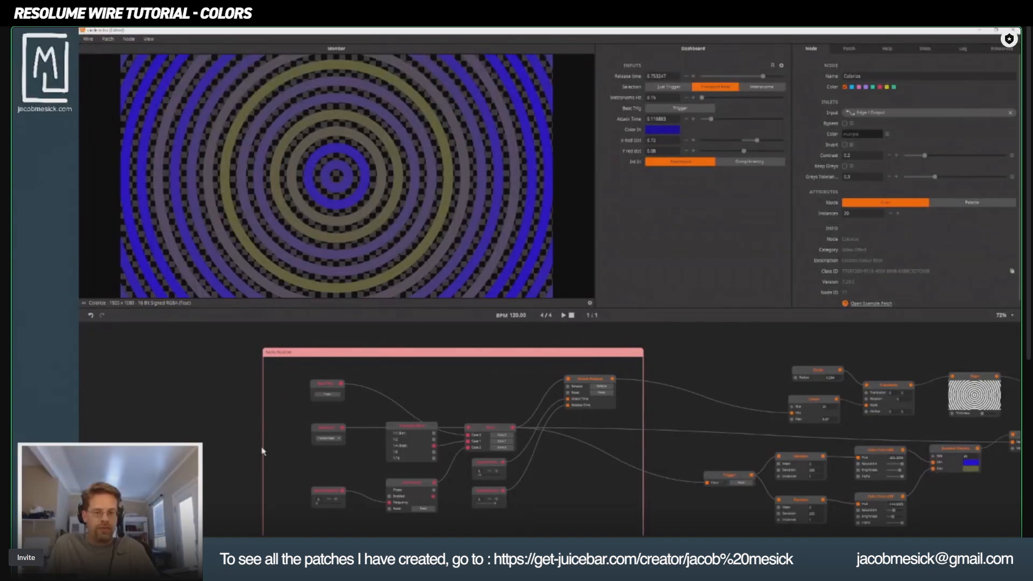
Examine the audio-reactive group, including its Case selector node and the Beat Trig and Metronome Hz inputs.
{"action": "scroll", "coordinate": [403, 455], "scroll_direction": "up", "scroll_amount": 3}
{"action": "left_click_drag", "start_coordinate": [454, 439], "coordinate": [434, 402]}
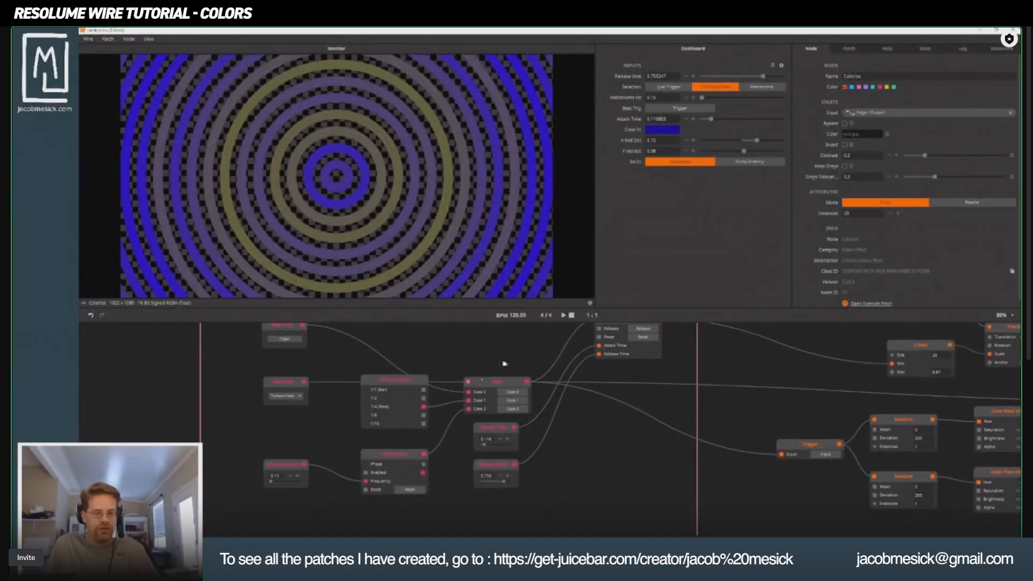
{"action": "left_click_drag", "start_coordinate": [503, 366], "coordinate": [467, 418]}
{"action": "left_click", "coordinate": [466, 436]}
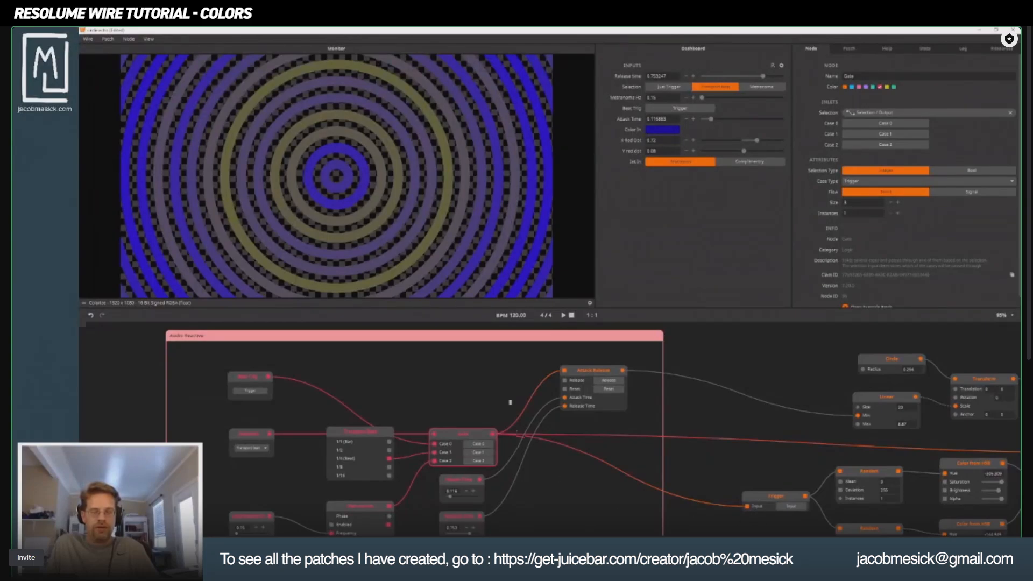
{"action": "left_click_drag", "start_coordinate": [279, 470], "coordinate": [294, 425]}
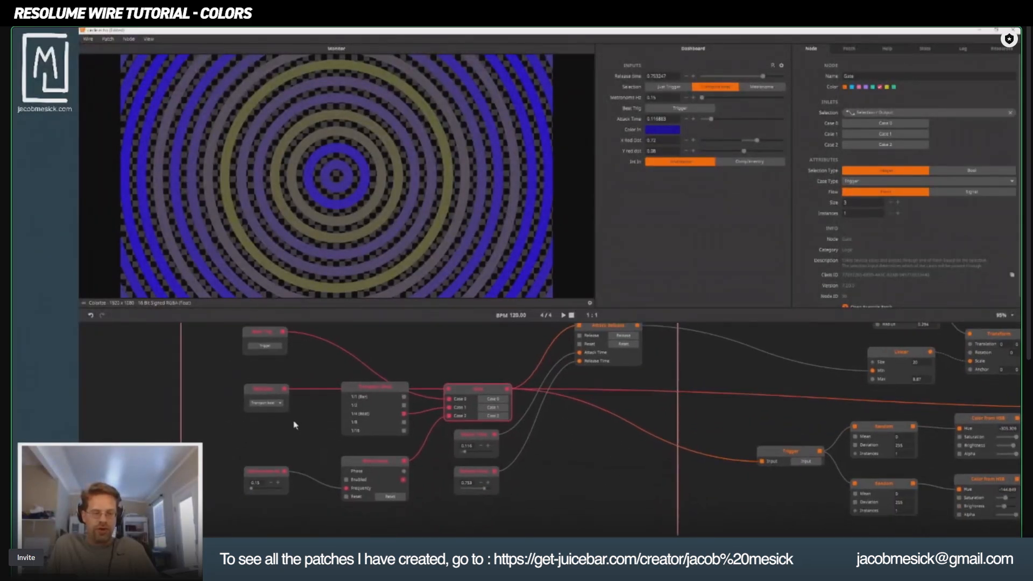
{"action": "left_click", "coordinate": [251, 339]}
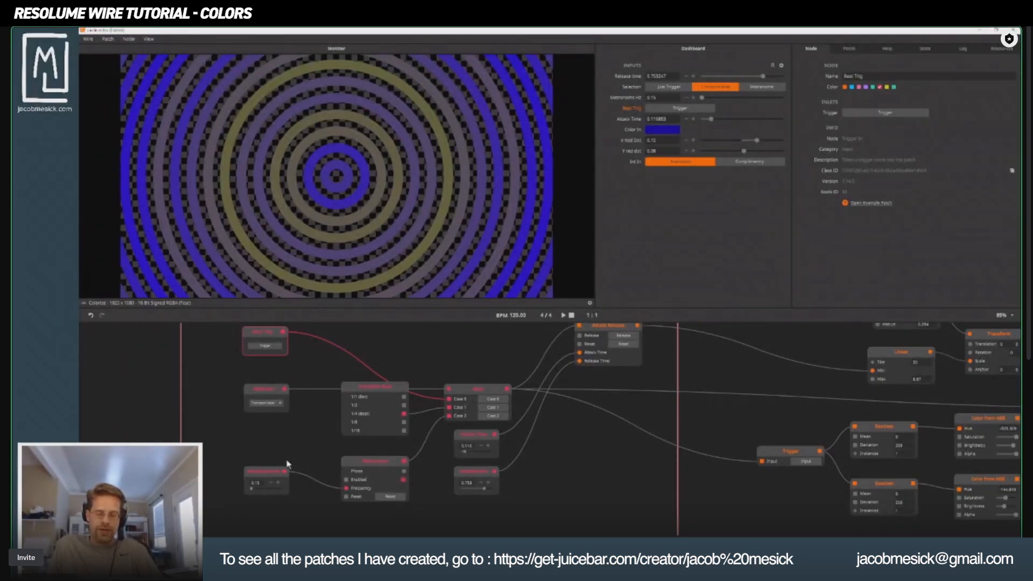
{"action": "left_click", "coordinate": [256, 486]}
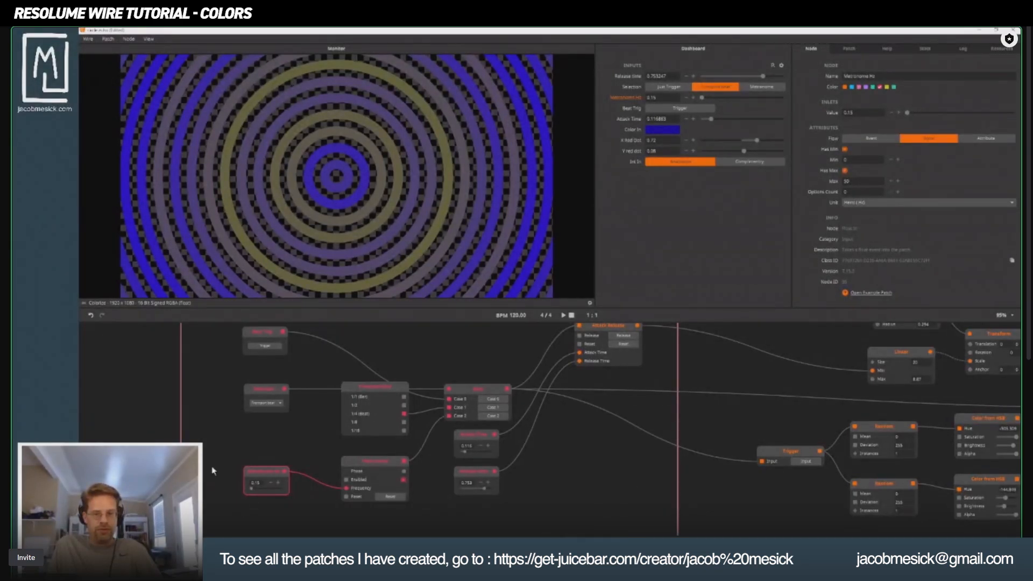
{"action": "left_click_drag", "start_coordinate": [609, 444], "coordinate": [530, 474]}
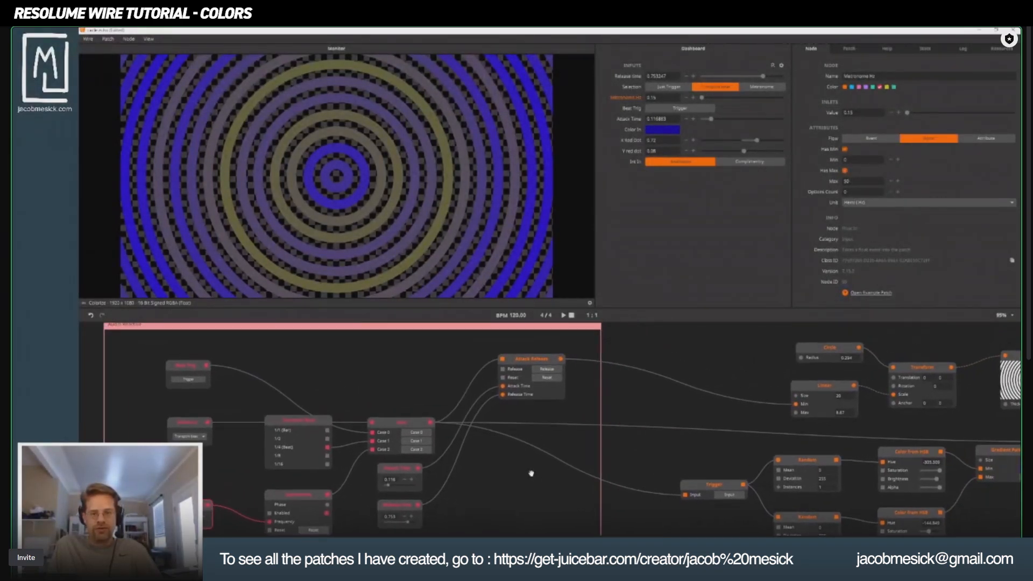
{"action": "left_click_drag", "start_coordinate": [645, 438], "coordinate": [601, 364]}
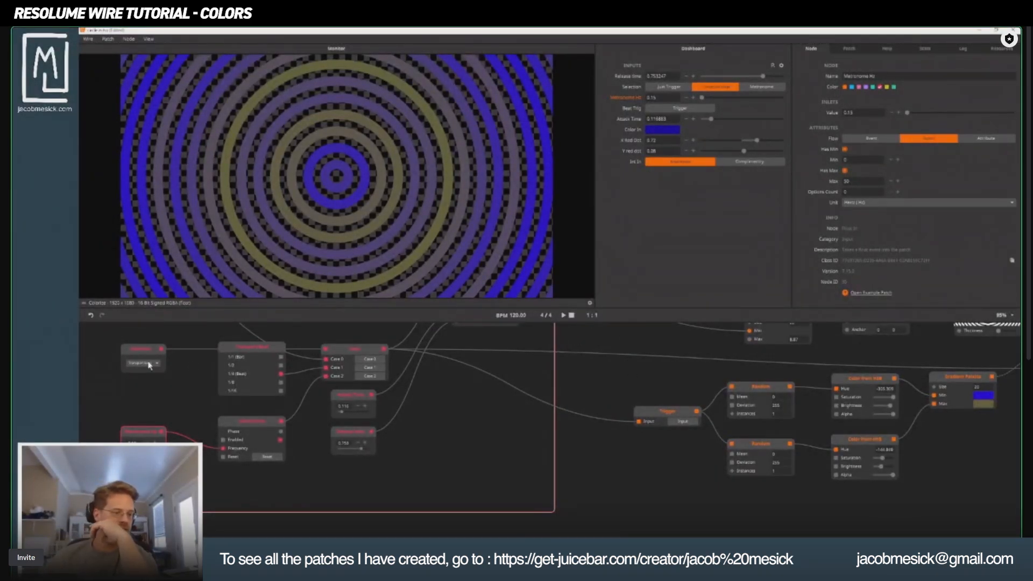
Start the transport playback and follow the trigger signal through the Random and Color from HSB nodes to the output.
{"action": "left_click", "coordinate": [563, 316]}
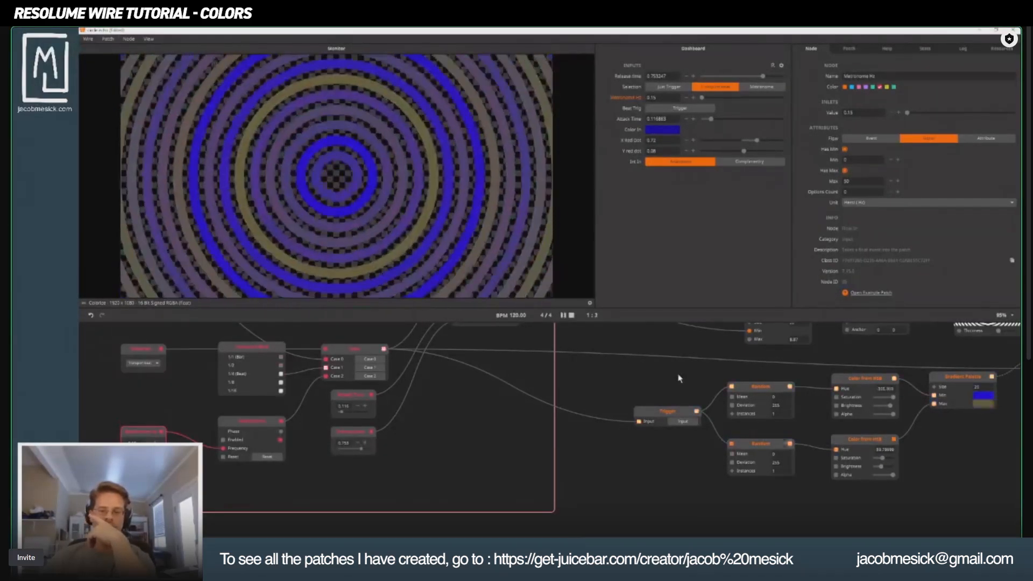
{"action": "left_click_drag", "start_coordinate": [873, 389], "coordinate": [417, 441]}
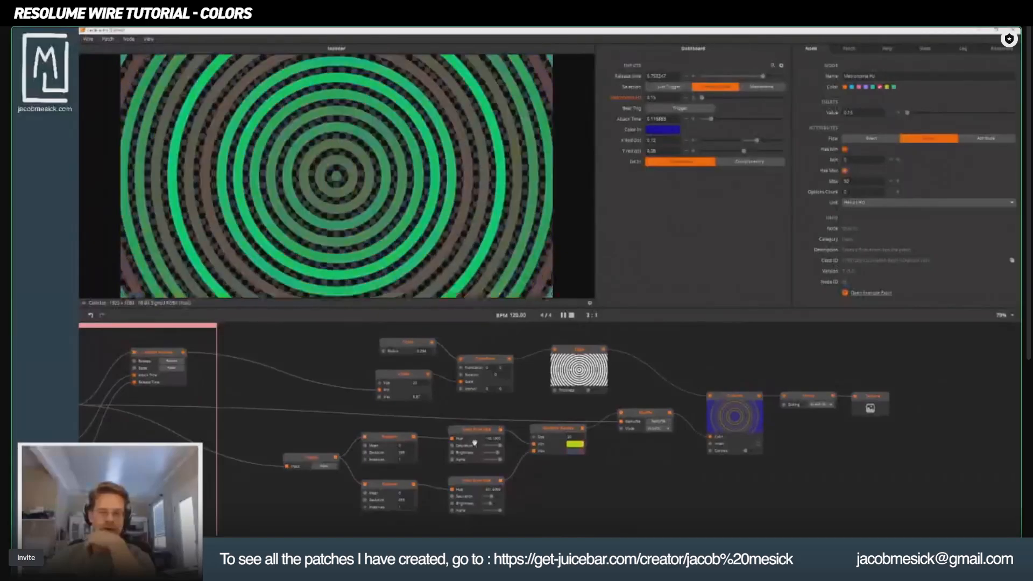
{"action": "scroll", "coordinate": [409, 444], "scroll_direction": "down", "scroll_amount": 2}
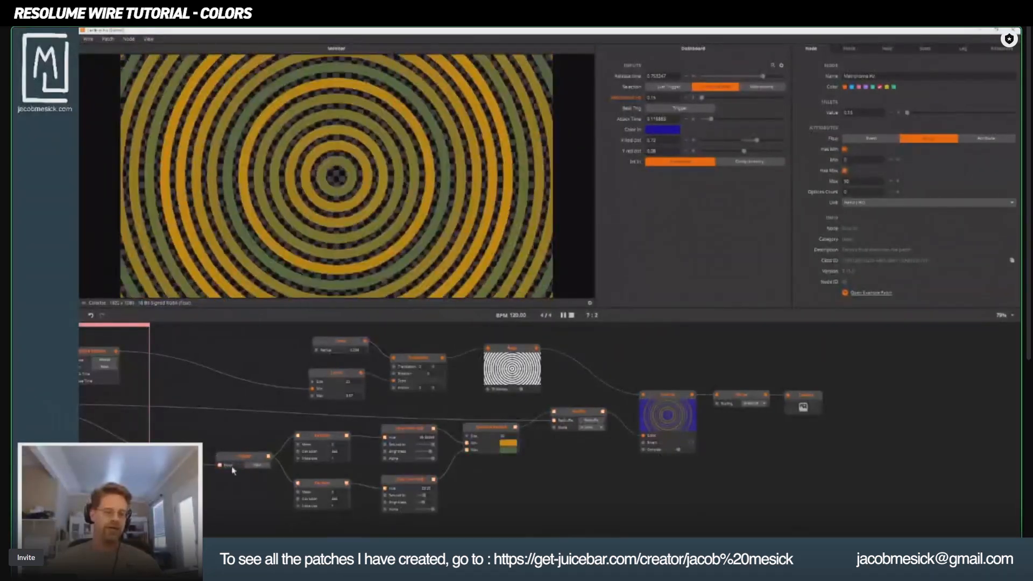
{"action": "left_click_drag", "start_coordinate": [214, 465], "coordinate": [316, 457]}
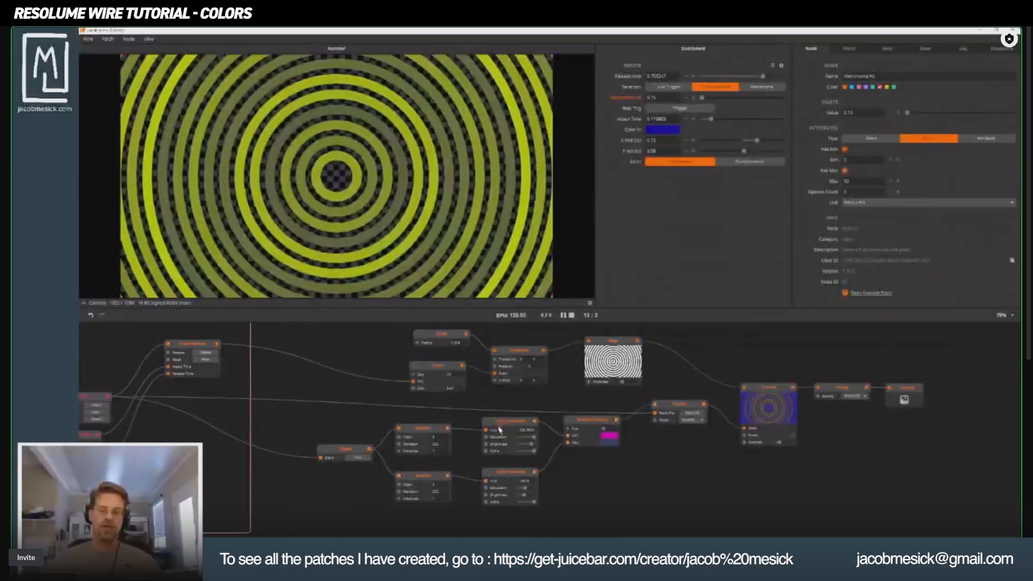
Inspect the Gradient Palette node's settings and the color values at its output.
{"action": "left_click", "coordinate": [594, 423]}
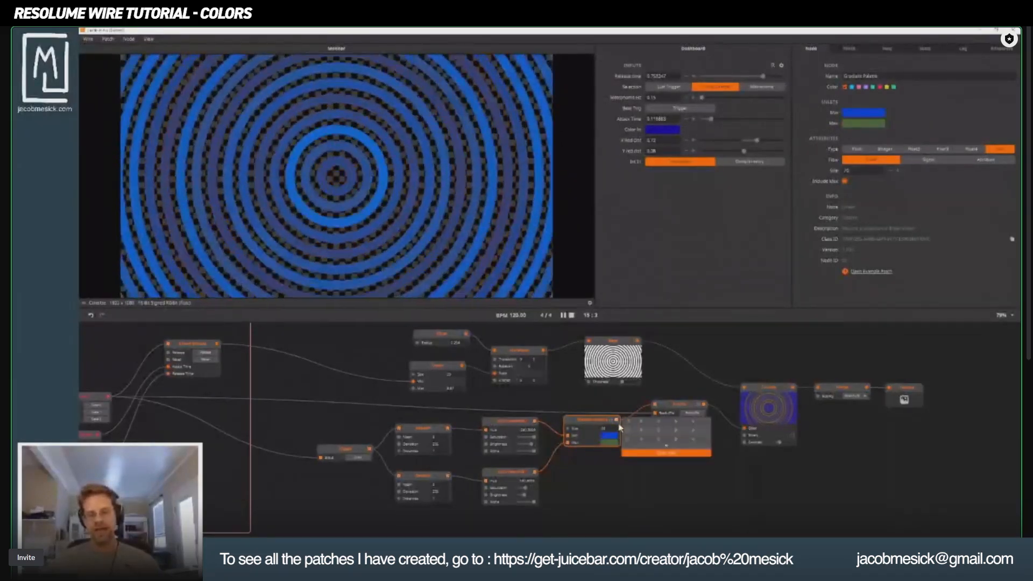
{"action": "mouse_move", "coordinate": [617, 422]}
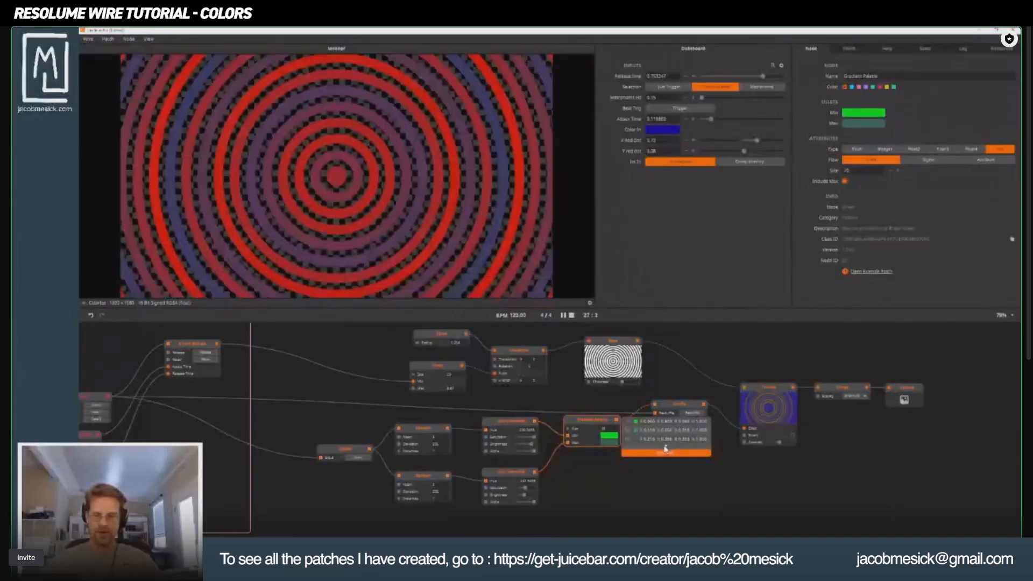
{"action": "left_click", "coordinate": [667, 447]}
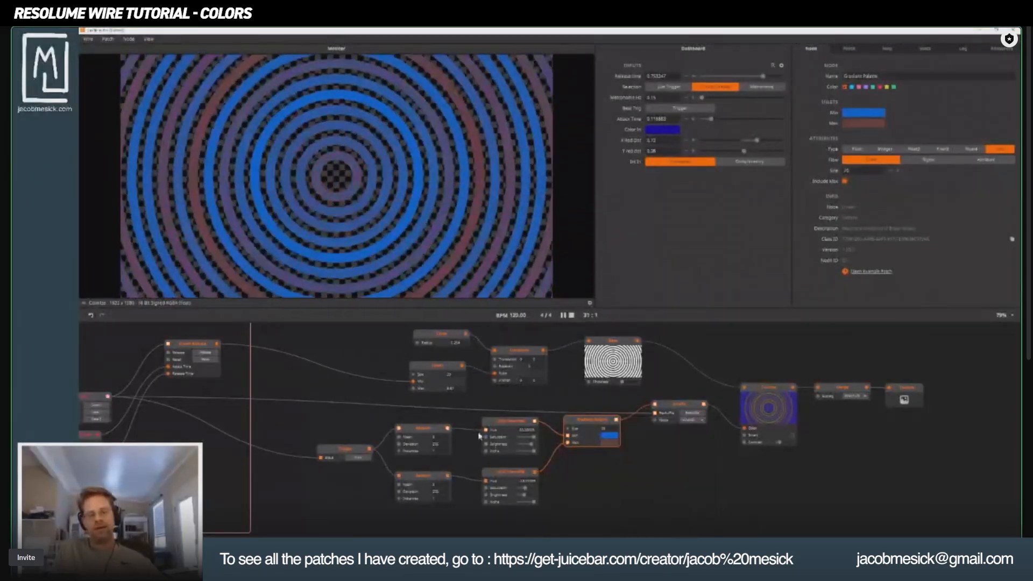
Duplicate the upper Color from HSB node and place the copy in the empty area below the Gradient Palette node.
{"action": "left_click", "coordinate": [509, 429]}
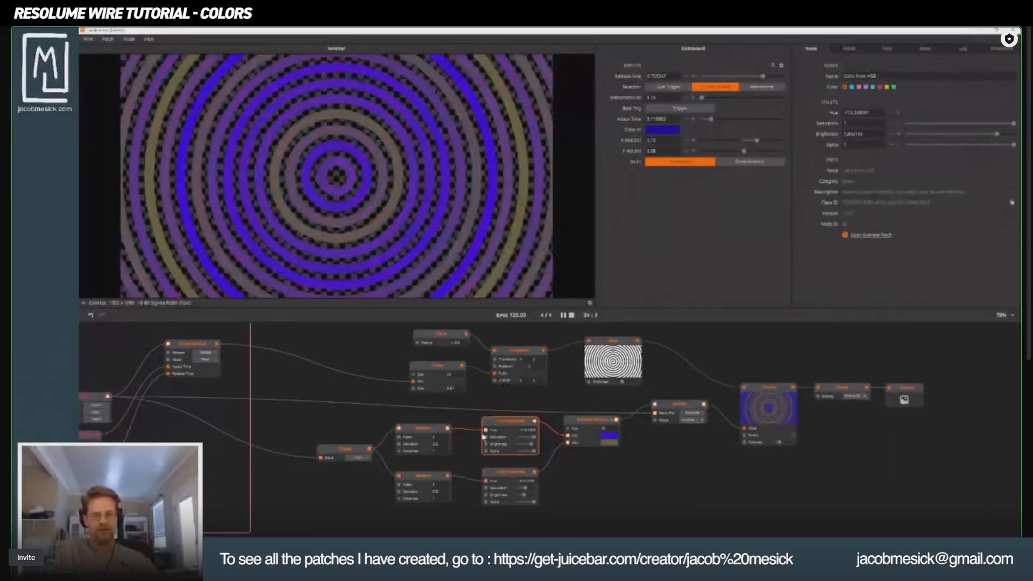
{"action": "double_click", "coordinate": [676, 500]}
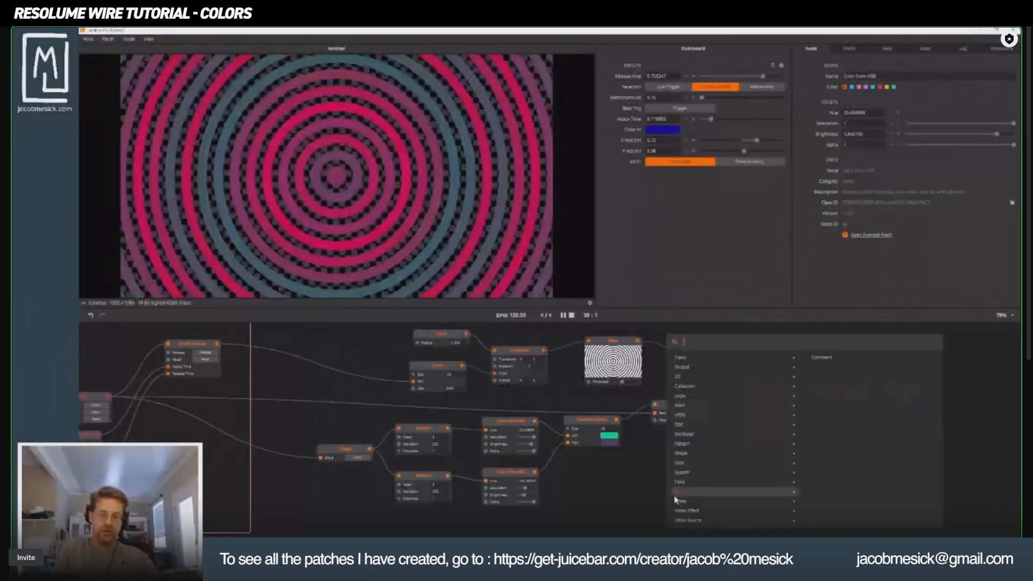
{"action": "left_click", "coordinate": [510, 433]}
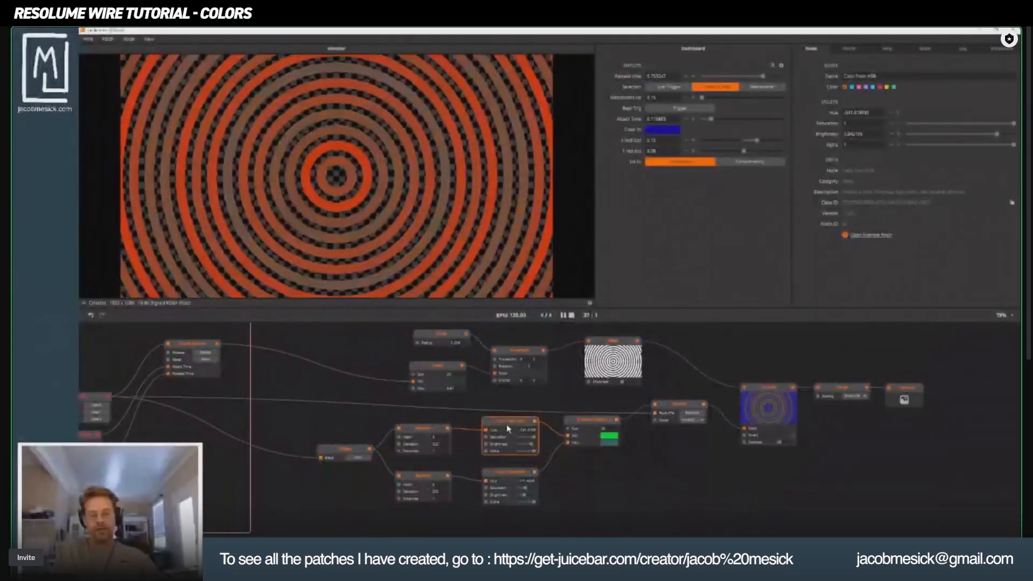
{"action": "left_click_drag", "start_coordinate": [507, 425], "coordinate": [617, 494]}
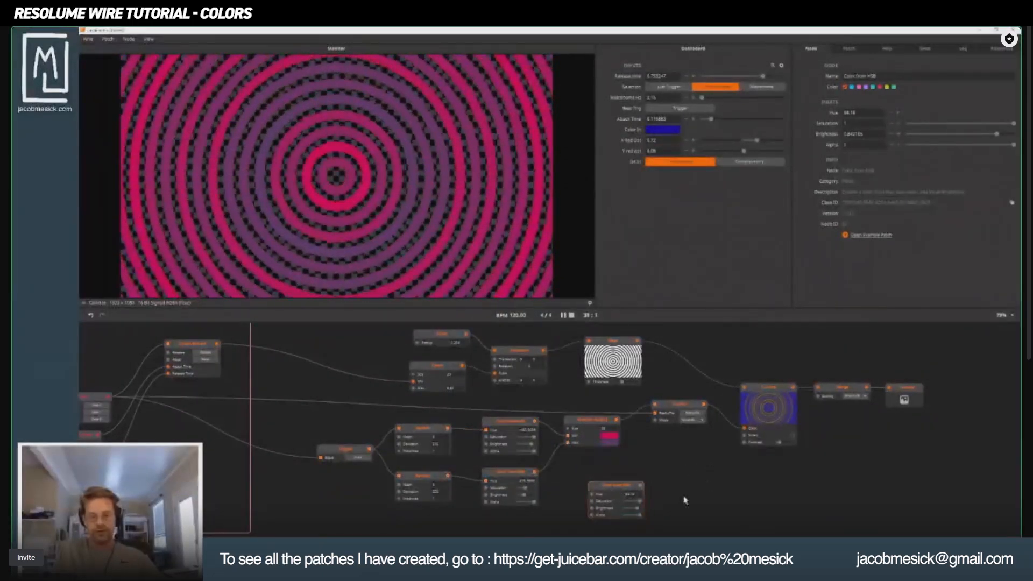
Add a Colorize node beside the duplicated Color from HSB node and connect the color output to its Color inlet.
{"action": "double_click", "coordinate": [784, 489]}
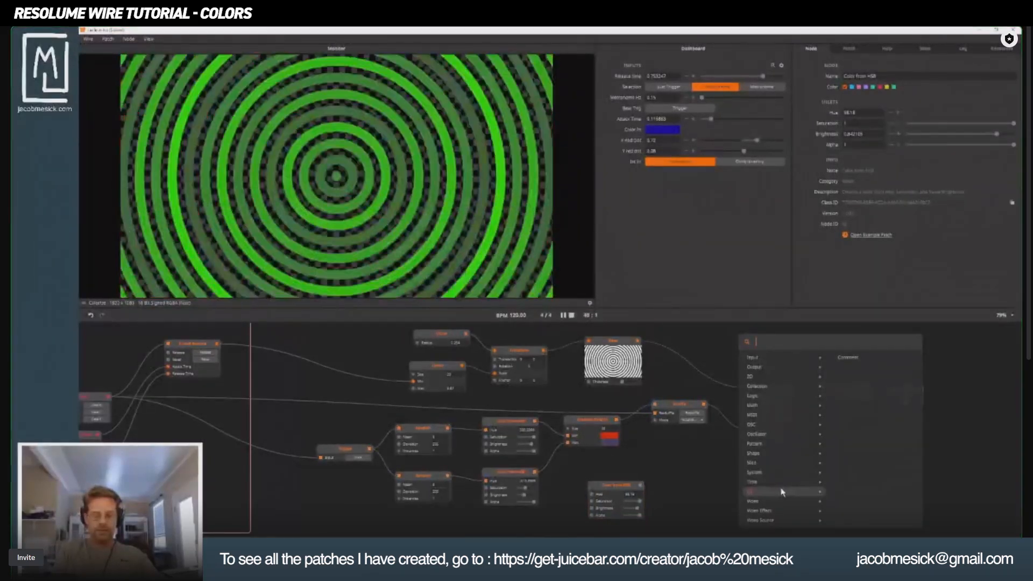
{"action": "type", "text": "colo"}
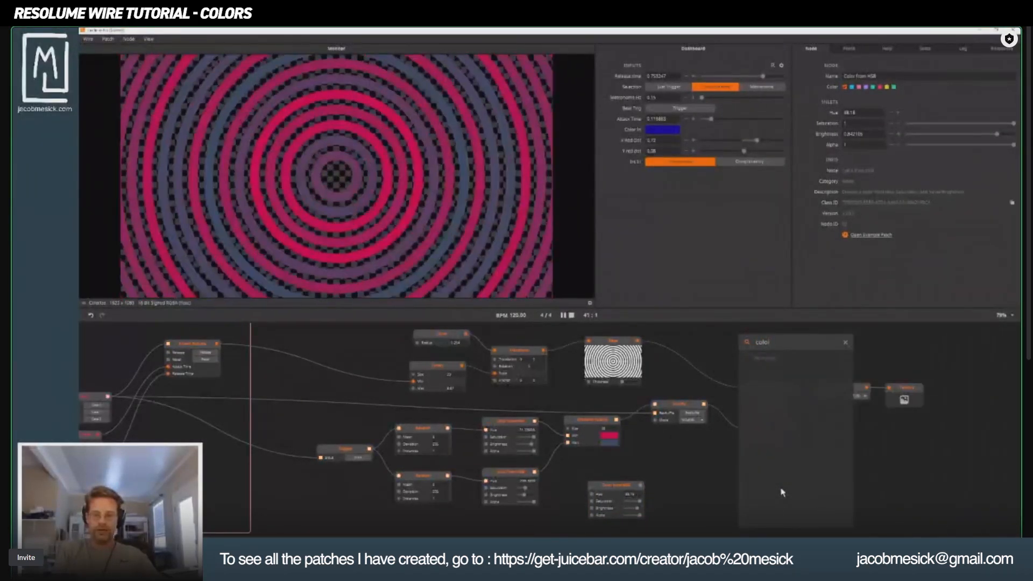
{"action": "type", "text": "r"}
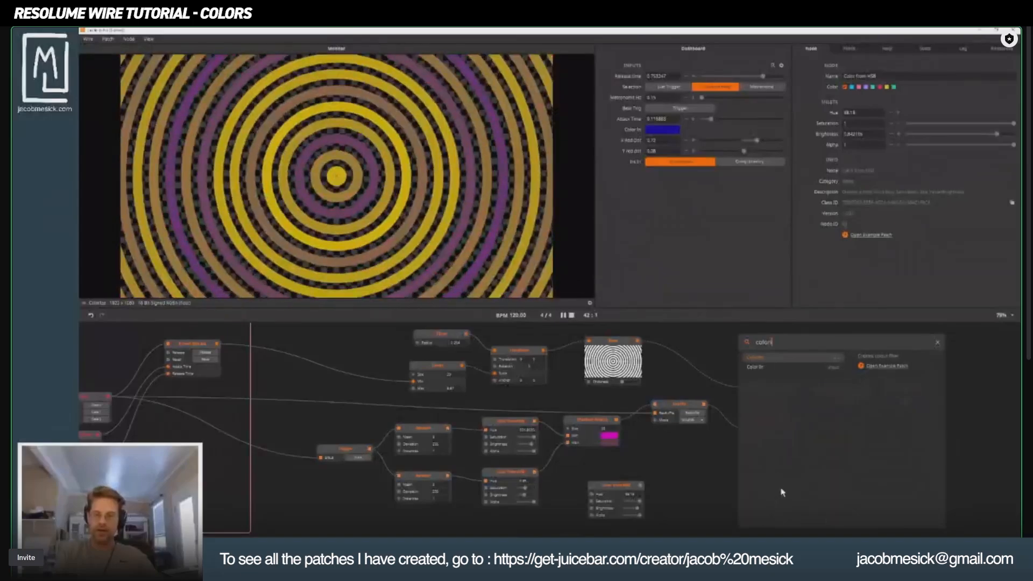
{"action": "key", "text": "Return"}
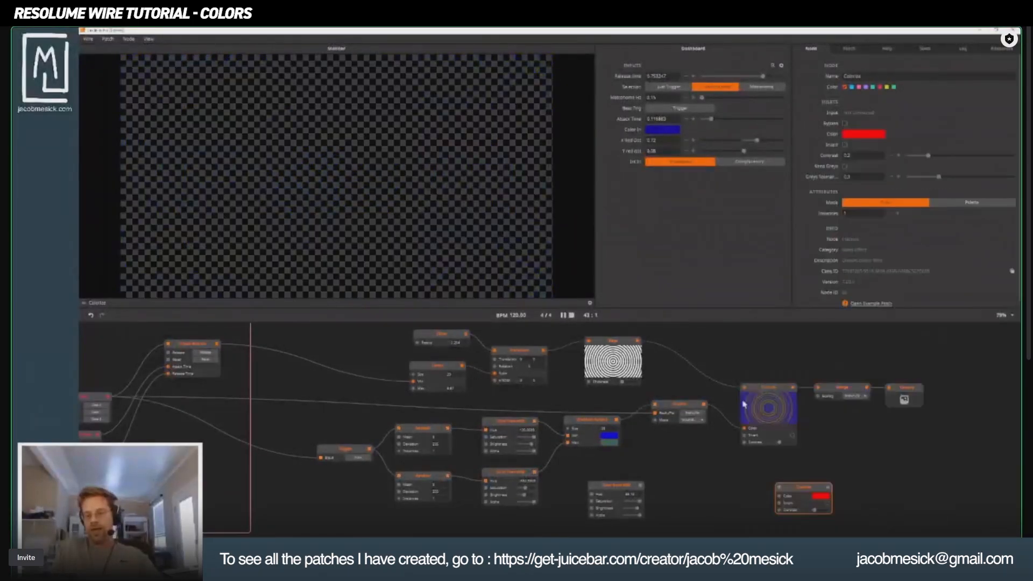
{"action": "left_click_drag", "start_coordinate": [808, 491], "coordinate": [729, 494]}
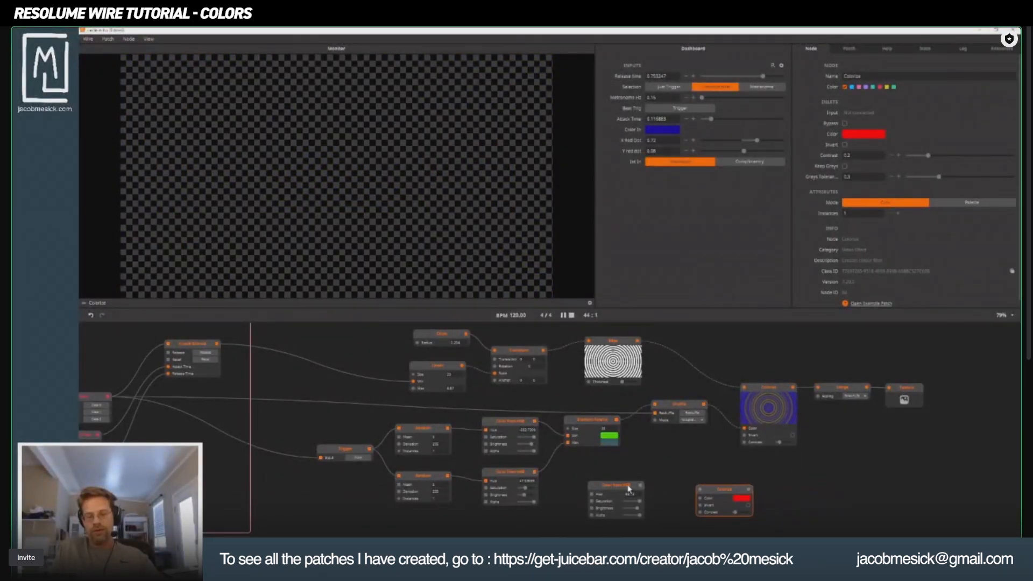
{"action": "left_click_drag", "start_coordinate": [629, 488], "coordinate": [700, 498]}
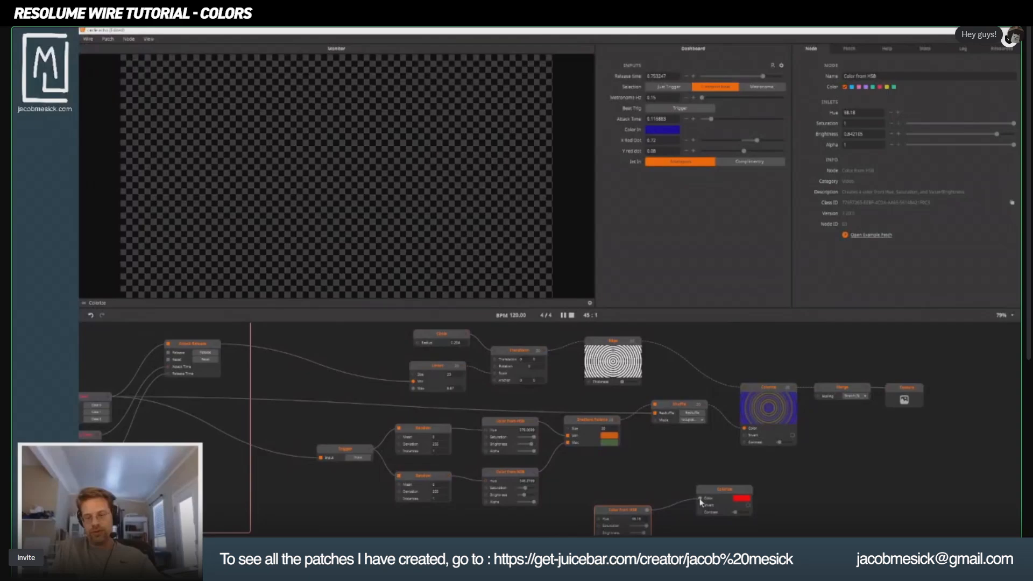
Add a Heart node above the duplicated Color from HSB node and connect it to the new Colorize node's input.
{"action": "double_click", "coordinate": [637, 488]}
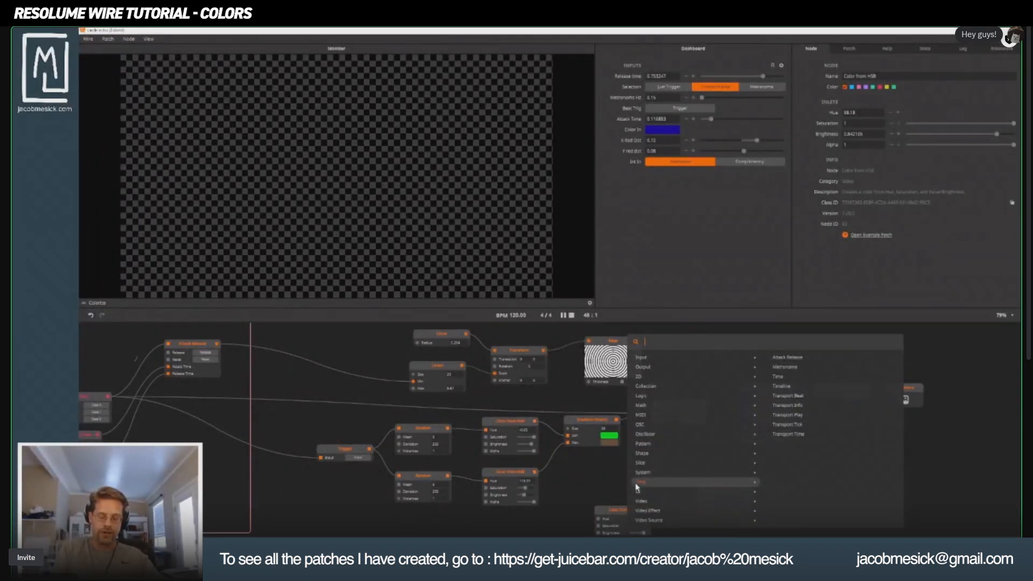
{"action": "type", "text": "heart"}
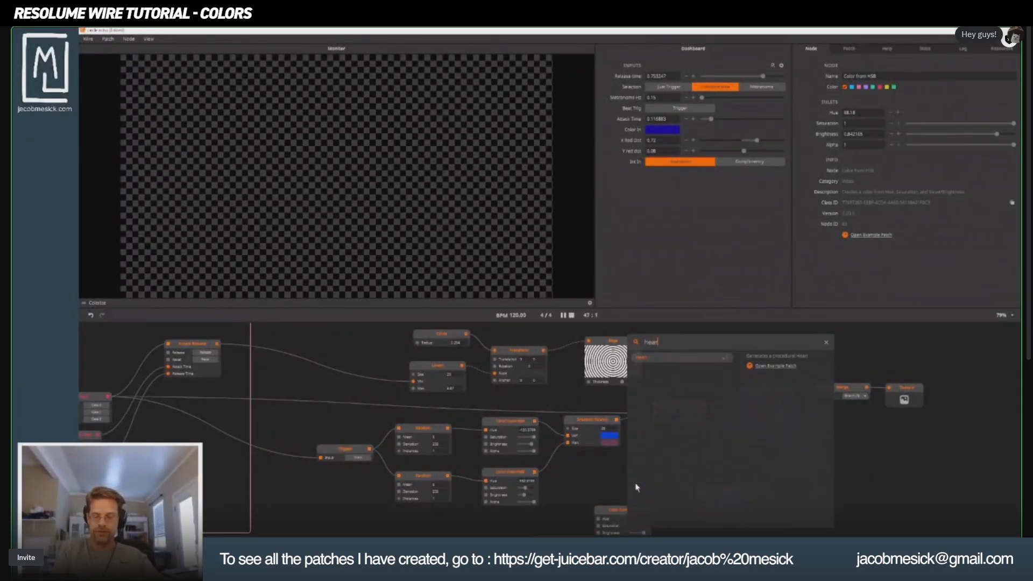
{"action": "key", "text": "Return"}
{"action": "left_click_drag", "start_coordinate": [637, 488], "coordinate": [680, 411]}
{"action": "left_click", "coordinate": [706, 492]}
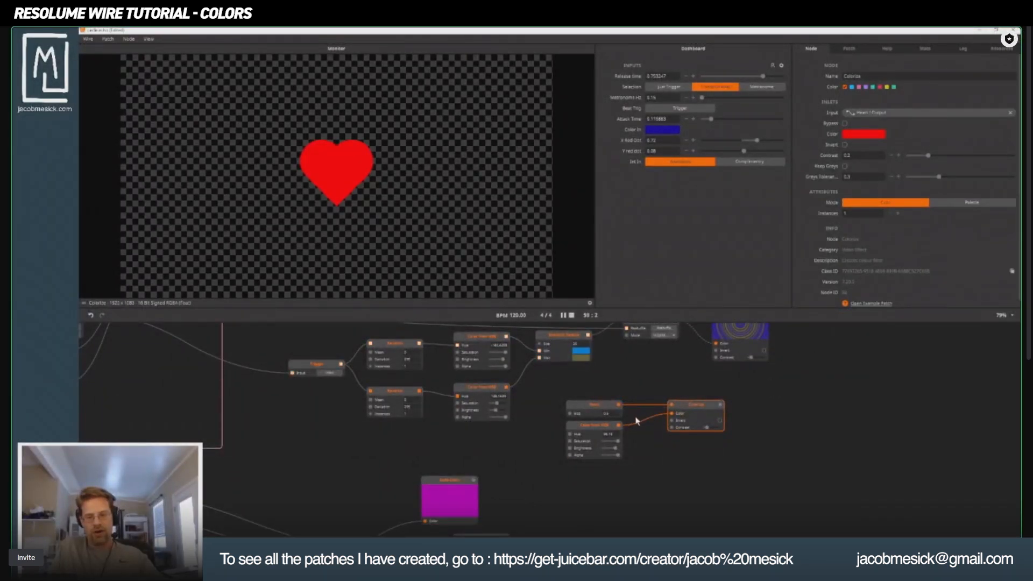
Set the hue of the heart's Color from HSB node to 111.18 and raise the dashboard Attack Time to about 0.48.
{"action": "scroll", "coordinate": [616, 430], "scroll_direction": "up", "scroll_amount": 5}
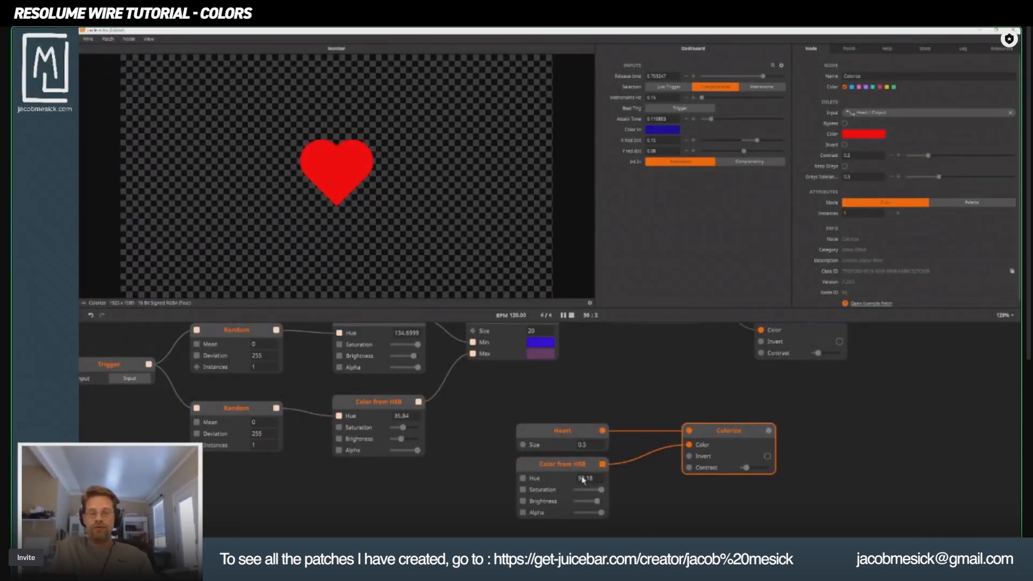
{"action": "left_click_drag", "start_coordinate": [584, 479], "coordinate": [582, 432]}
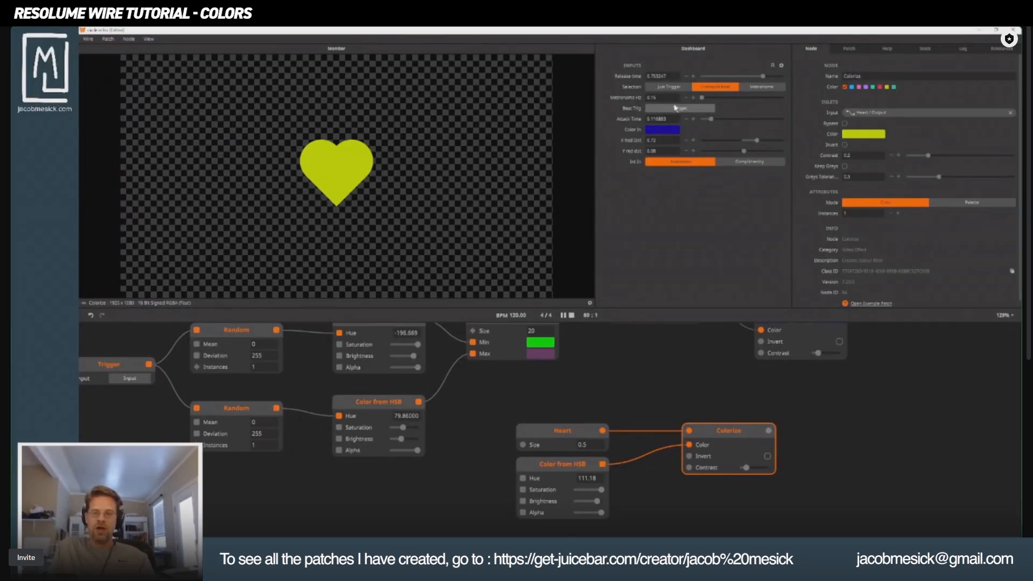
{"action": "left_click_drag", "start_coordinate": [712, 123], "coordinate": [741, 125]}
Try a saturation of about 0.78 on the heart's Color from HSB node and restore it to 1.
{"action": "double_click", "coordinate": [585, 479]}
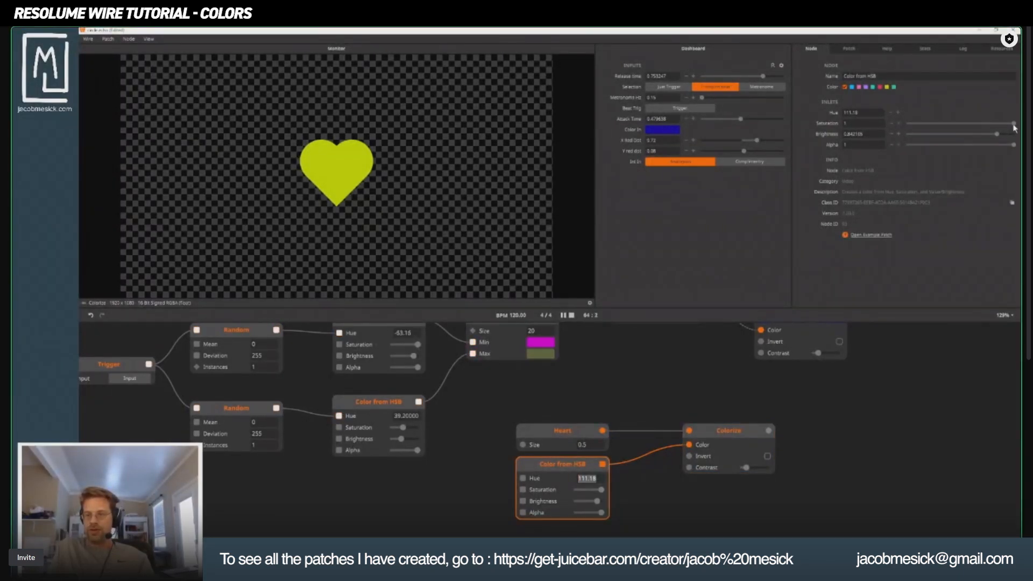
{"action": "mouse_move", "coordinate": [1014, 123]}
{"action": "left_mouse_down"}
{"action": "mouse_move", "coordinate": [905, 128]}
{"action": "mouse_move", "coordinate": [1014, 123]}
{"action": "left_mouse_up"}
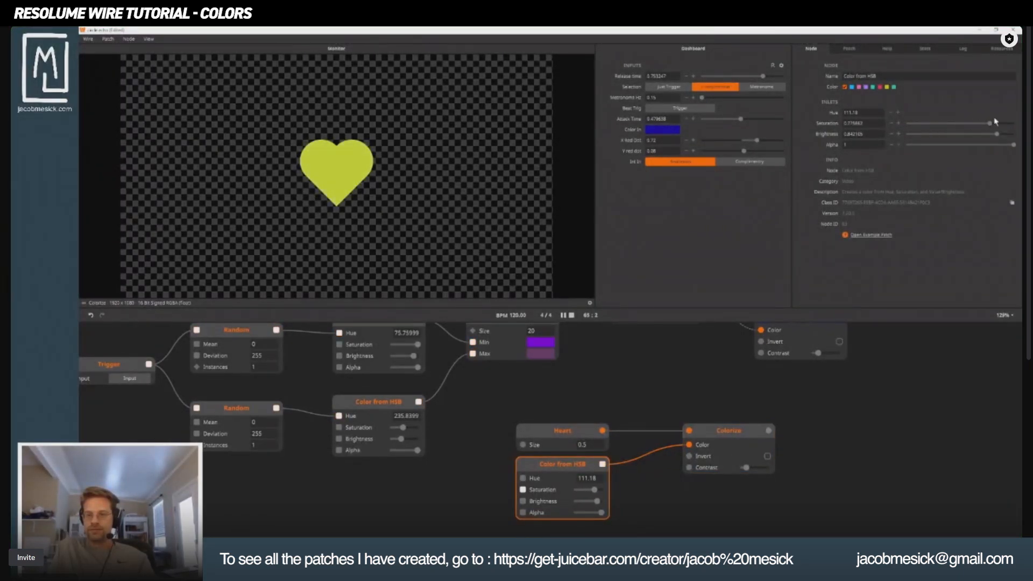
{"action": "left_click", "coordinate": [862, 113]}
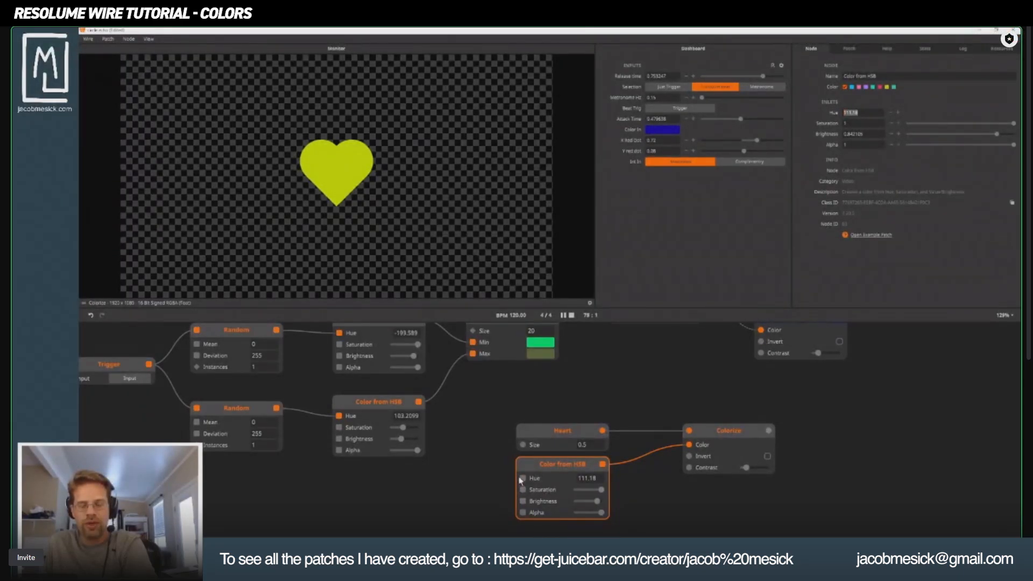
Select the heart's Colorize node and set the hue of the connected Color from HSB node to about -39.
{"action": "left_click", "coordinate": [695, 446]}
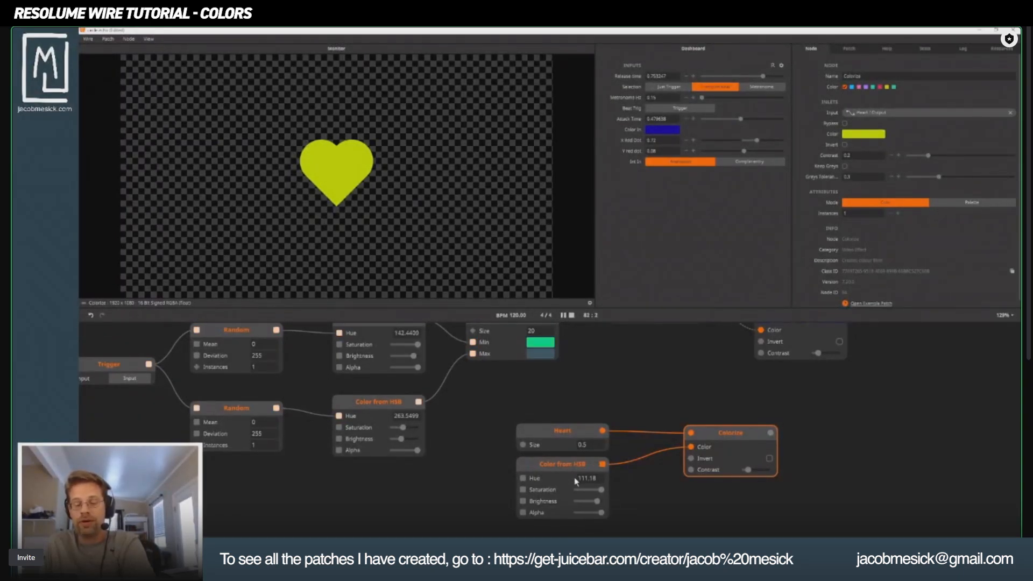
{"action": "left_click_drag", "start_coordinate": [585, 481], "coordinate": [587, 497]}
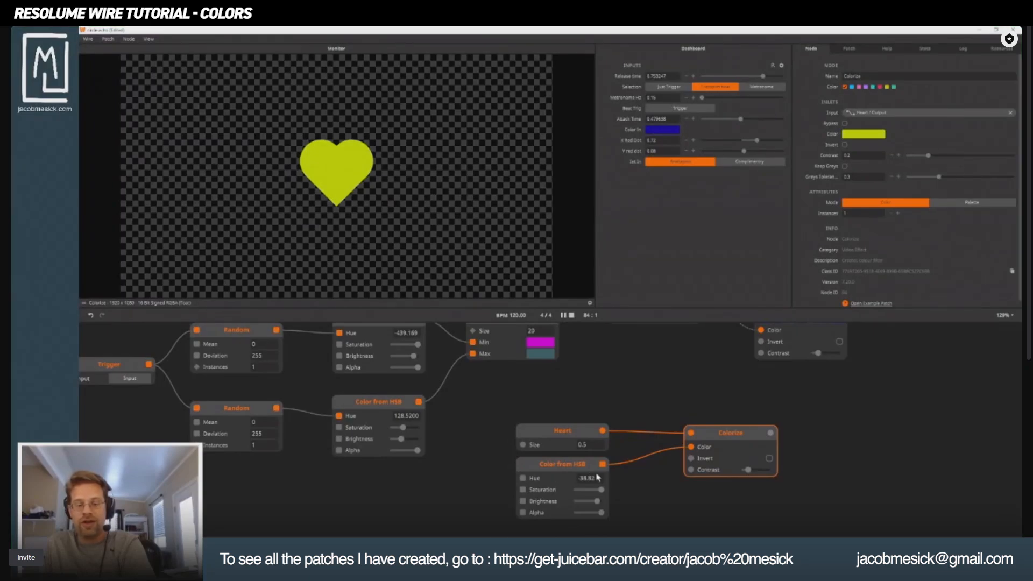
{"action": "mouse_move", "coordinate": [591, 479]}
{"action": "left_mouse_down"}
{"action": "mouse_move", "coordinate": [591, 518]}
{"action": "mouse_move", "coordinate": [599, 432]}
{"action": "mouse_move", "coordinate": [598, 501]}
{"action": "mouse_move", "coordinate": [596, 491]}
{"action": "left_mouse_up"}
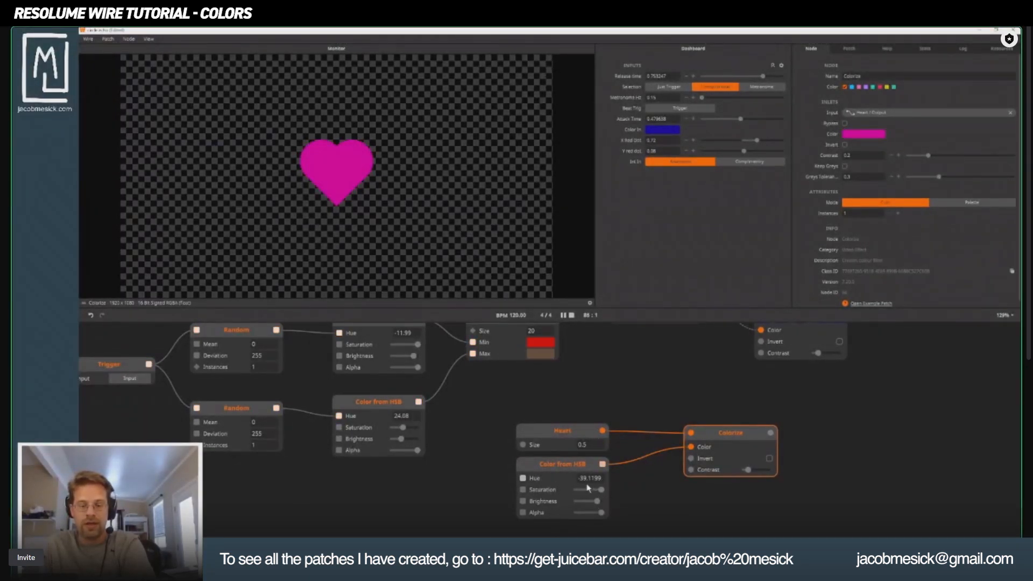
Set the hue of the heart's Color from HSB node to 0 and lower its brightness to about 0.39.
{"action": "double_click", "coordinate": [590, 479]}
{"action": "type", "text": "0"}
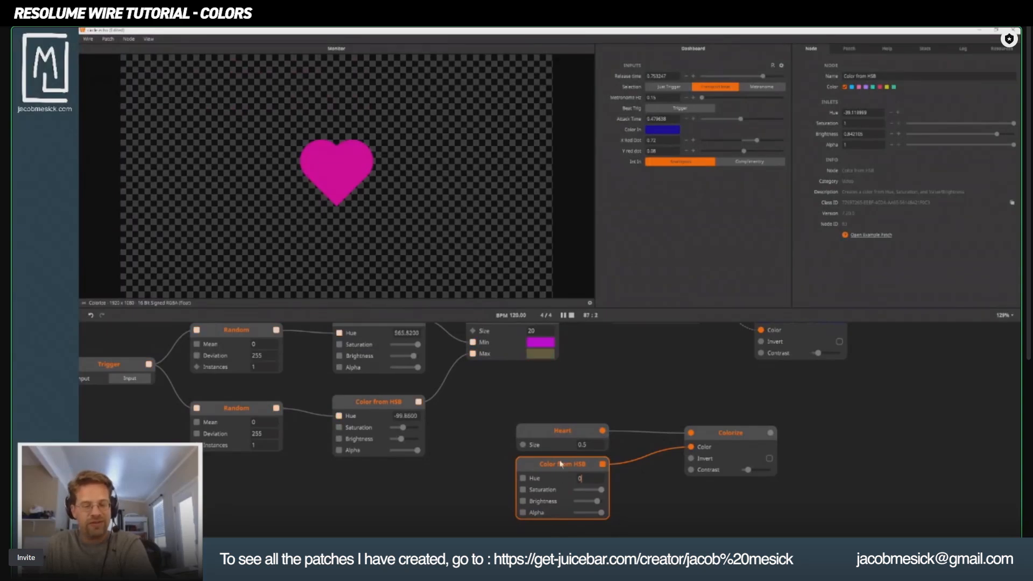
{"action": "left_click_drag", "start_coordinate": [564, 469], "coordinate": [561, 456]}
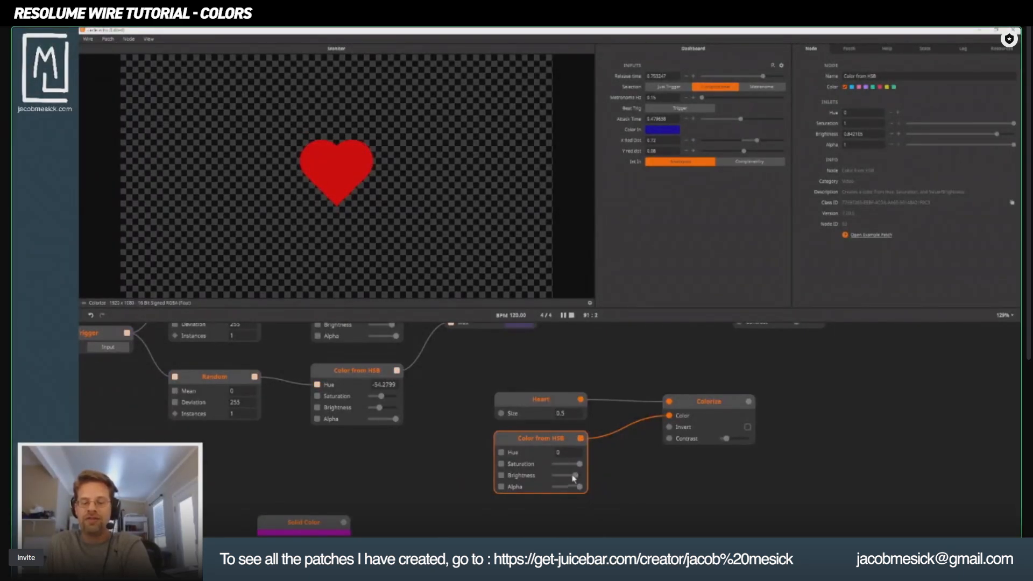
{"action": "mouse_move", "coordinate": [576, 478]}
{"action": "left_mouse_down"}
{"action": "mouse_move", "coordinate": [558, 478]}
{"action": "mouse_move", "coordinate": [573, 478]}
{"action": "mouse_move", "coordinate": [560, 478]}
{"action": "mouse_move", "coordinate": [560, 468]}
{"action": "mouse_move", "coordinate": [585, 470]}
{"action": "left_mouse_up"}
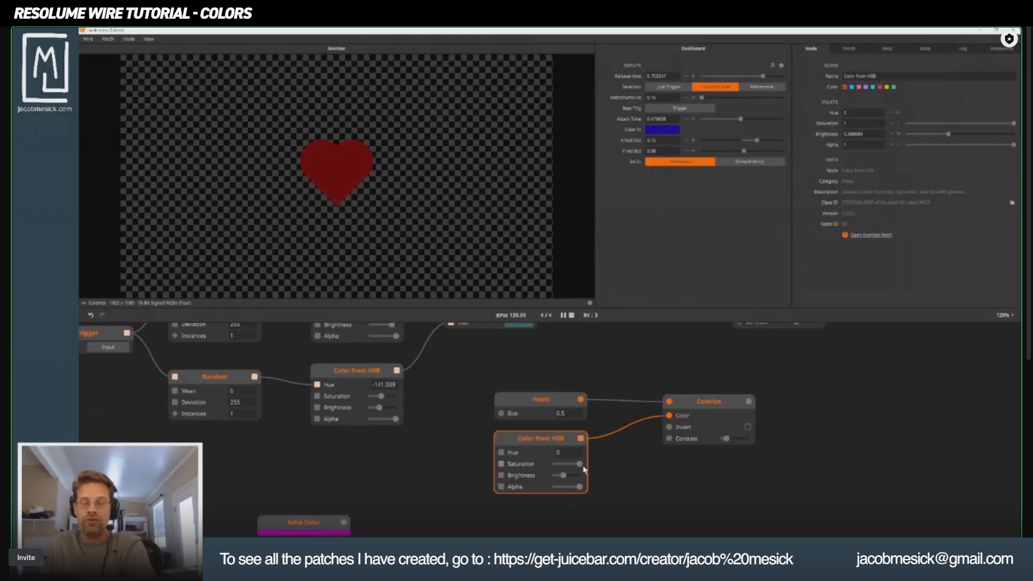
Add a Color from RGB node directly beneath the heart's Color from HSB node and move the heart's Colorize node farther away from them.
{"action": "double_click", "coordinate": [642, 487]}
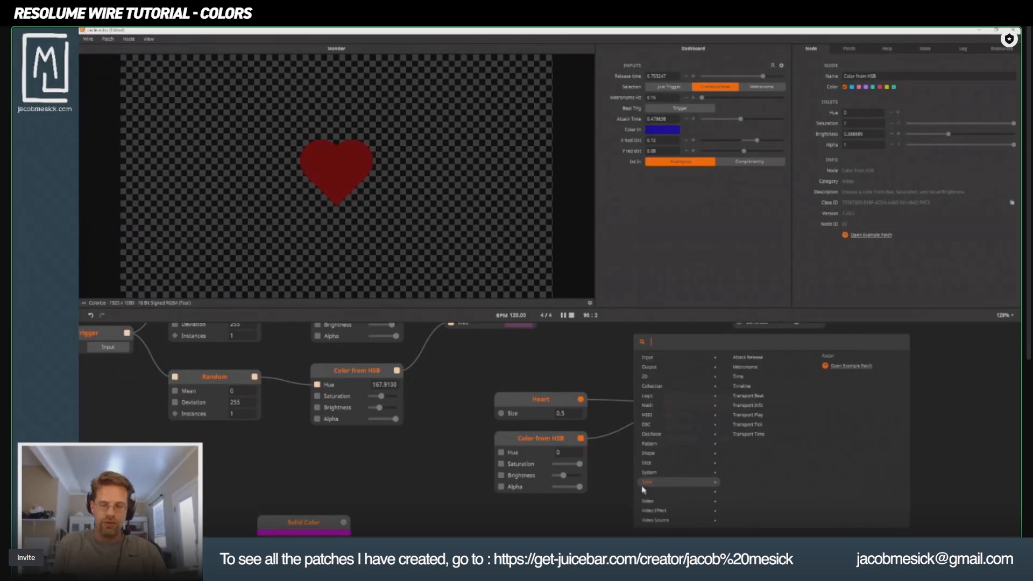
{"action": "type", "text": "colr"}
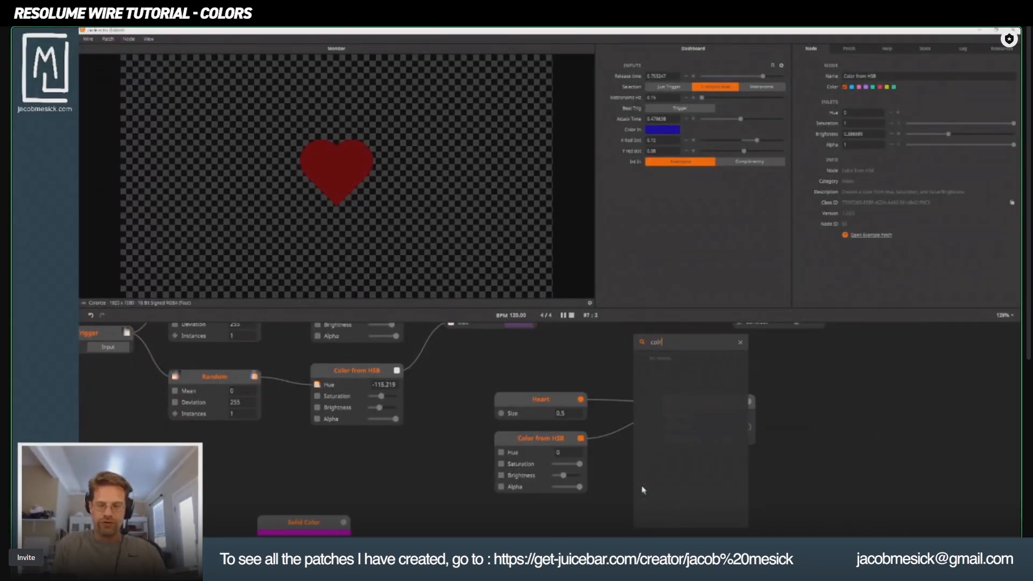
{"action": "key", "text": "BackSpace"}
{"action": "type", "text": "or"}
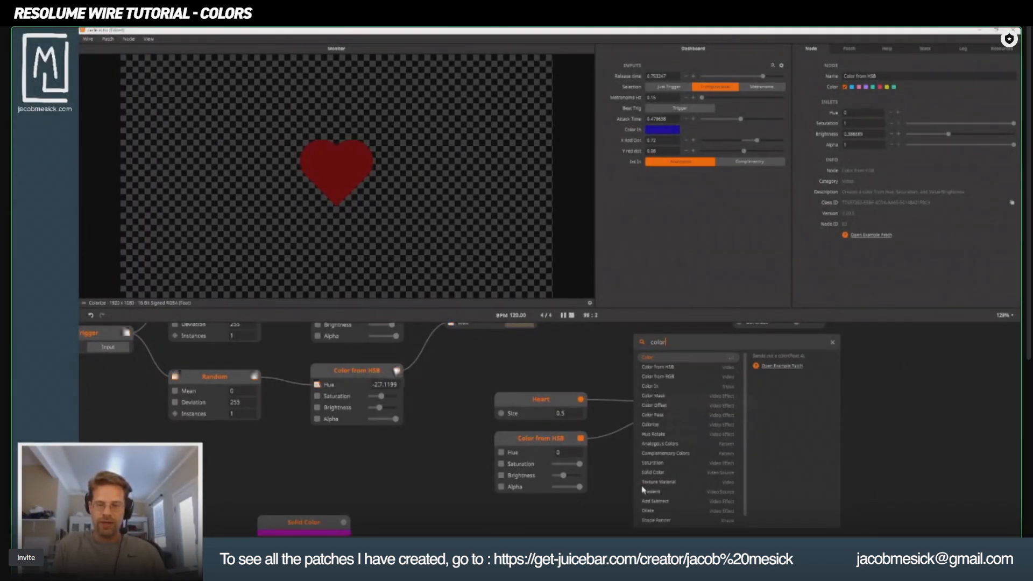
{"action": "key", "text": "Down"}
{"action": "key", "text": "Down"}
{"action": "key", "text": "Return"}
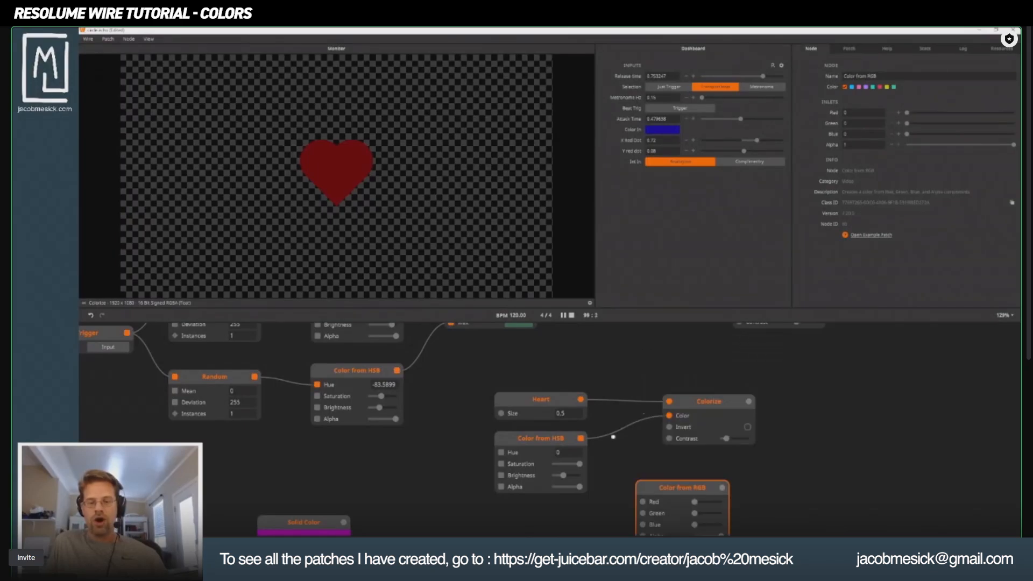
{"action": "left_click_drag", "start_coordinate": [670, 499], "coordinate": [510, 449]}
{"action": "left_click_drag", "start_coordinate": [668, 348], "coordinate": [755, 384]}
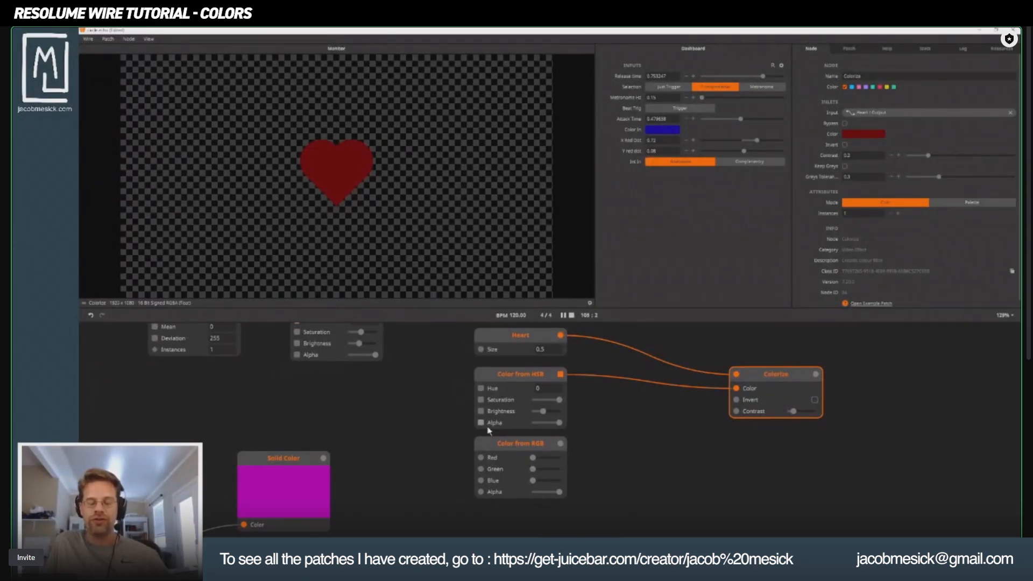
{"action": "left_click_drag", "start_coordinate": [775, 382], "coordinate": [781, 376]}
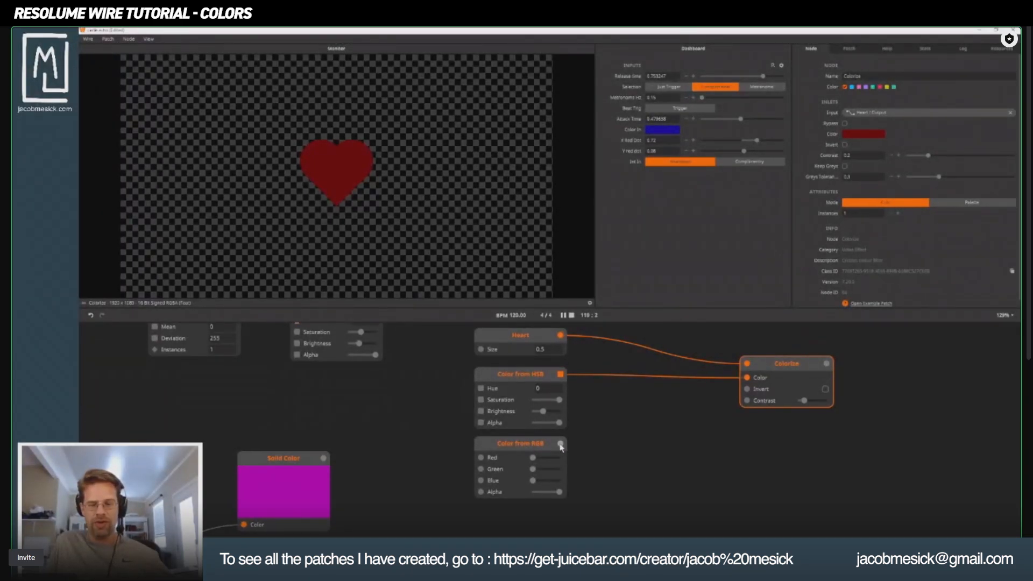
Set the heart's Color from HSB node to full brightness and a saturation of about 0.69.
{"action": "left_click", "coordinate": [511, 383]}
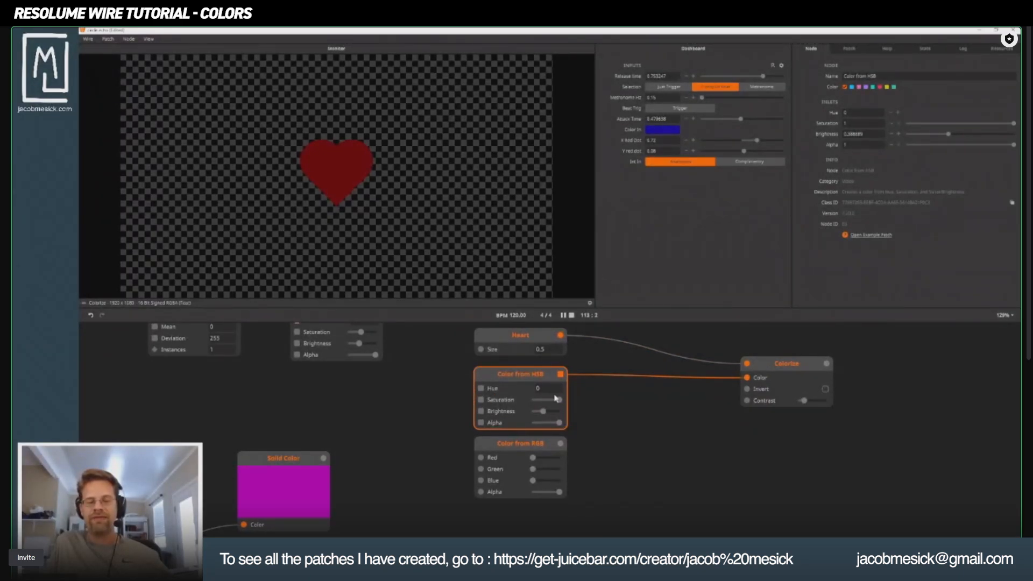
{"action": "mouse_move", "coordinate": [556, 398]}
{"action": "left_mouse_down"}
{"action": "mouse_move", "coordinate": [546, 404]}
{"action": "mouse_move", "coordinate": [576, 416]}
{"action": "mouse_move", "coordinate": [554, 404]}
{"action": "left_mouse_up"}
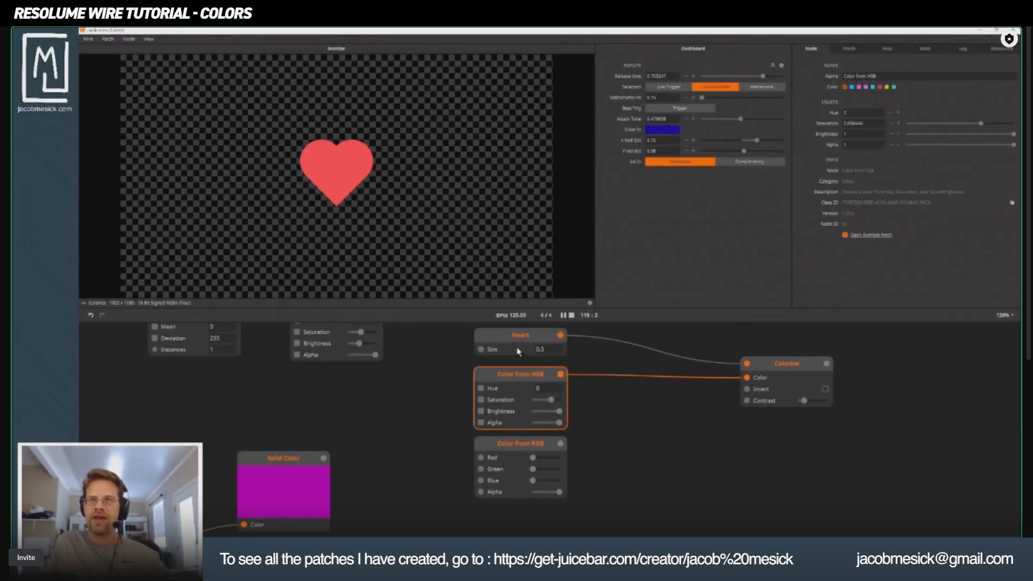
Preview the Texture node's output and raise the saturation and brightness of the Color from HSB node feeding the Gradient Palette's Max to full.
{"action": "left_click_drag", "start_coordinate": [477, 394], "coordinate": [515, 426]}
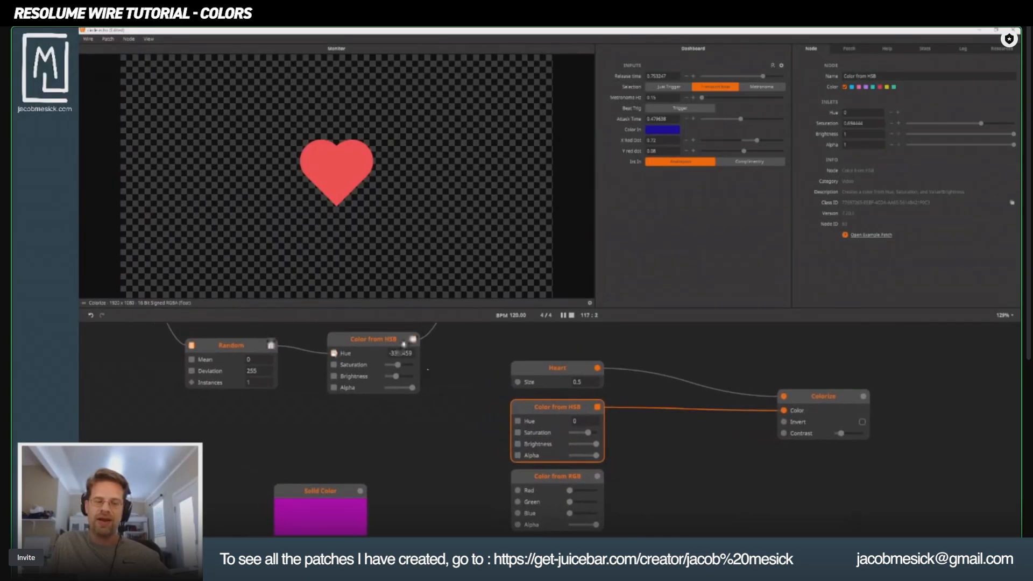
{"action": "scroll", "coordinate": [410, 351], "scroll_direction": "up", "scroll_amount": 5}
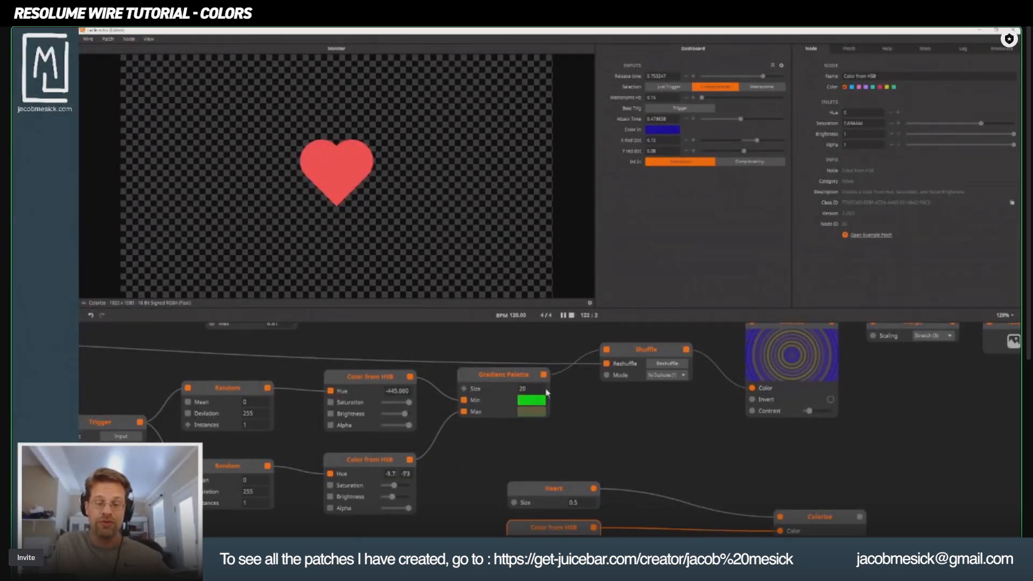
{"action": "left_click_drag", "start_coordinate": [792, 393], "coordinate": [759, 430]}
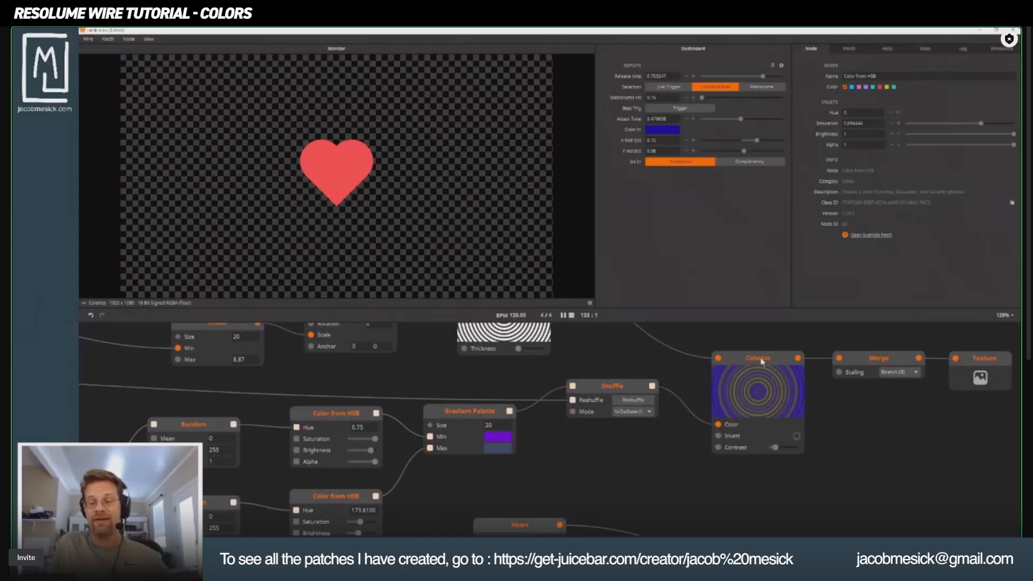
{"action": "left_click", "coordinate": [986, 365]}
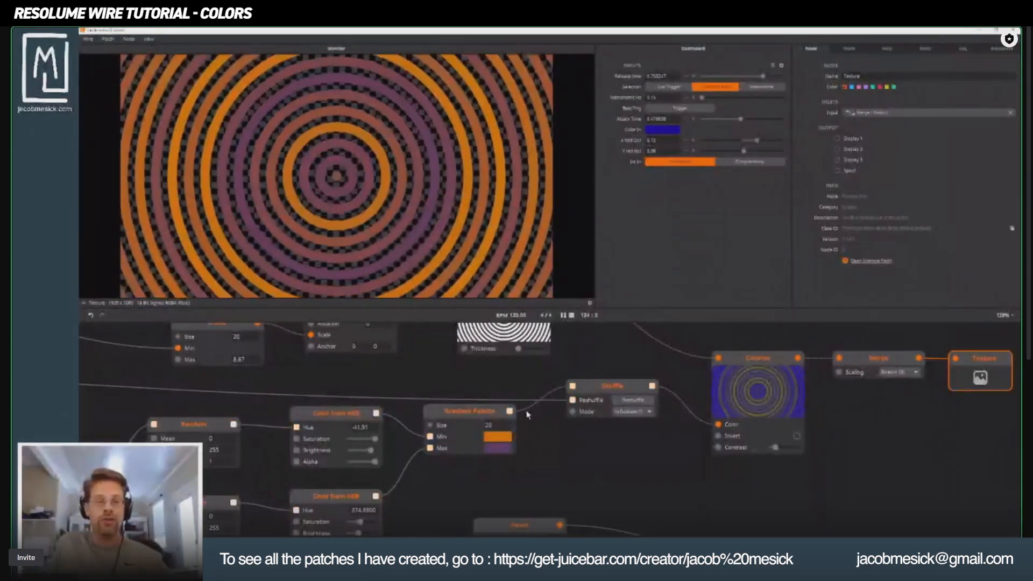
{"action": "left_click_drag", "start_coordinate": [349, 511], "coordinate": [354, 450]}
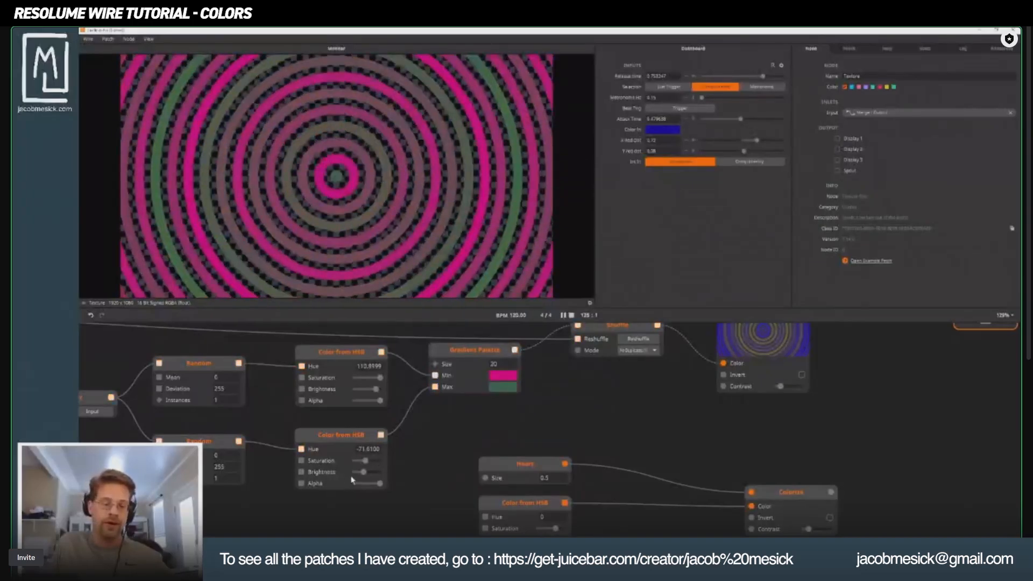
{"action": "mouse_move", "coordinate": [365, 472]}
{"action": "left_mouse_down"}
{"action": "mouse_move", "coordinate": [380, 473]}
{"action": "mouse_move", "coordinate": [381, 461]}
{"action": "left_mouse_up"}
Inspect the lower Random node, the Gradient Palette and the Shuffle node that generate the ring colors.
{"action": "left_click_drag", "start_coordinate": [258, 474], "coordinate": [494, 492]}
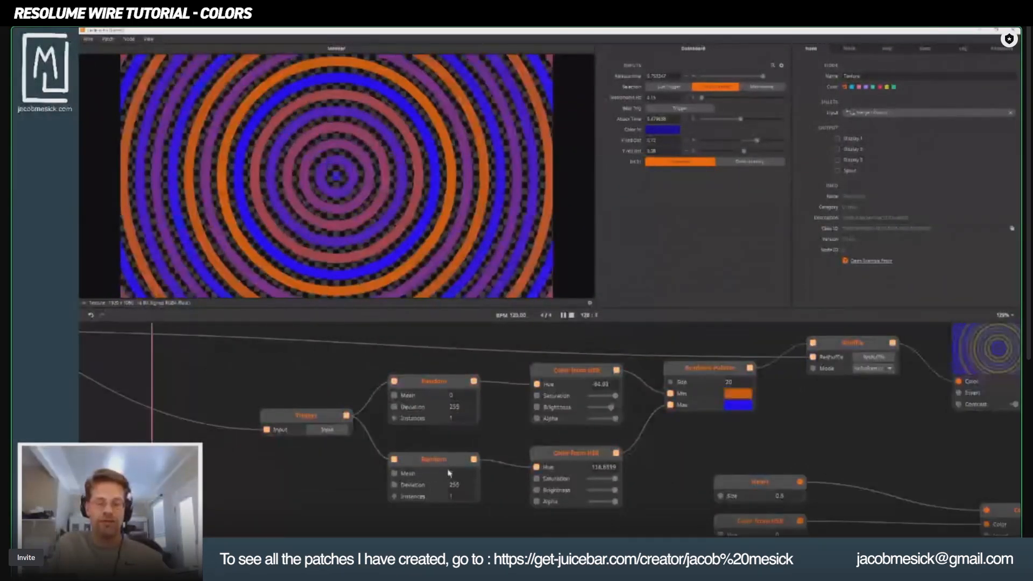
{"action": "left_click", "coordinate": [460, 490]}
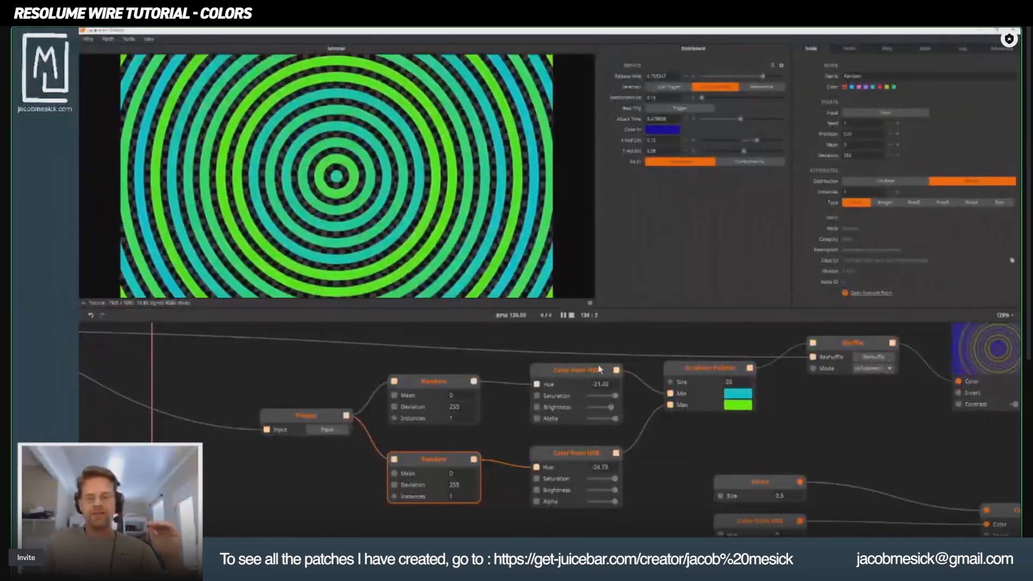
{"action": "left_click", "coordinate": [711, 373]}
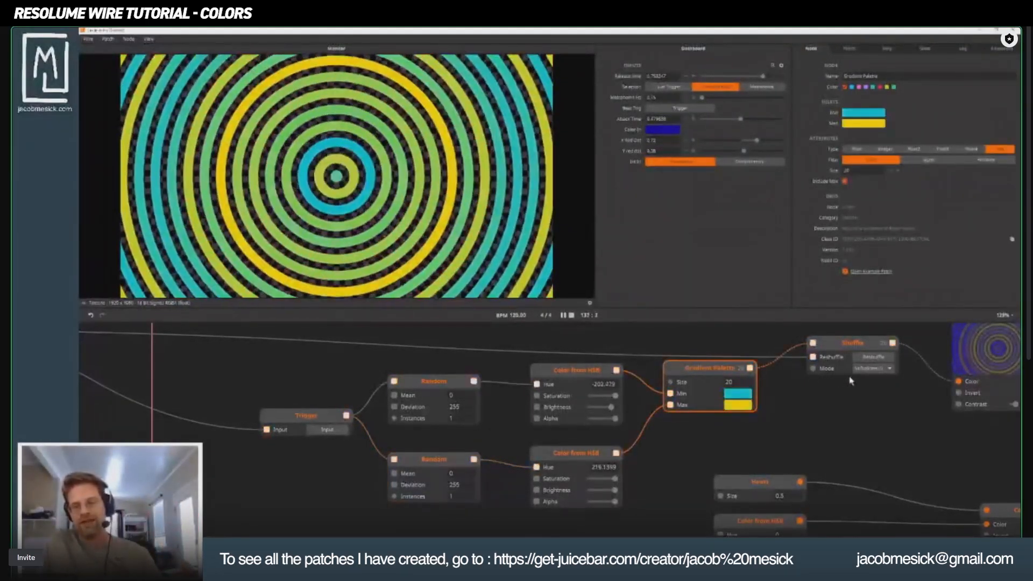
{"action": "left_click_drag", "start_coordinate": [805, 381], "coordinate": [490, 372]}
{"action": "left_click", "coordinate": [490, 407]}
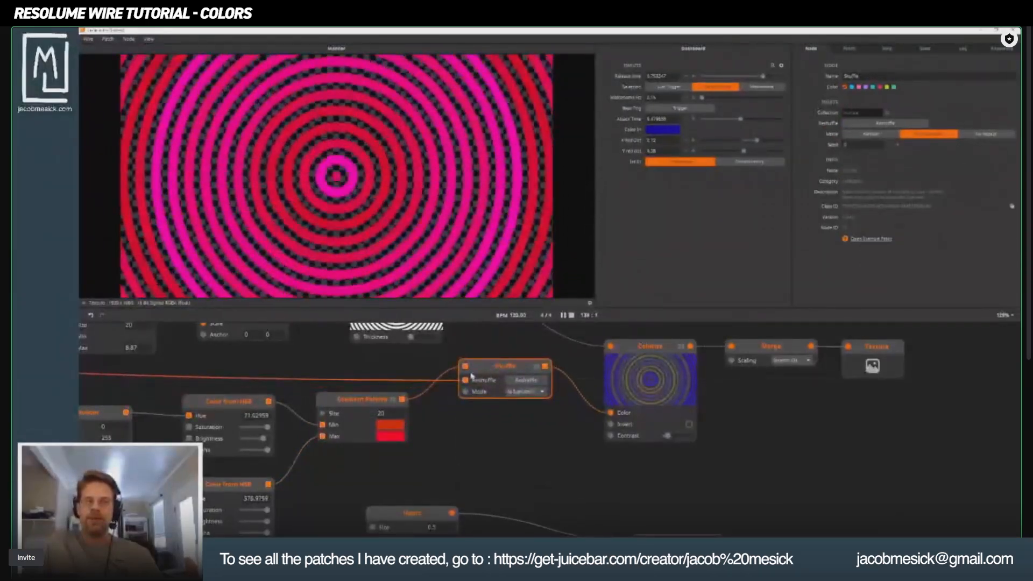
Trace the Shuffle node's Reshuffle connection back to its trigger source and its output forward to the rings' Colorize node.
{"action": "left_click_drag", "start_coordinate": [383, 415], "coordinate": [468, 440]}
{"action": "scroll", "coordinate": [468, 440], "scroll_direction": "down", "scroll_amount": 1}
{"action": "left_click_drag", "start_coordinate": [323, 423], "coordinate": [513, 461]}
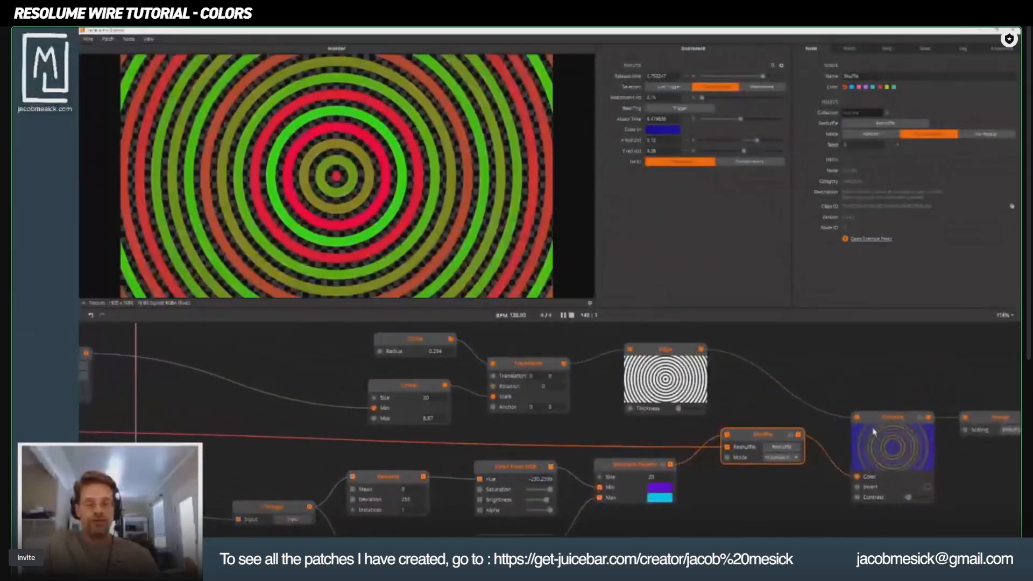
{"action": "mouse_move", "coordinate": [800, 438]}
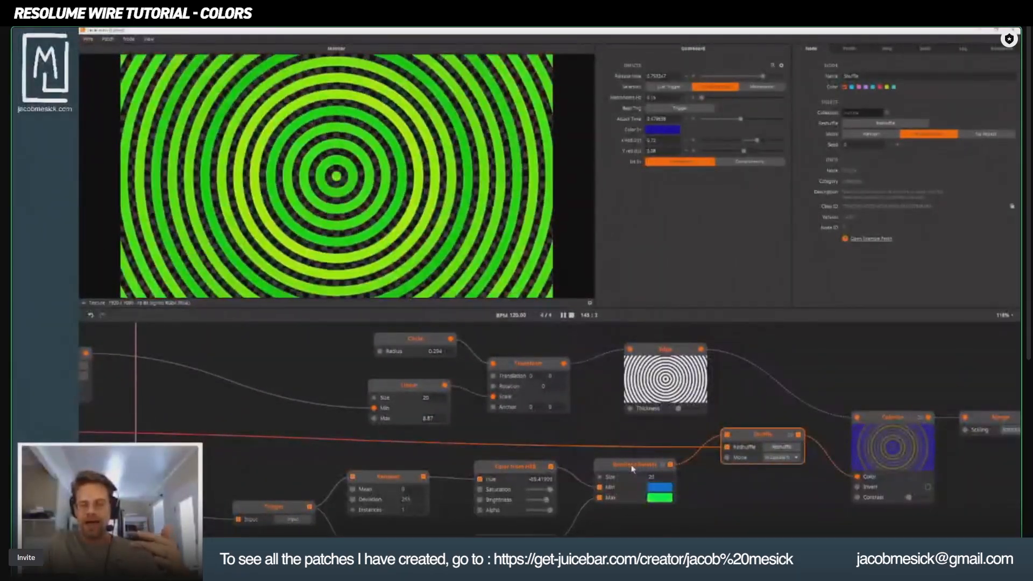
{"action": "left_click_drag", "start_coordinate": [380, 468], "coordinate": [564, 443]}
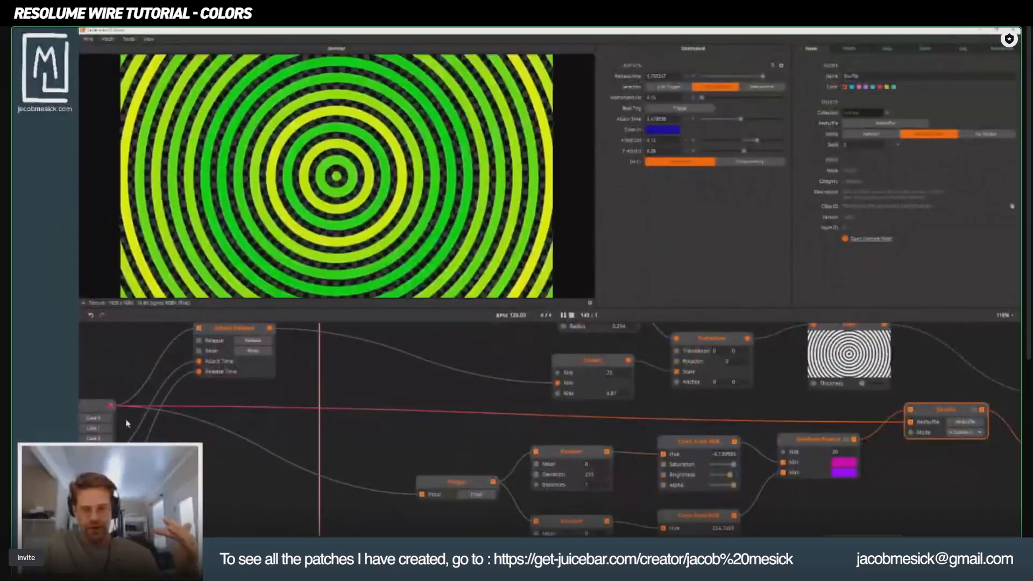
{"action": "left_click_drag", "start_coordinate": [128, 424], "coordinate": [210, 434]}
{"action": "scroll", "coordinate": [190, 422], "scroll_direction": "down", "scroll_amount": 1}
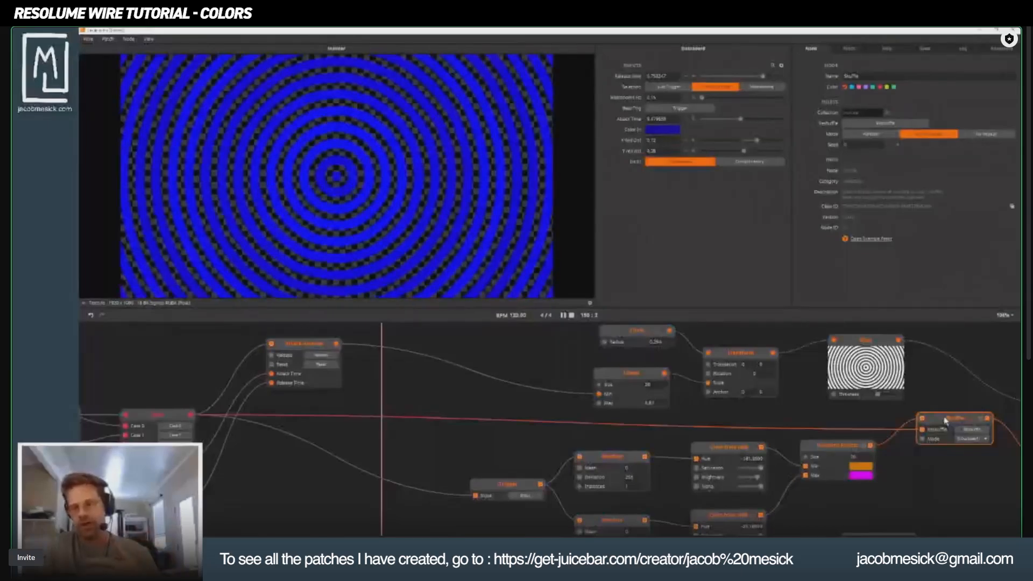
{"action": "left_click_drag", "start_coordinate": [967, 430], "coordinate": [487, 393]}
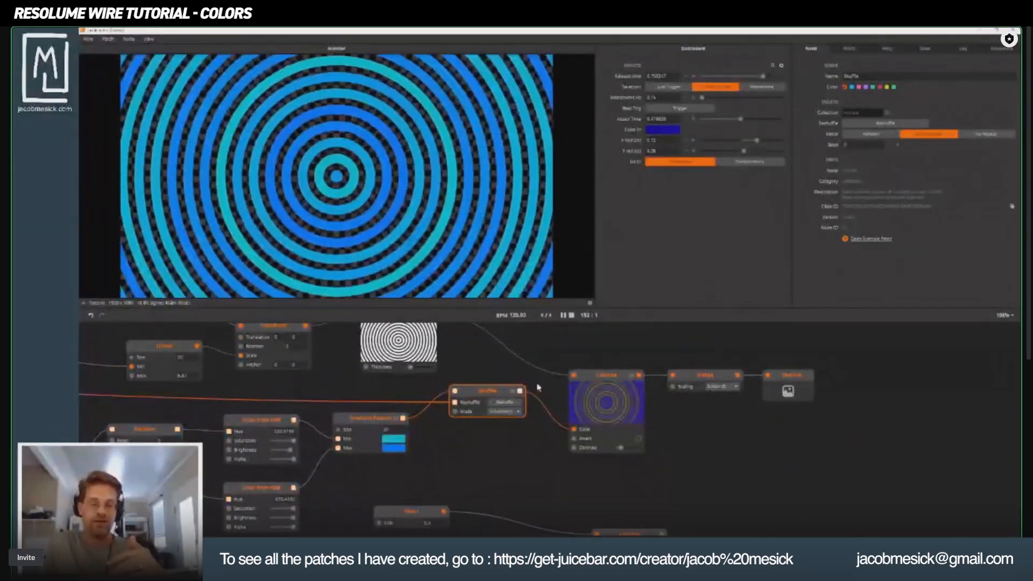
Preview the Edge, Circle and Transform nodes in turn to examine how the concentric rings are built, ending on Edge.
{"action": "left_click_drag", "start_coordinate": [424, 370], "coordinate": [514, 498]}
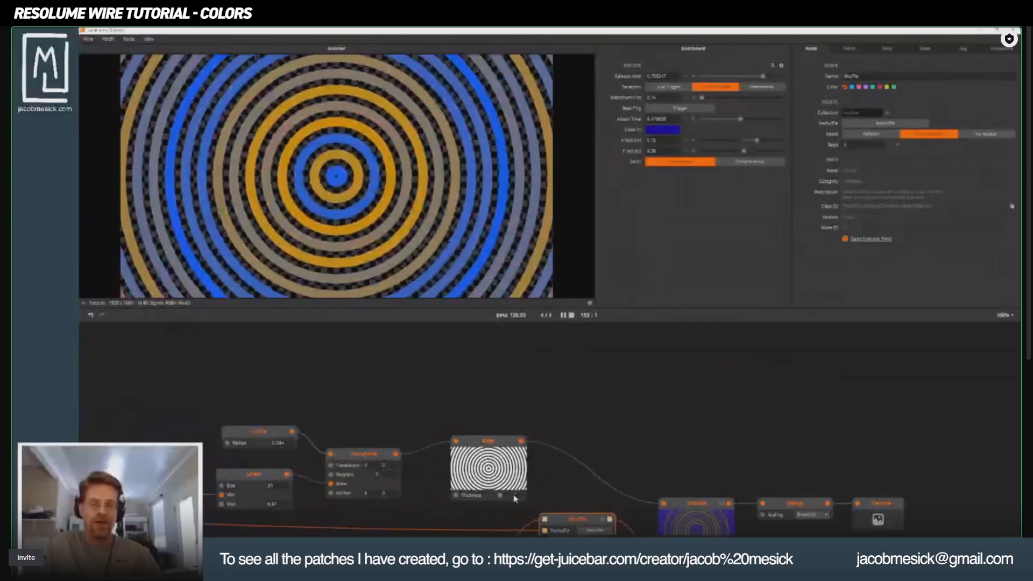
{"action": "left_click", "coordinate": [514, 497]}
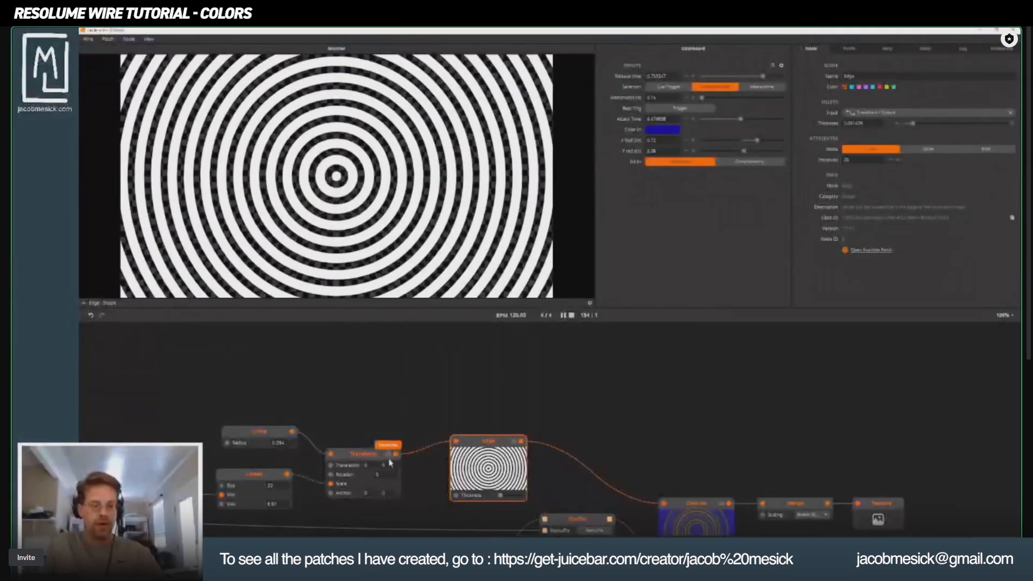
{"action": "left_click_drag", "start_coordinate": [389, 463], "coordinate": [520, 405]}
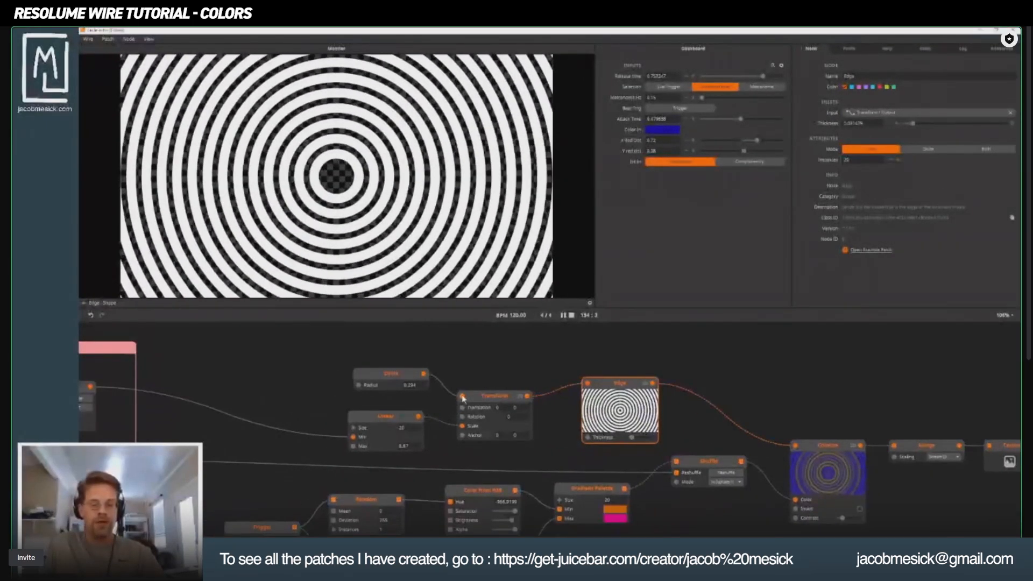
{"action": "left_click", "coordinate": [392, 374]}
{"action": "left_click", "coordinate": [500, 404]}
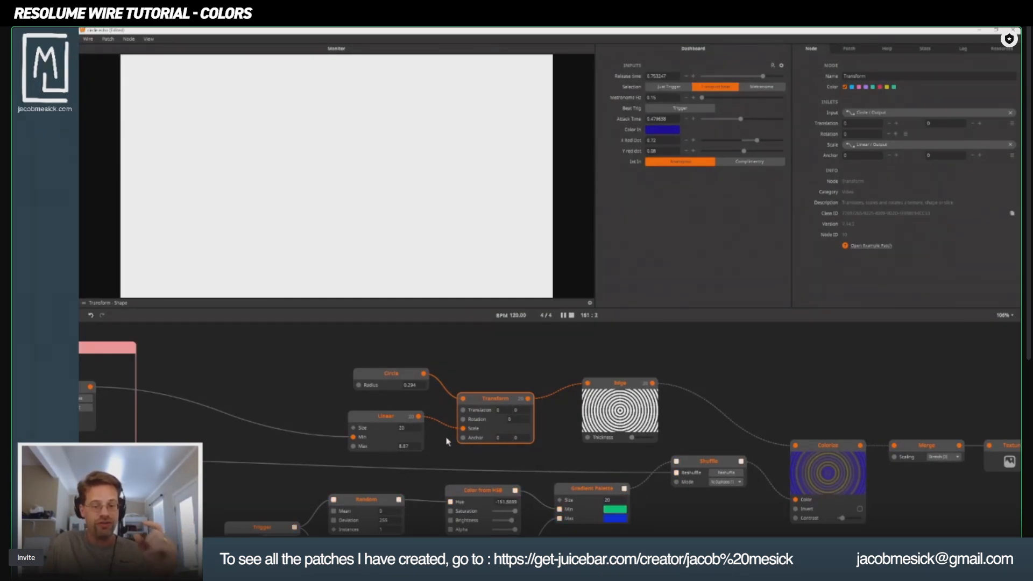
{"action": "left_click", "coordinate": [625, 382]}
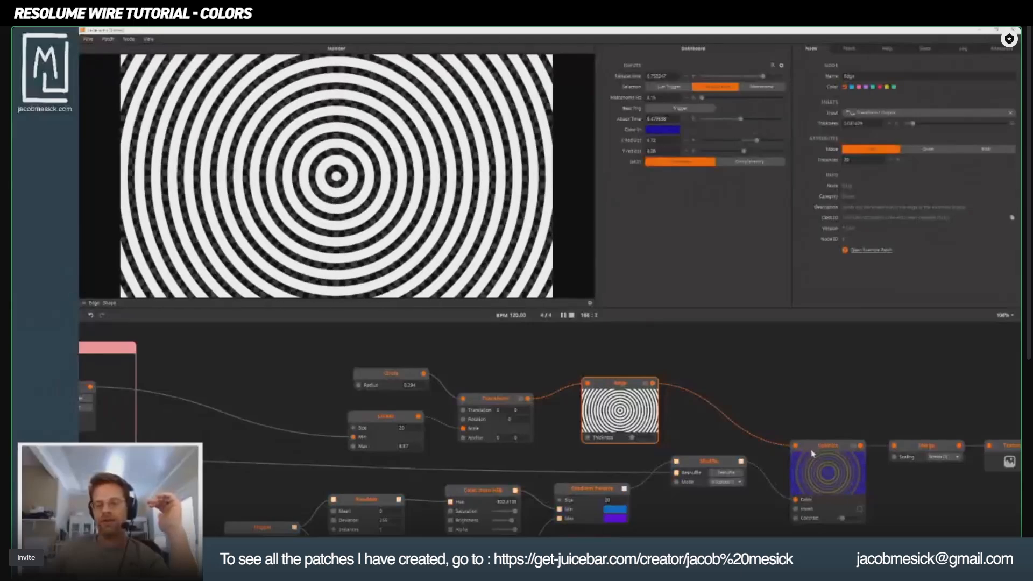
Preview the rings' Colorize and Merge nodes, and move the Texture output node slightly farther from Merge.
{"action": "left_click", "coordinate": [818, 446]}
{"action": "left_click_drag", "start_coordinate": [779, 436], "coordinate": [622, 397]}
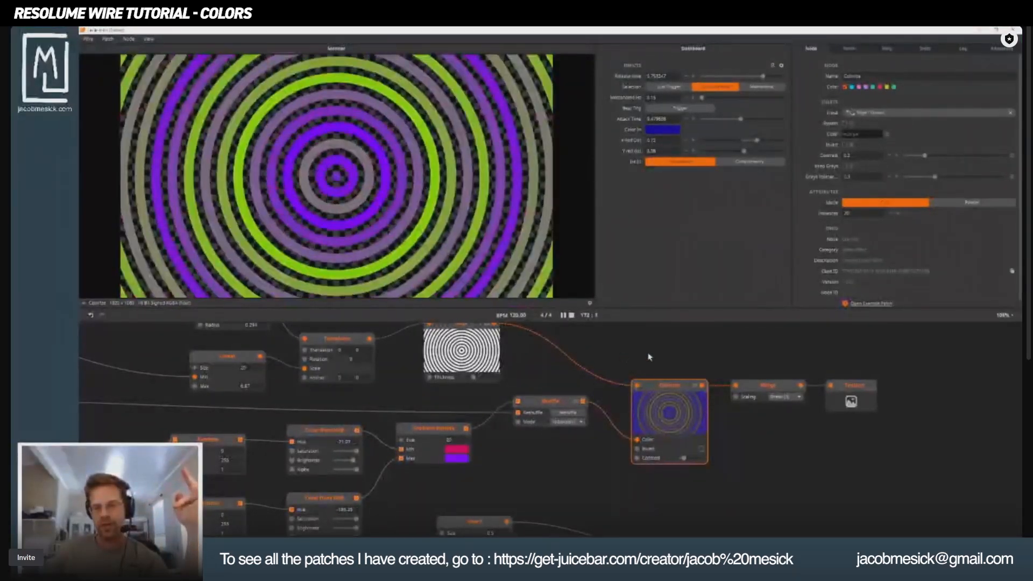
{"action": "left_click", "coordinate": [753, 386]}
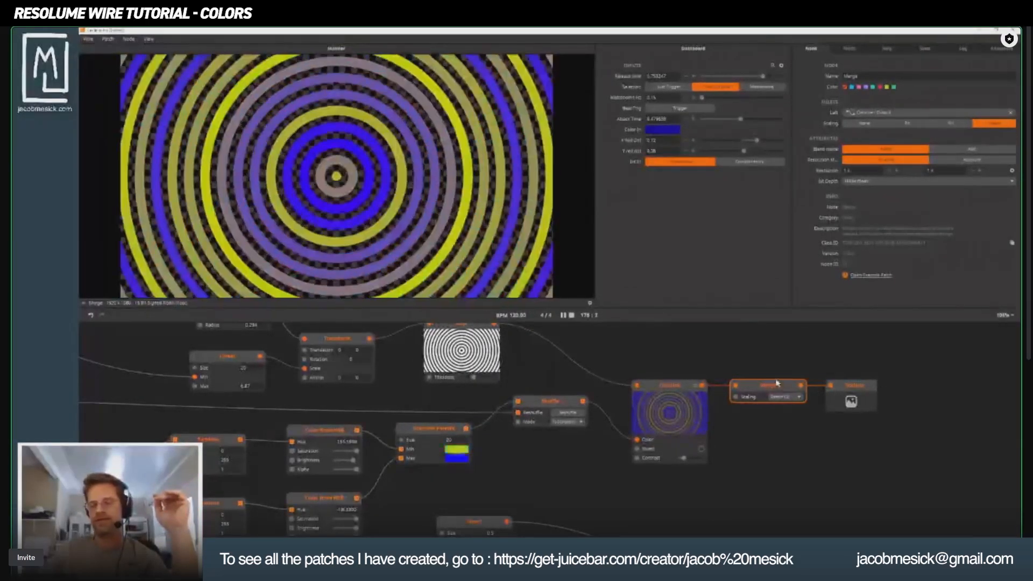
{"action": "left_click_drag", "start_coordinate": [866, 386], "coordinate": [895, 386]}
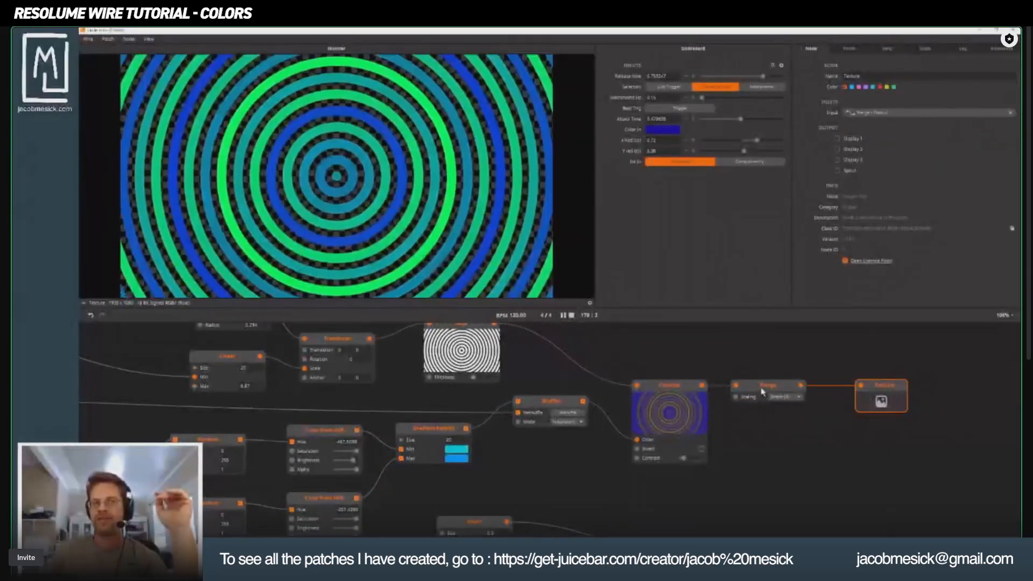
{"action": "scroll", "coordinate": [553, 400], "scroll_direction": "up", "scroll_amount": 3}
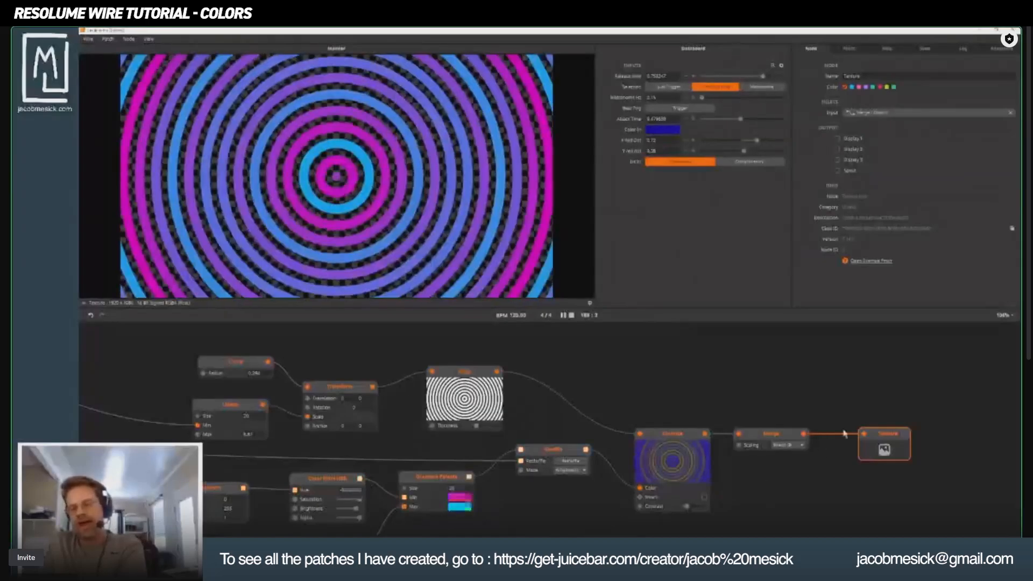
{"action": "left_click_drag", "start_coordinate": [513, 472], "coordinate": [585, 449]}
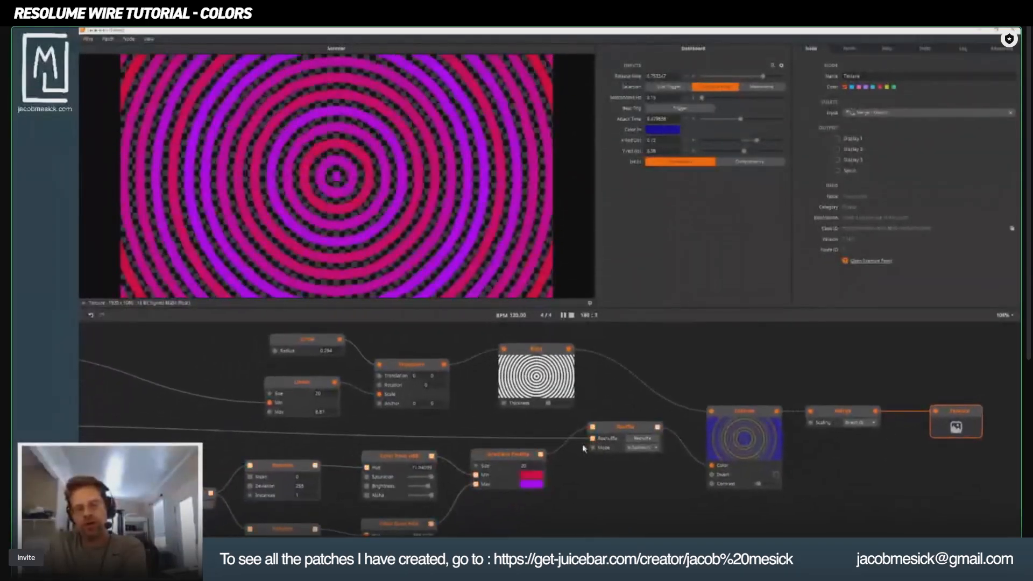
Examine the trigger, Random and Color from HSB nodes that feed the rings' Gradient Palette.
{"action": "left_click_drag", "start_coordinate": [369, 435], "coordinate": [445, 400]}
{"action": "scroll", "coordinate": [515, 389], "scroll_direction": "down", "scroll_amount": 1}
{"action": "left_click_drag", "start_coordinate": [498, 457], "coordinate": [475, 445]}
{"action": "scroll", "coordinate": [499, 477], "scroll_direction": "down", "scroll_amount": 1}
{"action": "scroll", "coordinate": [501, 476], "scroll_direction": "down", "scroll_amount": 1}
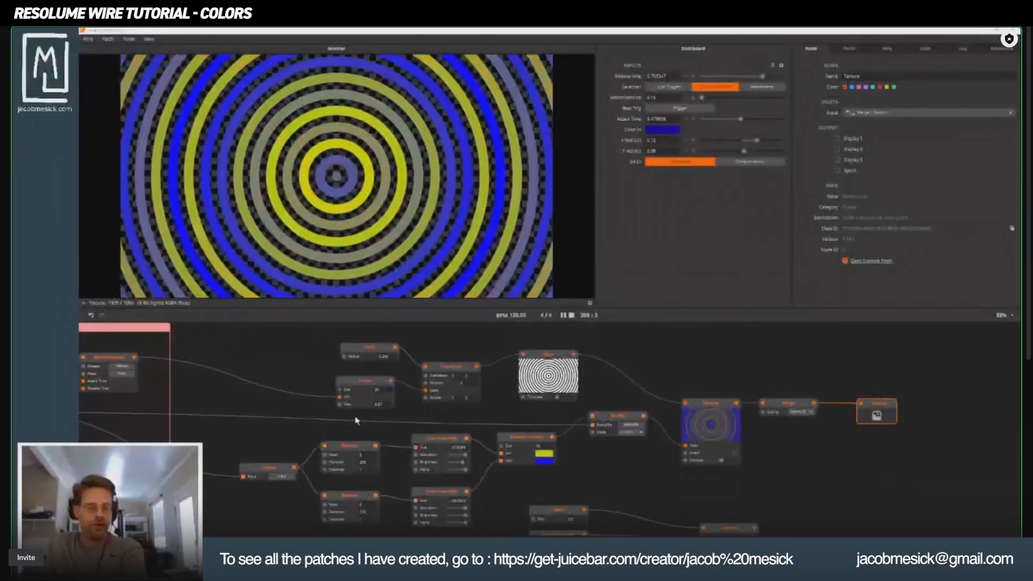
{"action": "mouse_move", "coordinate": [357, 422]}
{"action": "left_mouse_down"}
{"action": "mouse_move", "coordinate": [353, 406]}
{"action": "mouse_move", "coordinate": [367, 406]}
{"action": "left_mouse_up"}
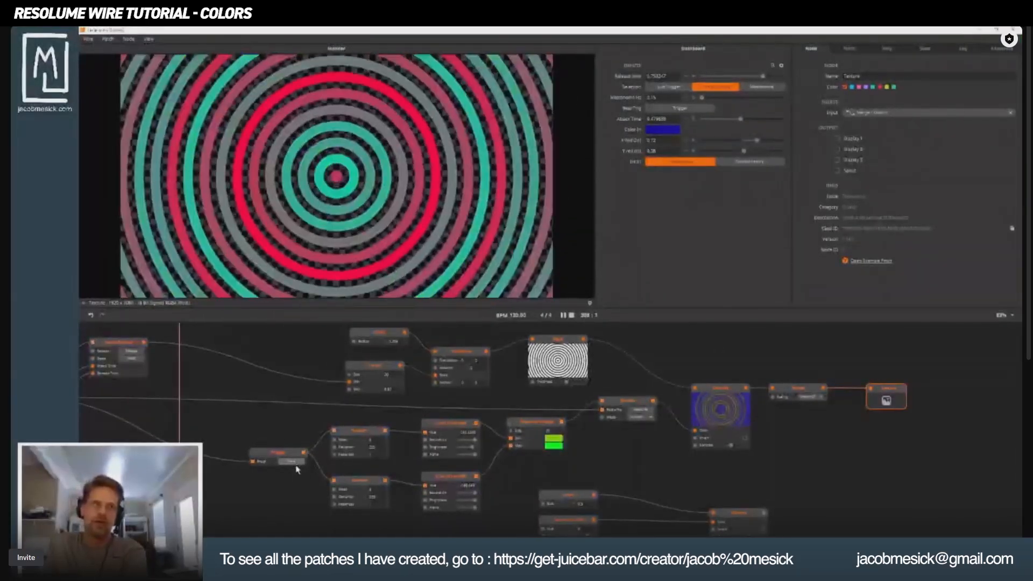
{"action": "left_click_drag", "start_coordinate": [296, 467], "coordinate": [694, 428]}
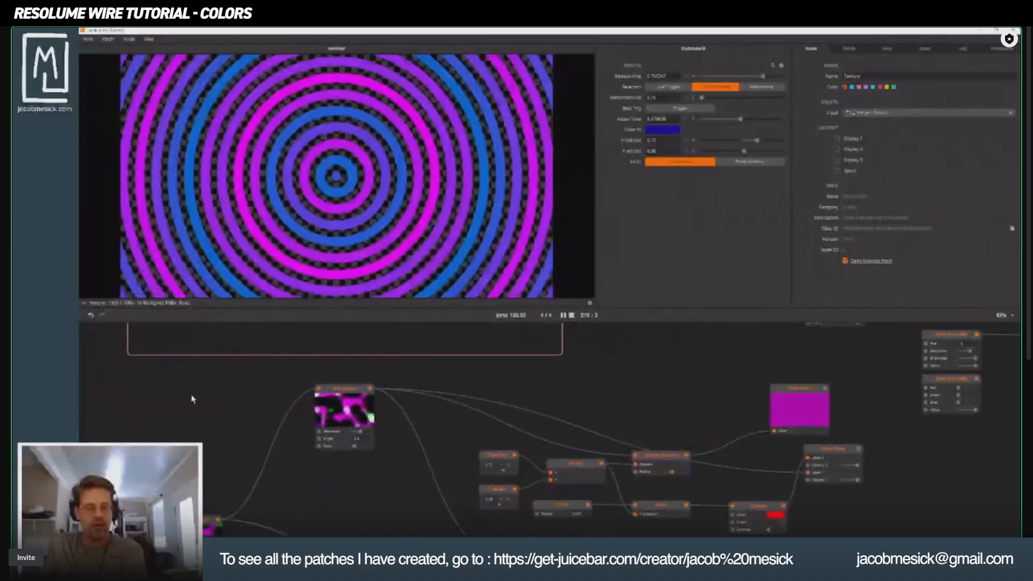
Preview the Fractal Noise node, the rings' Colorize node and the heart's Colorize node in turn.
{"action": "left_click_drag", "start_coordinate": [182, 399], "coordinate": [344, 268]}
{"action": "left_click", "coordinate": [348, 392]}
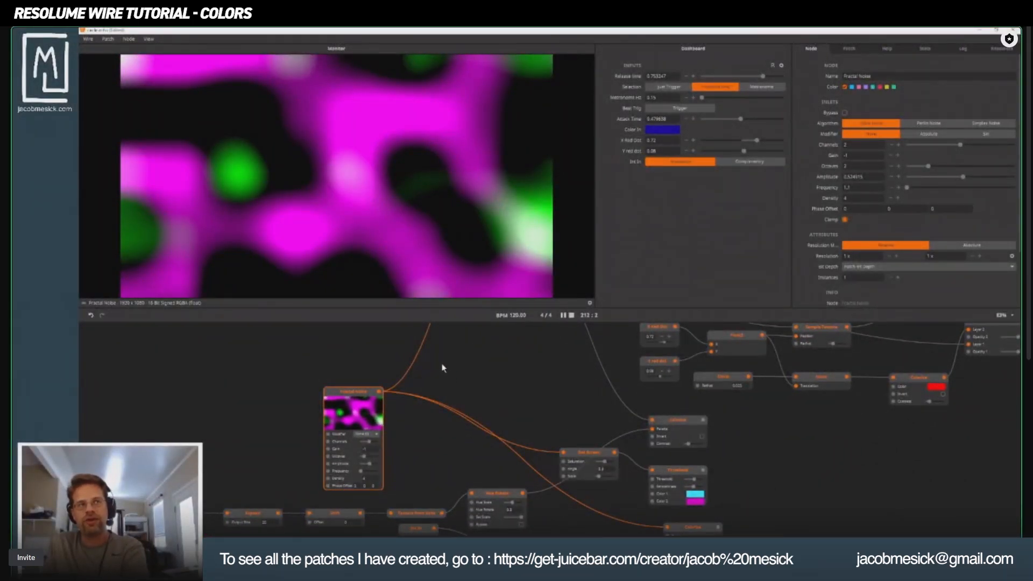
{"action": "left_click_drag", "start_coordinate": [460, 407], "coordinate": [195, 543]}
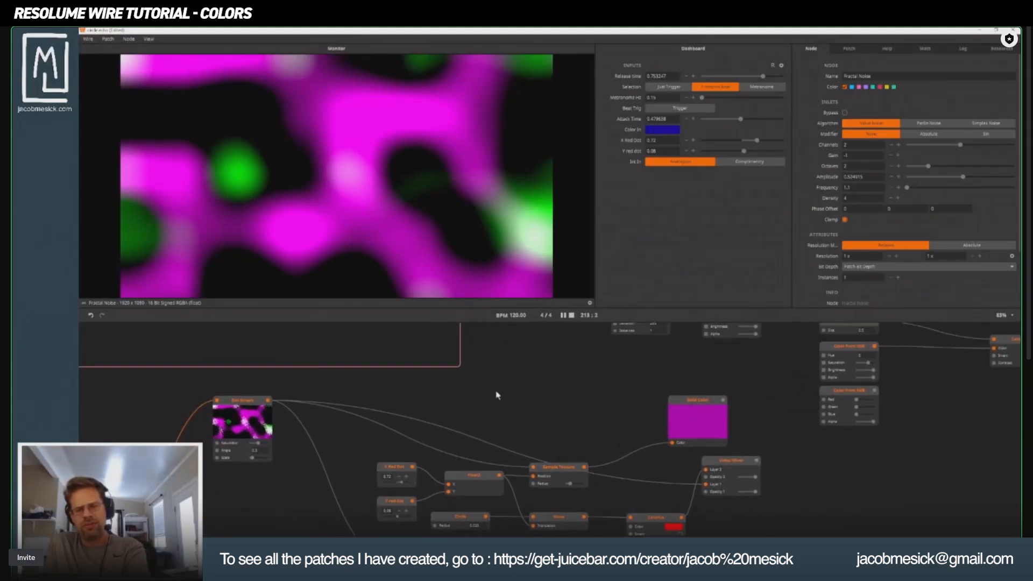
{"action": "left_click_drag", "start_coordinate": [594, 388], "coordinate": [343, 555]}
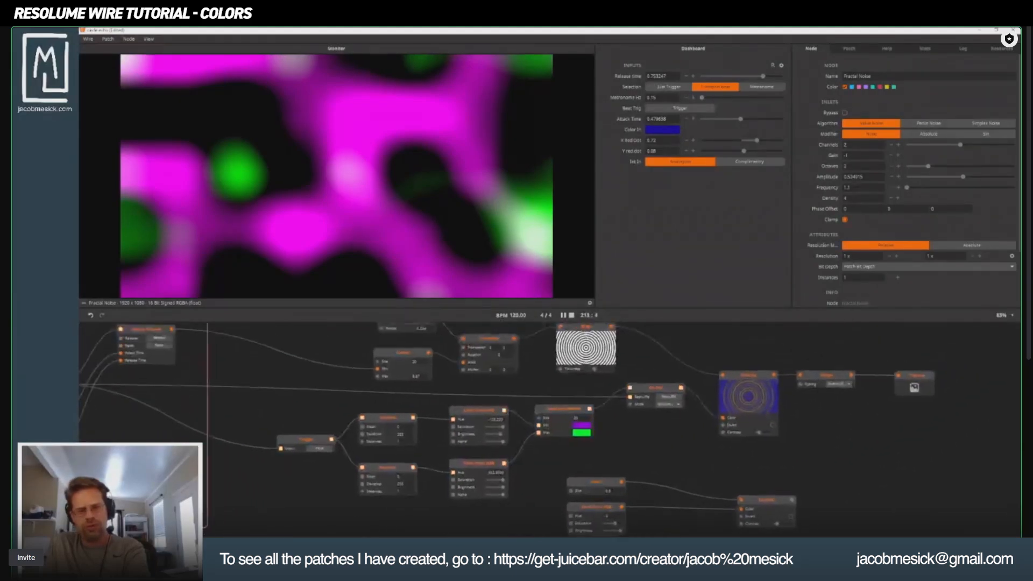
{"action": "left_click", "coordinate": [754, 380]}
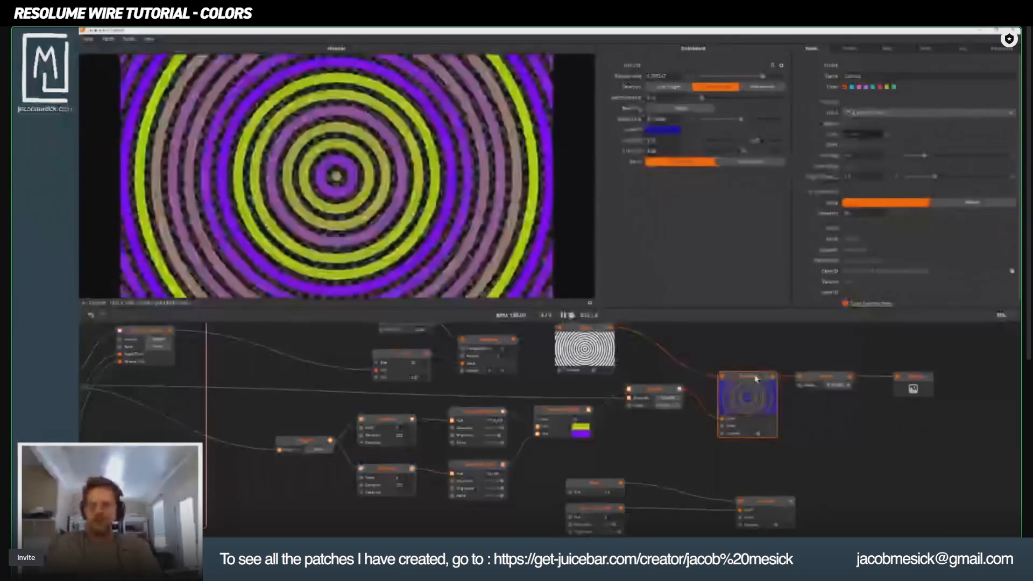
{"action": "left_click", "coordinate": [767, 505]}
{"action": "left_click", "coordinate": [767, 505]}
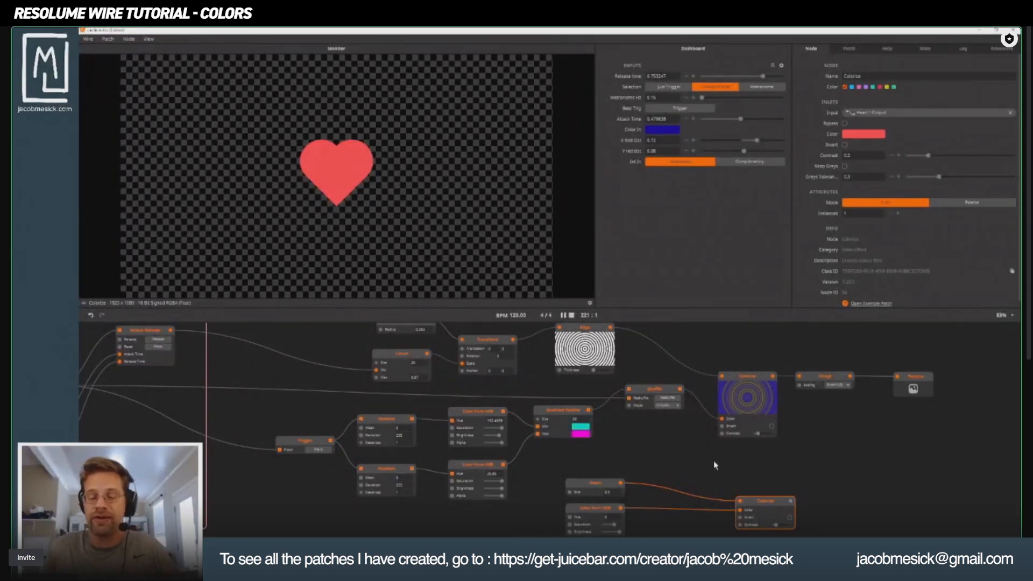
Add a Threshold node in the empty area just above the heart's Colorize node.
{"action": "left_click", "coordinate": [701, 467]}
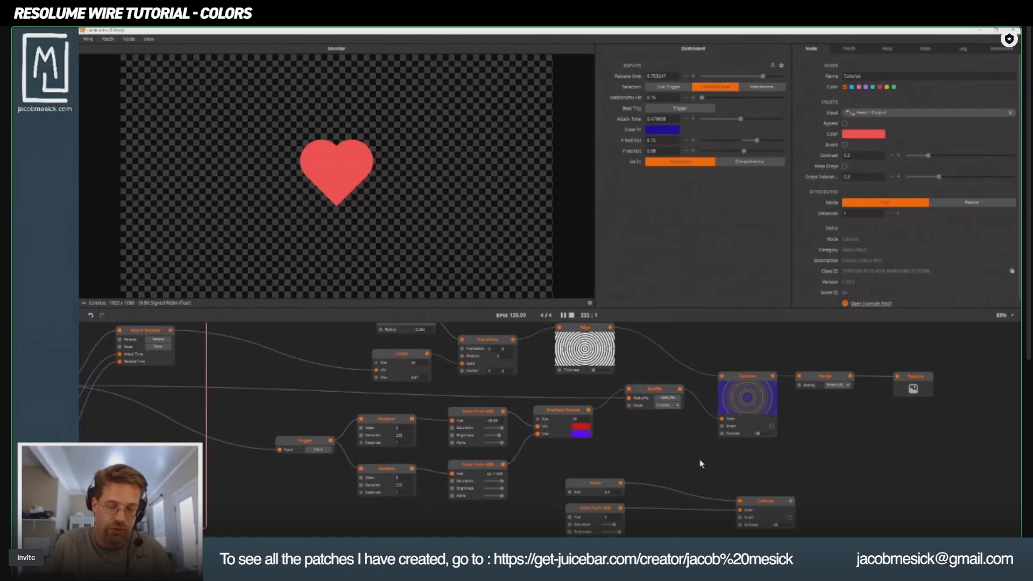
{"action": "double_click", "coordinate": [703, 466]}
{"action": "type", "text": "thr"}
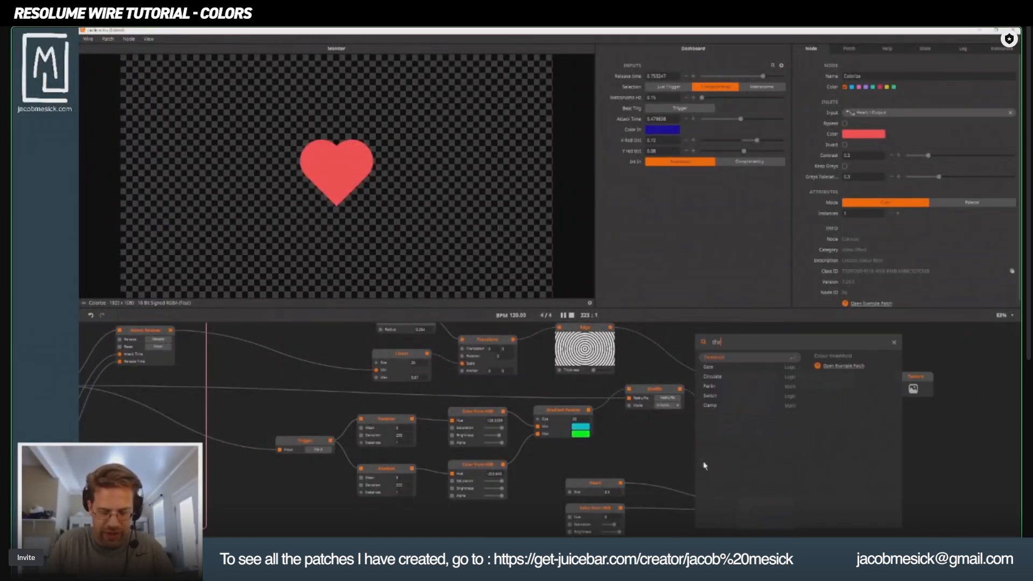
{"action": "key", "text": "Return"}
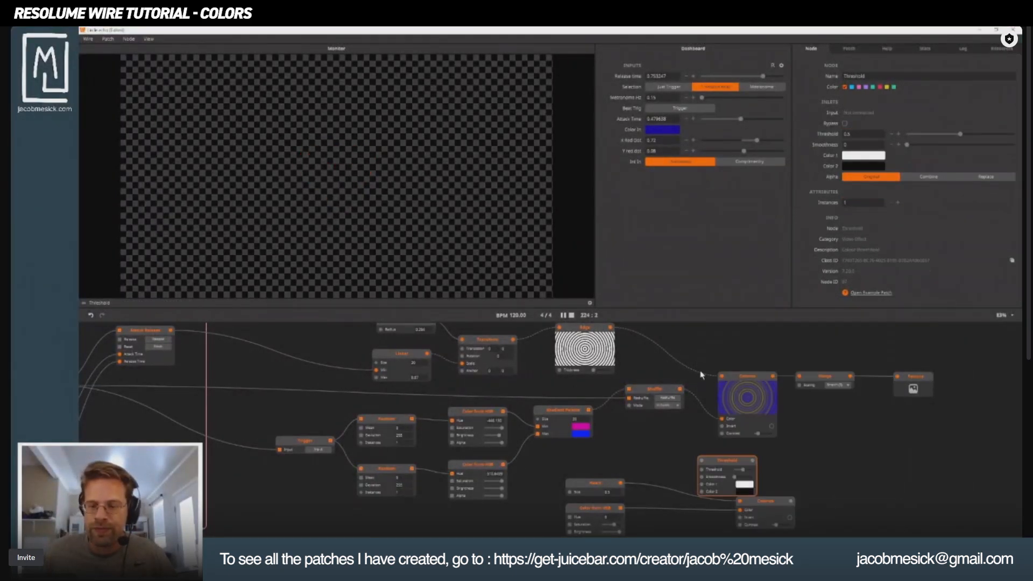
Connect the Dot Screen node's output to the input of the new Threshold node.
{"action": "left_click_drag", "start_coordinate": [676, 487], "coordinate": [623, 315]}
{"action": "scroll", "coordinate": [414, 453], "scroll_direction": "down", "scroll_amount": 1}
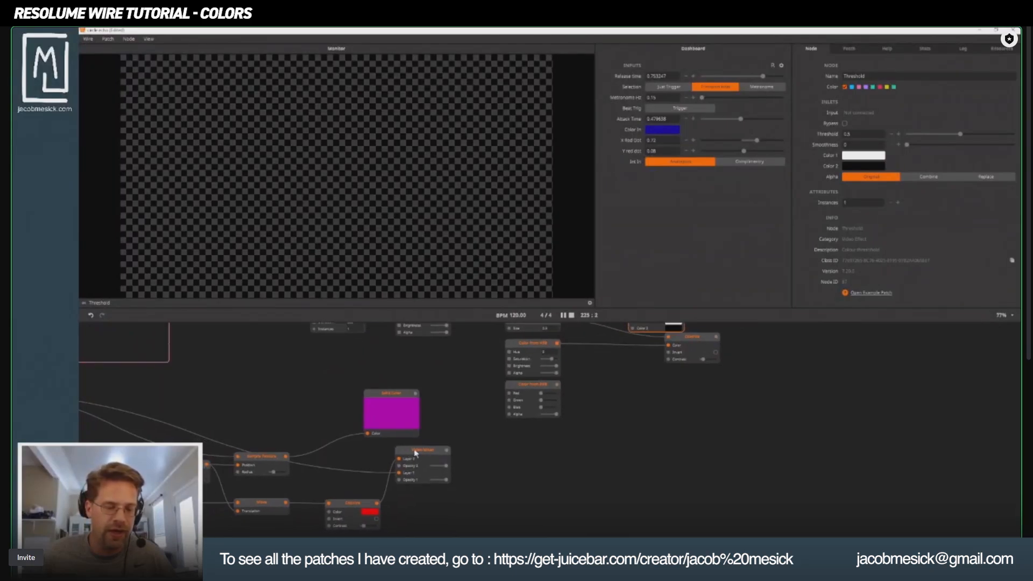
{"action": "left_click_drag", "start_coordinate": [422, 451], "coordinate": [450, 489]}
{"action": "left_click_drag", "start_coordinate": [545, 423], "coordinate": [520, 462]}
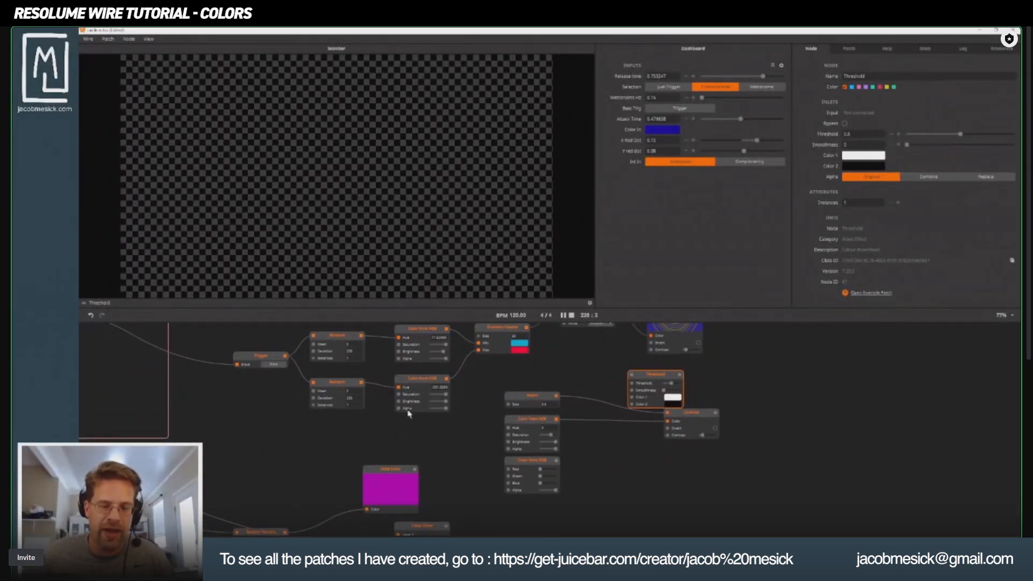
{"action": "left_click_drag", "start_coordinate": [329, 450], "coordinate": [467, 424]}
{"action": "scroll", "coordinate": [356, 432], "scroll_direction": "down", "scroll_amount": 1}
{"action": "scroll", "coordinate": [438, 390], "scroll_direction": "down", "scroll_amount": 1}
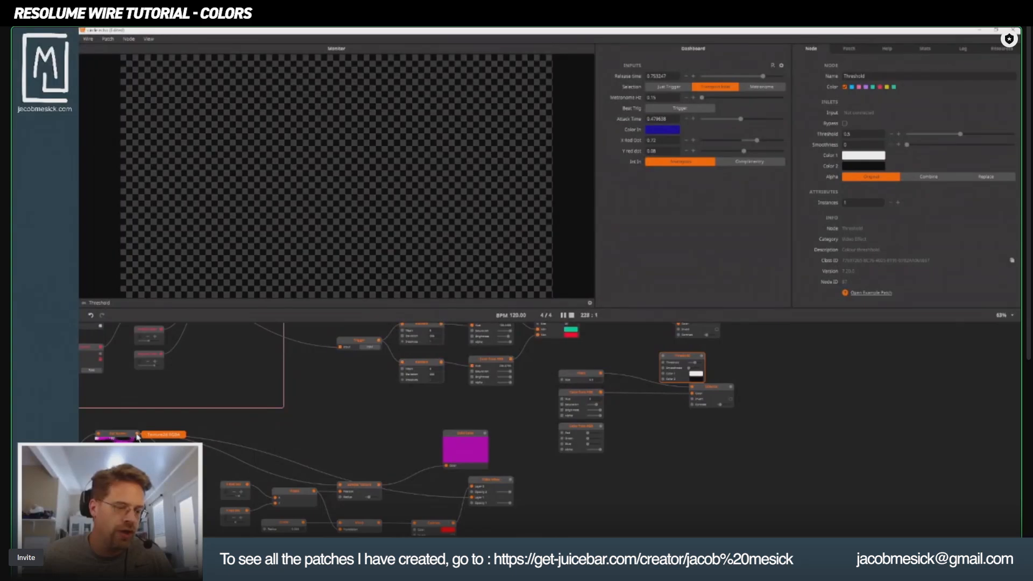
{"action": "left_click_drag", "start_coordinate": [138, 437], "coordinate": [665, 361]}
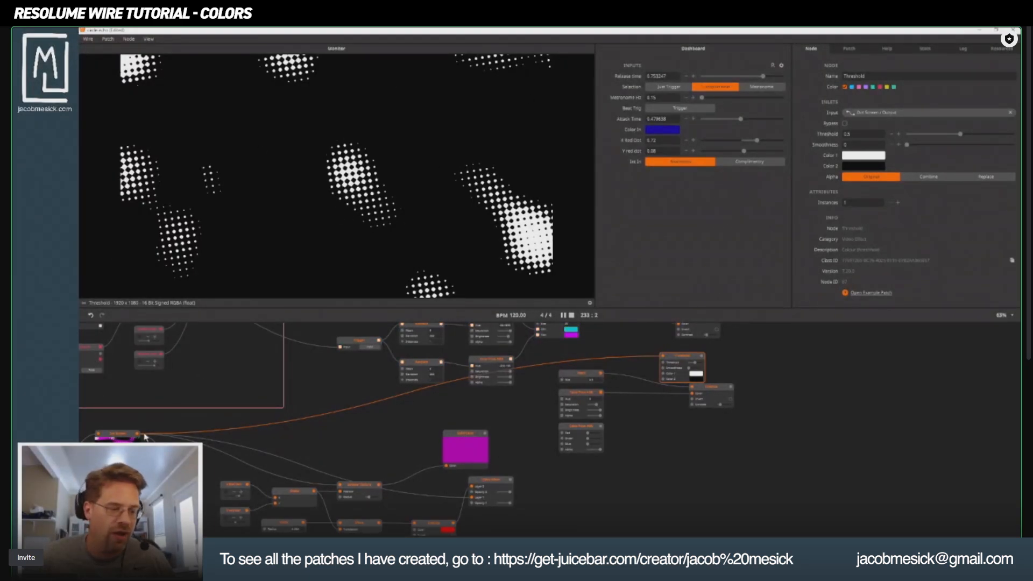
Compare the Dot Screen and Threshold outputs, and lower the Threshold node's threshold value to 0.
{"action": "left_click", "coordinate": [119, 435]}
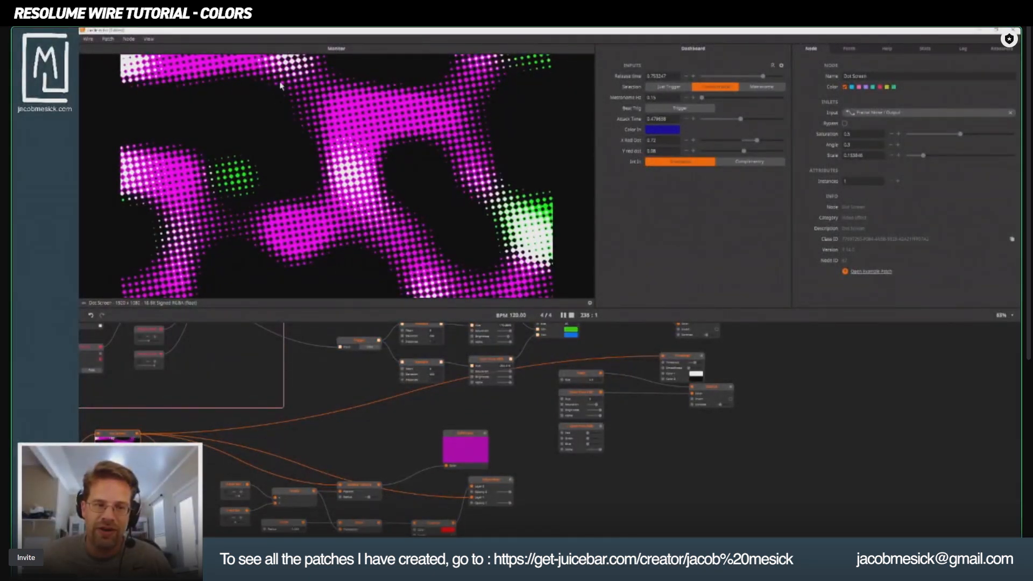
{"action": "left_click", "coordinate": [679, 358]}
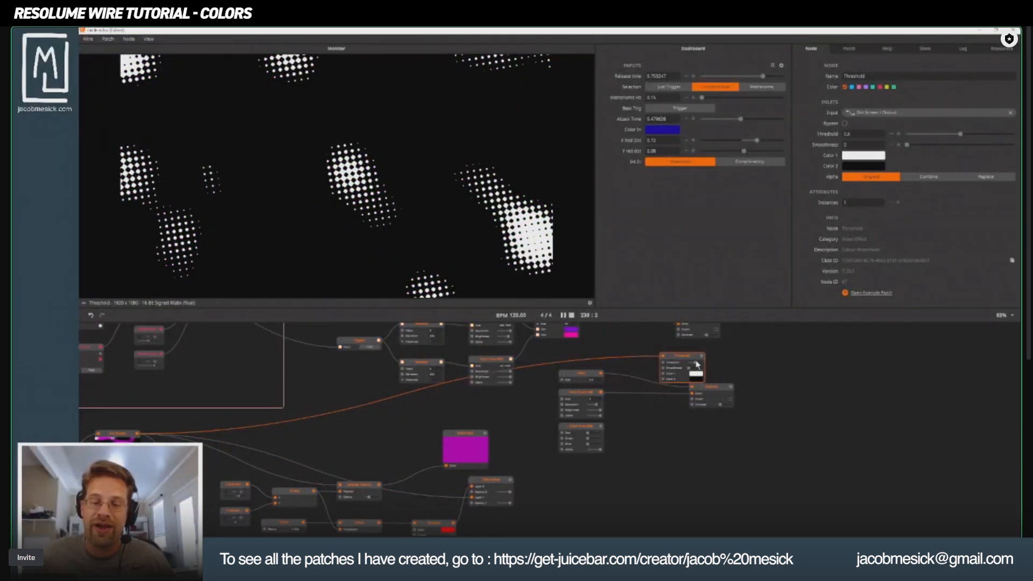
{"action": "left_click_drag", "start_coordinate": [696, 362], "coordinate": [688, 362]}
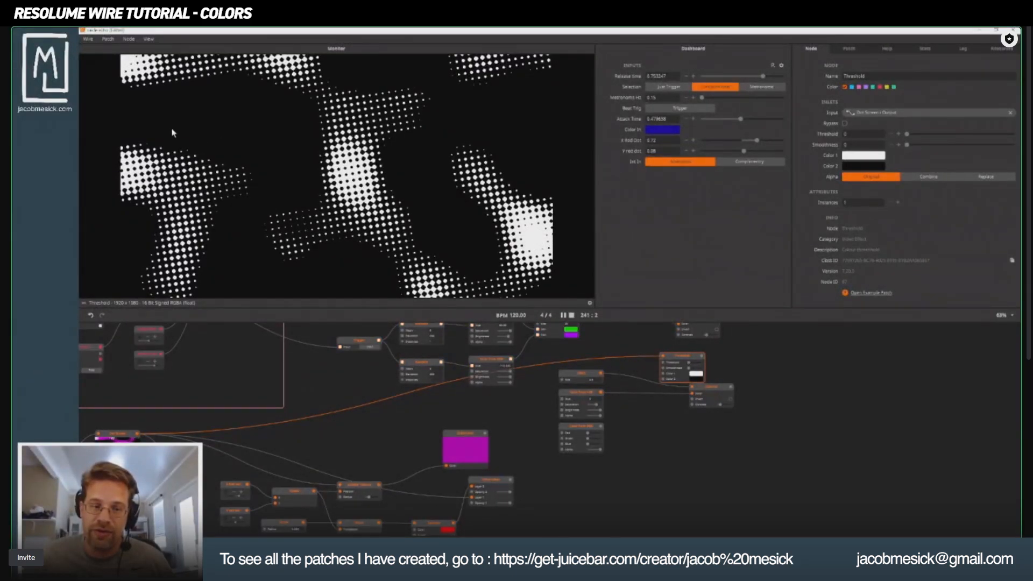
Add a Greyscale node with the default Average algorithm and wire it between Dot Screen and Threshold.
{"action": "left_click", "coordinate": [113, 438]}
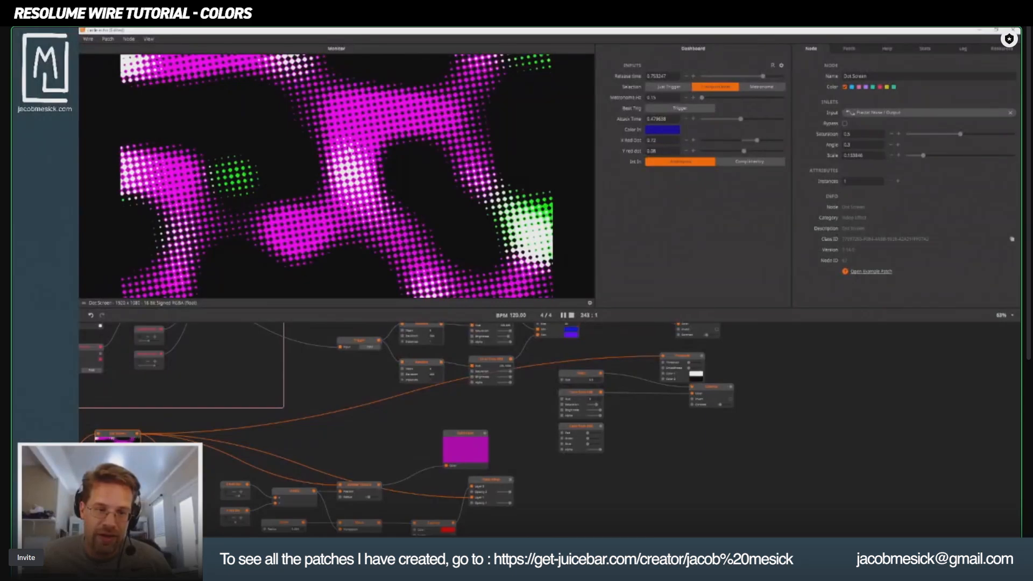
{"action": "double_click", "coordinate": [359, 444]}
{"action": "type", "text": "g"}
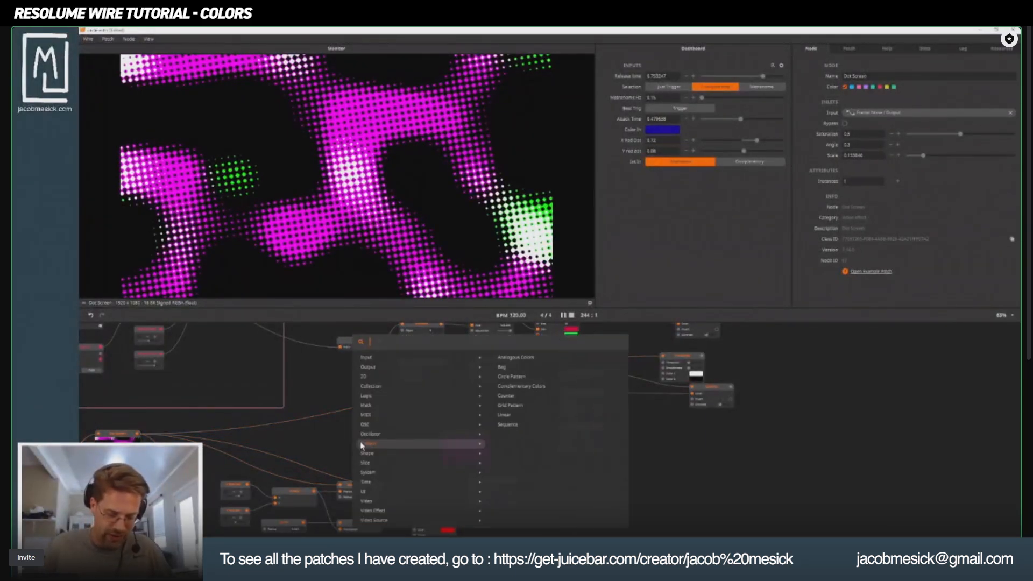
{"action": "type", "text": "r"}
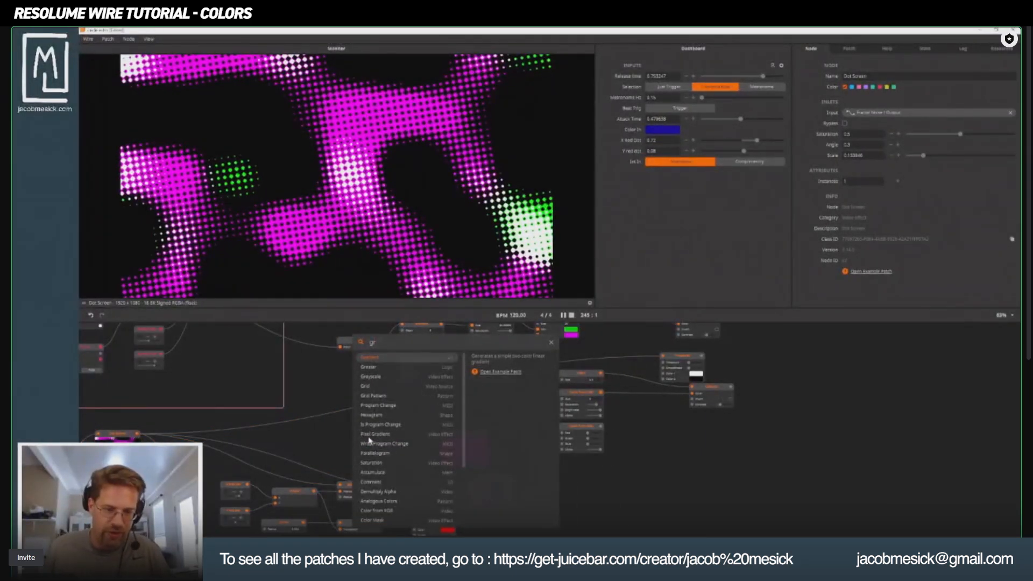
{"action": "left_click", "coordinate": [380, 378]}
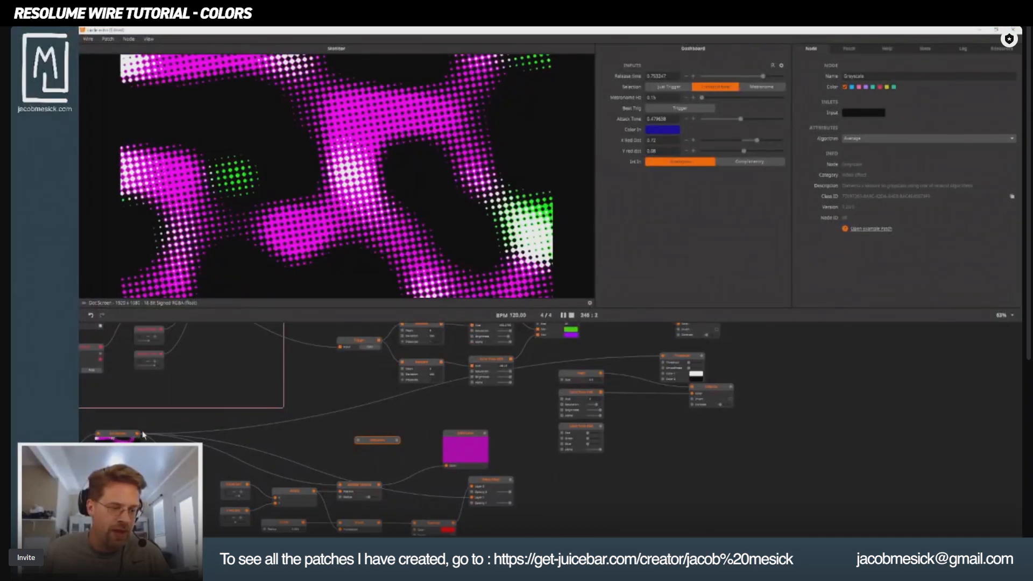
{"action": "left_click_drag", "start_coordinate": [138, 433], "coordinate": [595, 378]}
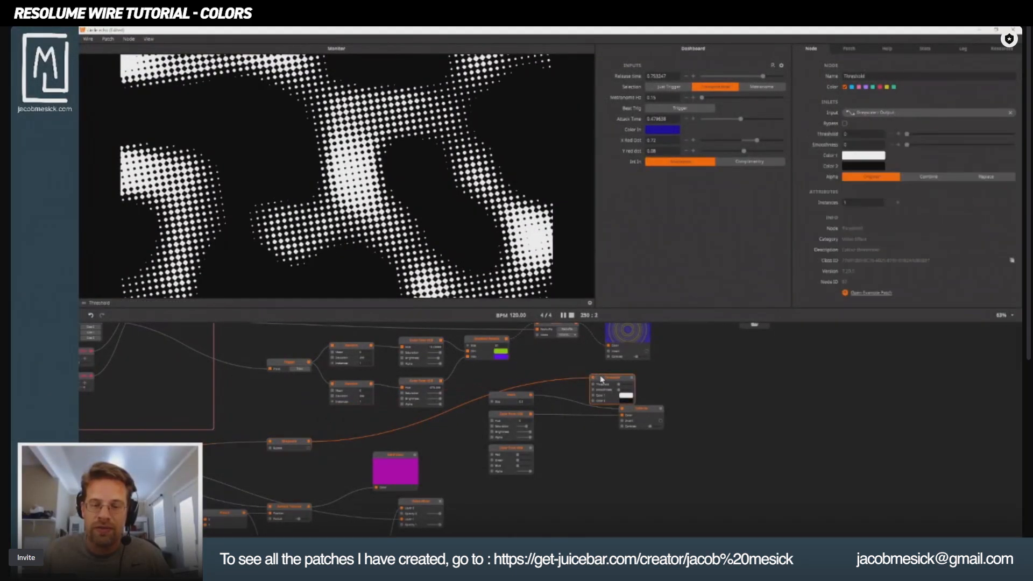
Preview the Greyscale and Threshold nodes, and try feeding the Threshold output into the heart's Colorize node.
{"action": "left_click_drag", "start_coordinate": [346, 448], "coordinate": [503, 407]}
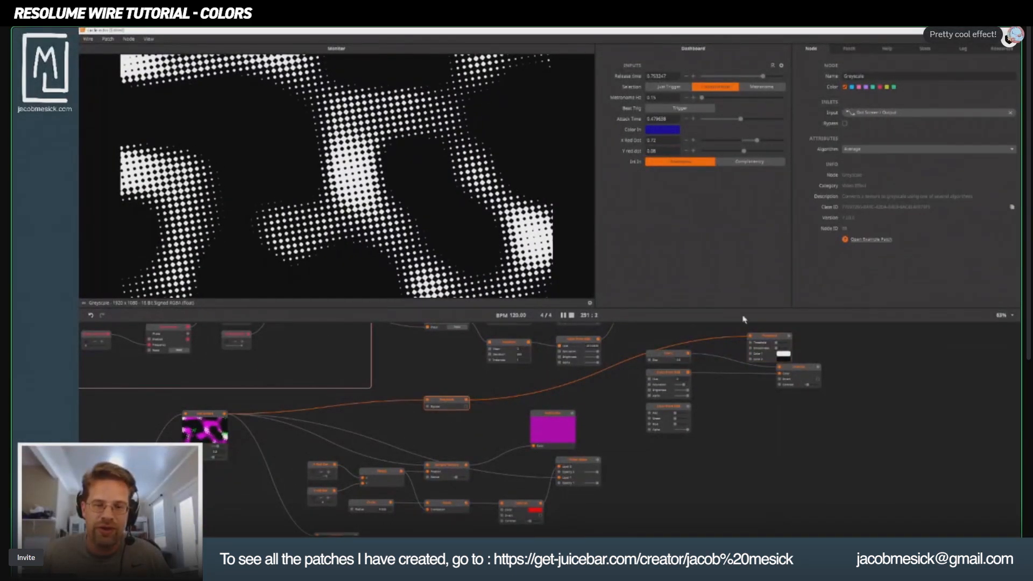
{"action": "left_click", "coordinate": [774, 341]}
{"action": "left_click_drag", "start_coordinate": [774, 340], "coordinate": [573, 420]}
{"action": "left_click", "coordinate": [633, 440]}
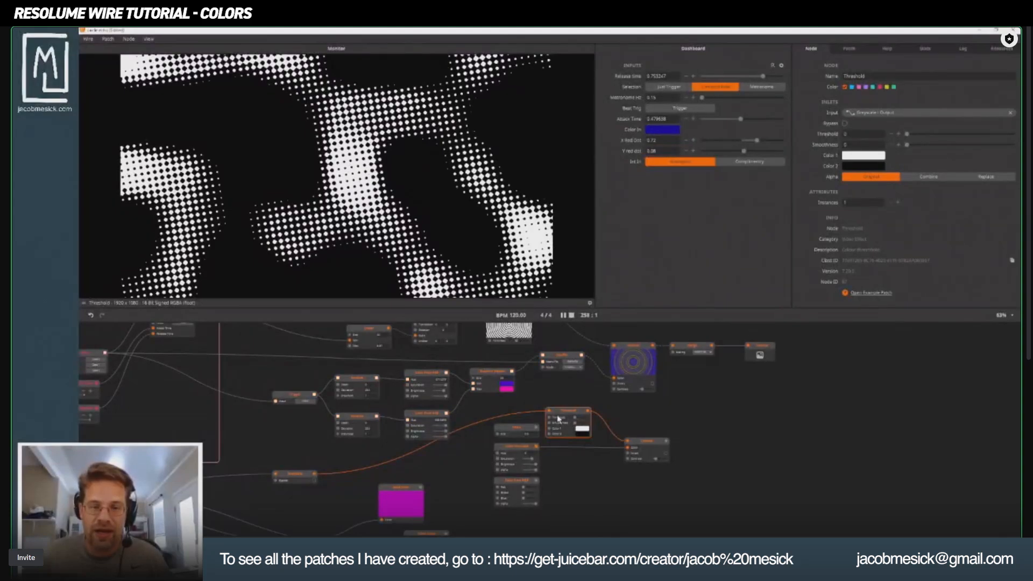
{"action": "left_click", "coordinate": [650, 448]}
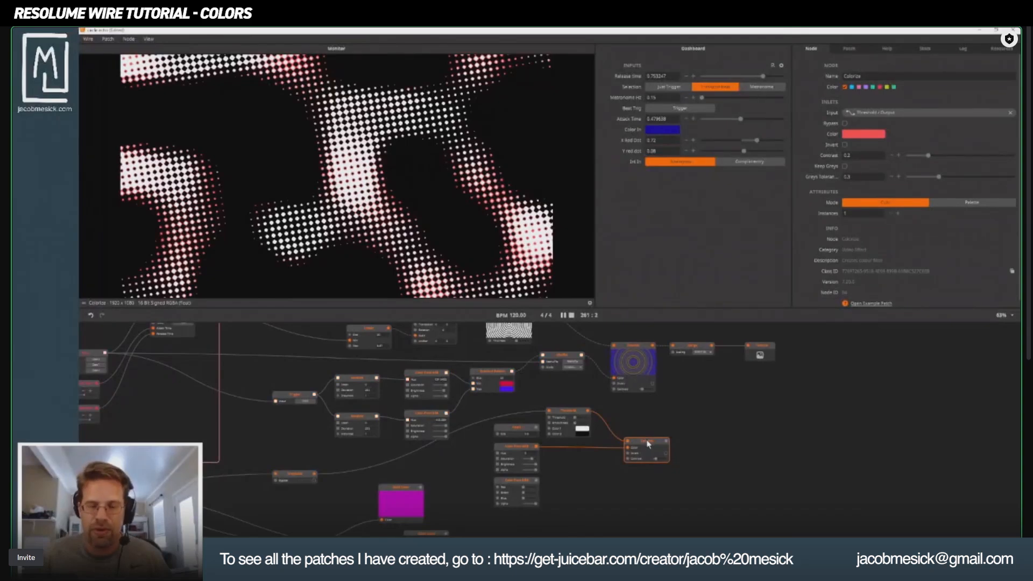
Reconnect the Heart node to the Colorize node's input and move the Threshold node clear of the heart's nodes.
{"action": "left_click", "coordinate": [511, 448]}
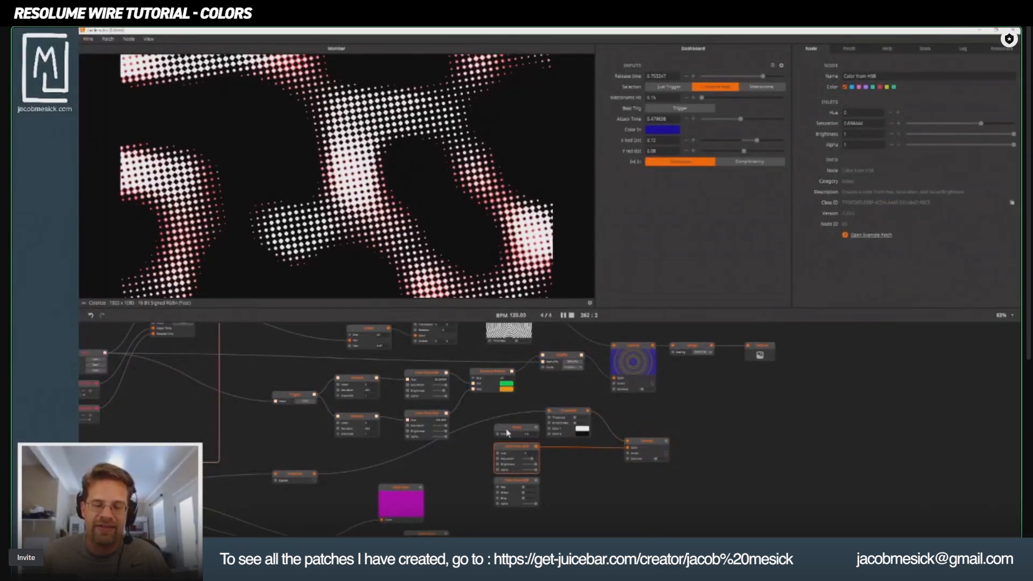
{"action": "left_click_drag", "start_coordinate": [536, 428], "coordinate": [628, 441]}
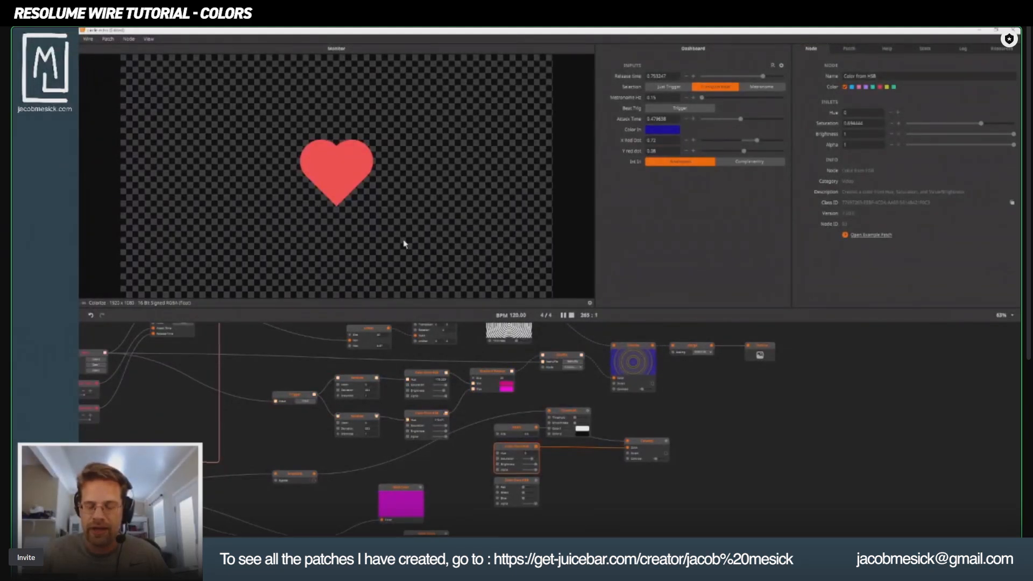
{"action": "left_click", "coordinate": [645, 442]}
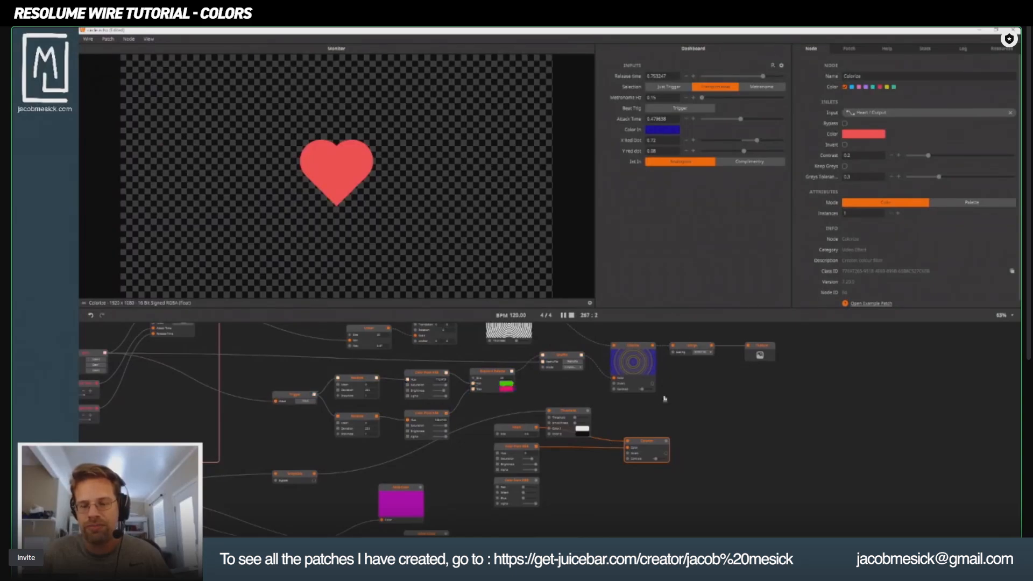
{"action": "left_click_drag", "start_coordinate": [573, 413], "coordinate": [582, 403]}
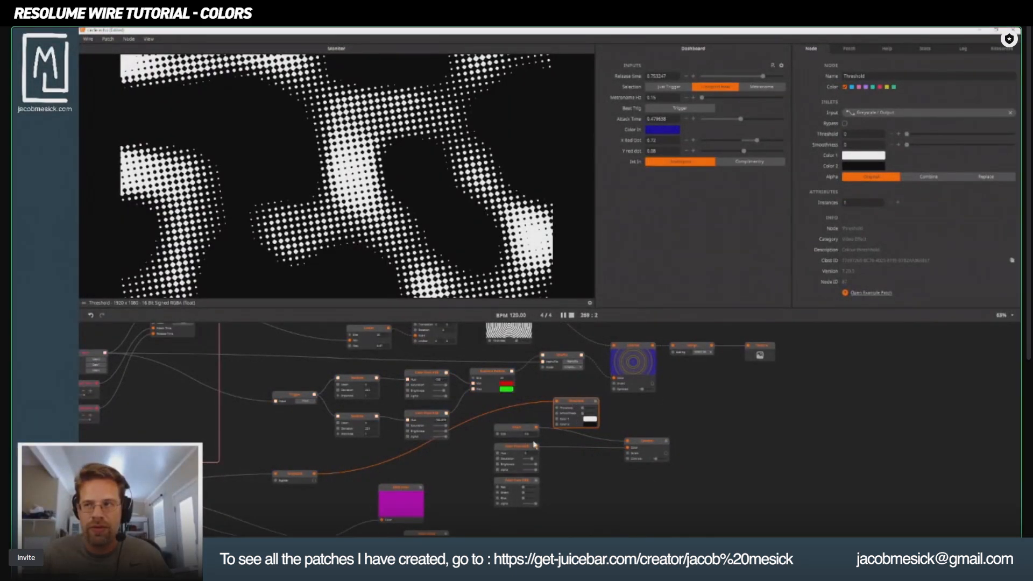
Lower the Alpha of the heart's Color from HSB node to its minimum and move the Colorize node closer to it.
{"action": "left_click", "coordinate": [648, 449]}
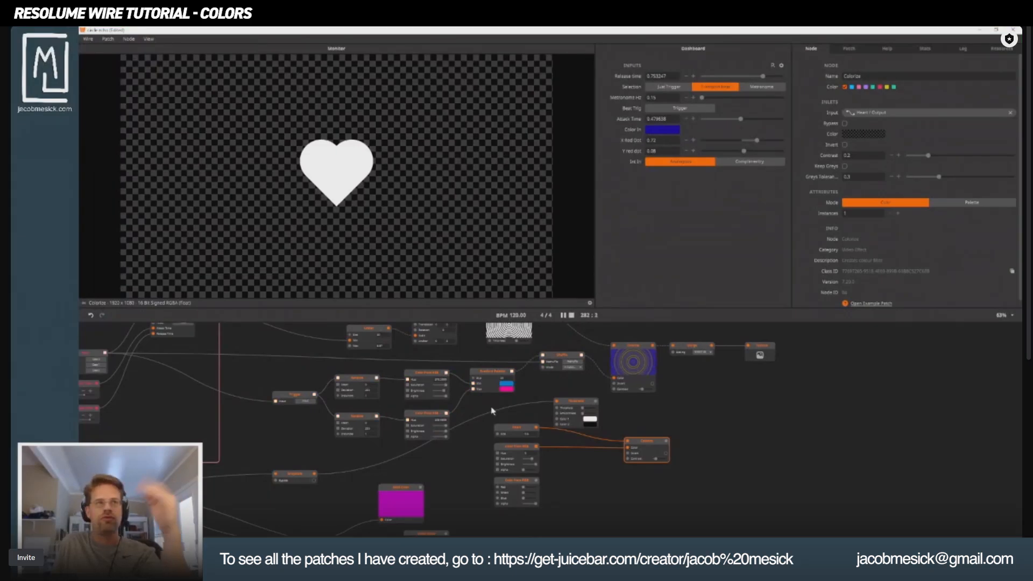
{"action": "scroll", "coordinate": [462, 408], "scroll_direction": "up", "scroll_amount": 3}
{"action": "left_click_drag", "start_coordinate": [501, 435], "coordinate": [451, 430]}
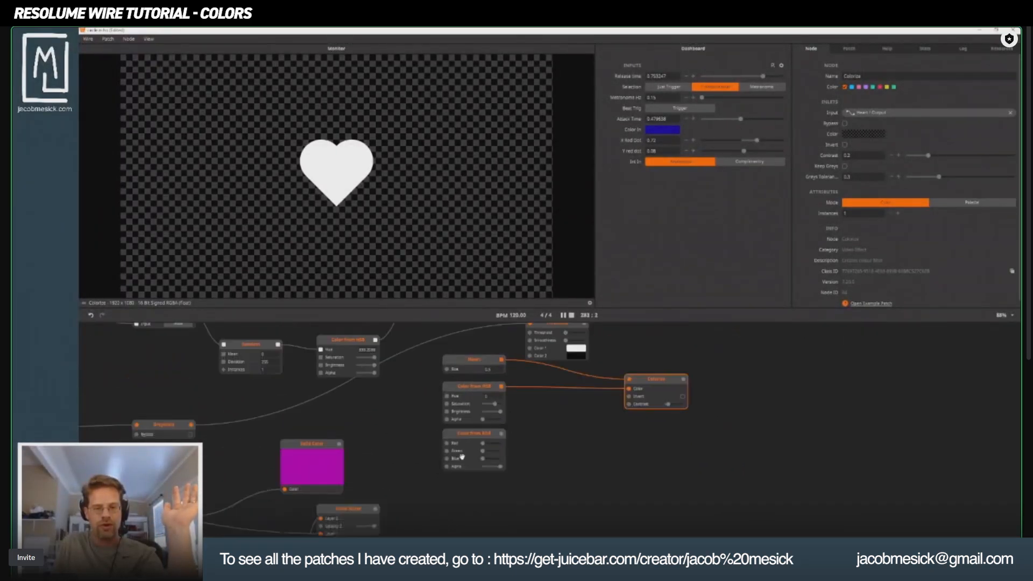
{"action": "scroll", "coordinate": [482, 469], "scroll_direction": "up", "scroll_amount": 4}
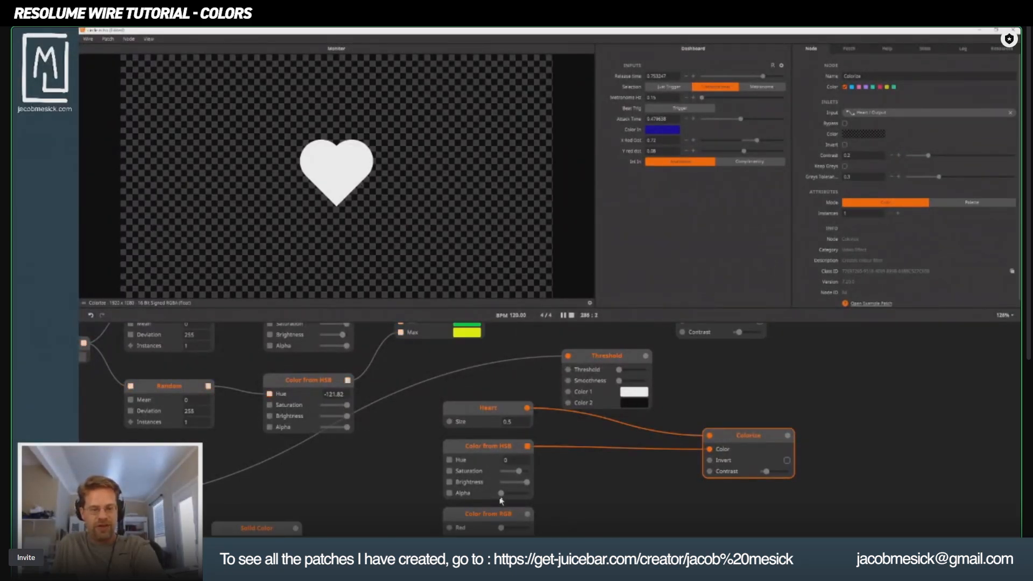
{"action": "left_click_drag", "start_coordinate": [500, 493], "coordinate": [472, 497]}
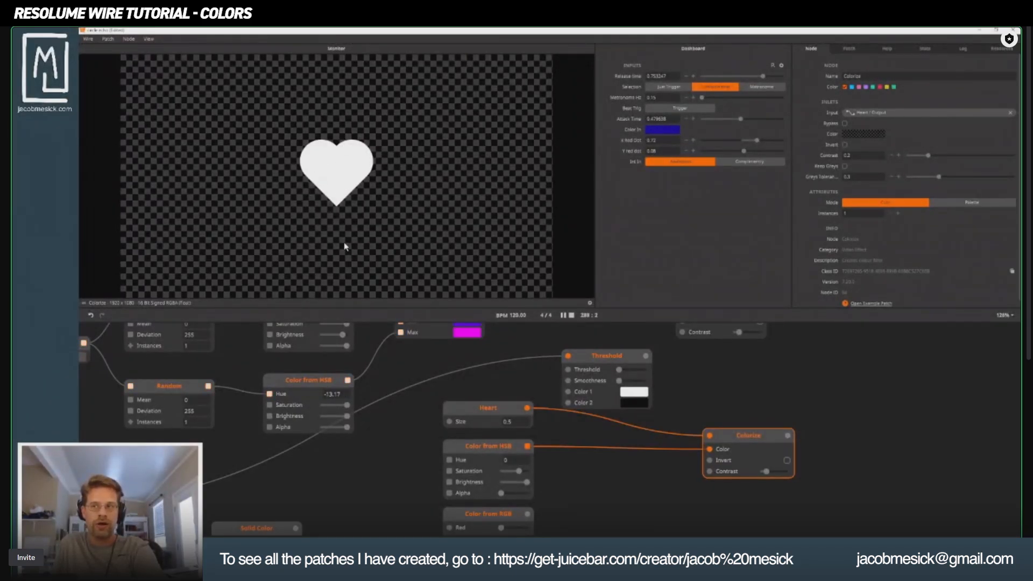
{"action": "left_click_drag", "start_coordinate": [753, 432], "coordinate": [647, 450]}
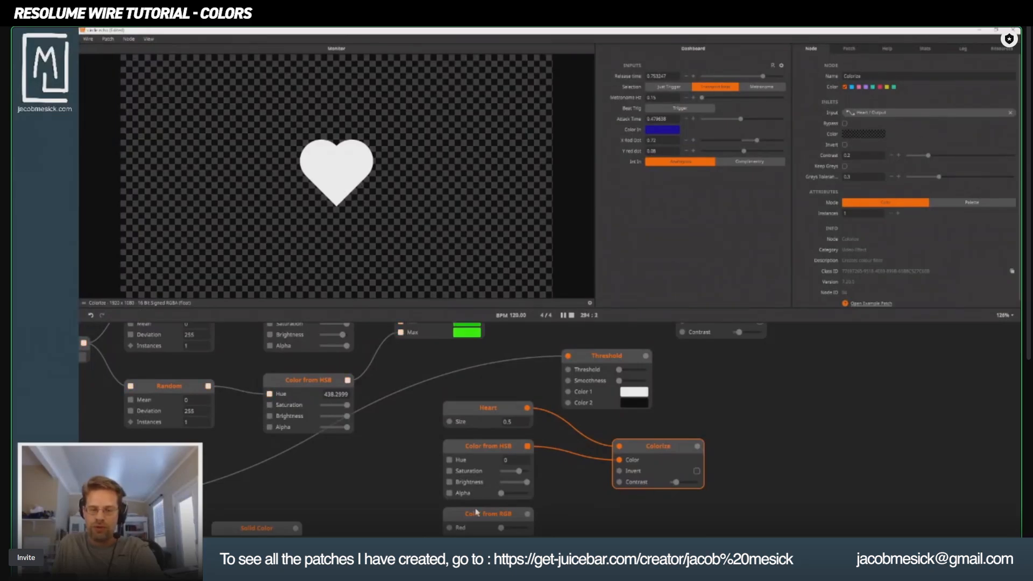
Raise the Alpha of the heart's Color from HSB node to maximum and add a Mask node beyond the Colorize node.
{"action": "left_click_drag", "start_coordinate": [502, 493], "coordinate": [943, 349]}
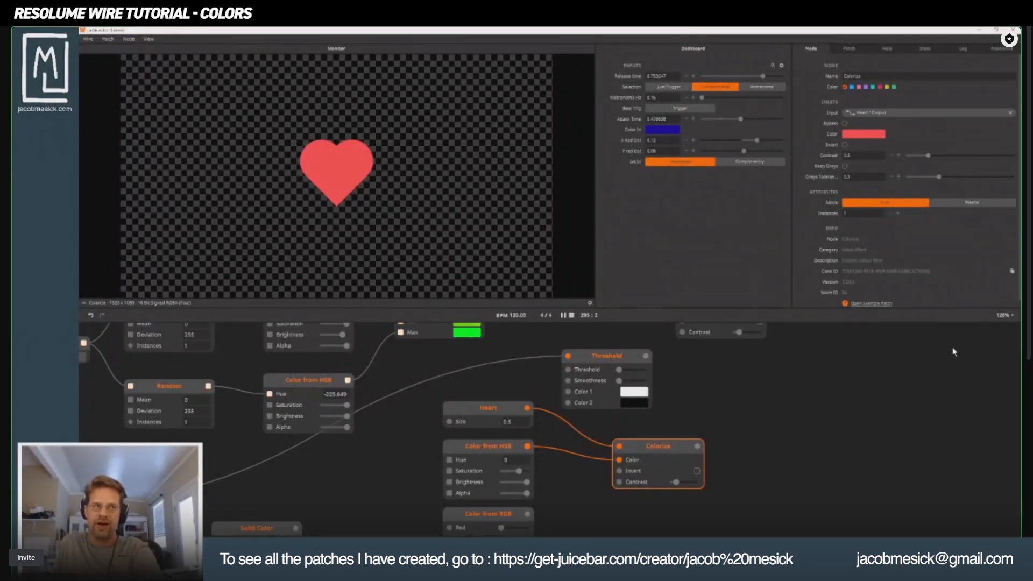
{"action": "double_click", "coordinate": [870, 456]}
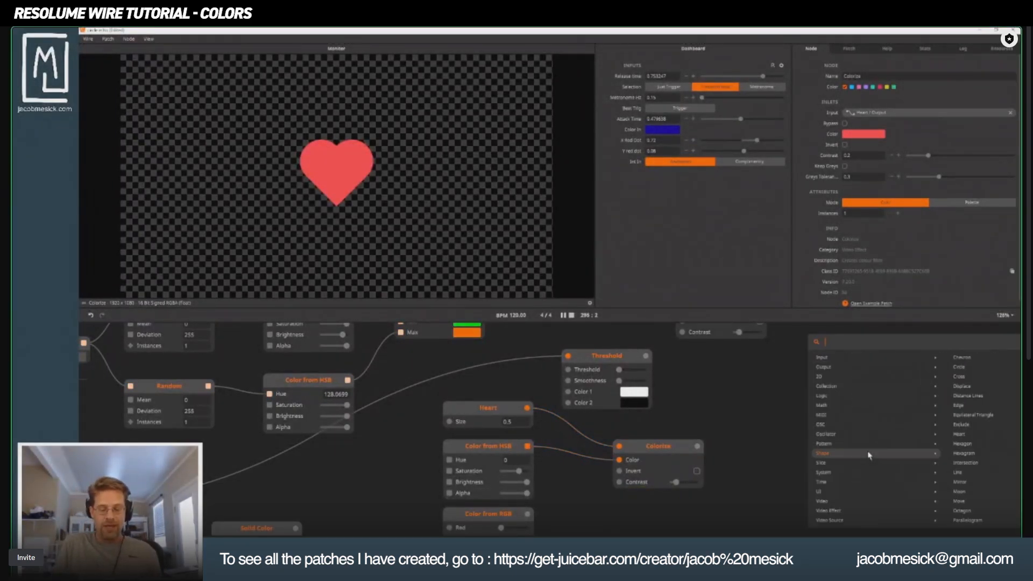
{"action": "type", "text": "meask"}
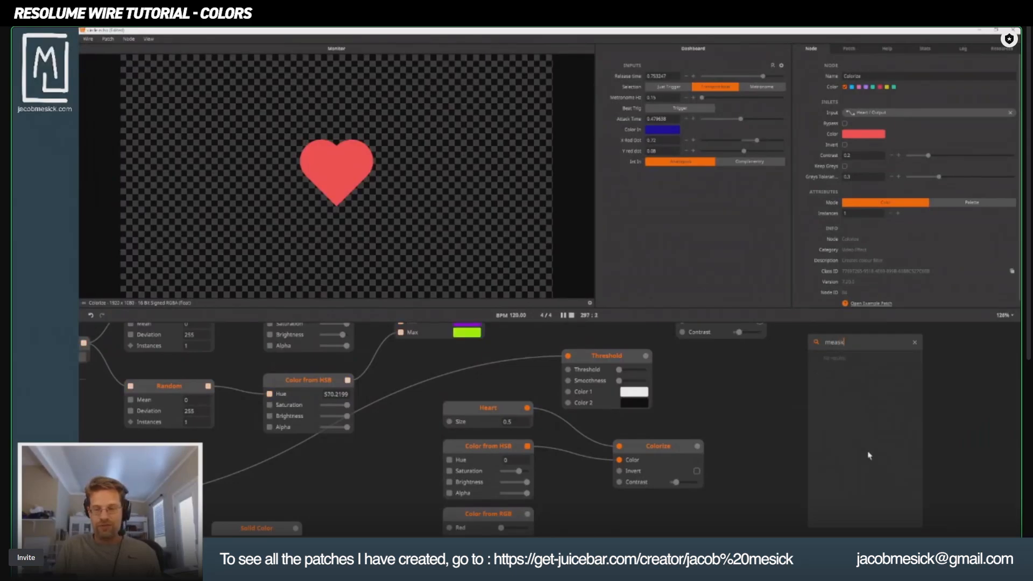
{"action": "key", "text": "BackSpace"}
{"action": "key", "text": "BackSpace"}
{"action": "key", "text": "BackSpace"}
{"action": "key", "text": "BackSpace"}
{"action": "type", "text": "a"}
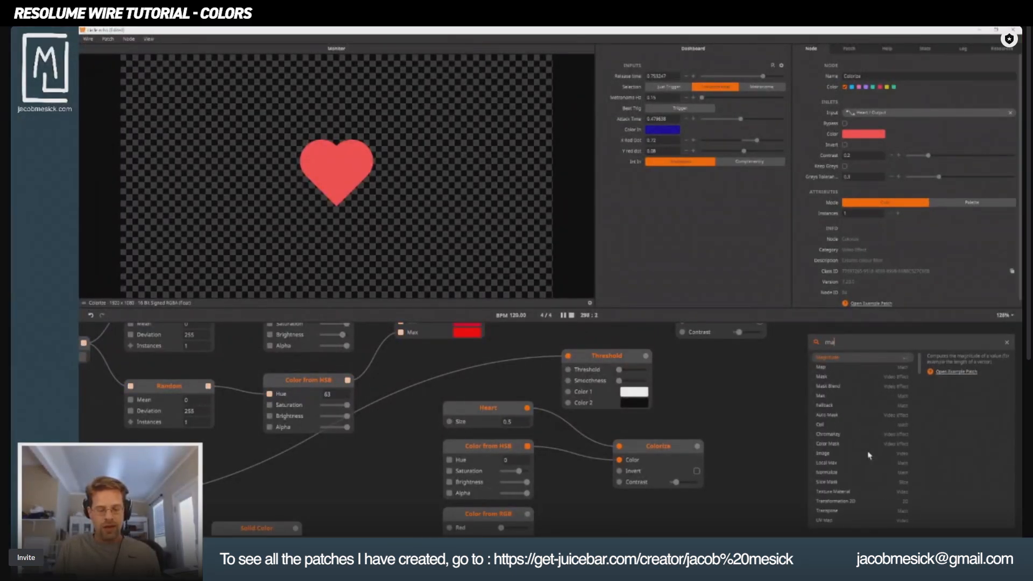
{"action": "type", "text": "sk"}
{"action": "key", "text": "Return"}
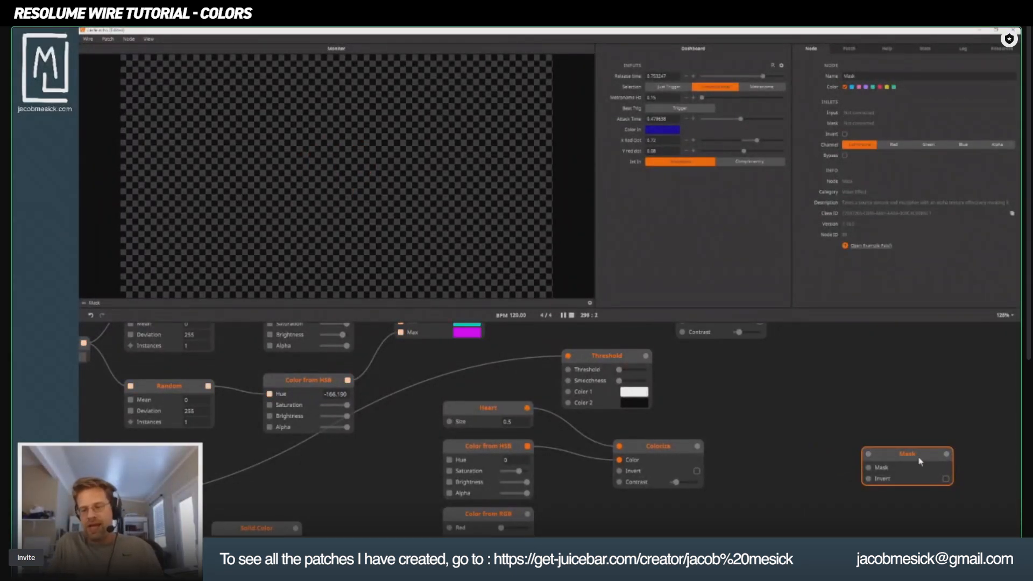
{"action": "left_click_drag", "start_coordinate": [921, 461], "coordinate": [844, 414]}
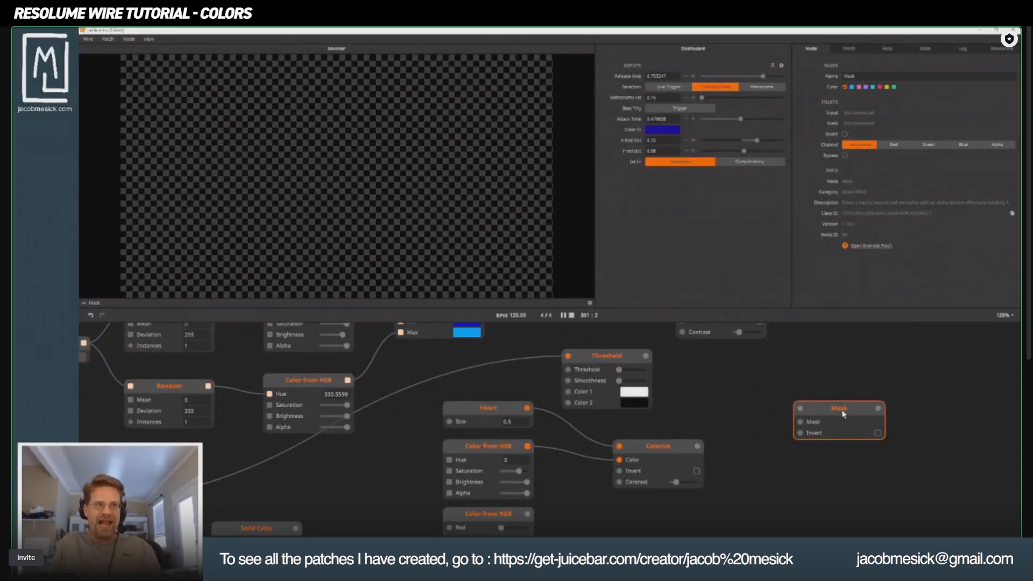
Add a Solid Color node, wire it into the Mask node's main input, and place it above and before the Mask node.
{"action": "double_click", "coordinate": [740, 442]}
{"action": "type", "text": "solid"}
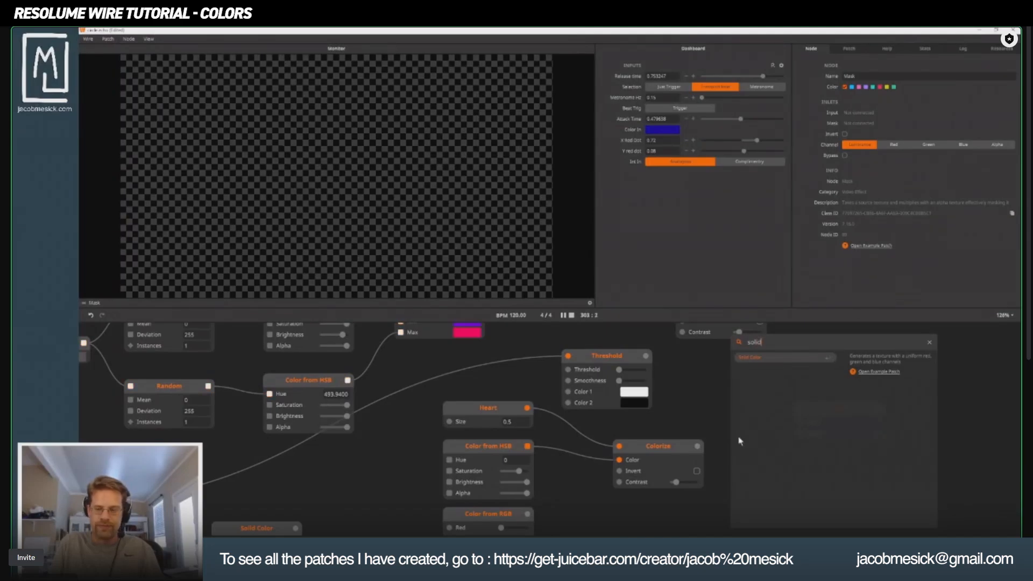
{"action": "key", "text": "Return"}
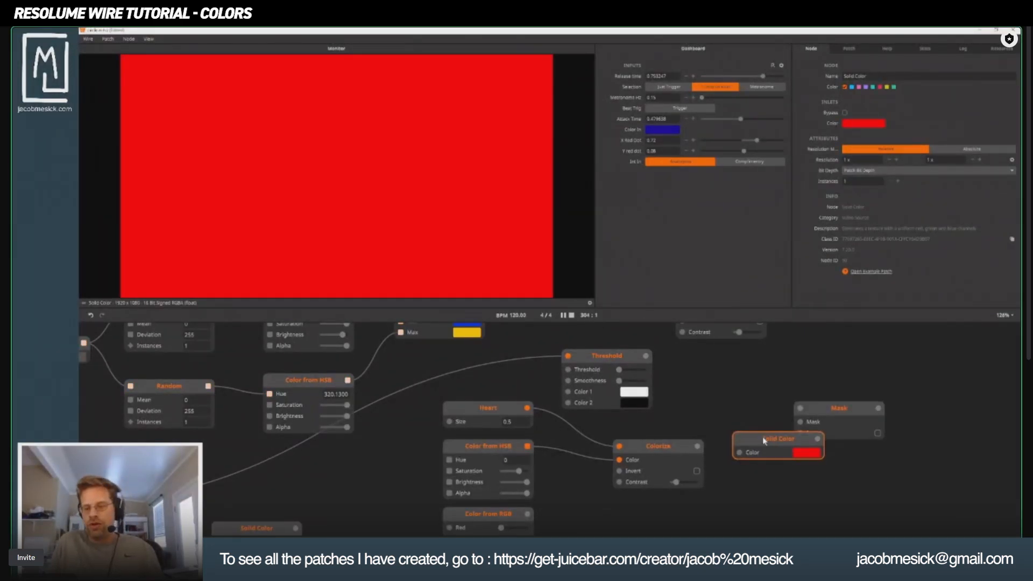
{"action": "left_click_drag", "start_coordinate": [764, 438], "coordinate": [707, 401]}
{"action": "left_click_drag", "start_coordinate": [761, 402], "coordinate": [800, 408]}
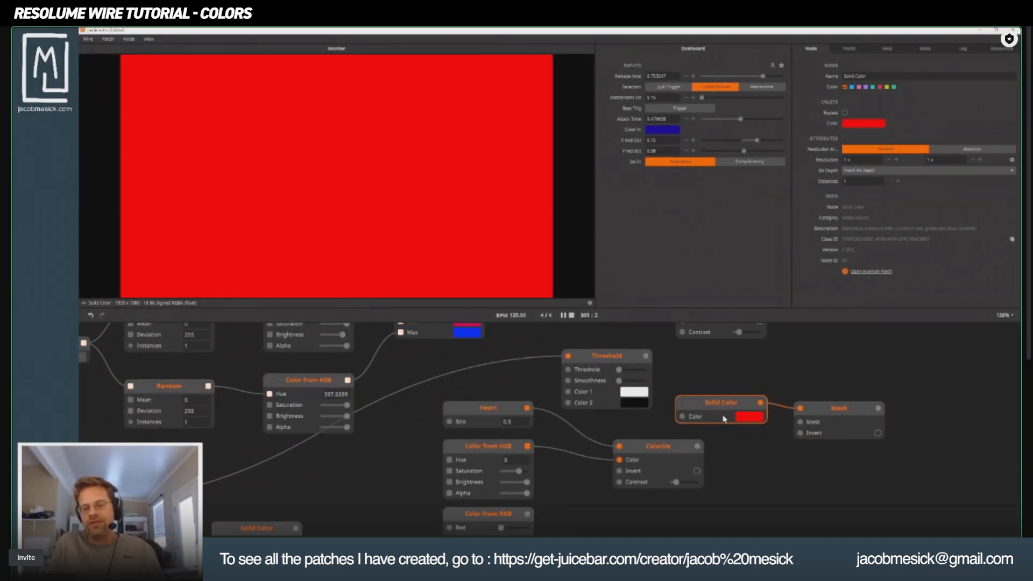
{"action": "left_click_drag", "start_coordinate": [722, 402], "coordinate": [723, 367]}
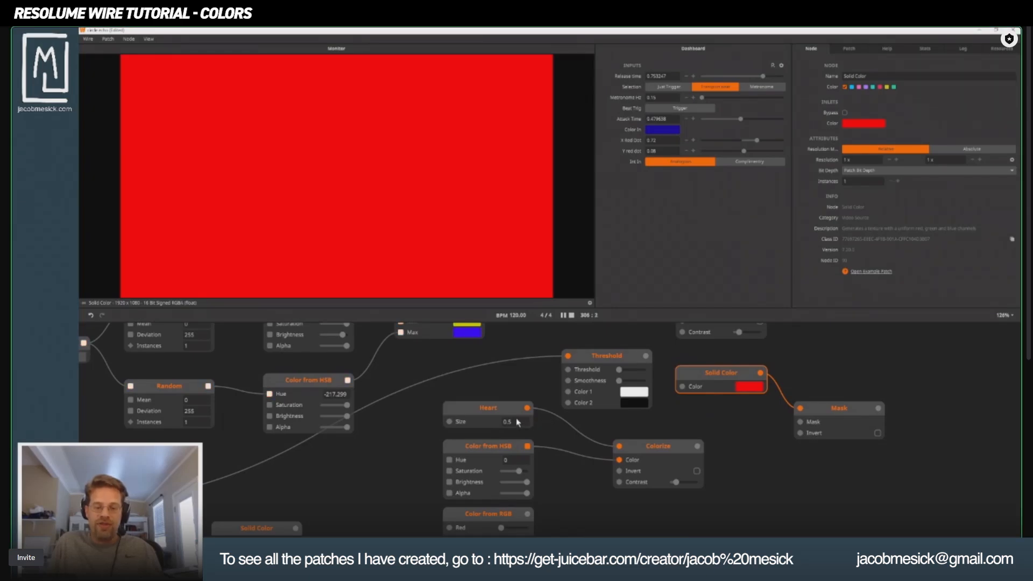
Wire the Heart node into the Mask node's mask inlet, preview the Mask, and move Colorize closer to the heart's color node.
{"action": "left_click_drag", "start_coordinate": [603, 425], "coordinate": [801, 422]}
{"action": "left_click", "coordinate": [857, 411]}
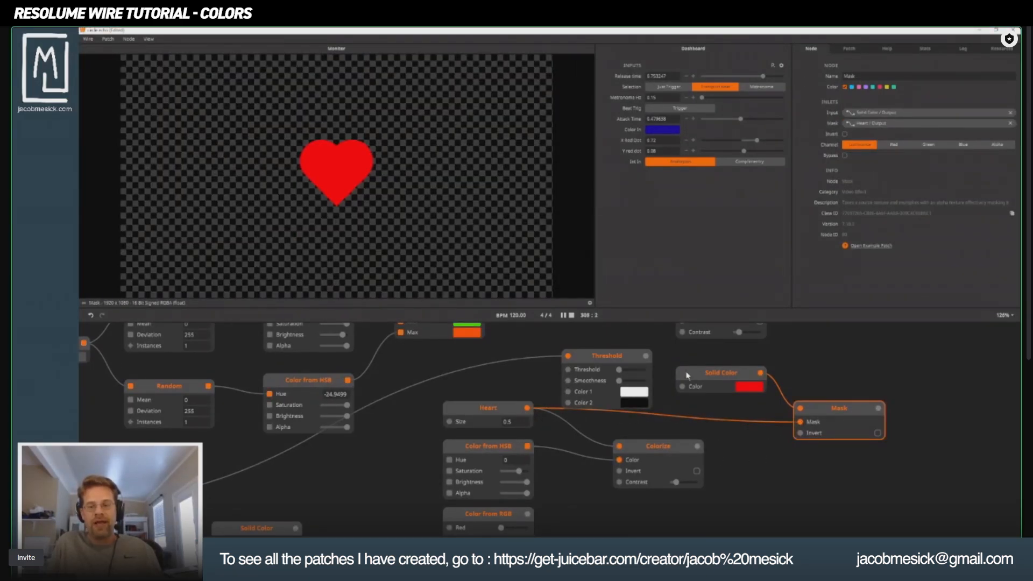
{"action": "left_click_drag", "start_coordinate": [698, 386], "coordinate": [737, 505]}
{"action": "left_click_drag", "start_coordinate": [639, 440], "coordinate": [605, 435]}
{"action": "left_click_drag", "start_coordinate": [780, 515], "coordinate": [740, 386]}
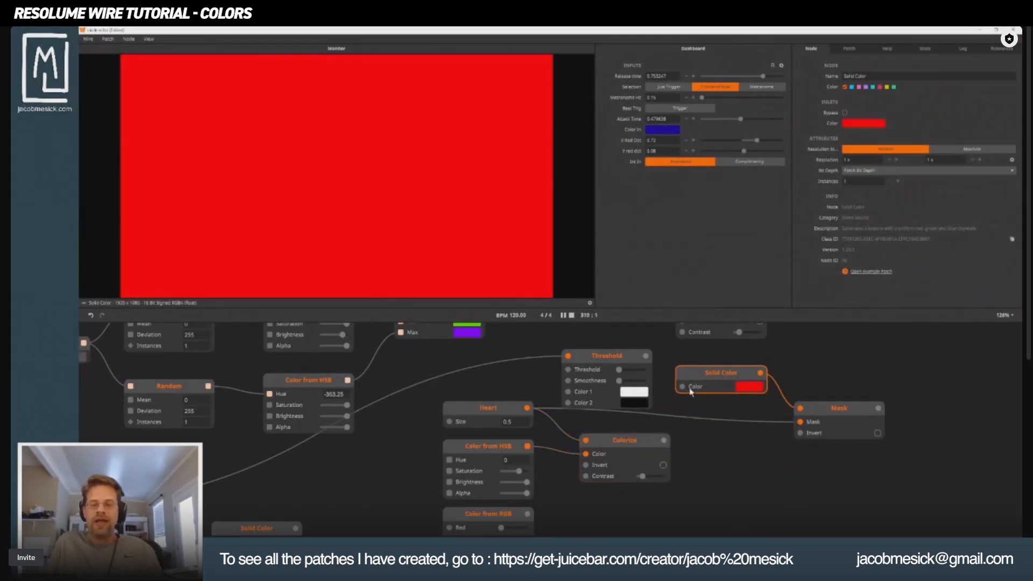
Set the alpha of the Solid Color feeding the Mask to 0 and preview the Mask node.
{"action": "left_click", "coordinate": [755, 393]}
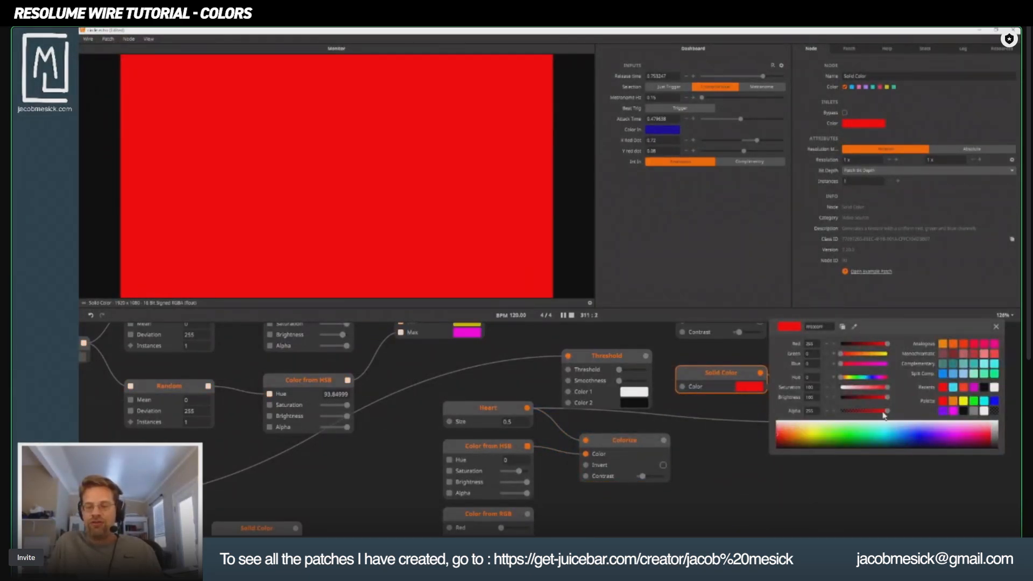
{"action": "left_click_drag", "start_coordinate": [887, 411], "coordinate": [811, 419]}
{"action": "left_click", "coordinate": [800, 463]}
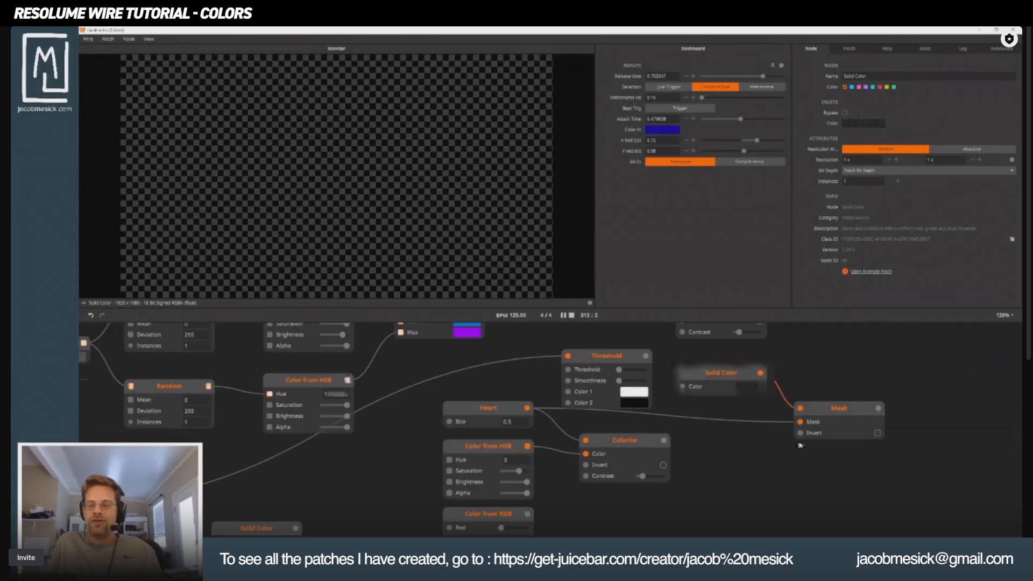
{"action": "left_click", "coordinate": [840, 409]}
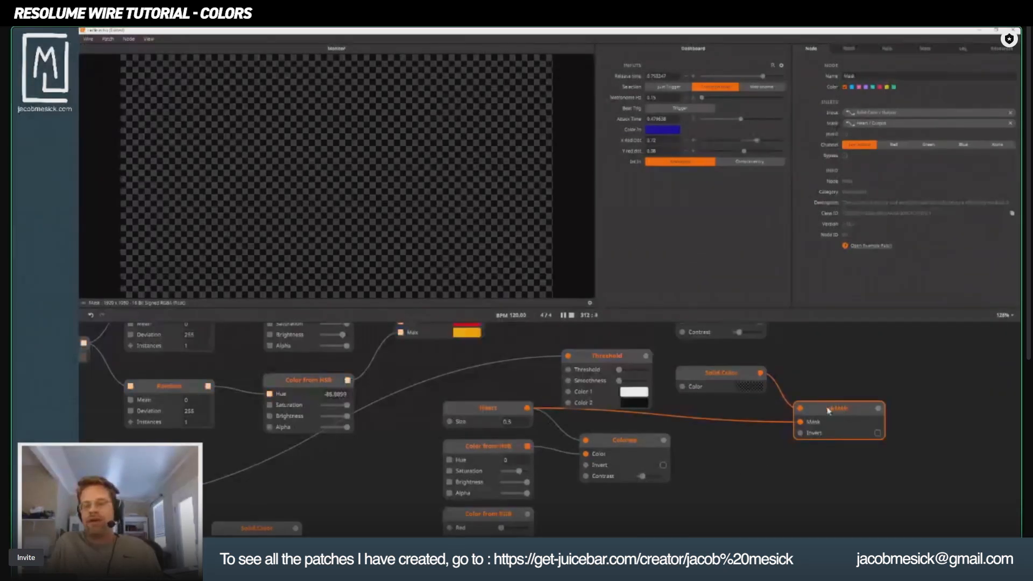
Set the alpha of the Solid Color feeding the Mask to about 110 and preview the Mask node.
{"action": "left_click", "coordinate": [731, 381]}
{"action": "left_click", "coordinate": [752, 390]}
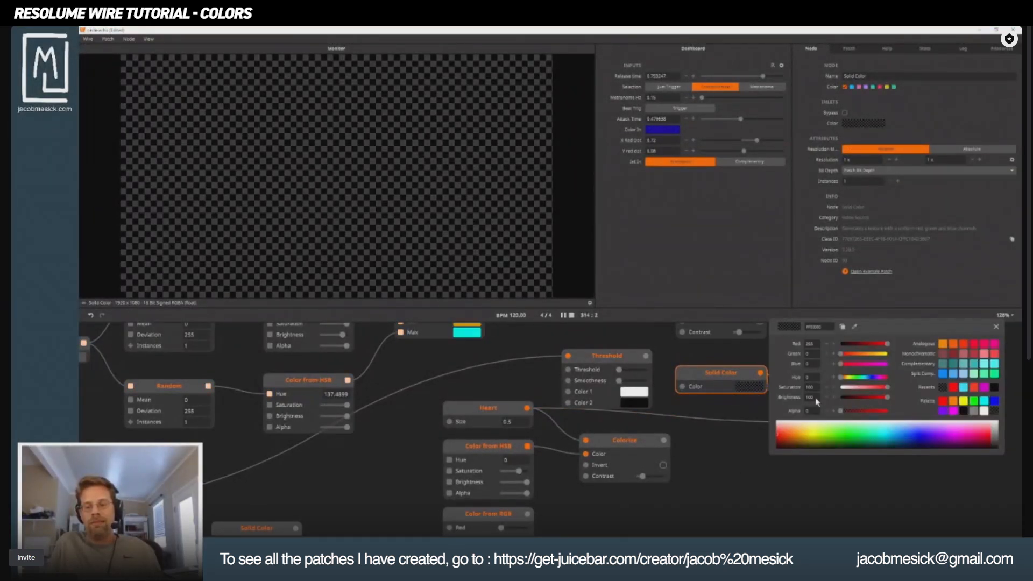
{"action": "left_click_drag", "start_coordinate": [840, 411], "coordinate": [856, 413]}
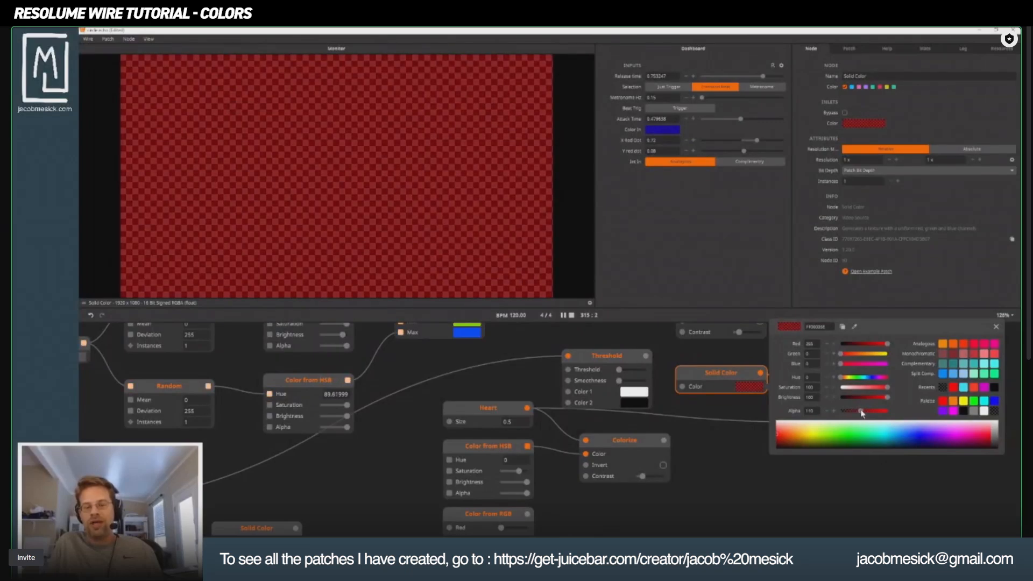
{"action": "left_click", "coordinate": [734, 468]}
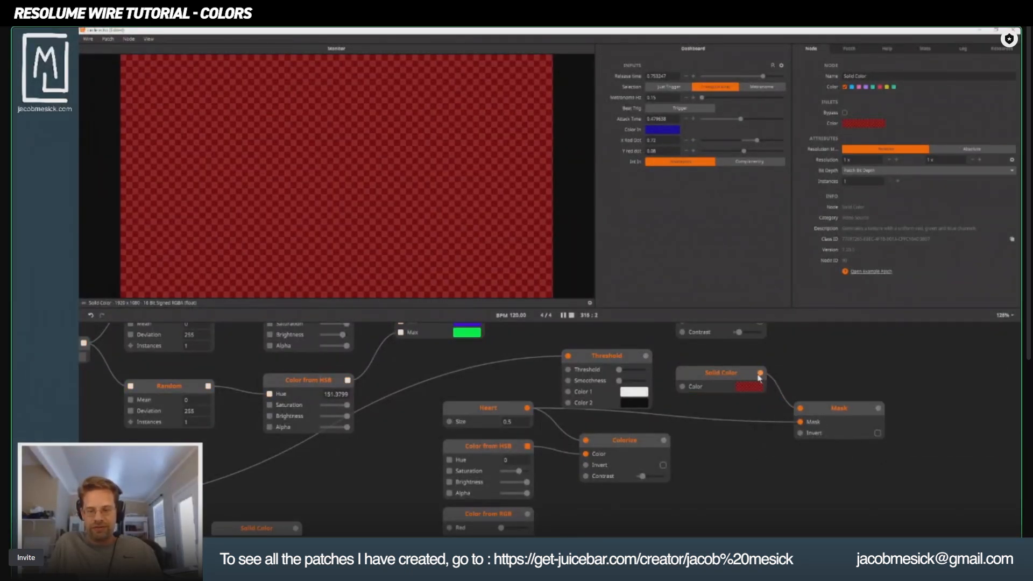
{"action": "left_click", "coordinate": [839, 413]}
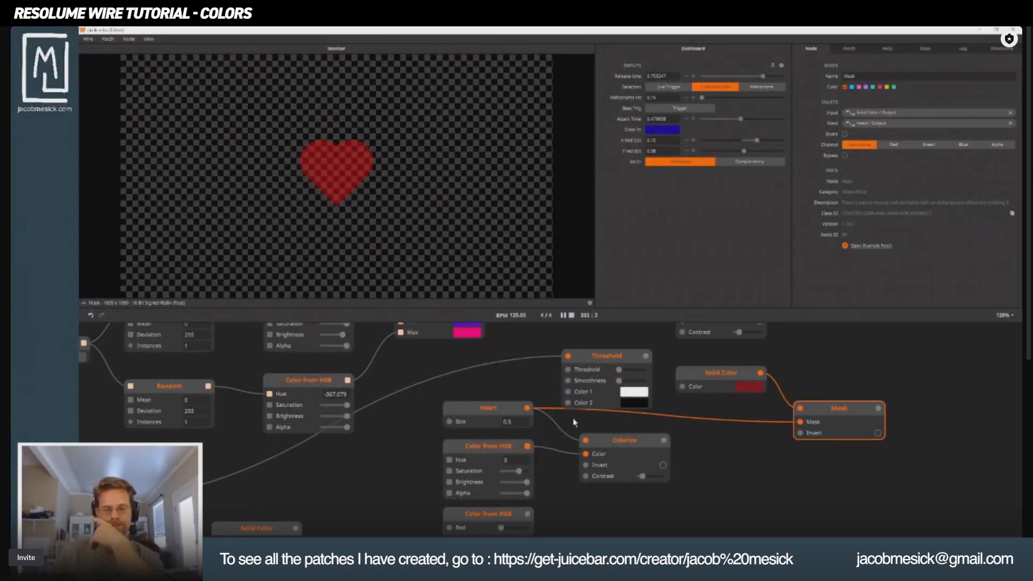
Wire the Threshold node's output into the Mask node's mask inlet in place of the heart and preview the Mask.
{"action": "scroll", "coordinate": [598, 439], "scroll_direction": "down", "scroll_amount": 5}
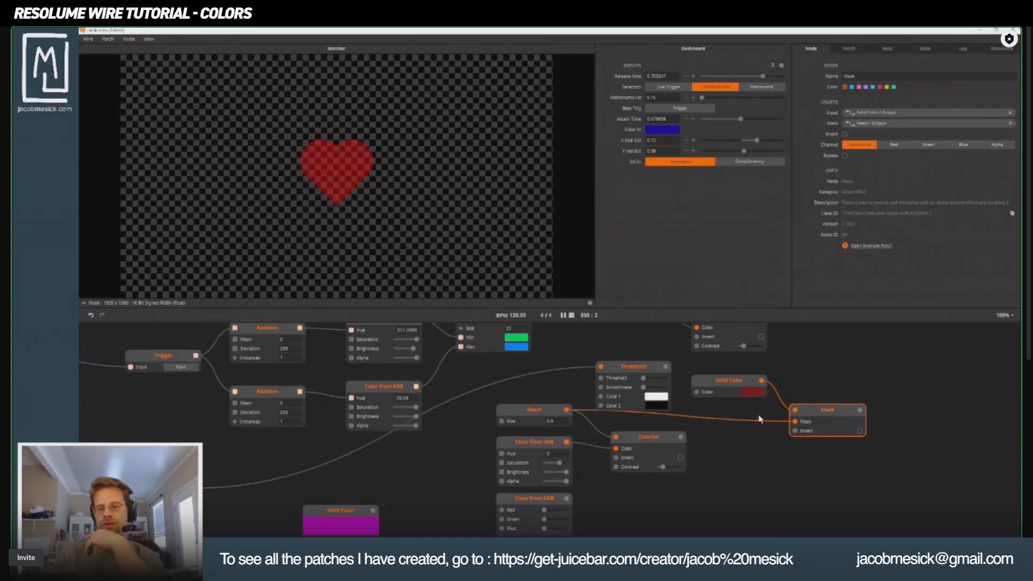
{"action": "left_click", "coordinate": [638, 377]}
{"action": "left_click_drag", "start_coordinate": [666, 366], "coordinate": [799, 424]}
{"action": "left_click", "coordinate": [819, 414]}
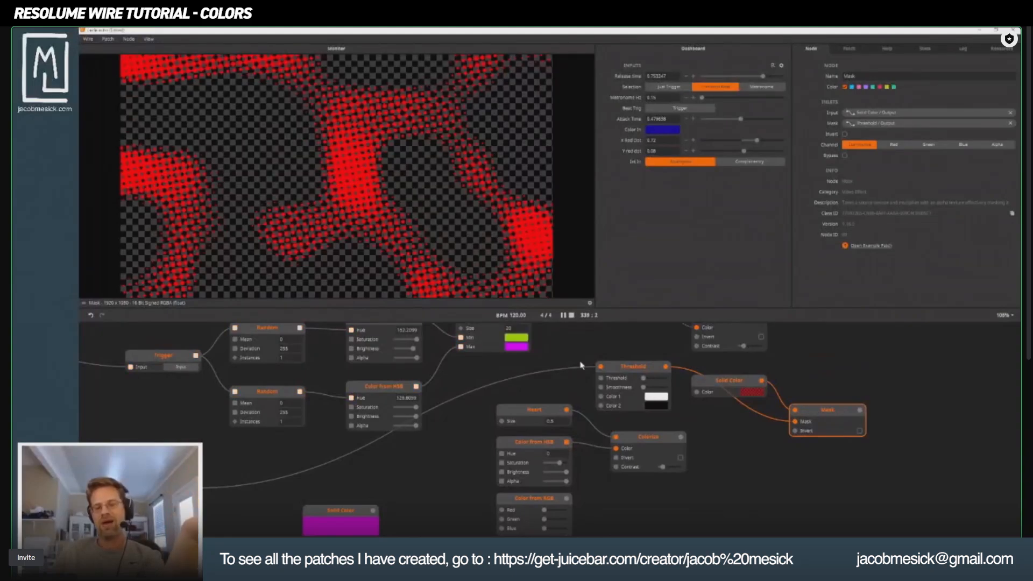
Spread out the Threshold, Solid Color and Mask nodes so their wires are clear, and preview Threshold and Mask.
{"action": "mouse_move", "coordinate": [641, 367]}
{"action": "left_mouse_down"}
{"action": "mouse_move", "coordinate": [617, 359]}
{"action": "mouse_move", "coordinate": [630, 354]}
{"action": "left_mouse_up"}
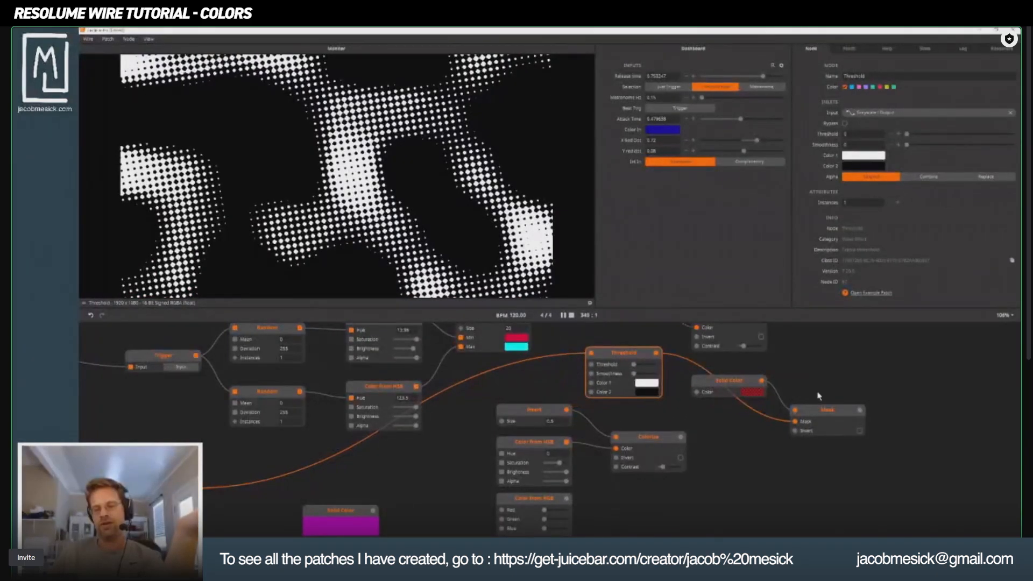
{"action": "left_click", "coordinate": [843, 426]}
{"action": "left_click_drag", "start_coordinate": [708, 384], "coordinate": [769, 368]}
{"action": "left_click_drag", "start_coordinate": [627, 359], "coordinate": [632, 376]}
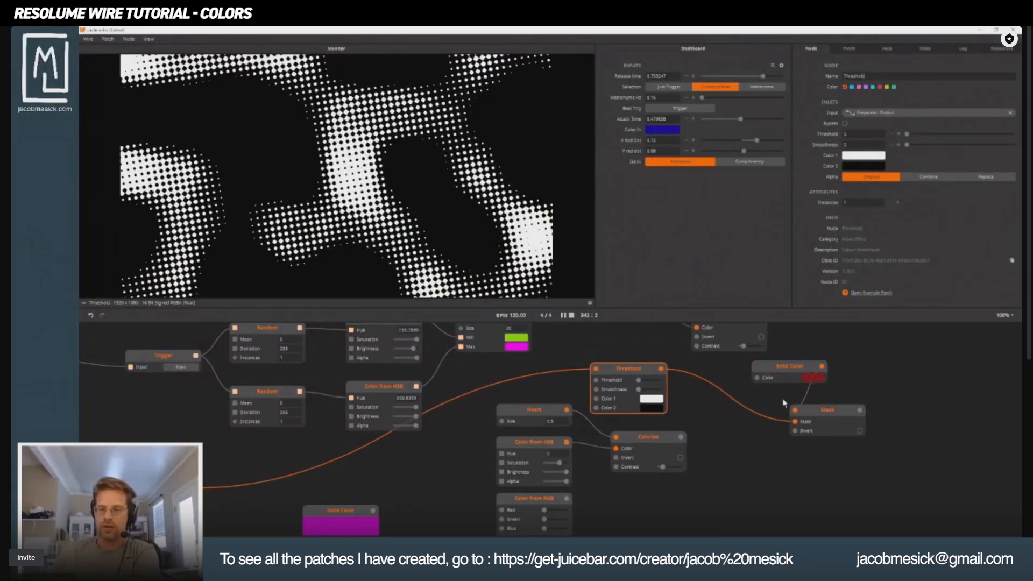
{"action": "left_click_drag", "start_coordinate": [825, 415], "coordinate": [875, 426]}
{"action": "left_click_drag", "start_coordinate": [774, 370], "coordinate": [753, 373]}
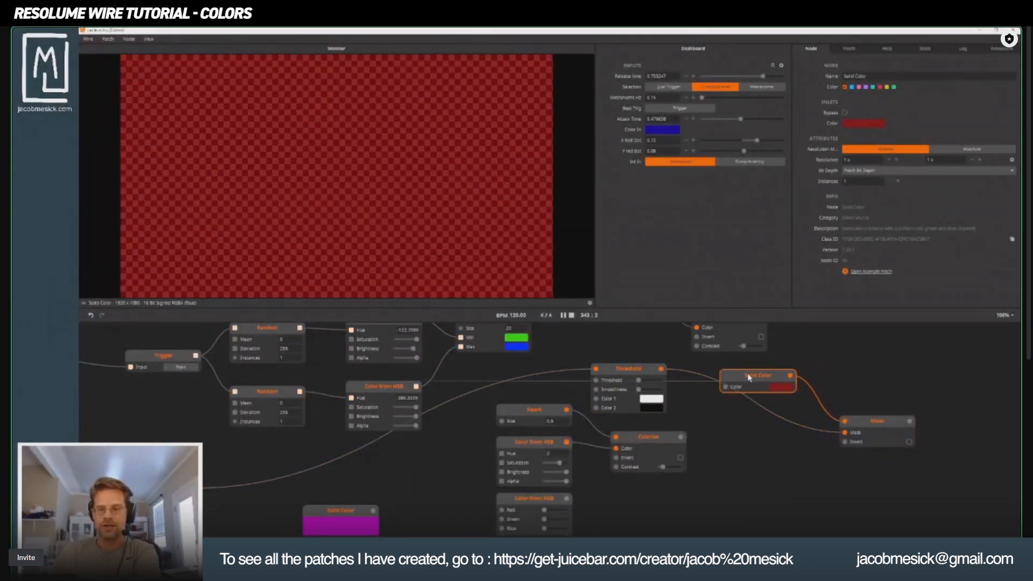
{"action": "left_click", "coordinate": [664, 380]}
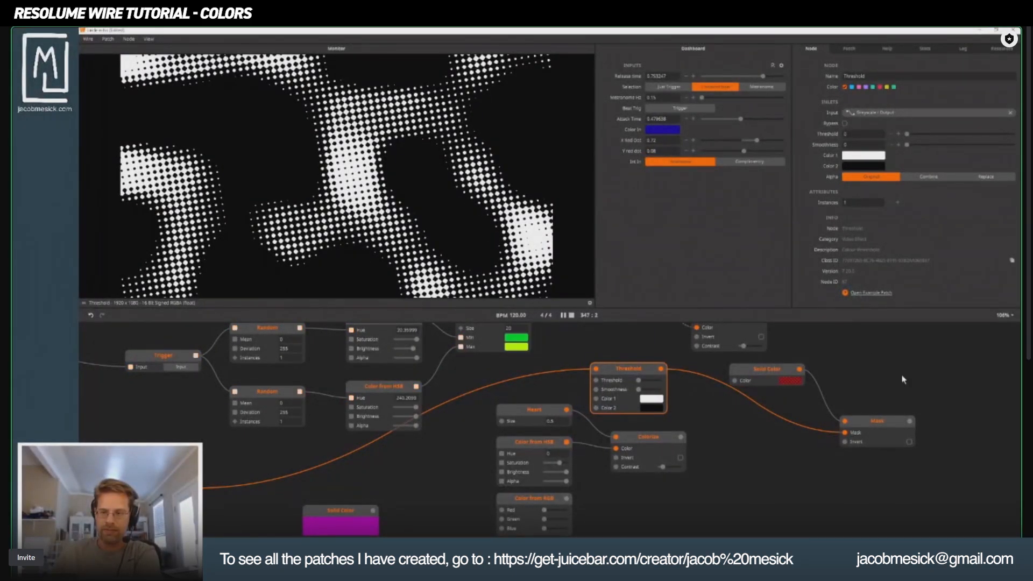
{"action": "left_click", "coordinate": [891, 424]}
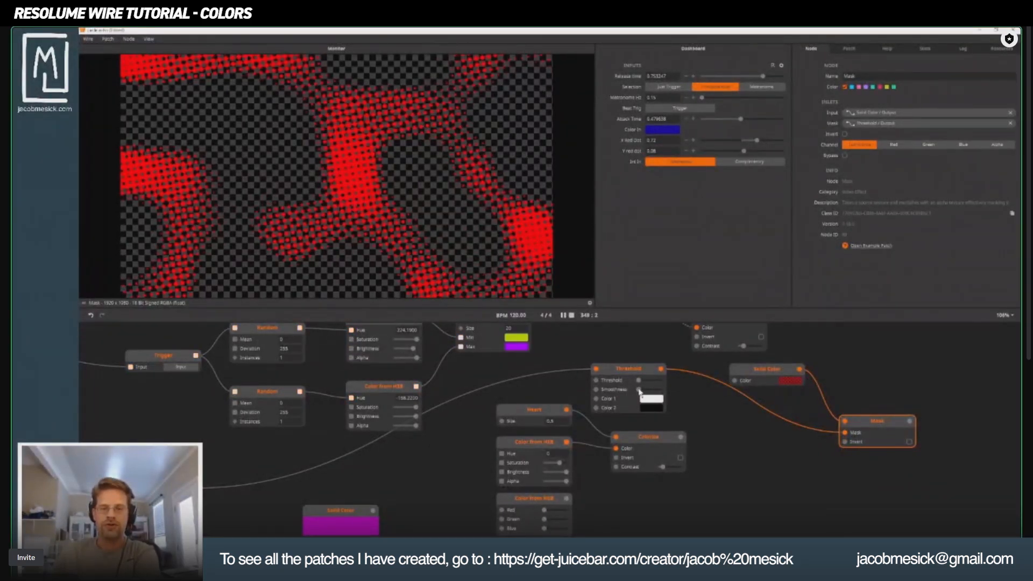
Raise the Threshold node's Smoothness to about 0.48 and its Threshold value to about 0.53, previewing the Threshold output.
{"action": "left_click_drag", "start_coordinate": [637, 391], "coordinate": [642, 393]}
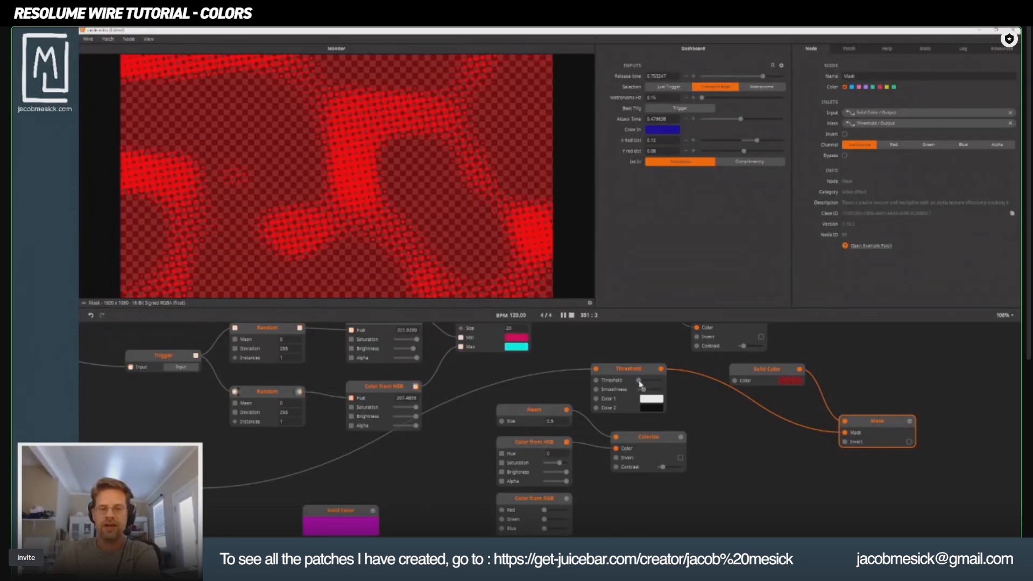
{"action": "mouse_move", "coordinate": [639, 381]}
{"action": "left_mouse_down"}
{"action": "mouse_move", "coordinate": [653, 385]}
{"action": "mouse_move", "coordinate": [644, 382]}
{"action": "left_mouse_up"}
{"action": "left_click", "coordinate": [648, 375]}
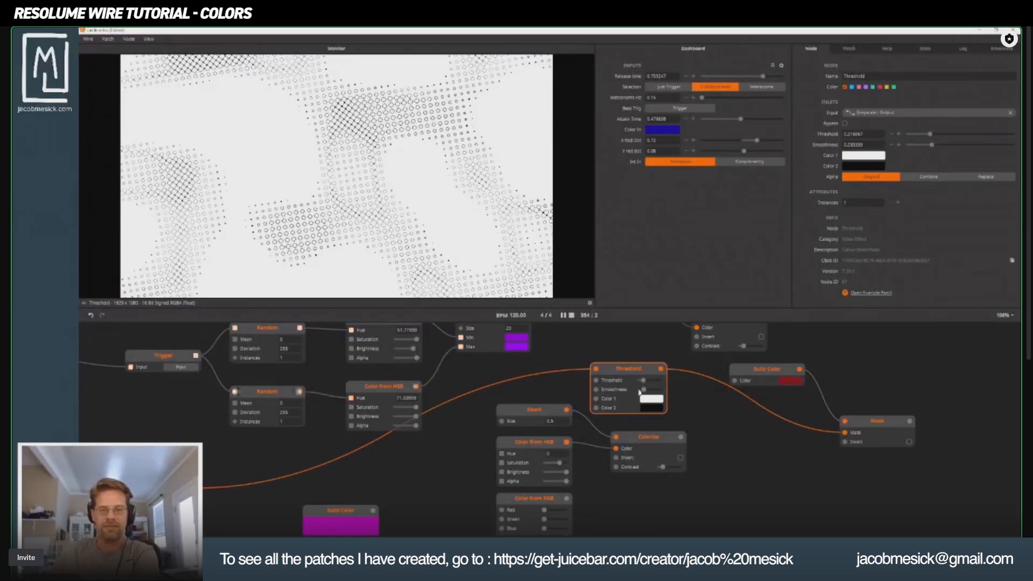
{"action": "left_click_drag", "start_coordinate": [649, 383], "coordinate": [745, 455]}
Preview the Dot Screen and Fractal Noise nodes, and wire Fractal Noise directly into the Greyscale node in place of Dot Screen.
{"action": "scroll", "coordinate": [267, 385], "scroll_direction": "down", "scroll_amount": 1}
{"action": "left_click_drag", "start_coordinate": [266, 386], "coordinate": [418, 402]}
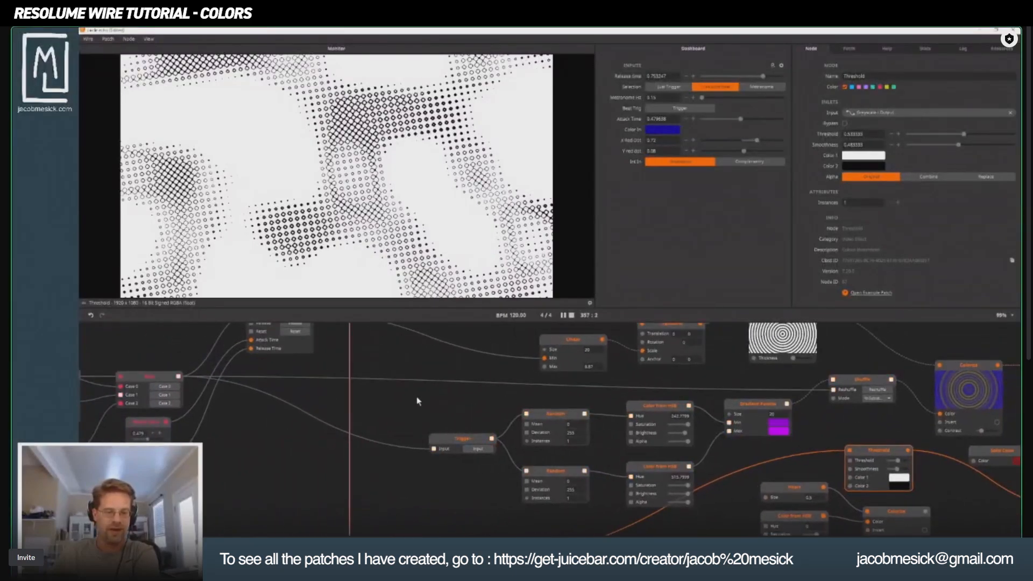
{"action": "left_click_drag", "start_coordinate": [456, 492], "coordinate": [604, 341]}
{"action": "left_click", "coordinate": [261, 433]}
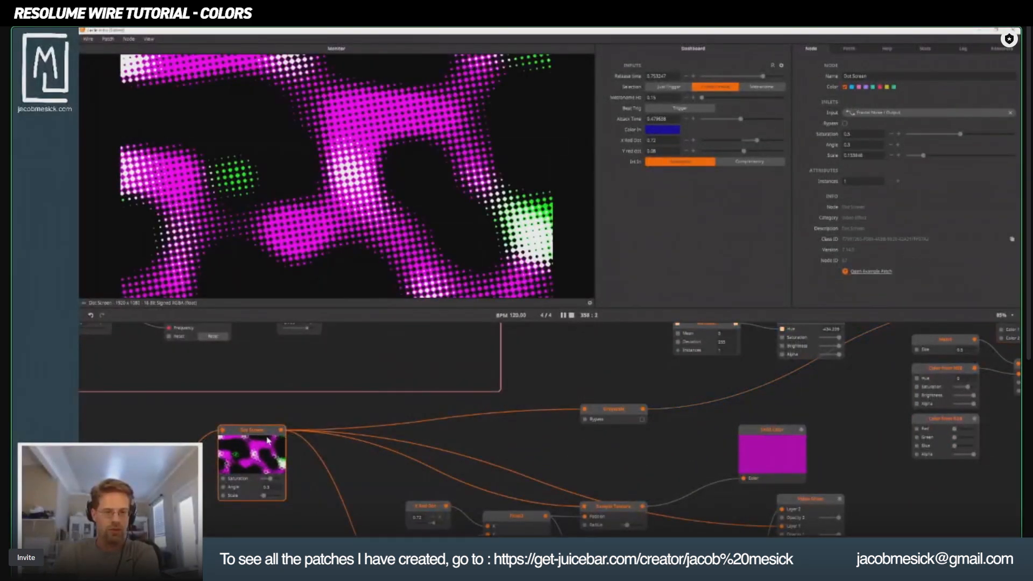
{"action": "scroll", "coordinate": [261, 434], "scroll_direction": "down", "scroll_amount": 1}
{"action": "left_click_drag", "start_coordinate": [318, 438], "coordinate": [543, 390]}
{"action": "scroll", "coordinate": [544, 390], "scroll_direction": "down", "scroll_amount": 1}
{"action": "left_click", "coordinate": [323, 515]}
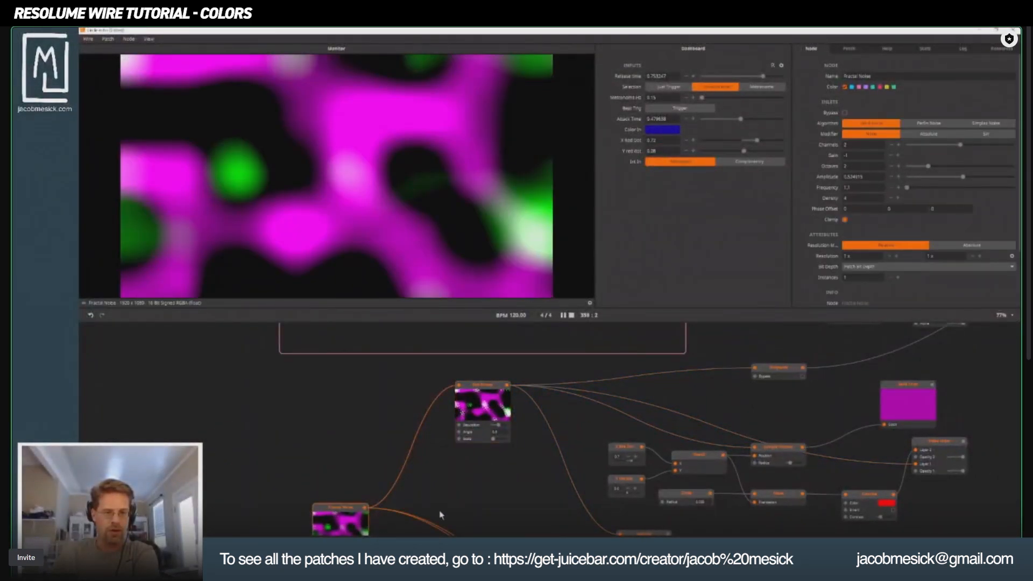
{"action": "left_click_drag", "start_coordinate": [495, 458], "coordinate": [424, 445]}
{"action": "scroll", "coordinate": [424, 445], "scroll_direction": "down", "scroll_amount": 1}
{"action": "scroll", "coordinate": [424, 445], "scroll_direction": "down", "scroll_amount": 1}
{"action": "left_click_drag", "start_coordinate": [354, 487], "coordinate": [617, 381]}
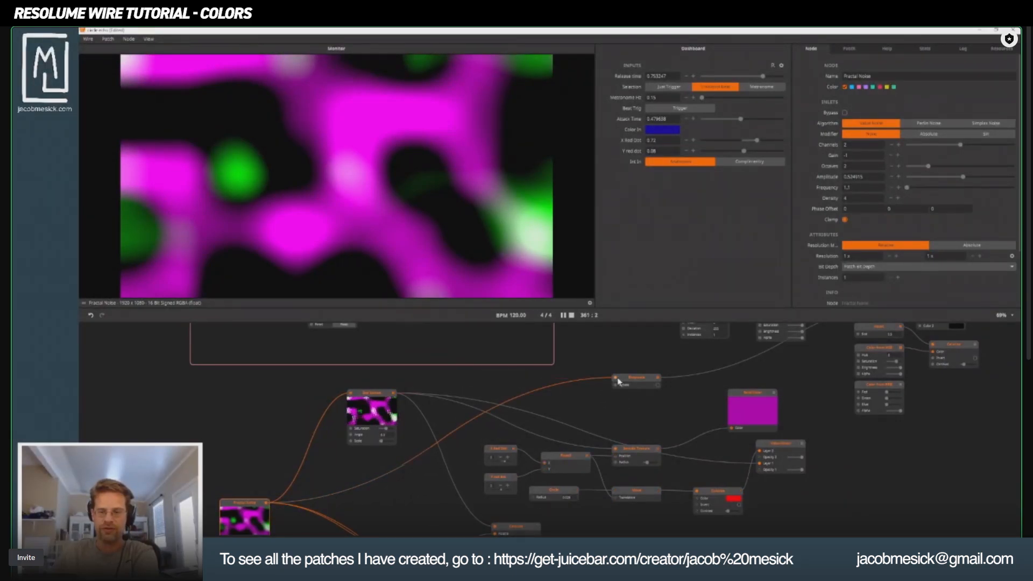
Preview the Greyscale and Threshold nodes and lower the Threshold node's Smoothness to 0.
{"action": "left_click_drag", "start_coordinate": [698, 405], "coordinate": [475, 468]}
{"action": "left_click", "coordinate": [417, 442]}
{"action": "left_click_drag", "start_coordinate": [587, 450], "coordinate": [352, 514]}
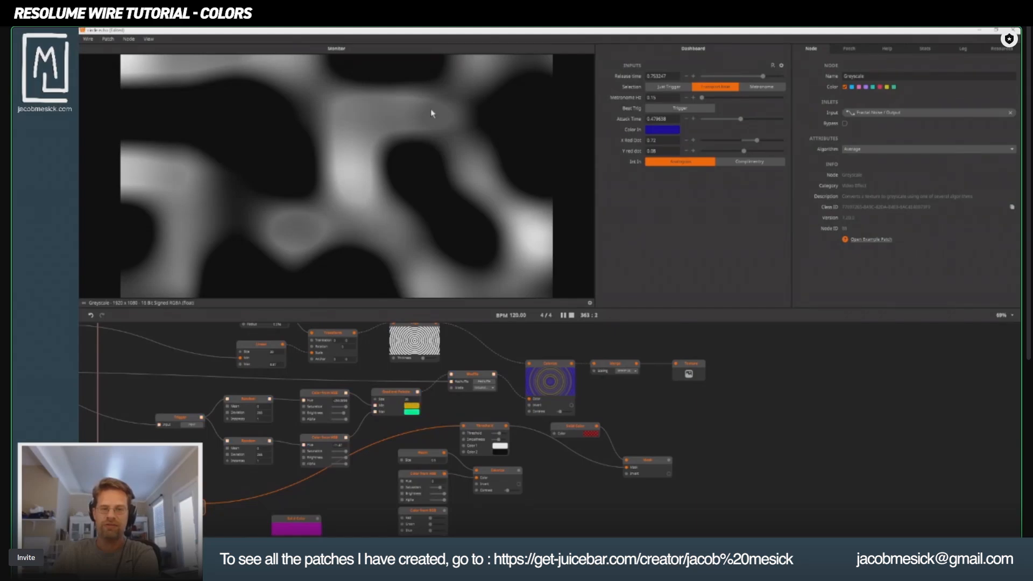
{"action": "left_click", "coordinate": [489, 433]}
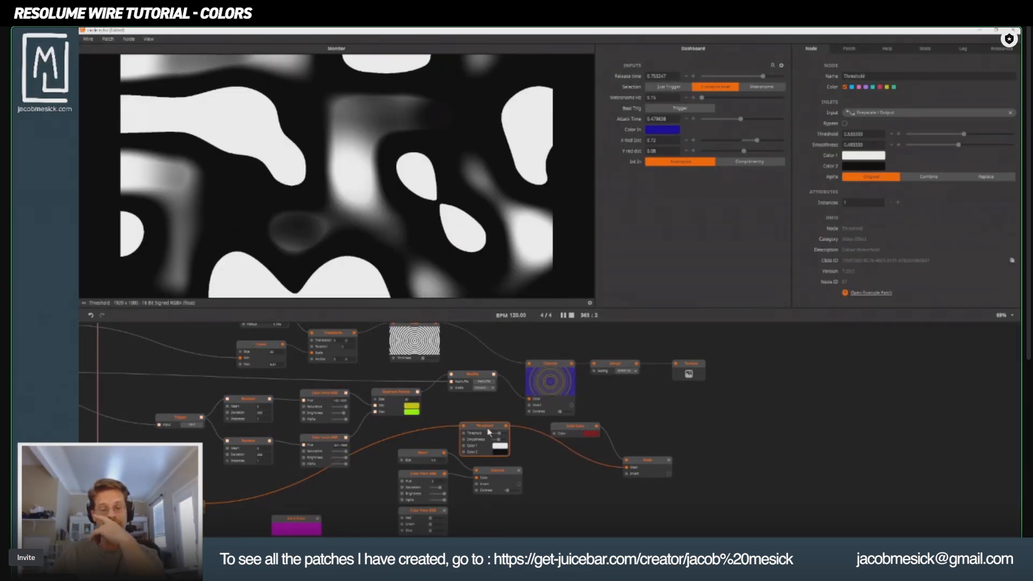
{"action": "left_click_drag", "start_coordinate": [501, 440], "coordinate": [493, 440]}
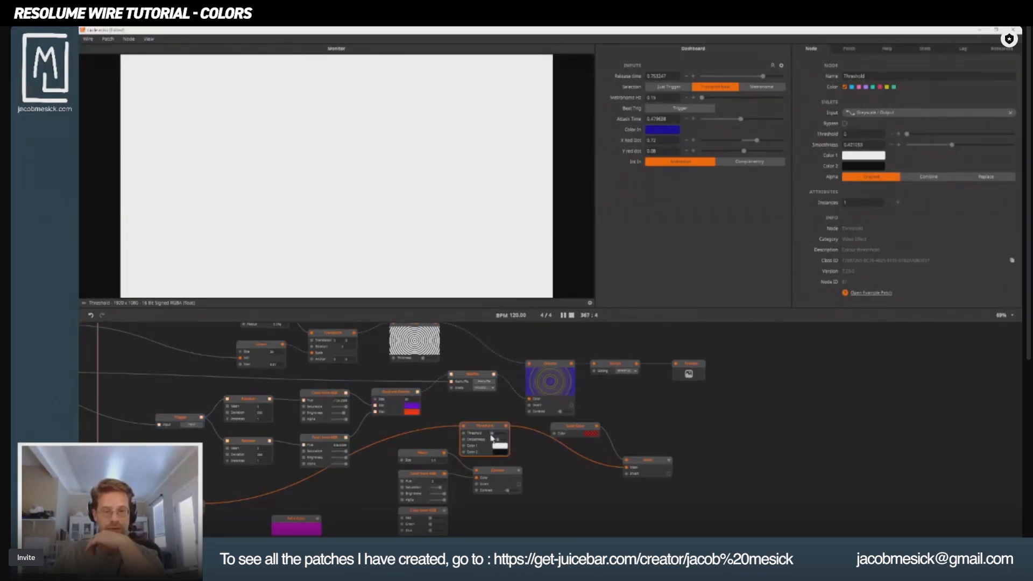
Set the Threshold node's Smoothness to about 0.42 and its Threshold value to about 0.34, previewing the Mask output.
{"action": "left_click_drag", "start_coordinate": [492, 435], "coordinate": [499, 437]}
{"action": "left_click", "coordinate": [654, 461]}
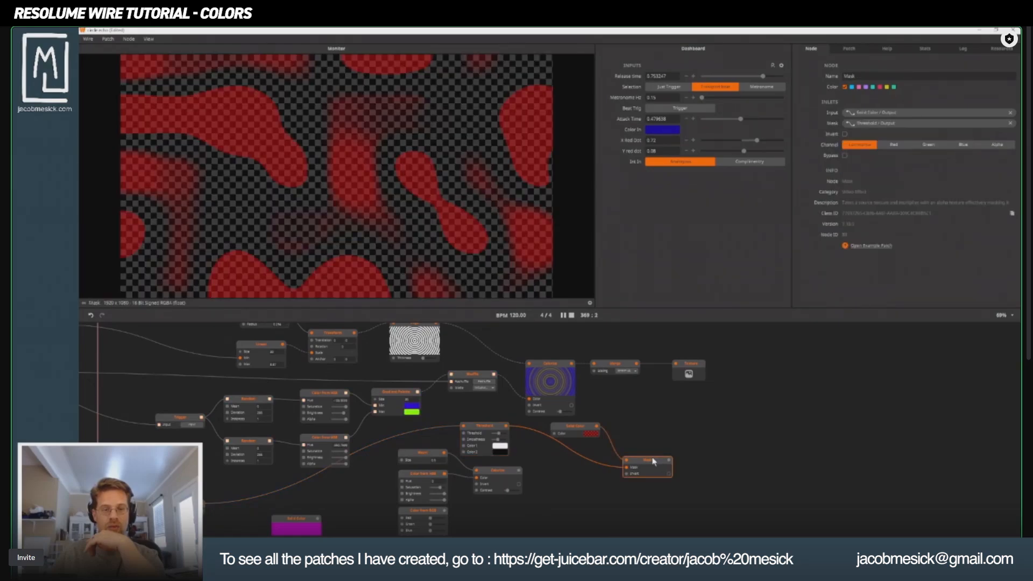
{"action": "left_click_drag", "start_coordinate": [502, 434], "coordinate": [497, 435]}
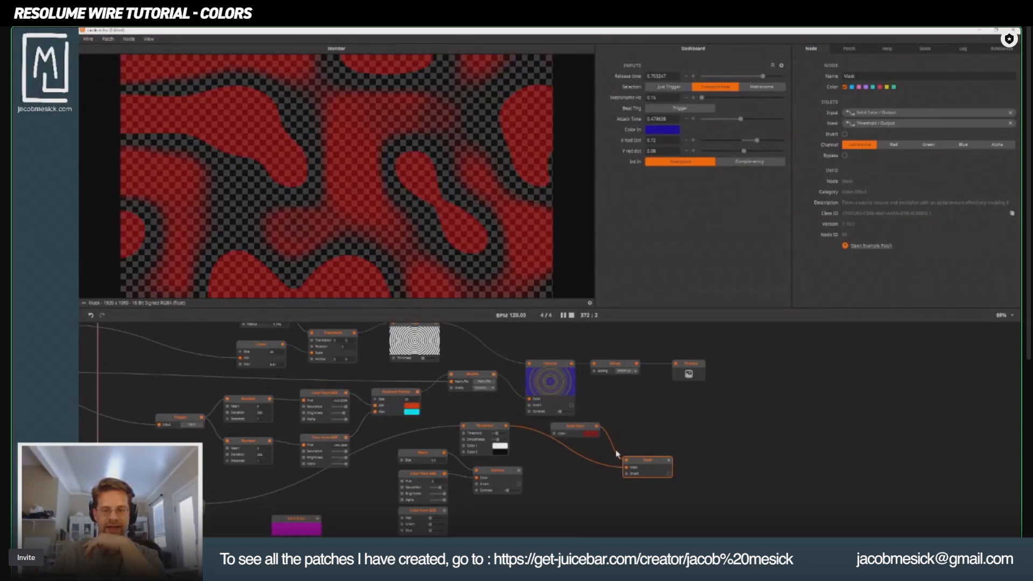
Compare the Threshold node's black-and-white output with the resulting red Mask output in the monitor.
{"action": "left_click", "coordinate": [488, 434]}
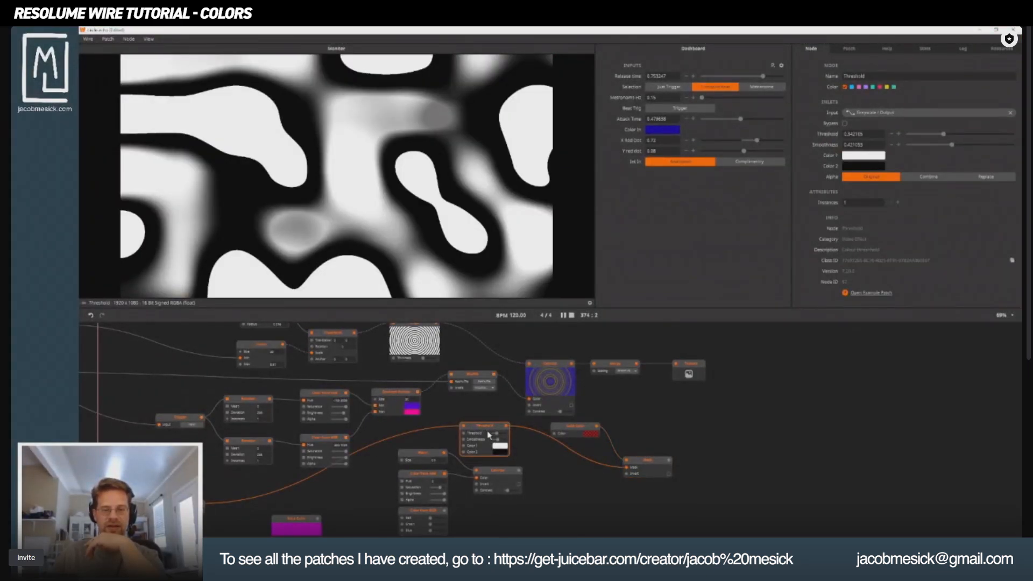
{"action": "left_click", "coordinate": [649, 467]}
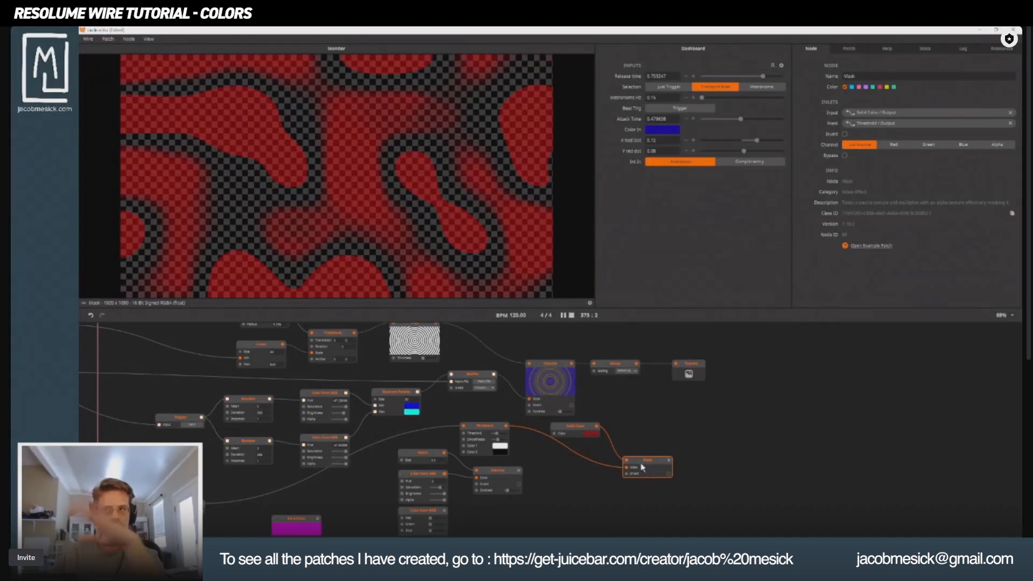
{"action": "left_click", "coordinate": [478, 428]}
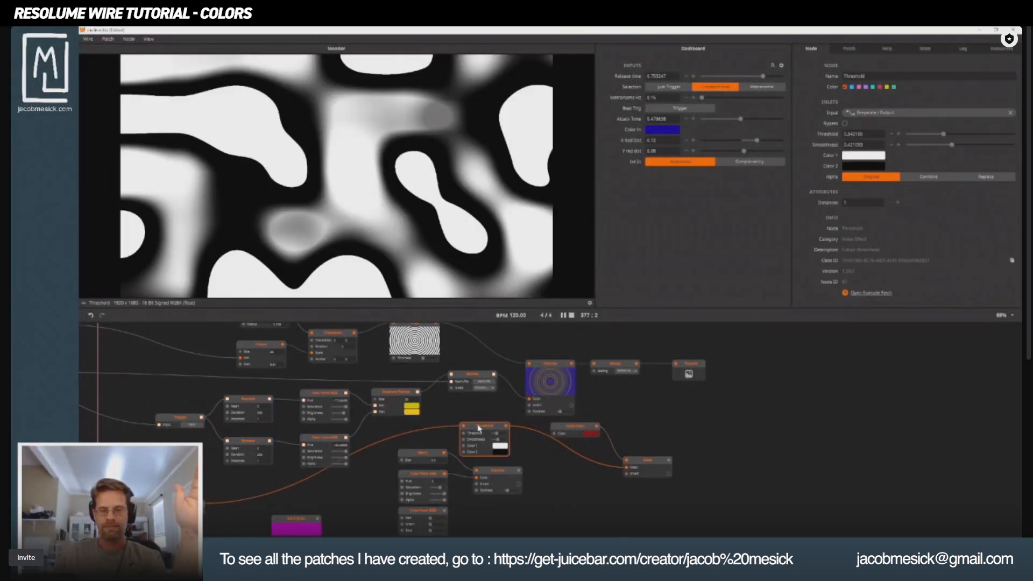
{"action": "left_click", "coordinate": [645, 463]}
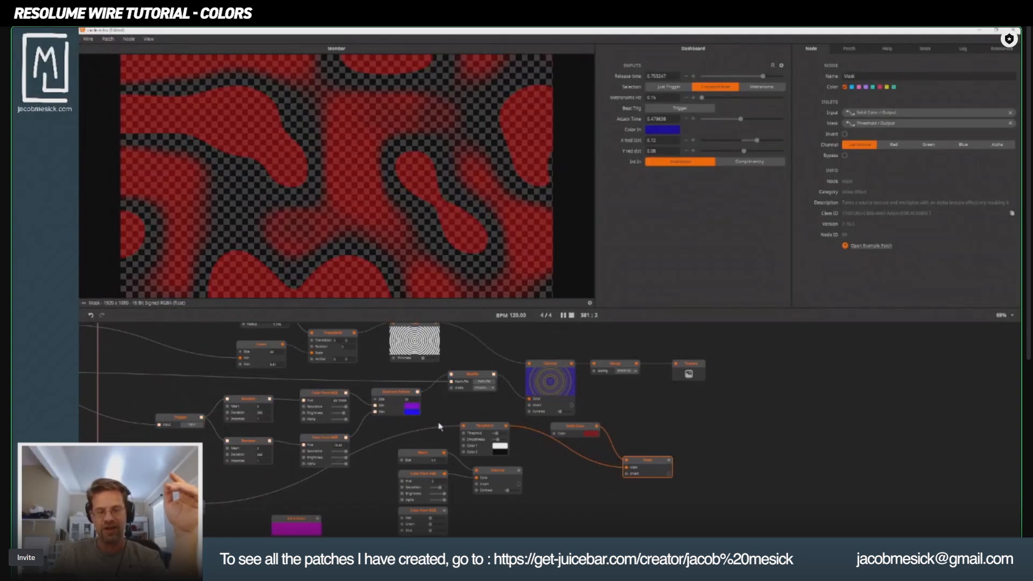
Delete the Threshold, Solid Color and Mask nodes of the masking example, along with the Greyscale node that fed them.
{"action": "left_click_drag", "start_coordinate": [680, 431], "coordinate": [481, 466]}
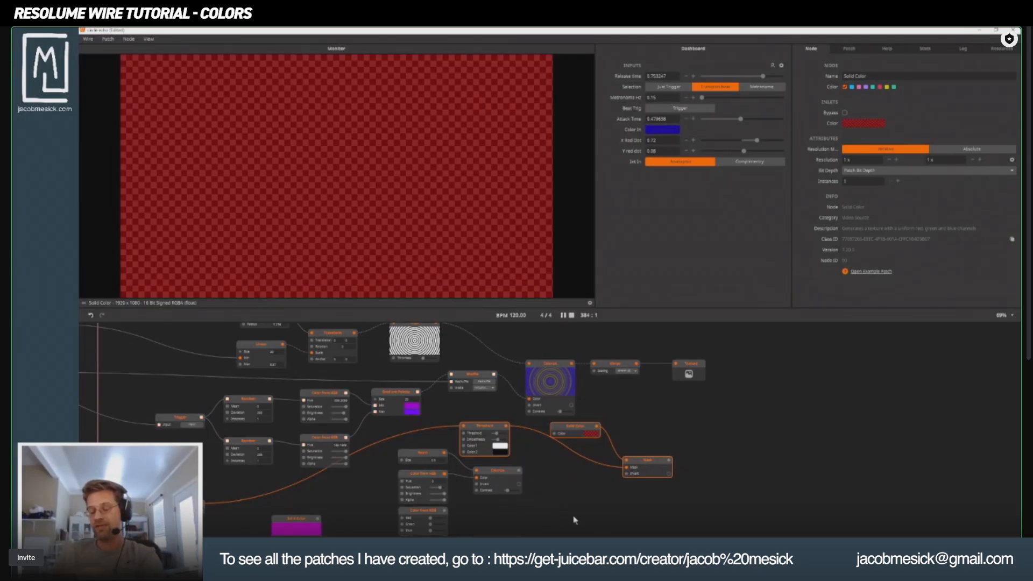
{"action": "key", "text": "Delete"}
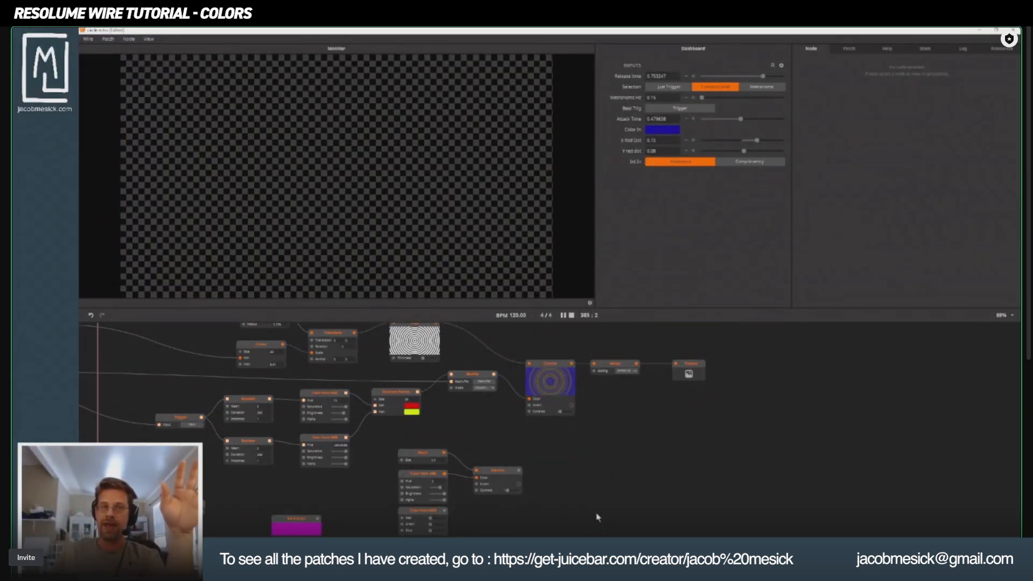
{"action": "left_click_drag", "start_coordinate": [302, 466], "coordinate": [568, 326]}
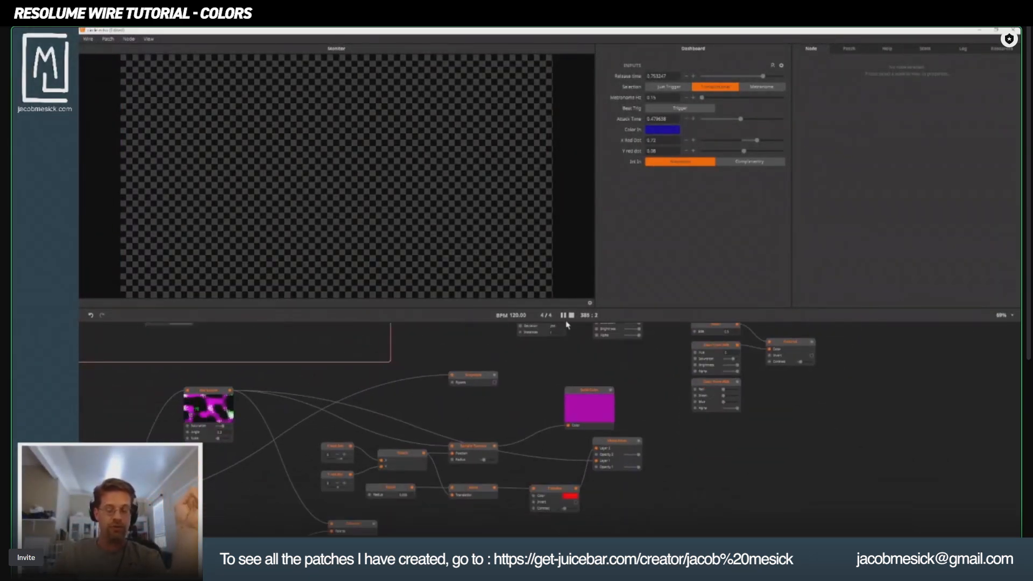
{"action": "left_click_drag", "start_coordinate": [335, 439], "coordinate": [445, 337]}
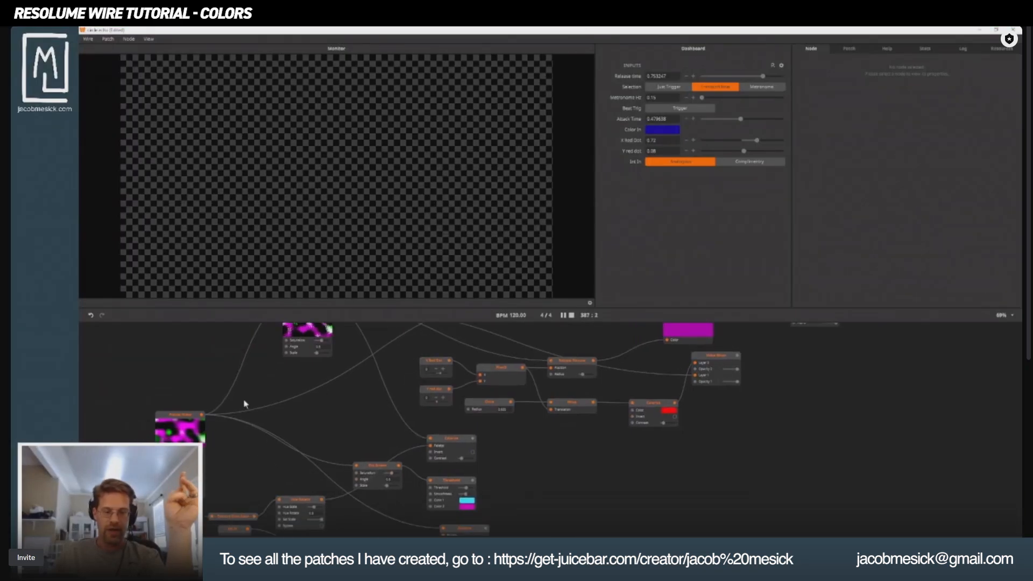
{"action": "left_click_drag", "start_coordinate": [258, 428], "coordinate": [386, 318]}
{"action": "scroll", "coordinate": [382, 377], "scroll_direction": "down", "scroll_amount": 2}
{"action": "left_click_drag", "start_coordinate": [374, 377], "coordinate": [461, 409]}
{"action": "scroll", "coordinate": [401, 405], "scroll_direction": "up", "scroll_amount": 1}
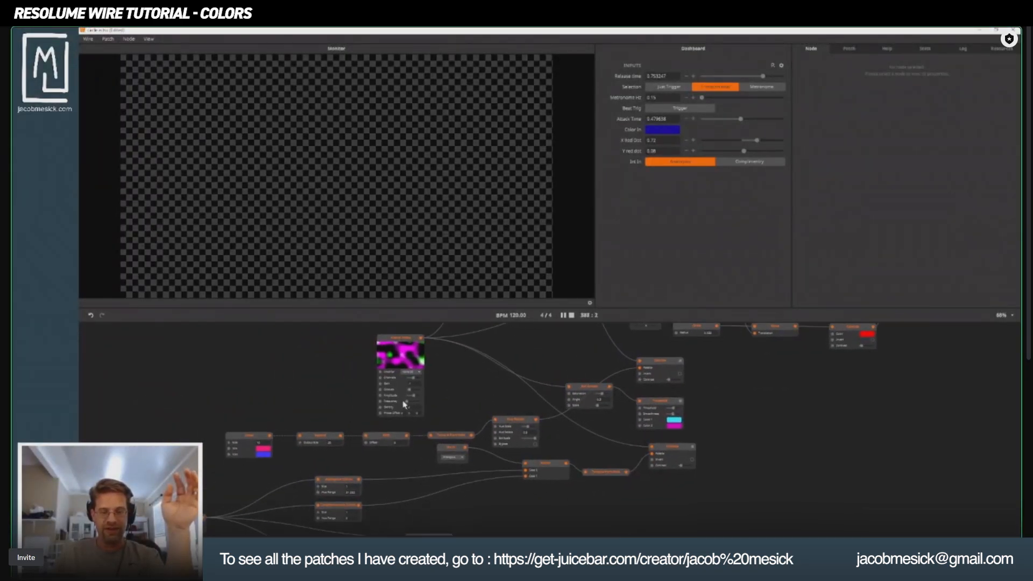
{"action": "left_click_drag", "start_coordinate": [574, 378], "coordinate": [508, 478]}
{"action": "scroll", "coordinate": [506, 473], "scroll_direction": "up", "scroll_amount": 1}
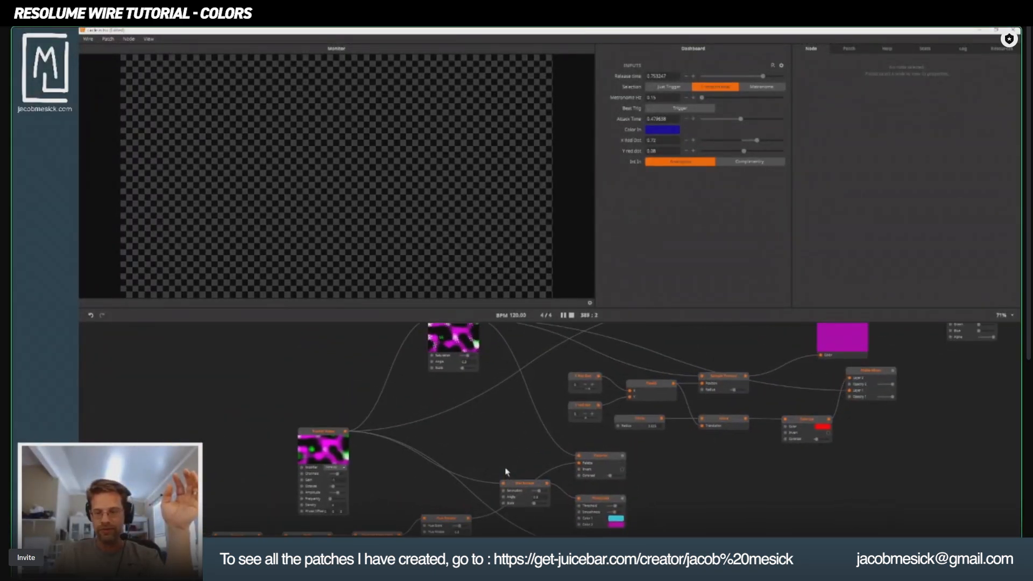
{"action": "left_click_drag", "start_coordinate": [585, 416], "coordinate": [409, 427]}
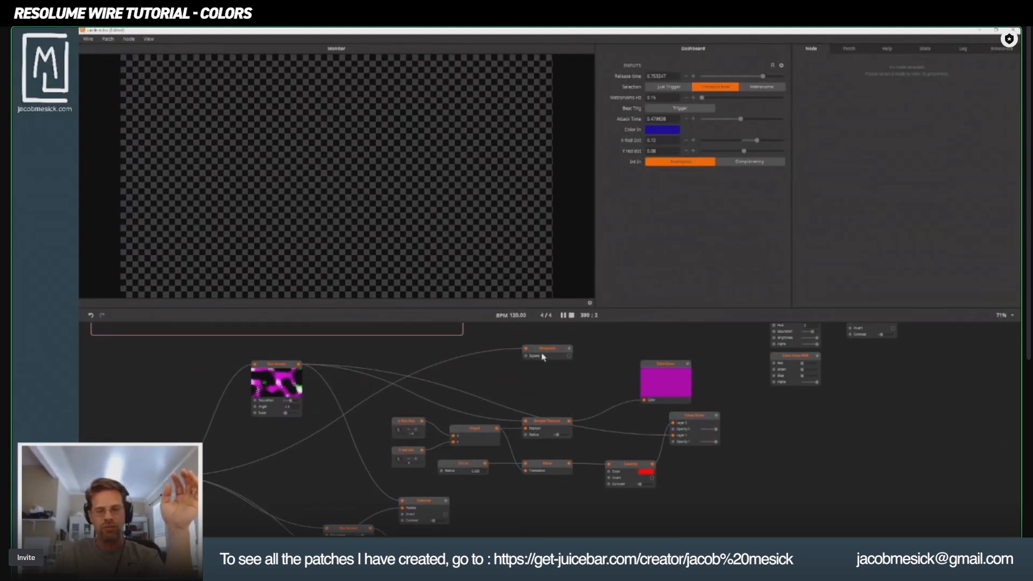
{"action": "left_click", "coordinate": [548, 355]}
{"action": "key", "text": "Delete"}
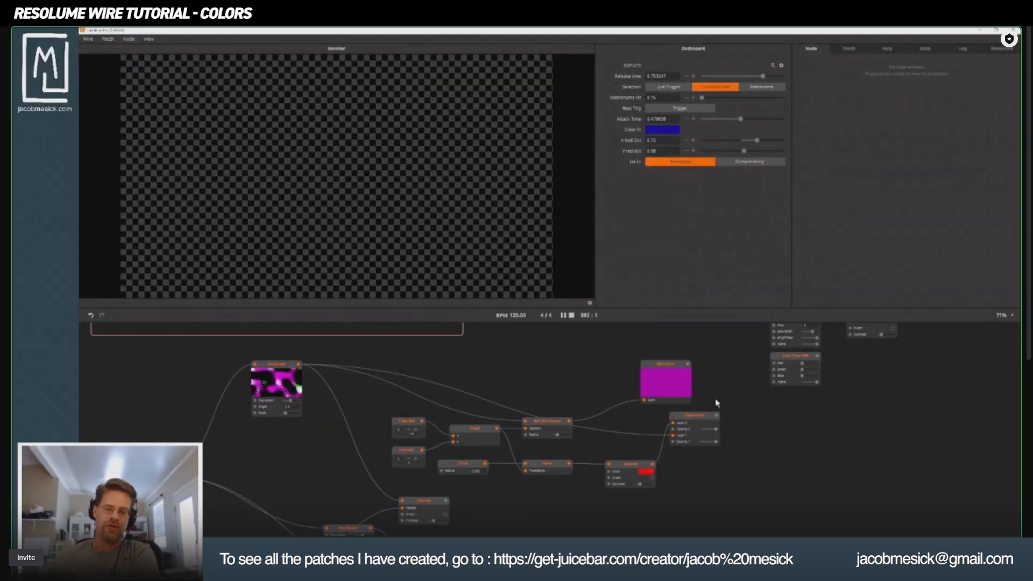
Preview the Video Mixer, then move the Sample Texture node up and place its connected Solid Color node closer to it.
{"action": "left_click", "coordinate": [687, 424]}
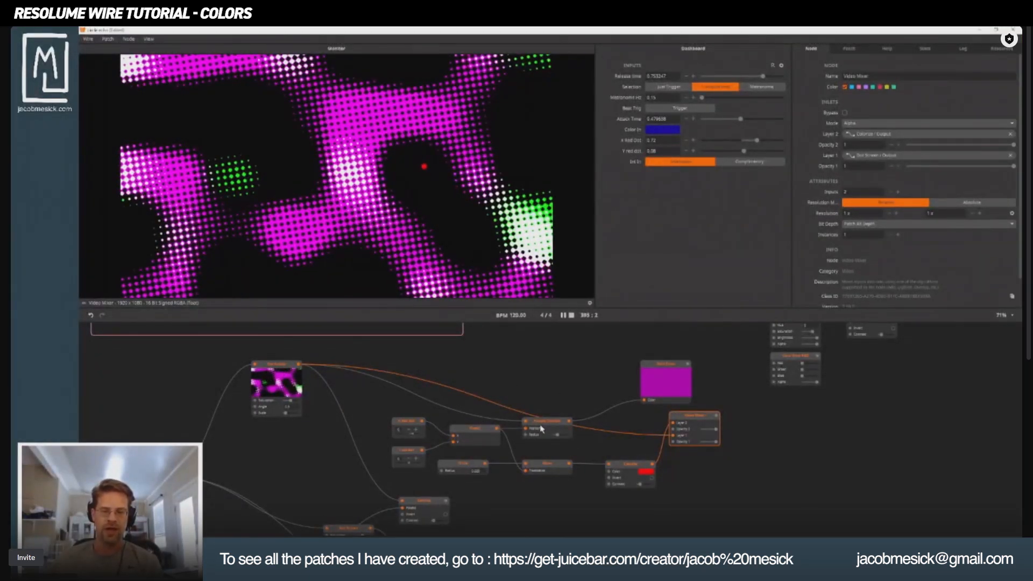
{"action": "left_click_drag", "start_coordinate": [542, 429], "coordinate": [556, 389]}
{"action": "scroll", "coordinate": [546, 400], "scroll_direction": "up", "scroll_amount": 4}
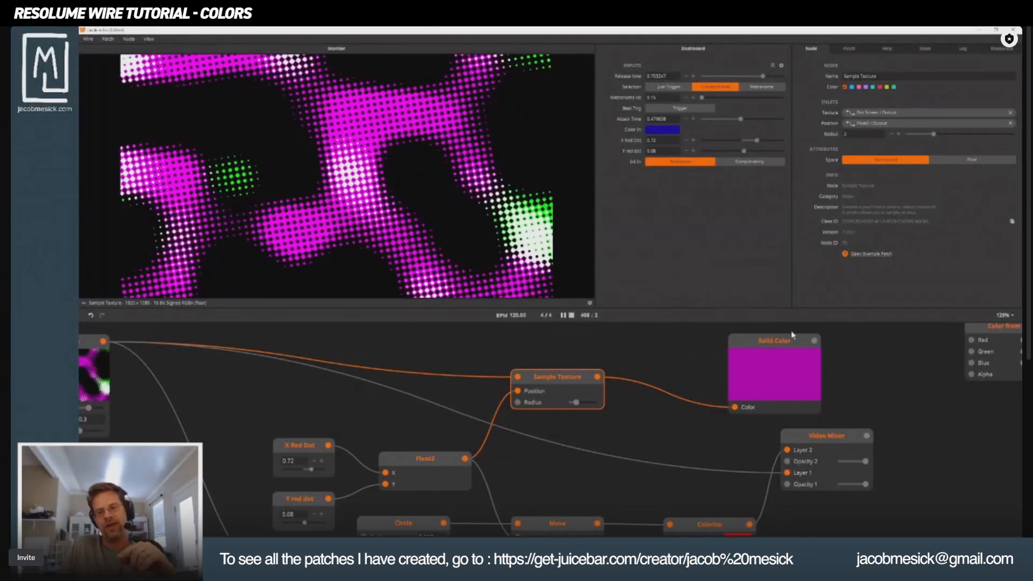
{"action": "left_click_drag", "start_coordinate": [791, 339], "coordinate": [694, 341]}
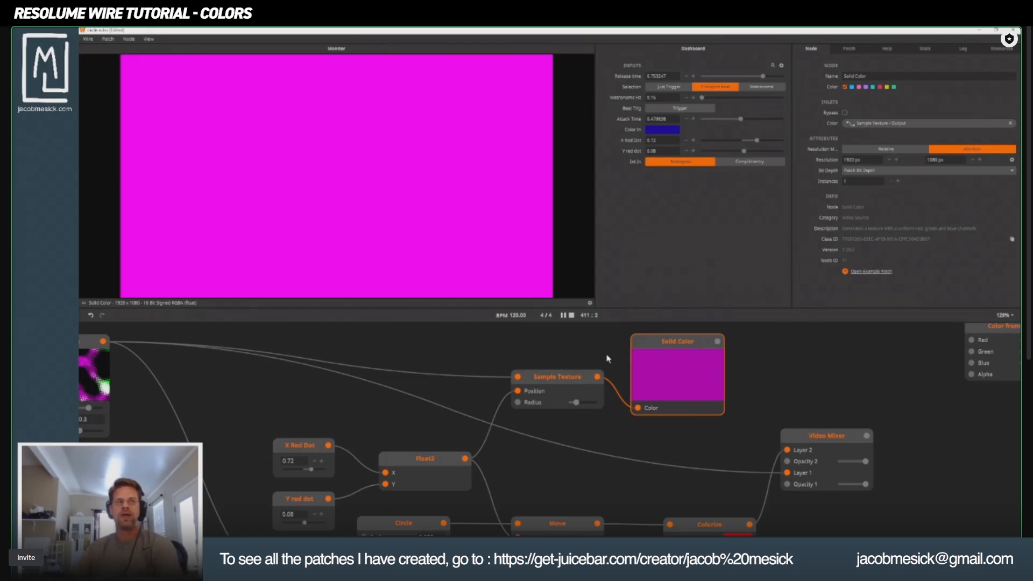
Set X Red Dot to about 0.07 while previewing the Video Mixer, and check the sampled color on the Solid Color node.
{"action": "left_click", "coordinate": [825, 440]}
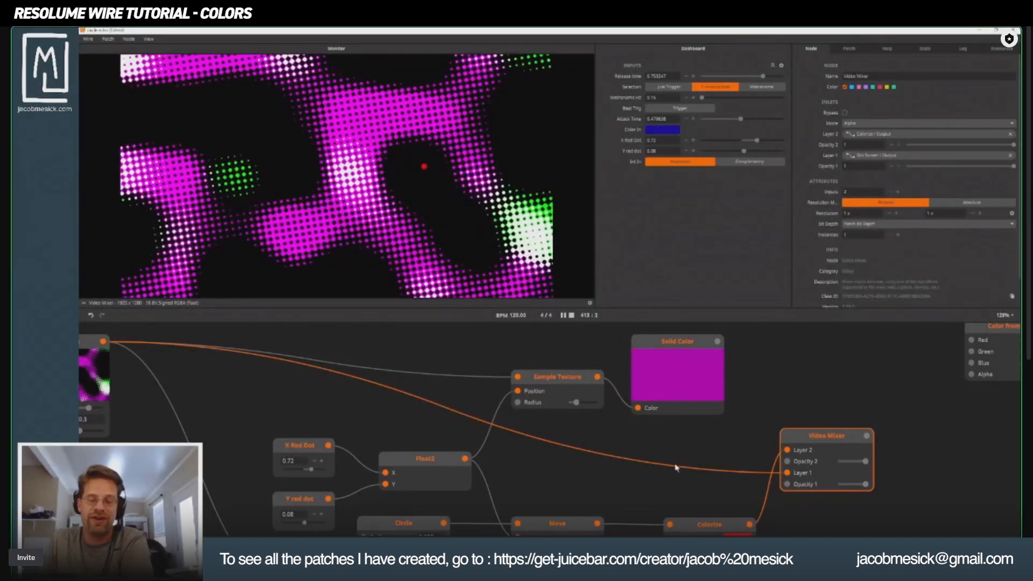
{"action": "scroll", "coordinate": [677, 467], "scroll_direction": "down", "scroll_amount": 3}
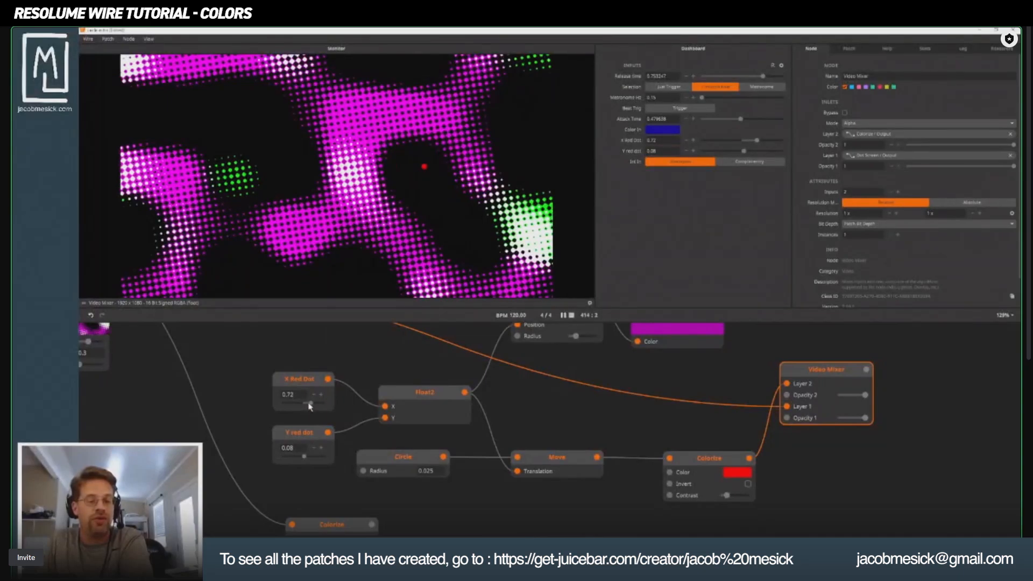
{"action": "mouse_move", "coordinate": [310, 407]}
{"action": "left_mouse_down"}
{"action": "mouse_move", "coordinate": [296, 414]}
{"action": "mouse_move", "coordinate": [307, 420]}
{"action": "left_mouse_up"}
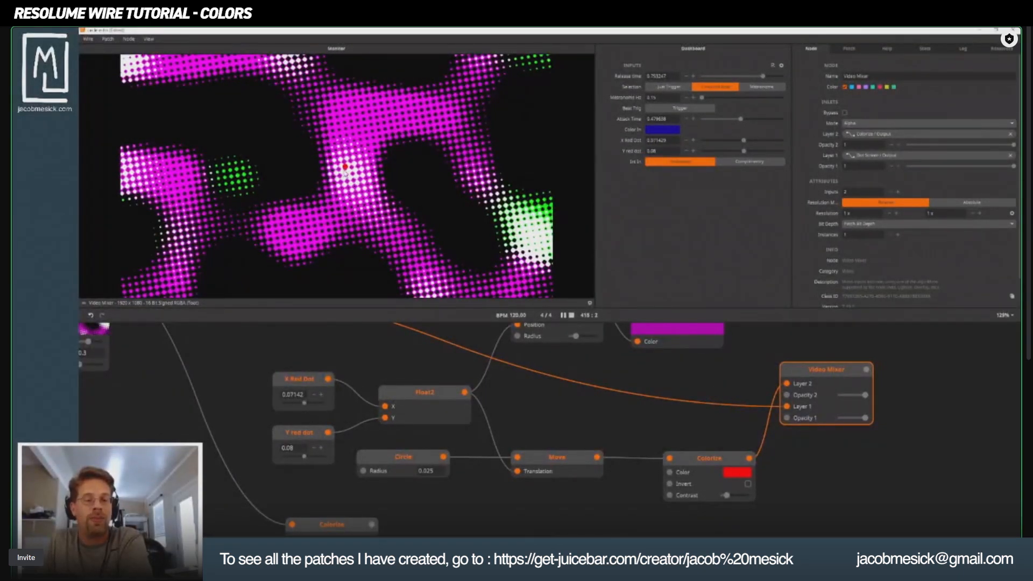
{"action": "scroll", "coordinate": [635, 381], "scroll_direction": "up", "scroll_amount": 4}
{"action": "left_click", "coordinate": [618, 389]}
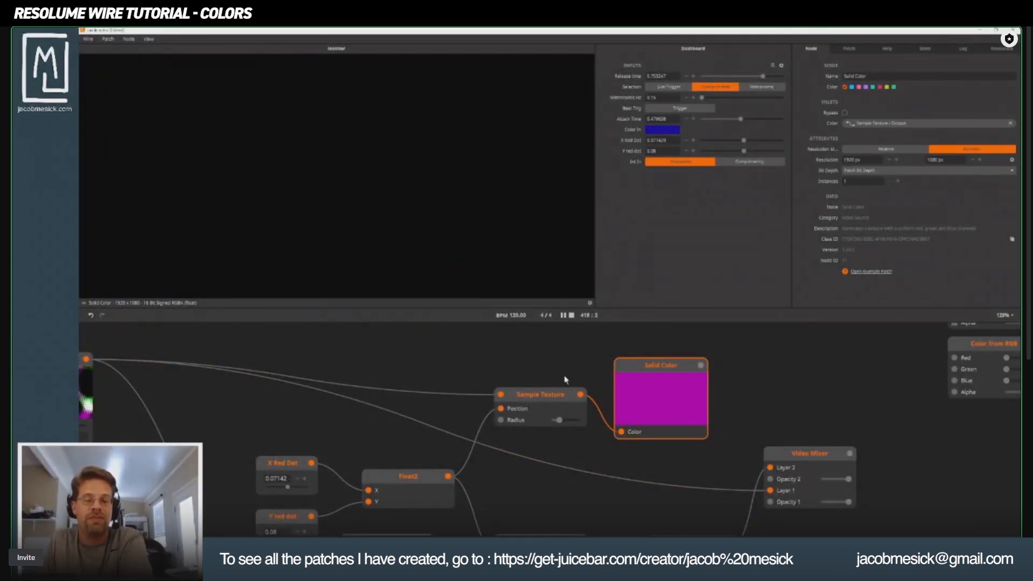
Preview the Move and Colorize nodes that draw the red dot, and set X Red Dot to -0.5.
{"action": "scroll", "coordinate": [422, 481], "scroll_direction": "down", "scroll_amount": 4}
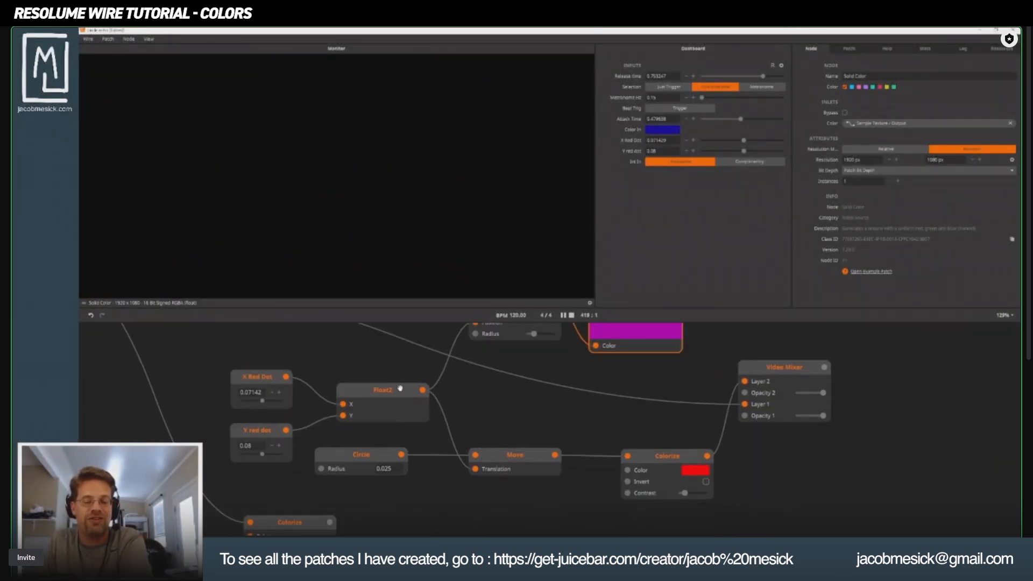
{"action": "left_click", "coordinate": [515, 456]}
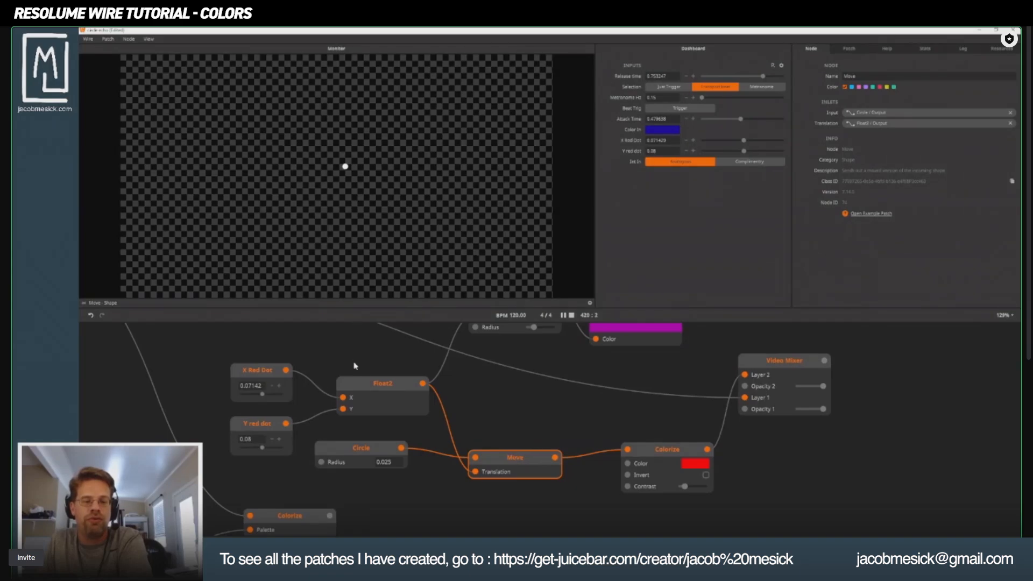
{"action": "left_click", "coordinate": [373, 390]}
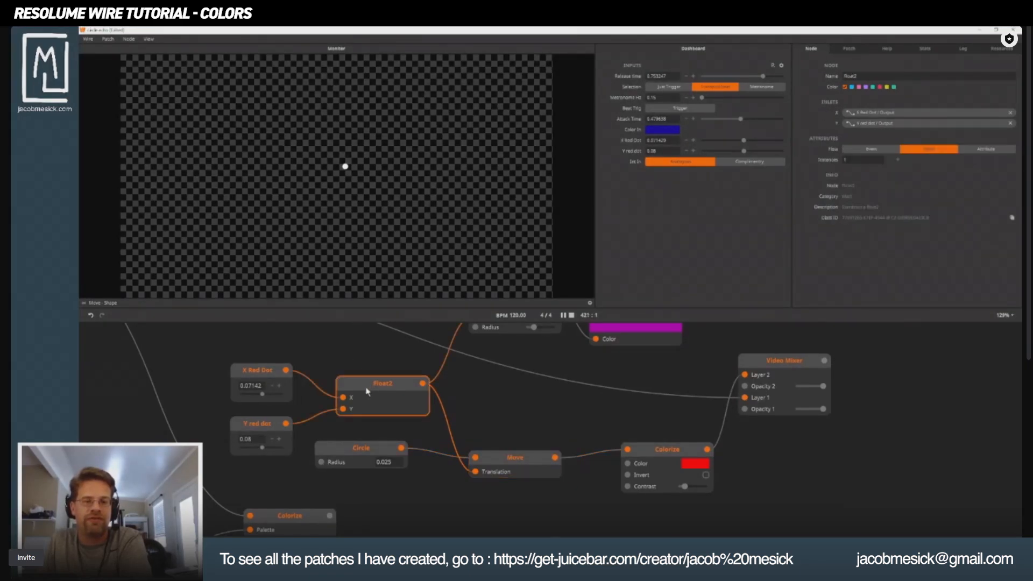
{"action": "left_click", "coordinate": [665, 454]}
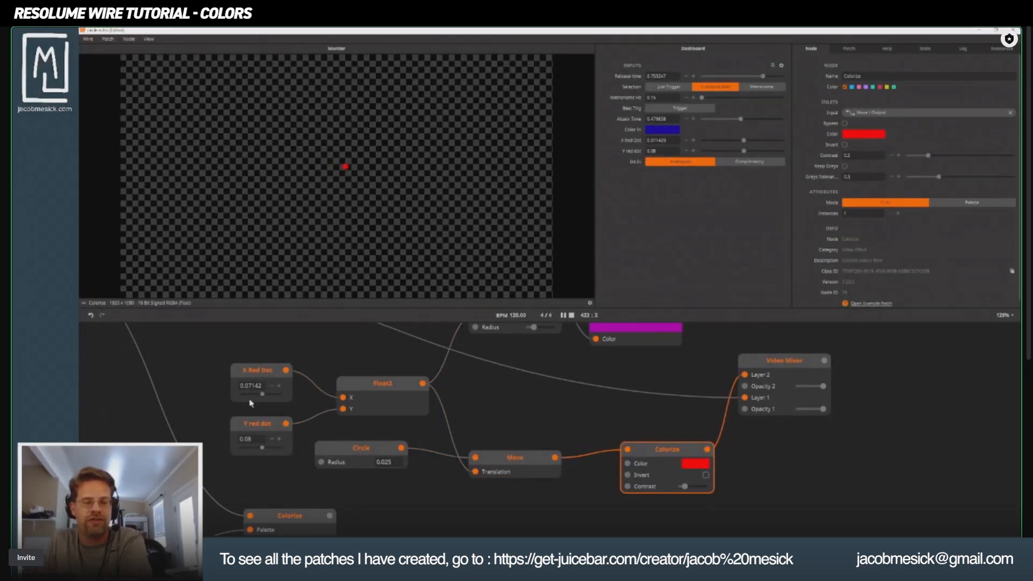
{"action": "left_click_drag", "start_coordinate": [262, 394], "coordinate": [257, 394]}
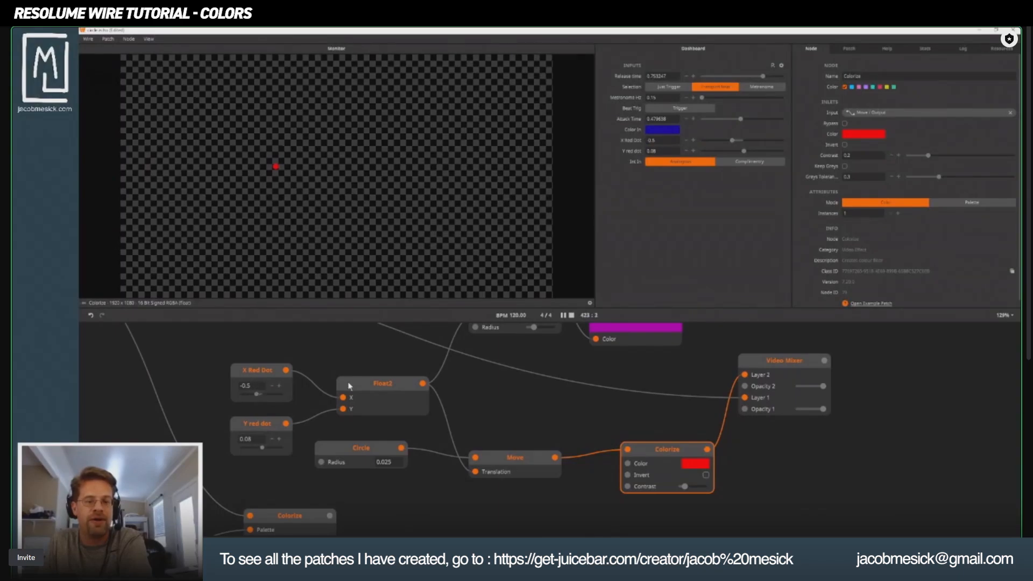
{"action": "left_click_drag", "start_coordinate": [348, 386], "coordinate": [365, 429]}
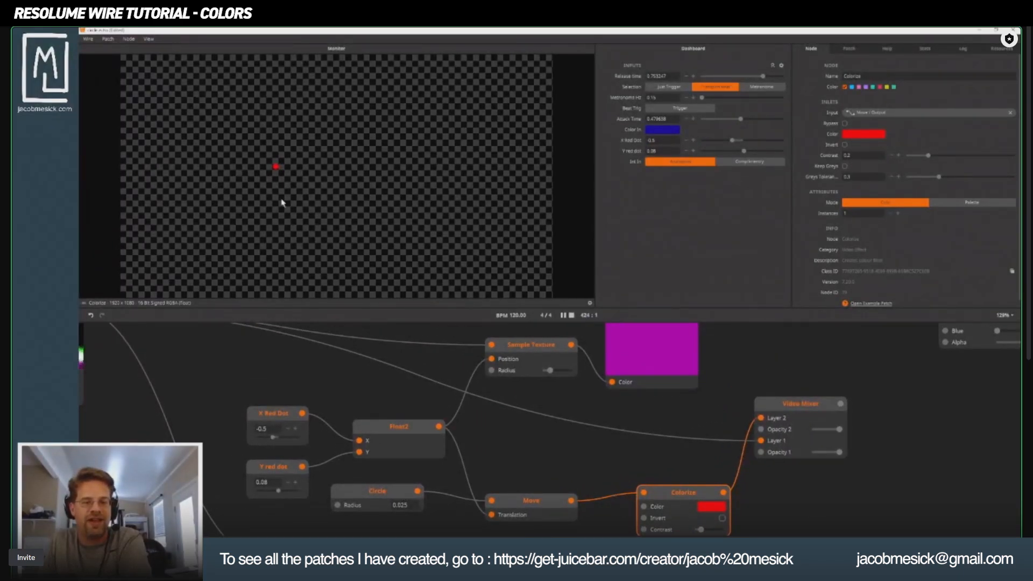
Disconnect Float2 from the Sample Texture node's Position inlet and preview the Video Mixer.
{"action": "left_click", "coordinate": [520, 354]}
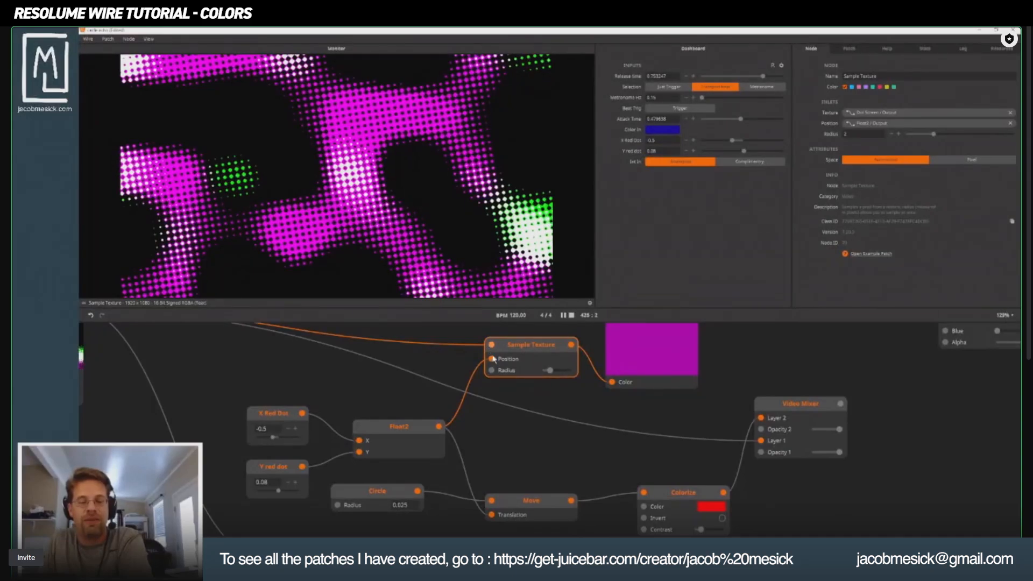
{"action": "left_click_drag", "start_coordinate": [491, 359], "coordinate": [483, 378]}
{"action": "key", "text": "Escape"}
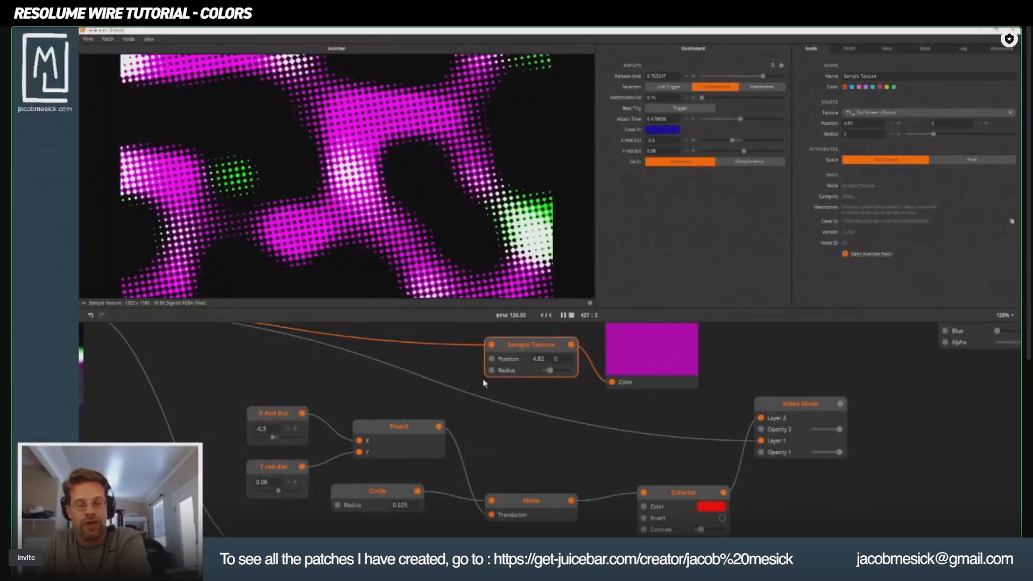
{"action": "left_click", "coordinate": [399, 427]}
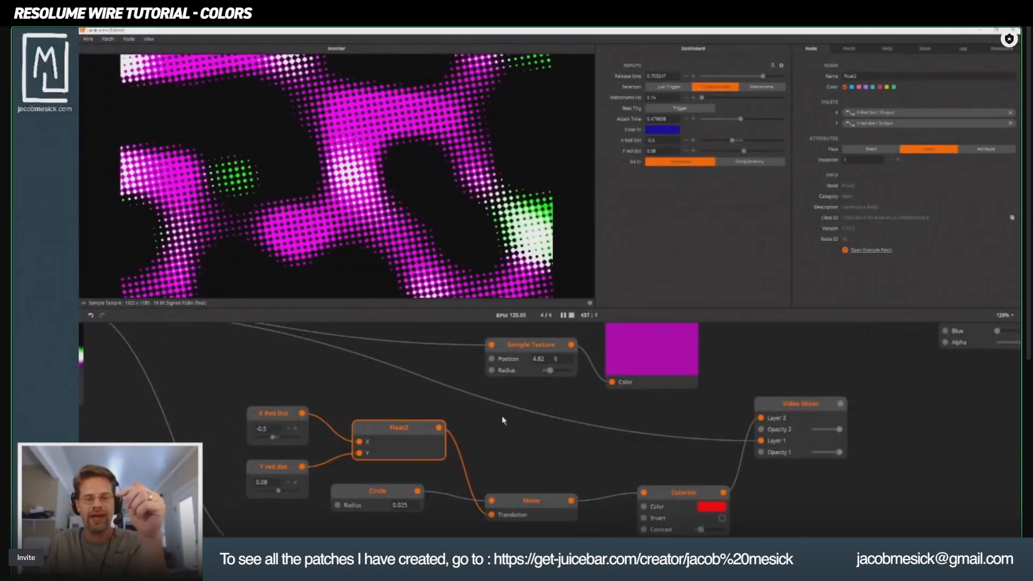
{"action": "left_click", "coordinate": [804, 408]}
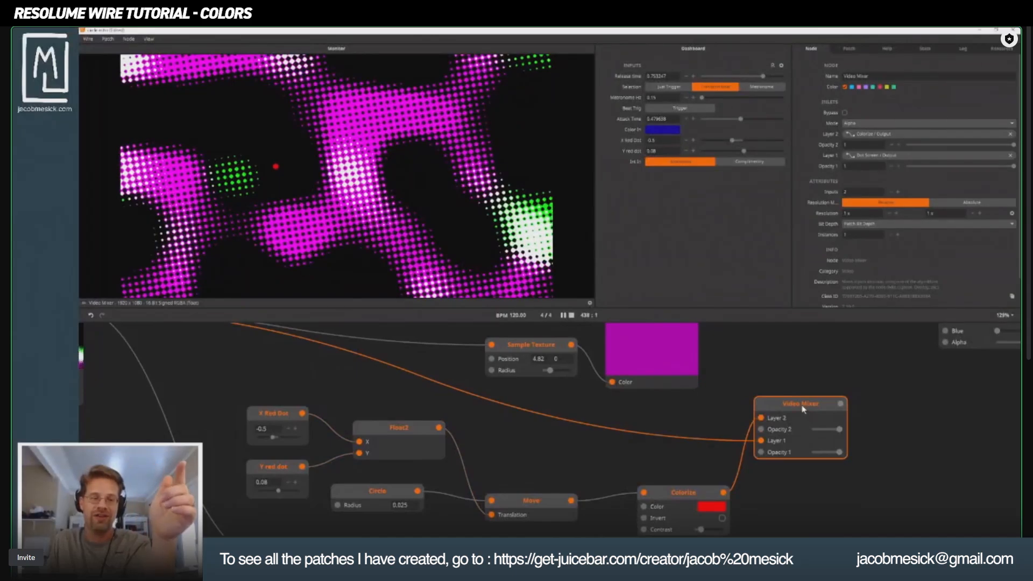
Move the Sample Texture node away from Solid Color, set its Position X to 15.82, and preview the Solid Color node.
{"action": "scroll", "coordinate": [530, 345], "scroll_direction": "down", "scroll_amount": 1}
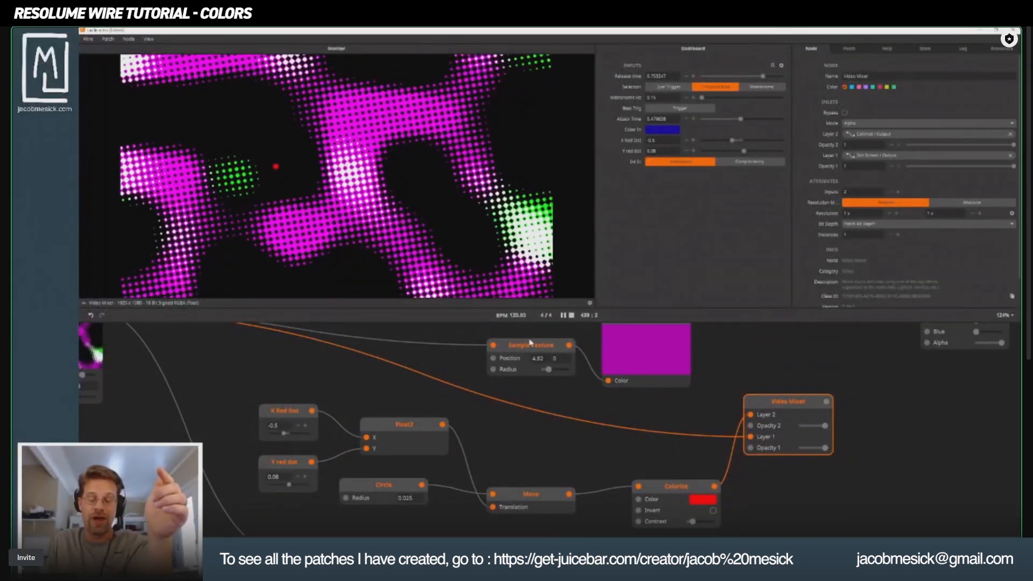
{"action": "left_click_drag", "start_coordinate": [529, 343], "coordinate": [489, 396]}
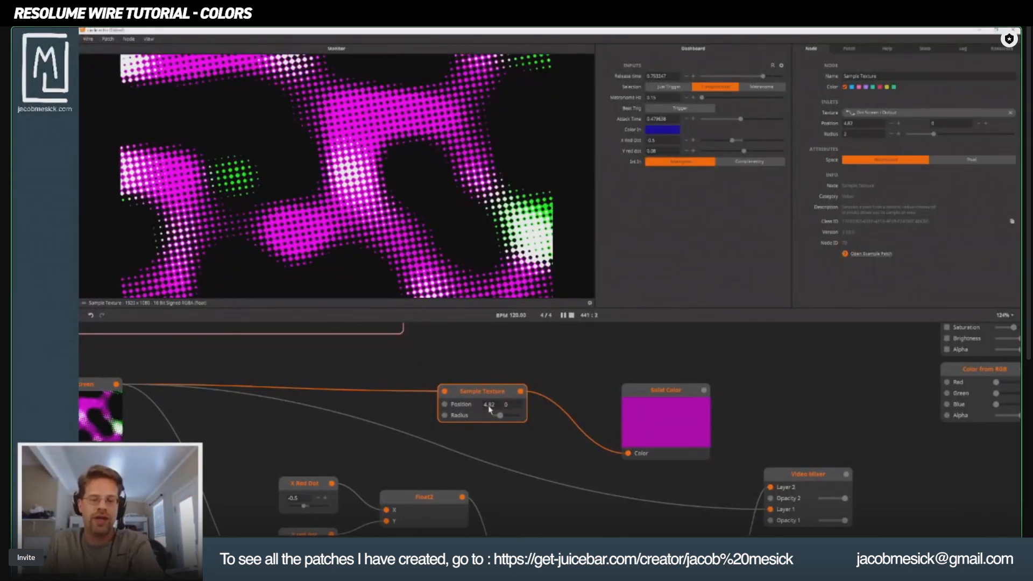
{"action": "left_click_drag", "start_coordinate": [486, 409], "coordinate": [486, 373]}
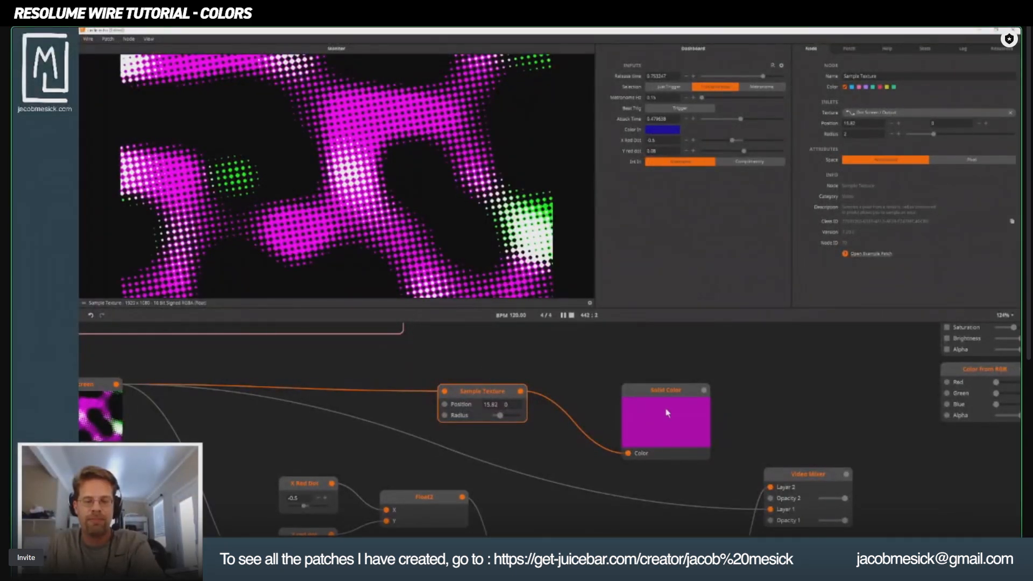
{"action": "left_click", "coordinate": [679, 390]}
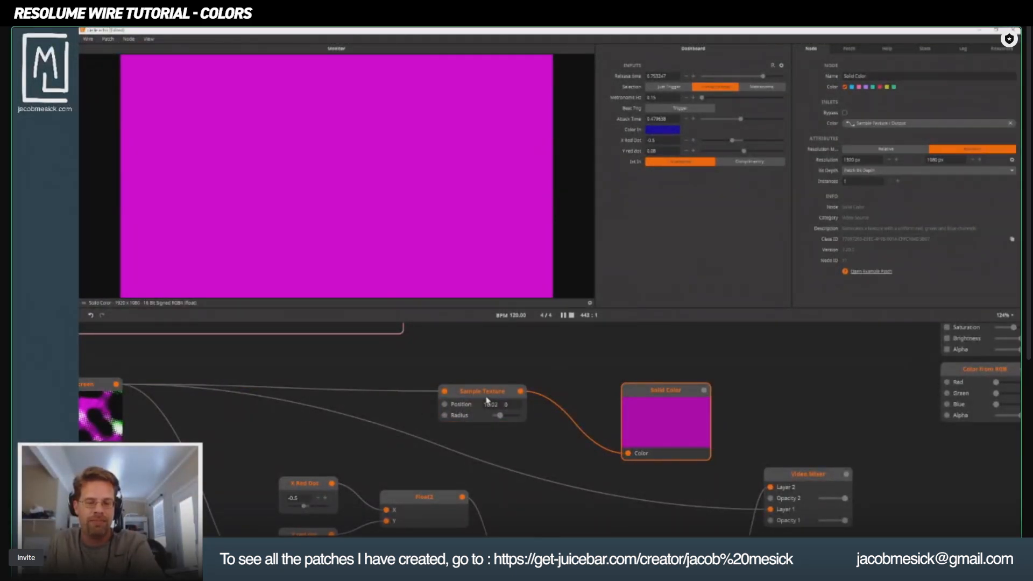
Set the Sample Texture node's Position to 540, 540, and change its X value to 700.
{"action": "left_click", "coordinate": [451, 399]}
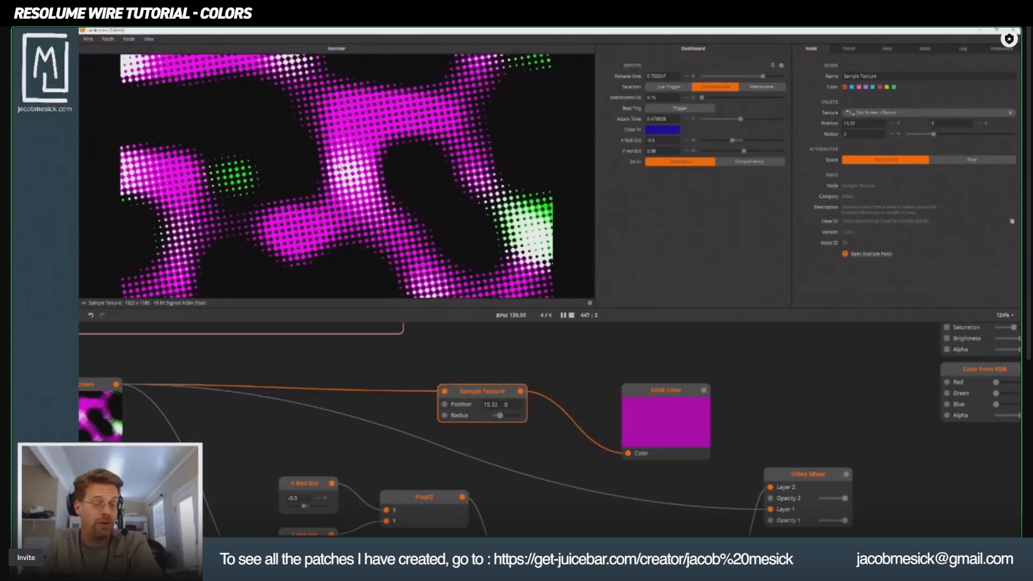
{"action": "double_click", "coordinate": [491, 404]}
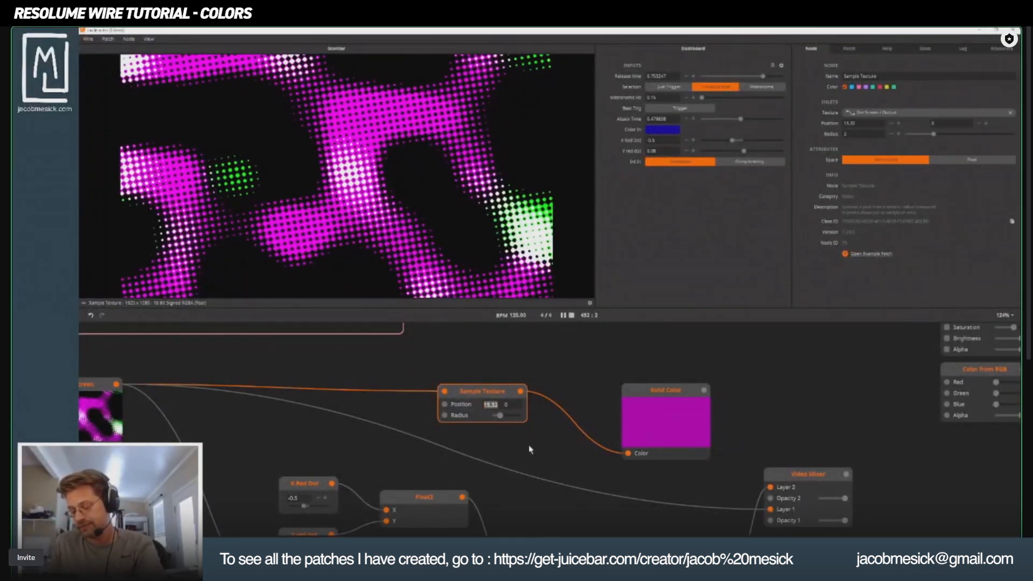
{"action": "type", "text": "540"}
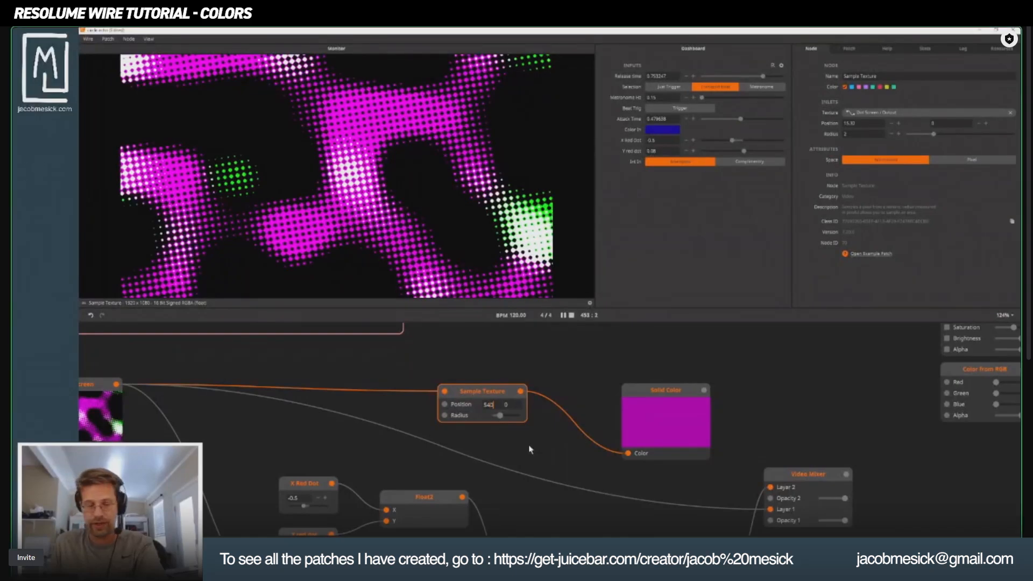
{"action": "left_click", "coordinate": [514, 405]}
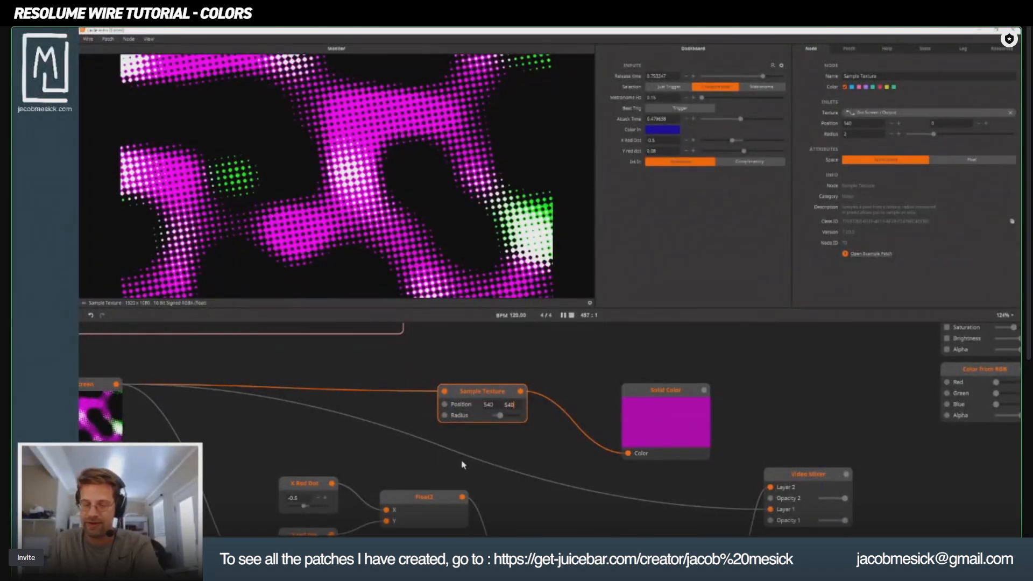
{"action": "double_click", "coordinate": [489, 404]}
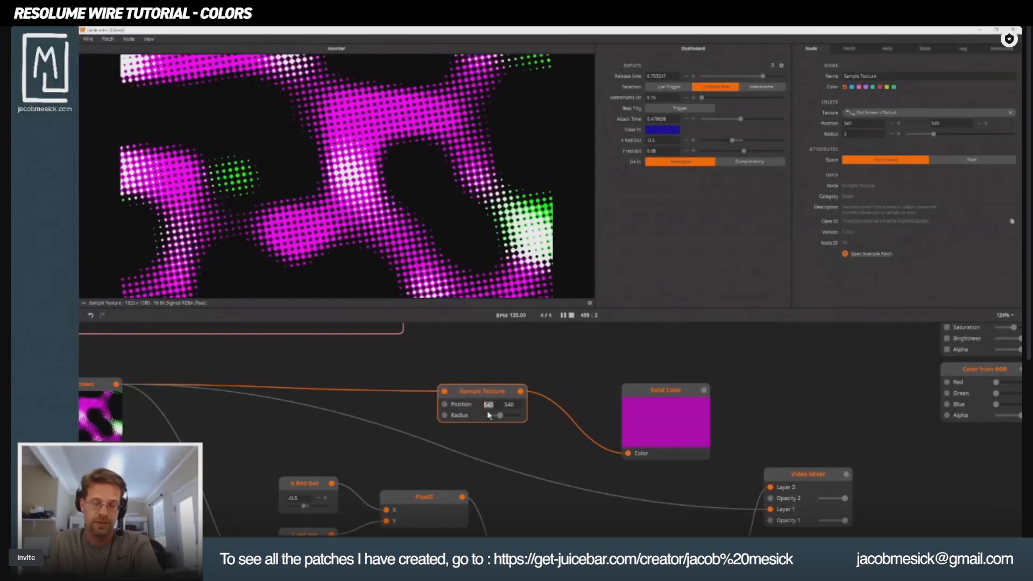
{"action": "left_click_drag", "start_coordinate": [493, 404], "coordinate": [461, 405]}
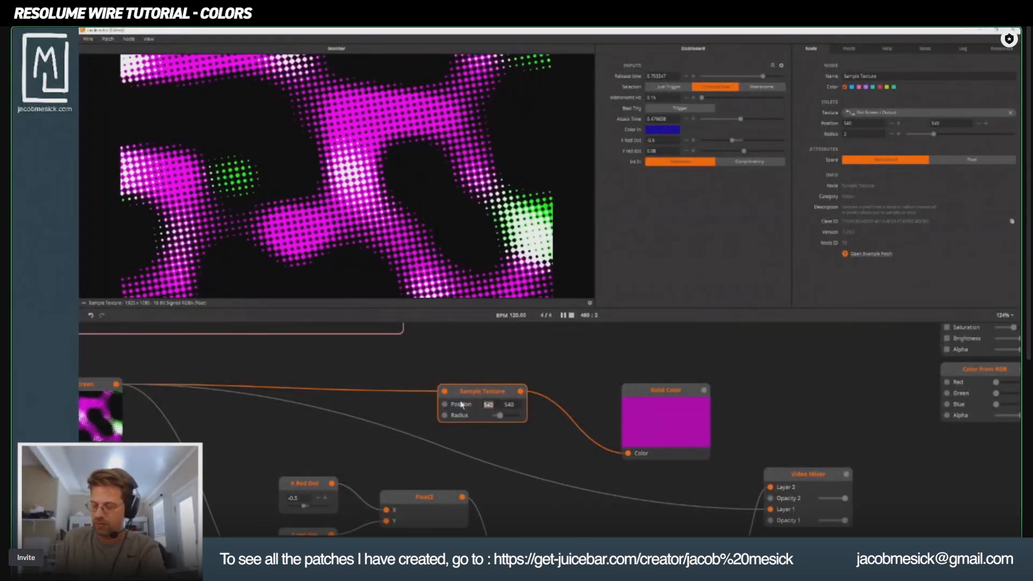
{"action": "type", "text": "700"}
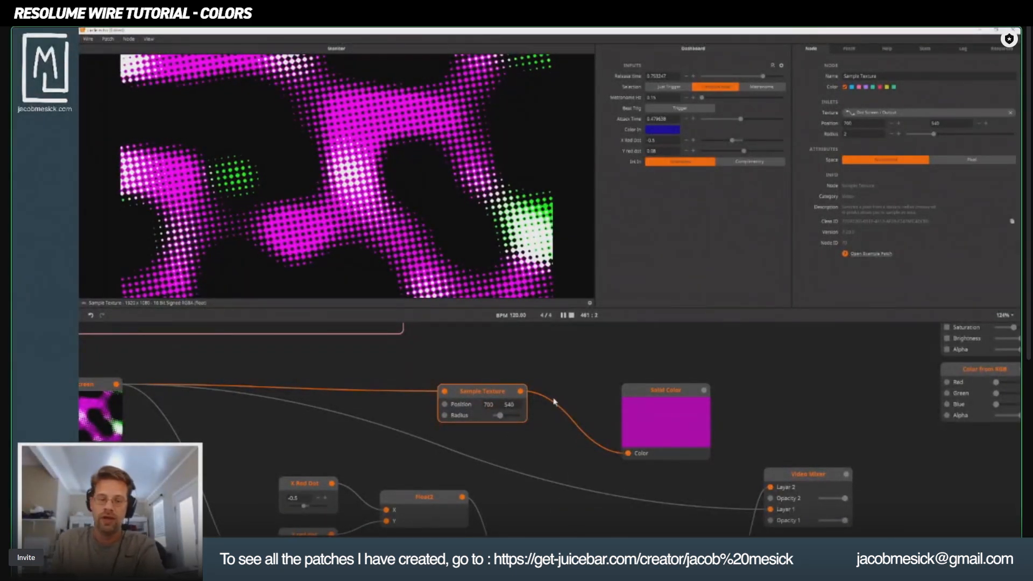
Move the Solid Color node closer to Sample Texture, preview it, and lower the sampling Position X to -46.
{"action": "left_click_drag", "start_coordinate": [660, 393], "coordinate": [609, 355]}
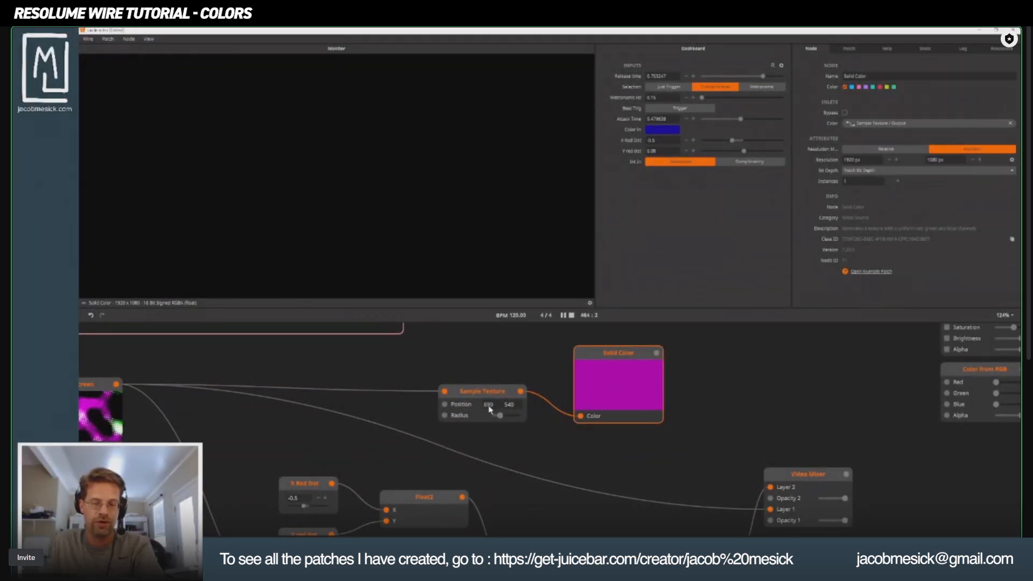
{"action": "mouse_move", "coordinate": [488, 406]}
{"action": "left_mouse_down"}
{"action": "mouse_move", "coordinate": [496, 432]}
{"action": "mouse_move", "coordinate": [489, 392]}
{"action": "left_mouse_up"}
{"action": "left_click_drag", "start_coordinate": [495, 316], "coordinate": [490, 435]}
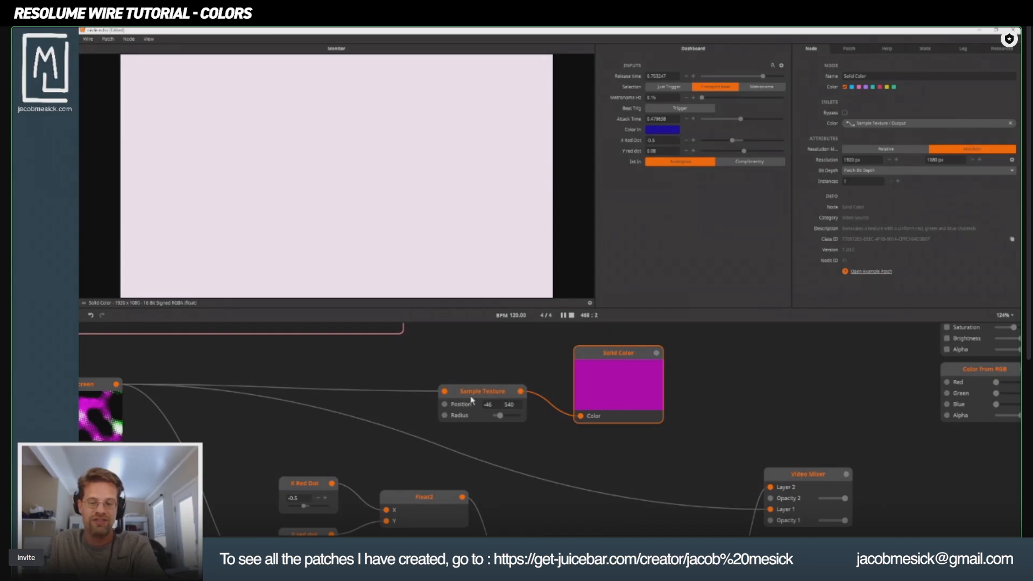
Preview the Dot Screen source, return to the Solid Color node, and update its thumbnail to match the sampled color.
{"action": "left_click", "coordinate": [98, 395]}
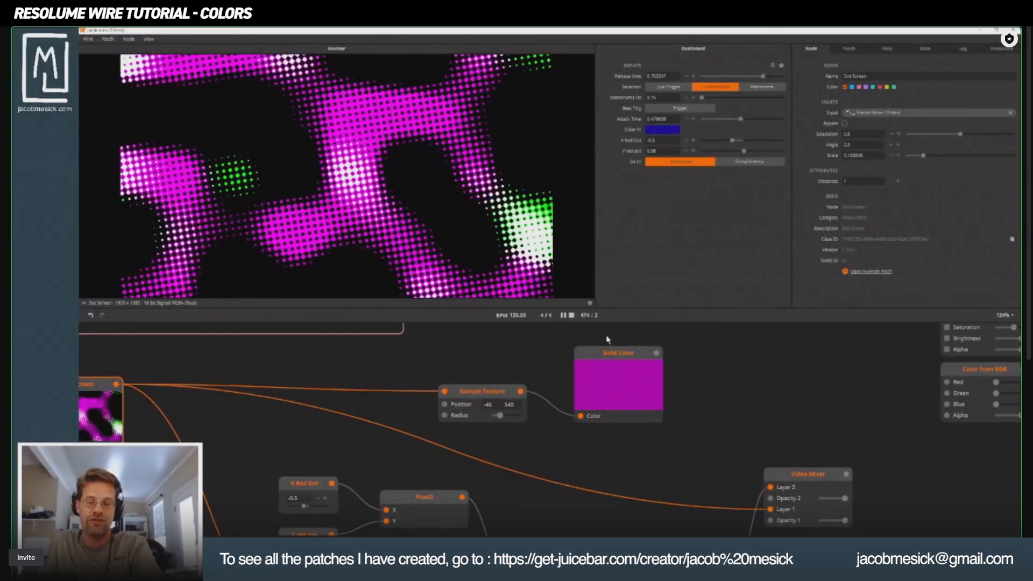
{"action": "mouse_move", "coordinate": [631, 355]}
{"action": "left_mouse_down"}
{"action": "mouse_move", "coordinate": [660, 362]}
{"action": "mouse_move", "coordinate": [619, 370]}
{"action": "left_mouse_up"}
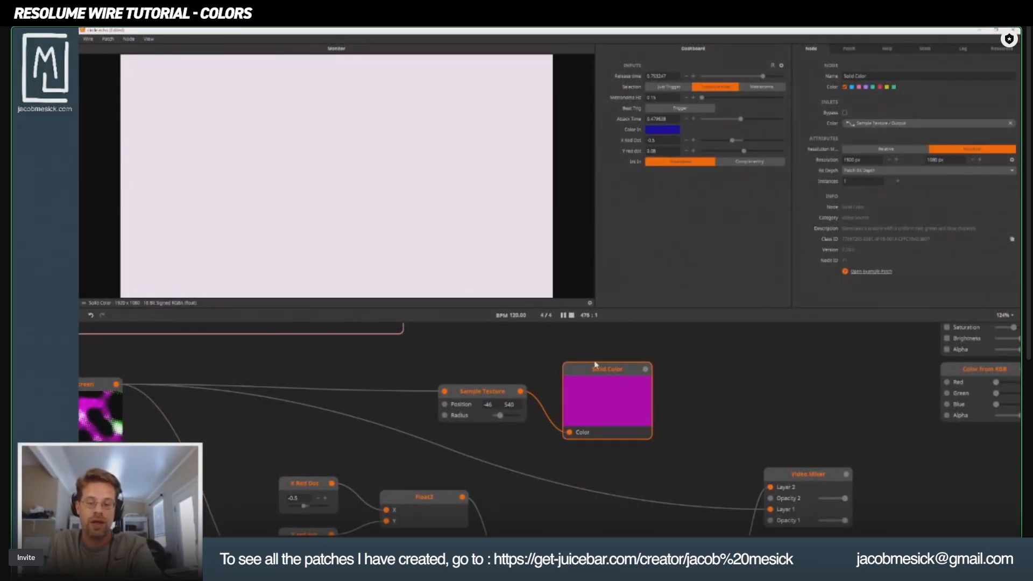
{"action": "right_click", "coordinate": [596, 412]}
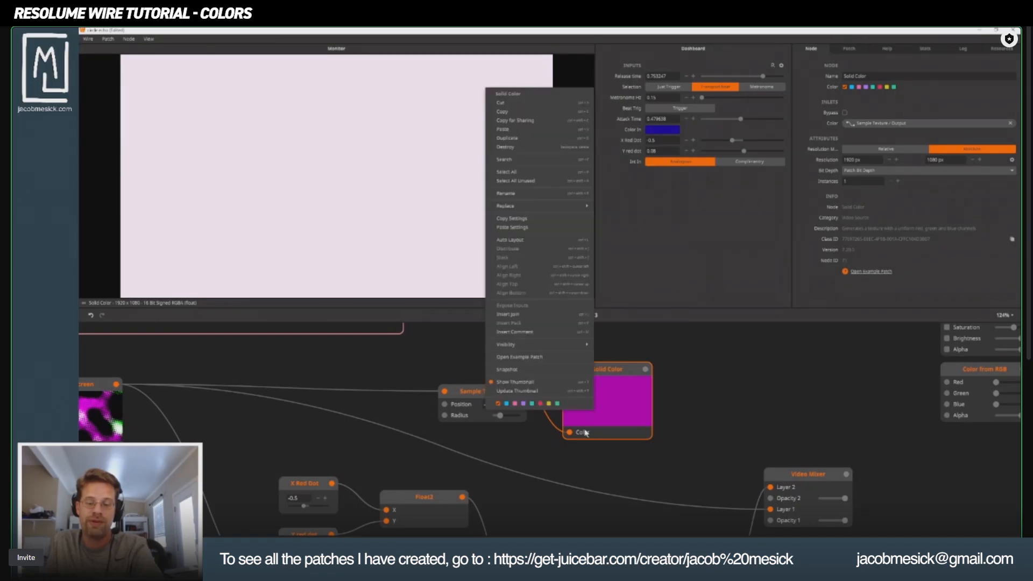
{"action": "left_click", "coordinate": [518, 392]}
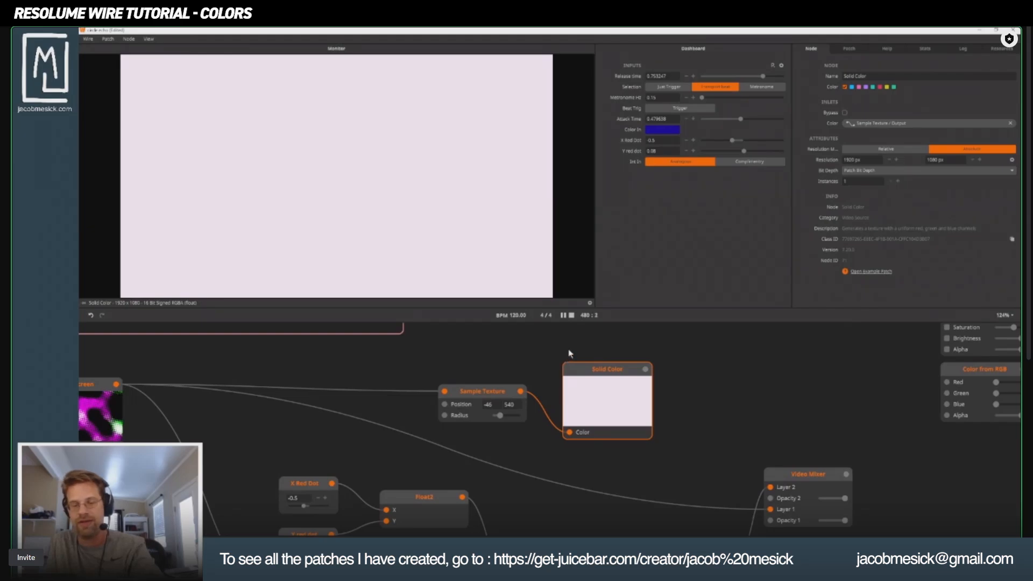
Delete the Solid Color and Sample Texture nodes.
{"action": "key", "text": "Delete"}
{"action": "left_click", "coordinate": [484, 395]}
{"action": "key", "text": "Delete"}
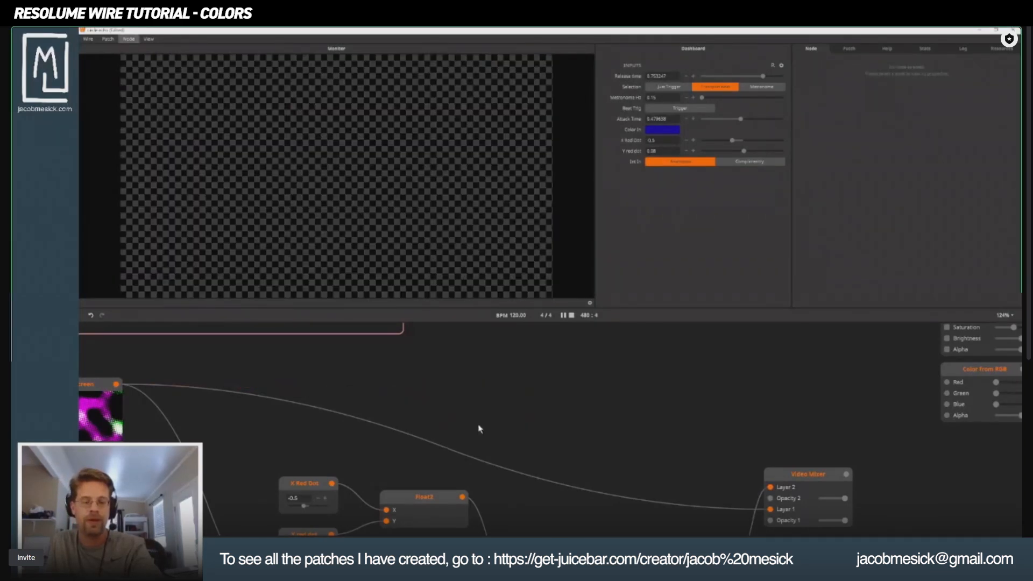
Preview the Fractal Noise node and the Dot Screen feeding Threshold, and reposition both nodes in the patch.
{"action": "scroll", "coordinate": [480, 429], "scroll_direction": "down", "scroll_amount": 3}
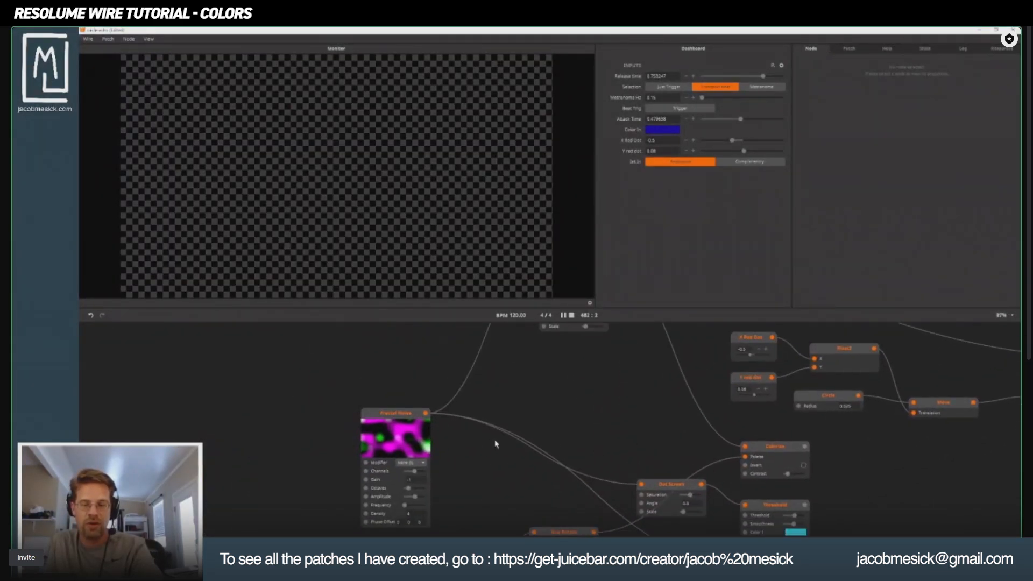
{"action": "left_click_drag", "start_coordinate": [495, 440], "coordinate": [514, 375]}
{"action": "left_click", "coordinate": [410, 352]}
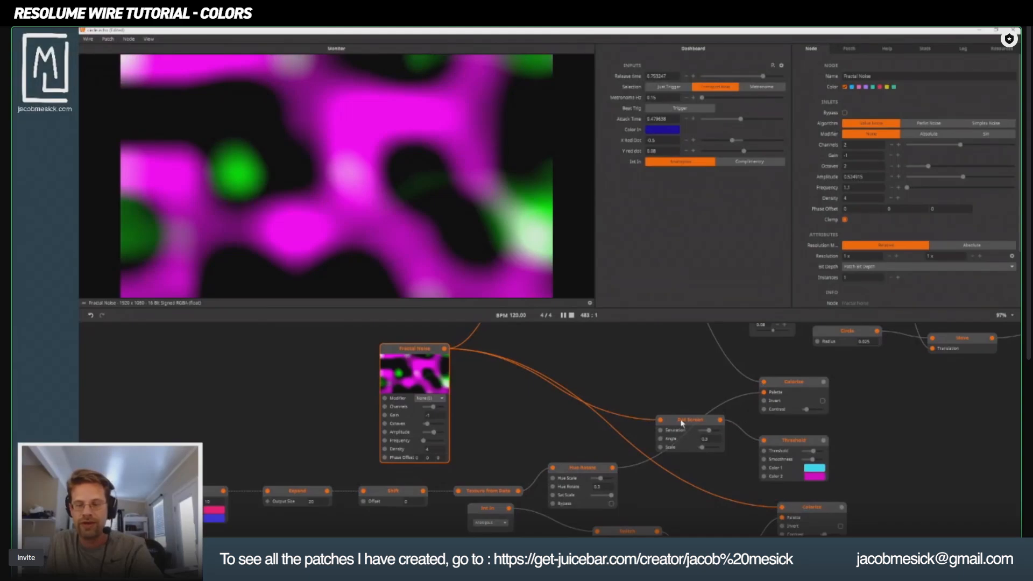
{"action": "left_click", "coordinate": [682, 423]}
{"action": "left_click_drag", "start_coordinate": [682, 424], "coordinate": [638, 391]}
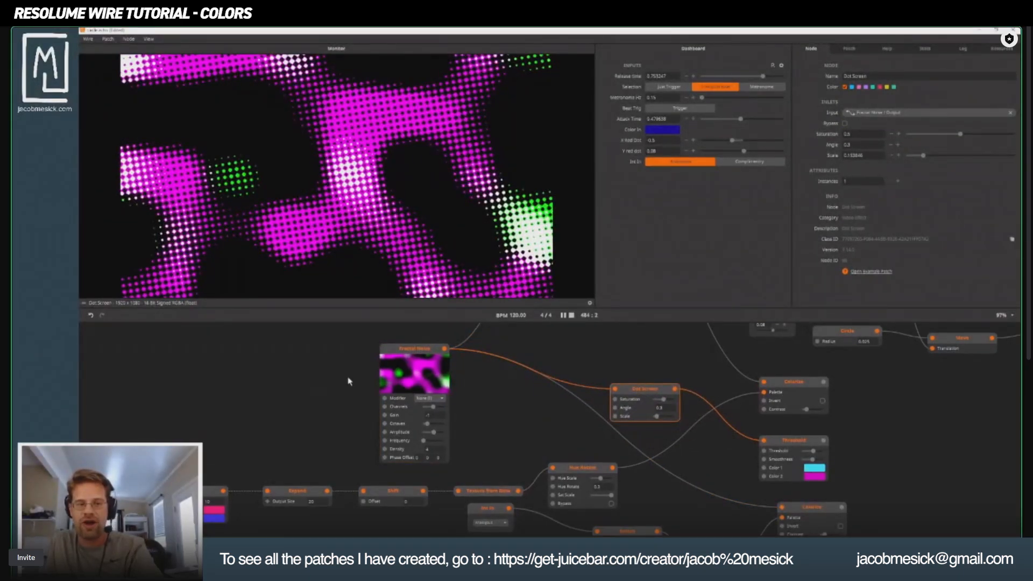
{"action": "left_click", "coordinate": [415, 361]}
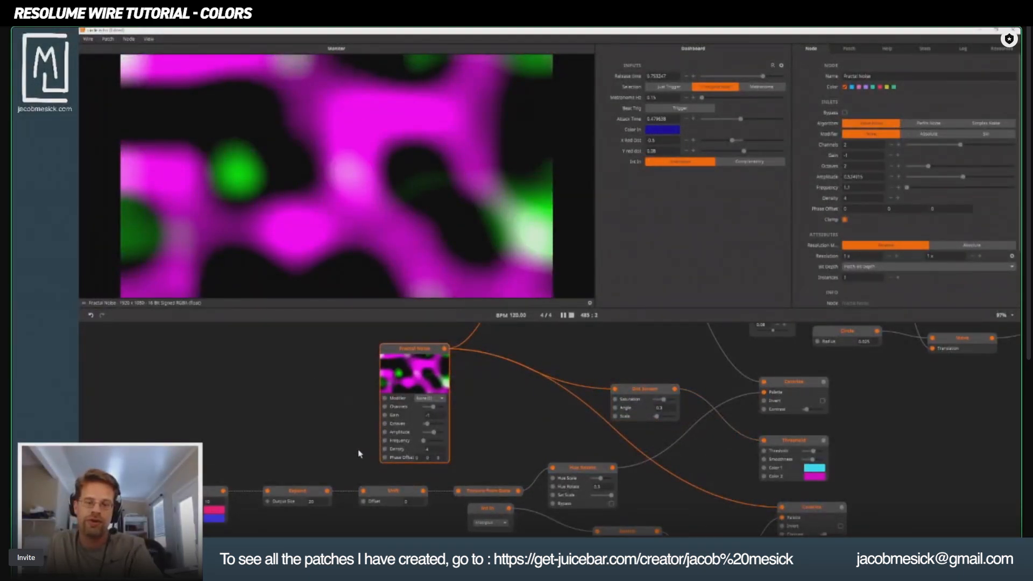
{"action": "left_click_drag", "start_coordinate": [391, 356], "coordinate": [343, 349]}
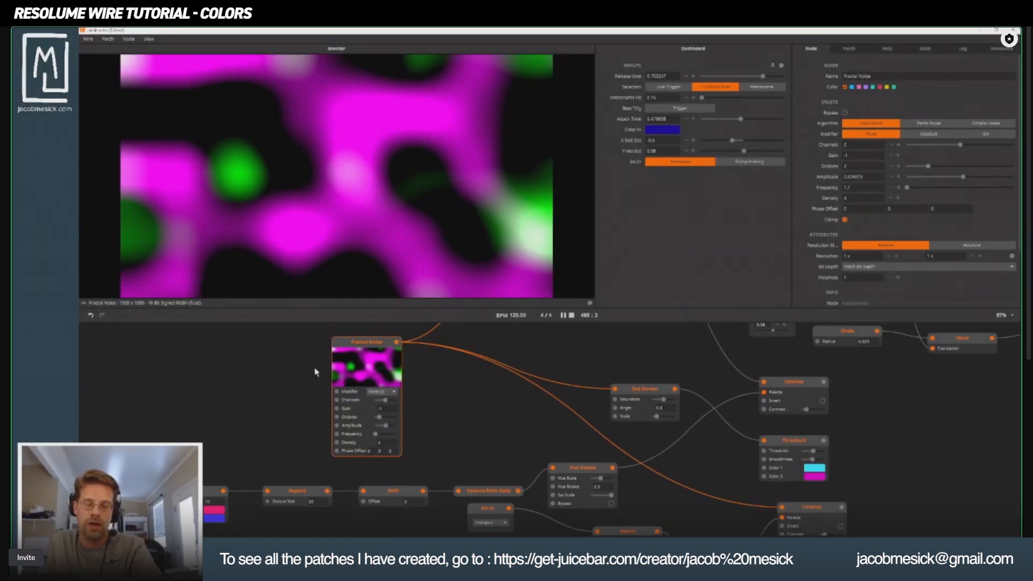
{"action": "left_click_drag", "start_coordinate": [343, 342], "coordinate": [362, 348]}
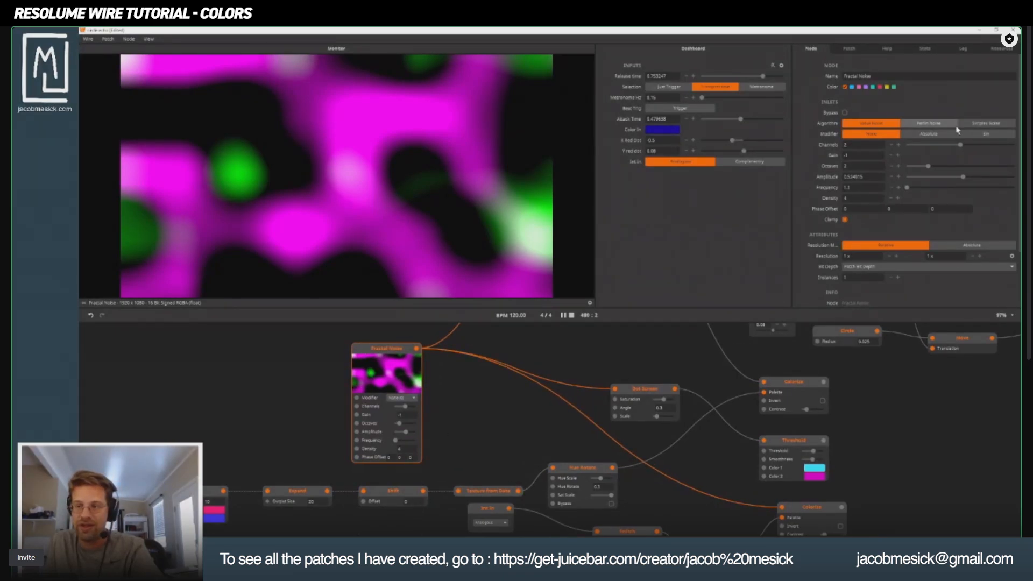
Switch the Fractal Noise algorithm to Perlin Noise and set its Channels to 3.
{"action": "left_click", "coordinate": [936, 126]}
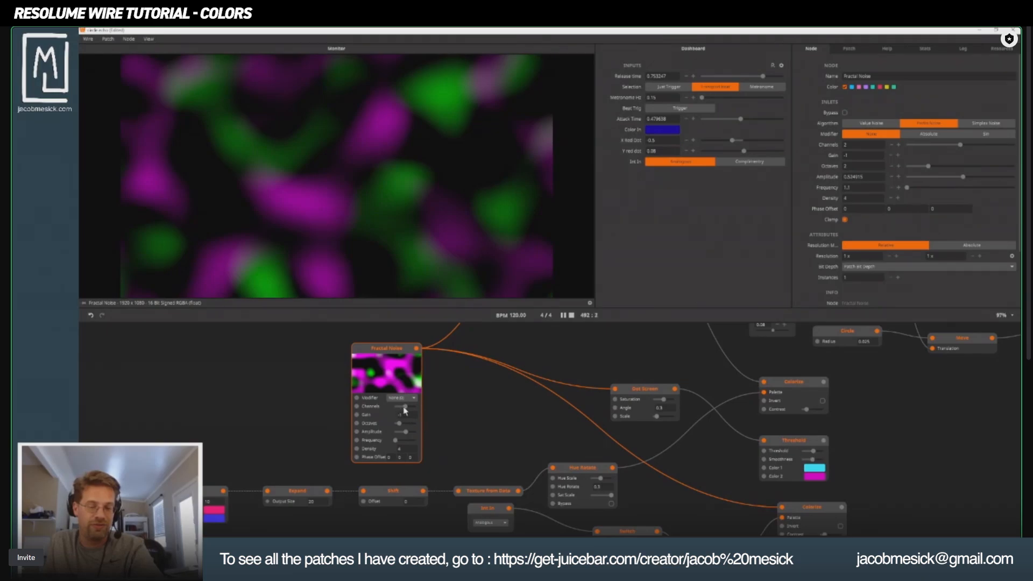
{"action": "left_click_drag", "start_coordinate": [406, 410], "coordinate": [409, 409]}
{"action": "left_click_drag", "start_coordinate": [405, 412], "coordinate": [420, 412]}
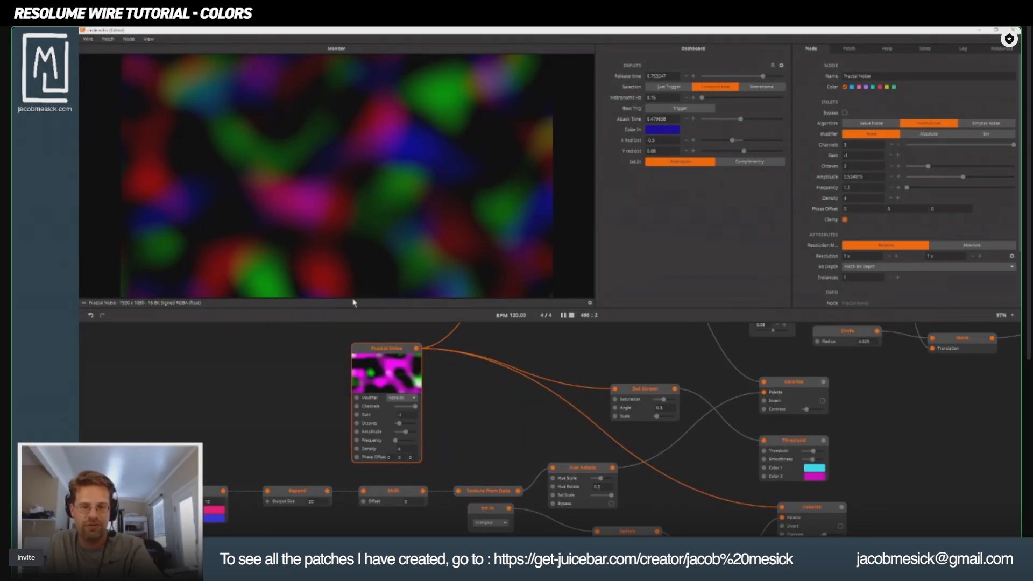
Preview the Dot Screen feeding Threshold, move it closer to Fractal Noise, and set Saturation to 1 and Scale to about 0.18.
{"action": "left_click", "coordinate": [631, 394]}
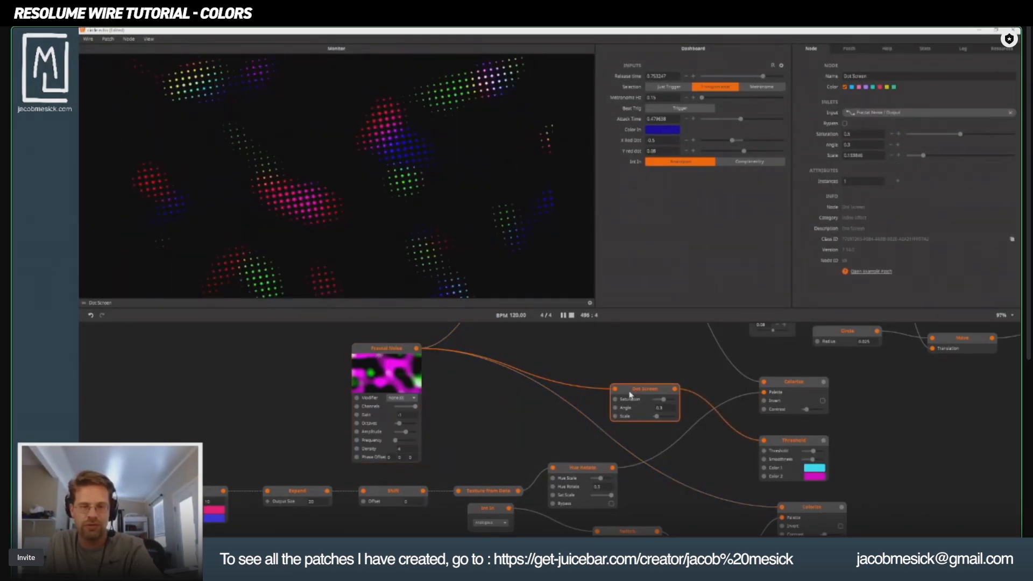
{"action": "left_click_drag", "start_coordinate": [648, 390], "coordinate": [601, 399]}
{"action": "left_click_drag", "start_coordinate": [672, 357], "coordinate": [518, 344]}
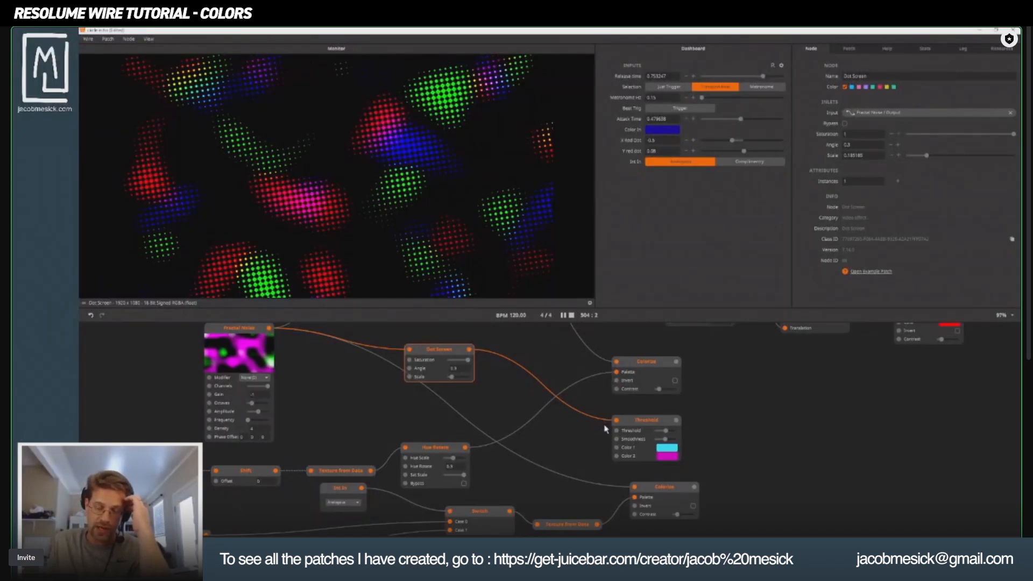
Preview the Threshold node, inspect its Color 2, and shift the hue of Color 1 from cyan to a bluer tone.
{"action": "left_click", "coordinate": [650, 424]}
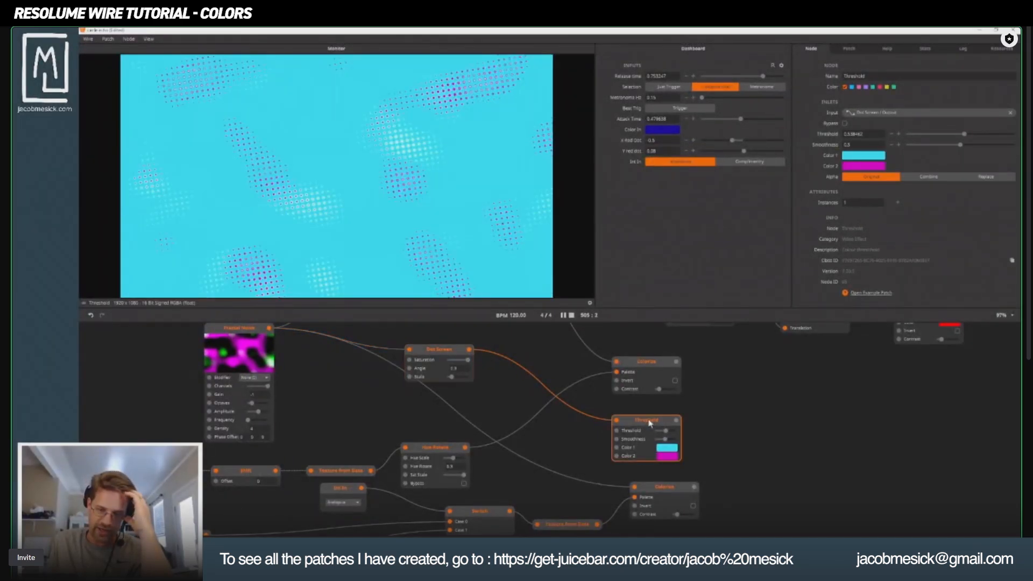
{"action": "left_click", "coordinate": [664, 457]}
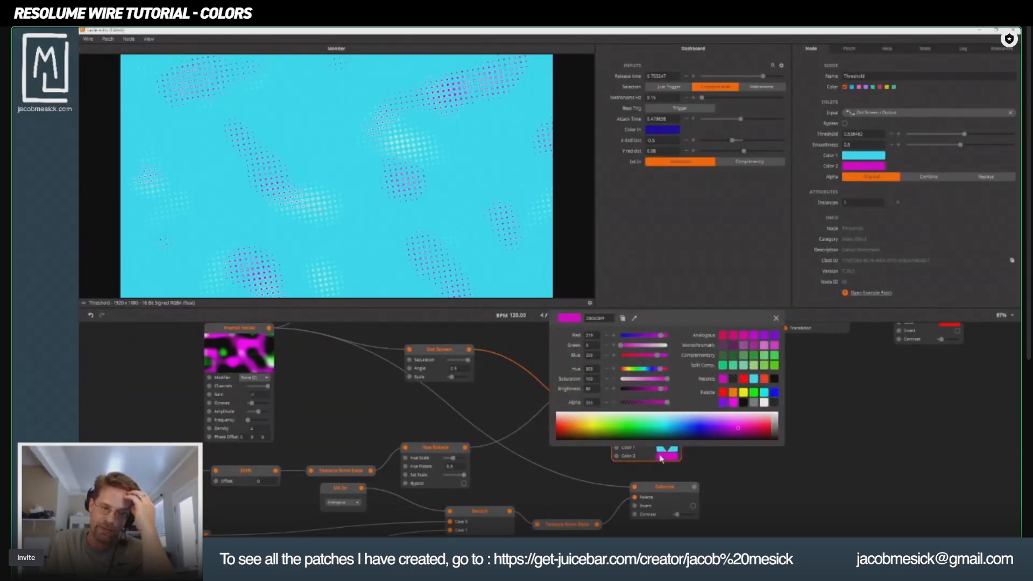
{"action": "left_click", "coordinate": [521, 343]}
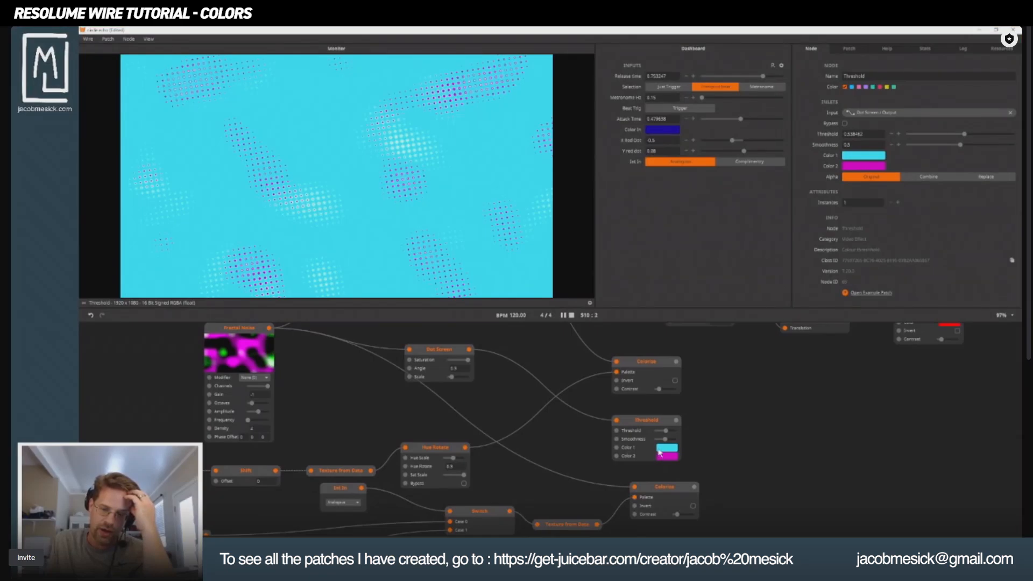
{"action": "left_click", "coordinate": [676, 457]}
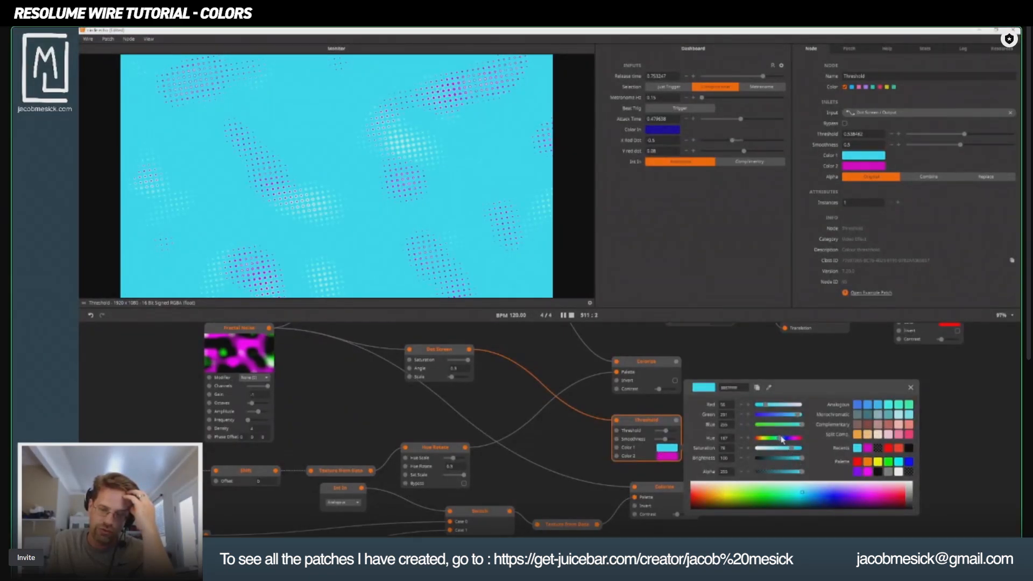
{"action": "left_click_drag", "start_coordinate": [782, 439], "coordinate": [782, 441]}
{"action": "left_click", "coordinate": [508, 412]}
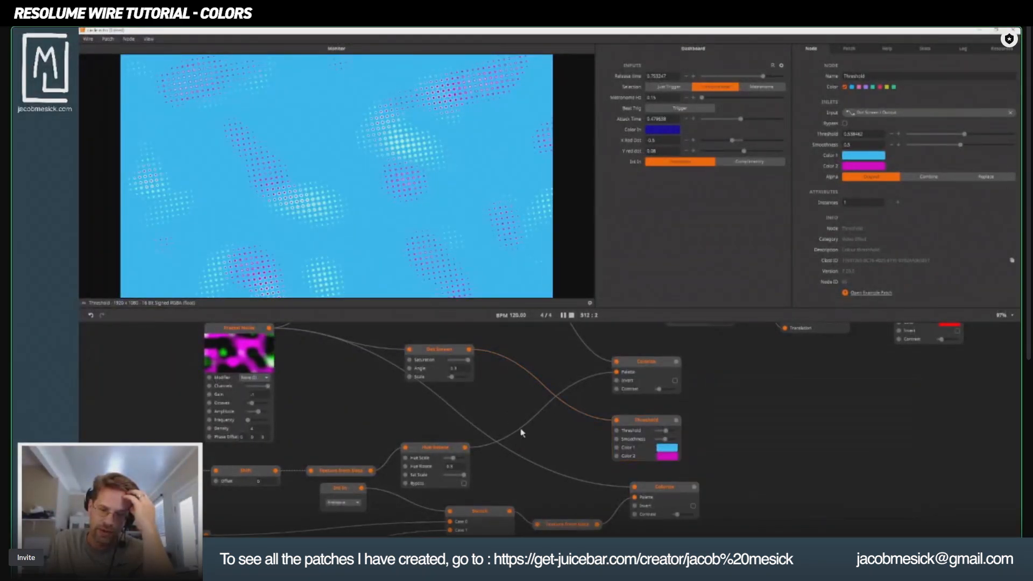
Move the Threshold node below the color nodes and connect the upper randomized HSB color node's output to its Color 1 inlet.
{"action": "scroll", "coordinate": [557, 383], "scroll_direction": "down", "scroll_amount": 1}
{"action": "scroll", "coordinate": [600, 461], "scroll_direction": "down", "scroll_amount": 3}
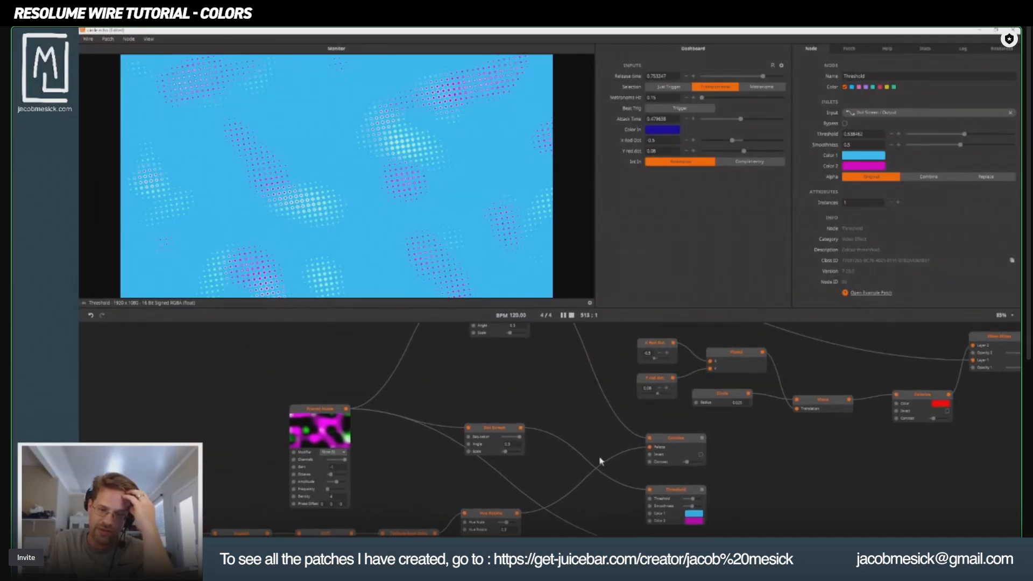
{"action": "scroll", "coordinate": [604, 486], "scroll_direction": "down", "scroll_amount": 1}
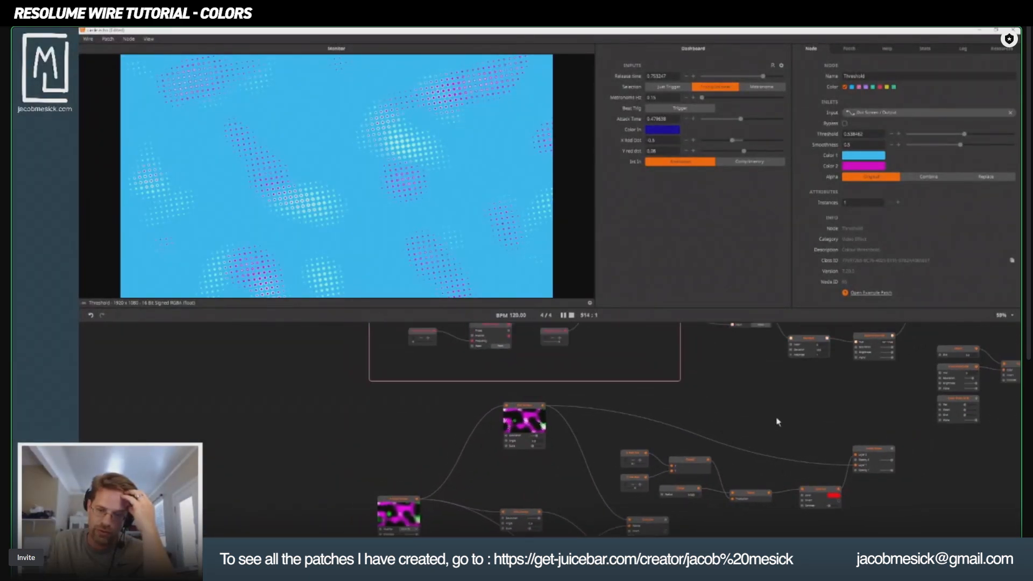
{"action": "left_click_drag", "start_coordinate": [778, 421], "coordinate": [462, 485]}
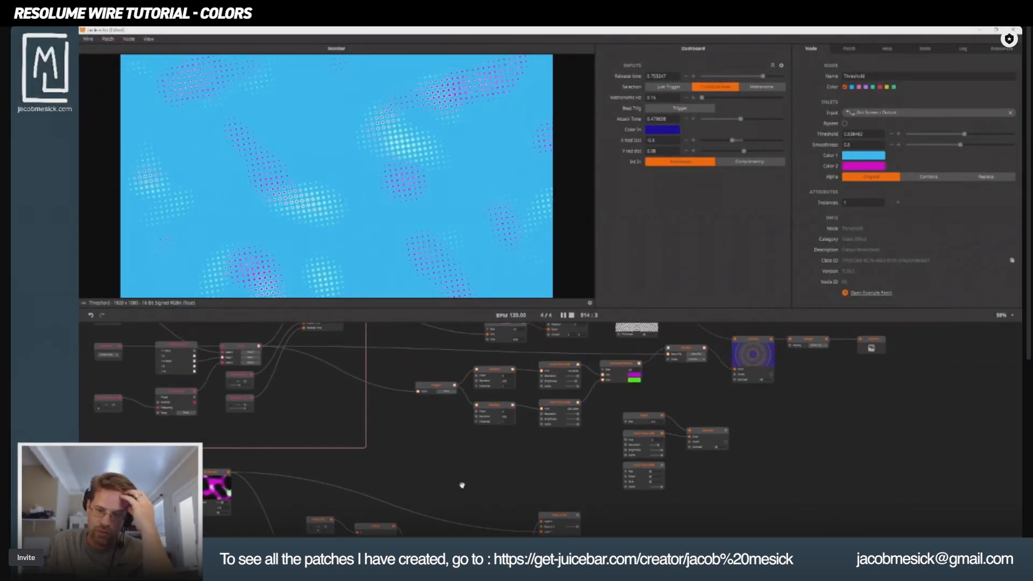
{"action": "left_click", "coordinate": [496, 371]}
{"action": "scroll", "coordinate": [498, 387], "scroll_direction": "down", "scroll_amount": 3}
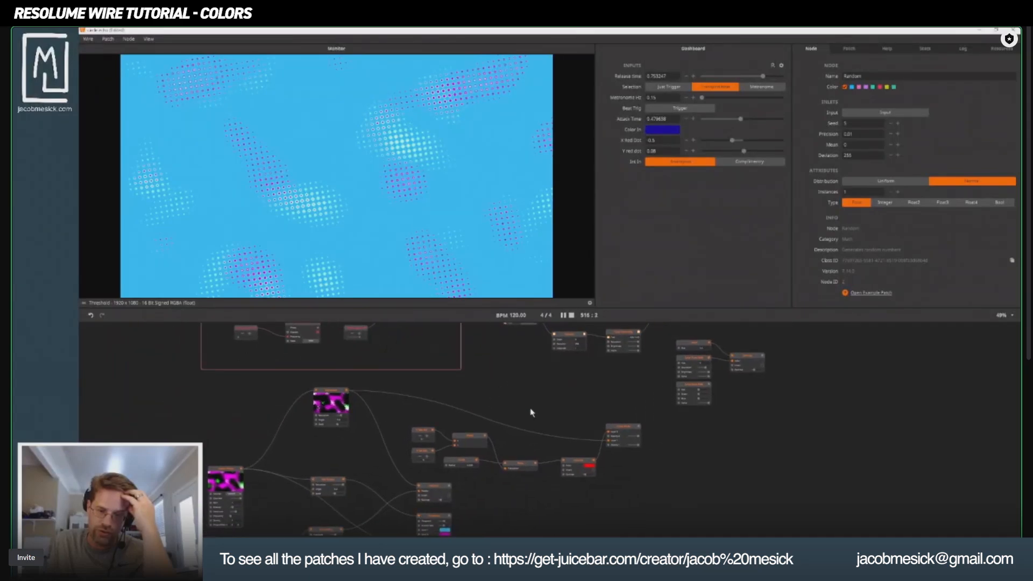
{"action": "left_click_drag", "start_coordinate": [436, 519], "coordinate": [681, 552]}
{"action": "left_click_drag", "start_coordinate": [640, 452], "coordinate": [607, 422]}
{"action": "scroll", "coordinate": [583, 402], "scroll_direction": "down", "scroll_amount": 1}
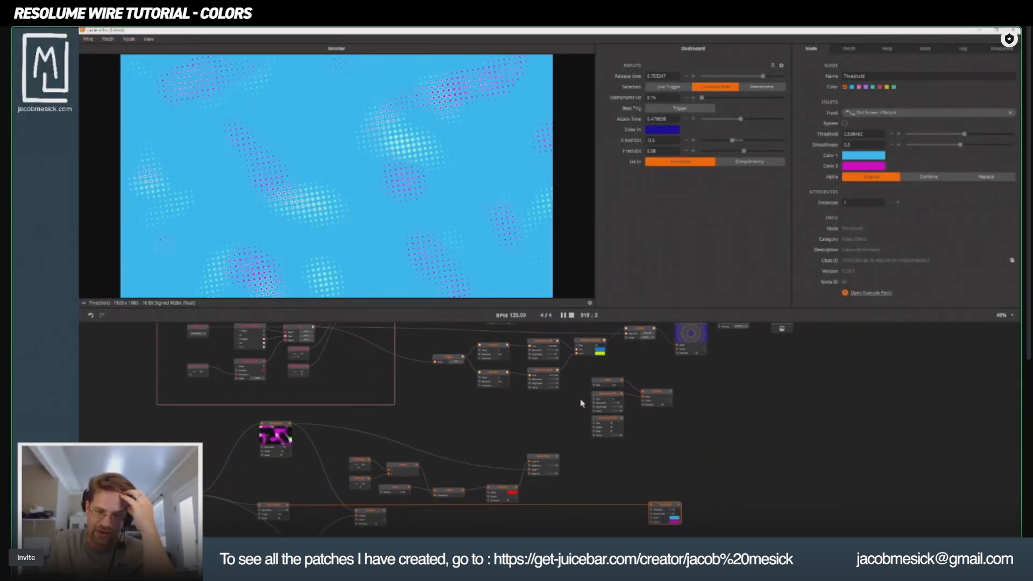
{"action": "mouse_move", "coordinate": [558, 345]}
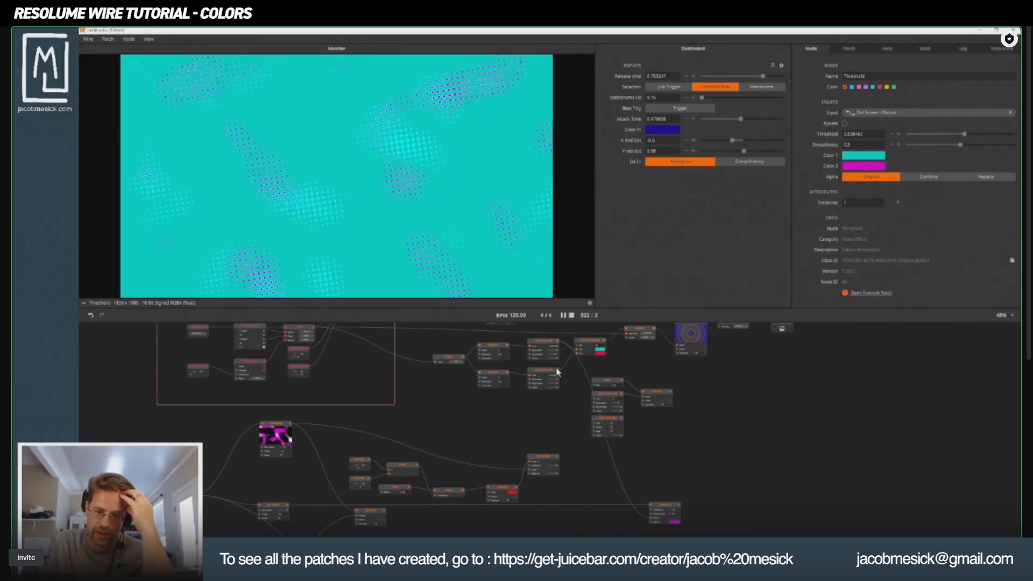
Connect the lower randomized HSB color node to Threshold's Color 2, and set Threshold to about 0.28 and Smoothness to about 0.37.
{"action": "scroll", "coordinate": [652, 522], "scroll_direction": "up", "scroll_amount": 5}
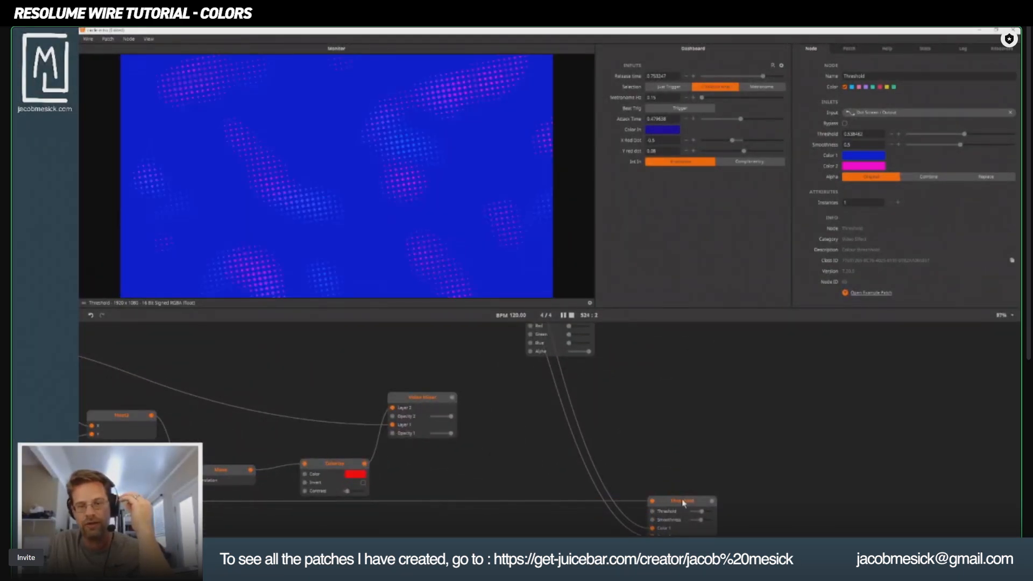
{"action": "left_click_drag", "start_coordinate": [685, 502], "coordinate": [539, 512]}
{"action": "left_click_drag", "start_coordinate": [282, 440], "coordinate": [478, 470]}
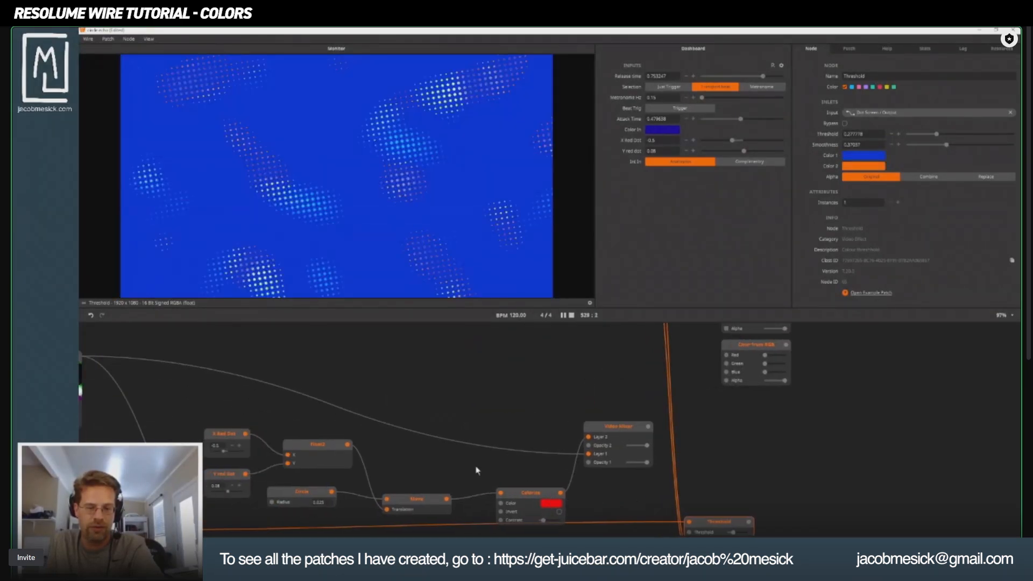
Preview the Dot Screen feeding Threshold and set its Saturation to 1 and its Scale to about 0.28.
{"action": "left_click_drag", "start_coordinate": [420, 453], "coordinate": [533, 365]}
{"action": "left_click_drag", "start_coordinate": [218, 409], "coordinate": [383, 412]}
{"action": "left_click", "coordinate": [308, 454]}
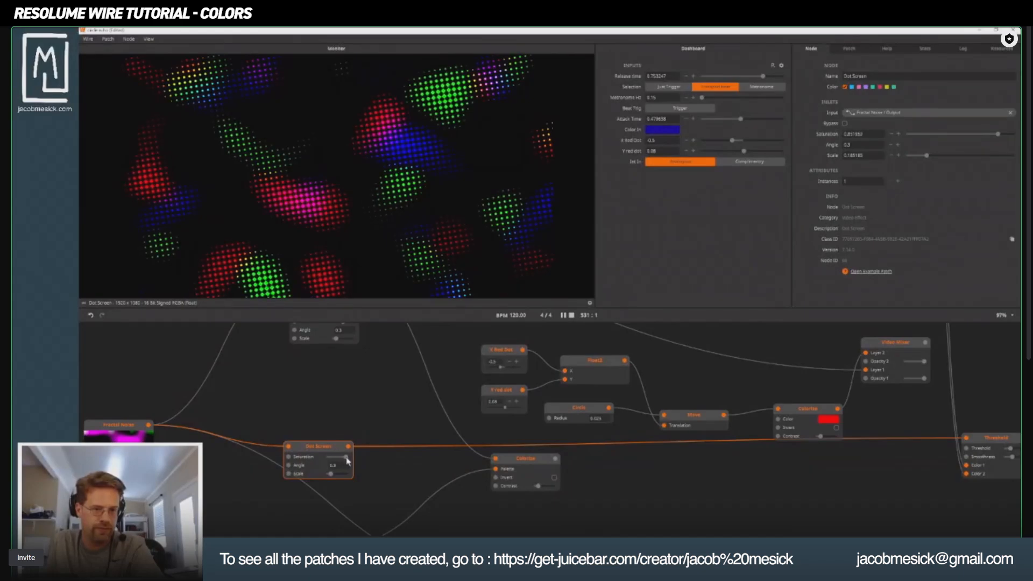
{"action": "left_click_drag", "start_coordinate": [332, 474], "coordinate": [334, 474]}
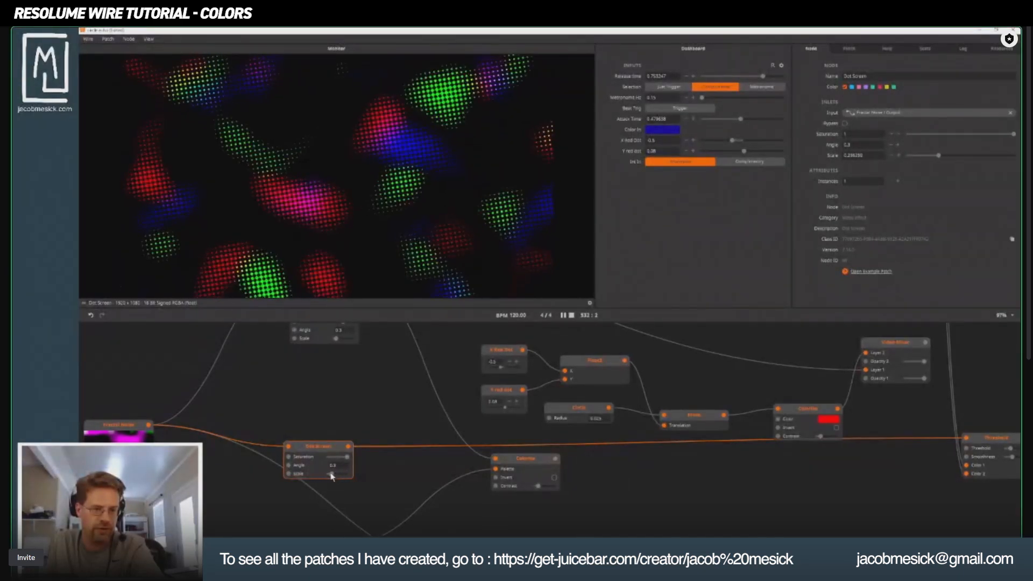
Preview the Fractal Noise node and set its Gain to 4.5.
{"action": "left_click_drag", "start_coordinate": [209, 422], "coordinate": [503, 353]}
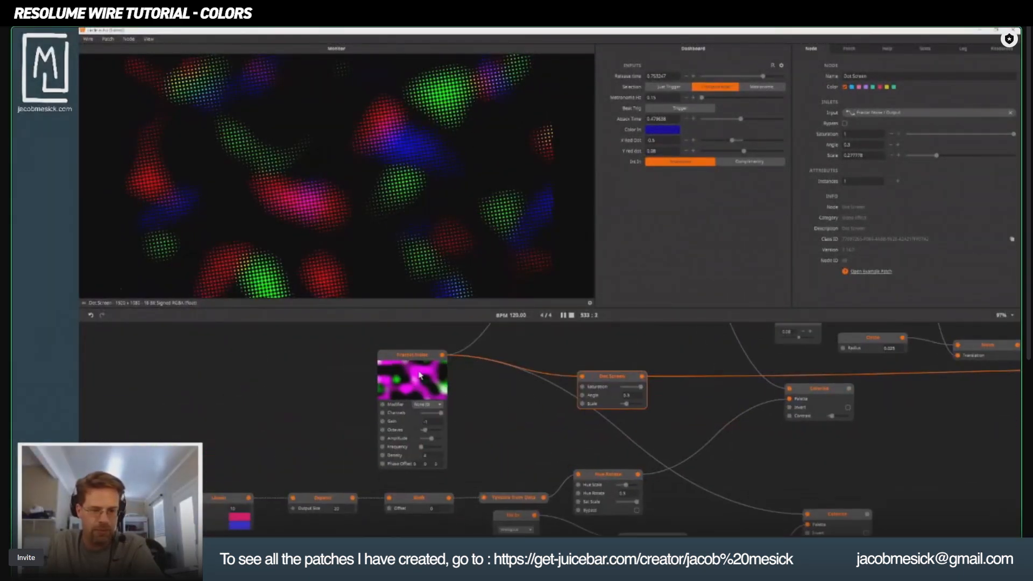
{"action": "left_click", "coordinate": [420, 359]}
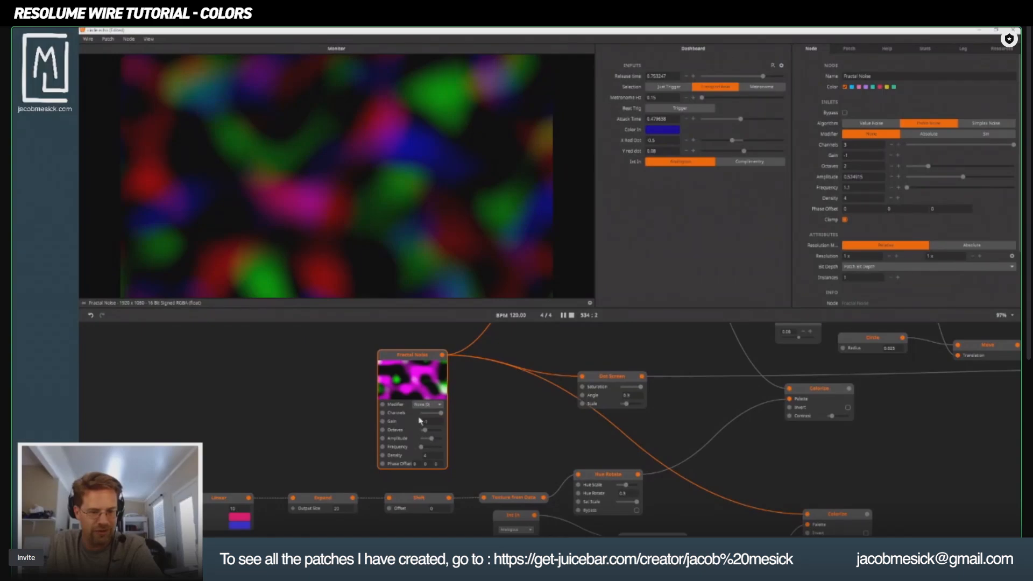
{"action": "left_click_drag", "start_coordinate": [421, 421], "coordinate": [396, 215]}
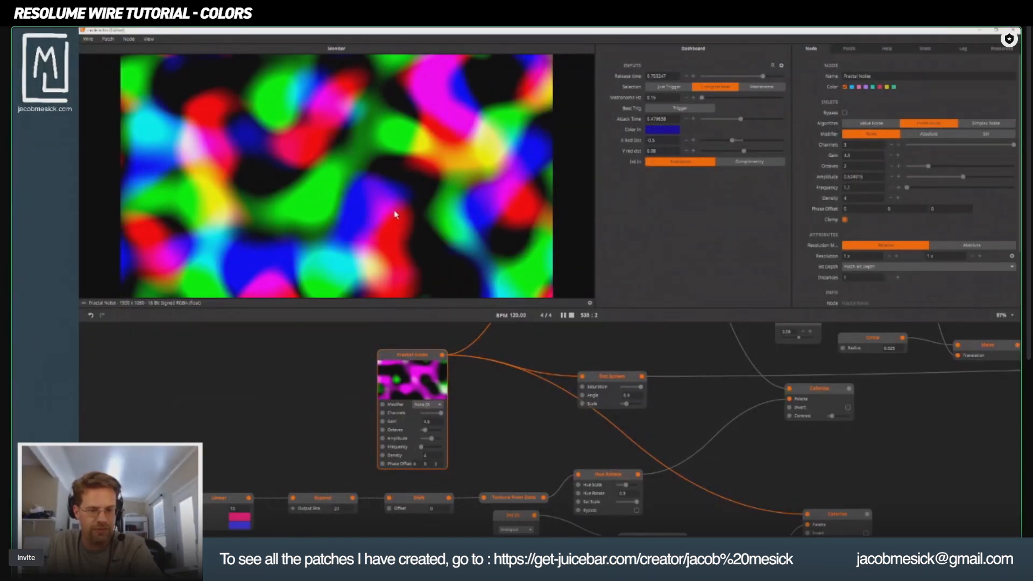
Check the Dot Screen output, and set the Threshold node's Threshold to about 0.61 and Smoothness to 1.
{"action": "left_click_drag", "start_coordinate": [733, 402], "coordinate": [464, 448]}
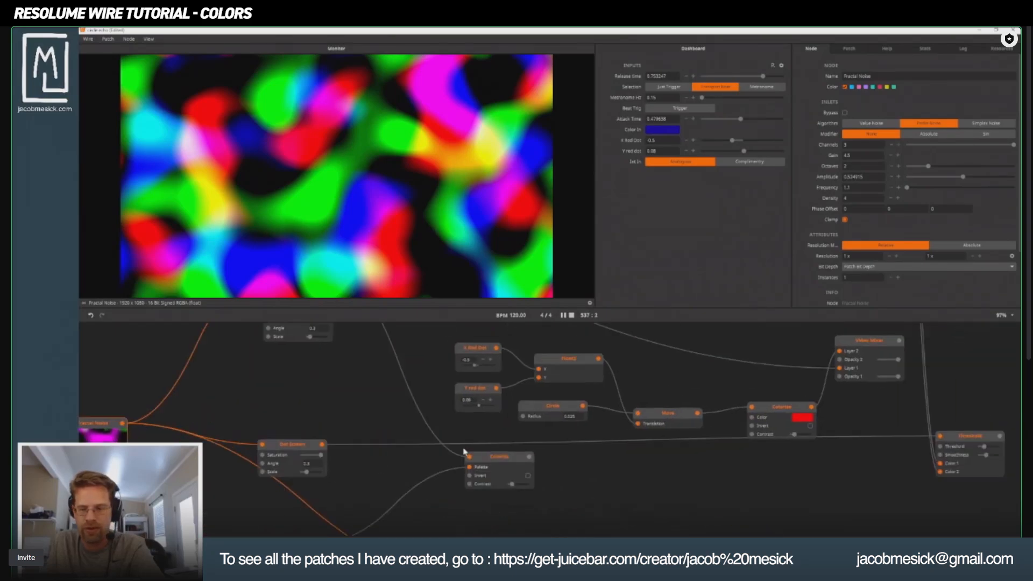
{"action": "left_click", "coordinate": [296, 452]}
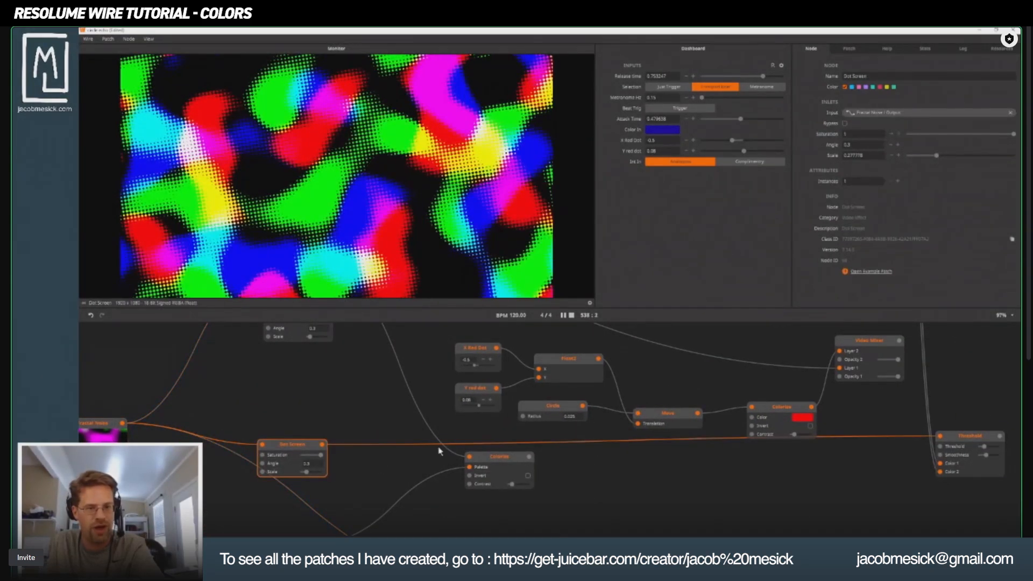
{"action": "left_click_drag", "start_coordinate": [797, 452], "coordinate": [460, 477]}
{"action": "left_click", "coordinate": [622, 466]}
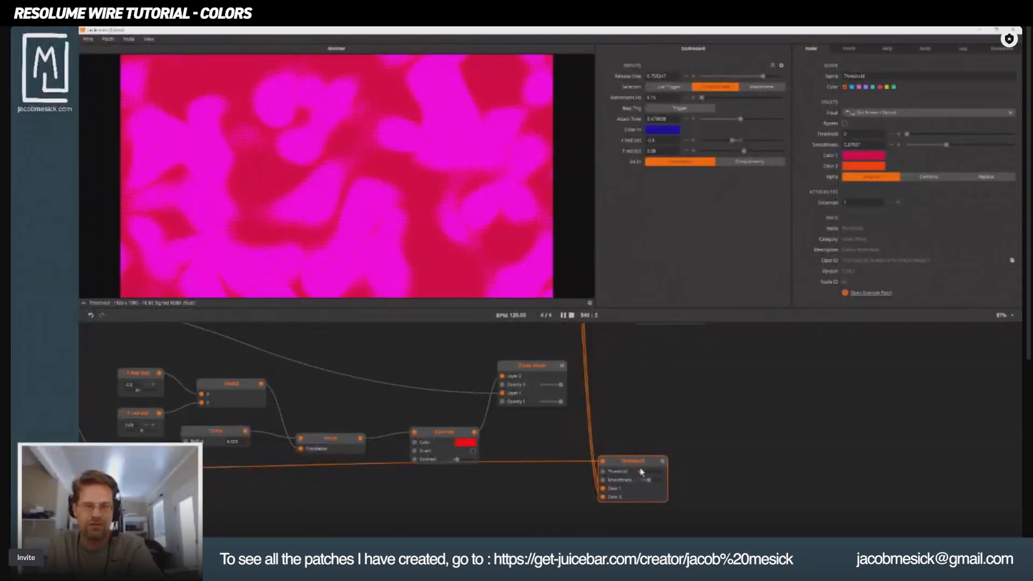
{"action": "mouse_move", "coordinate": [646, 472]}
{"action": "left_mouse_down"}
{"action": "mouse_move", "coordinate": [675, 487]}
{"action": "mouse_move", "coordinate": [654, 473]}
{"action": "left_mouse_up"}
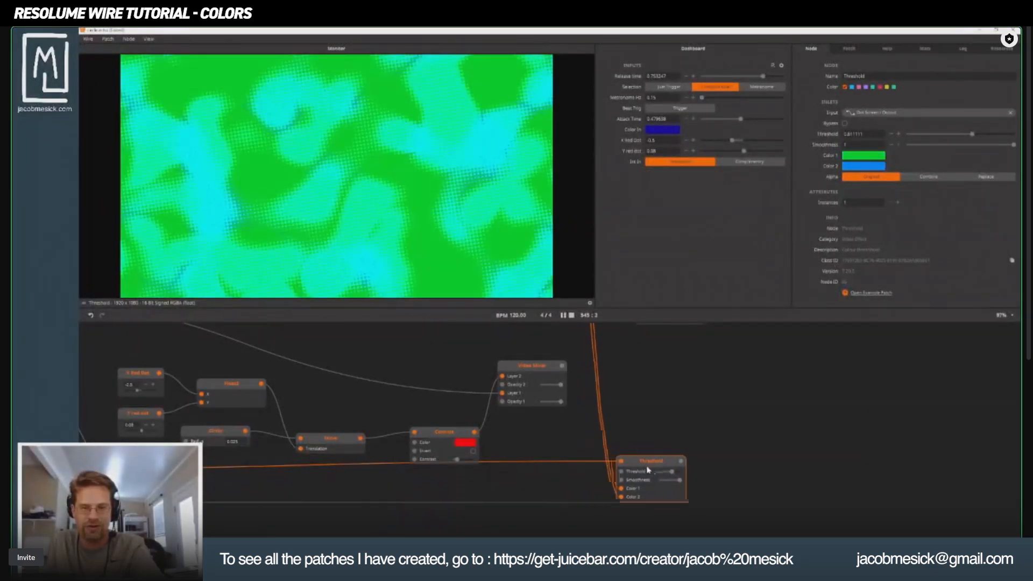
Lower the Saturation of the Dot Screen feeding the Threshold node while keeping the Threshold preview in view.
{"action": "left_click_drag", "start_coordinate": [357, 487], "coordinate": [601, 410]}
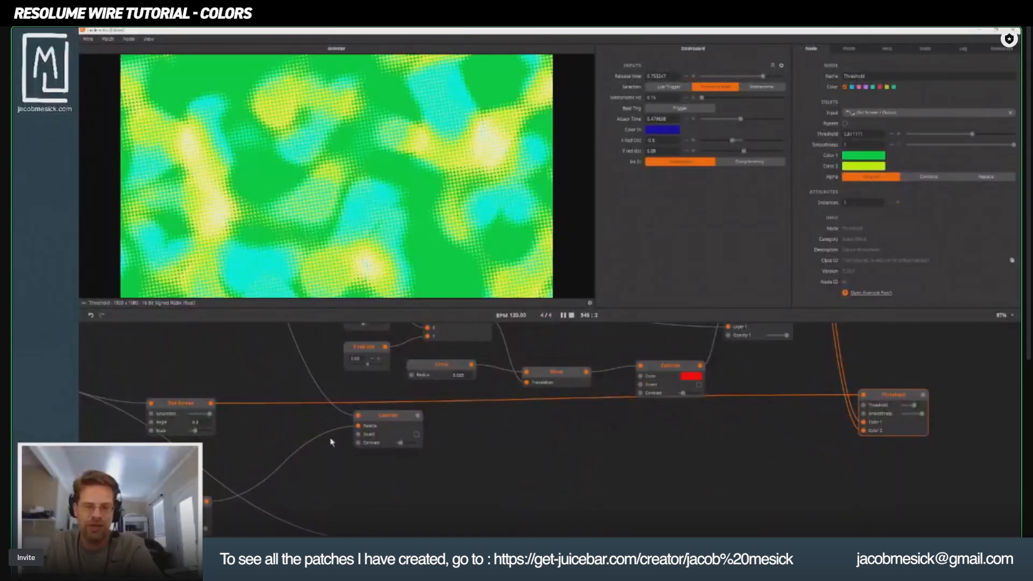
{"action": "left_click_drag", "start_coordinate": [209, 418], "coordinate": [474, 443]}
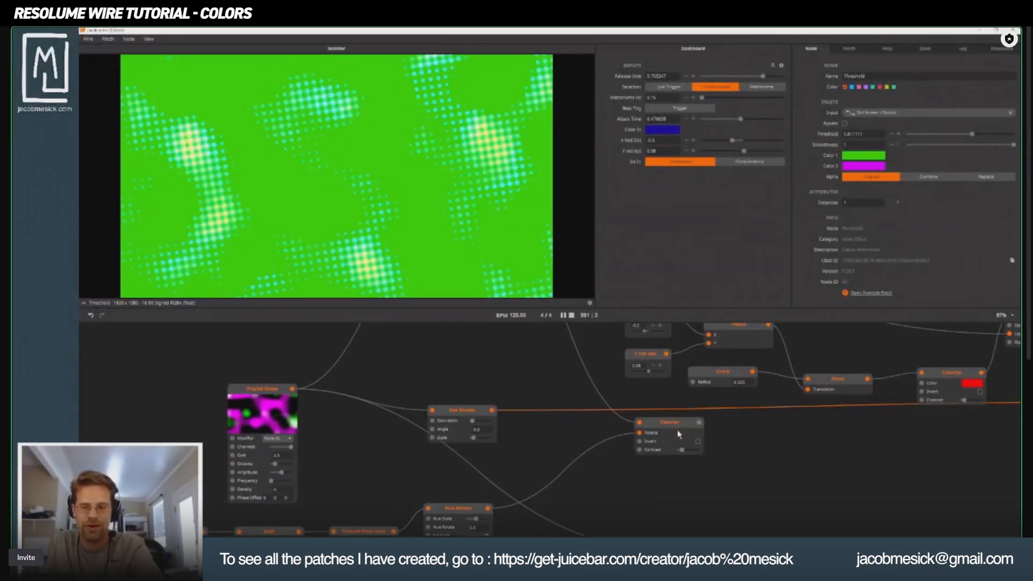
Preview the Colorize node that takes its palette from Hue Rotate and trace its palette chain back.
{"action": "left_click_drag", "start_coordinate": [534, 478], "coordinate": [653, 412]}
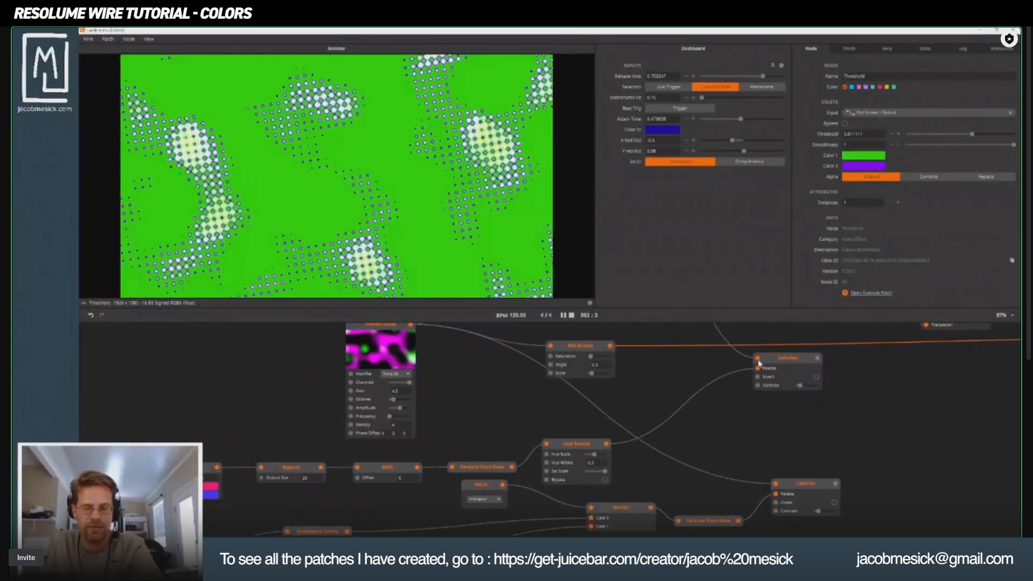
{"action": "left_click", "coordinate": [786, 362]}
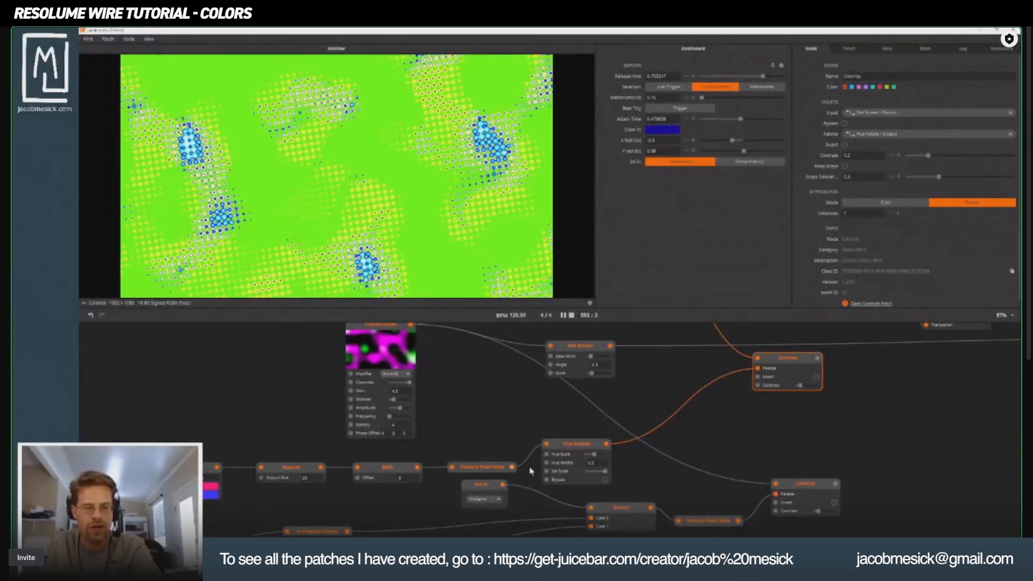
{"action": "left_click_drag", "start_coordinate": [530, 472], "coordinate": [617, 443]}
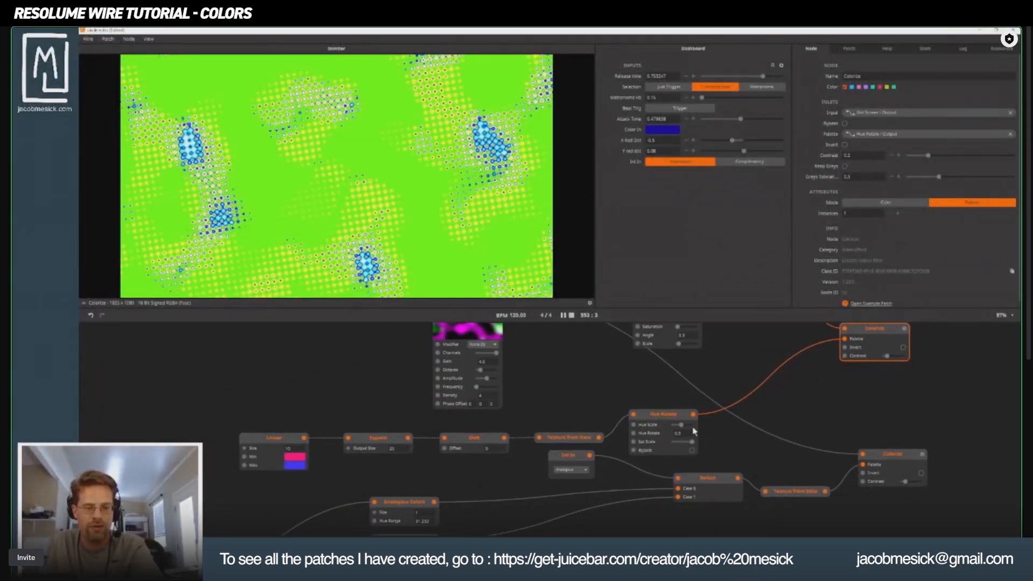
Move the Linear color node up and away from the palette chain and inspect its list of output colors.
{"action": "left_click", "coordinate": [274, 445]}
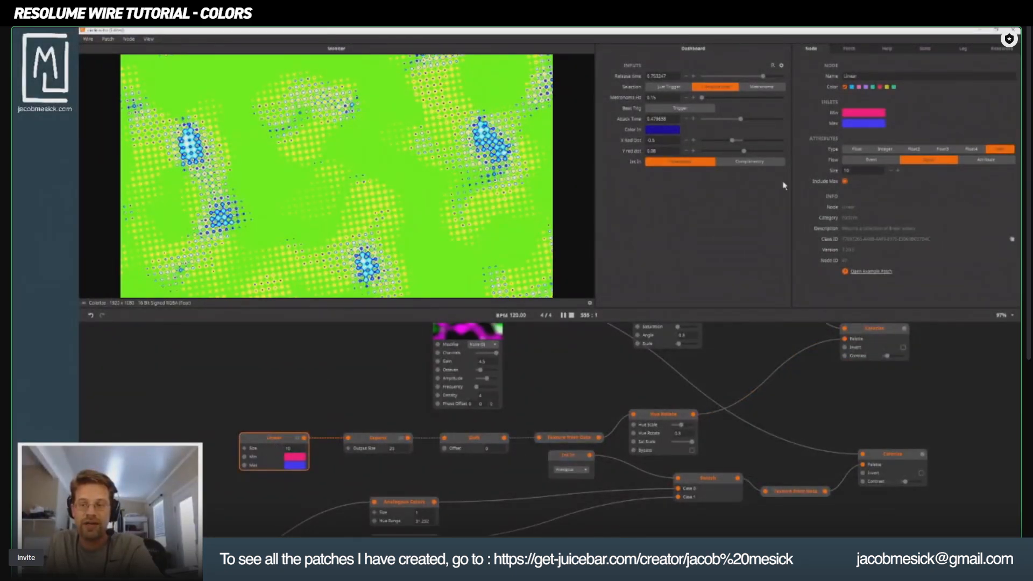
{"action": "left_click_drag", "start_coordinate": [261, 445], "coordinate": [160, 392]}
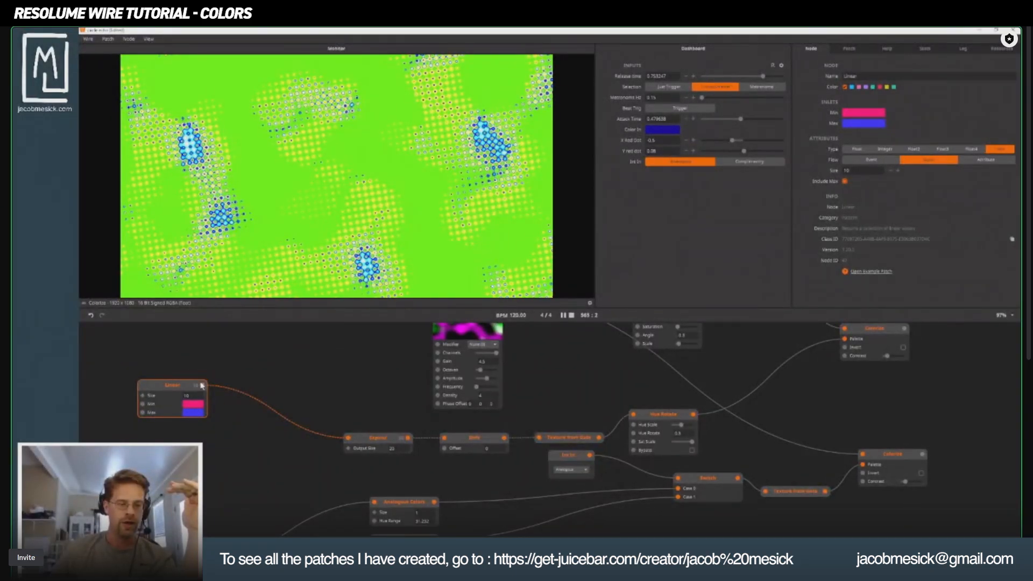
{"action": "mouse_move", "coordinate": [203, 385]}
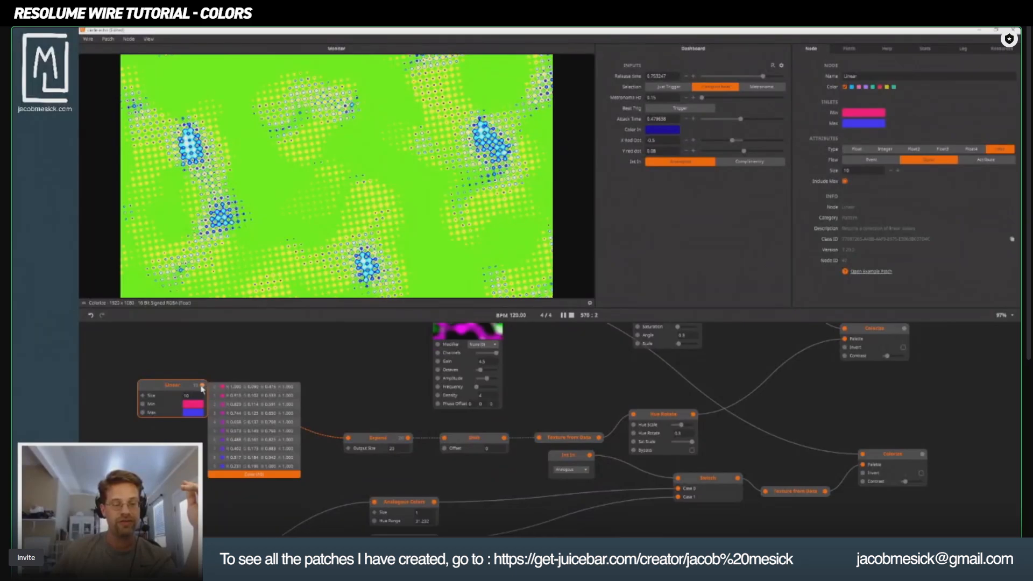
Move the Expand node beside the Linear node and inspect its output colors.
{"action": "left_click_drag", "start_coordinate": [360, 448], "coordinate": [252, 390]}
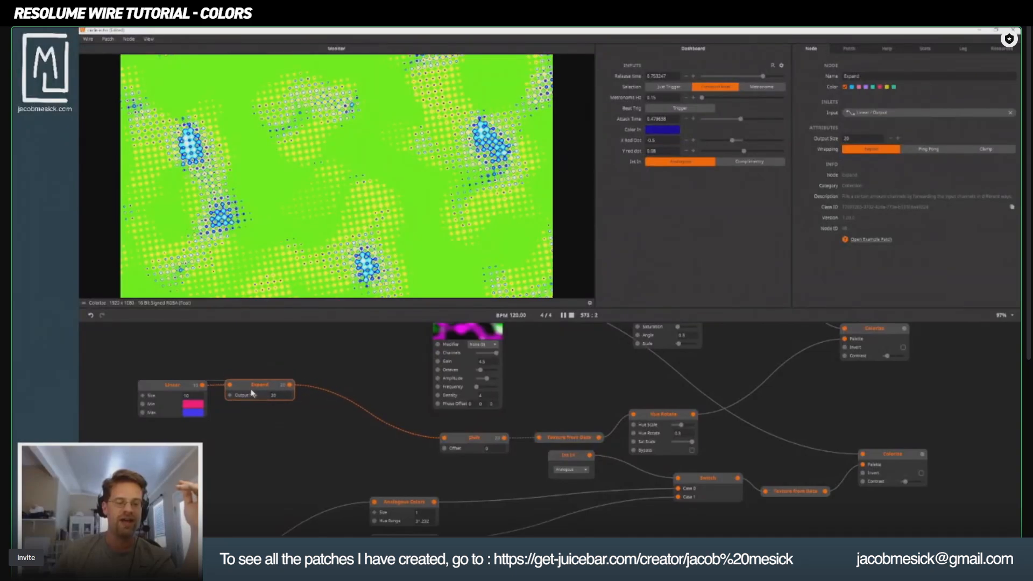
{"action": "mouse_move", "coordinate": [291, 387]}
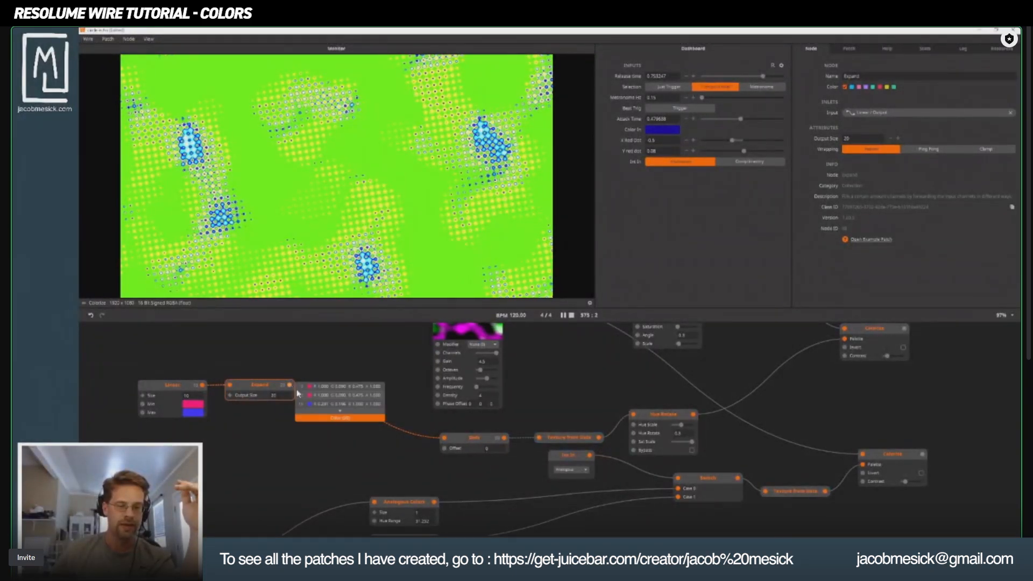
{"action": "scroll", "coordinate": [323, 484], "scroll_direction": "down", "scroll_amount": 2}
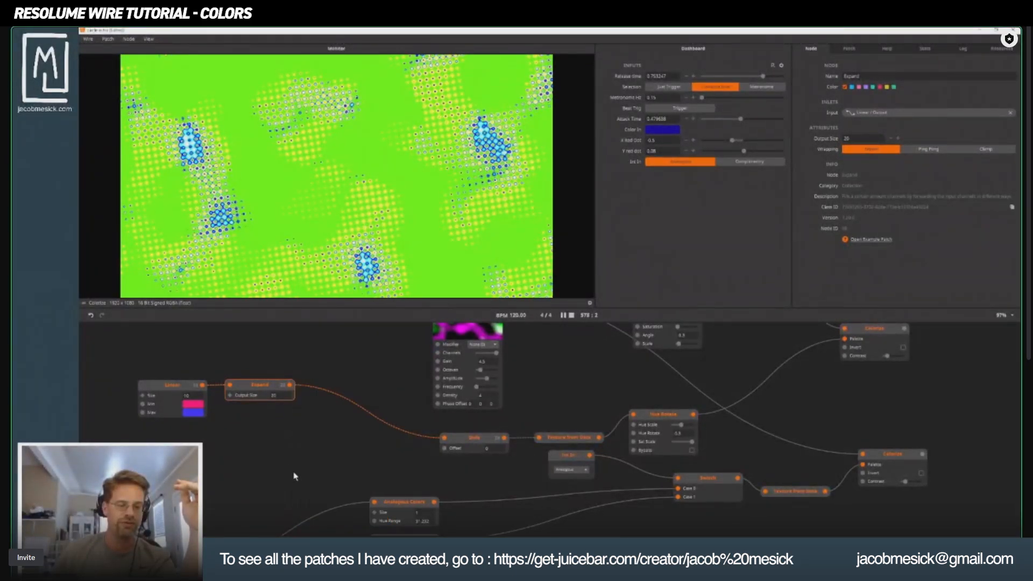
{"action": "mouse_move", "coordinate": [336, 413]}
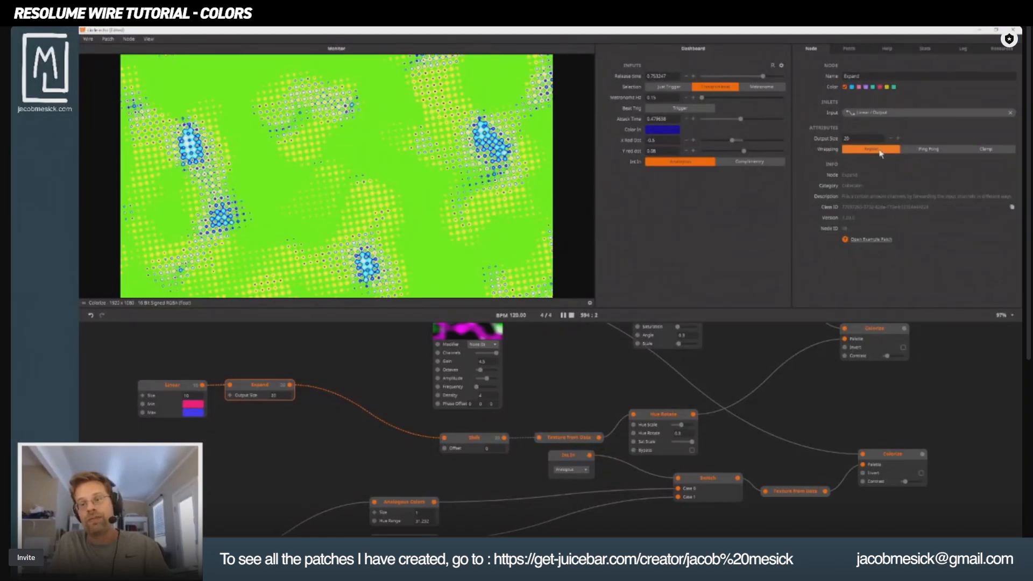
Set the Expand node's Wrapping to Ping Pong and open the full list of its output colors.
{"action": "left_click", "coordinate": [928, 151]}
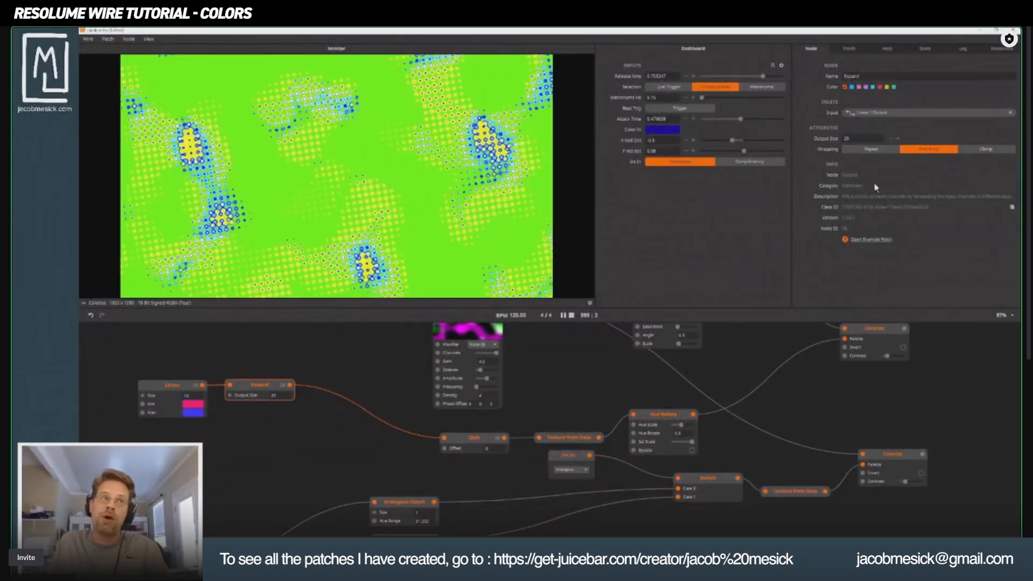
{"action": "mouse_move", "coordinate": [290, 385]}
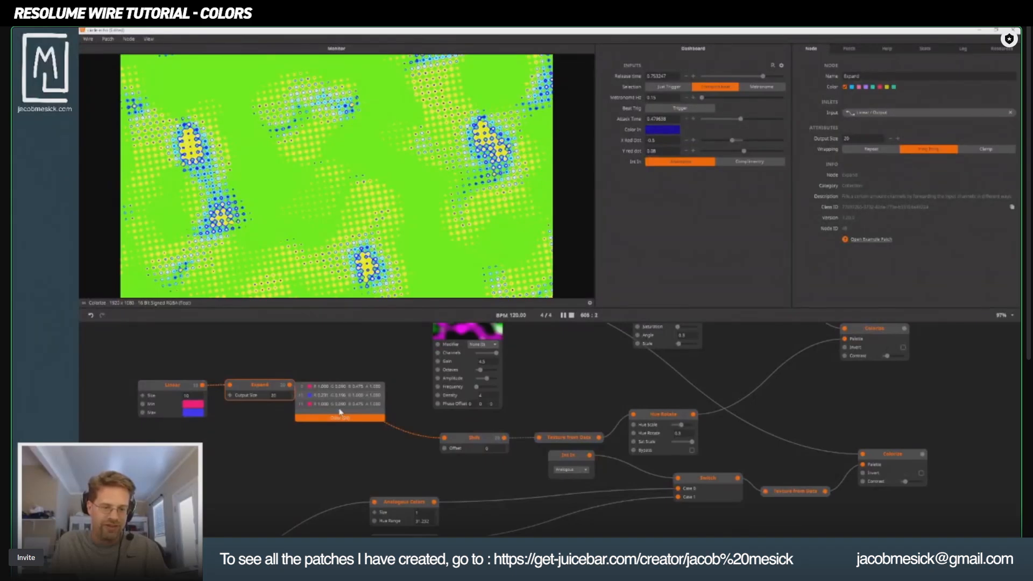
{"action": "left_click", "coordinate": [340, 412]}
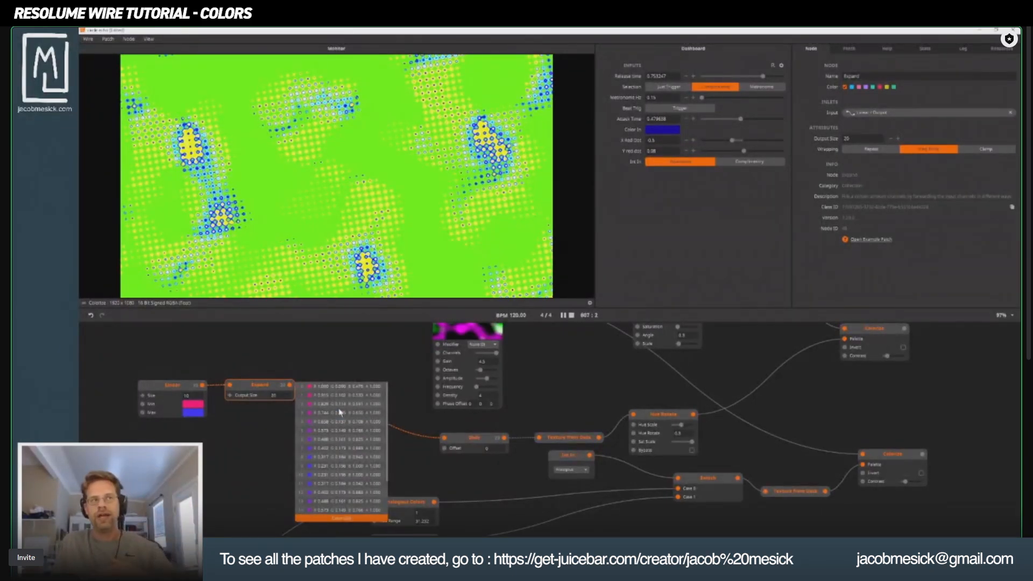
Examine the Shift, Colorize and Hue Rotate nodes along the palette chain.
{"action": "left_click", "coordinate": [472, 443]}
{"action": "scroll", "coordinate": [538, 398], "scroll_direction": "right", "scroll_amount": 5}
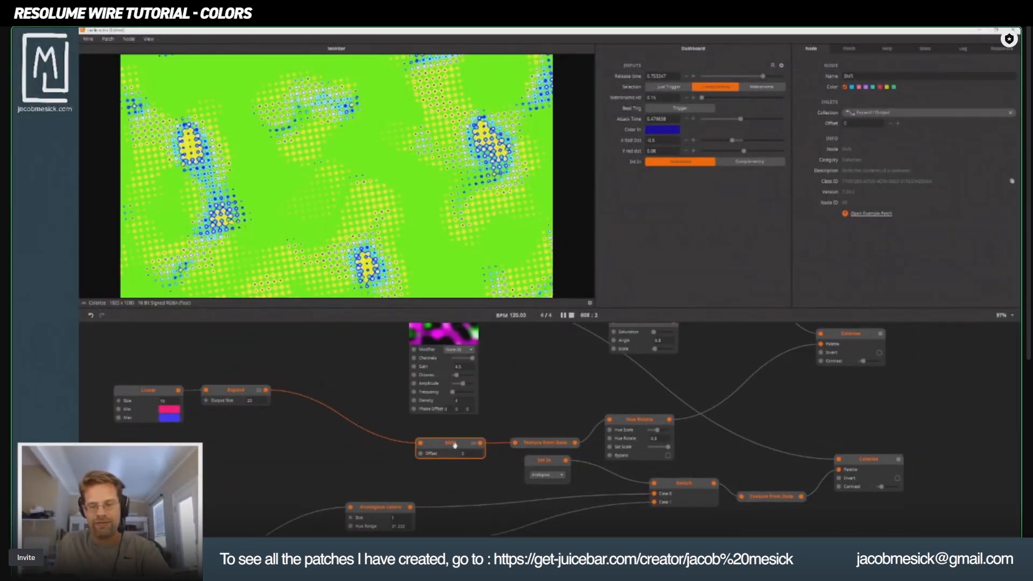
{"action": "left_click", "coordinate": [655, 369]}
{"action": "scroll", "coordinate": [654, 369], "scroll_direction": "up", "scroll_amount": 2}
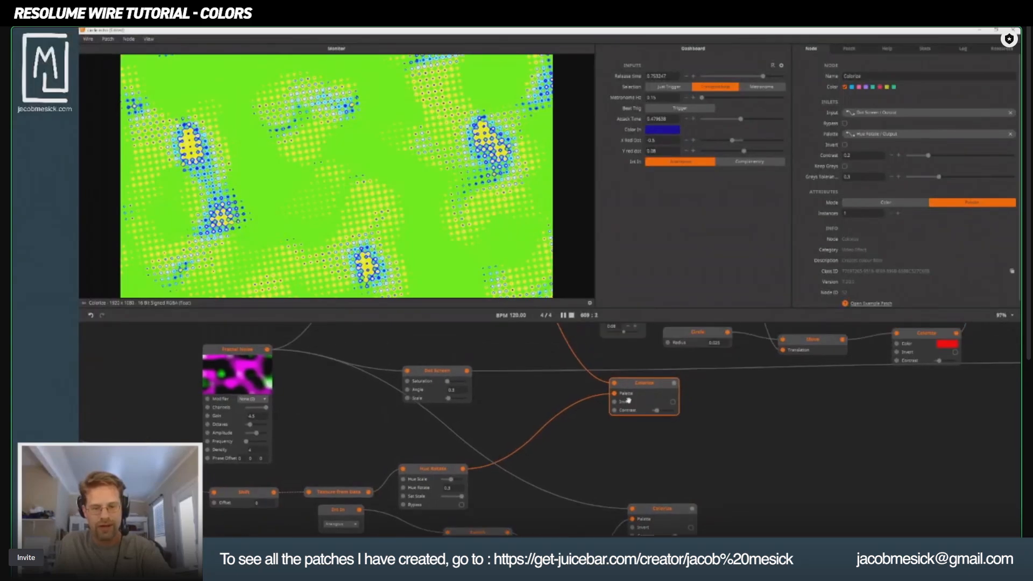
{"action": "left_click", "coordinate": [447, 471]}
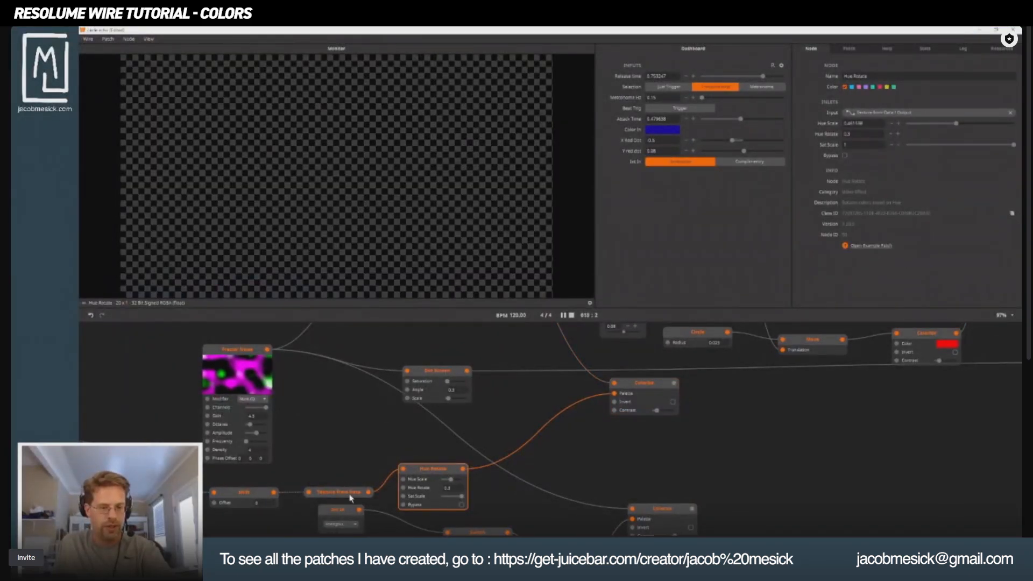
Disconnect the Dot Screen from the Input of the palette Colorize node and connect the Fractal Noise output there instead.
{"action": "left_click", "coordinate": [642, 393]}
{"action": "scroll", "coordinate": [641, 393], "scroll_direction": "up", "scroll_amount": 3}
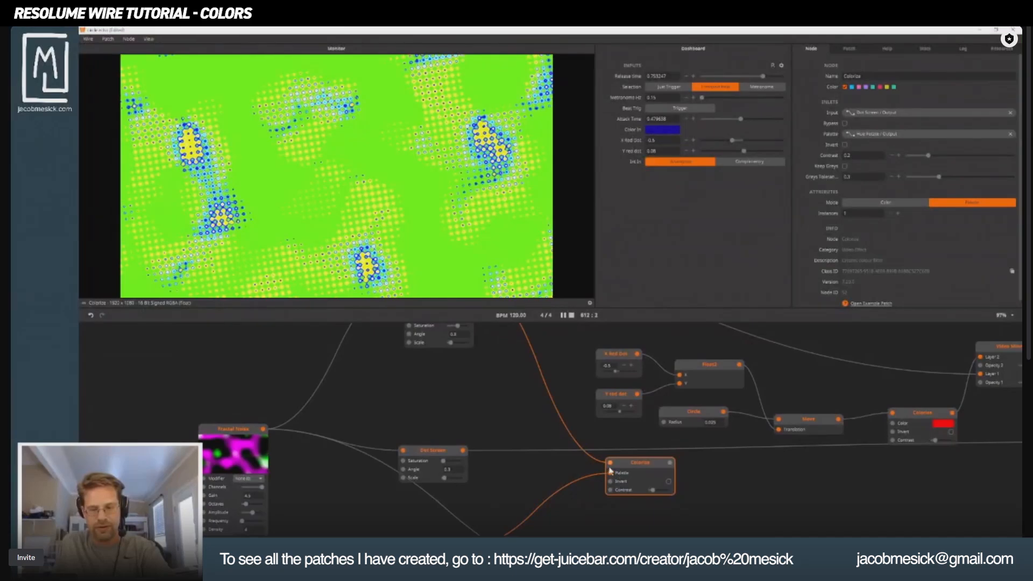
{"action": "left_click_drag", "start_coordinate": [612, 473], "coordinate": [574, 445]}
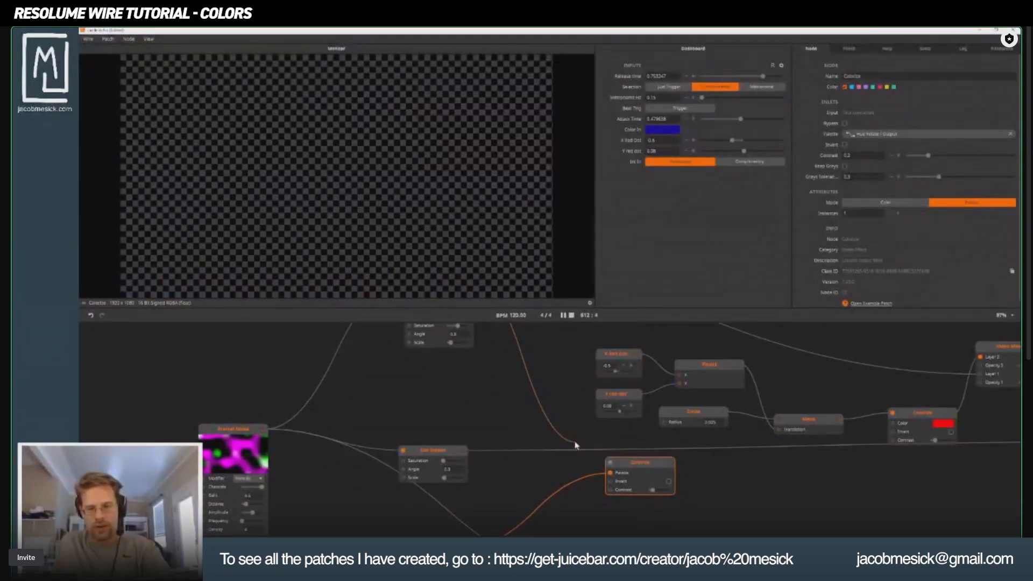
{"action": "left_click_drag", "start_coordinate": [490, 407], "coordinate": [410, 377]}
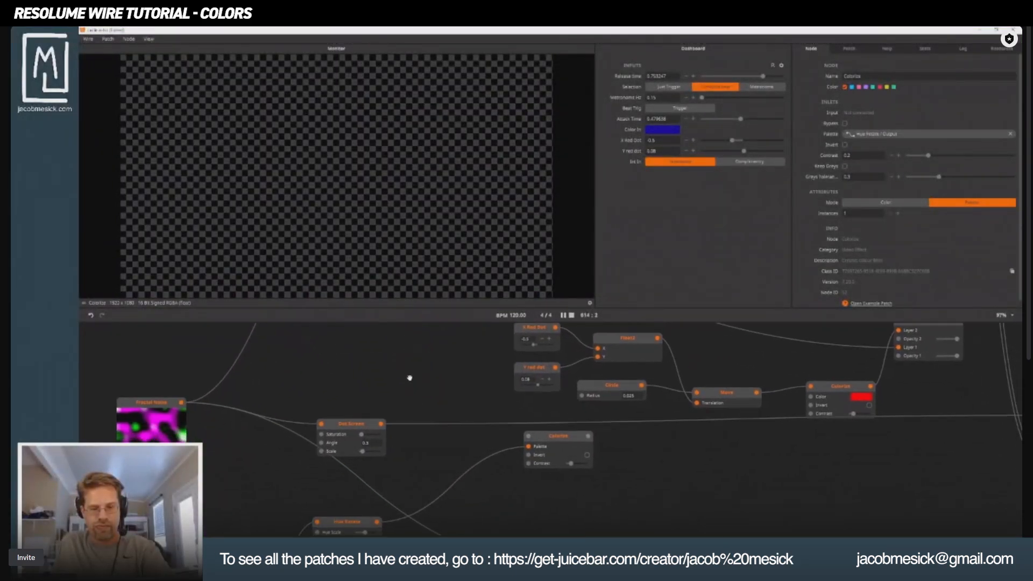
{"action": "left_click_drag", "start_coordinate": [558, 438], "coordinate": [535, 423]}
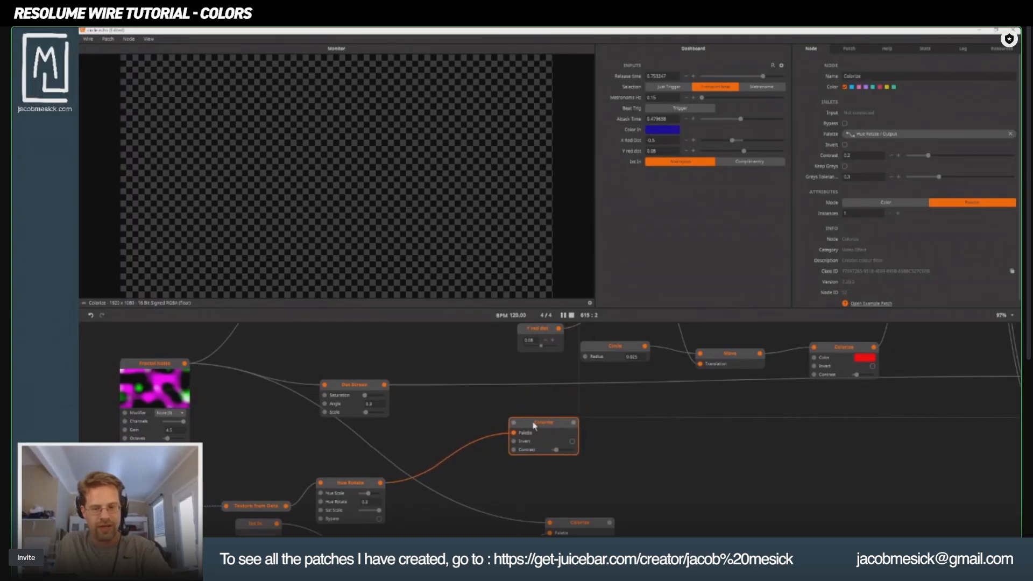
{"action": "left_click_drag", "start_coordinate": [185, 364], "coordinate": [507, 427]}
{"action": "left_click", "coordinate": [462, 394]}
{"action": "left_click_drag", "start_coordinate": [186, 365], "coordinate": [512, 424]}
Connect the Texture from Data output directly to the Colorize node's Palette inlet, replacing the Hue Rotate connection.
{"action": "left_click_drag", "start_coordinate": [351, 487], "coordinate": [518, 420]}
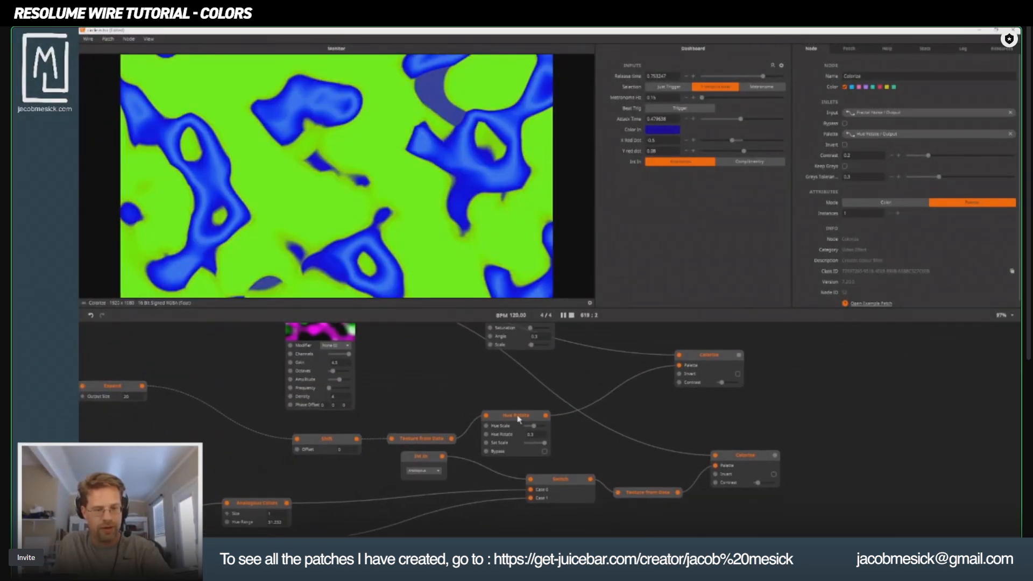
{"action": "left_click_drag", "start_coordinate": [451, 438], "coordinate": [679, 365]}
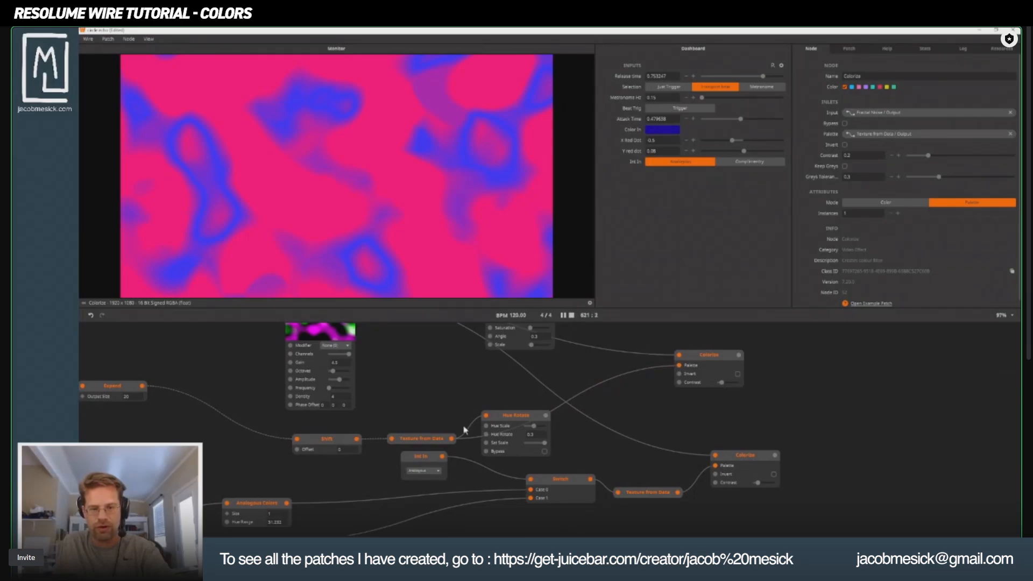
Move the Hue Rotate node farther from Texture from Data, and line up the Linear, Expand and Shift nodes in one row with it.
{"action": "left_click", "coordinate": [507, 419]}
{"action": "left_click_drag", "start_coordinate": [507, 419], "coordinate": [589, 421]}
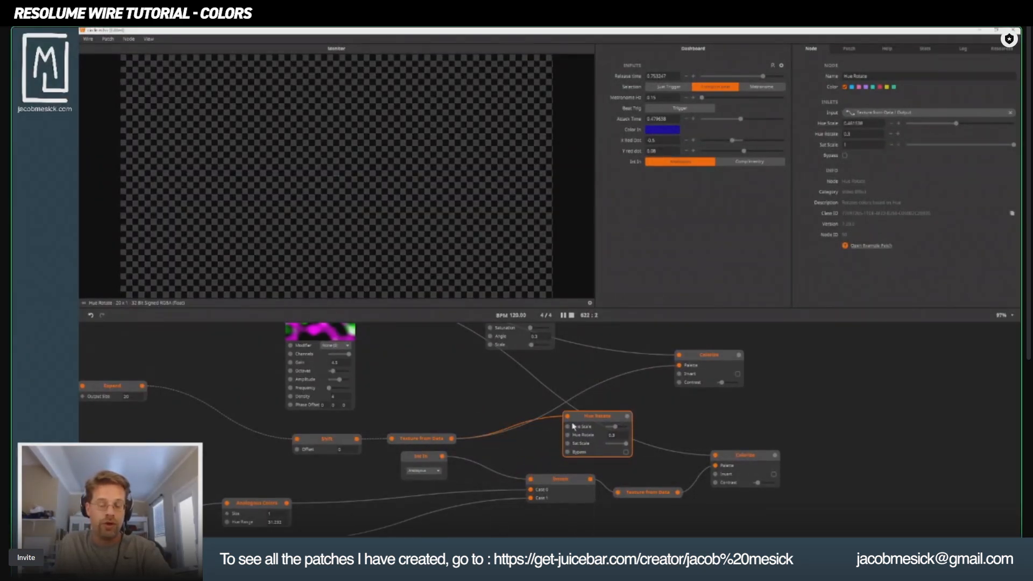
{"action": "left_click_drag", "start_coordinate": [328, 425], "coordinate": [617, 412]}
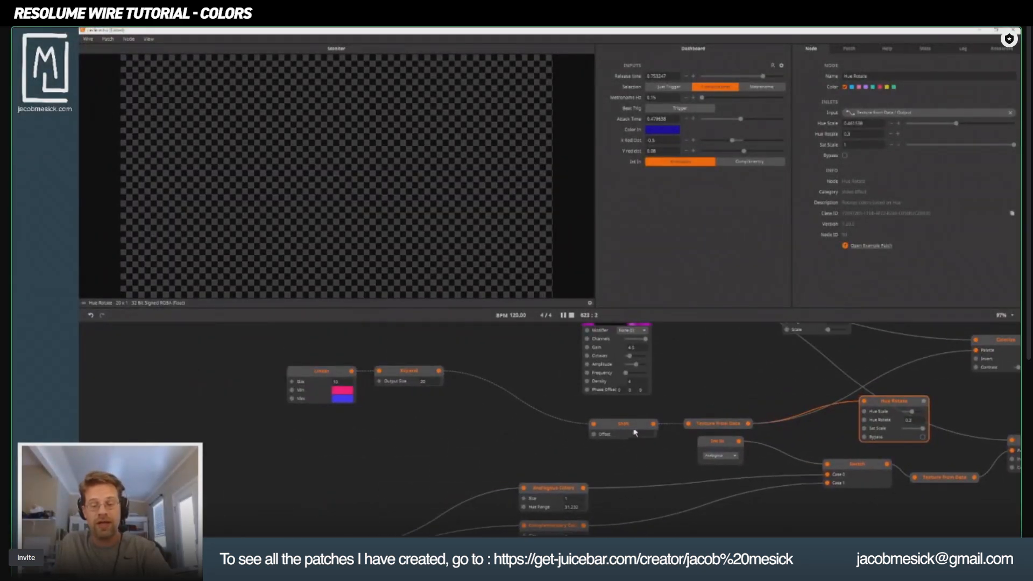
{"action": "left_click", "coordinate": [626, 425]}
{"action": "left_click_drag", "start_coordinate": [245, 340], "coordinate": [412, 426]}
{"action": "left_click_drag", "start_coordinate": [401, 371], "coordinate": [331, 510]}
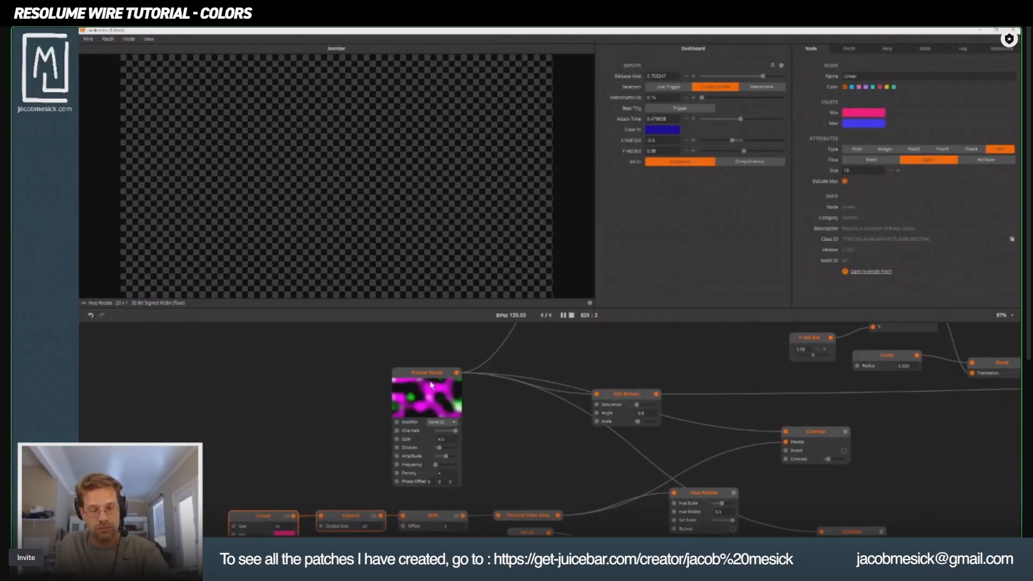
Move the Fractal Noise node away from the palette chain, and shift the Linear-to-Texture from Data chain closer to the Colorize node.
{"action": "left_click_drag", "start_coordinate": [430, 385], "coordinate": [354, 346]}
{"action": "left_click_drag", "start_coordinate": [493, 458], "coordinate": [374, 432]}
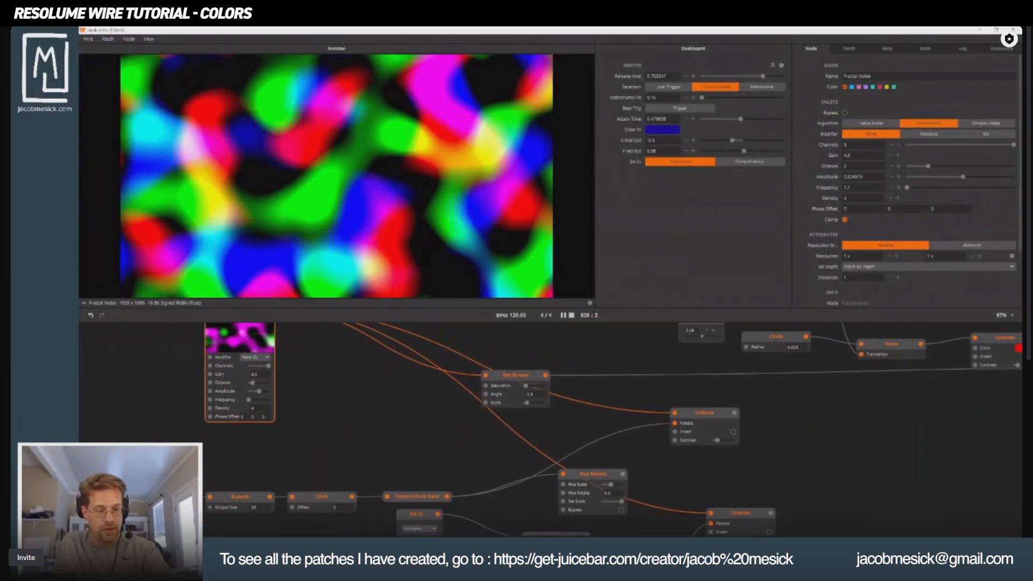
{"action": "left_click_drag", "start_coordinate": [113, 470], "coordinate": [472, 444]}
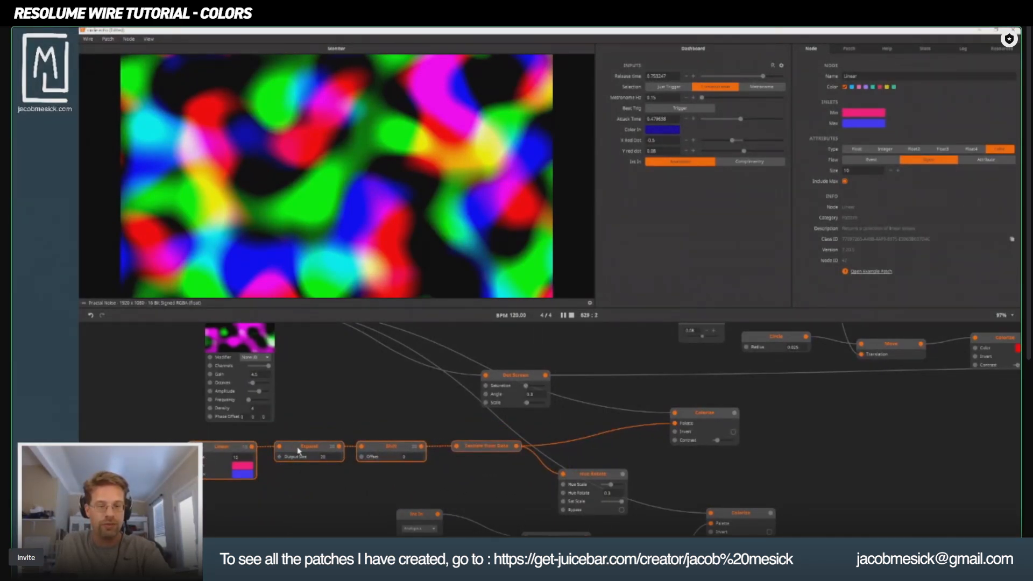
{"action": "left_click", "coordinate": [350, 408]}
Set the Expand node's Wrapping to Clamp and open the full list of its output colors.
{"action": "mouse_move", "coordinate": [340, 447]}
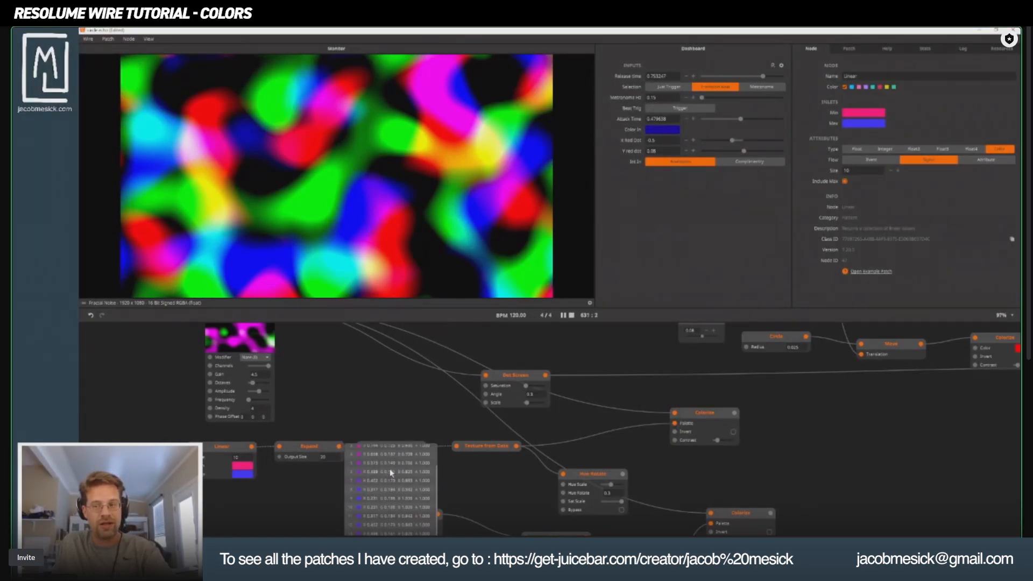
{"action": "left_click", "coordinate": [306, 448]}
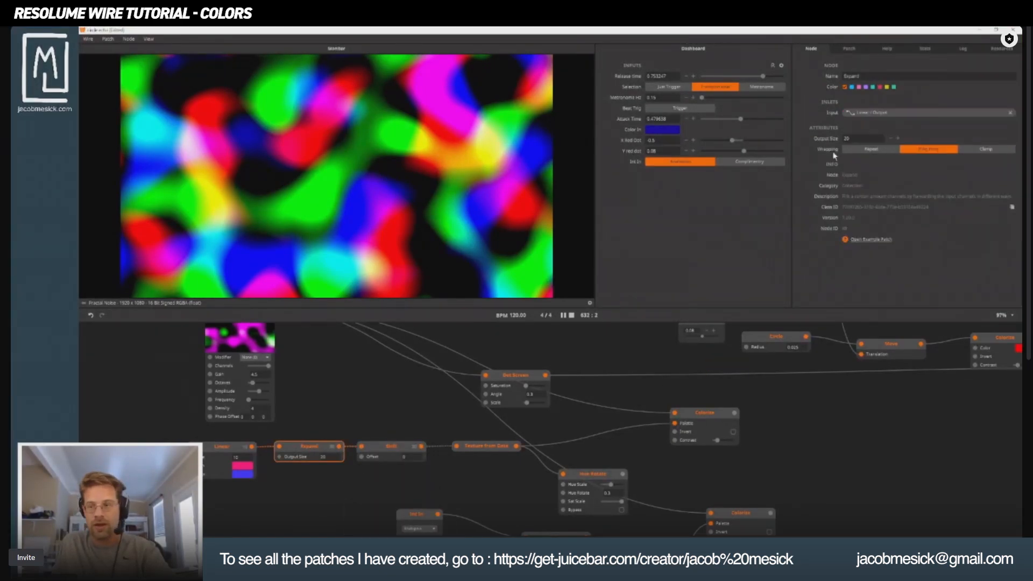
{"action": "left_click", "coordinate": [986, 149]}
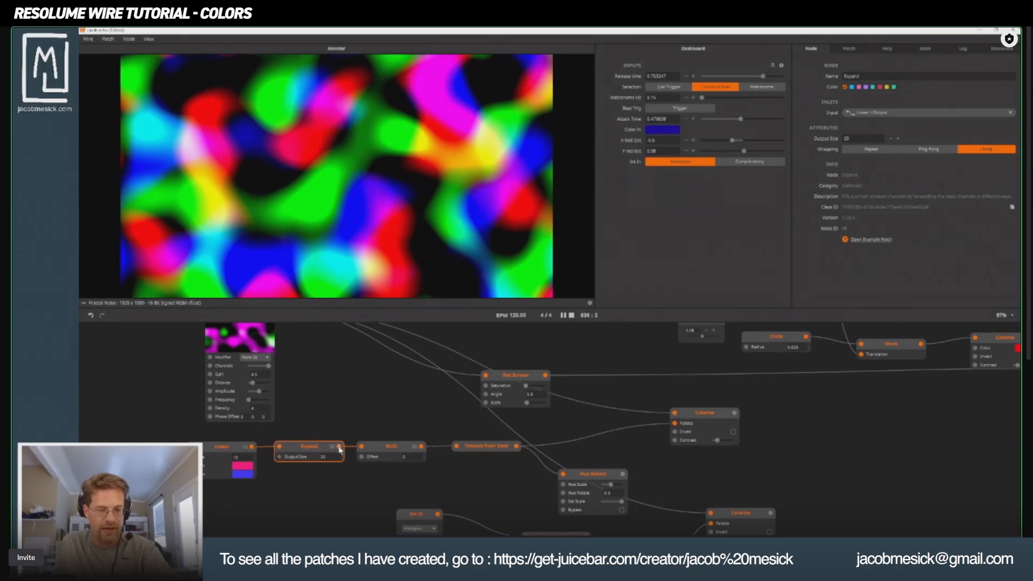
{"action": "mouse_move", "coordinate": [339, 450]}
{"action": "left_click", "coordinate": [391, 477]}
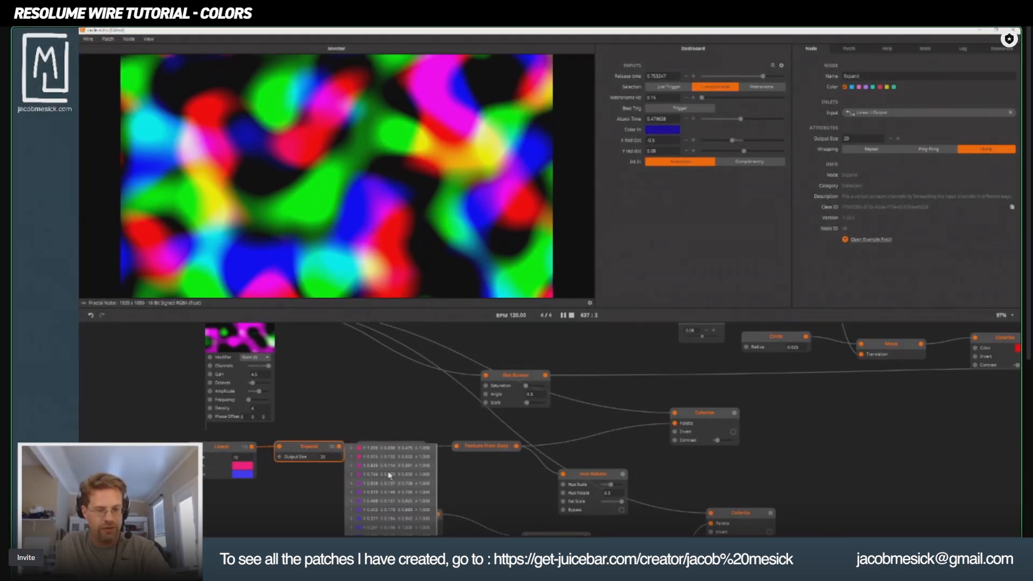
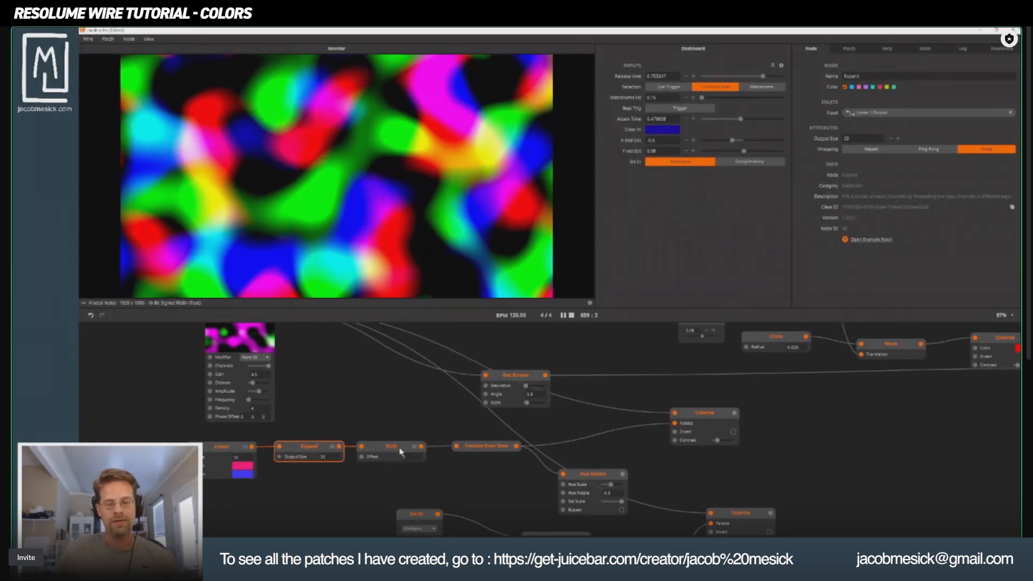
Raise the Shift node's Offset while previewing the Colorize output, and open the full list of Shift's output colors.
{"action": "left_click", "coordinate": [383, 455]}
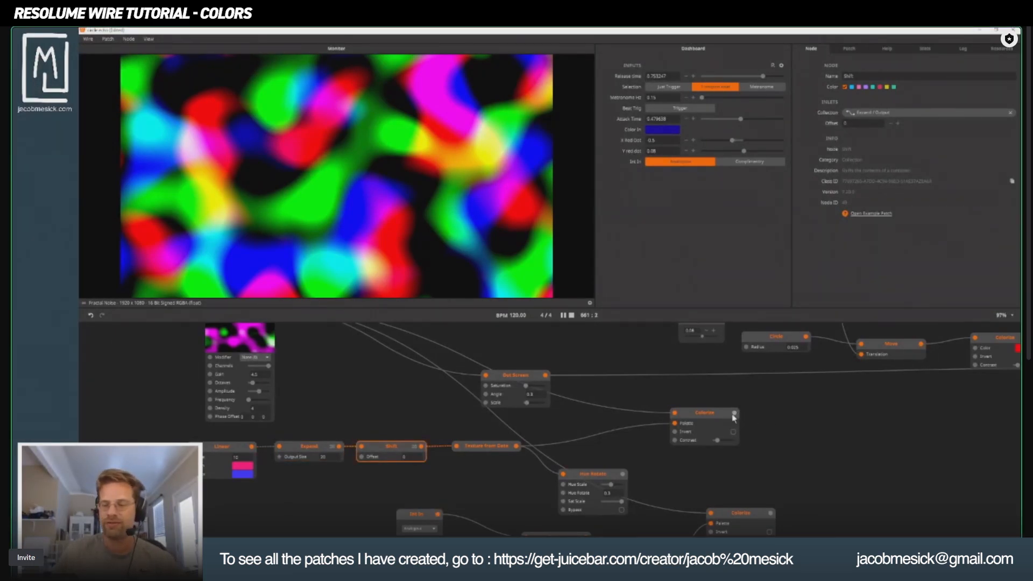
{"action": "left_click", "coordinate": [707, 420]}
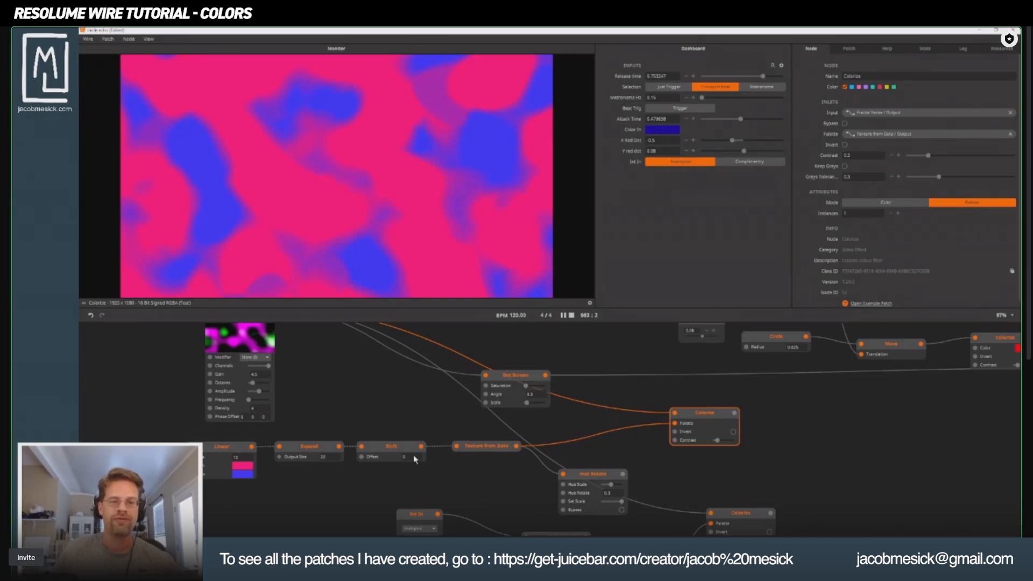
{"action": "left_click_drag", "start_coordinate": [413, 456], "coordinate": [405, 366]}
{"action": "mouse_move", "coordinate": [421, 449]}
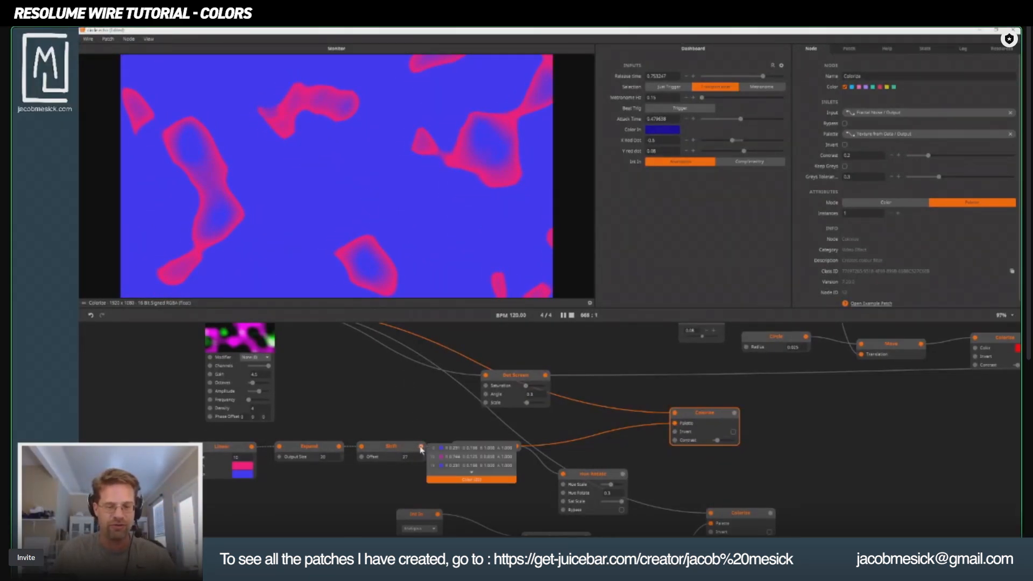
{"action": "left_click", "coordinate": [472, 478]}
{"action": "scroll", "coordinate": [469, 486], "scroll_direction": "down", "scroll_amount": 3}
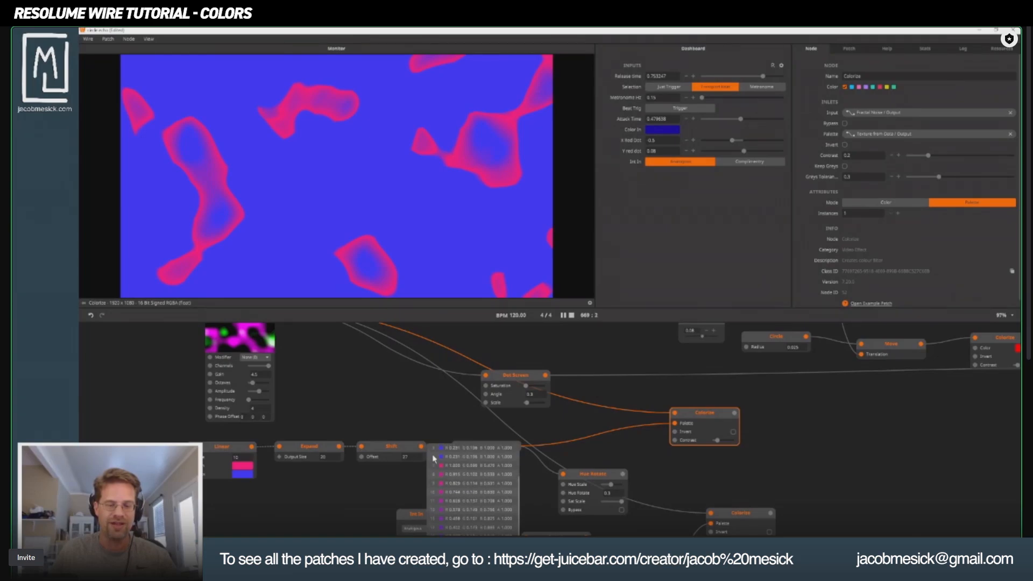
Increase the Shift node's Offset slightly more and expand its output color list again to see the reordered colors.
{"action": "left_click", "coordinate": [406, 457]}
{"action": "left_click", "coordinate": [392, 476]}
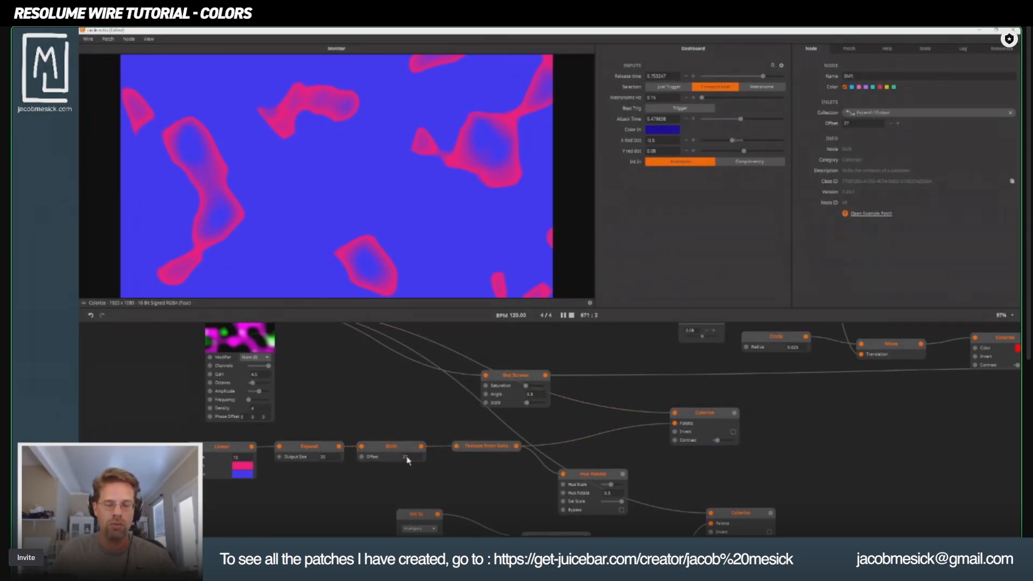
{"action": "left_click_drag", "start_coordinate": [407, 459], "coordinate": [408, 456]}
{"action": "mouse_move", "coordinate": [421, 448]}
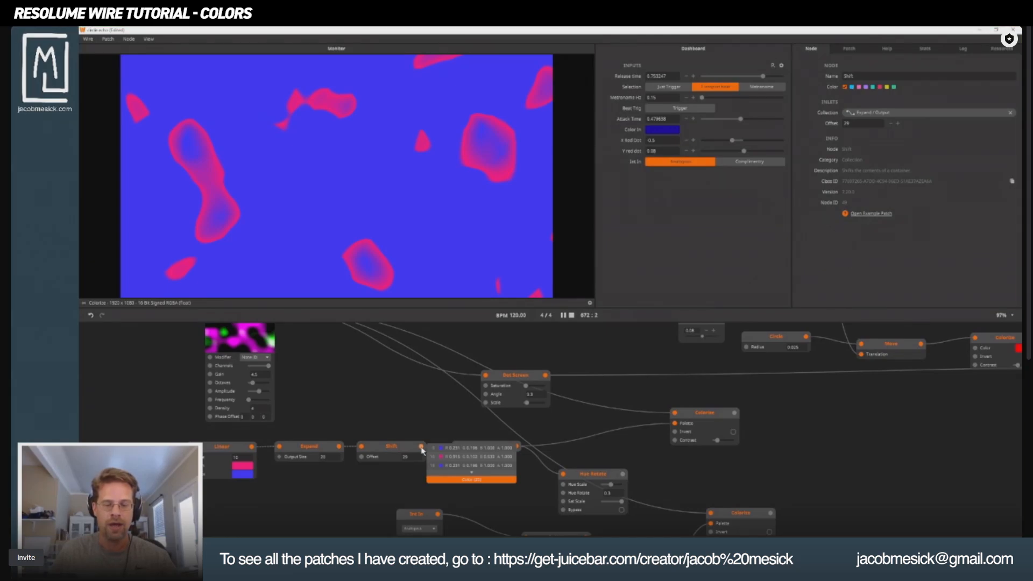
{"action": "left_click", "coordinate": [468, 477]}
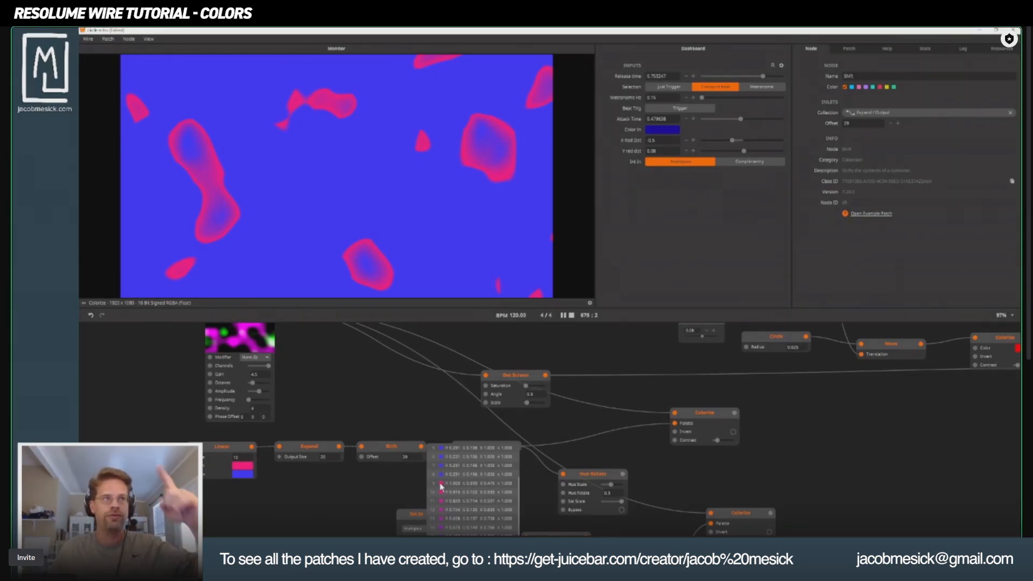
Set the Expand node's Wrapping to Ping Pong, and select the Linear, Expand and Shift nodes together.
{"action": "left_click", "coordinate": [309, 447]}
{"action": "left_click", "coordinate": [929, 149]}
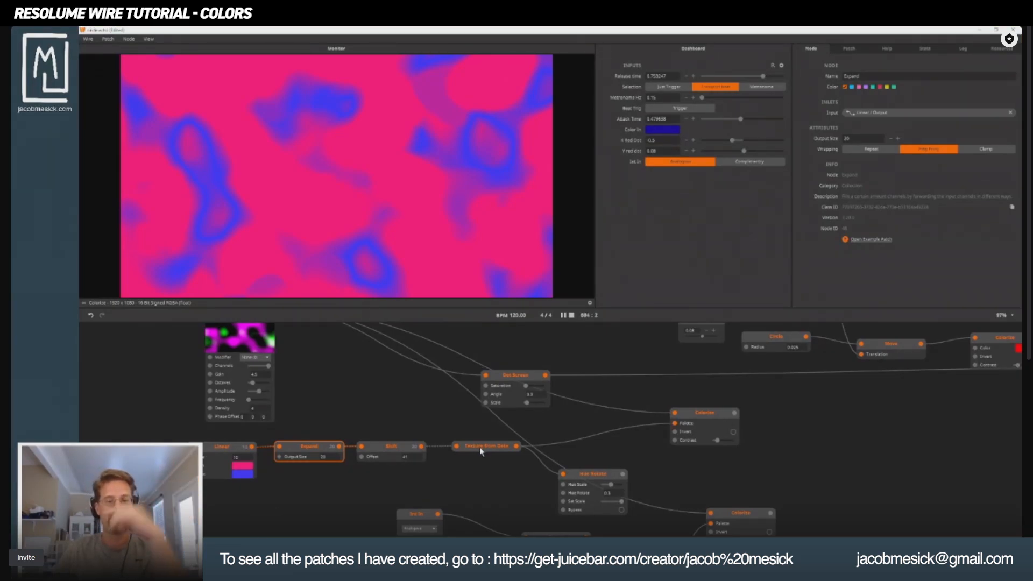
{"action": "left_click", "coordinate": [398, 452]}
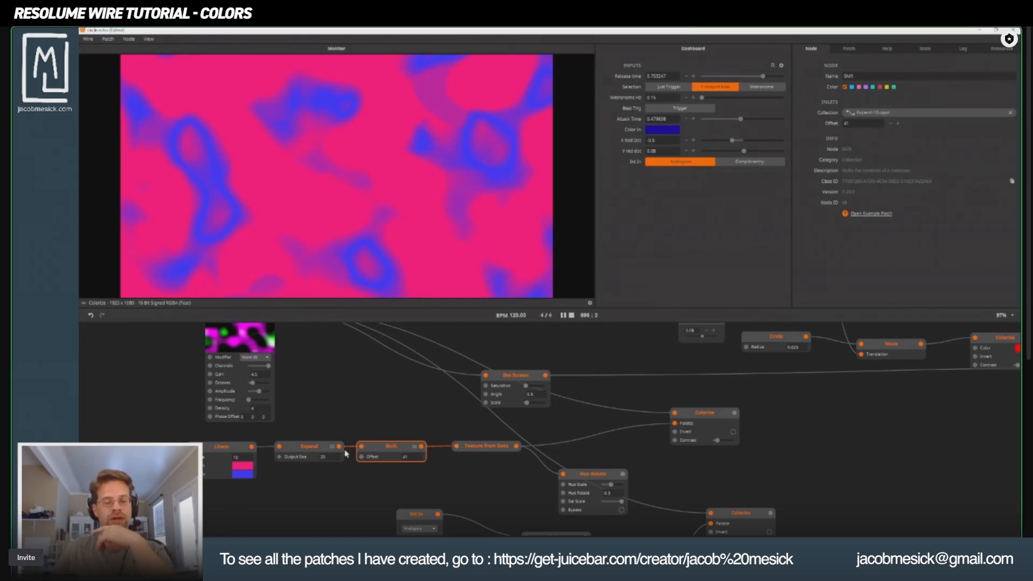
{"action": "left_click_drag", "start_coordinate": [180, 432], "coordinate": [392, 494]}
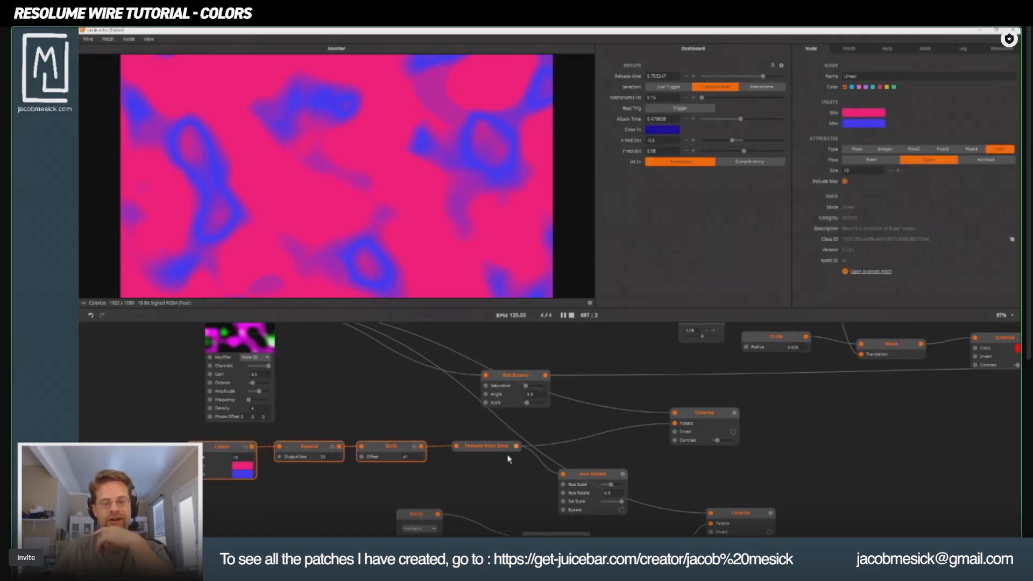
Check the data type of Colorize's Palette inlet, and move the Colorize node up and closer to Texture from Data.
{"action": "left_click", "coordinate": [497, 450]}
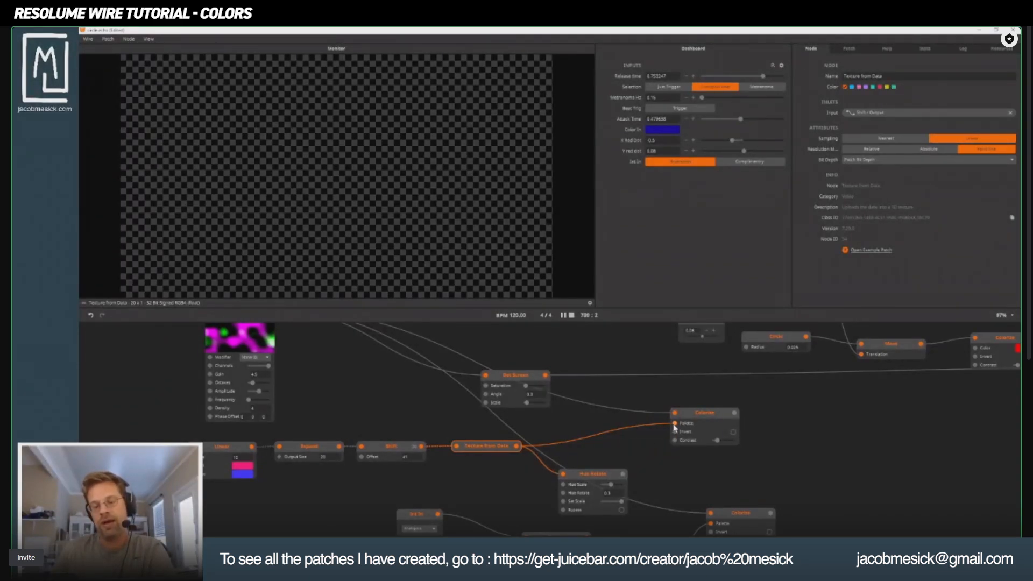
{"action": "mouse_move", "coordinate": [677, 425]}
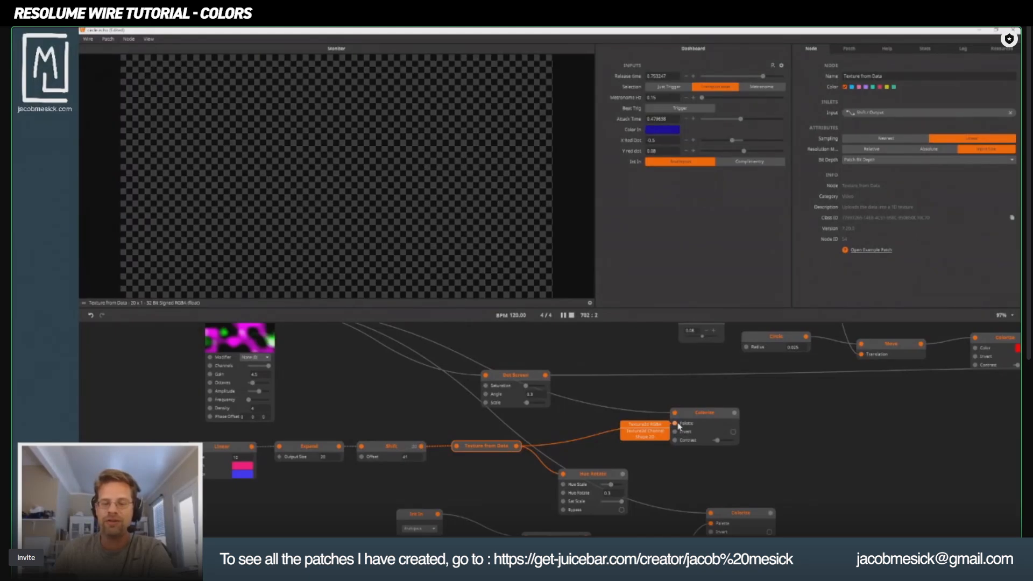
{"action": "left_click", "coordinate": [708, 414]}
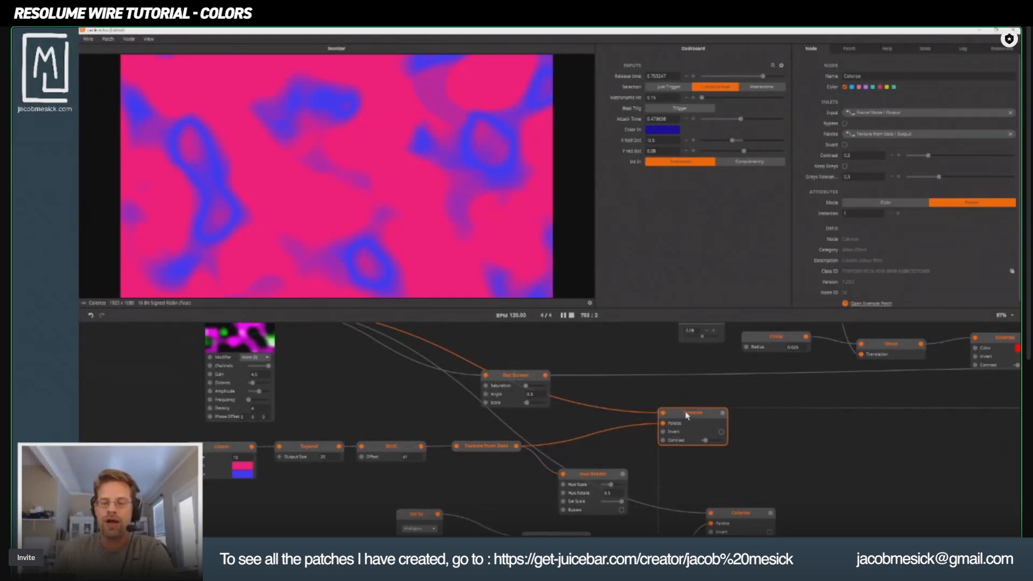
{"action": "left_click_drag", "start_coordinate": [708, 415], "coordinate": [655, 397]}
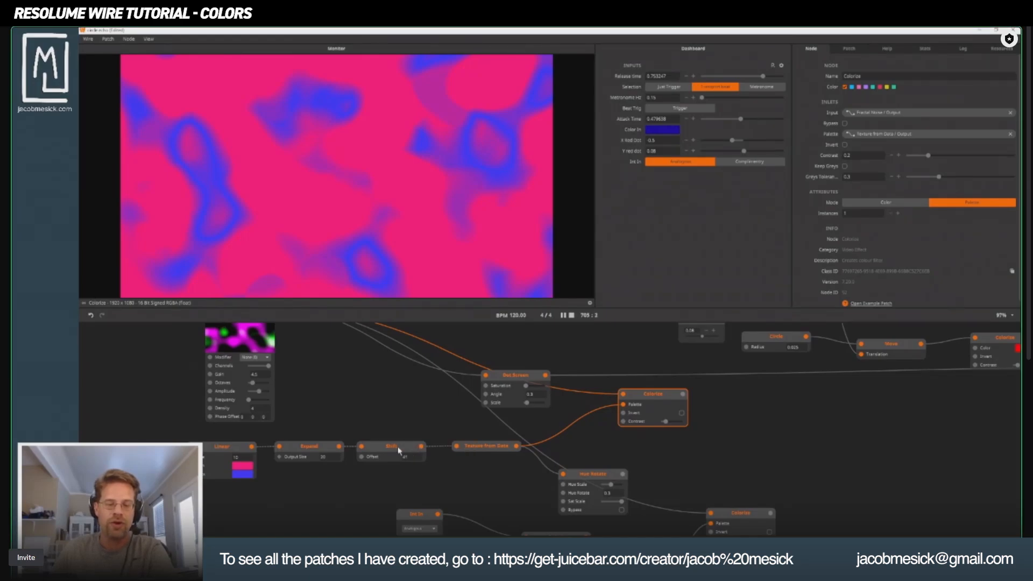
Compare the output data types of Shift and Texture from Data, and preview the Colorize node.
{"action": "left_click", "coordinate": [489, 448]}
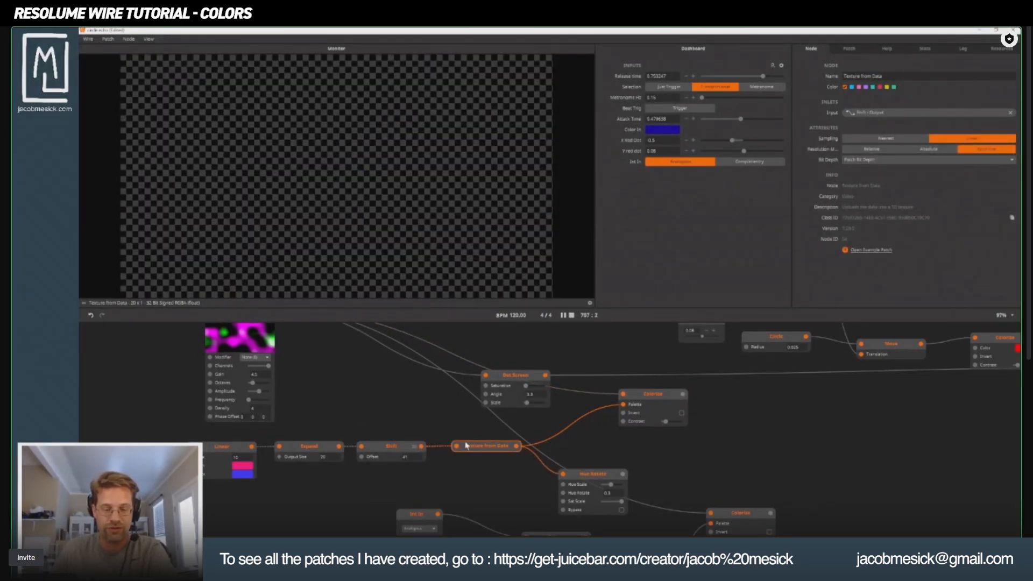
{"action": "mouse_move", "coordinate": [422, 448]}
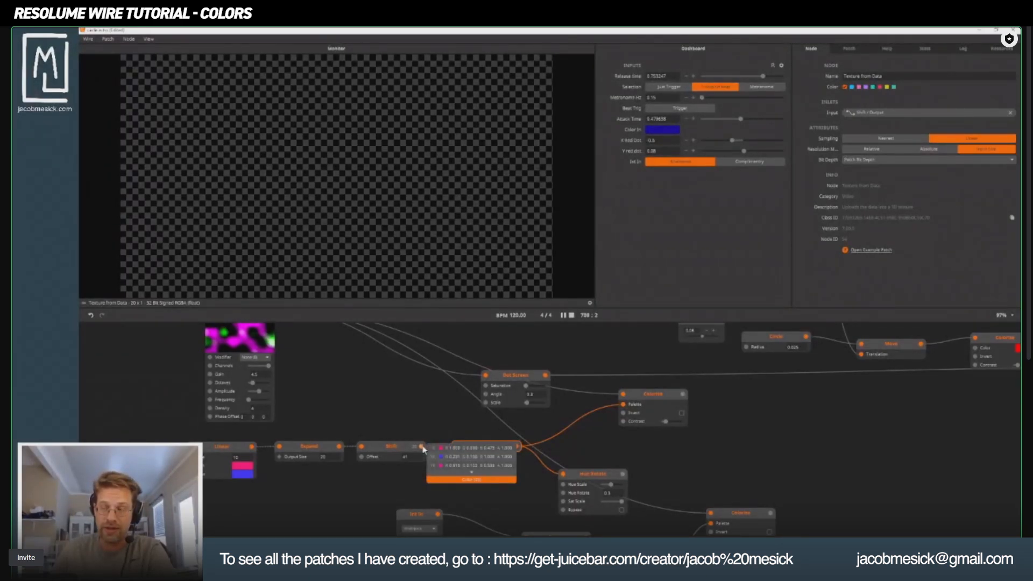
{"action": "mouse_move", "coordinate": [518, 447]}
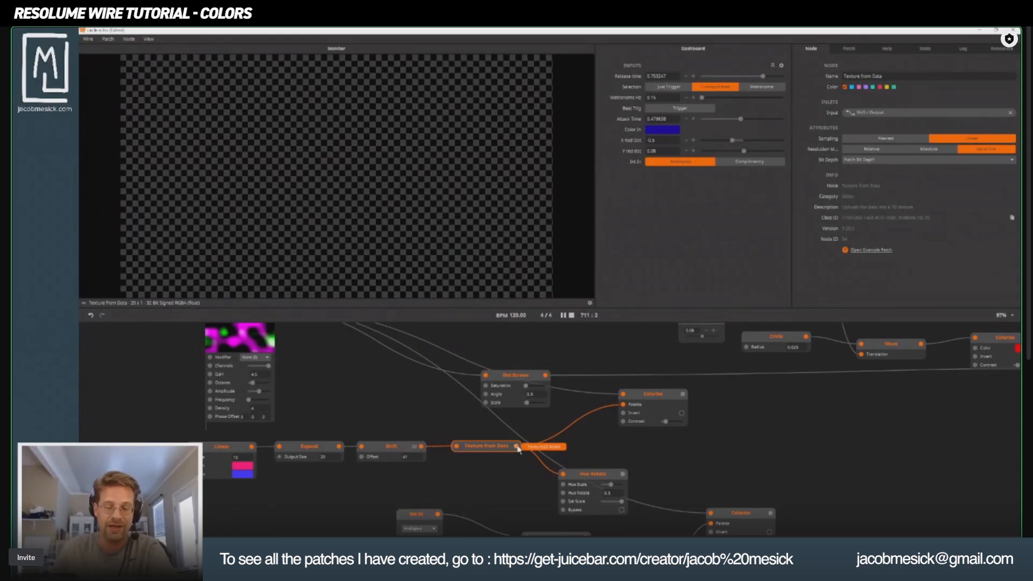
{"action": "left_click", "coordinate": [650, 395]}
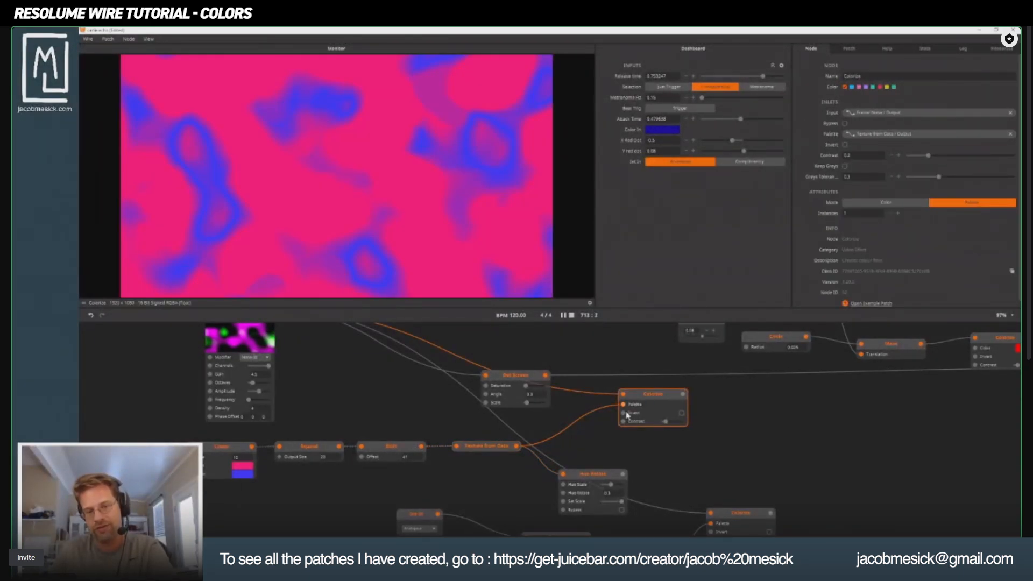
{"action": "mouse_move", "coordinate": [625, 413]}
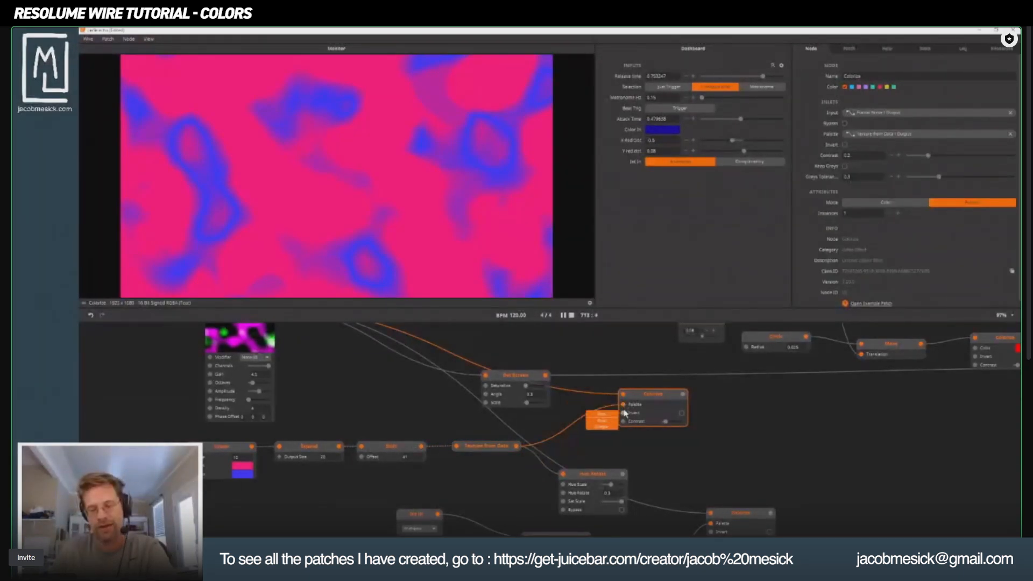
Switch the Colorize node's Mode to Color and connect the Shift output to its Color inlet.
{"action": "left_click", "coordinate": [923, 202]}
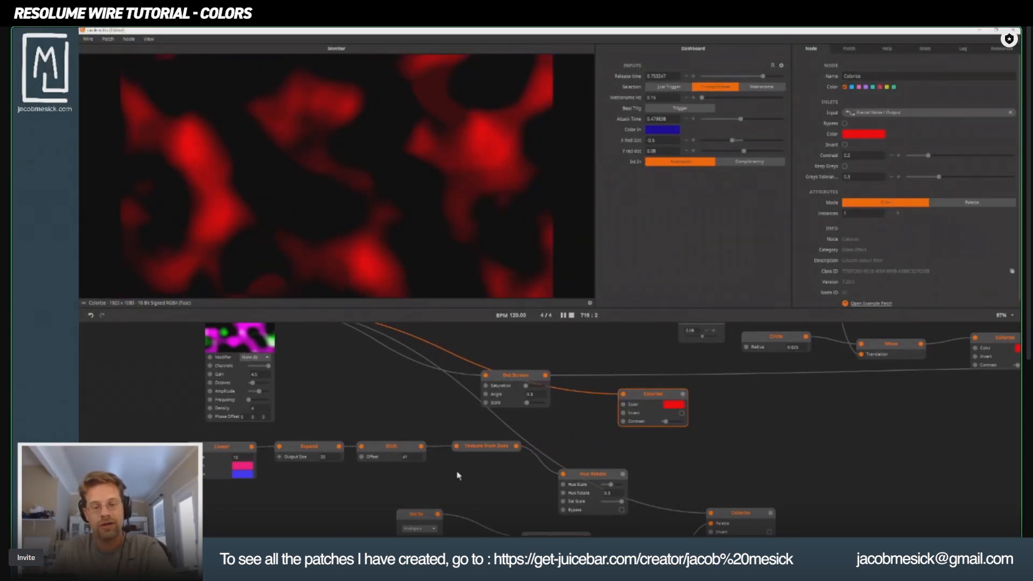
{"action": "left_click_drag", "start_coordinate": [515, 446], "coordinate": [590, 420]}
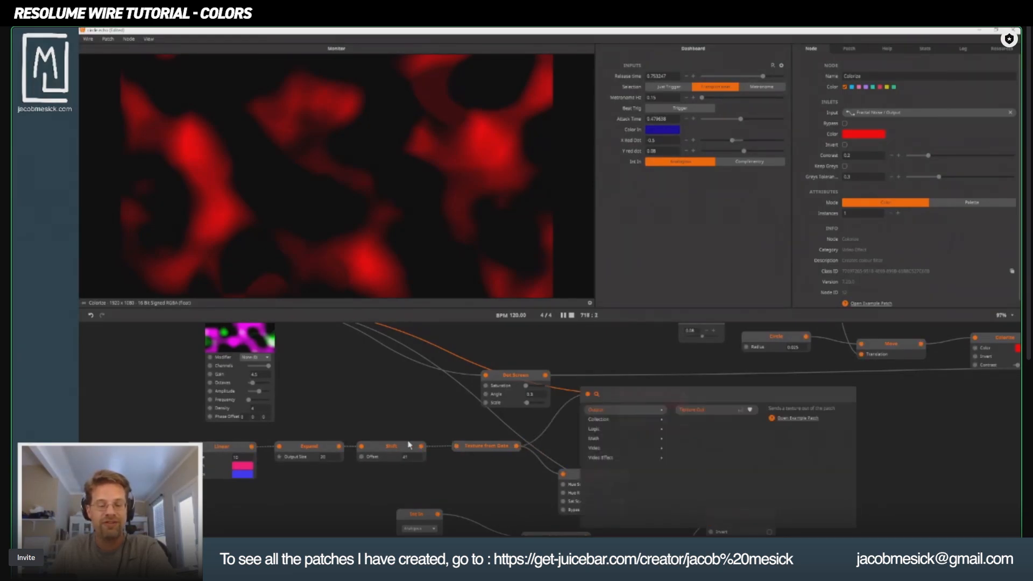
{"action": "left_click_drag", "start_coordinate": [420, 446], "coordinate": [623, 405]}
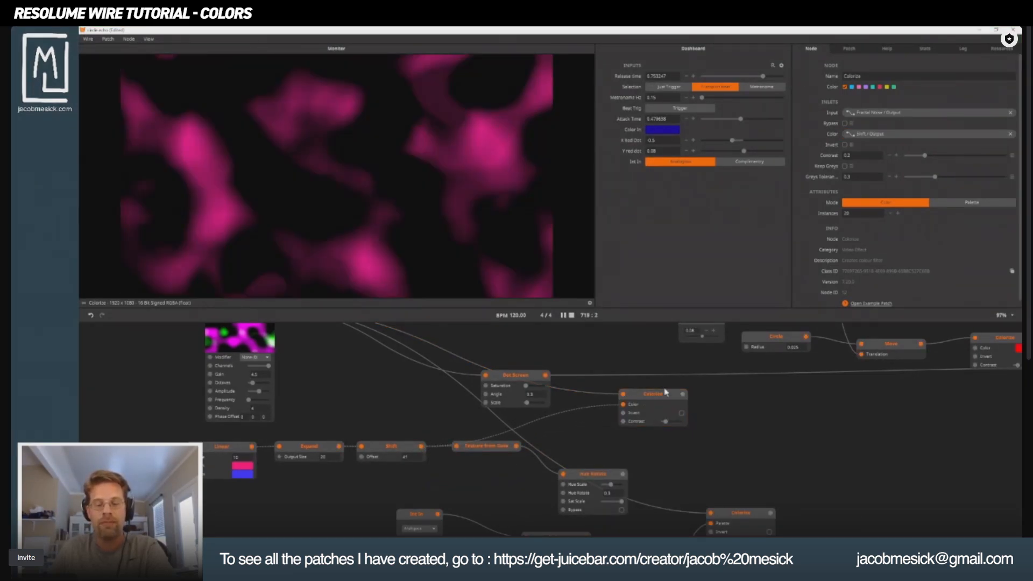
{"action": "left_click", "coordinate": [664, 394]}
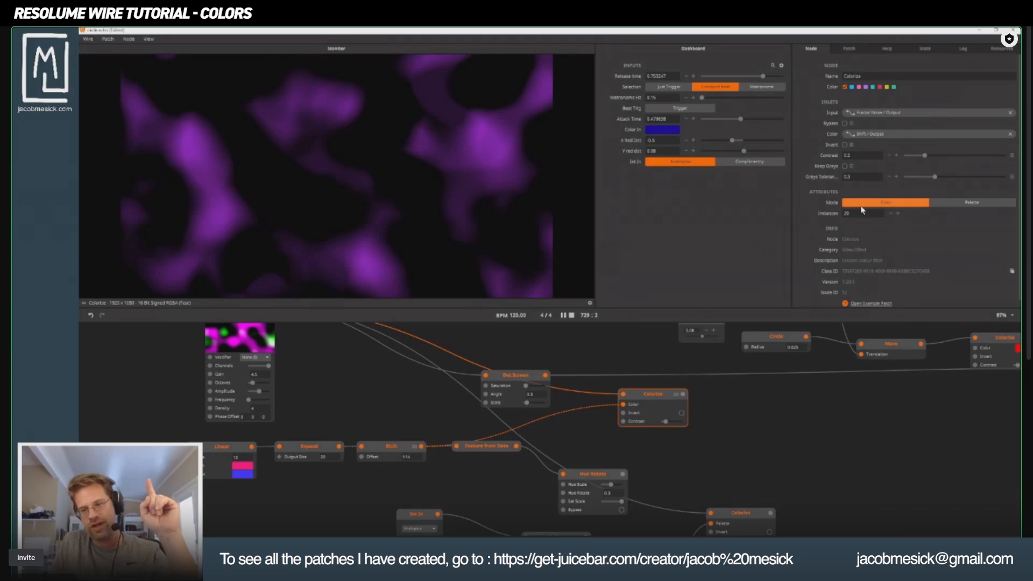
Move the Colorize node slightly closer to Texture from Data, and enlarge the patch editing area by shrinking the monitor.
{"action": "left_click_drag", "start_coordinate": [659, 396], "coordinate": [647, 404]}
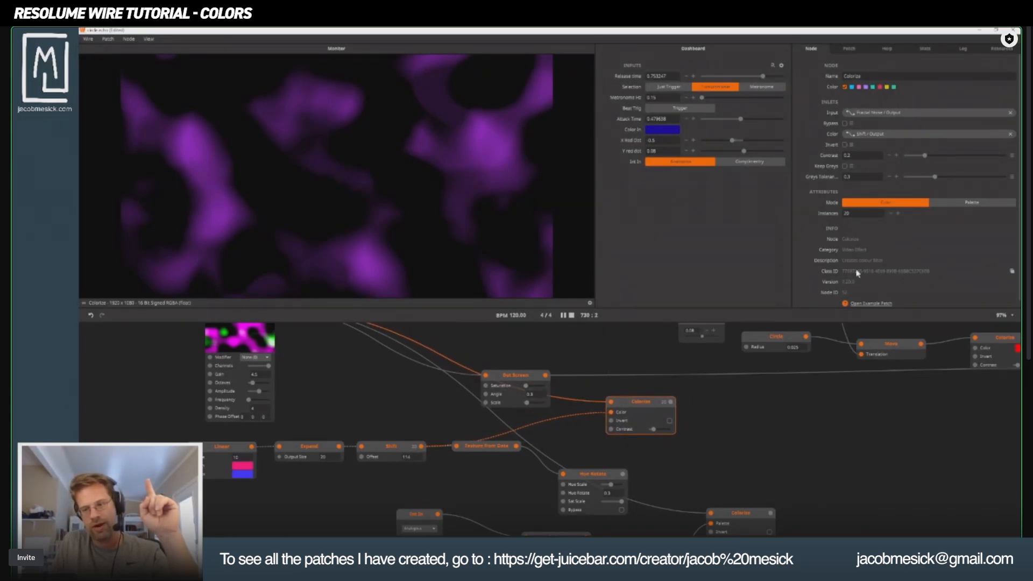
{"action": "scroll", "coordinate": [717, 357], "scroll_direction": "up", "scroll_amount": 5}
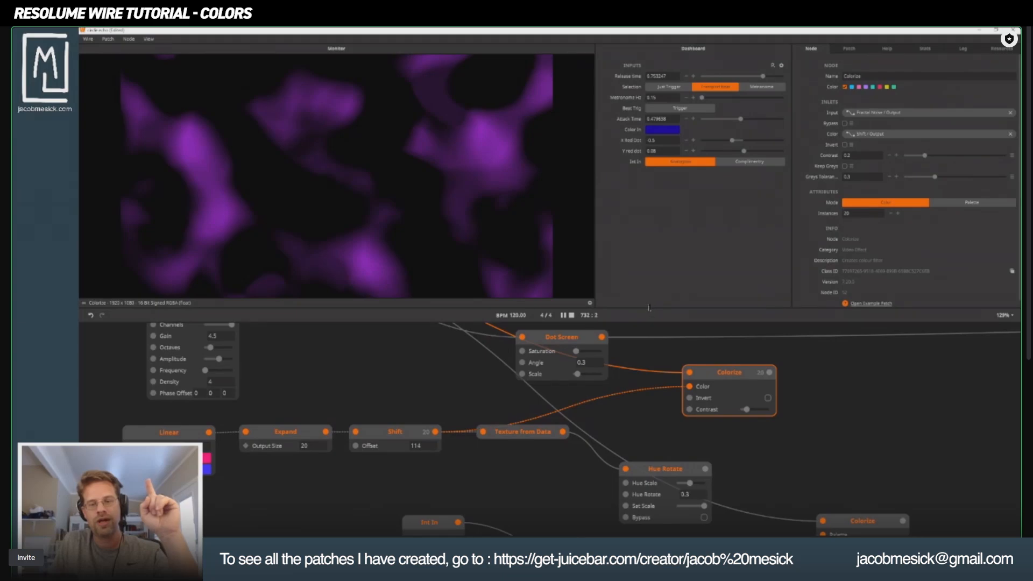
{"action": "left_click_drag", "start_coordinate": [649, 309], "coordinate": [648, 201]}
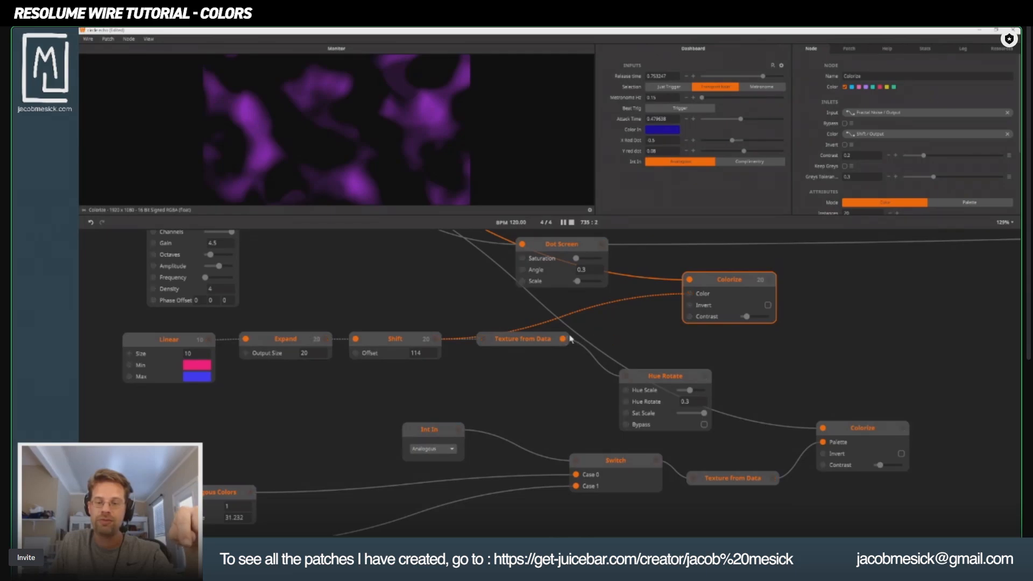
Set the Colorize node's Mode back to Palette and connect the Texture from Data output to its Palette inlet.
{"action": "left_click_drag", "start_coordinate": [562, 339], "coordinate": [689, 293]}
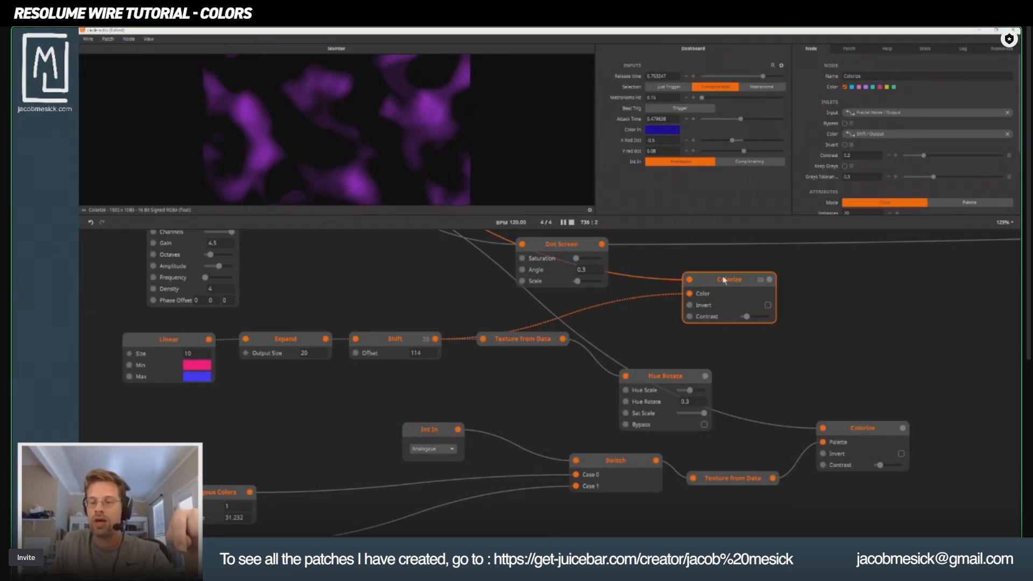
{"action": "left_click", "coordinate": [980, 203]}
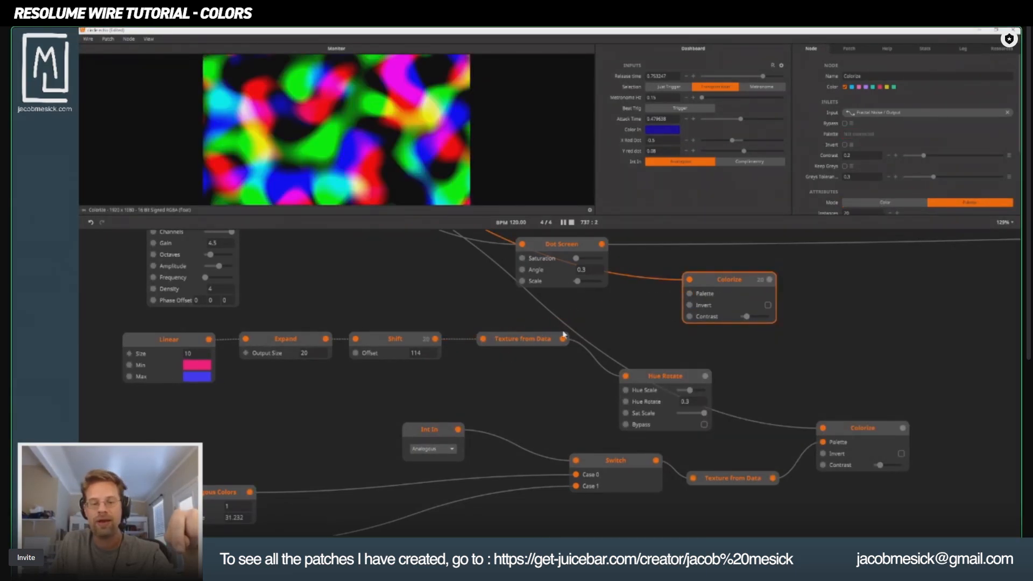
{"action": "left_click_drag", "start_coordinate": [572, 343], "coordinate": [689, 293]}
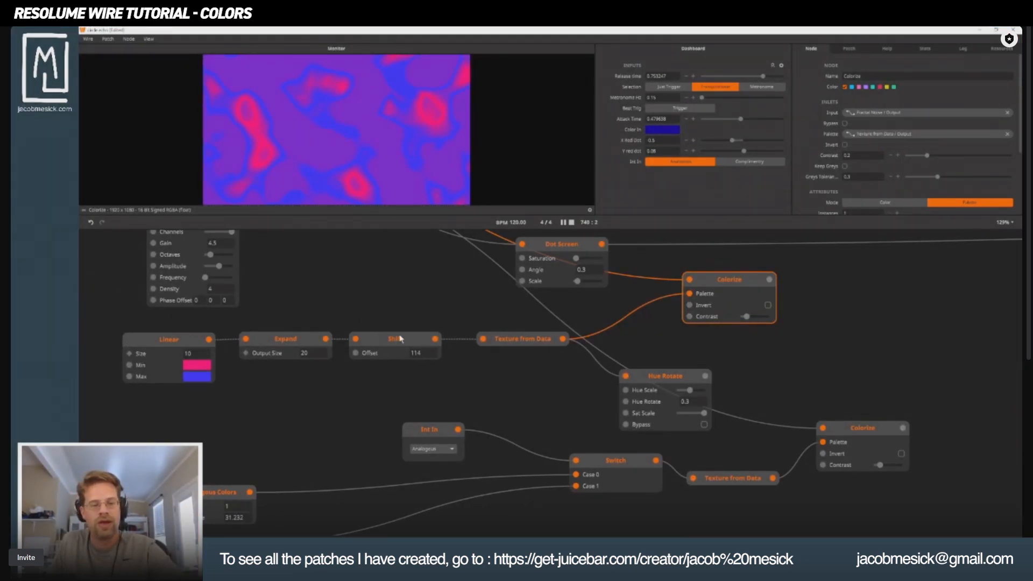
Move the Shift node slightly away from Expand, and add a Sine Oscillator node below the Linear node.
{"action": "left_click_drag", "start_coordinate": [401, 340], "coordinate": [408, 341]}
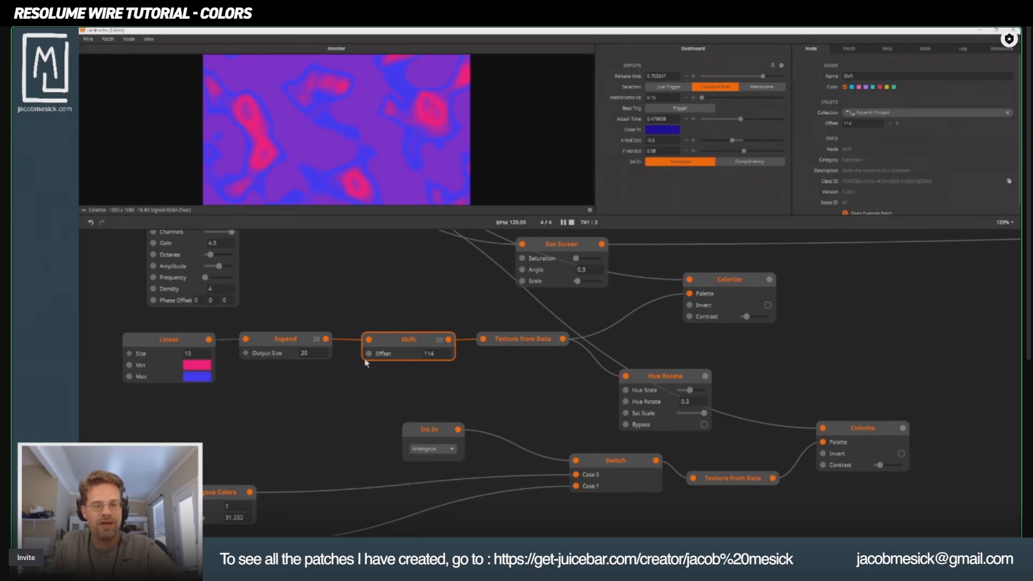
{"action": "left_click_drag", "start_coordinate": [301, 371], "coordinate": [534, 393]}
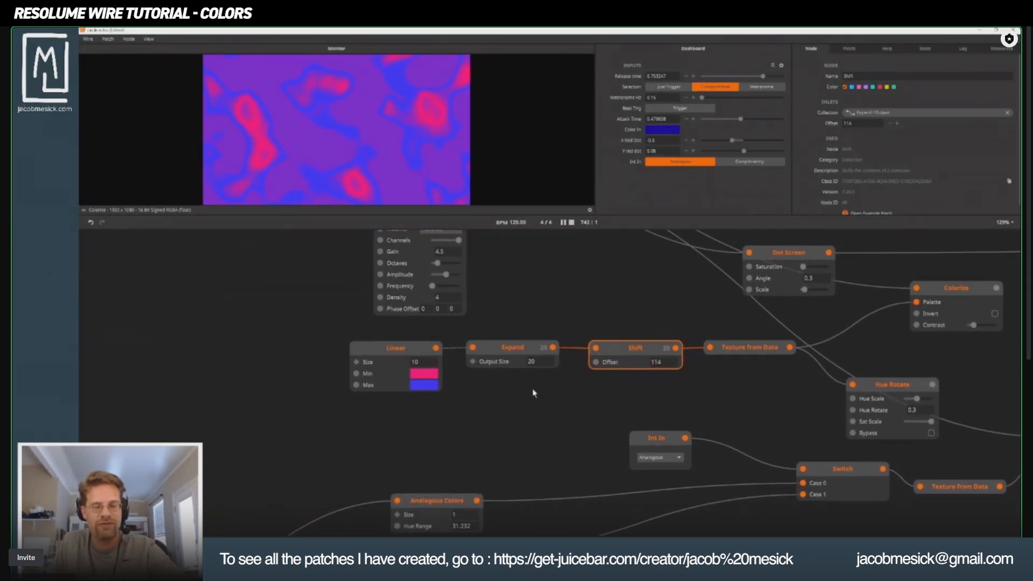
{"action": "double_click", "coordinate": [376, 429]}
{"action": "type", "text": "sui"}
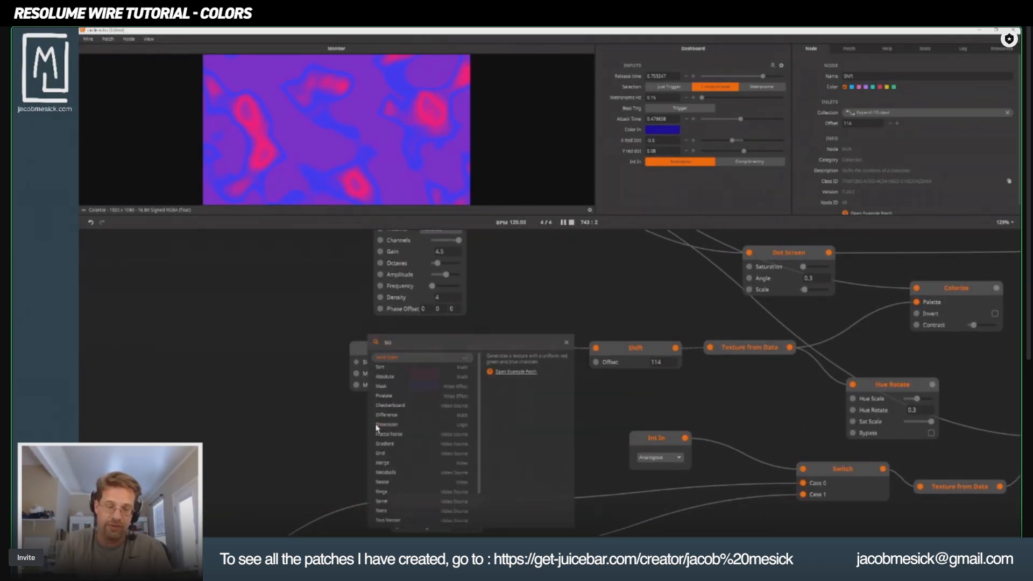
{"action": "key", "text": "BackSpace"}
{"action": "key", "text": "BackSpace"}
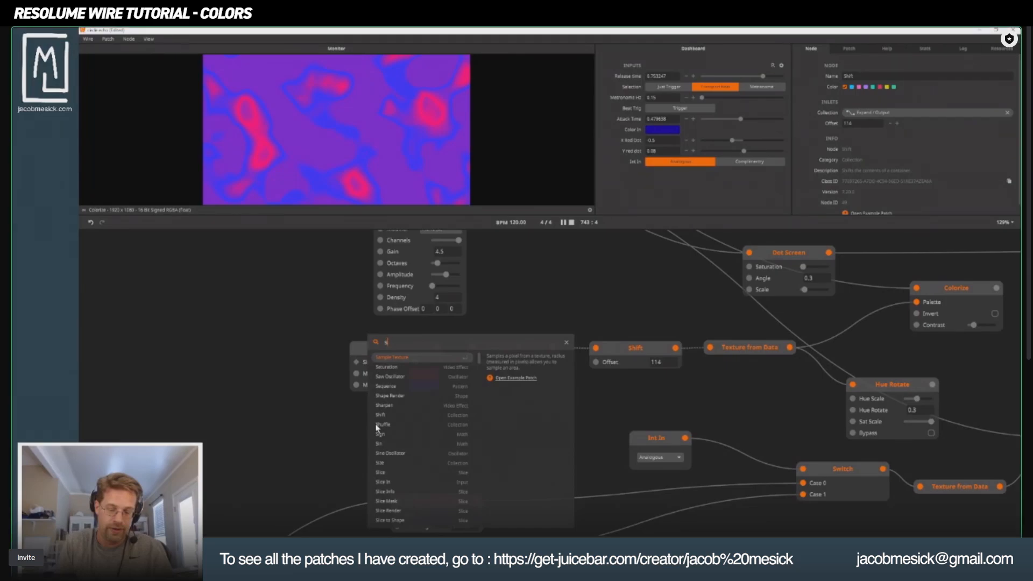
{"action": "type", "text": "ine"}
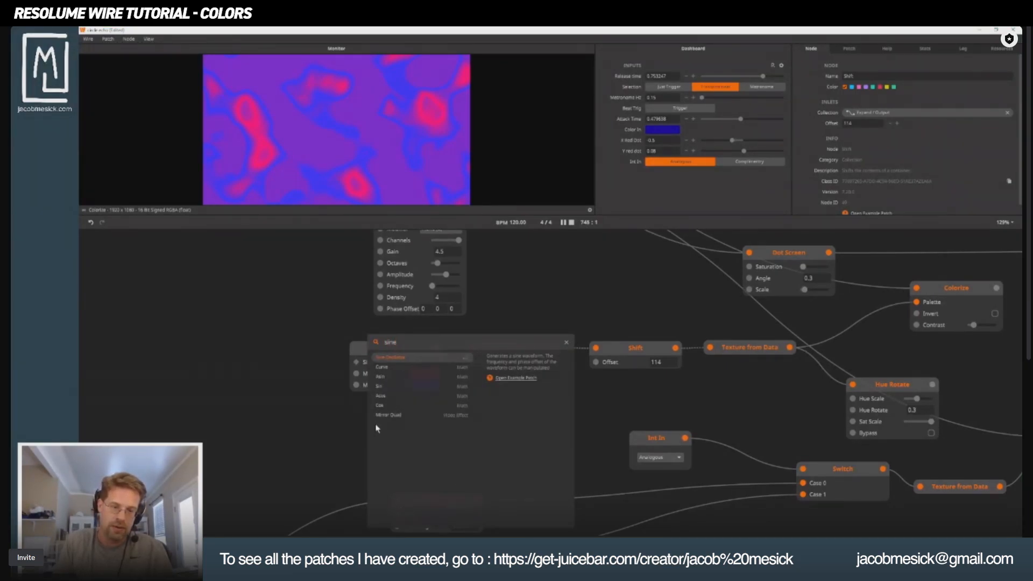
{"action": "key", "text": "Return"}
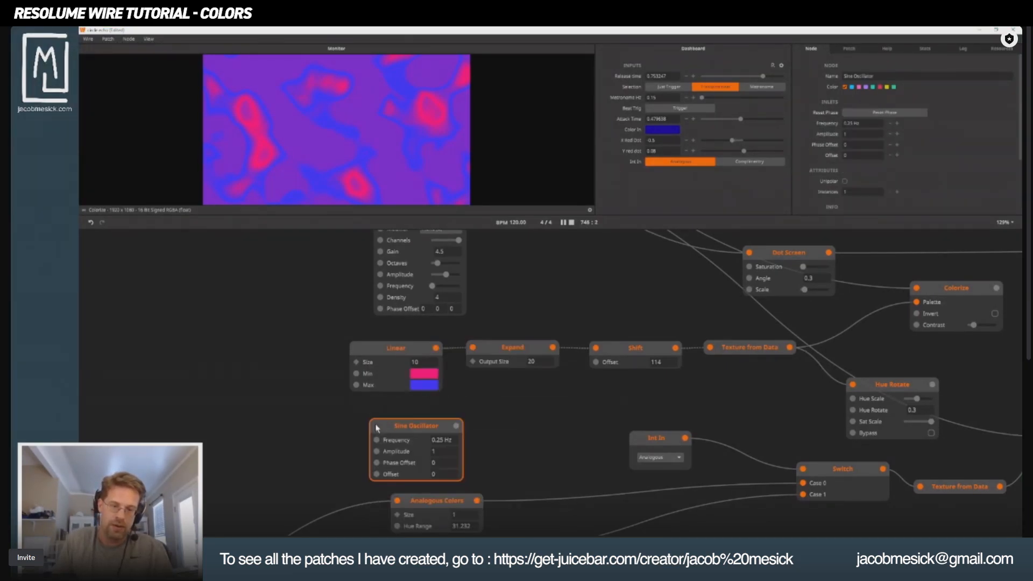
Try driving the Shift node's Offset with the Sine Oscillator output and preview the Colorize result.
{"action": "left_click_drag", "start_coordinate": [456, 426], "coordinate": [596, 362]}
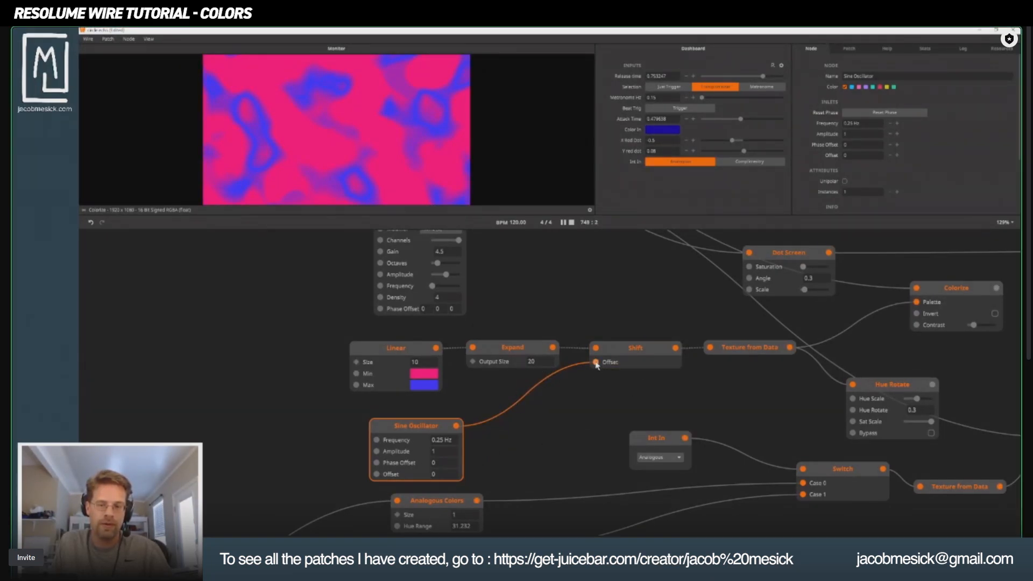
{"action": "left_click", "coordinate": [936, 297]}
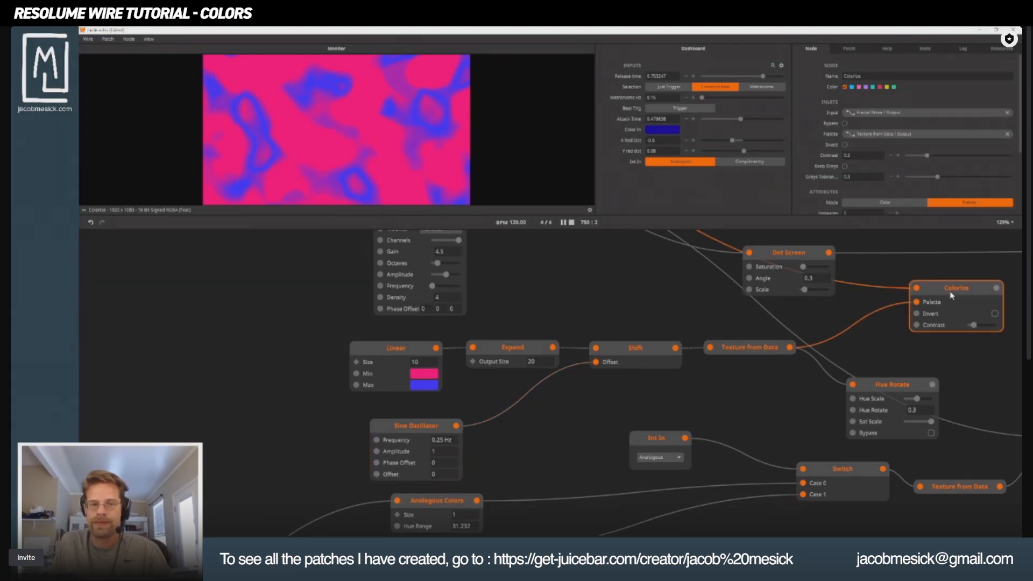
{"action": "left_click", "coordinate": [415, 431]}
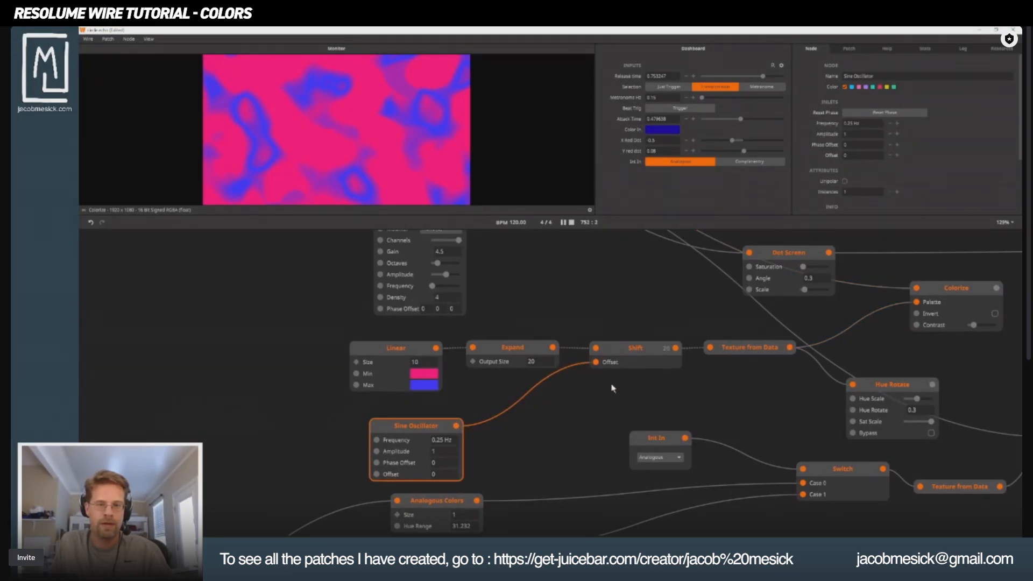
Disconnect the Sine Oscillator from the Shift node's Offset and delete the oscillator node.
{"action": "mouse_move", "coordinate": [598, 364]}
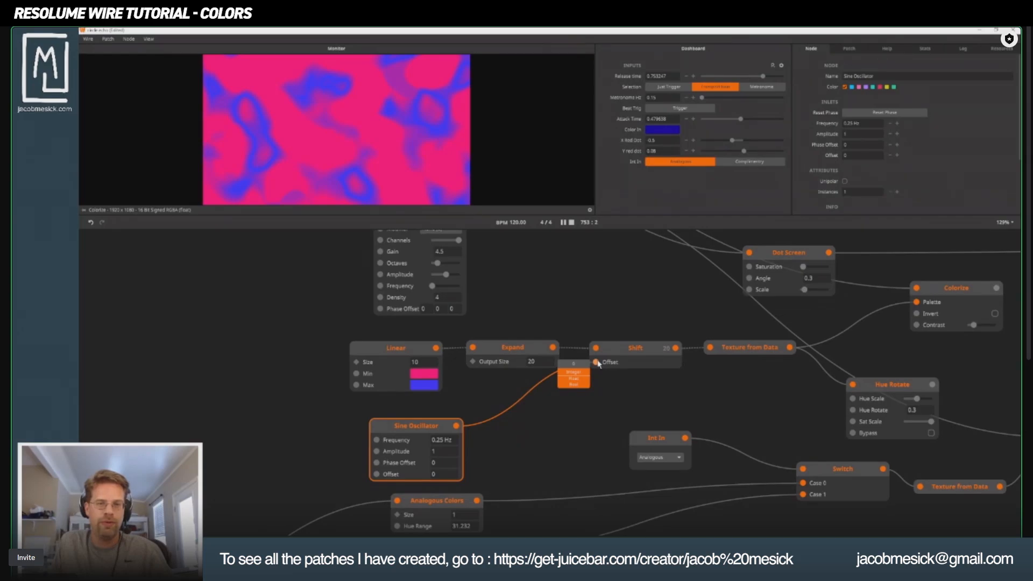
{"action": "left_click_drag", "start_coordinate": [598, 364], "coordinate": [561, 414]}
{"action": "left_click", "coordinate": [409, 426]}
{"action": "key", "text": "Delete"}
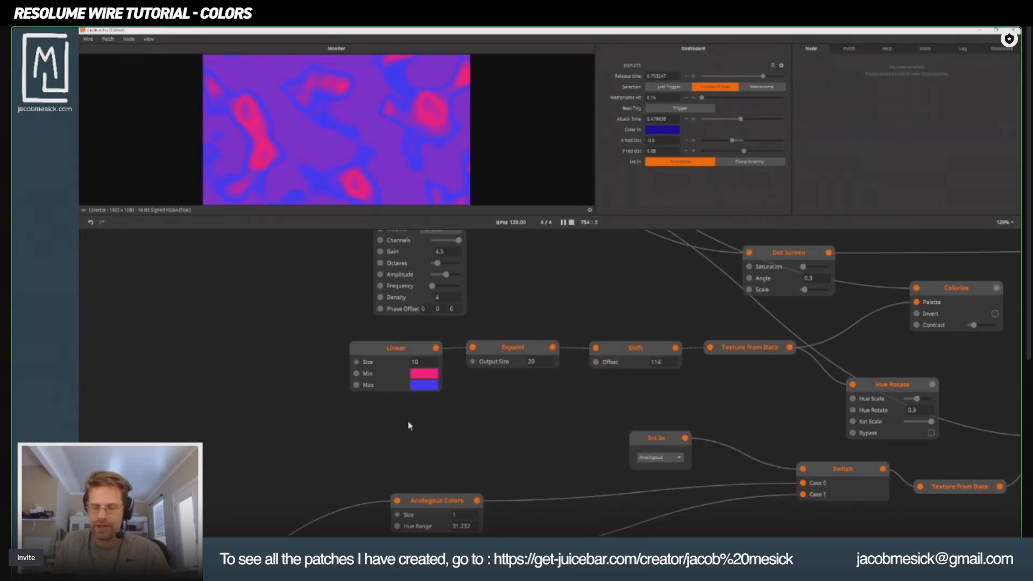
Add an Accumulate node below the Linear node, and add a Float In node connected to its input.
{"action": "double_click", "coordinate": [418, 431]}
{"action": "type", "text": "accu"}
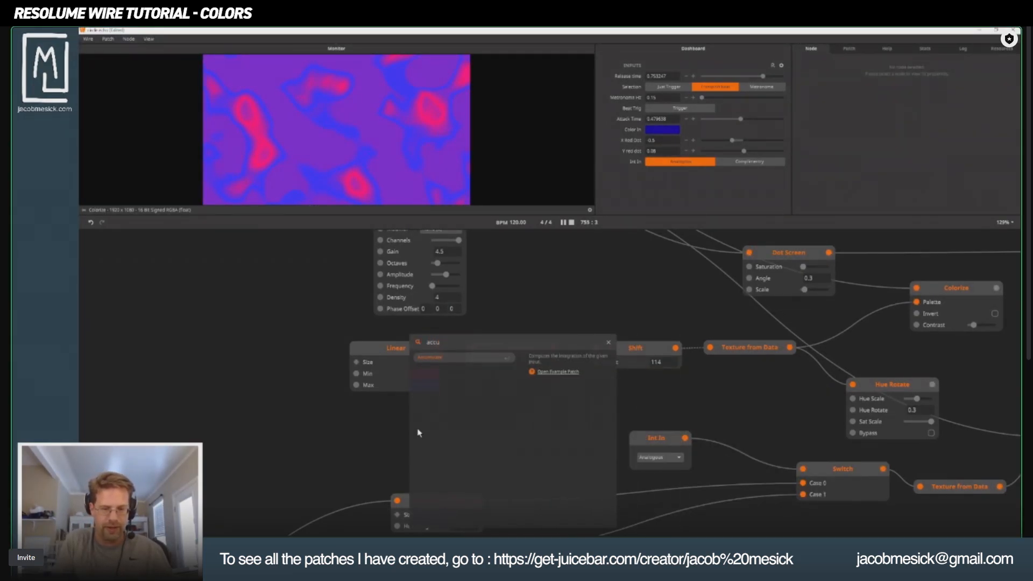
{"action": "key", "text": "Return"}
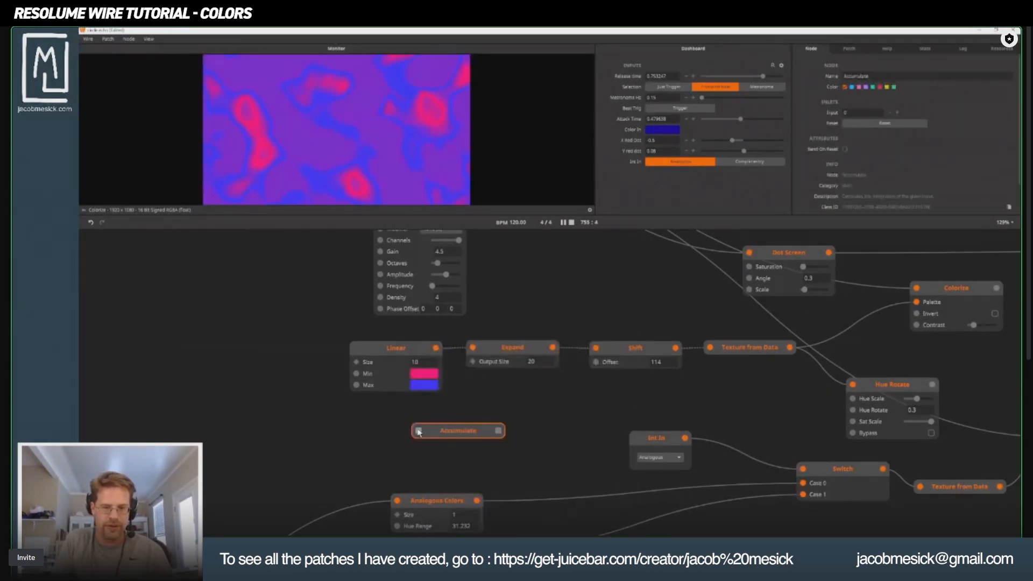
{"action": "double_click", "coordinate": [359, 422]}
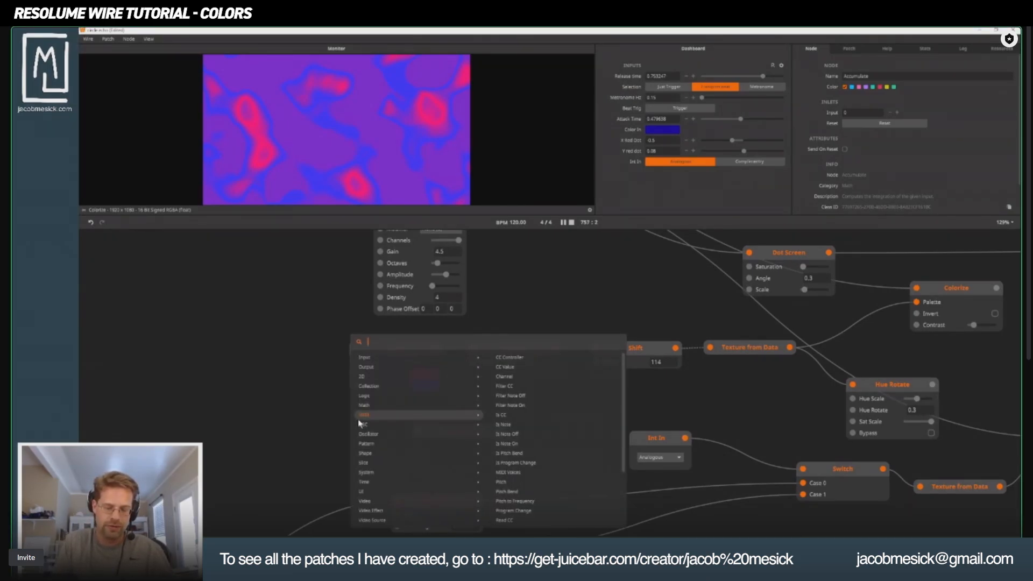
{"action": "type", "text": "float"}
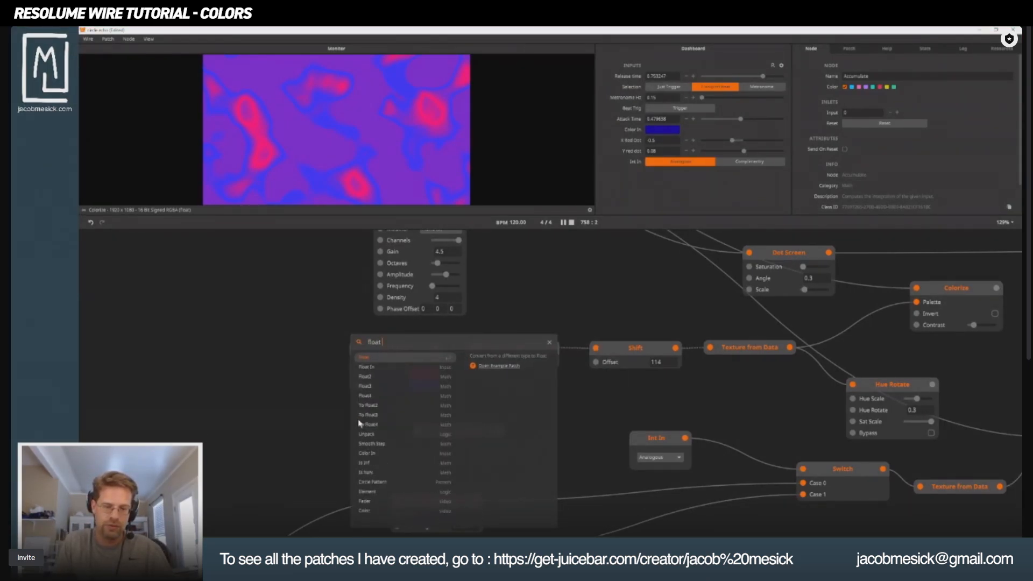
{"action": "key", "text": "Return"}
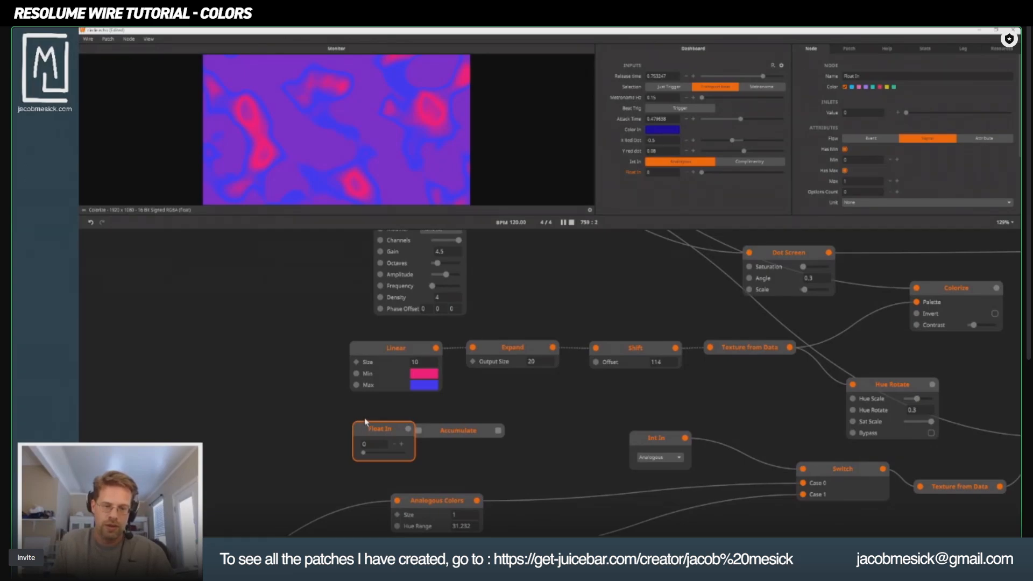
{"action": "left_click_drag", "start_coordinate": [348, 430], "coordinate": [420, 431]}
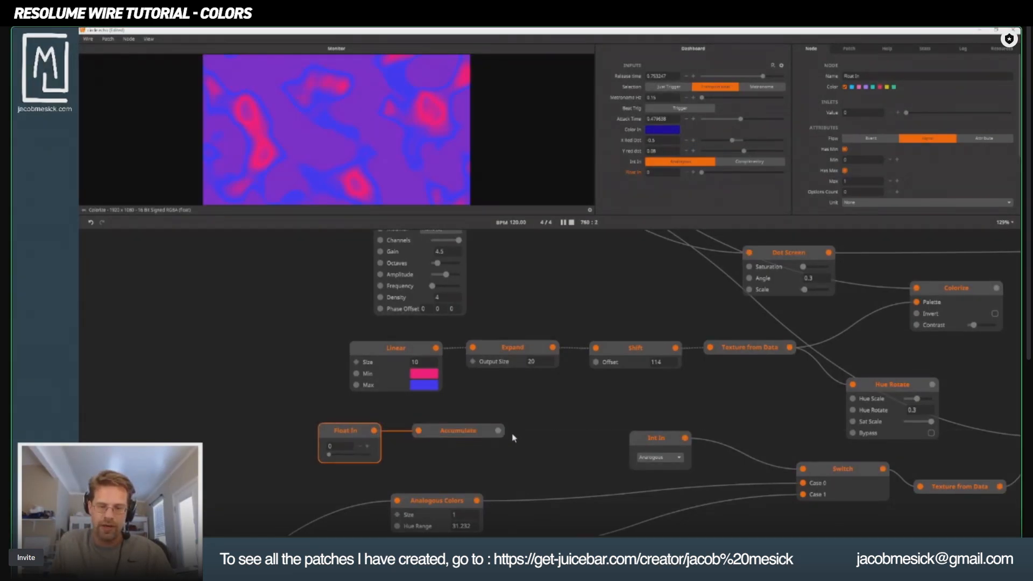
Connect the Accumulate output to the Shift node's Offset and set the Float In value to about 0.32.
{"action": "left_click_drag", "start_coordinate": [498, 431], "coordinate": [596, 362]}
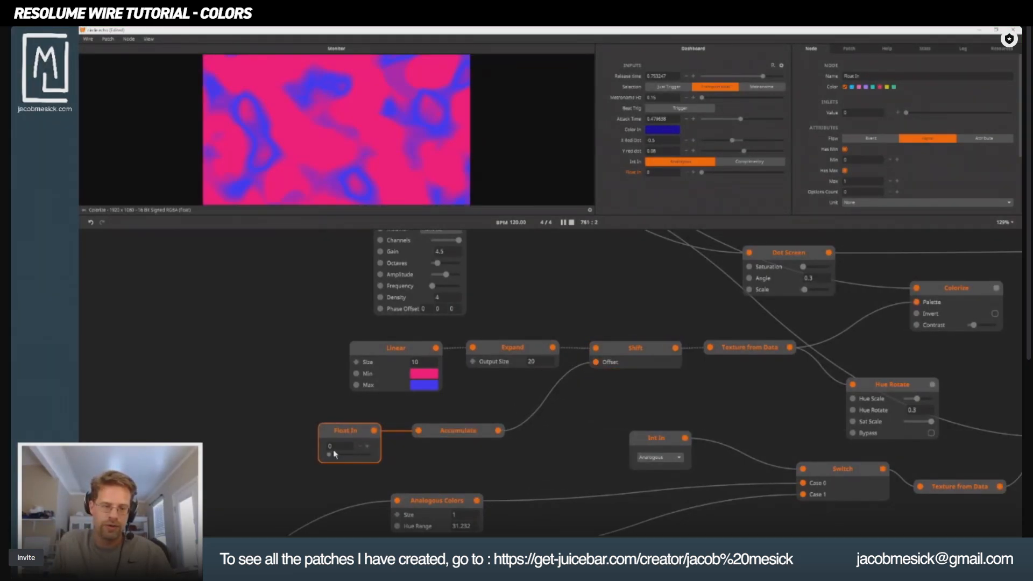
{"action": "left_click_drag", "start_coordinate": [330, 456], "coordinate": [343, 458]}
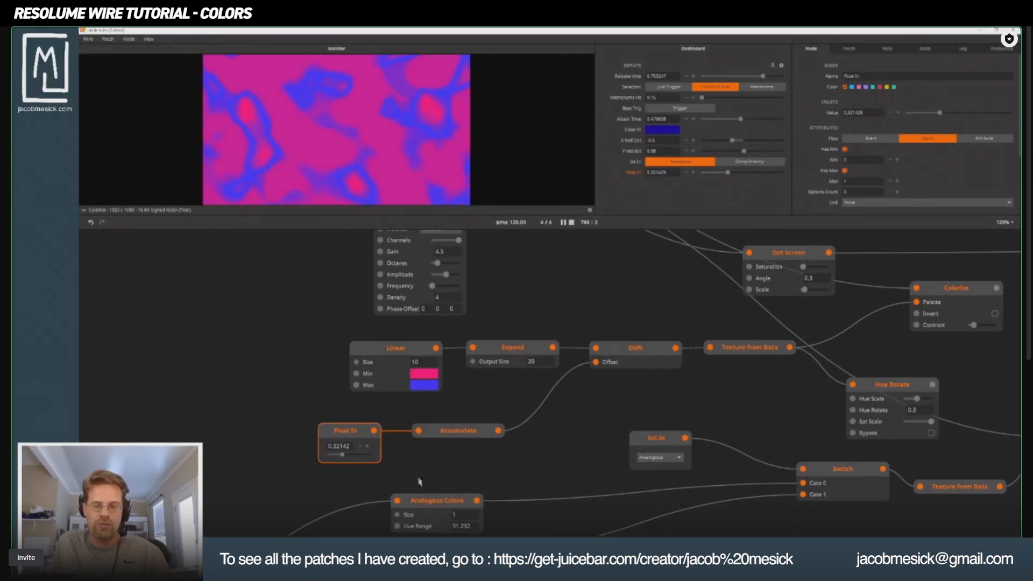
{"action": "mouse_move", "coordinate": [497, 431]}
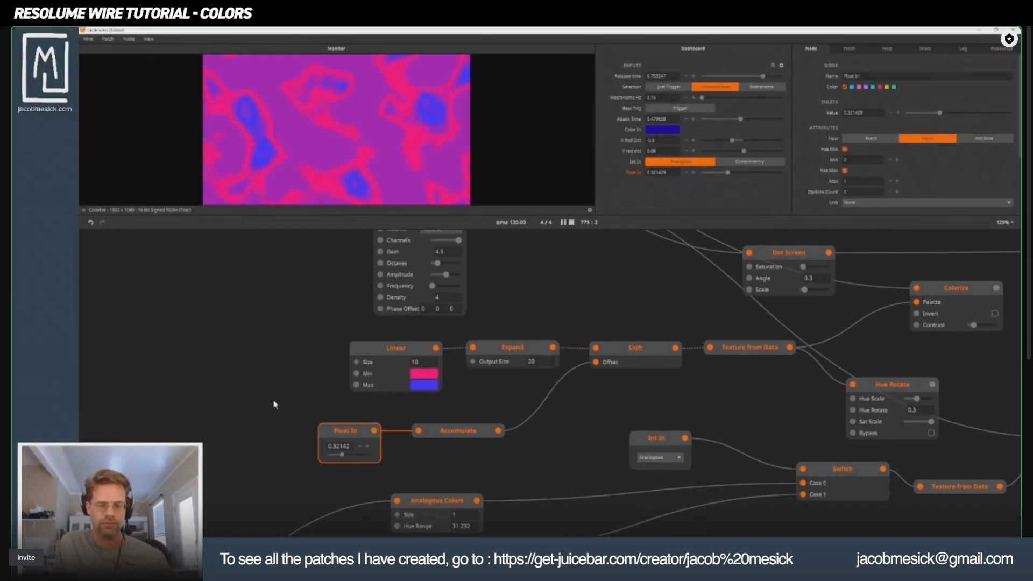
Reposition the Accumulate node so it sits between Float In and the Shift node.
{"action": "left_click_drag", "start_coordinate": [298, 408], "coordinate": [318, 475]}
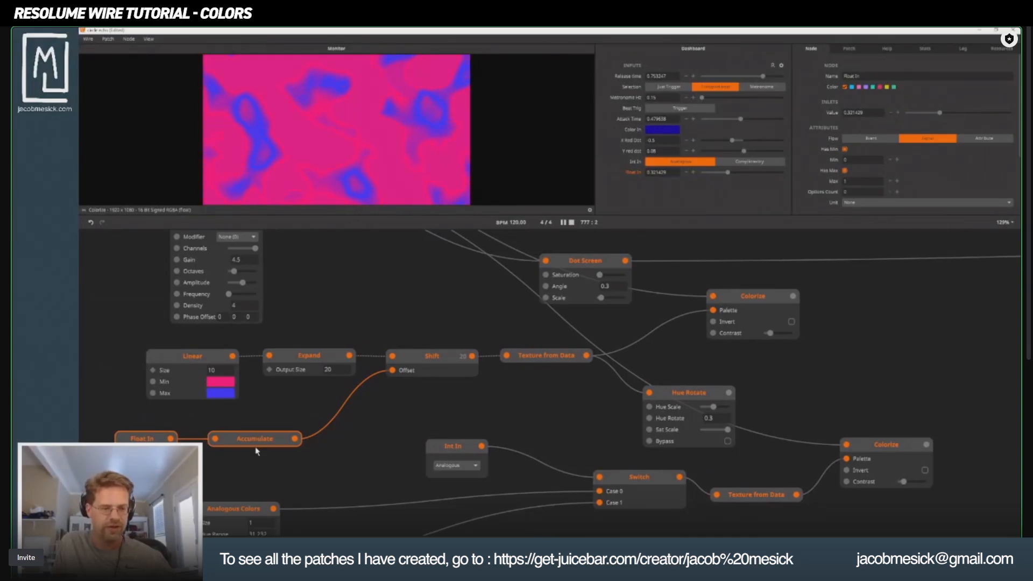
{"action": "left_click_drag", "start_coordinate": [250, 439], "coordinate": [235, 437]}
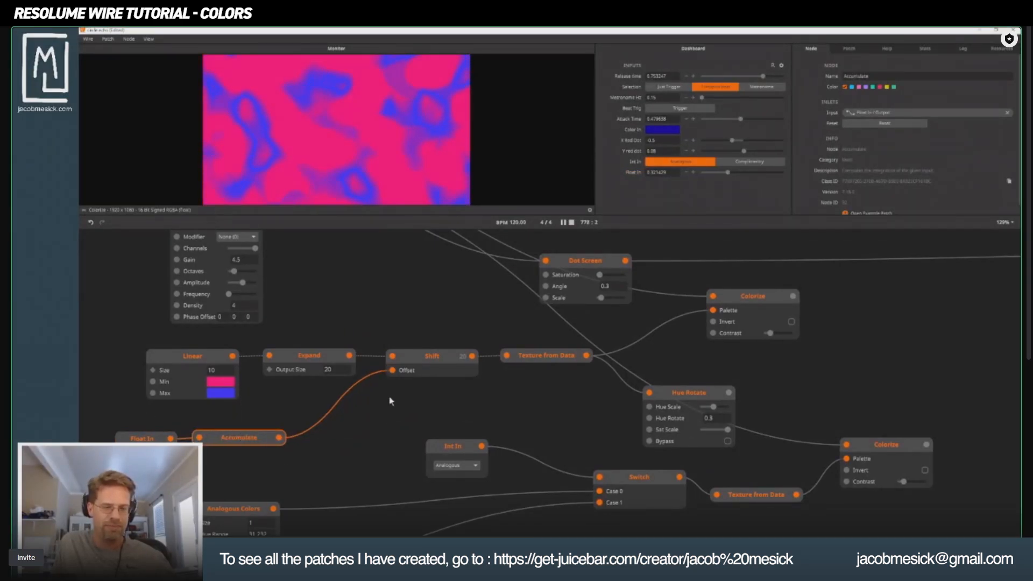
{"action": "left_click_drag", "start_coordinate": [384, 379], "coordinate": [393, 375]}
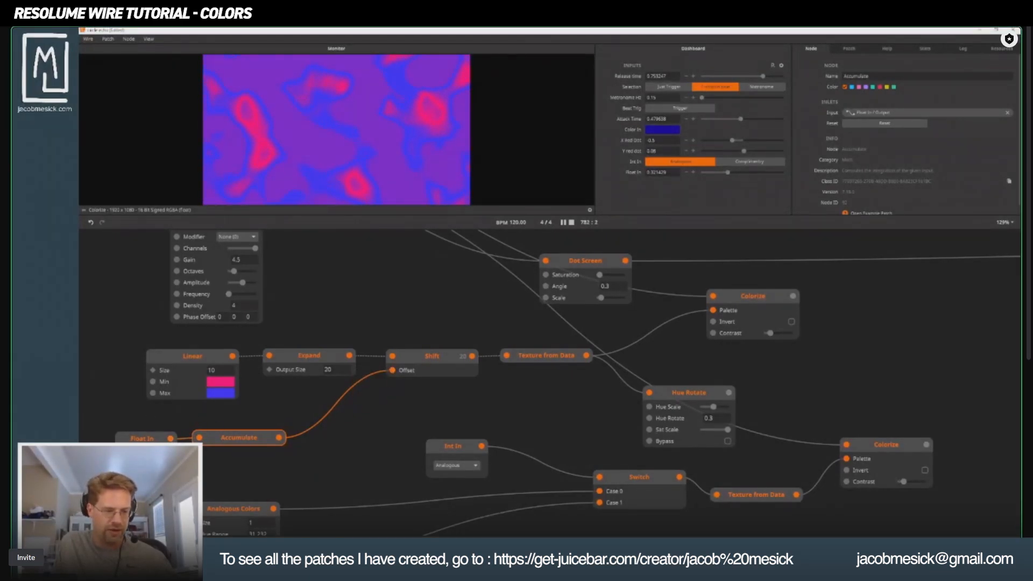
{"action": "left_click_drag", "start_coordinate": [211, 445], "coordinate": [251, 444]}
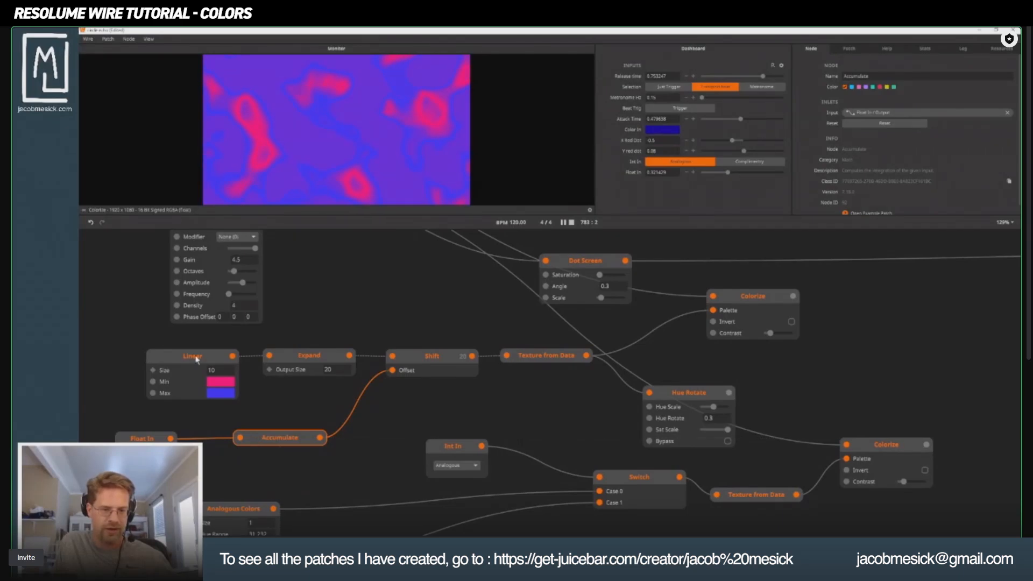
Move the Colorize node fed by Texture from Data slightly away from the Dot Screen node.
{"action": "left_click_drag", "start_coordinate": [108, 355], "coordinate": [576, 385]}
{"action": "left_click_drag", "start_coordinate": [755, 406], "coordinate": [515, 397]}
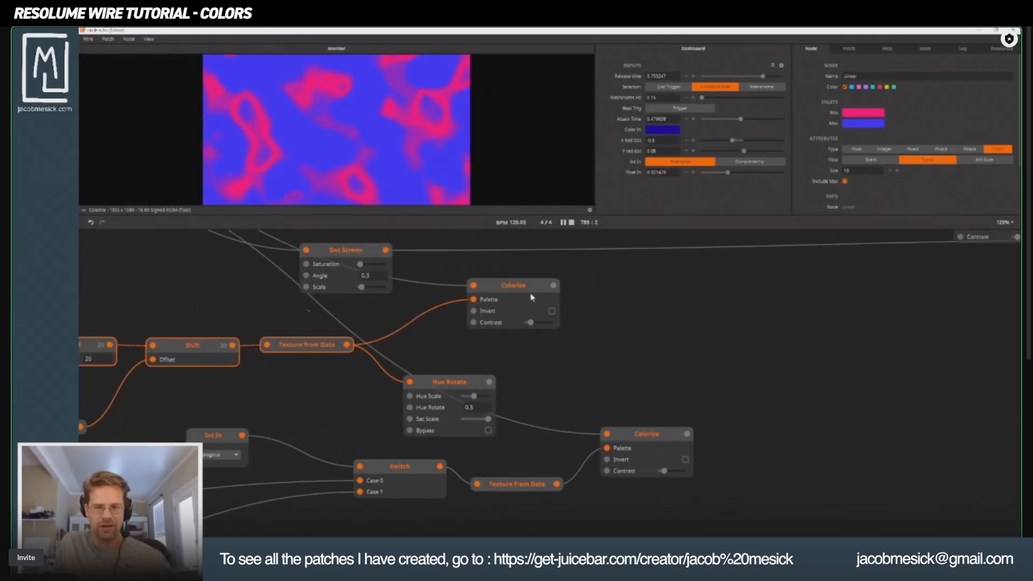
{"action": "left_click", "coordinate": [528, 287]}
{"action": "left_click_drag", "start_coordinate": [530, 296], "coordinate": [507, 341]}
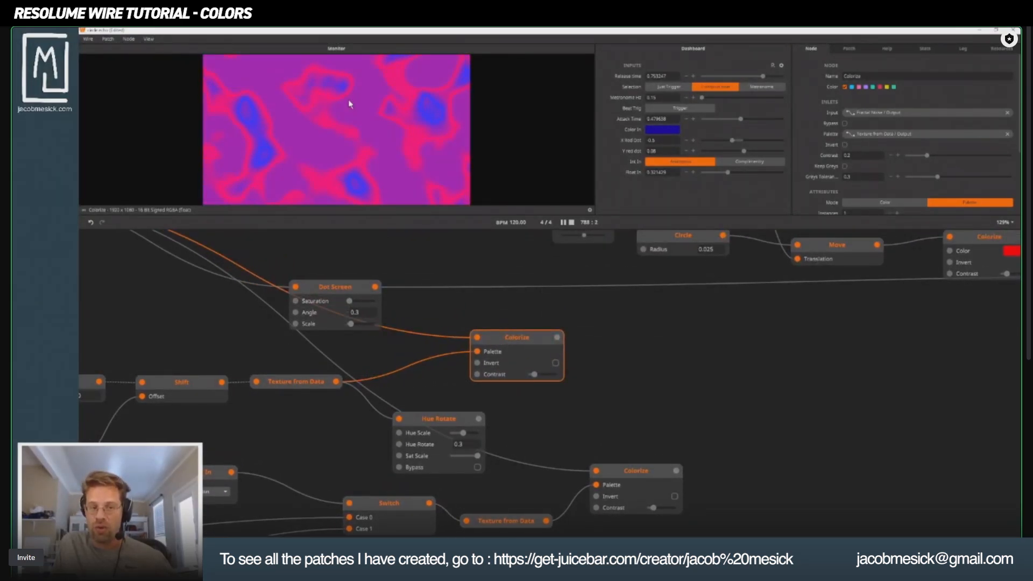
{"action": "left_click_drag", "start_coordinate": [232, 312], "coordinate": [572, 381]}
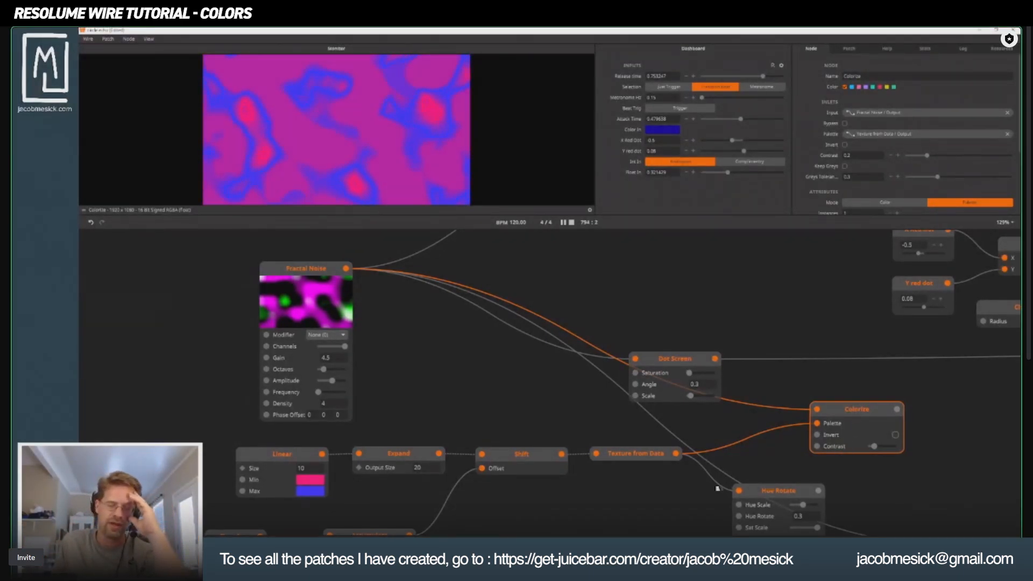
Set the Linear node's Min color alpha to 0 and preview the Colorize output against the Fractal Noise source.
{"action": "left_click", "coordinate": [312, 482]}
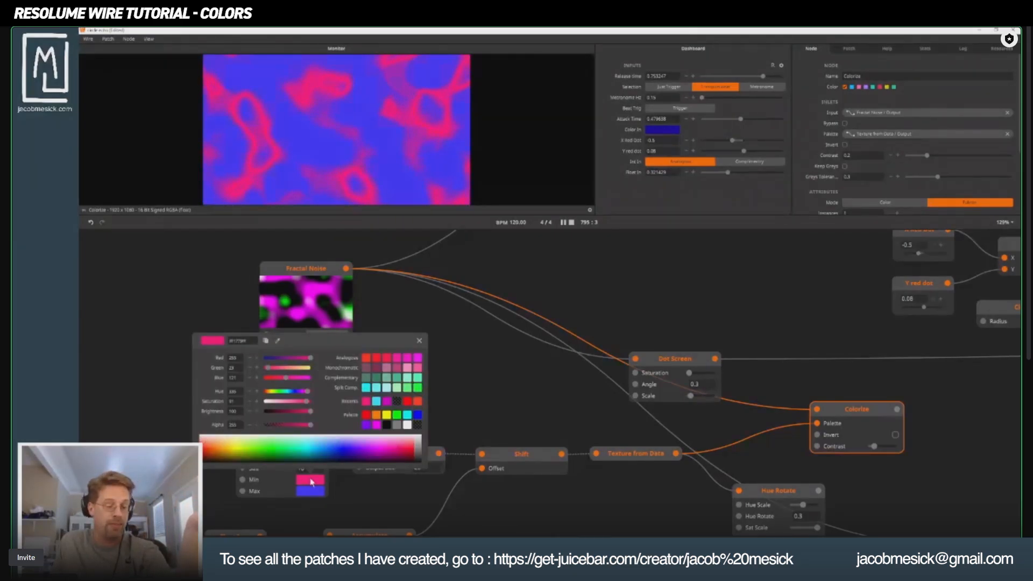
{"action": "left_click_drag", "start_coordinate": [310, 425], "coordinate": [249, 424]}
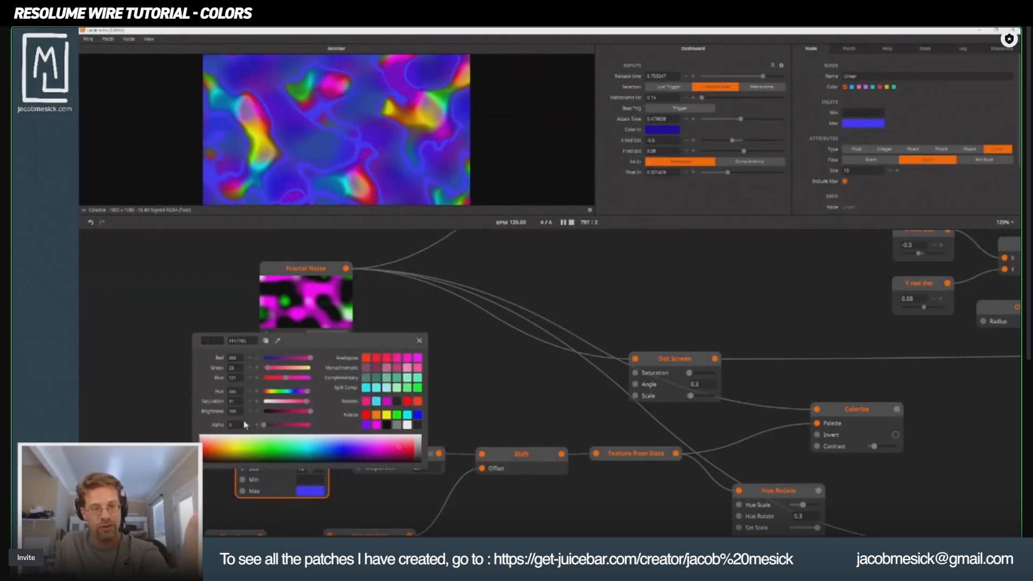
{"action": "left_click", "coordinate": [135, 341]}
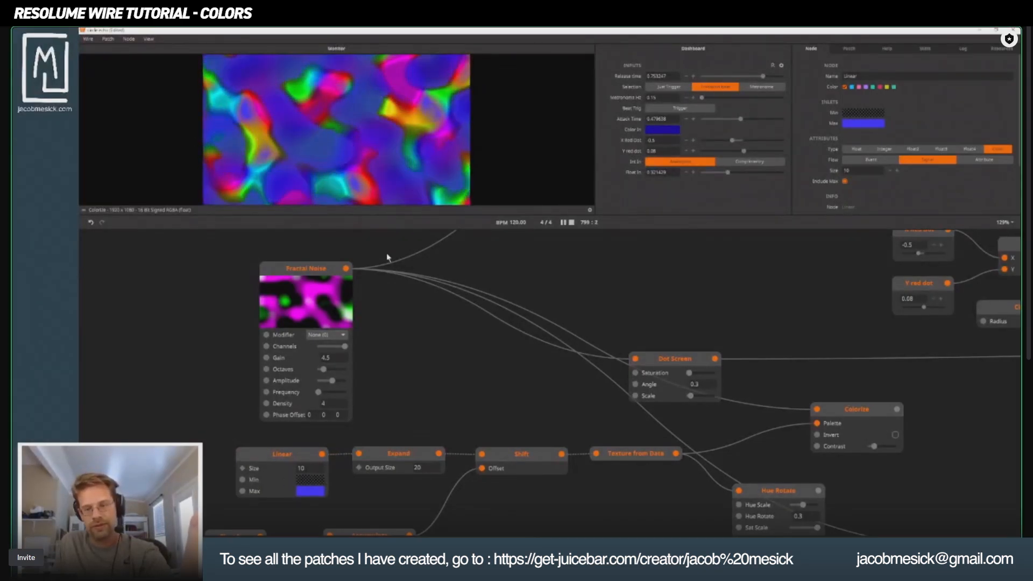
{"action": "left_click", "coordinate": [845, 418]}
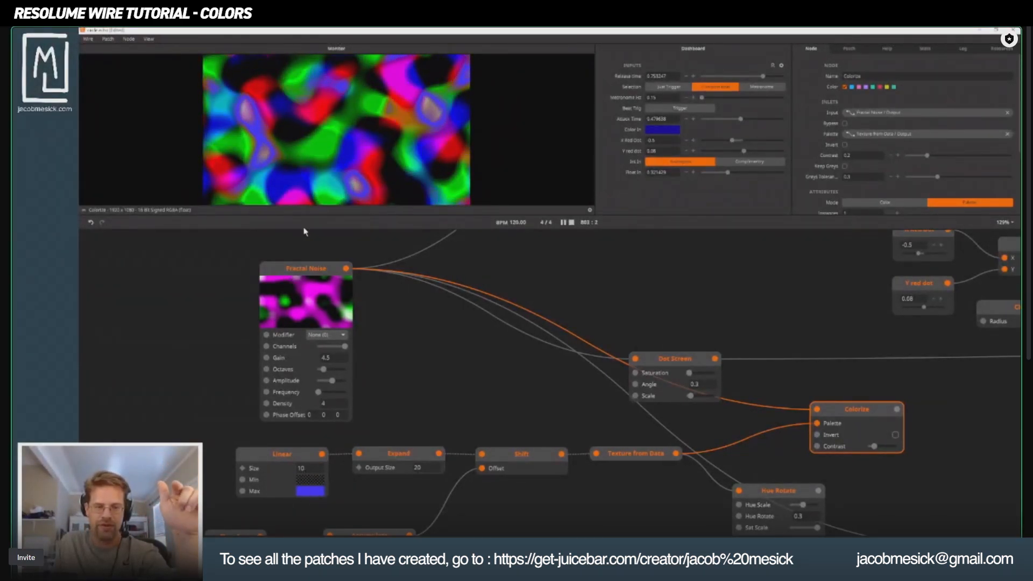
{"action": "left_click", "coordinate": [315, 273]}
{"action": "left_click", "coordinate": [865, 418]}
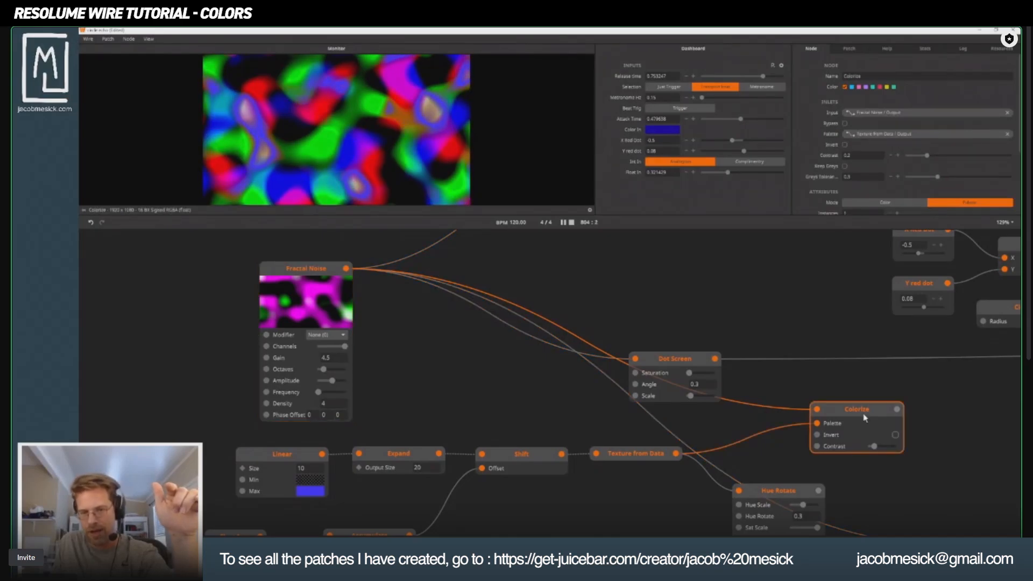
Change the Linear node's Min color to magenta and raise its alpha to full opacity.
{"action": "left_click", "coordinate": [312, 491]}
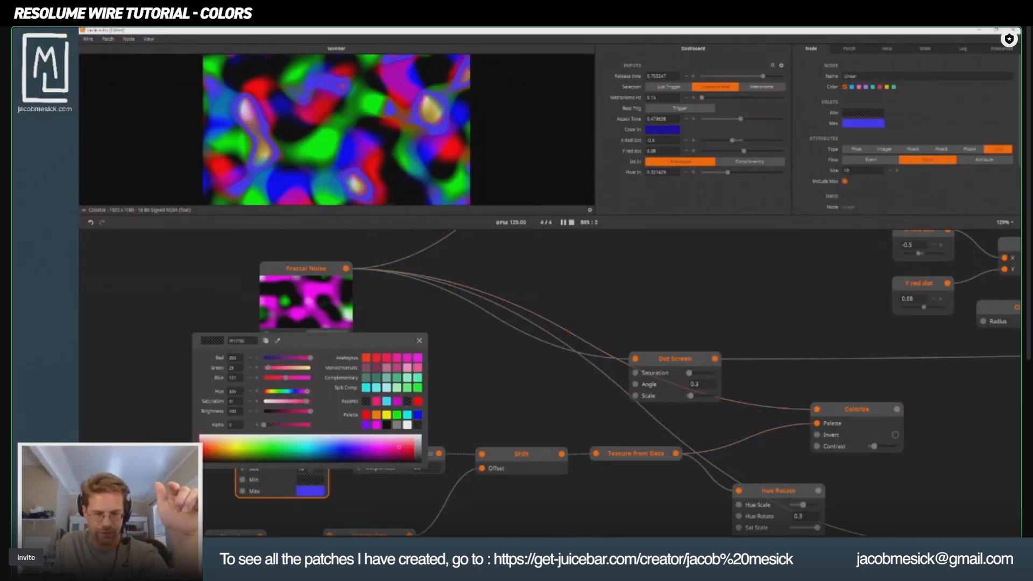
{"action": "left_click_drag", "start_coordinate": [372, 448], "coordinate": [385, 450]}
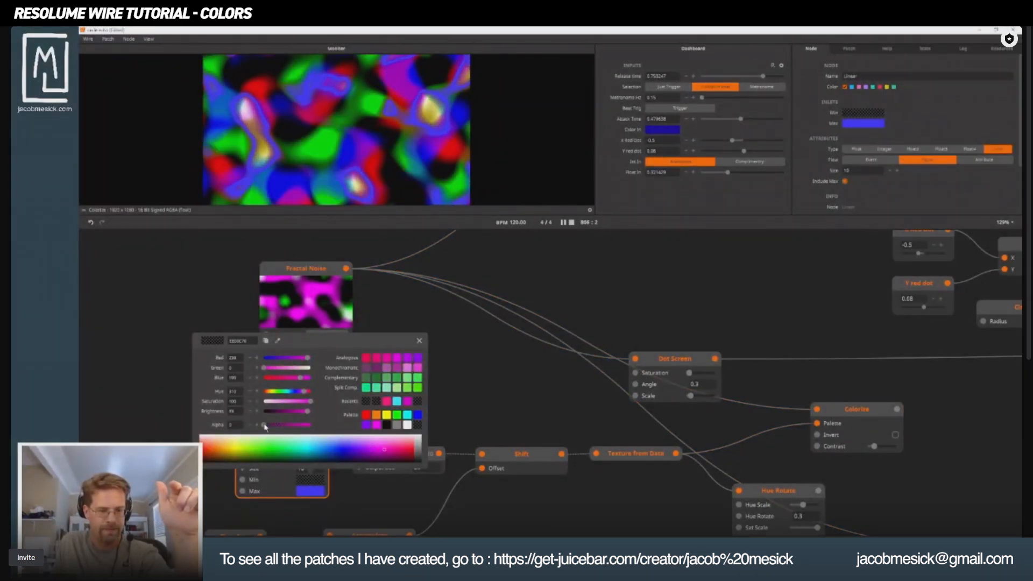
{"action": "left_click_drag", "start_coordinate": [263, 425], "coordinate": [311, 425]}
{"action": "left_click", "coordinate": [538, 369]}
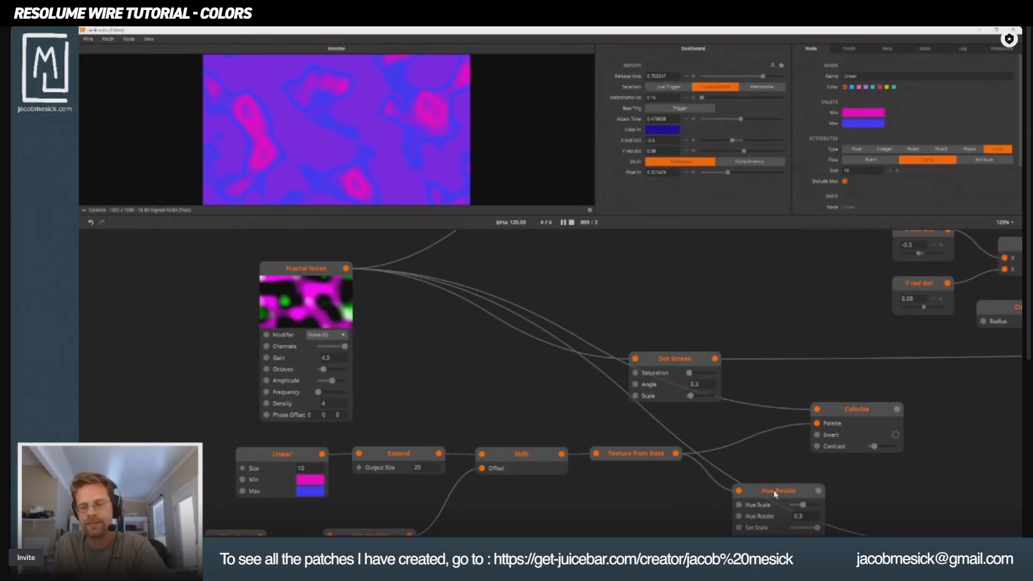
Disconnect Texture from Data from both the Colorize node's Palette inlet and the Hue Rotate node.
{"action": "left_click_drag", "start_coordinate": [704, 480], "coordinate": [490, 438]}
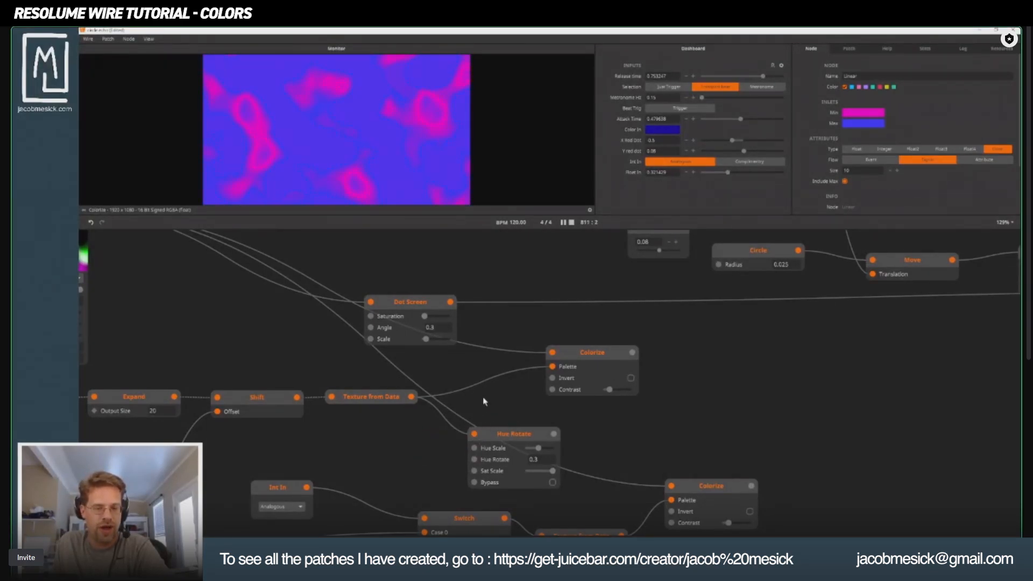
{"action": "left_click_drag", "start_coordinate": [553, 369], "coordinate": [487, 392]}
{"action": "left_click", "coordinate": [456, 384]}
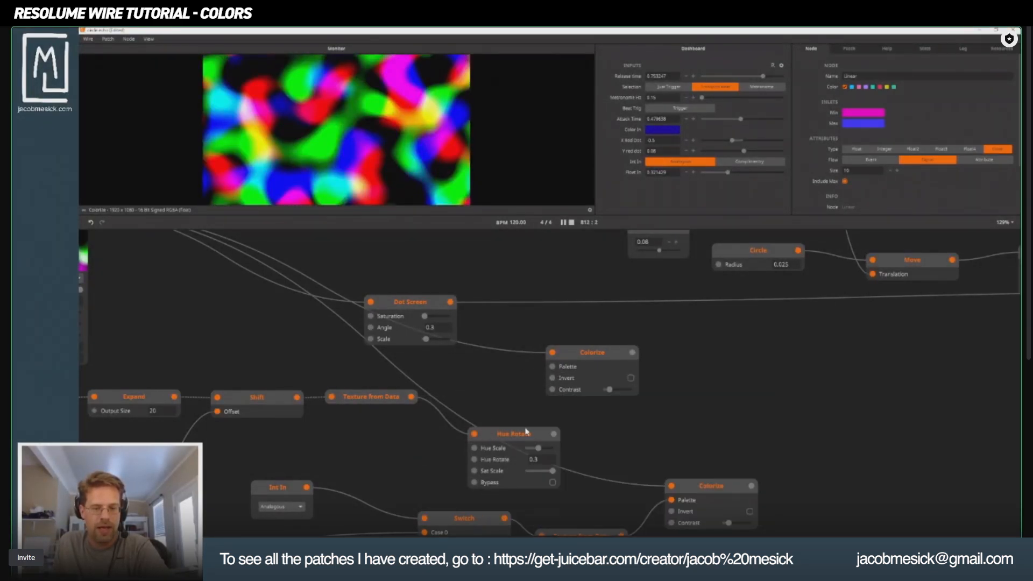
{"action": "left_click_drag", "start_coordinate": [532, 440], "coordinate": [428, 435]}
{"action": "left_click", "coordinate": [473, 384]}
Add a Color In node and place it just below the Texture from Data node.
{"action": "double_click", "coordinate": [327, 450]}
{"action": "type", "text": "colori"}
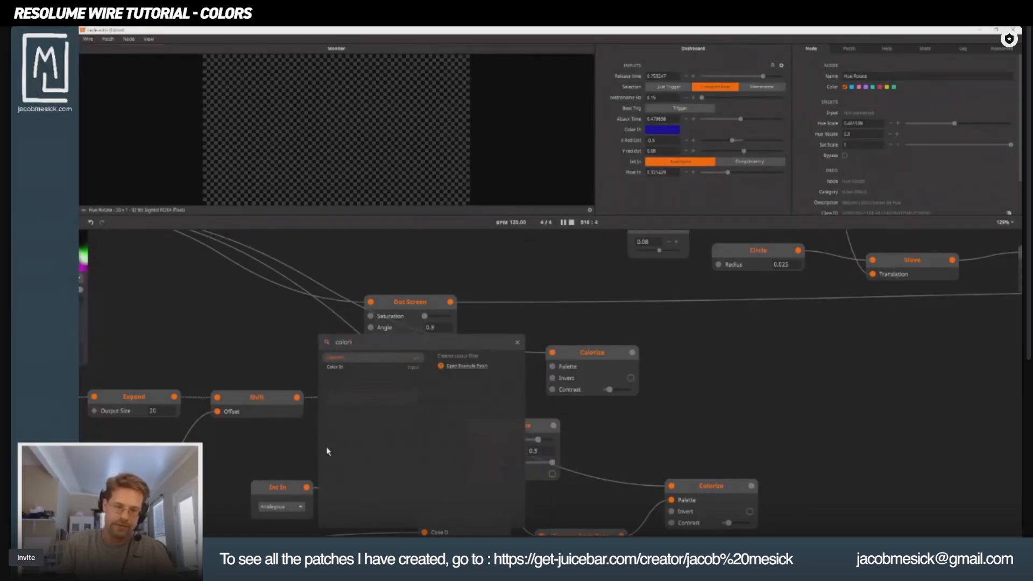
{"action": "key", "text": "BackSpace"}
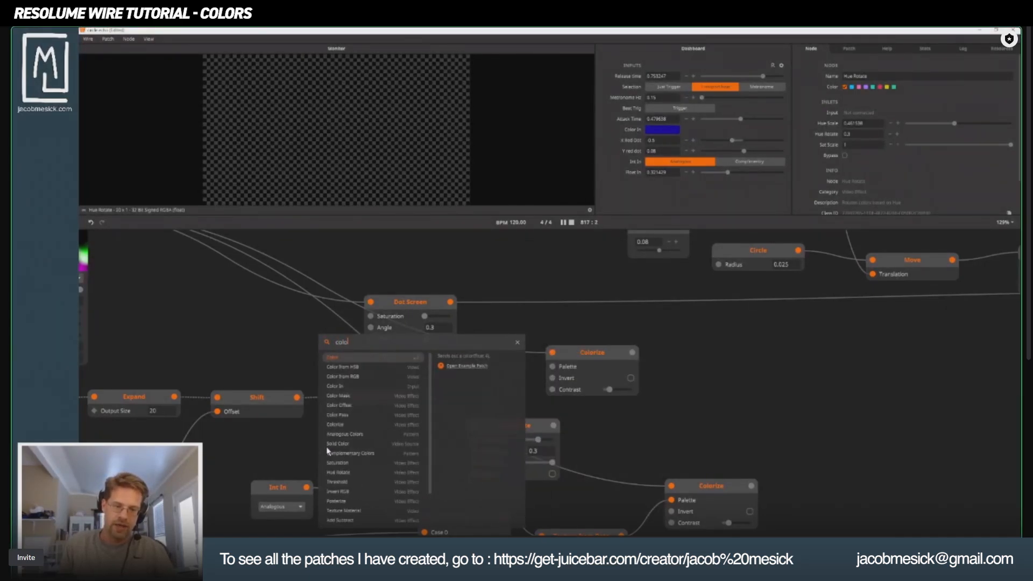
{"action": "type", "text": "r In"}
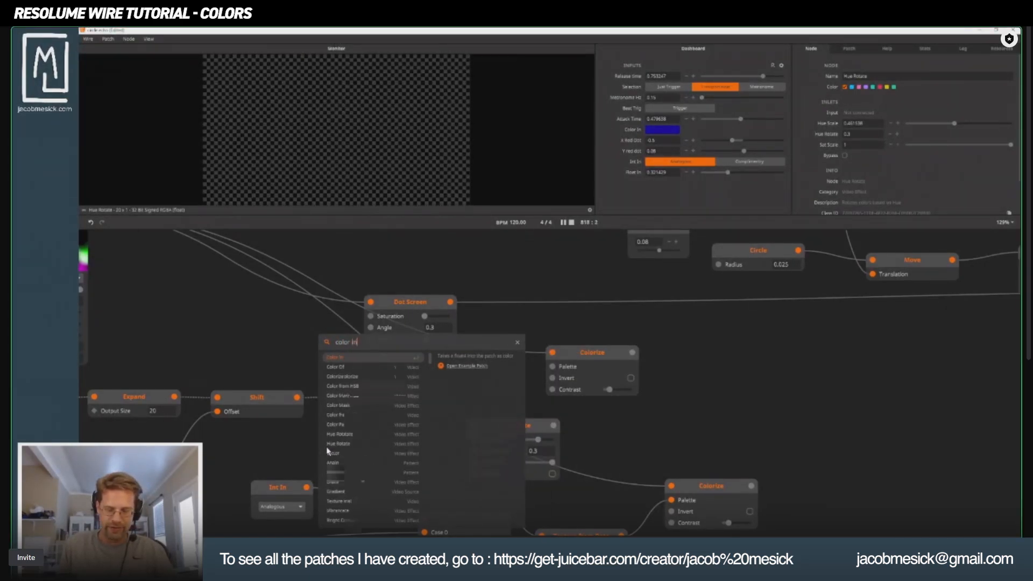
{"action": "left_click", "coordinate": [327, 449]}
{"action": "left_click_drag", "start_coordinate": [349, 450], "coordinate": [369, 429]}
Add a Color node above the Shift node and reposition the Color In 2 node below Texture from Data.
{"action": "double_click", "coordinate": [424, 486]}
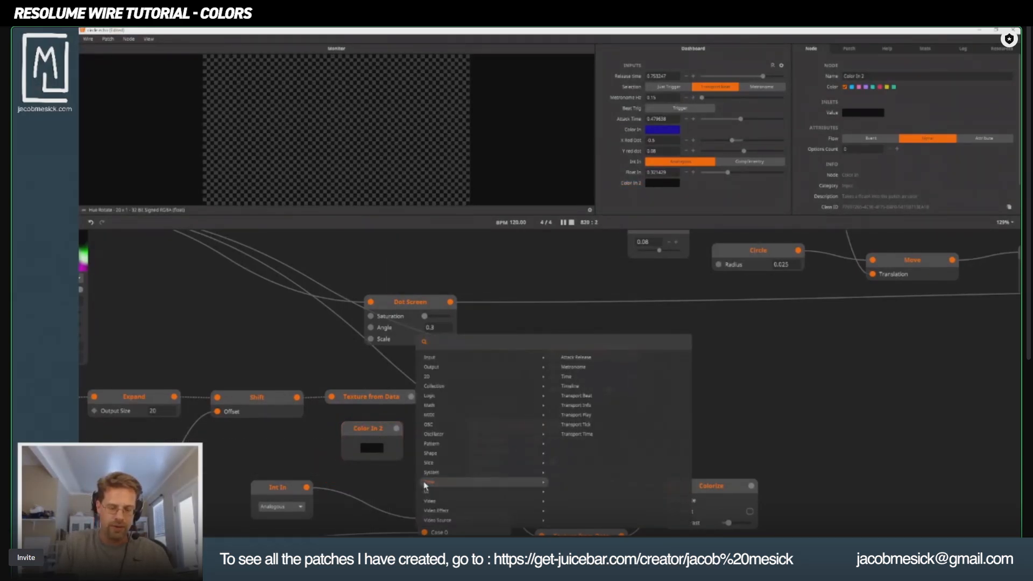
{"action": "type", "text": "color"}
{"action": "key", "text": "Return"}
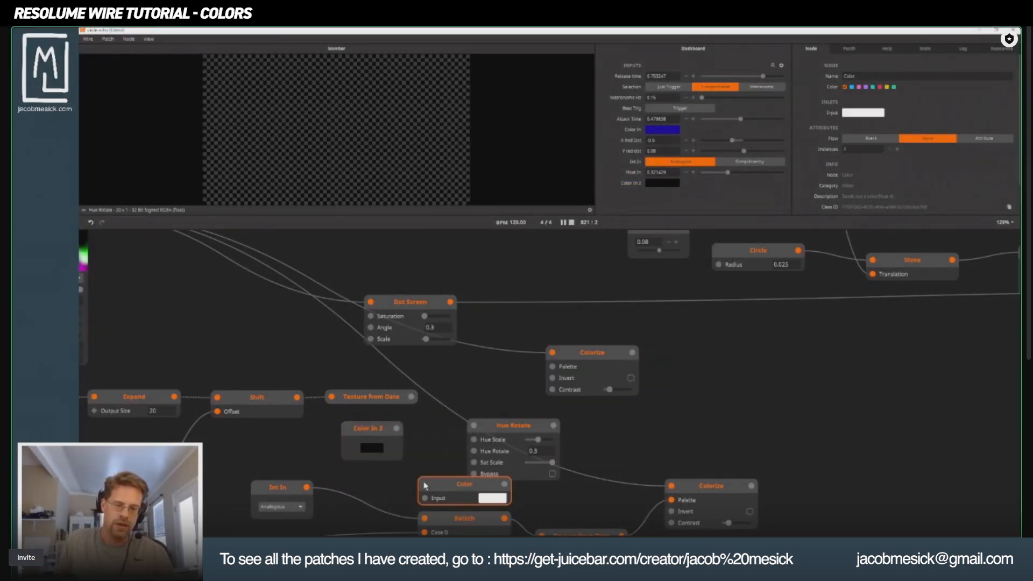
{"action": "left_click_drag", "start_coordinate": [440, 499], "coordinate": [245, 344]}
{"action": "mouse_move", "coordinate": [364, 433]}
{"action": "left_mouse_down"}
{"action": "mouse_move", "coordinate": [295, 437]}
{"action": "mouse_move", "coordinate": [369, 415]}
{"action": "left_mouse_up"}
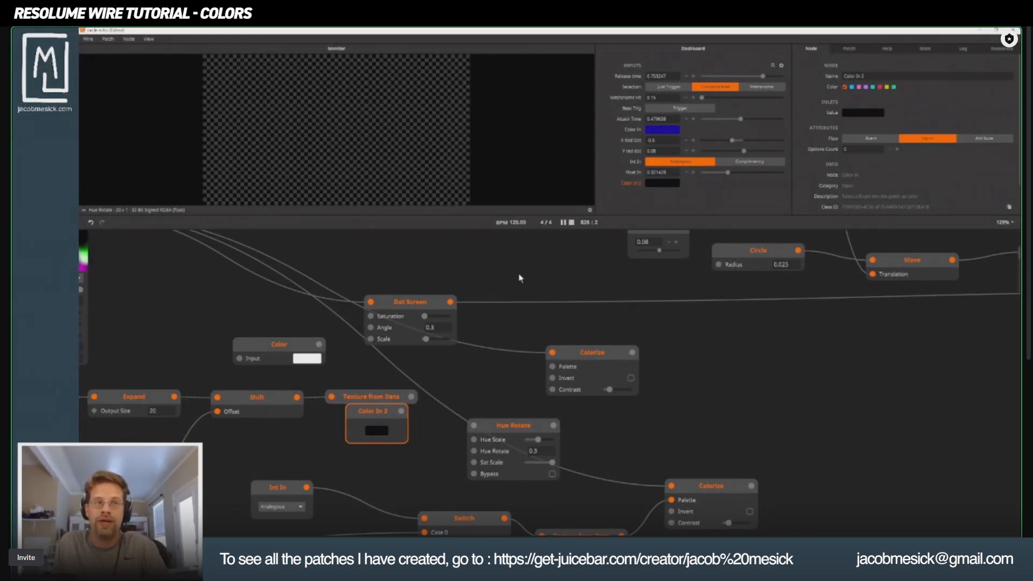
{"action": "left_click_drag", "start_coordinate": [384, 414], "coordinate": [402, 443]}
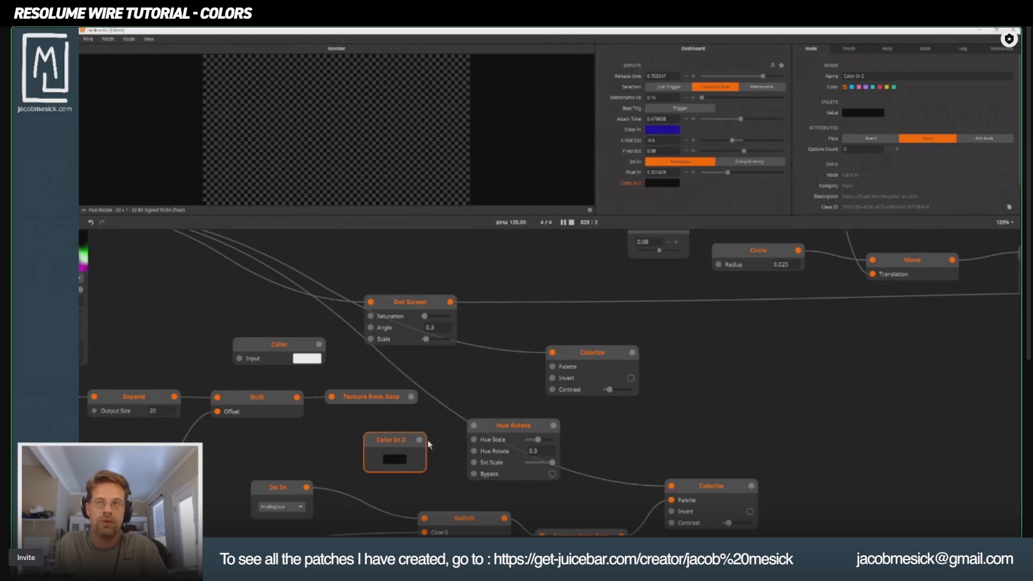
Connect Color In 2 to the Hue Rotate node's input and set its color to a saturated blue.
{"action": "mouse_move", "coordinate": [425, 441]}
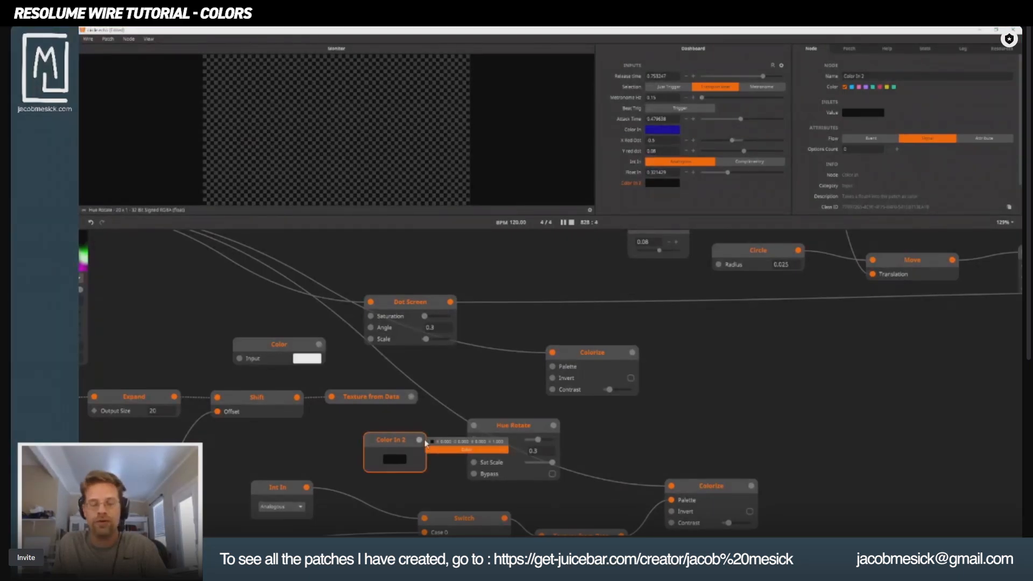
{"action": "left_click_drag", "start_coordinate": [425, 442], "coordinate": [513, 439]}
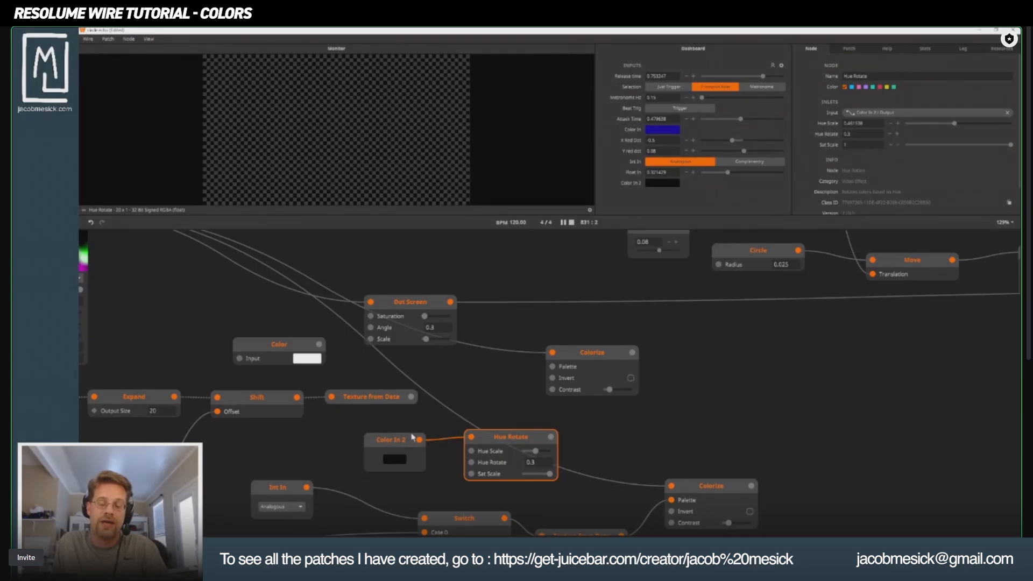
{"action": "left_click", "coordinate": [382, 461]}
{"action": "left_click", "coordinate": [393, 461]}
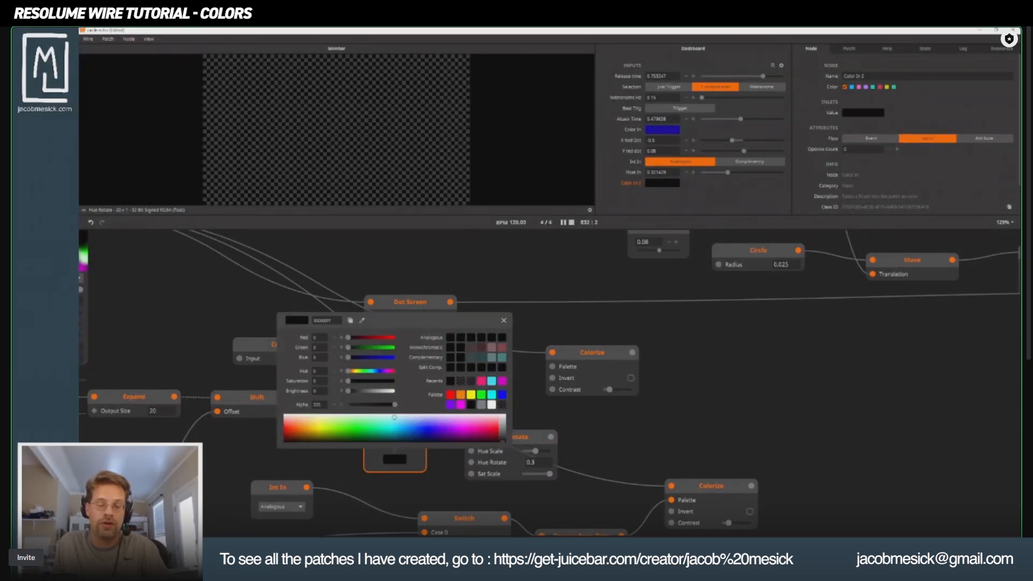
{"action": "left_click", "coordinate": [428, 430]}
{"action": "left_click", "coordinate": [646, 438]}
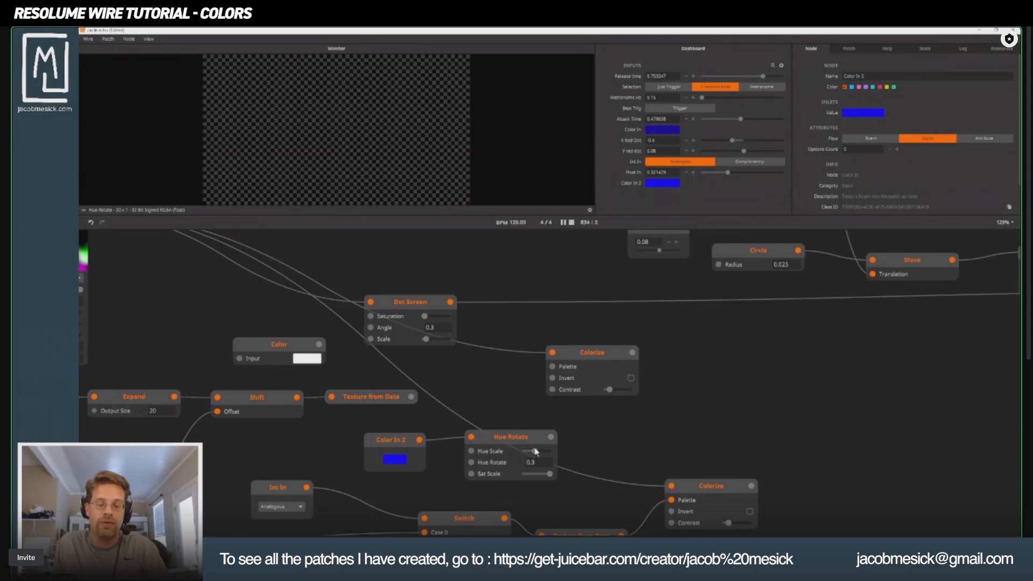
Delete the stray Delay node feeding Hue Rotate and reconnect Color In 2 directly to Hue Rotate's input.
{"action": "left_click", "coordinate": [525, 437]}
{"action": "left_click_drag", "start_coordinate": [551, 438], "coordinate": [526, 442]}
{"action": "left_click", "coordinate": [425, 442]}
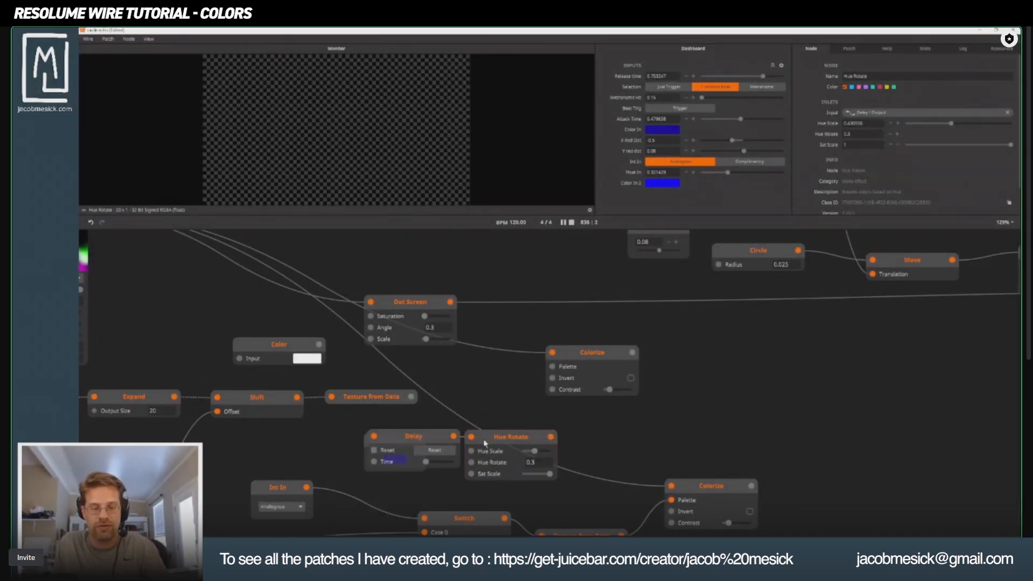
{"action": "key", "text": "Delete"}
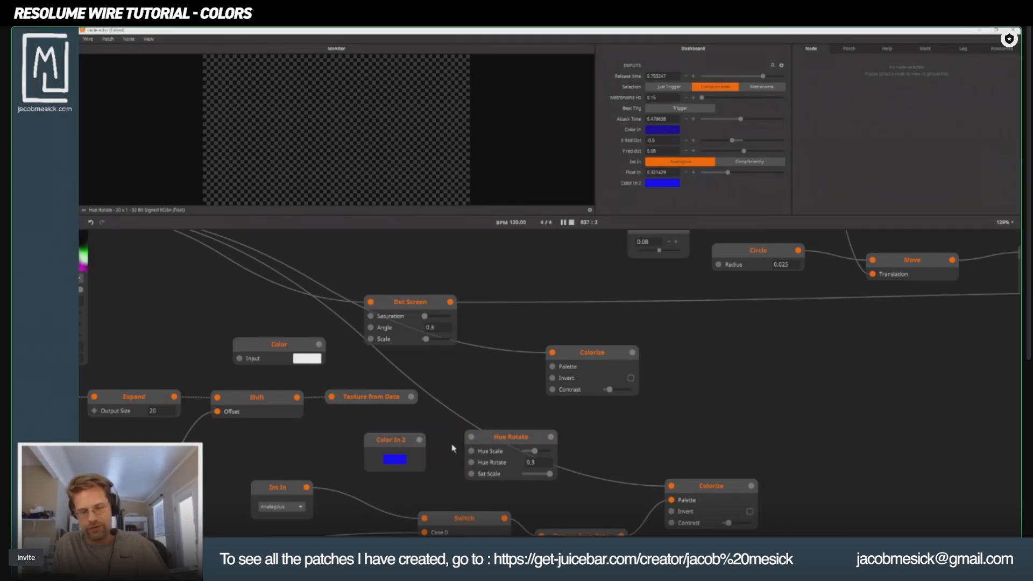
{"action": "left_click_drag", "start_coordinate": [420, 440], "coordinate": [469, 437]}
{"action": "left_click", "coordinate": [488, 439]}
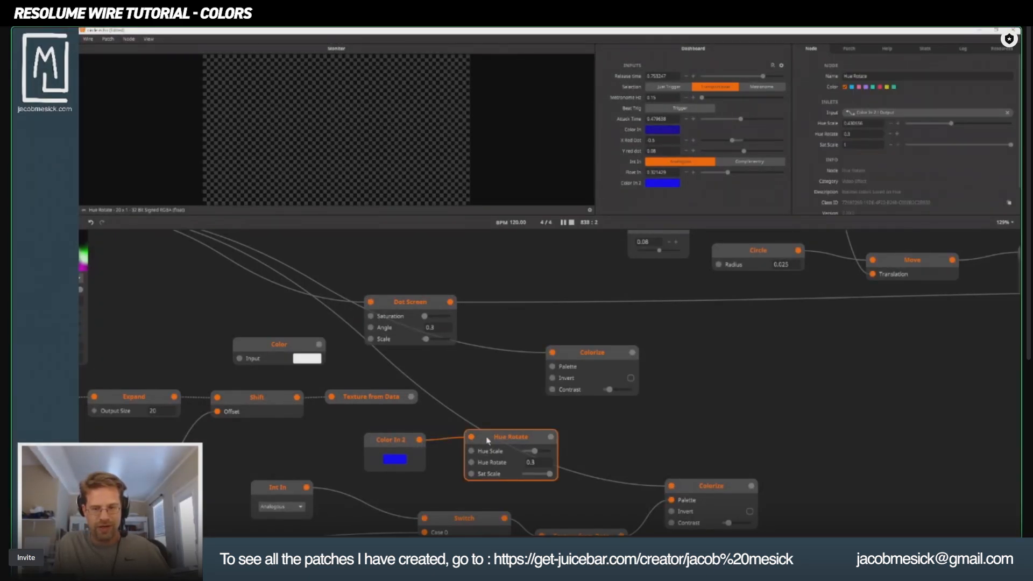
Switch the upper Colorize node to Color mode and feed its Color inlet from the Hue Rotate output.
{"action": "left_click_drag", "start_coordinate": [399, 419], "coordinate": [408, 440]}
{"action": "left_click", "coordinate": [591, 372]}
{"action": "left_click", "coordinate": [885, 204]}
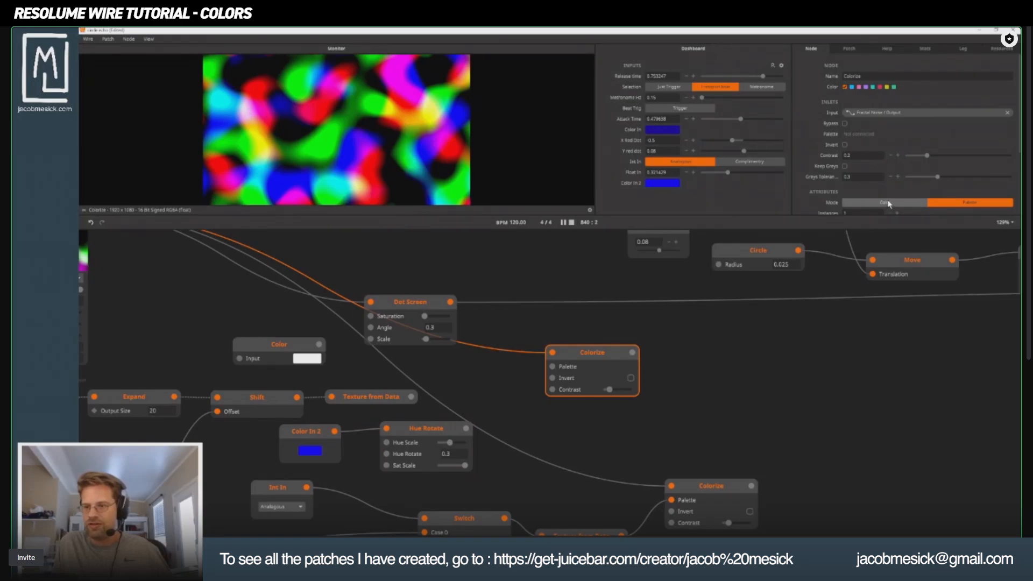
{"action": "left_click_drag", "start_coordinate": [466, 428], "coordinate": [552, 367]}
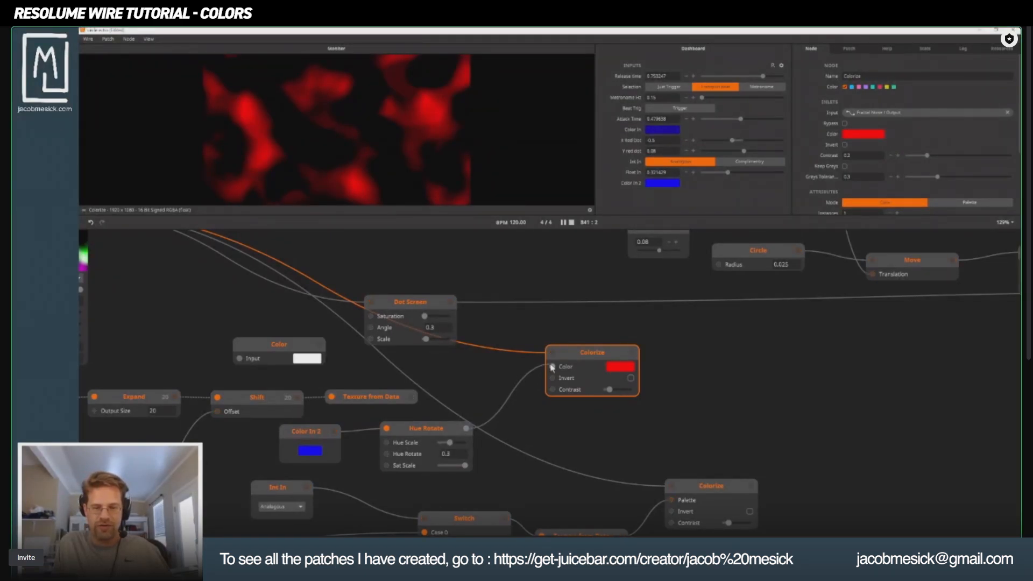
Configure the Fractal Noise node with 1 channel, Gain 6, 4 octaves and an amplitude of about 0.59.
{"action": "left_click_drag", "start_coordinate": [294, 330], "coordinate": [553, 413]}
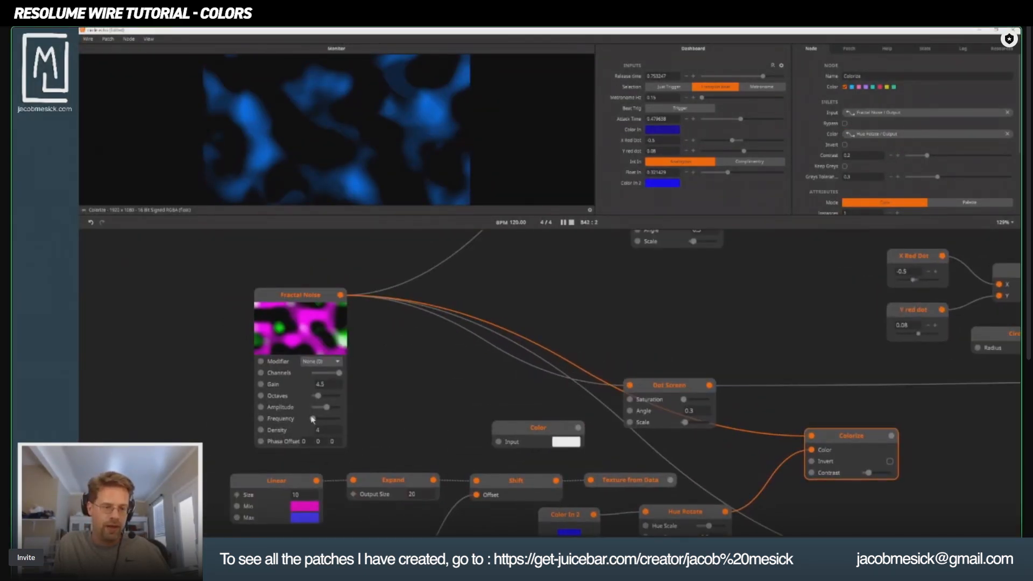
{"action": "mouse_move", "coordinate": [318, 377]}
{"action": "left_mouse_down"}
{"action": "mouse_move", "coordinate": [316, 329]}
{"action": "mouse_move", "coordinate": [327, 368]}
{"action": "left_mouse_up"}
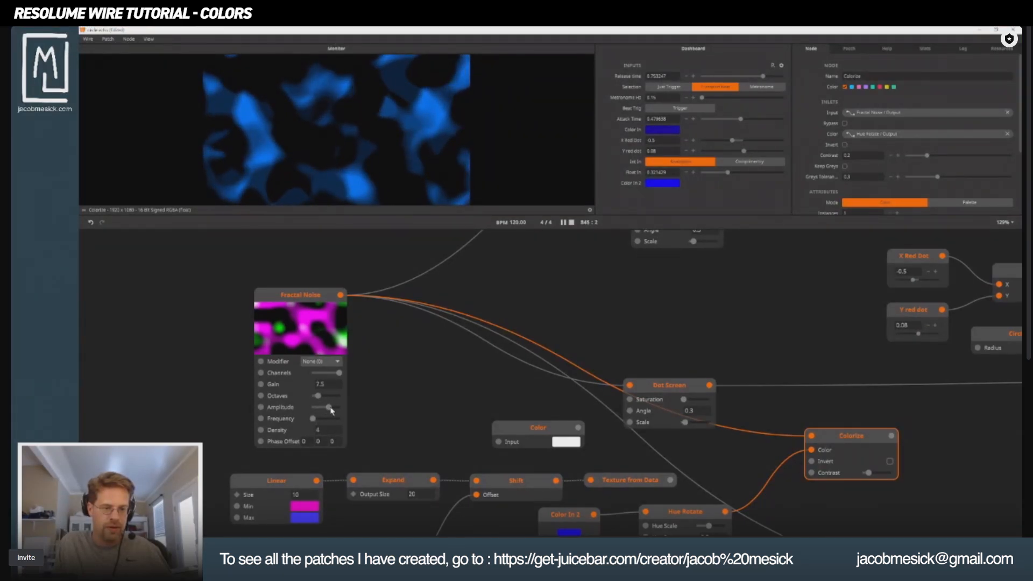
{"action": "left_click_drag", "start_coordinate": [321, 397], "coordinate": [327, 398]}
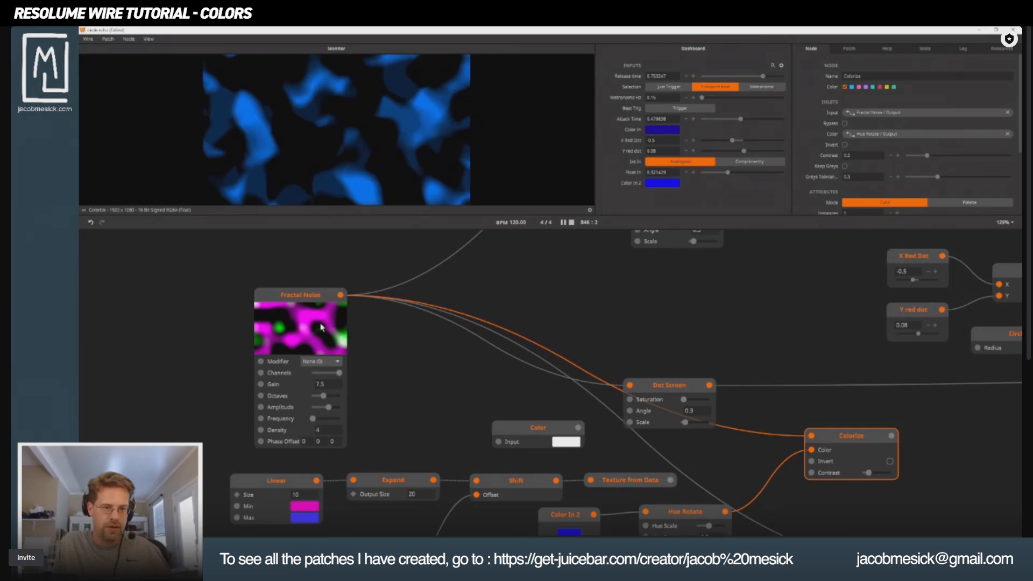
{"action": "left_click", "coordinate": [312, 304]}
{"action": "left_click", "coordinate": [321, 362]}
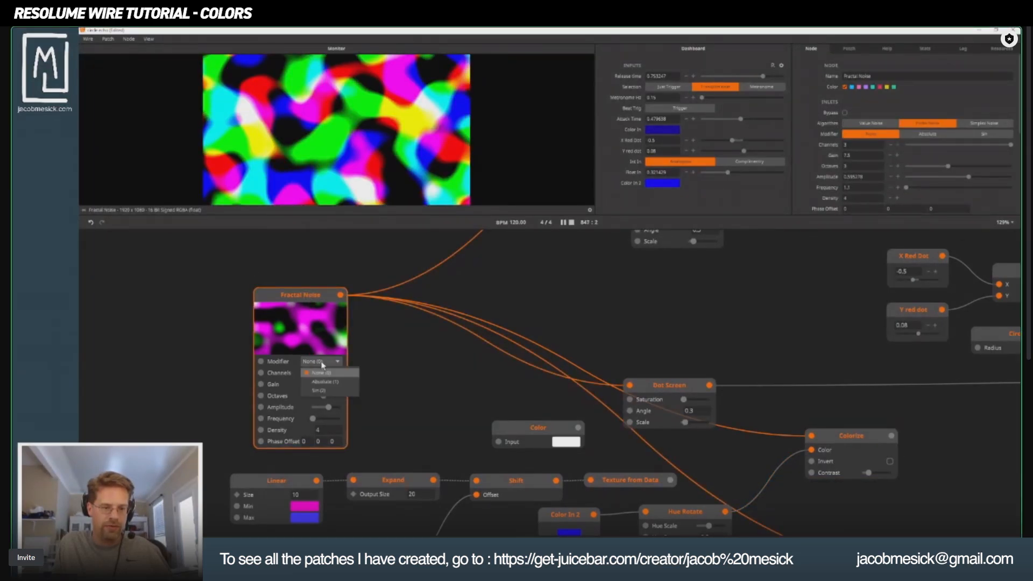
{"action": "left_click", "coordinate": [277, 374]}
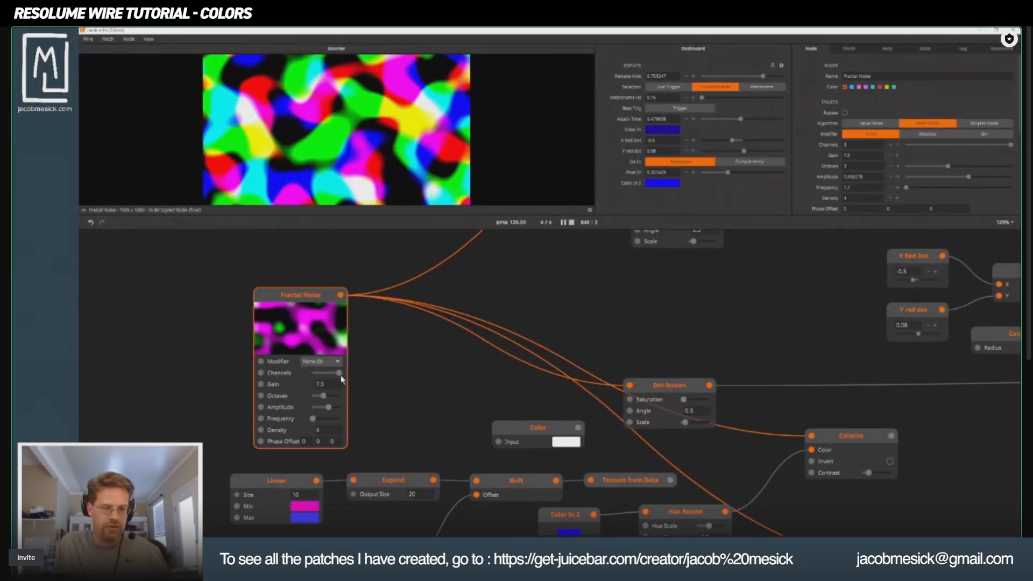
{"action": "left_click_drag", "start_coordinate": [339, 373], "coordinate": [303, 193]}
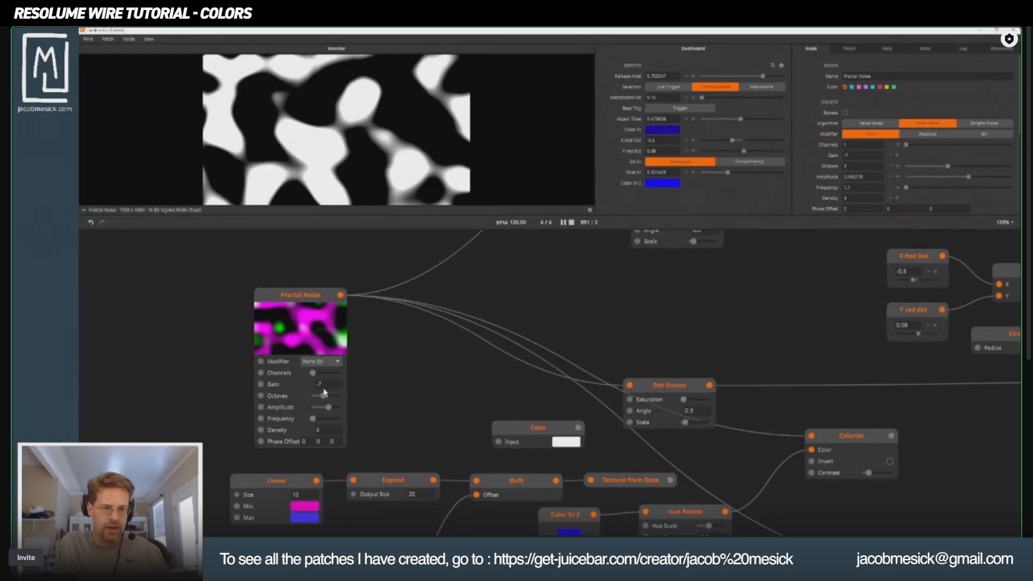
{"action": "mouse_move", "coordinate": [327, 386]}
{"action": "left_mouse_down"}
{"action": "mouse_move", "coordinate": [325, 377]}
{"action": "mouse_move", "coordinate": [332, 395]}
{"action": "left_mouse_up"}
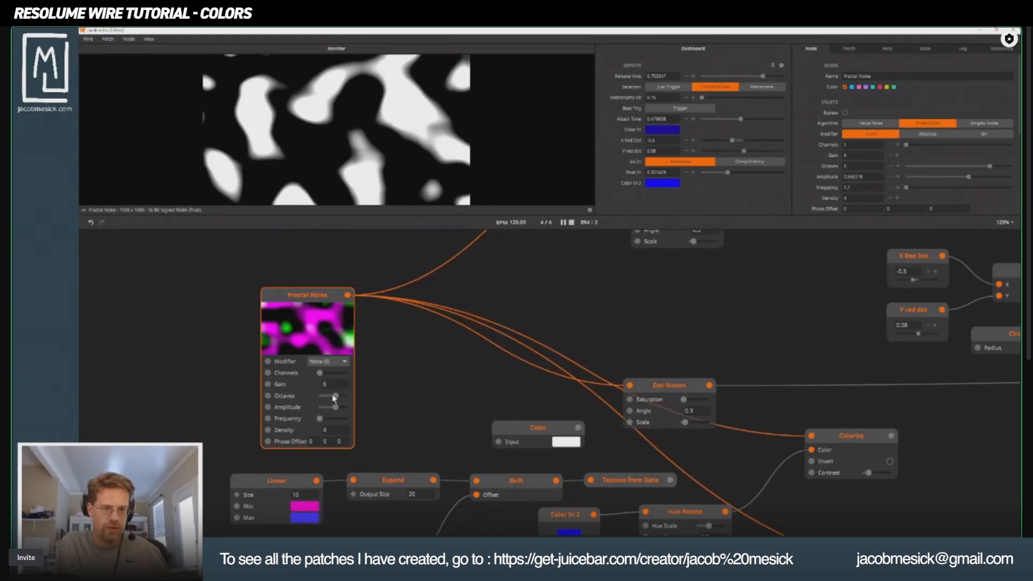
Add a Levels node and wire it between the Fractal Noise output and the upper Colorize node's input.
{"action": "double_click", "coordinate": [450, 370]}
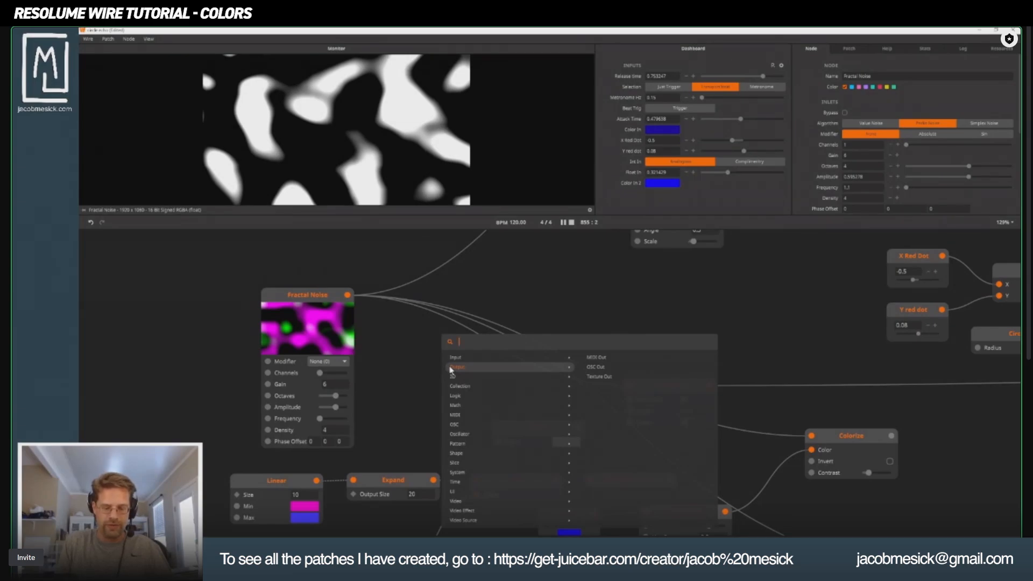
{"action": "type", "text": "level"}
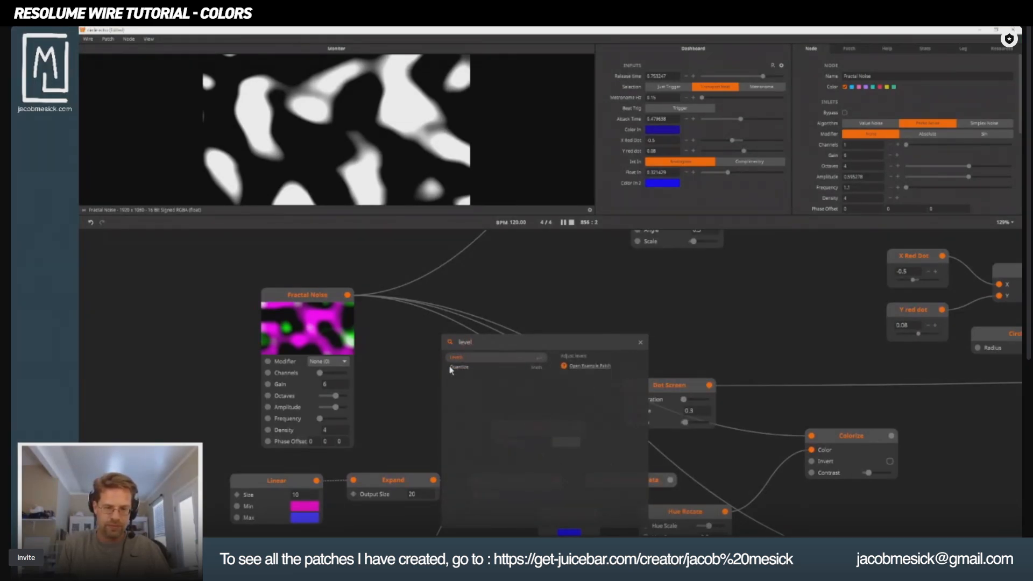
{"action": "key", "text": "Return"}
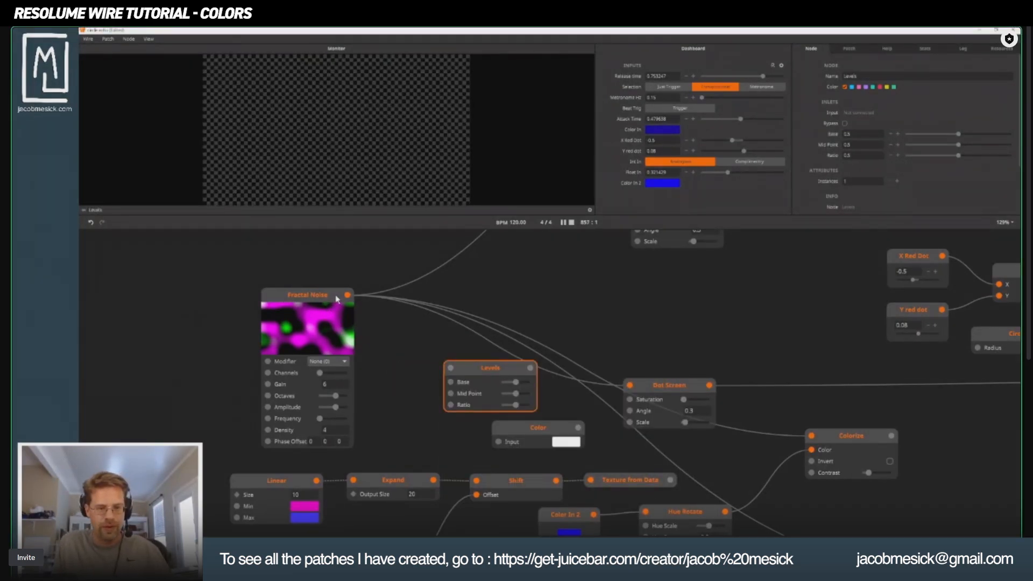
{"action": "left_click_drag", "start_coordinate": [347, 295], "coordinate": [451, 367]}
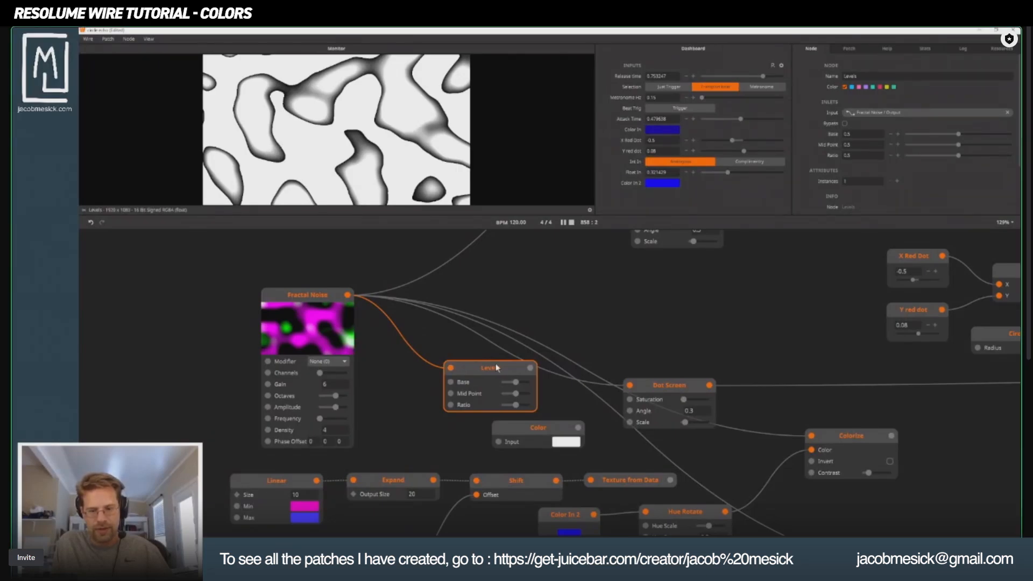
{"action": "left_click_drag", "start_coordinate": [530, 369], "coordinate": [808, 444]}
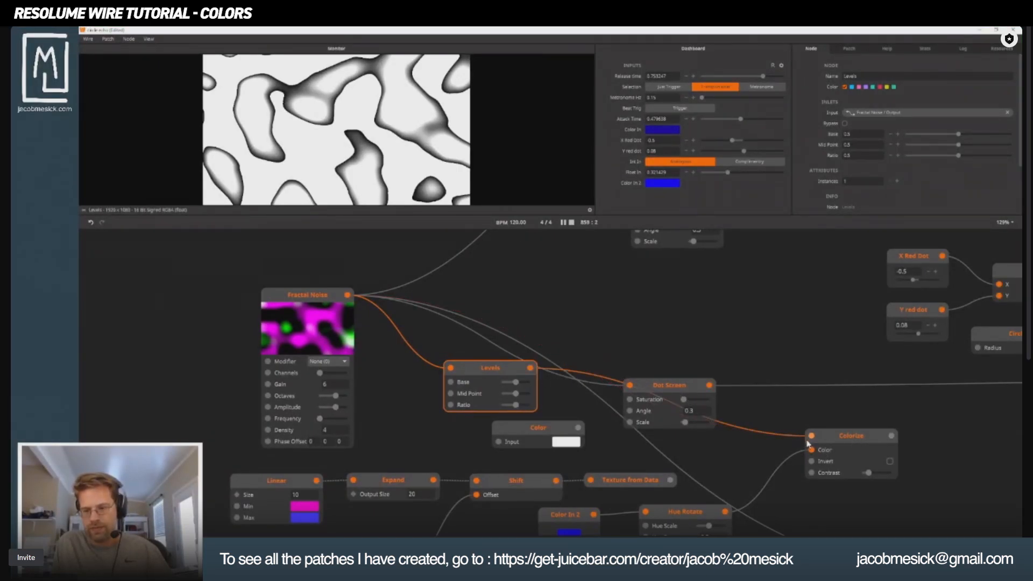
Set the Levels node's Base to about 0.6 and Ratio to about 0.29, and preview the Colorize output.
{"action": "left_click_drag", "start_coordinate": [514, 381], "coordinate": [513, 413]}
{"action": "left_click_drag", "start_coordinate": [676, 468], "coordinate": [466, 411]}
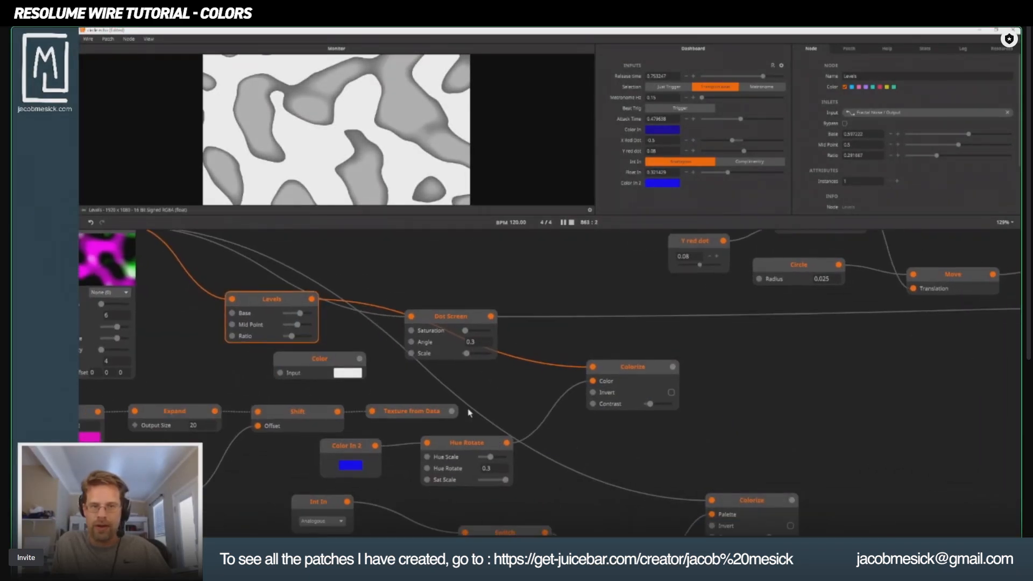
{"action": "left_click", "coordinate": [619, 377]}
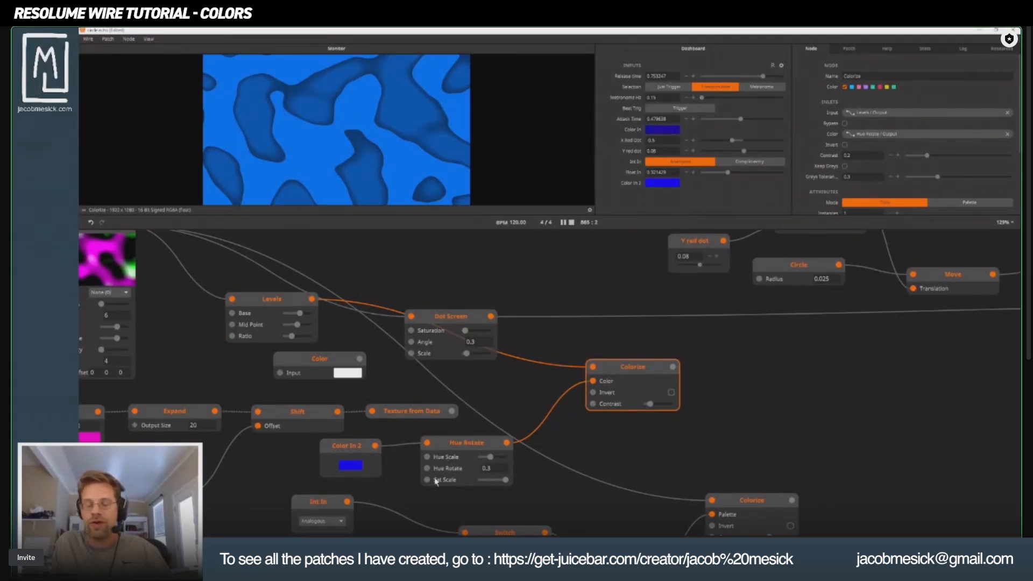
Sweep the Hue Rotate node's Hue Scale across its range to compare colors, settling at about 0.32.
{"action": "mouse_move", "coordinate": [494, 456]}
{"action": "left_mouse_down"}
{"action": "mouse_move", "coordinate": [486, 464]}
{"action": "mouse_move", "coordinate": [504, 464]}
{"action": "mouse_move", "coordinate": [480, 470]}
{"action": "mouse_move", "coordinate": [508, 470]}
{"action": "left_mouse_up"}
{"action": "left_click_drag", "start_coordinate": [327, 459], "coordinate": [496, 465]}
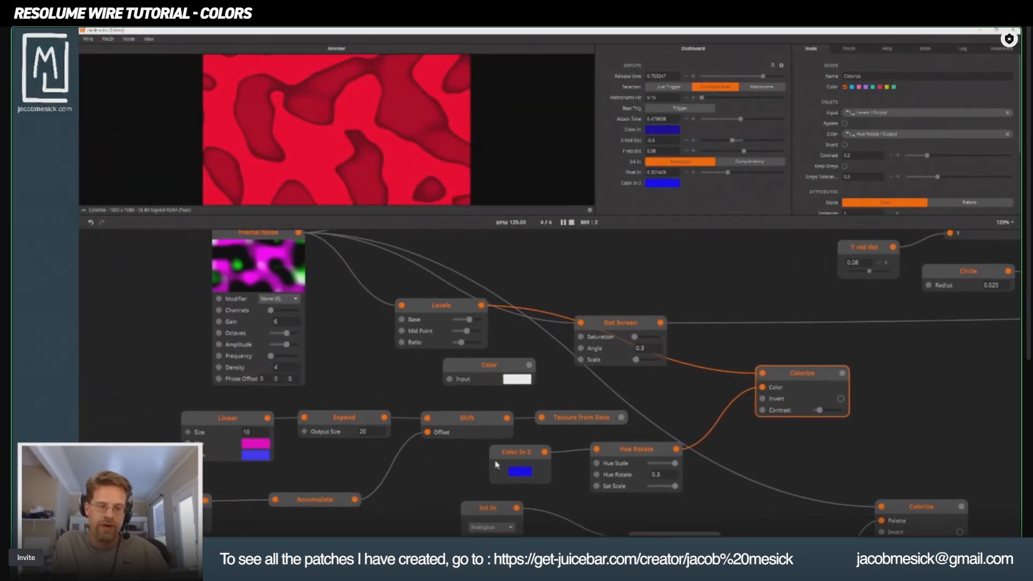
{"action": "left_click", "coordinate": [237, 429]}
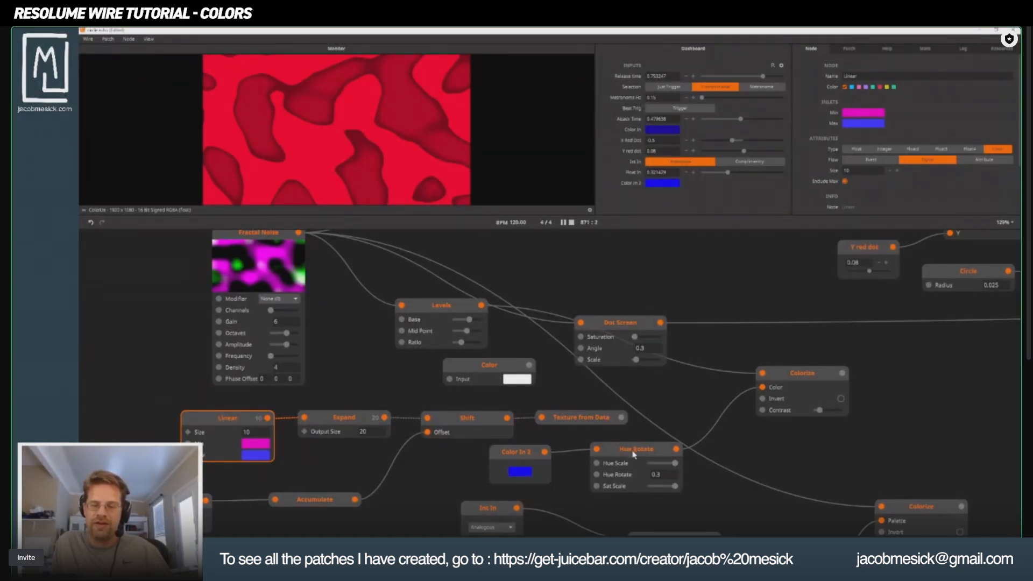
{"action": "left_click", "coordinate": [635, 455]}
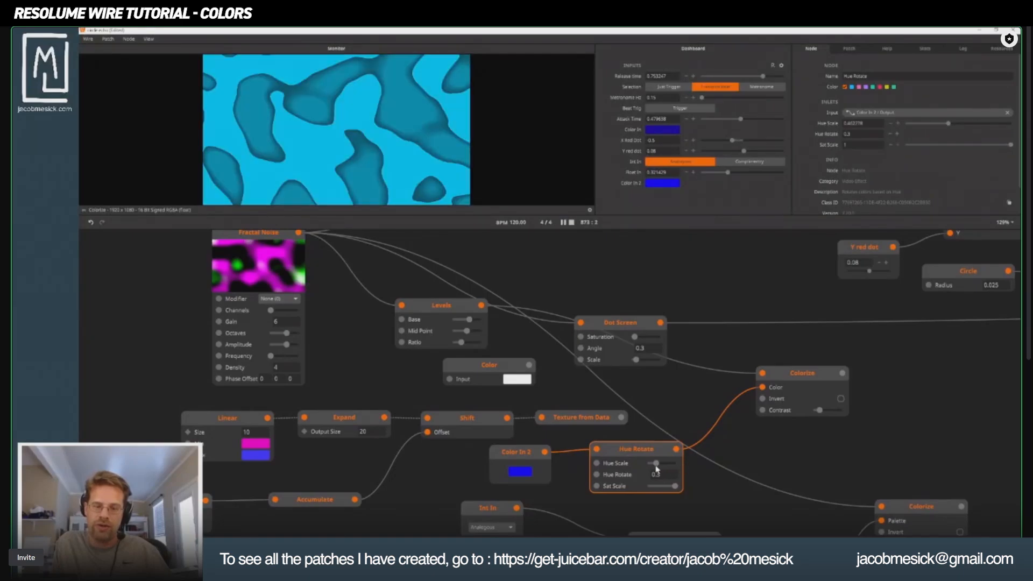
{"action": "left_click_drag", "start_coordinate": [675, 463], "coordinate": [595, 468]}
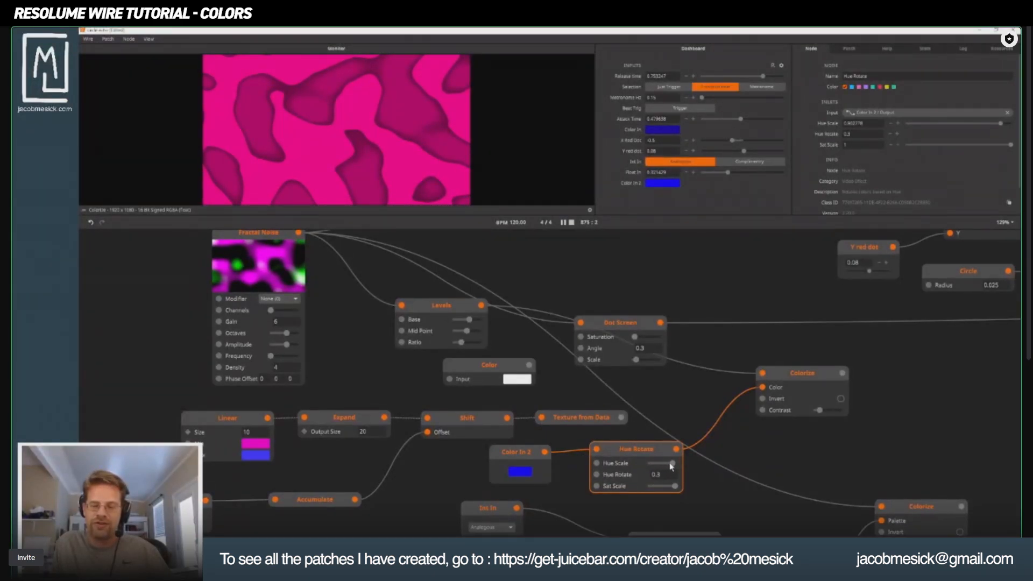
{"action": "left_click_drag", "start_coordinate": [671, 466], "coordinate": [650, 426]}
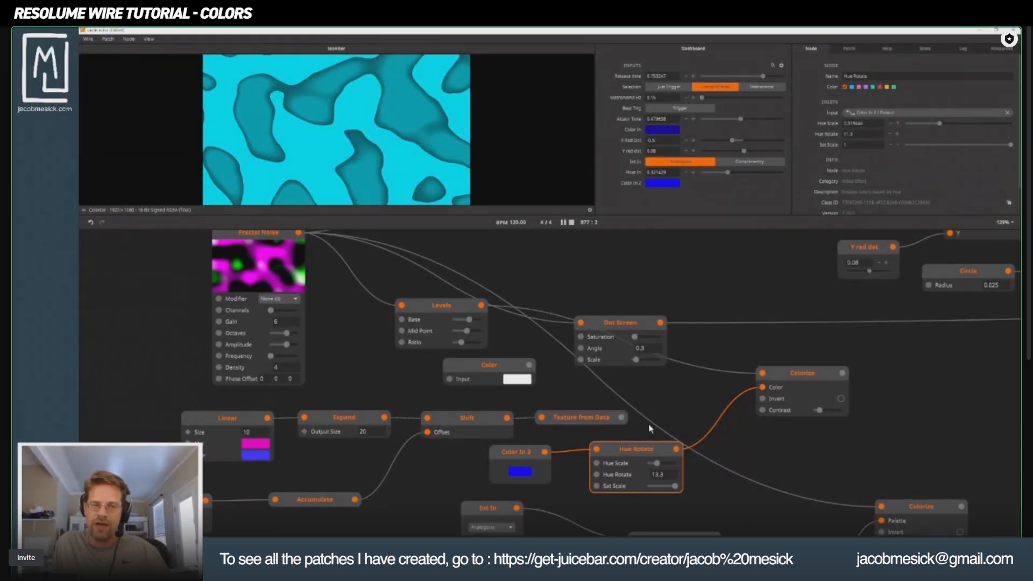
Set the Hue Rotate node's Hue Rotate value to 10.7 and lower its Sat Scale to about 0.15.
{"action": "left_click_drag", "start_coordinate": [661, 478], "coordinate": [671, 431]}
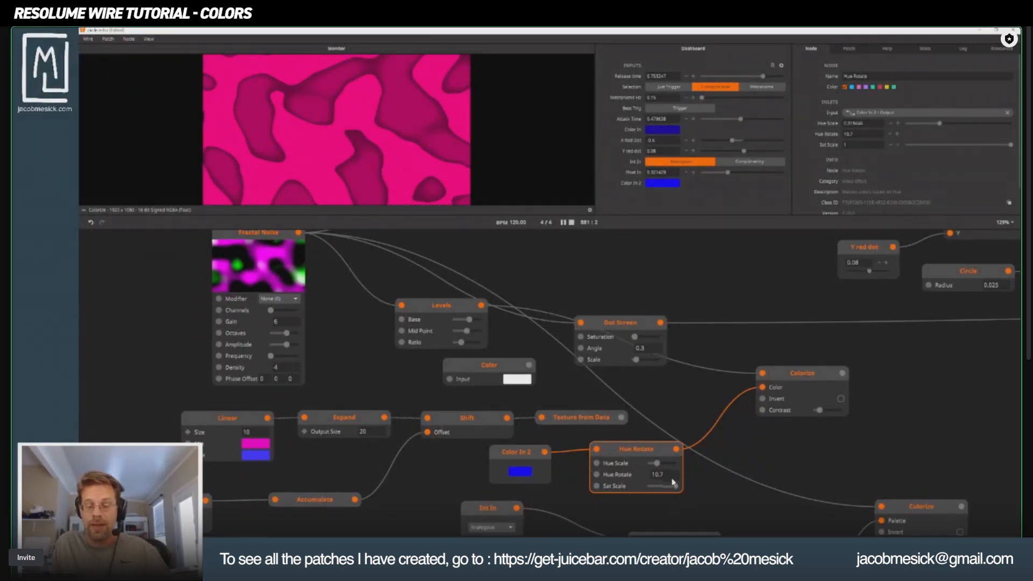
{"action": "left_click_drag", "start_coordinate": [676, 488], "coordinate": [656, 491]}
{"action": "mouse_move", "coordinate": [649, 487]}
{"action": "left_mouse_down"}
{"action": "mouse_move", "coordinate": [671, 488]}
{"action": "mouse_move", "coordinate": [654, 487]}
{"action": "left_mouse_up"}
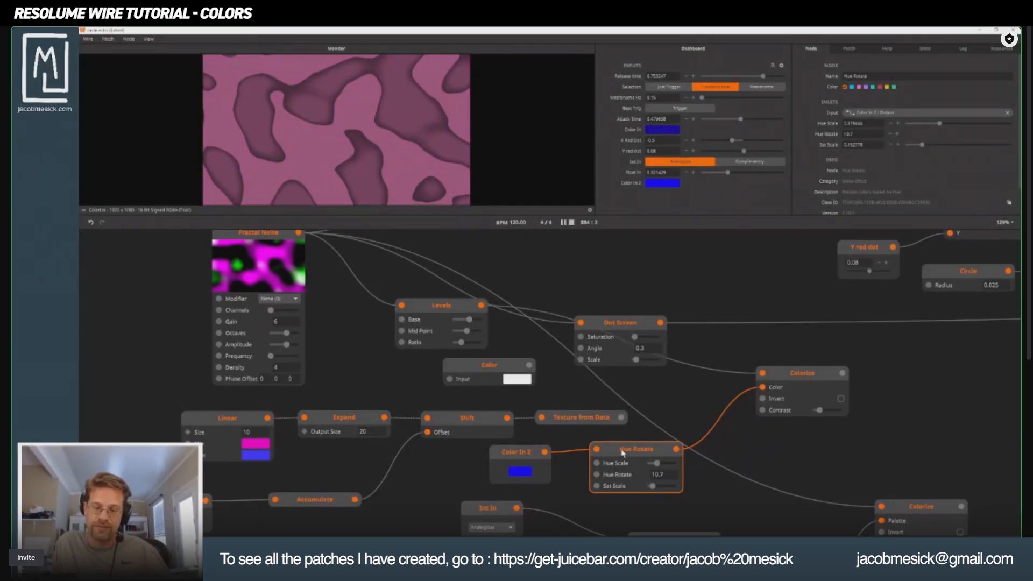
{"action": "left_click_drag", "start_coordinate": [535, 474], "coordinate": [618, 471]}
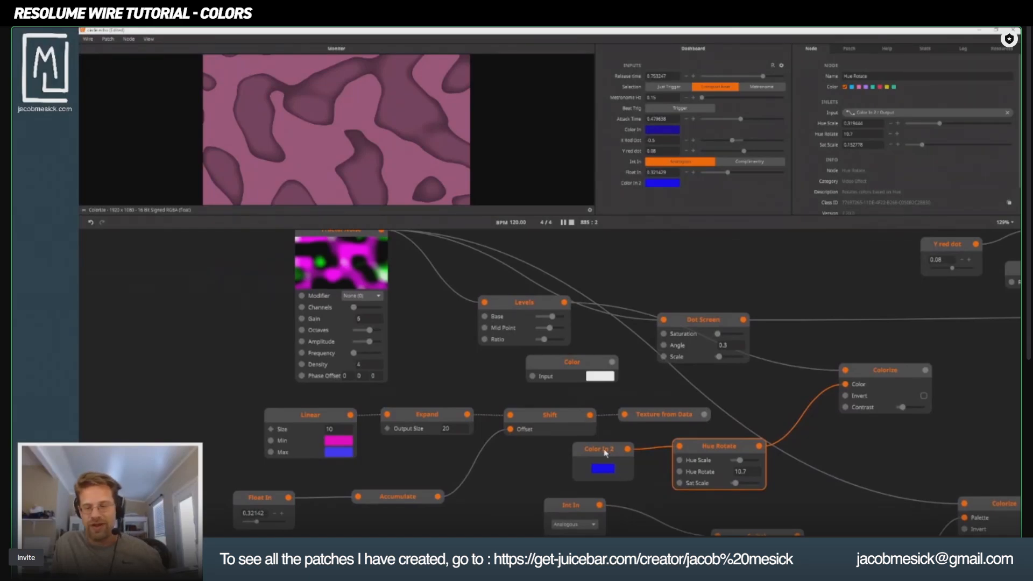
Duplicate the connected Color In 2 and Hue Rotate nodes and place the copies to the left of the Linear node.
{"action": "left_click", "coordinate": [606, 454]}
{"action": "left_click", "coordinate": [697, 447]}
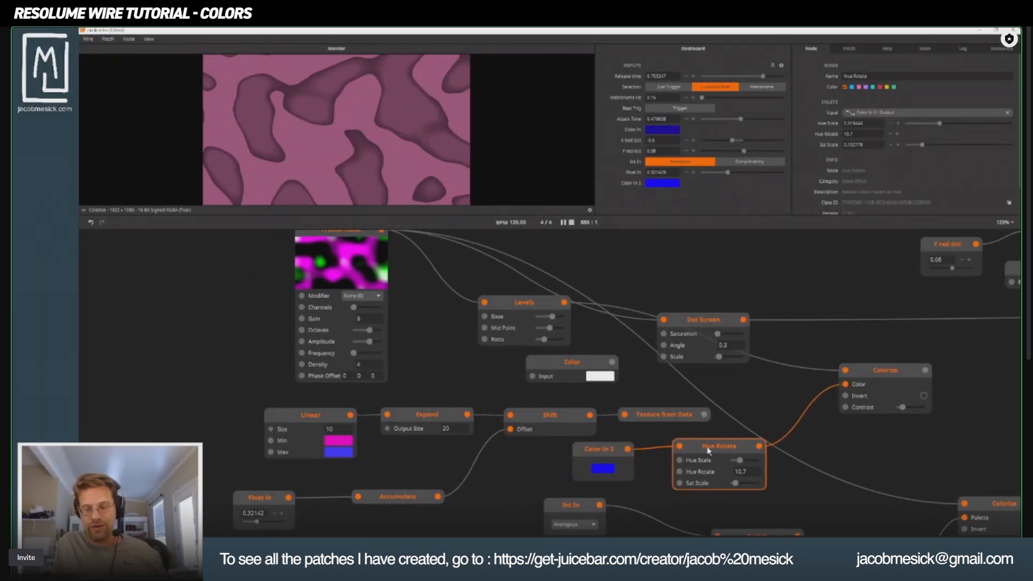
{"action": "left_click", "coordinate": [604, 456], "text": "shift"}
{"action": "left_click_drag", "start_coordinate": [708, 447], "coordinate": [175, 398]}
{"action": "left_click_drag", "start_coordinate": [214, 425], "coordinate": [491, 432]}
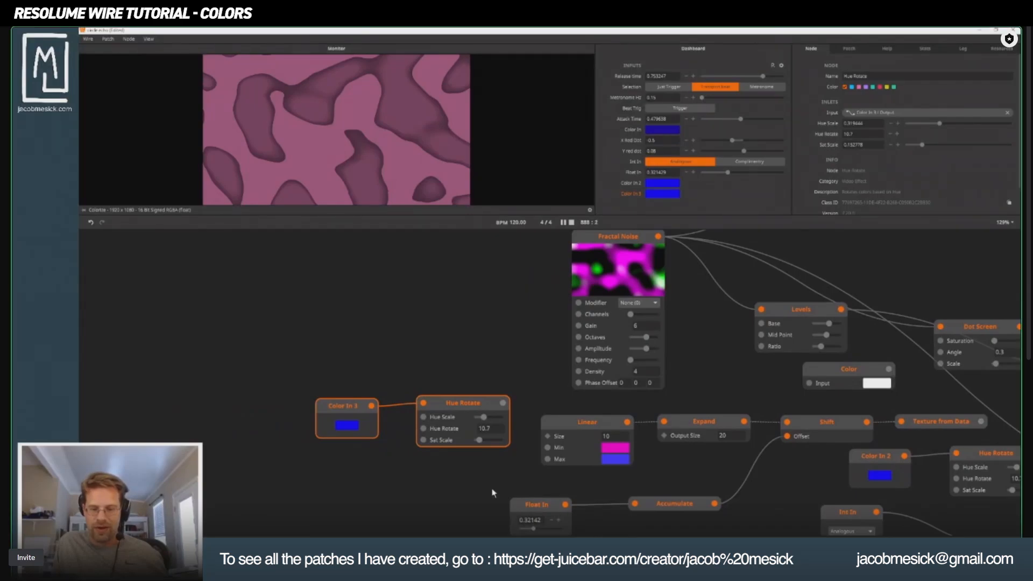
Move the Float In and Accumulate nodes further left, and wire the copied Hue Rotate output to the Linear node's Min.
{"action": "left_click_drag", "start_coordinate": [492, 491], "coordinate": [702, 534]}
{"action": "left_click_drag", "start_coordinate": [692, 509], "coordinate": [293, 509]}
{"action": "left_click_drag", "start_coordinate": [342, 483], "coordinate": [326, 469]}
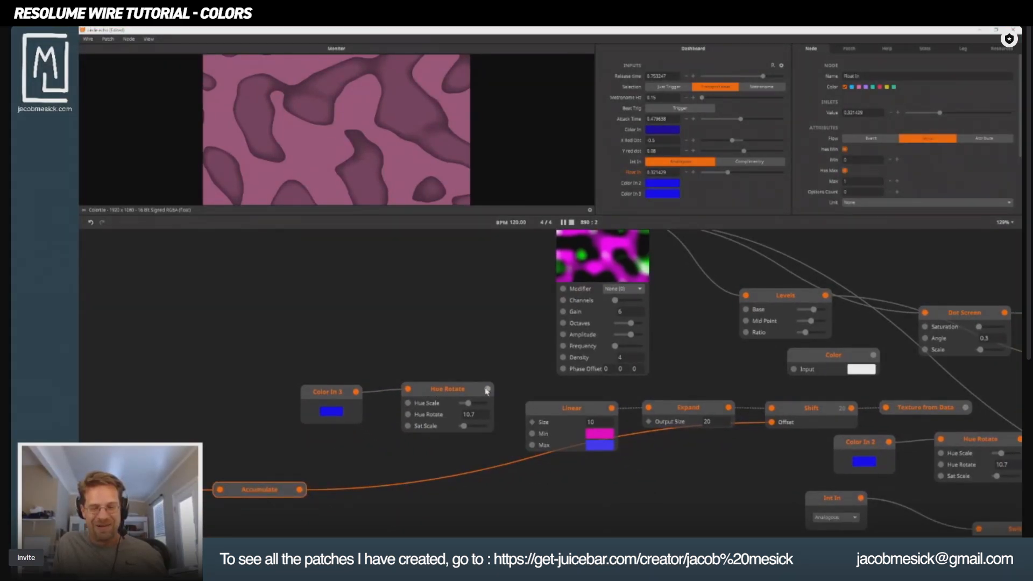
{"action": "left_click_drag", "start_coordinate": [487, 388], "coordinate": [532, 434]}
Duplicate the Color In 3 and Hue Rotate pair above the original, wiring the upper Hue Rotate to Linear's Min and the lower to Max.
{"action": "left_click_drag", "start_coordinate": [295, 342], "coordinate": [461, 444]}
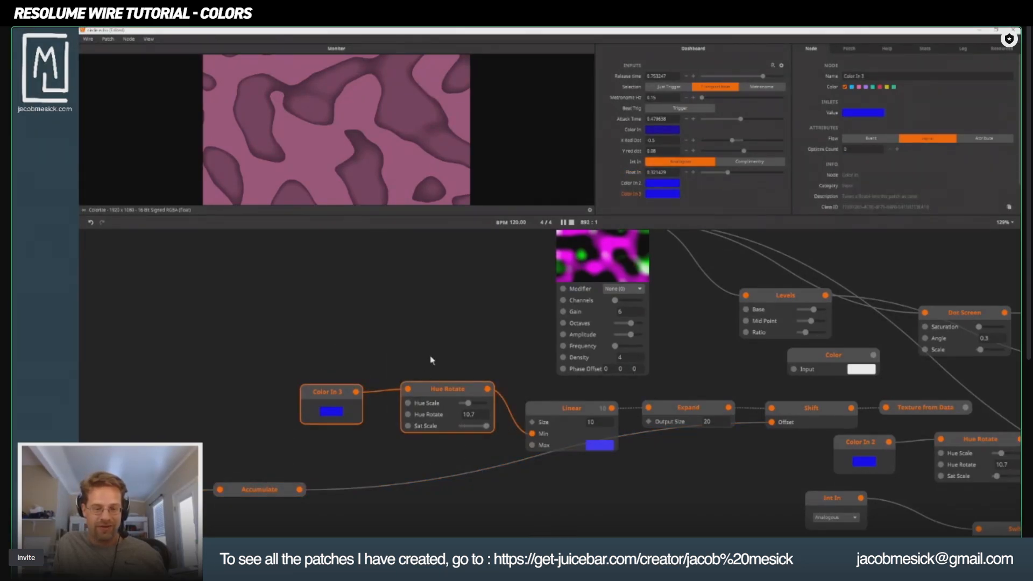
{"action": "left_click", "coordinate": [339, 363]}
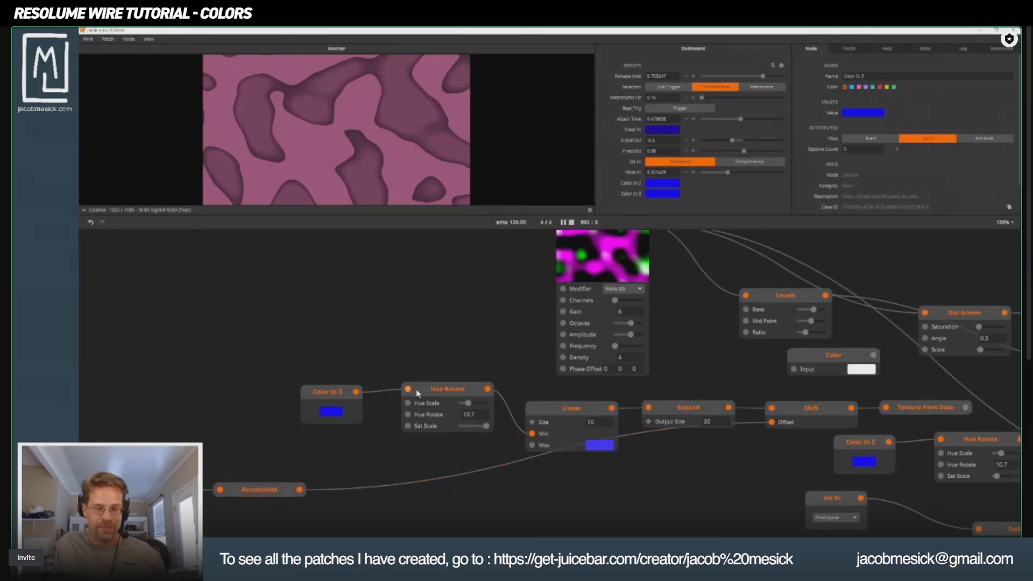
{"action": "left_click", "coordinate": [464, 394]}
{"action": "left_click_drag", "start_coordinate": [304, 351], "coordinate": [453, 461]}
{"action": "left_click_drag", "start_coordinate": [438, 411], "coordinate": [436, 329]}
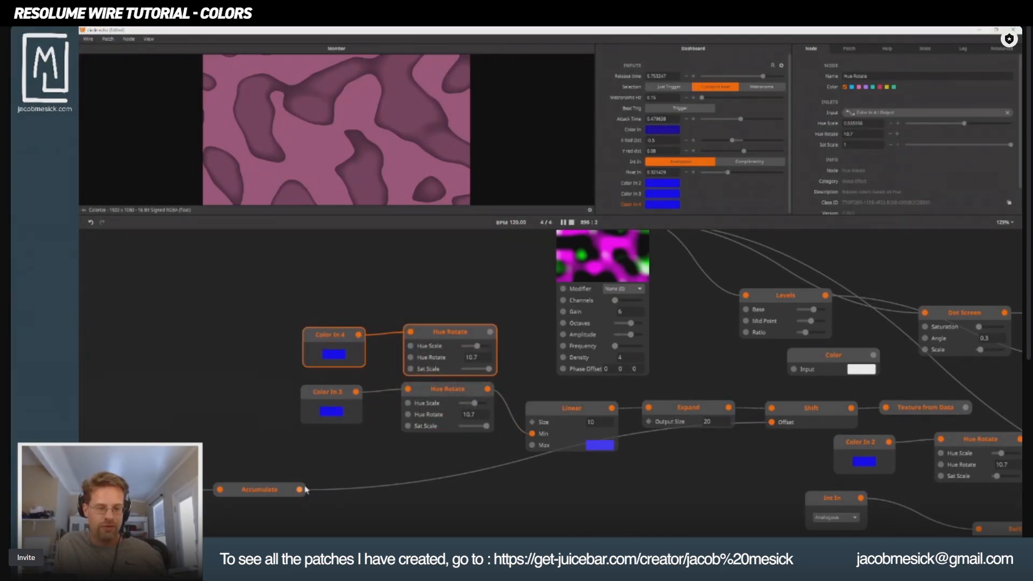
{"action": "left_click_drag", "start_coordinate": [532, 434], "coordinate": [533, 445]}
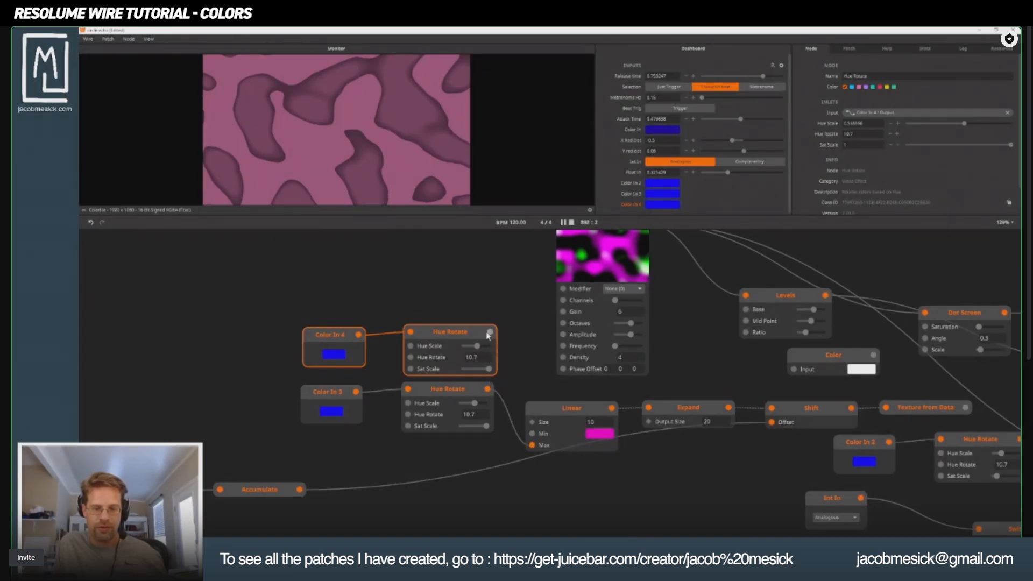
{"action": "left_click_drag", "start_coordinate": [489, 332], "coordinate": [532, 434]}
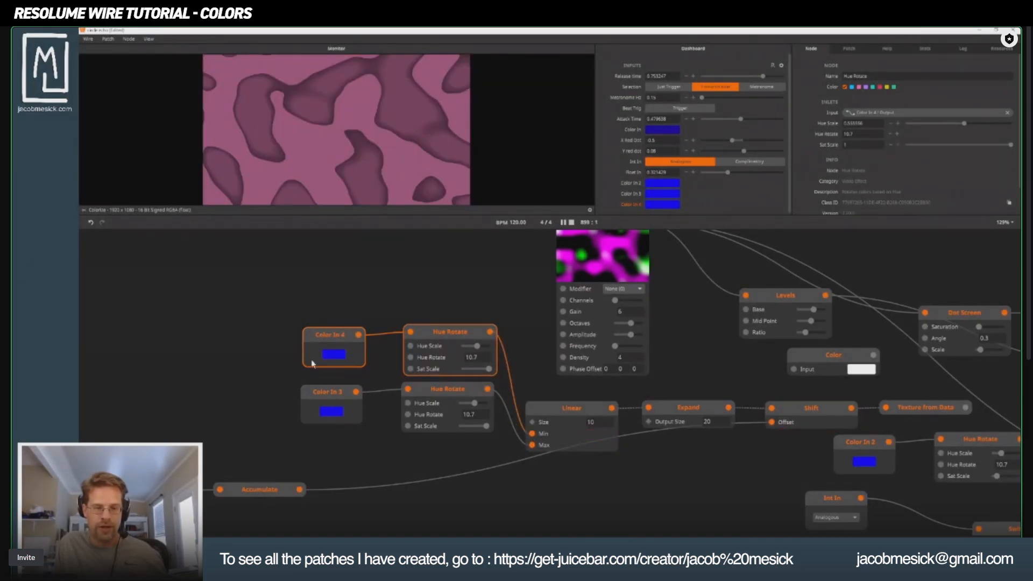
Set the Color In 4 node's color to orange-yellow and align the node directly above Color In 3.
{"action": "left_click", "coordinate": [344, 356]}
{"action": "left_click", "coordinate": [383, 402]}
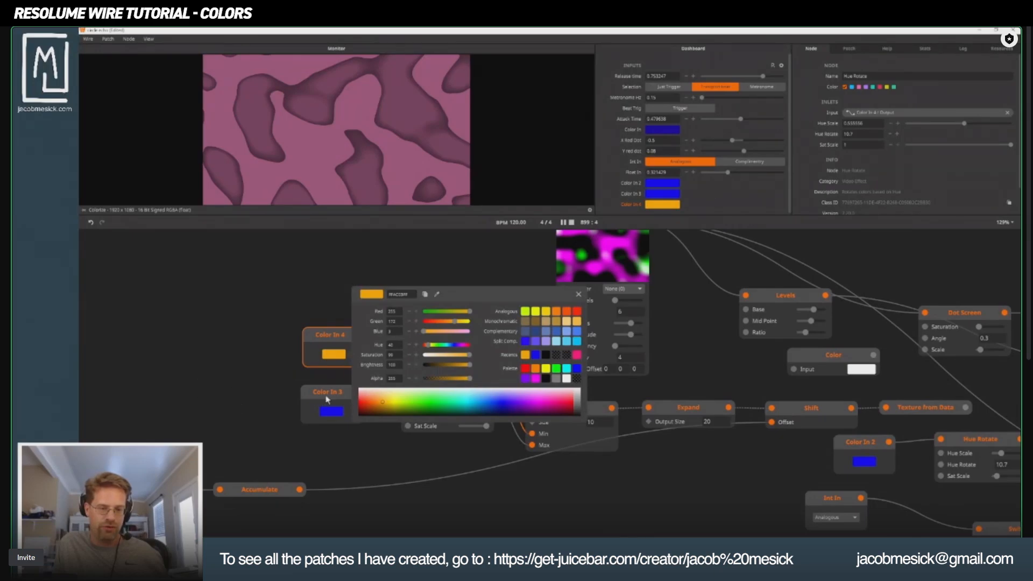
{"action": "left_click", "coordinate": [326, 397]}
{"action": "left_click_drag", "start_coordinate": [284, 312], "coordinate": [336, 364]}
{"action": "left_click_drag", "start_coordinate": [336, 331], "coordinate": [333, 331]}
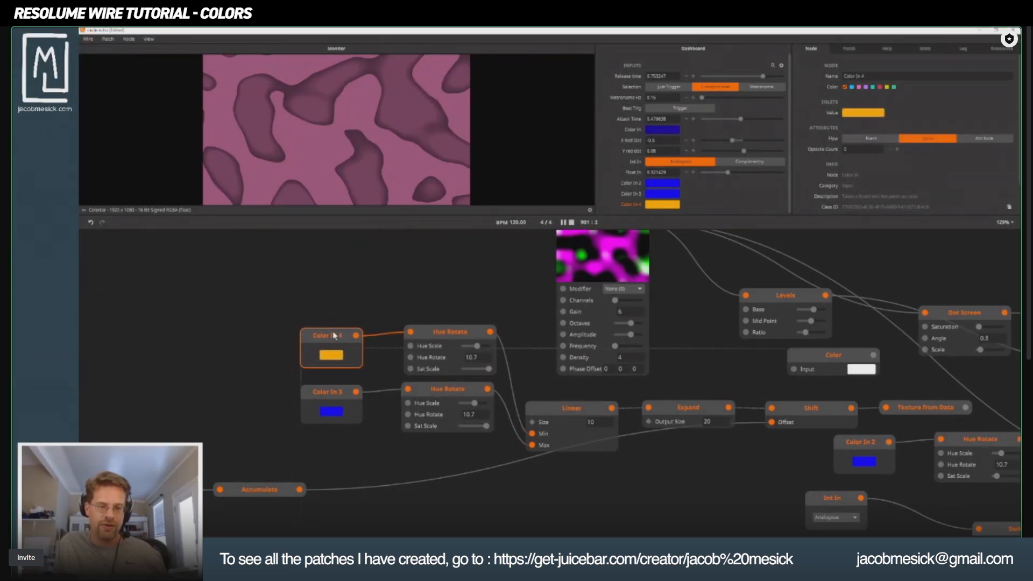
Wire the Accumulate output to the Hue Rotate inlet of both Hue Rotate nodes feeding the Linear node.
{"action": "left_click", "coordinate": [337, 397]}
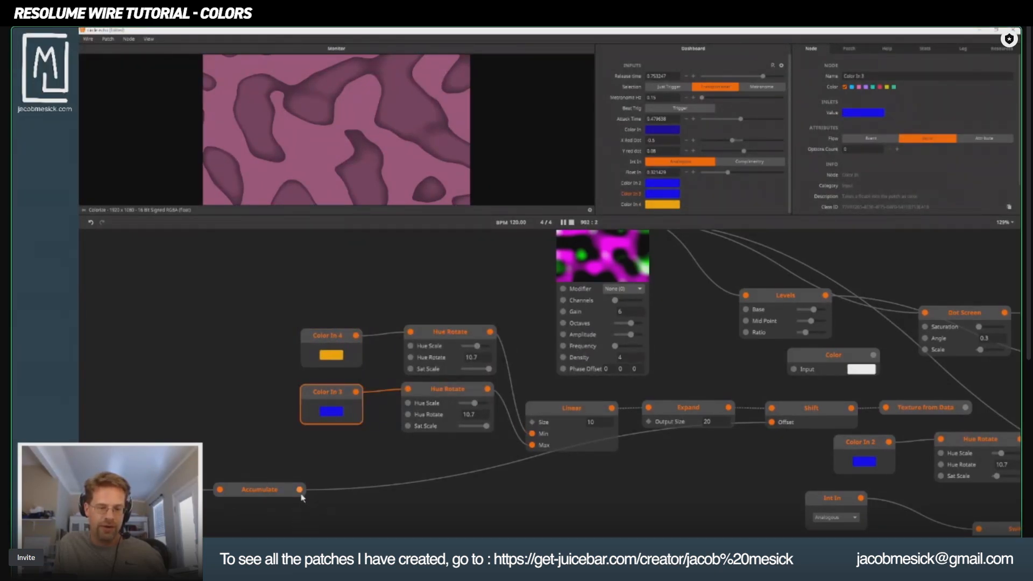
{"action": "left_click_drag", "start_coordinate": [300, 490], "coordinate": [411, 358]}
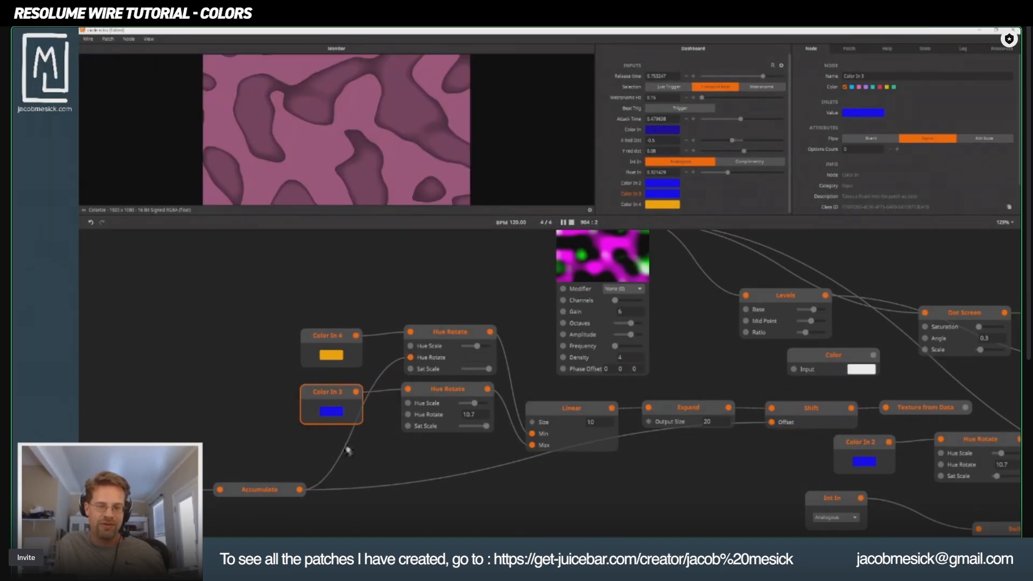
{"action": "left_click_drag", "start_coordinate": [300, 490], "coordinate": [408, 415]}
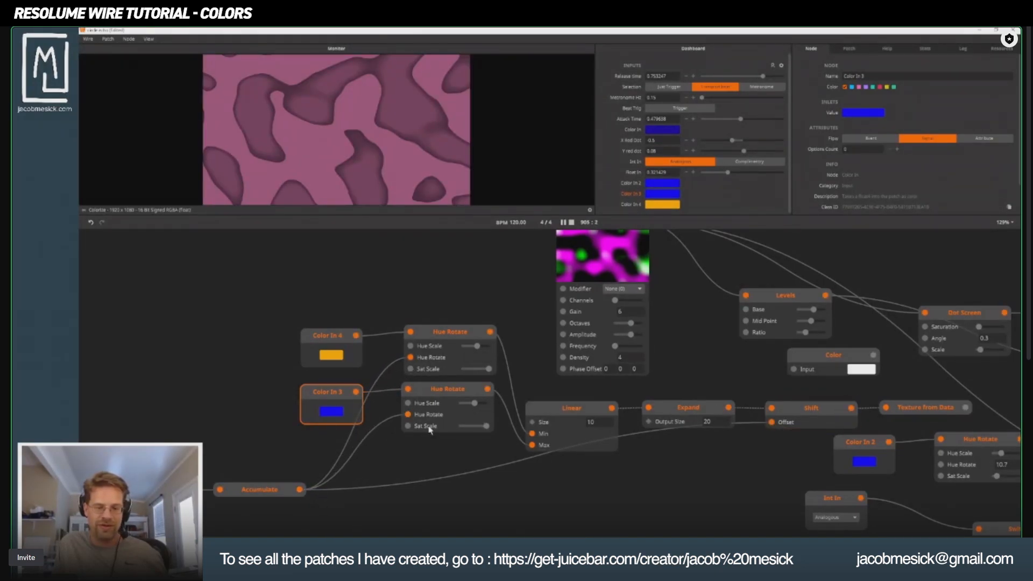
Switch the upper Colorize node's mode to Palette and wire the Texture from Data output to its Palette inlet.
{"action": "left_click_drag", "start_coordinate": [592, 447], "coordinate": [187, 461]}
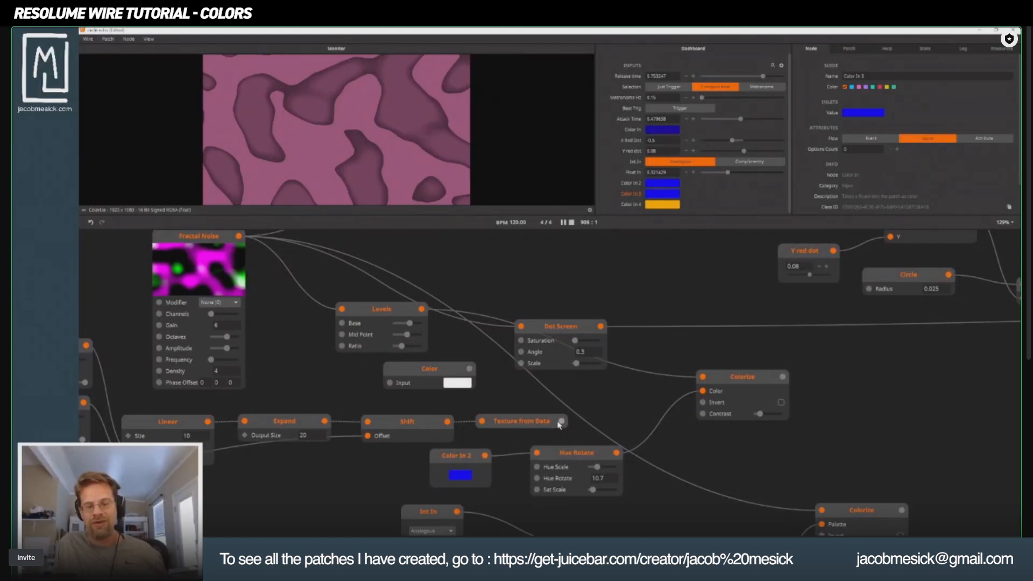
{"action": "left_click_drag", "start_coordinate": [561, 421], "coordinate": [701, 389]}
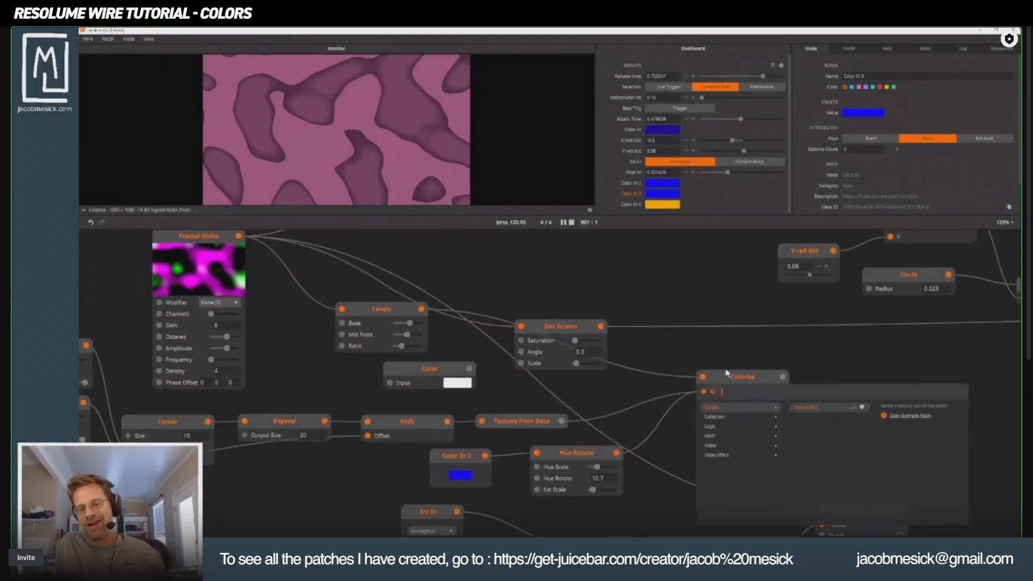
{"action": "left_click", "coordinate": [726, 374]}
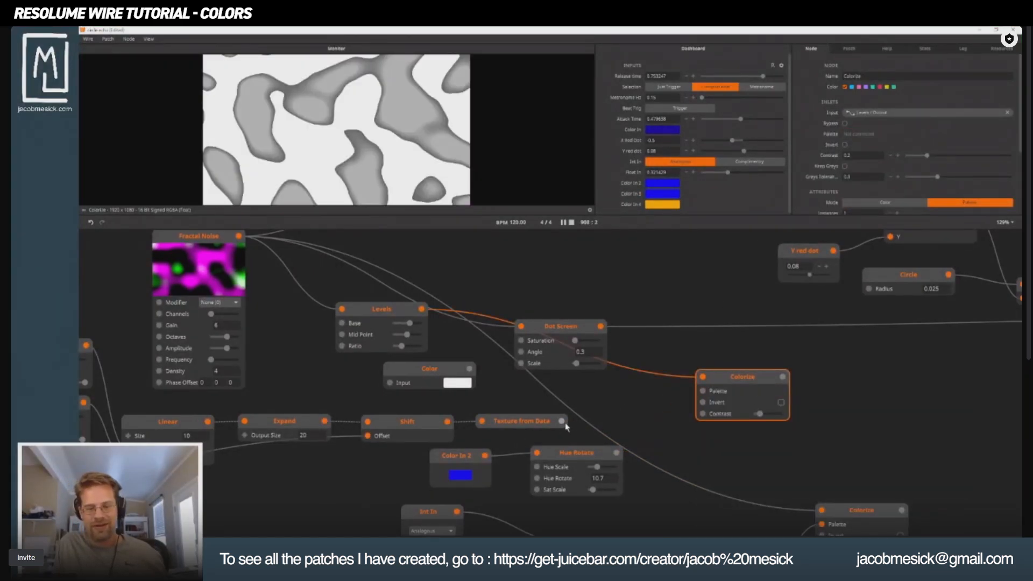
{"action": "left_click_drag", "start_coordinate": [706, 398], "coordinate": [703, 392]}
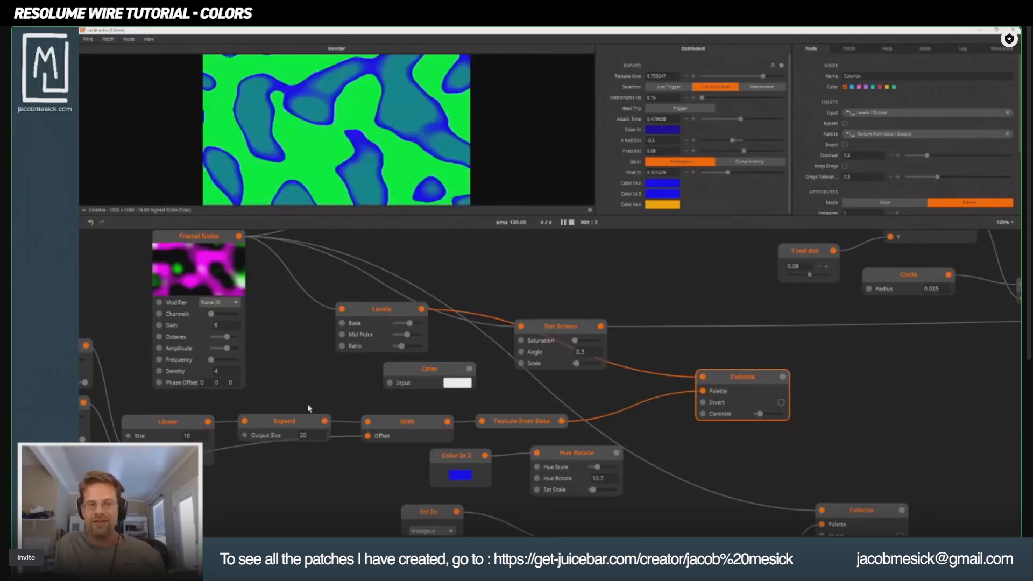
Lower the Float In value feeding the Accumulate node to about 0.0089.
{"action": "left_click_drag", "start_coordinate": [310, 409], "coordinate": [813, 384]}
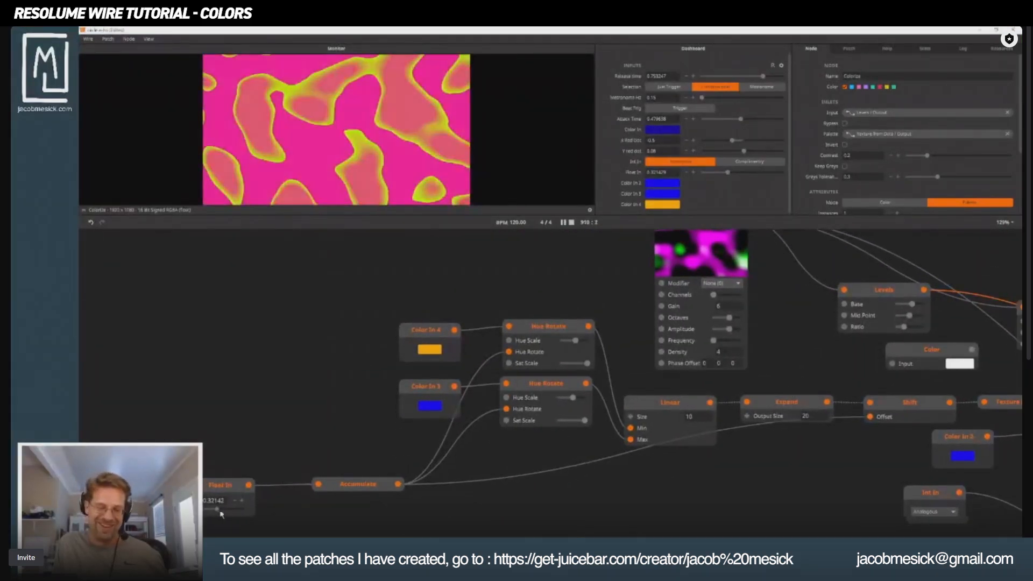
{"action": "left_click_drag", "start_coordinate": [220, 513], "coordinate": [205, 513]}
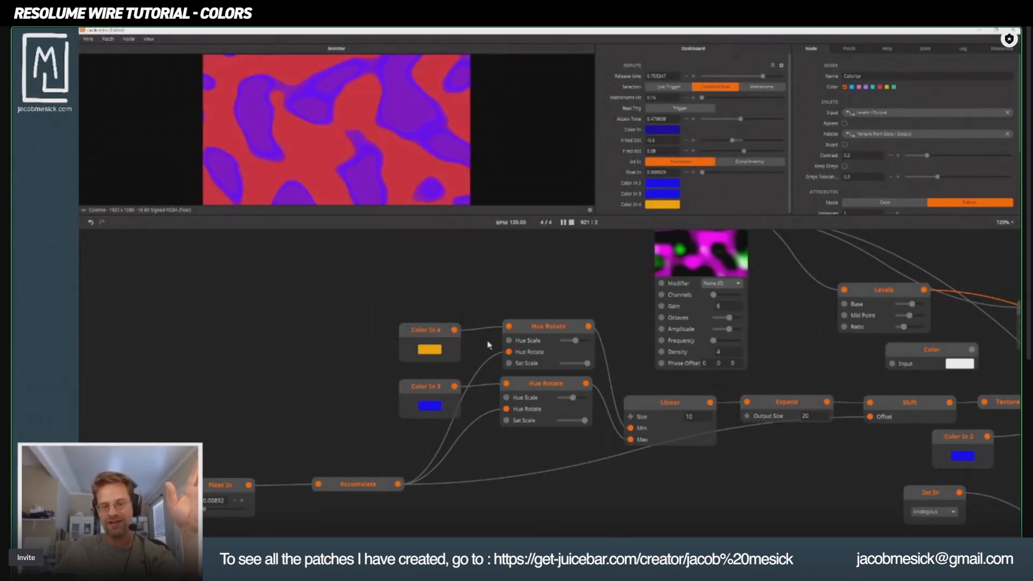
{"action": "left_click", "coordinate": [528, 331]}
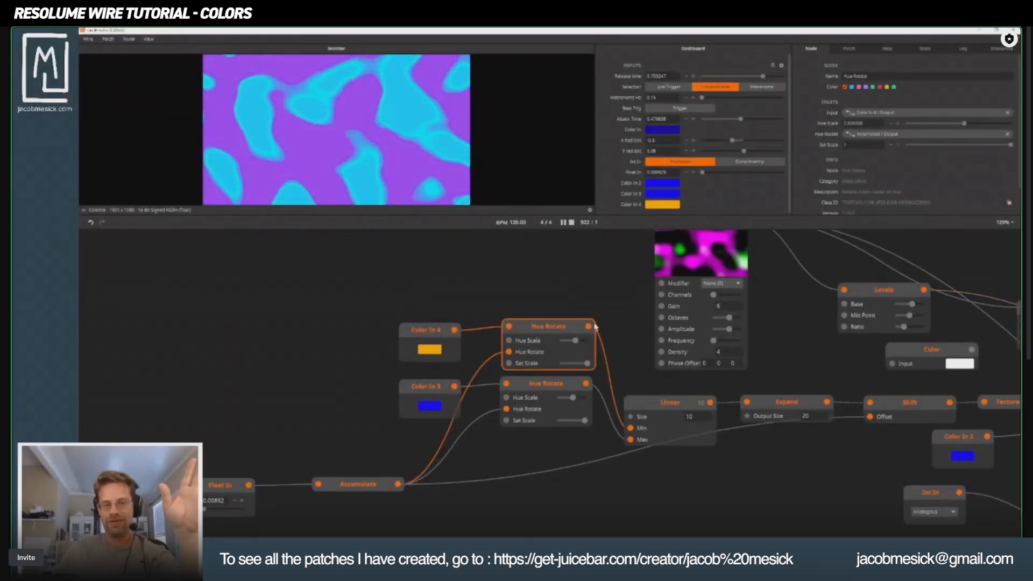
{"action": "double_click", "coordinate": [467, 270]}
{"action": "type", "text": "sol"}
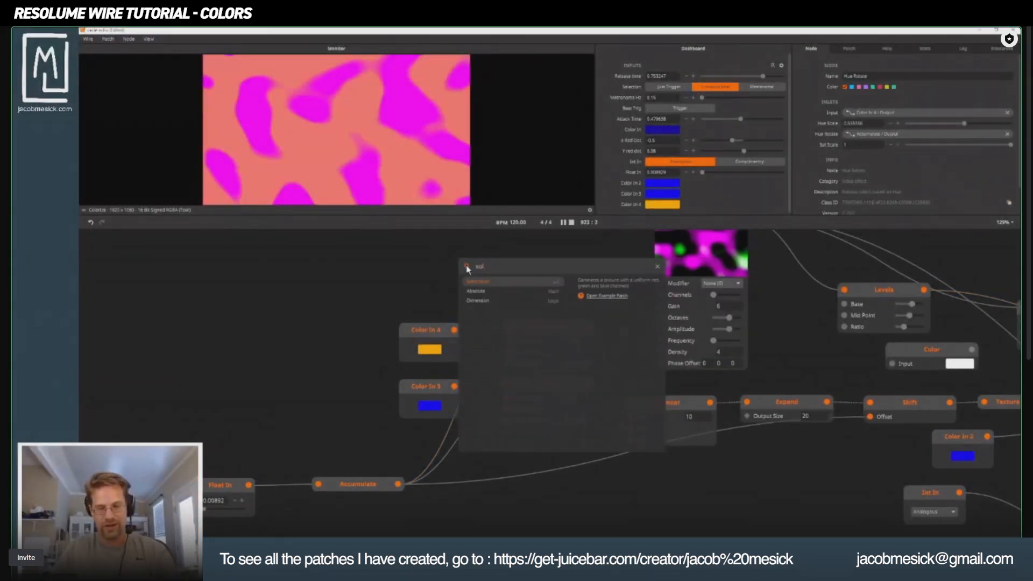
{"action": "key", "text": "BackSpace"}
{"action": "key", "text": "BackSpace"}
{"action": "key", "text": "BackSpace"}
{"action": "type", "text": "colo"}
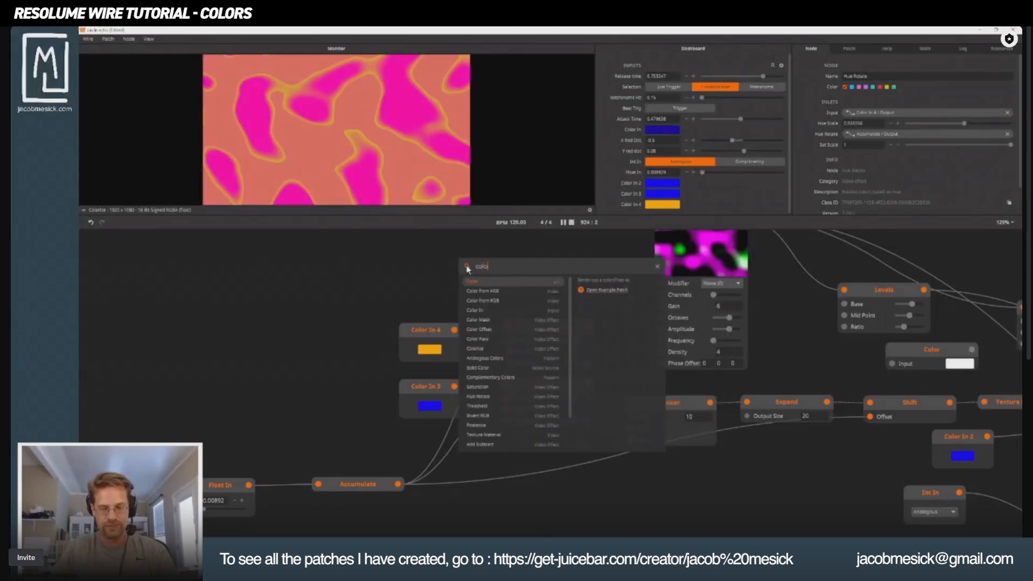
{"action": "key", "text": "Return"}
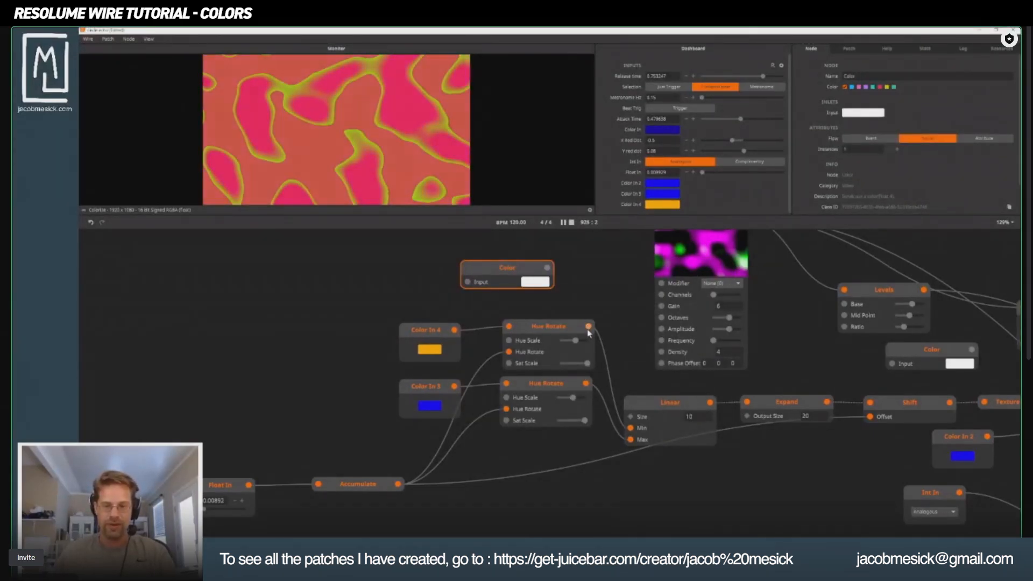
{"action": "left_click_drag", "start_coordinate": [589, 326], "coordinate": [542, 258]}
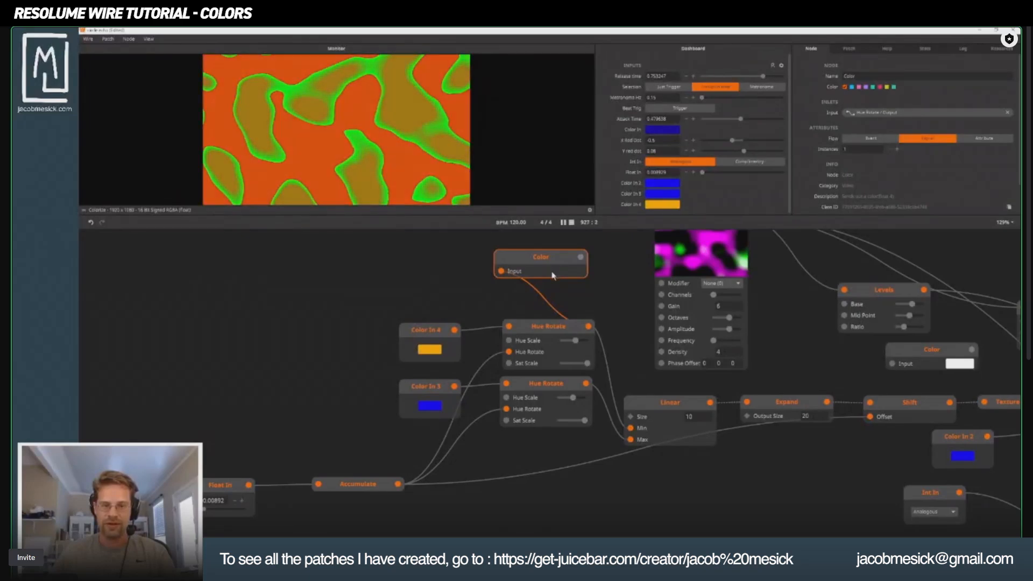
{"action": "key", "text": "Delete"}
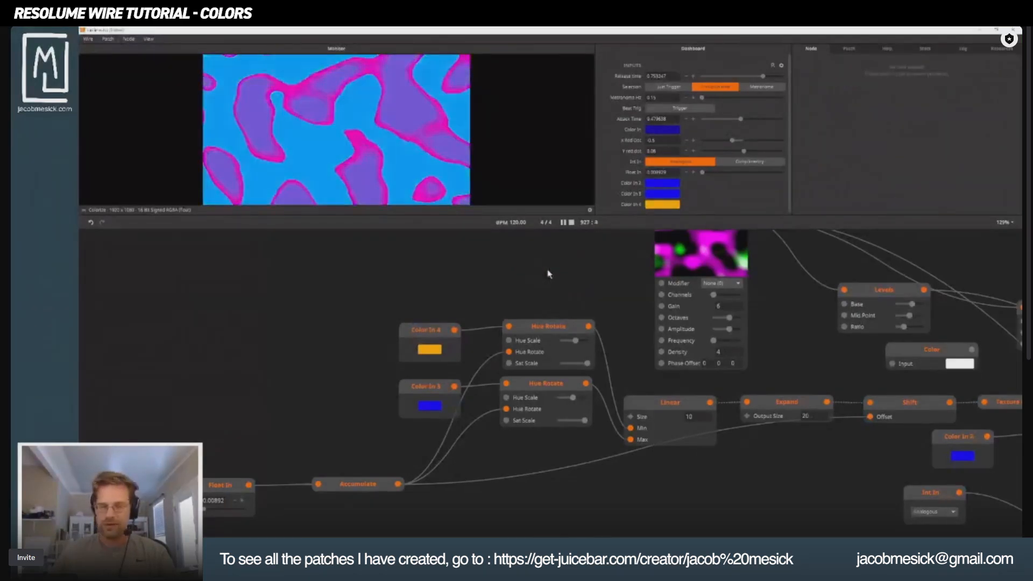
Add a Solid Color node above the upper Hue Rotate node and wire the Hue Rotate output to its Color inlet.
{"action": "double_click", "coordinate": [524, 294]}
{"action": "type", "text": "solin"}
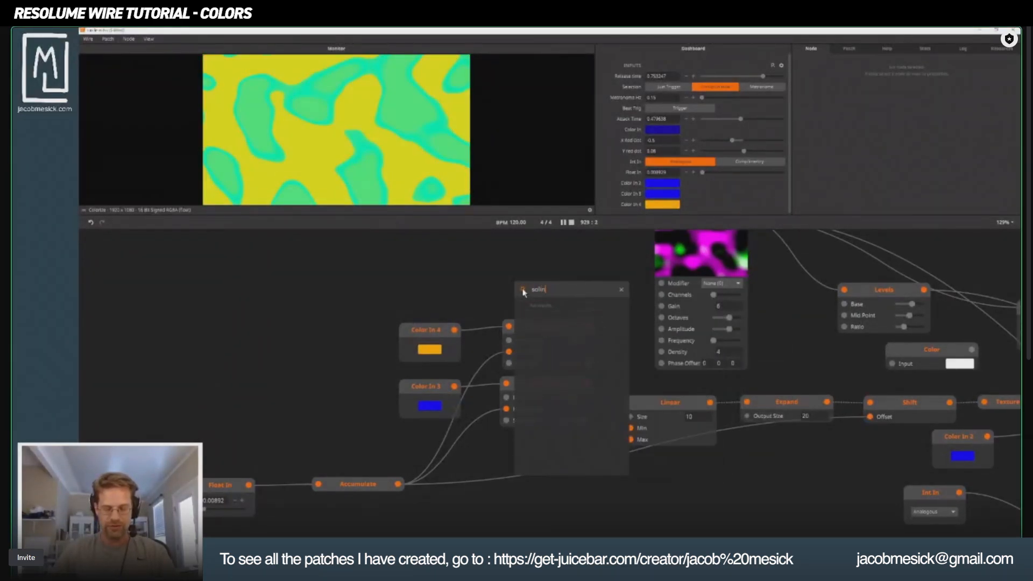
{"action": "key", "text": "BackSpace"}
{"action": "type", "text": "d"}
{"action": "left_click", "coordinate": [587, 306]}
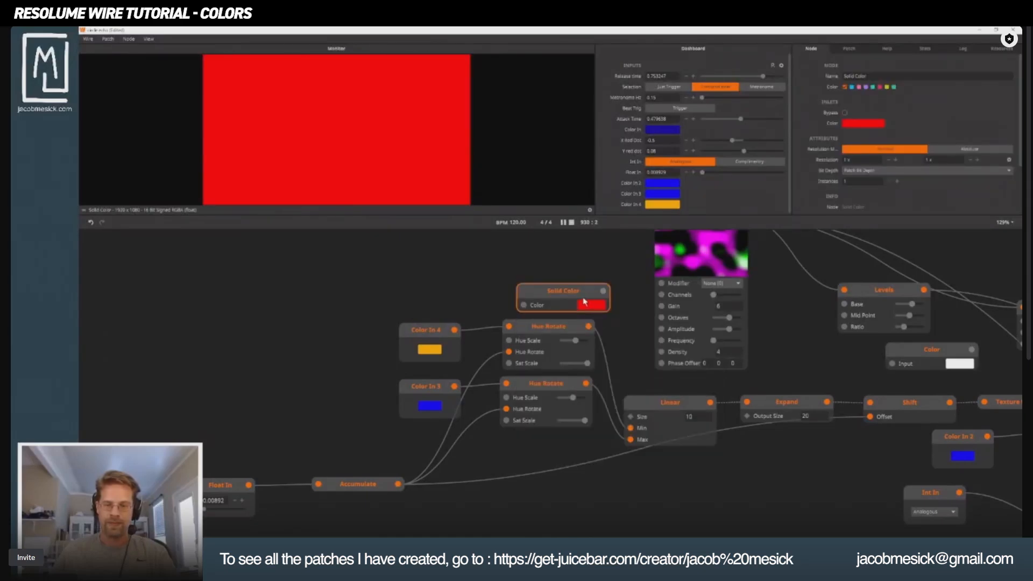
{"action": "left_click_drag", "start_coordinate": [589, 326], "coordinate": [586, 246]}
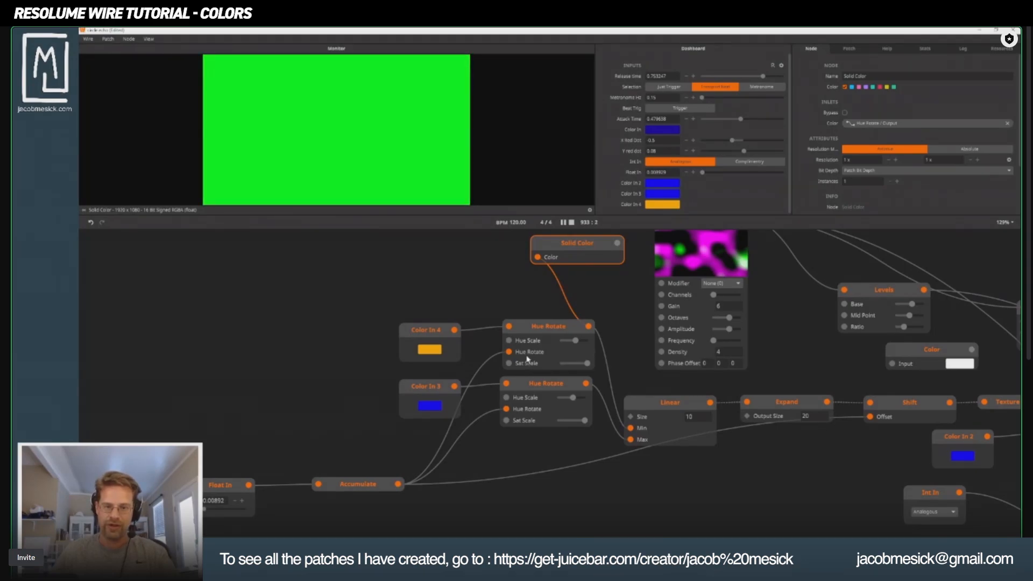
Sweep the upper Hue Rotate node's Sat Scale and Hue Scale to compare colors, settling at about 0.21 and 0.54.
{"action": "left_click_drag", "start_coordinate": [587, 365], "coordinate": [561, 363]}
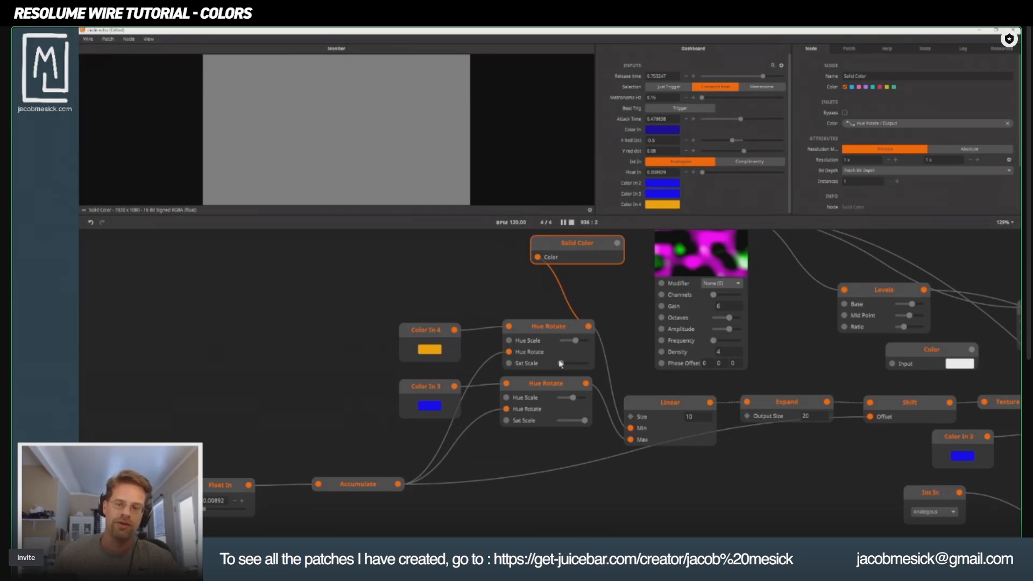
{"action": "left_click_drag", "start_coordinate": [561, 364], "coordinate": [569, 365]}
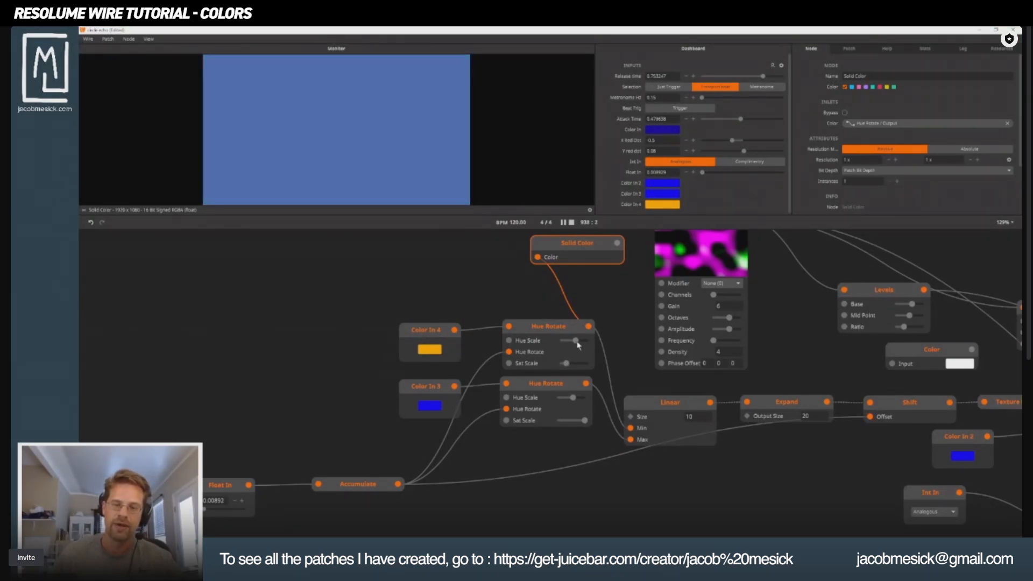
{"action": "mouse_move", "coordinate": [575, 341]}
{"action": "left_mouse_down"}
{"action": "mouse_move", "coordinate": [597, 349]}
{"action": "mouse_move", "coordinate": [567, 348]}
{"action": "left_mouse_up"}
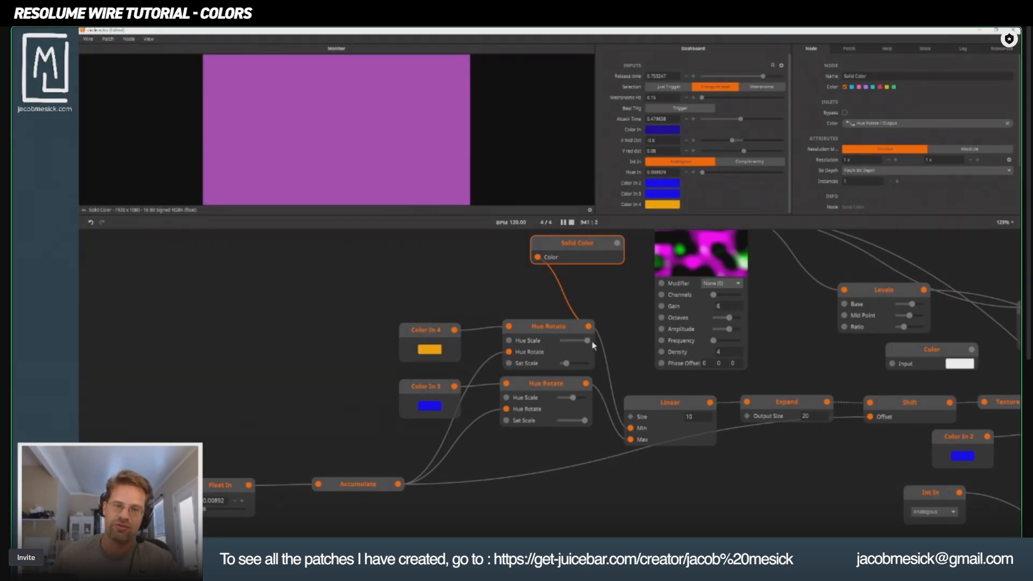
{"action": "left_click", "coordinate": [569, 338]}
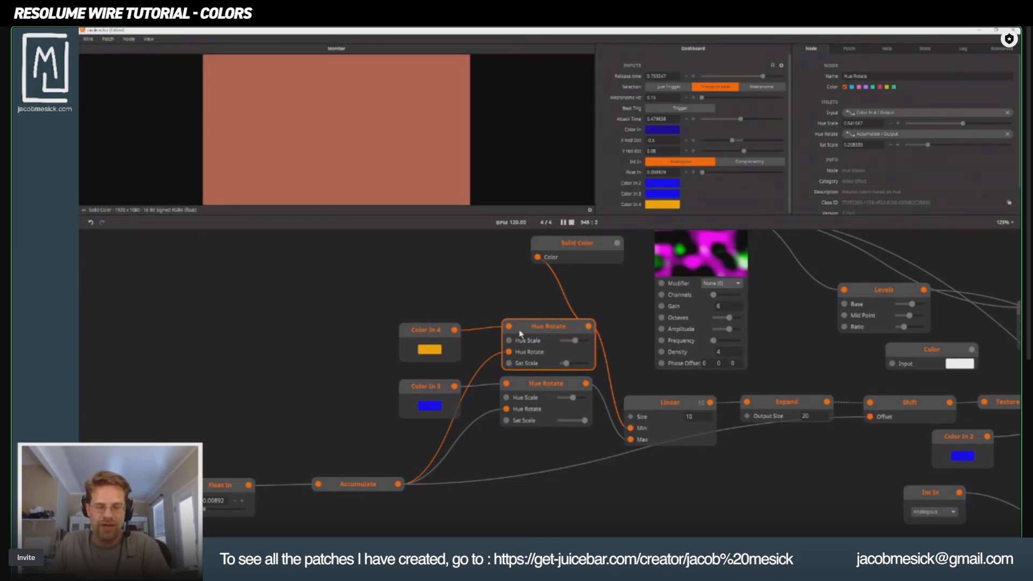
Move the Color In 4 and Hue Rotate pair up and left, then duplicate Solid Color and feed it from the lower Hue Rotate.
{"action": "left_click_drag", "start_coordinate": [378, 301], "coordinate": [477, 299]}
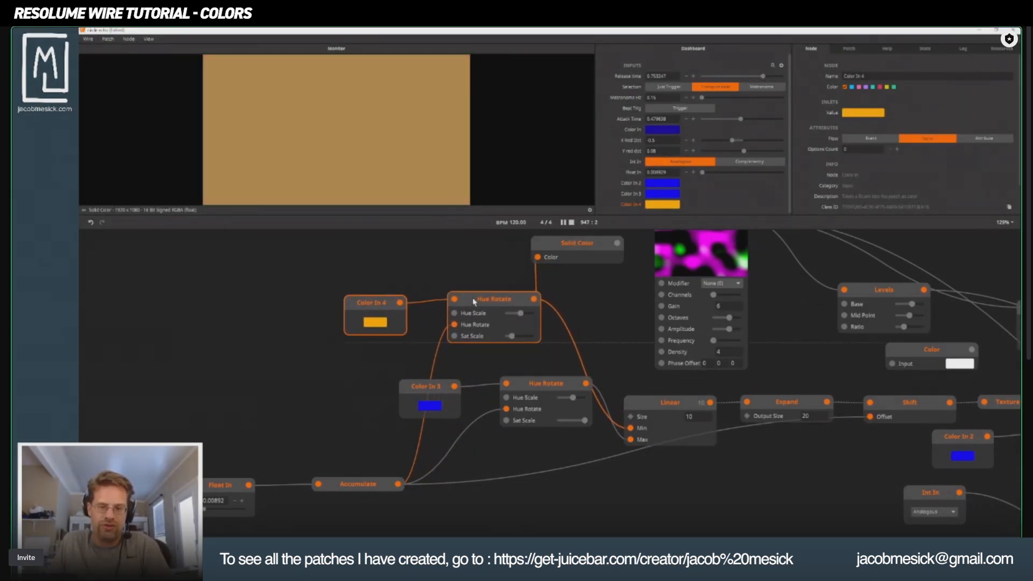
{"action": "left_click_drag", "start_coordinate": [582, 244], "coordinate": [597, 341]}
{"action": "left_click_drag", "start_coordinate": [586, 385], "coordinate": [587, 345]}
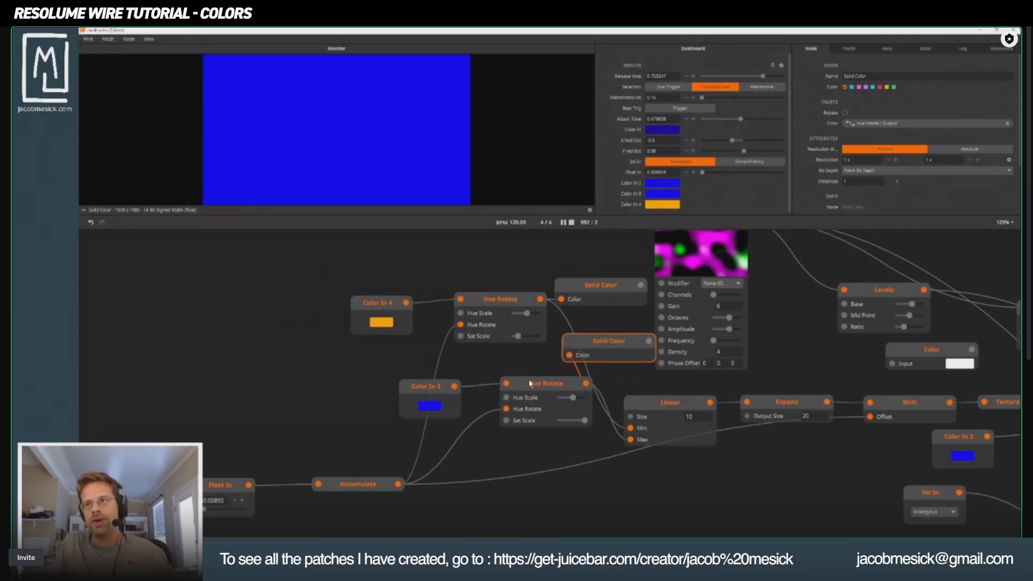
Inspect the list of interpolated colors that the Linear node outputs from the two Hue Rotate nodes.
{"action": "left_click_drag", "start_coordinate": [311, 275], "coordinate": [662, 401]}
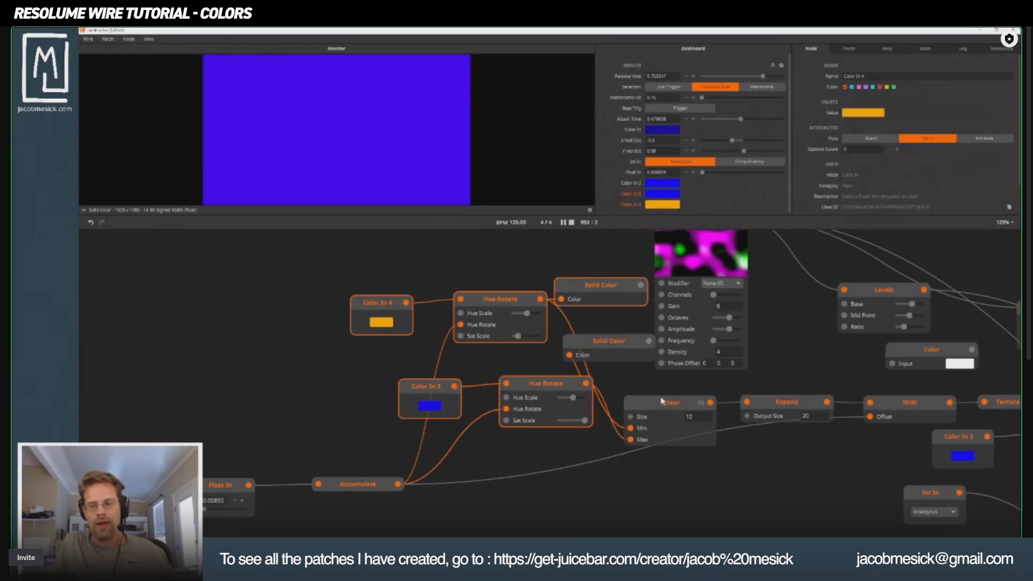
{"action": "left_click", "coordinate": [658, 403]}
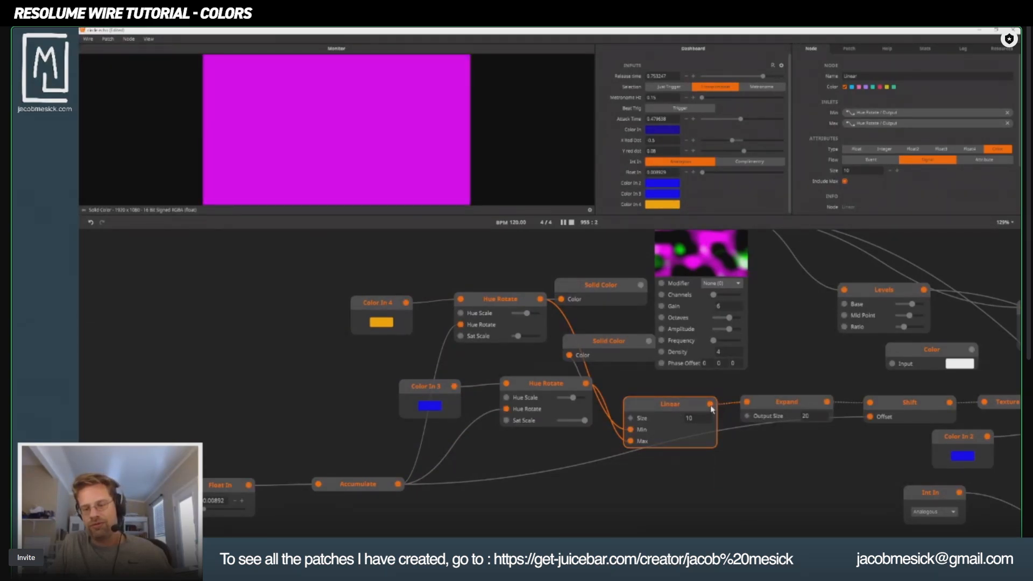
{"action": "mouse_move", "coordinate": [709, 405]}
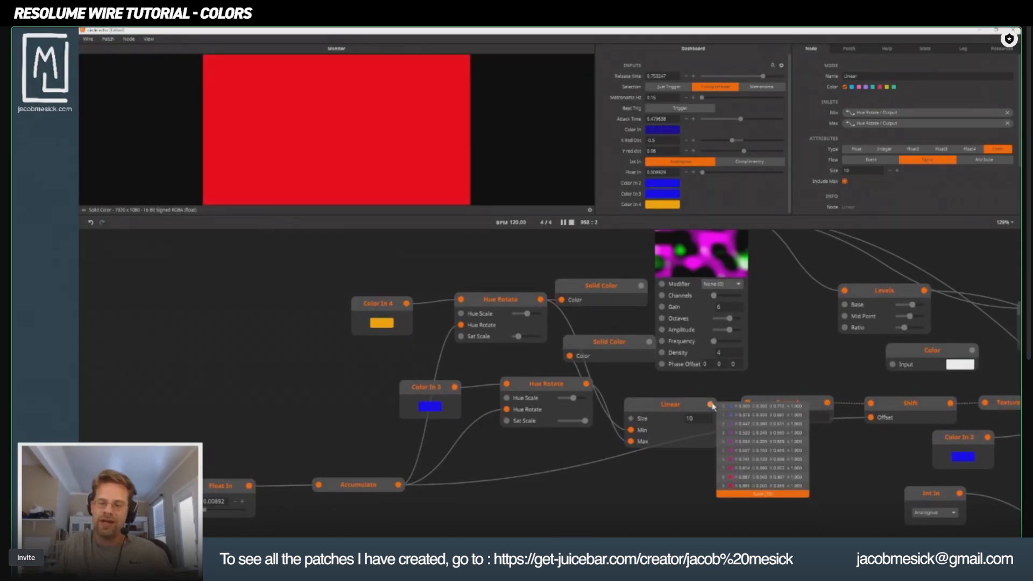
{"action": "scroll", "coordinate": [777, 424], "scroll_direction": "up", "scroll_amount": 5}
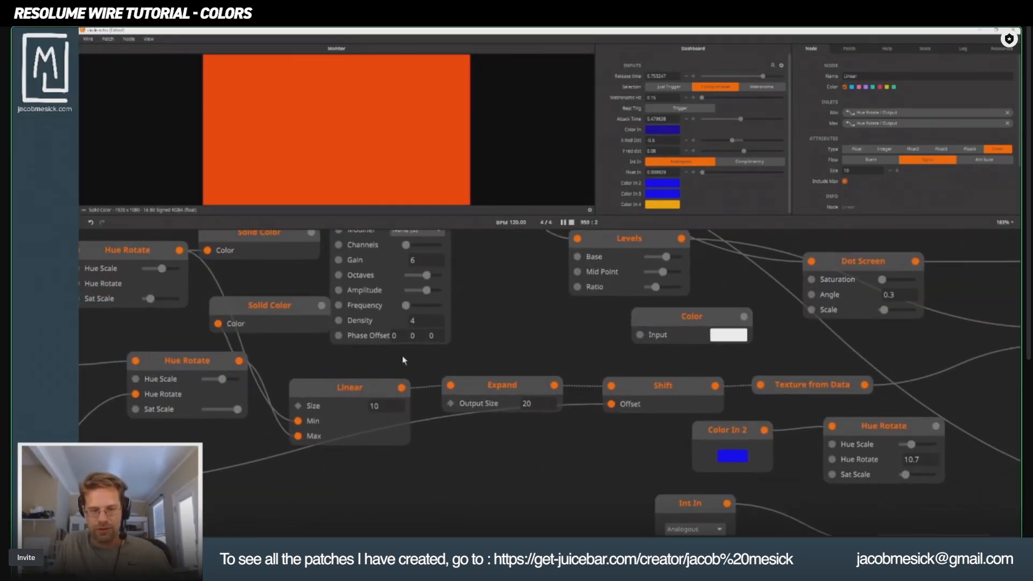
{"action": "scroll", "coordinate": [397, 382], "scroll_direction": "up", "scroll_amount": 1}
{"action": "mouse_move", "coordinate": [406, 395]}
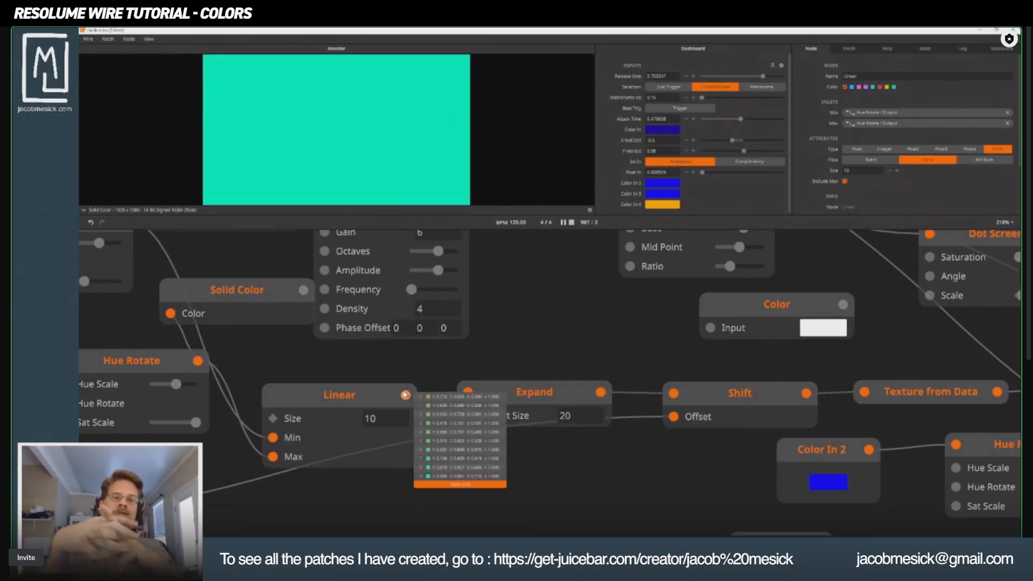
Preview the Colorize node fed by the Shift palette, and the Fractal Noise node, in the monitor.
{"action": "left_click_drag", "start_coordinate": [861, 415], "coordinate": [331, 401]}
{"action": "left_click", "coordinate": [784, 323]}
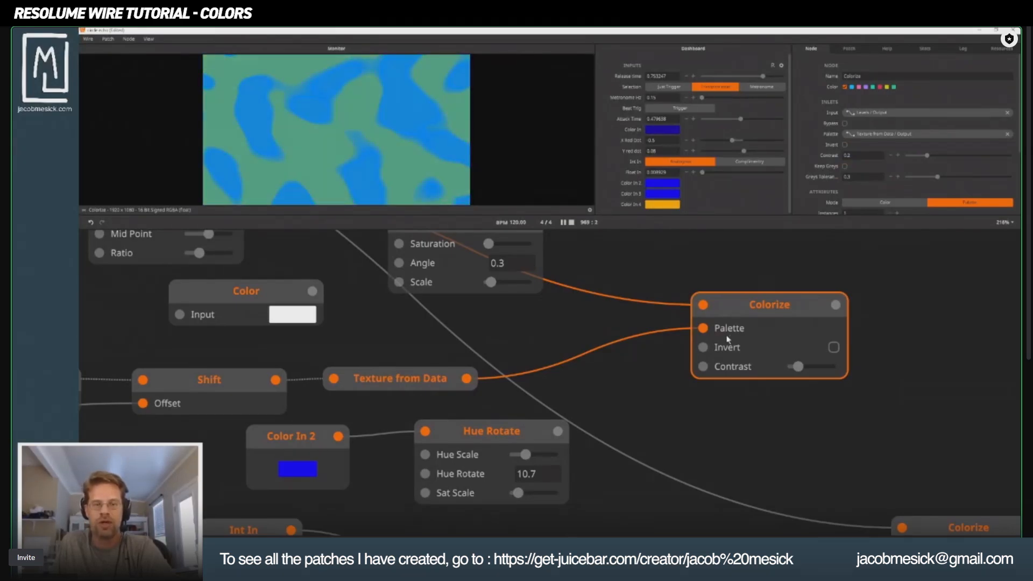
{"action": "left_click_drag", "start_coordinate": [368, 330], "coordinate": [777, 410]}
{"action": "scroll", "coordinate": [320, 385], "scroll_direction": "down", "scroll_amount": 2}
{"action": "left_click_drag", "start_coordinate": [344, 392], "coordinate": [495, 447]}
{"action": "left_click_drag", "start_coordinate": [374, 254], "coordinate": [422, 255]}
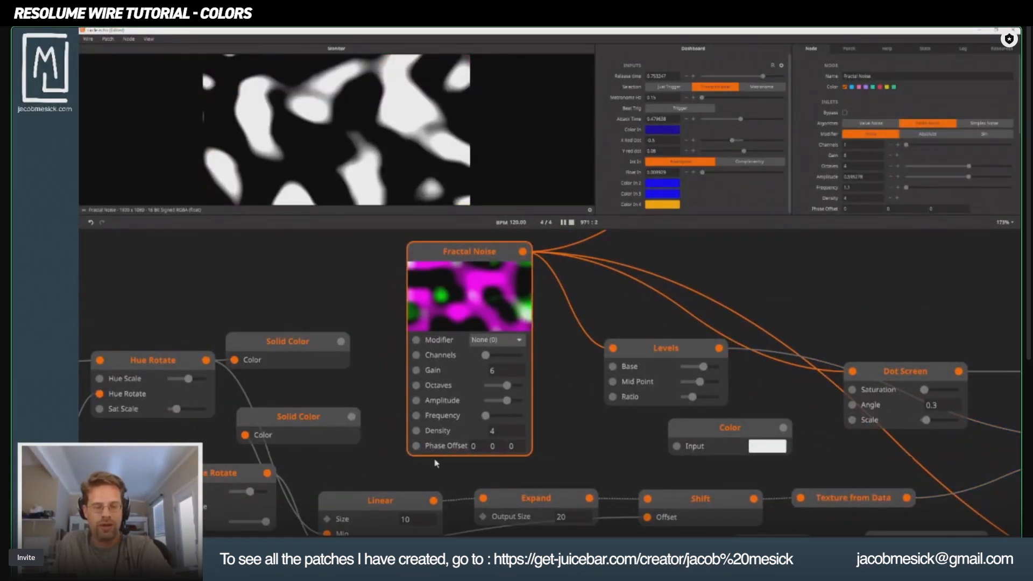
Add a Float3 node and place it in the free space below the Linear node.
{"action": "left_click_drag", "start_coordinate": [542, 407], "coordinate": [778, 338]}
{"action": "scroll", "coordinate": [452, 422], "scroll_direction": "down", "scroll_amount": 2}
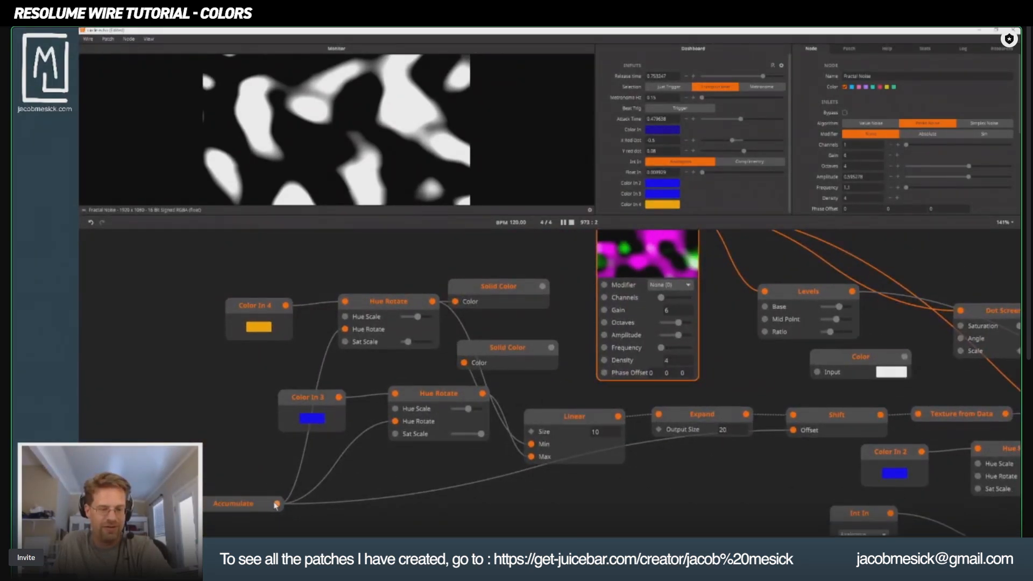
{"action": "left_click_drag", "start_coordinate": [277, 504], "coordinate": [565, 486]}
{"action": "type", "text": "folat"}
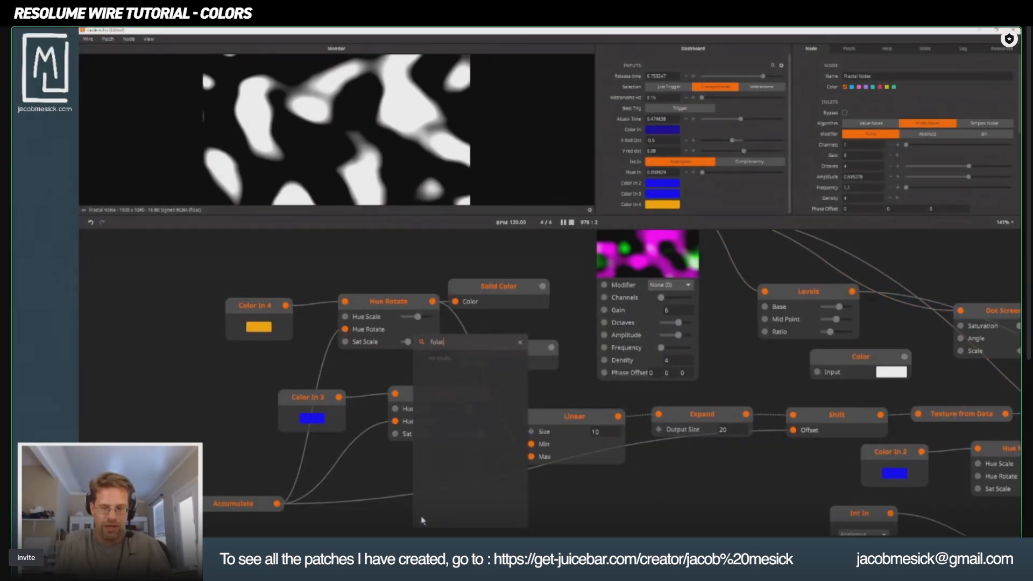
{"action": "key", "text": "BackSpace"}
{"action": "key", "text": "BackSpace"}
{"action": "key", "text": "BackSpace"}
{"action": "type", "text": "a"}
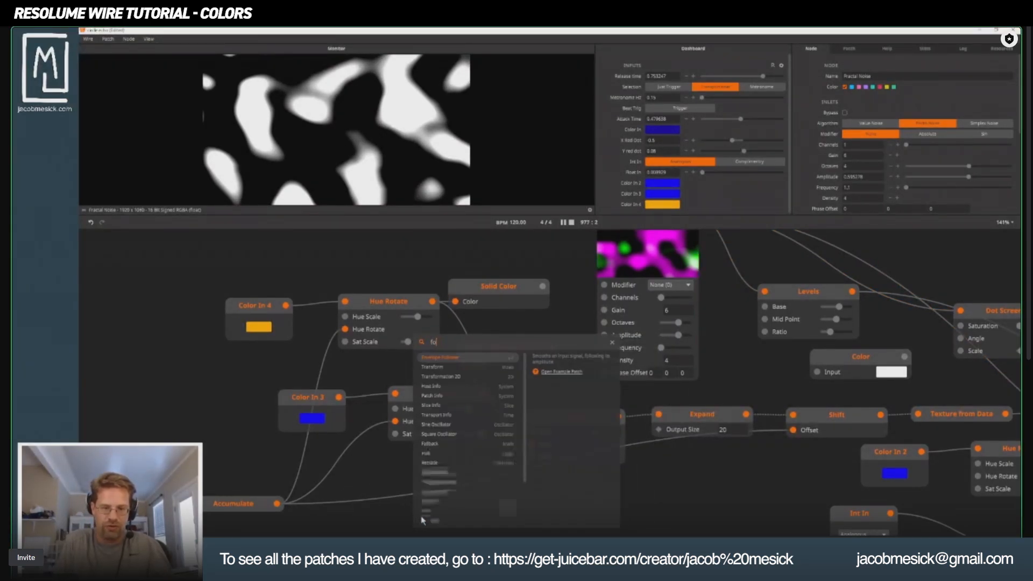
{"action": "key", "text": "BackSpace"}
{"action": "type", "text": "lo"}
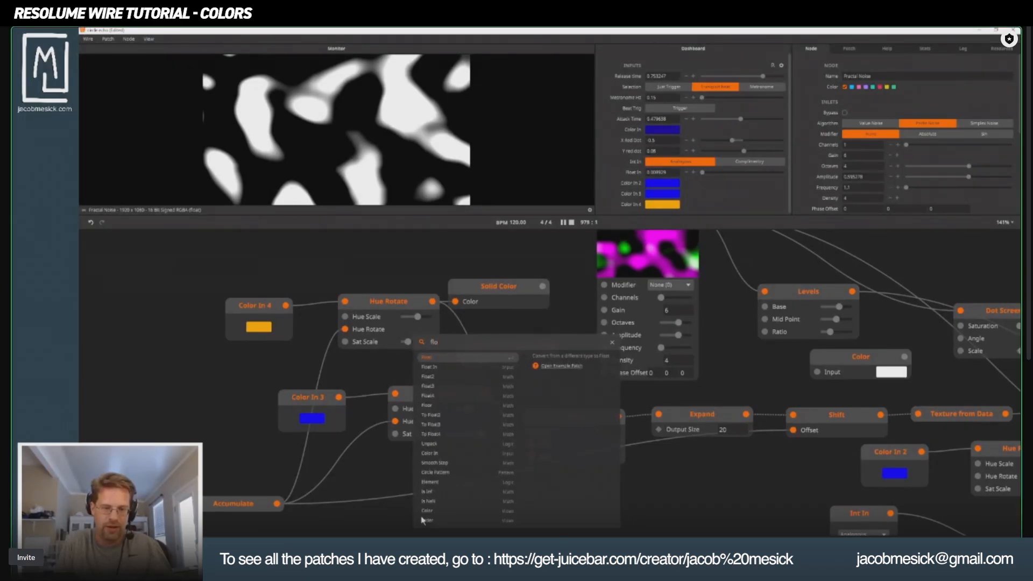
{"action": "left_click", "coordinate": [446, 388]}
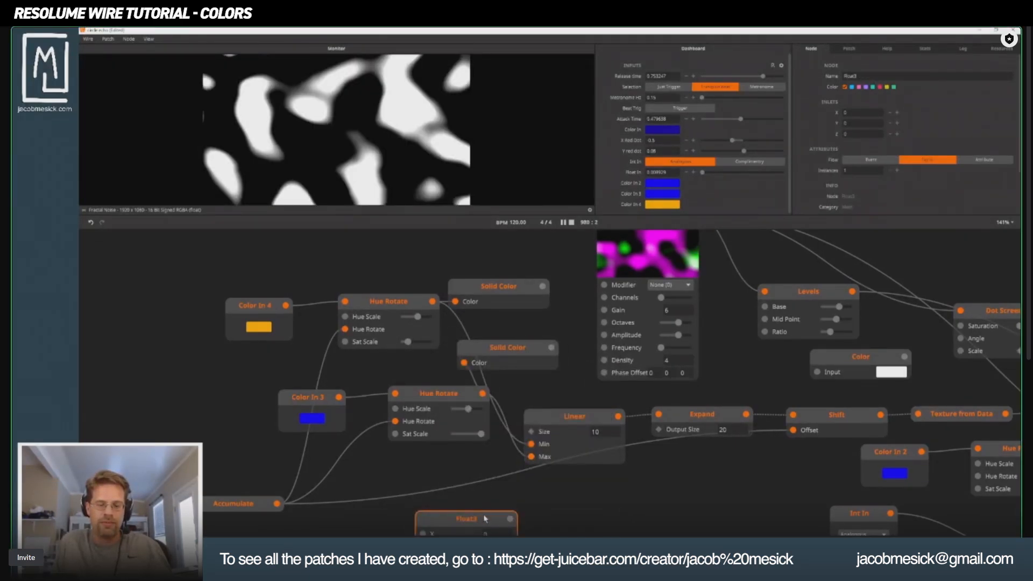
{"action": "left_click_drag", "start_coordinate": [484, 516], "coordinate": [570, 446]}
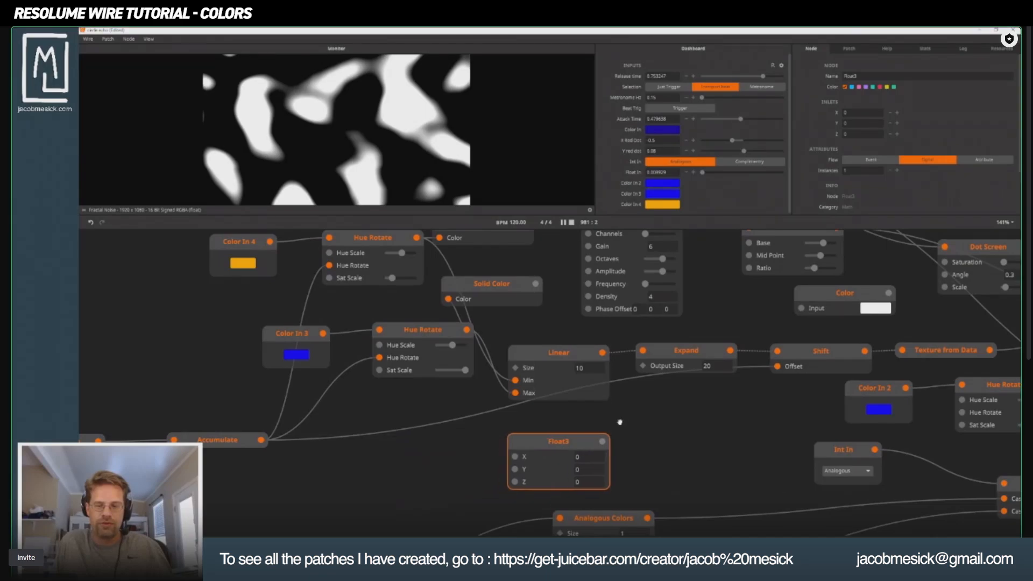
Wire the Accumulate output directly to the Fractal Noise node's Phase Offset inlet.
{"action": "left_click_drag", "start_coordinate": [613, 393], "coordinate": [448, 512]}
{"action": "left_click", "coordinate": [448, 272]}
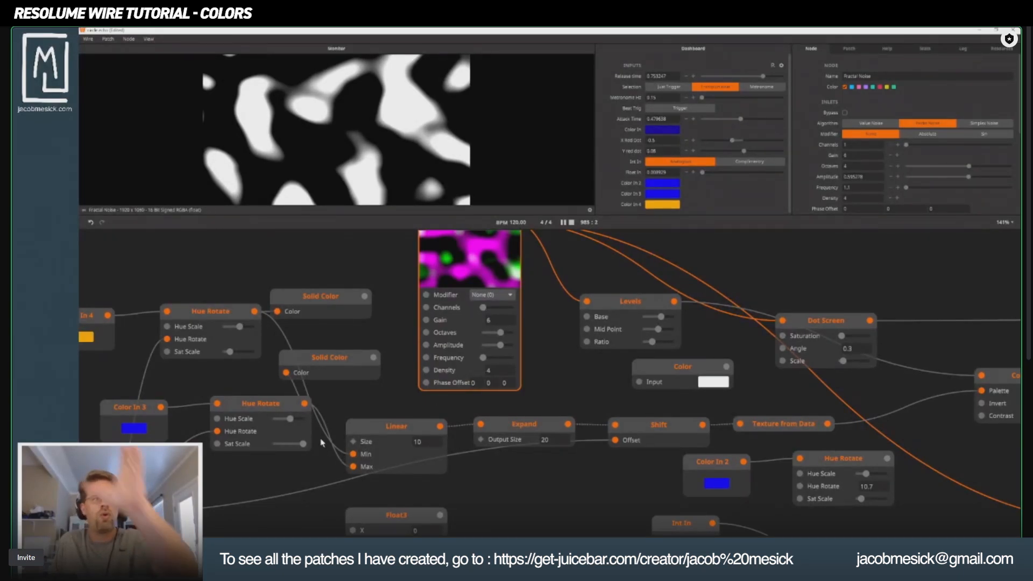
{"action": "left_click_drag", "start_coordinate": [369, 469], "coordinate": [575, 436]}
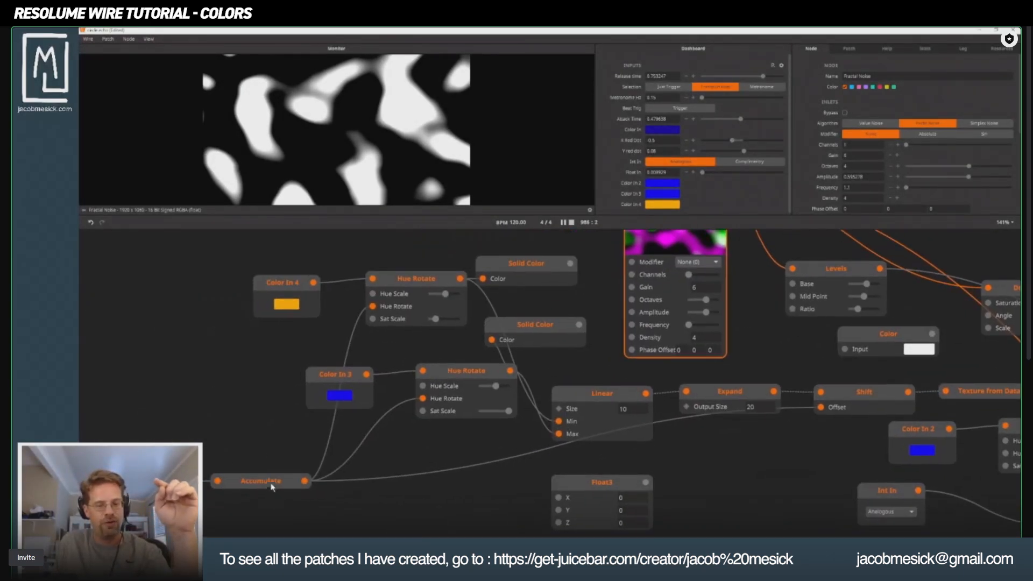
{"action": "left_click_drag", "start_coordinate": [305, 480], "coordinate": [635, 350]}
{"action": "left_click_drag", "start_coordinate": [642, 352], "coordinate": [539, 442]}
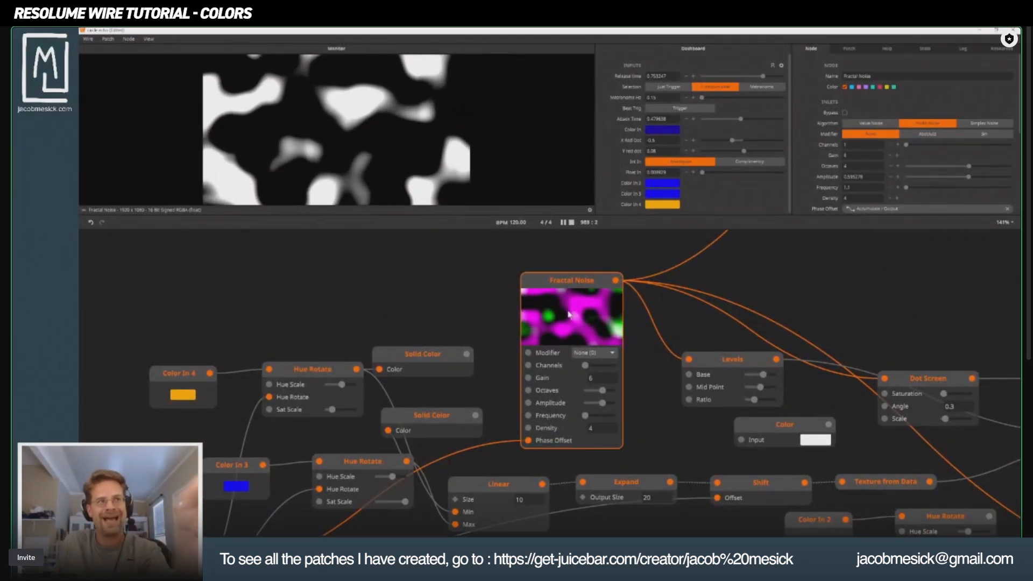
Route Accumulate through the Float3 node's Z inlet into the Fractal Noise's Phase Offset, and move the Float3 closer to Accumulate.
{"action": "left_click_drag", "start_coordinate": [515, 504], "coordinate": [542, 360]}
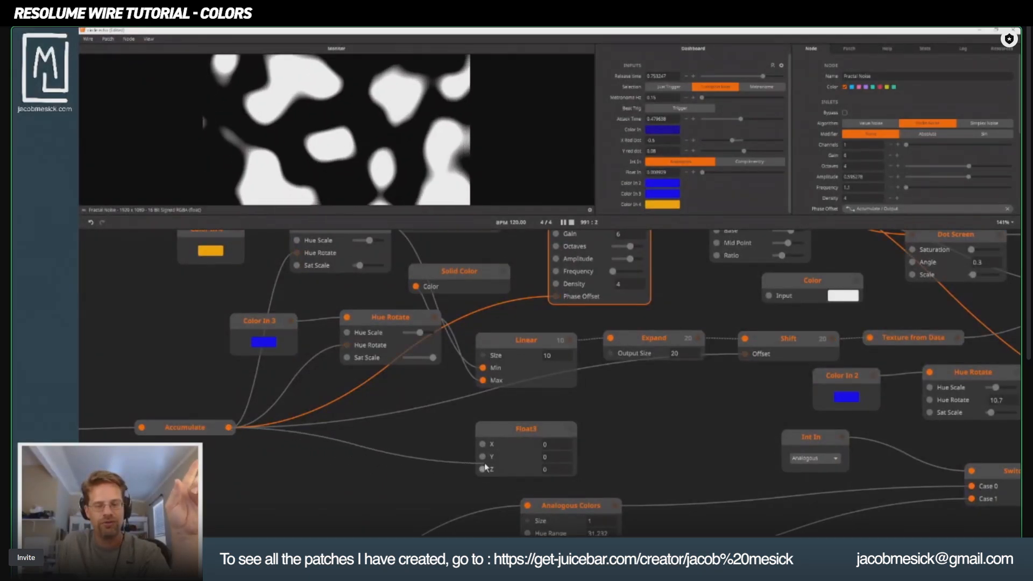
{"action": "left_click_drag", "start_coordinate": [563, 459], "coordinate": [515, 364]}
{"action": "left_click_drag", "start_coordinate": [520, 420], "coordinate": [615, 343]}
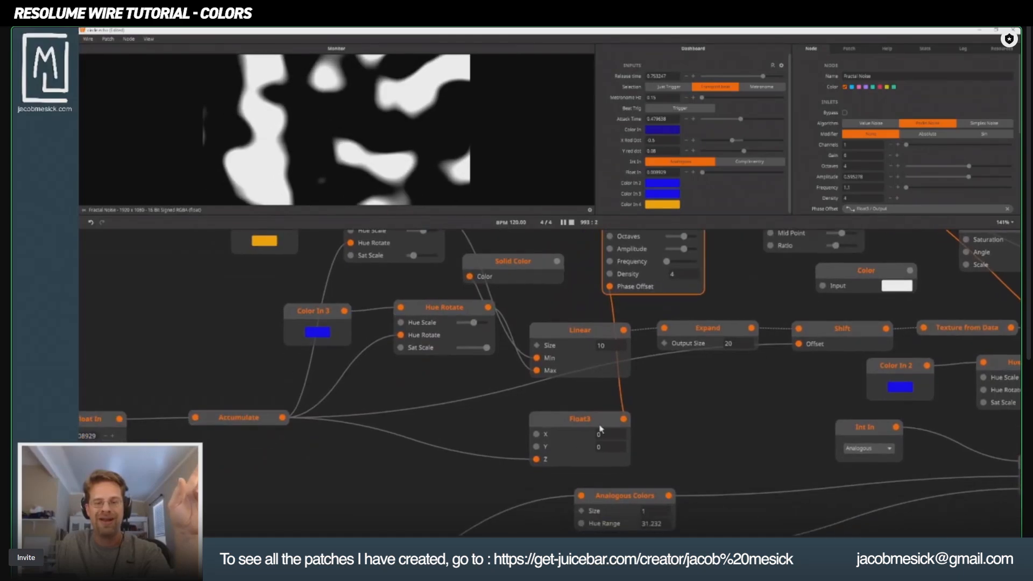
{"action": "left_click_drag", "start_coordinate": [582, 421], "coordinate": [426, 421]}
Preview the animated noise through the Colorize node whose palette comes from the Linear, Expand and Shift chain.
{"action": "left_click_drag", "start_coordinate": [706, 434], "coordinate": [339, 481]}
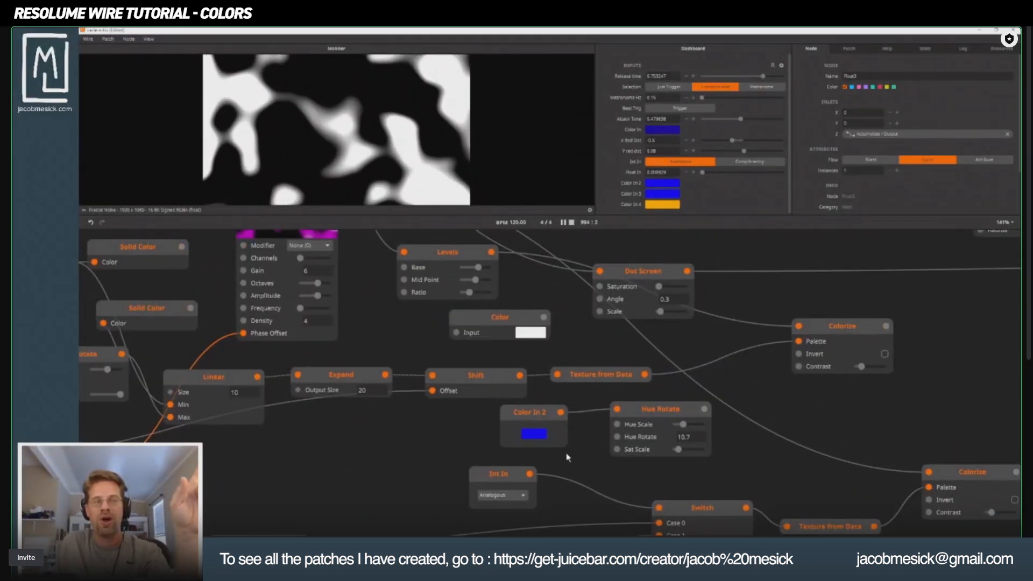
{"action": "left_click", "coordinate": [846, 333]}
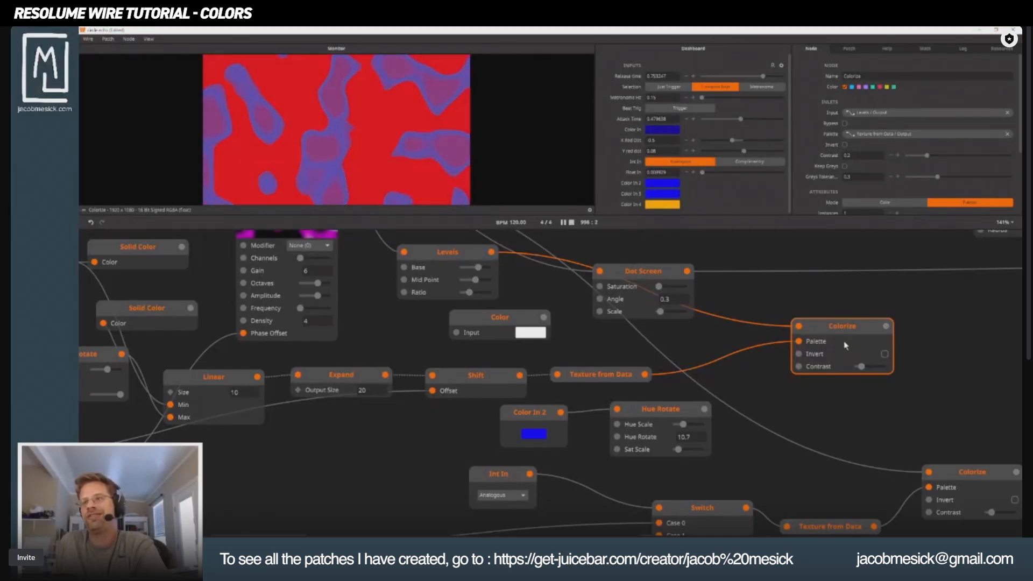
{"action": "scroll", "coordinate": [361, 518], "scroll_direction": "left", "scroll_amount": 4}
{"action": "scroll", "coordinate": [361, 518], "scroll_direction": "up", "scroll_amount": 2}
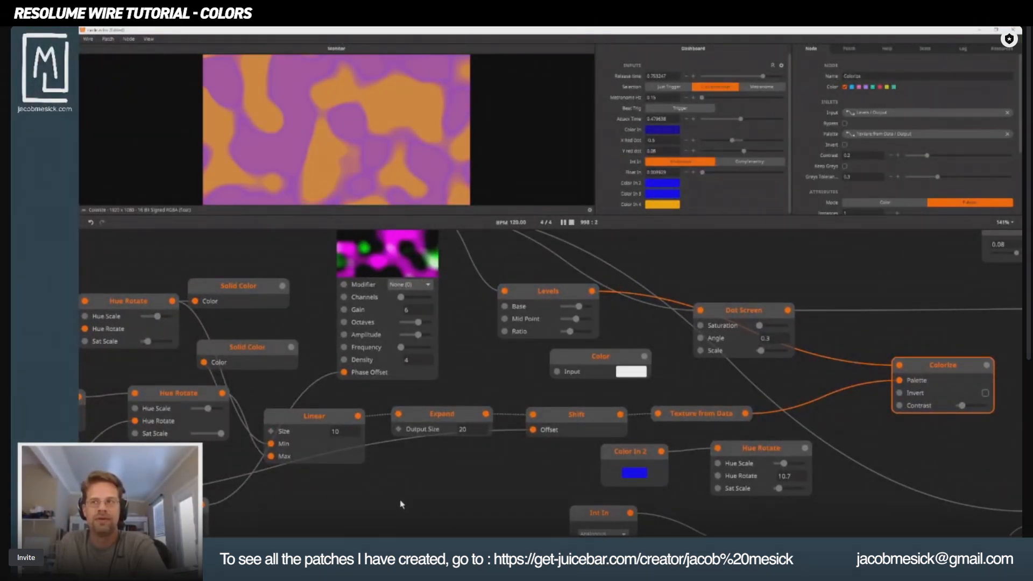
{"action": "scroll", "coordinate": [427, 461], "scroll_direction": "down", "scroll_amount": 3}
{"action": "scroll", "coordinate": [426, 460], "scroll_direction": "right", "scroll_amount": 3}
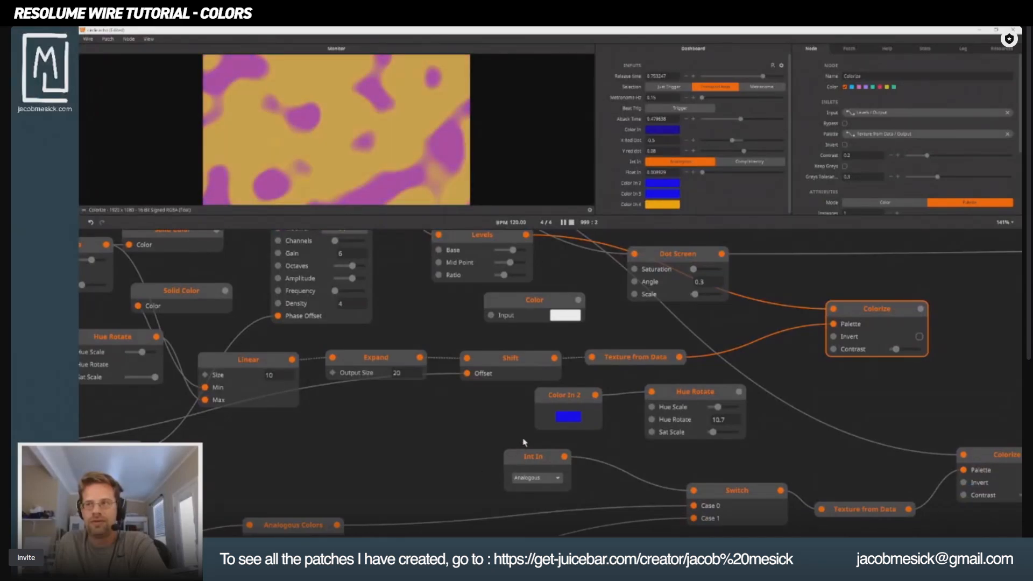
Move the Color In 2 and Hue Rotate pair above Analogous Colors, and bring Color In closer to the Analogous and Complementary Colors nodes.
{"action": "left_click_drag", "start_coordinate": [515, 399], "coordinate": [746, 440]}
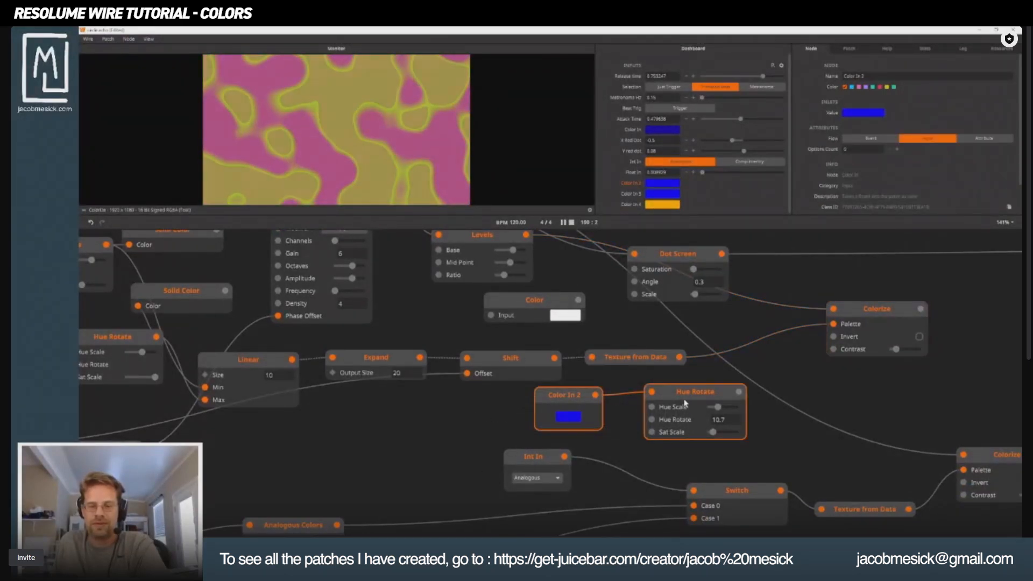
{"action": "left_click_drag", "start_coordinate": [668, 399], "coordinate": [451, 317]}
{"action": "scroll", "coordinate": [451, 316], "scroll_direction": "down", "scroll_amount": 2}
{"action": "left_click_drag", "start_coordinate": [389, 429], "coordinate": [662, 403]}
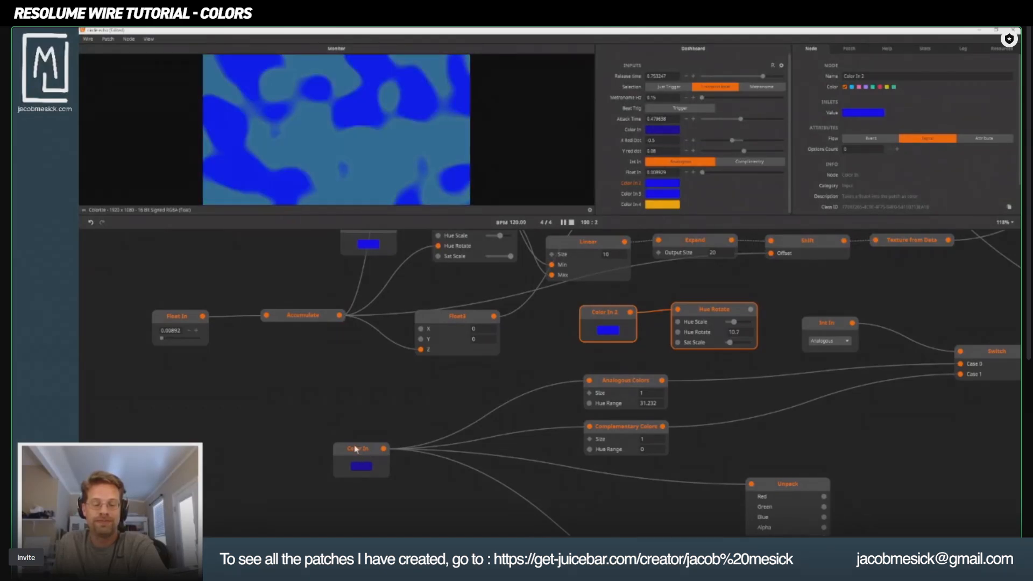
{"action": "left_click_drag", "start_coordinate": [356, 448], "coordinate": [398, 416]}
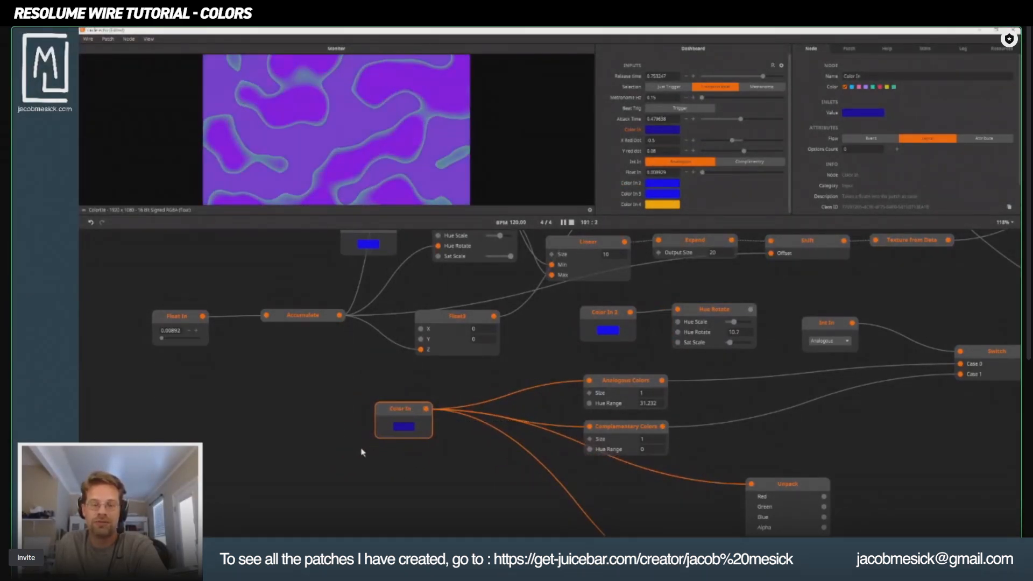
{"action": "left_click", "coordinate": [404, 428]}
{"action": "left_click", "coordinate": [340, 427]}
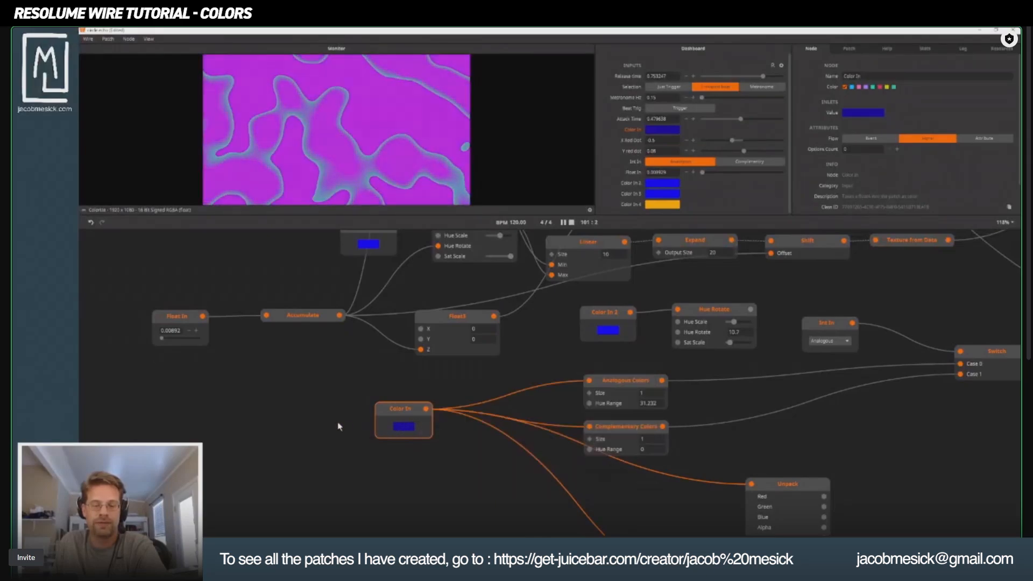
Review the Analogous Colors and Complementary Colors nodes and preview the Colorize node they feed through the Switch.
{"action": "left_click", "coordinate": [624, 381]}
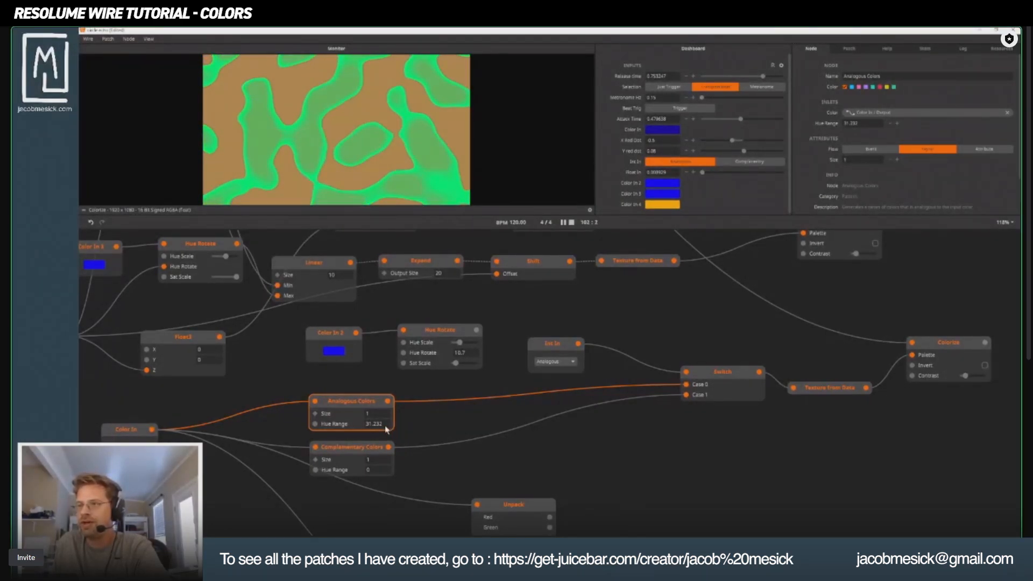
{"action": "left_click_drag", "start_coordinate": [385, 436], "coordinate": [547, 391]}
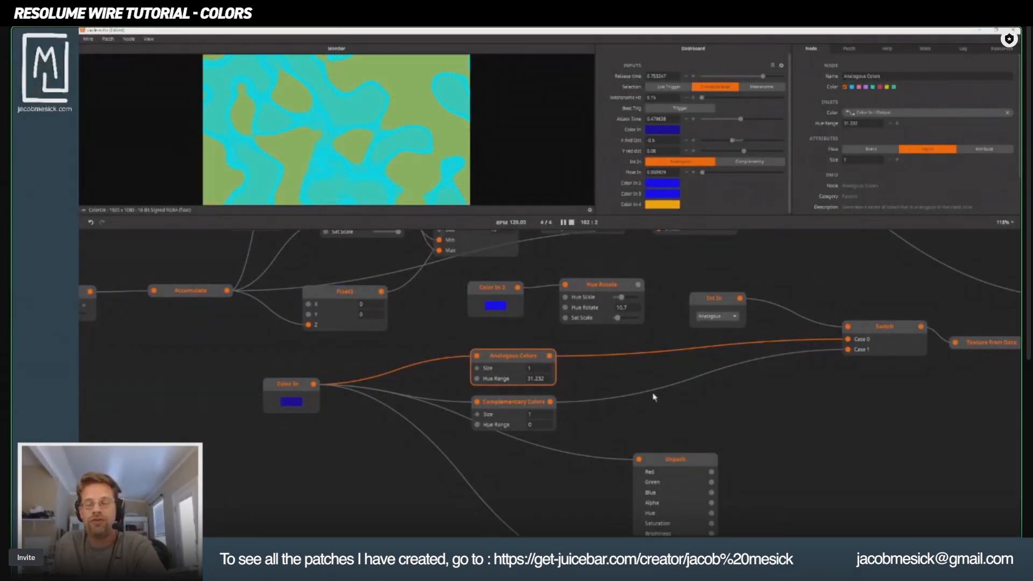
{"action": "left_click", "coordinate": [505, 404]}
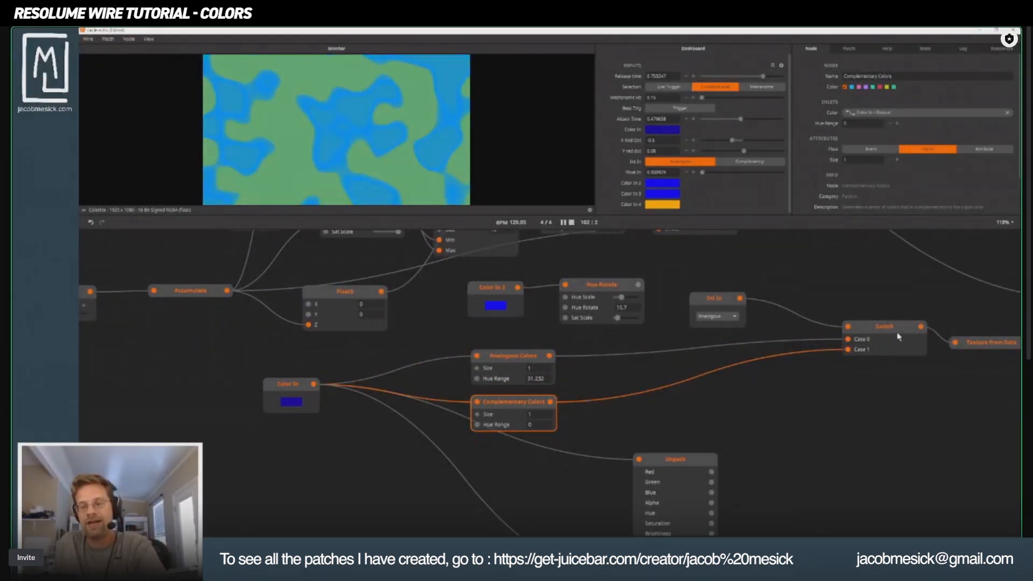
{"action": "left_click_drag", "start_coordinate": [899, 337], "coordinate": [672, 393]}
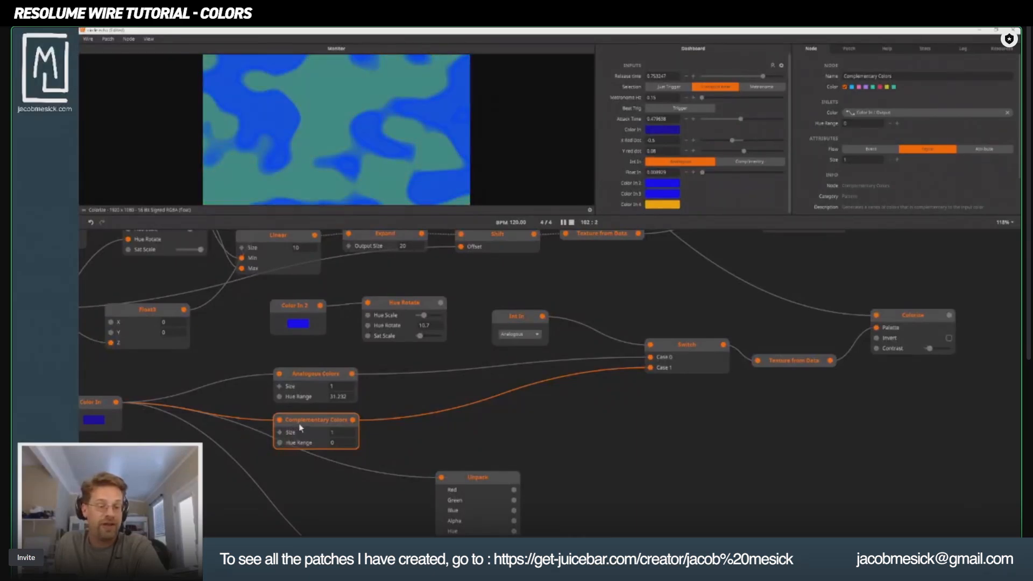
{"action": "left_click", "coordinate": [918, 317]}
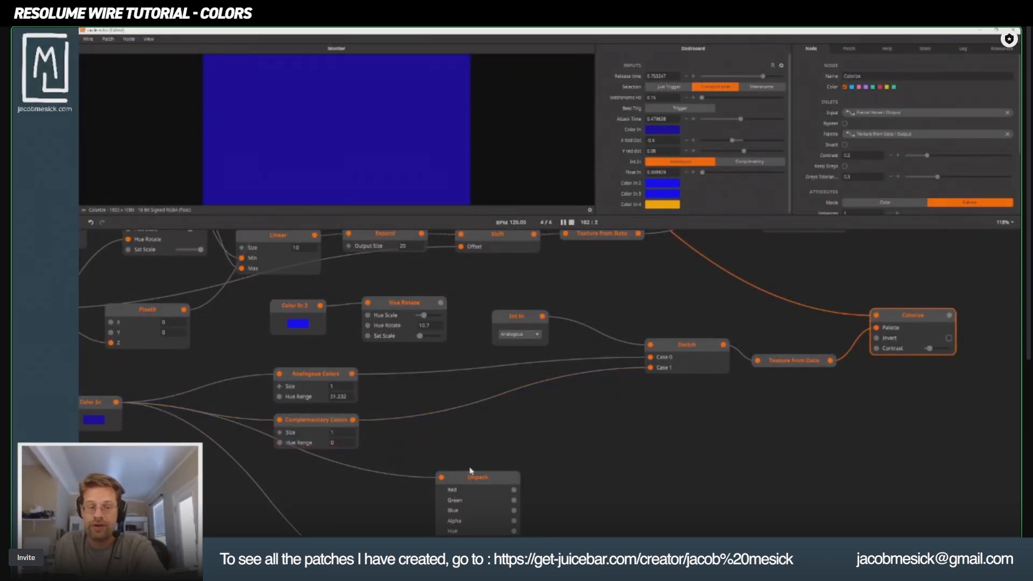
{"action": "left_click_drag", "start_coordinate": [470, 471], "coordinate": [669, 445]}
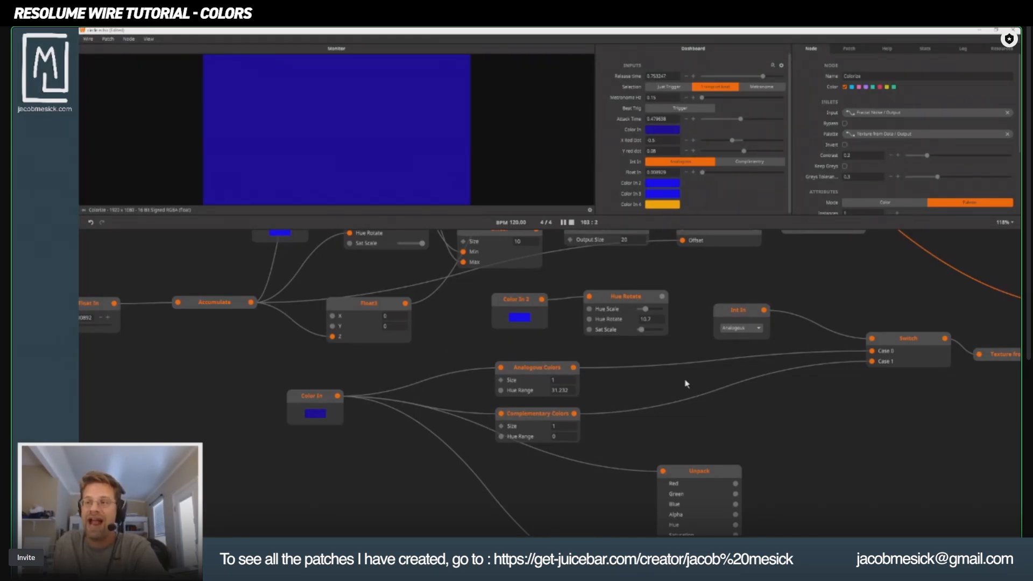
Move the Analogous Colors node slightly up and set its Size to 3.
{"action": "left_click_drag", "start_coordinate": [513, 371], "coordinate": [517, 365]}
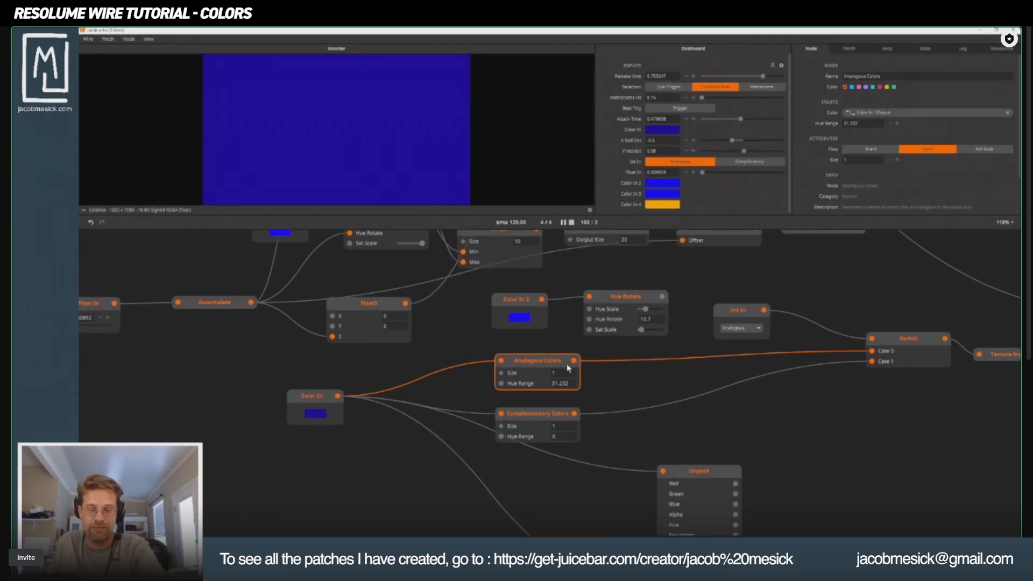
{"action": "left_click_drag", "start_coordinate": [564, 373], "coordinate": [560, 365]}
{"action": "left_click_drag", "start_coordinate": [570, 314], "coordinate": [570, 348]}
{"action": "mouse_move", "coordinate": [573, 361]}
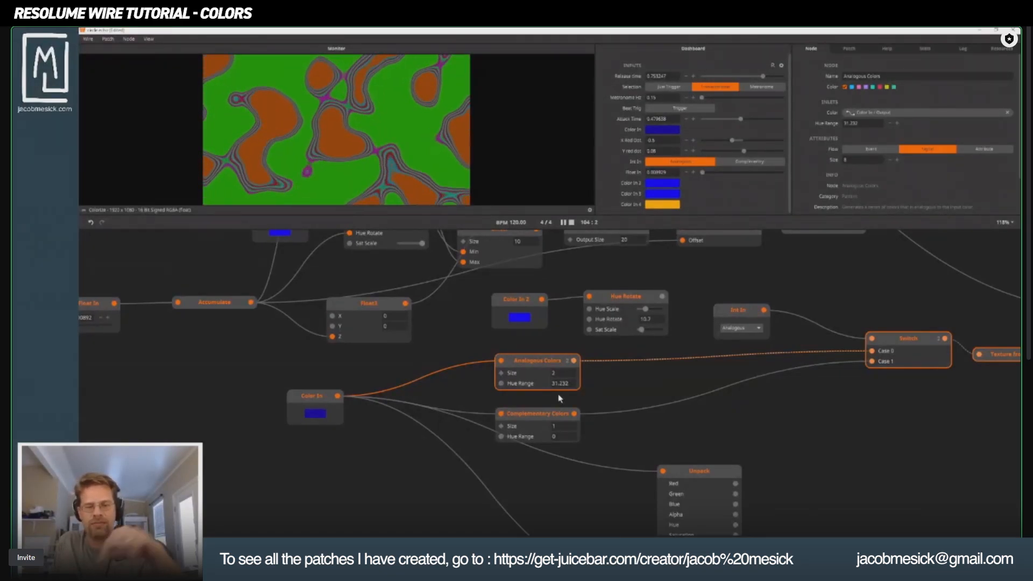
{"action": "left_click_drag", "start_coordinate": [560, 399], "coordinate": [559, 399]}
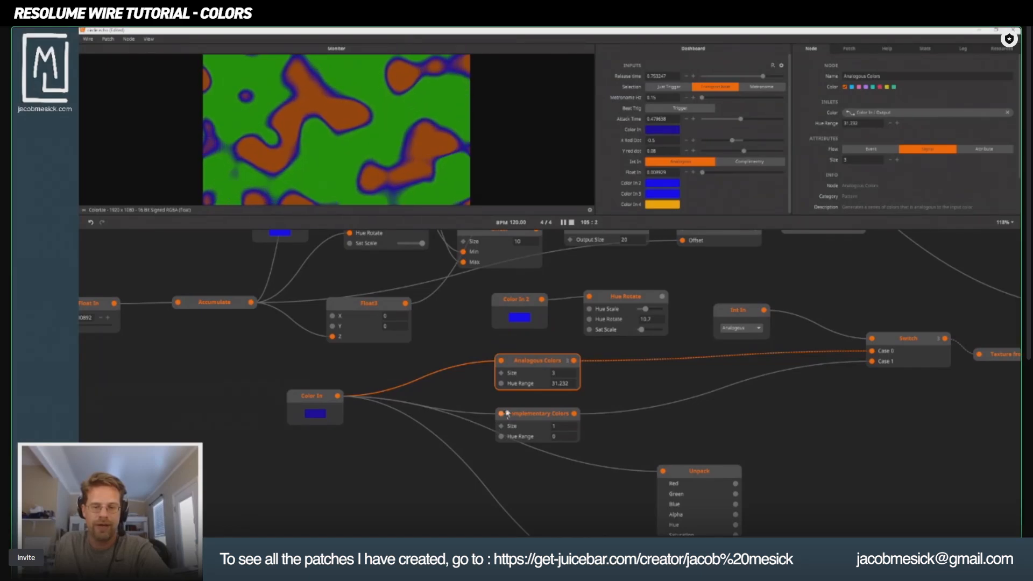
Try a Hue Range of 0 on the Analogous Colors node and settle on a Hue Range of 1.
{"action": "double_click", "coordinate": [560, 384]}
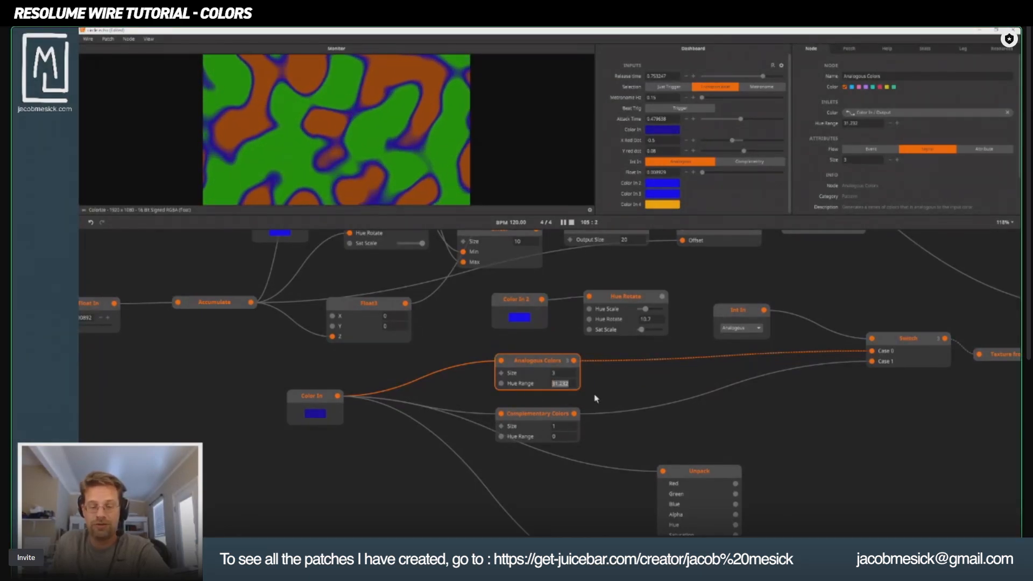
{"action": "type", "text": "0"}
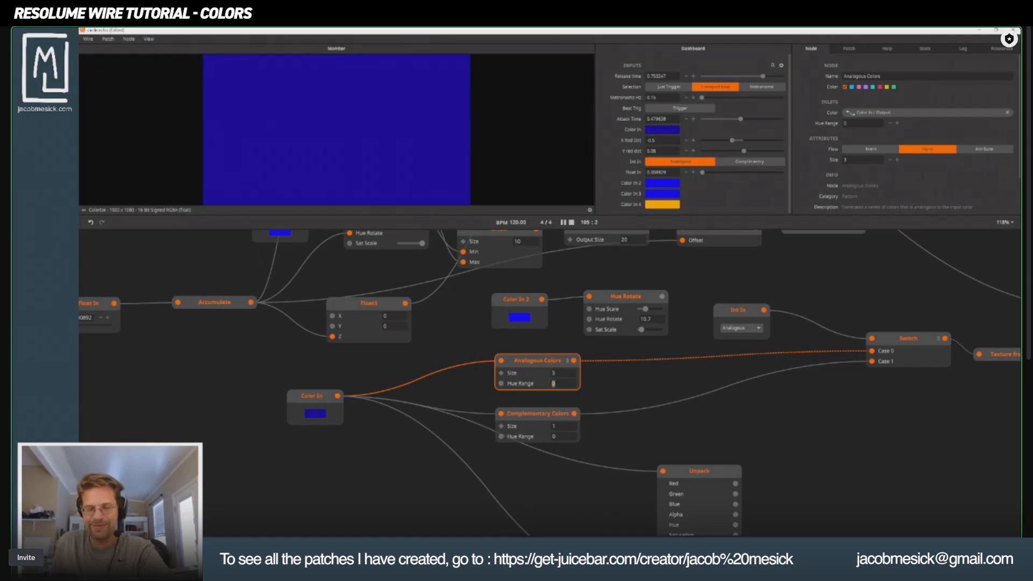
{"action": "type", "text": "1"}
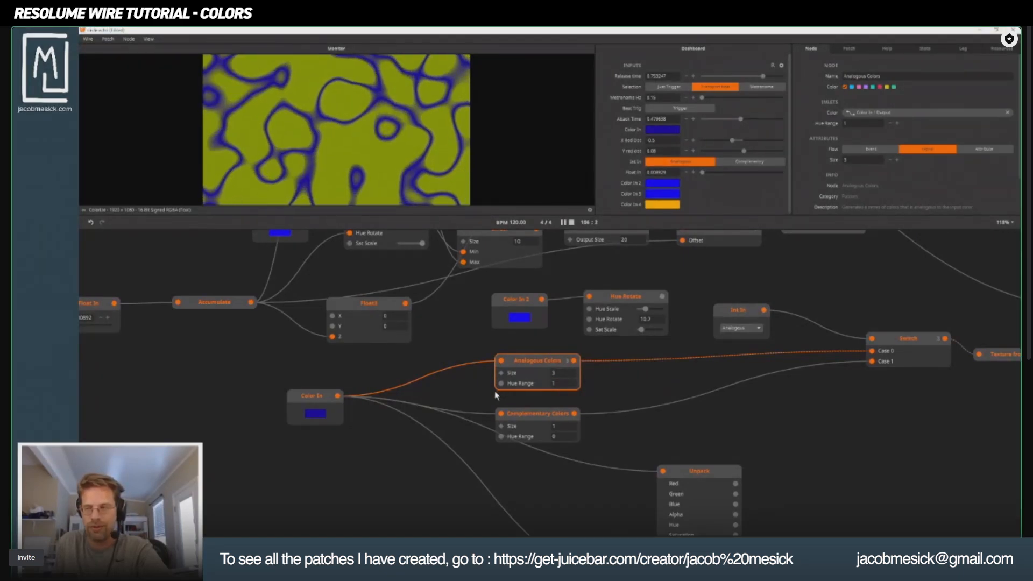
Set the Int In node that drives the Switch to the Complementary option.
{"action": "left_click", "coordinate": [523, 421]}
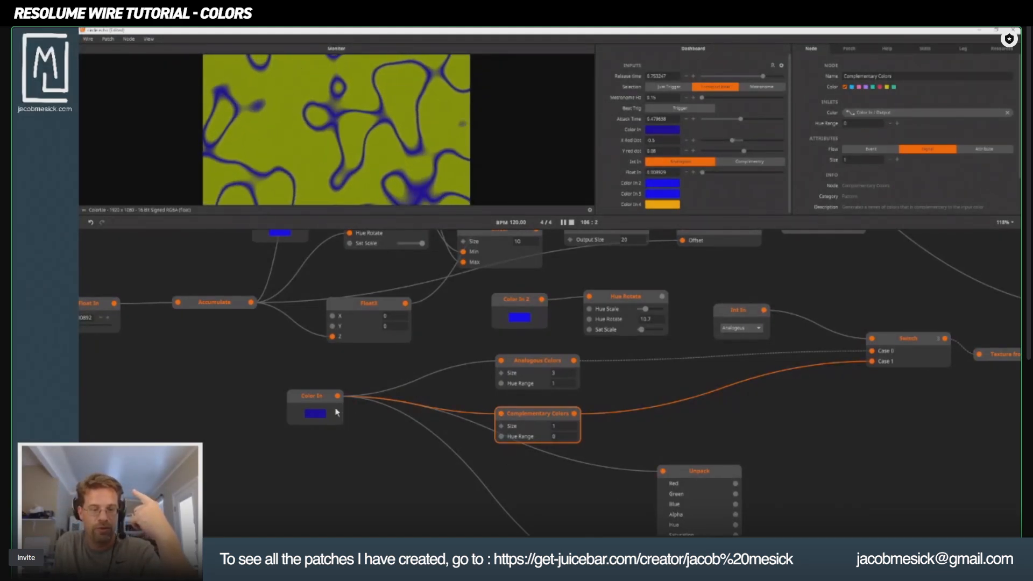
{"action": "left_click_drag", "start_coordinate": [743, 353], "coordinate": [626, 381]}
{"action": "left_click", "coordinate": [616, 357]}
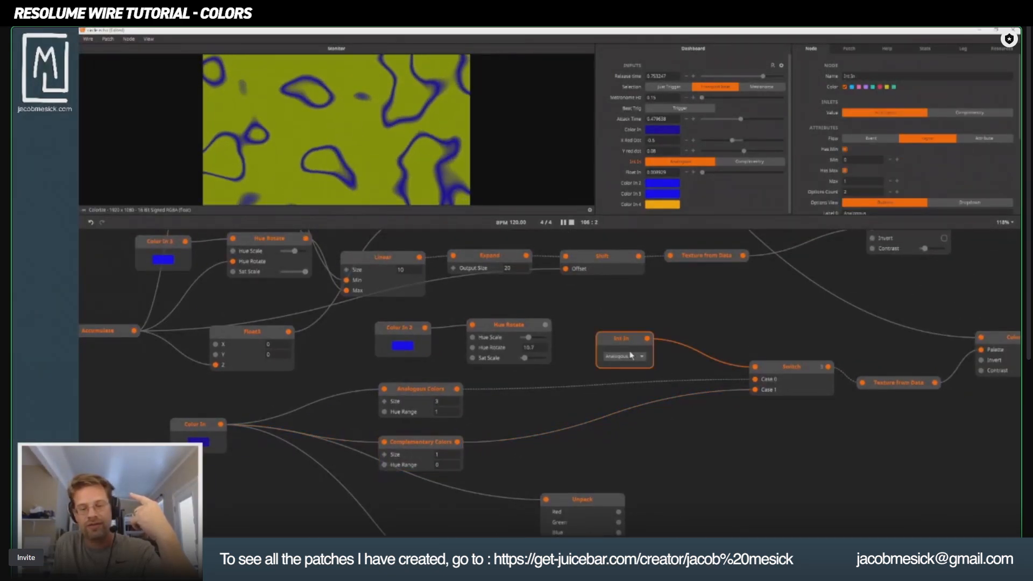
{"action": "left_click", "coordinate": [631, 355]}
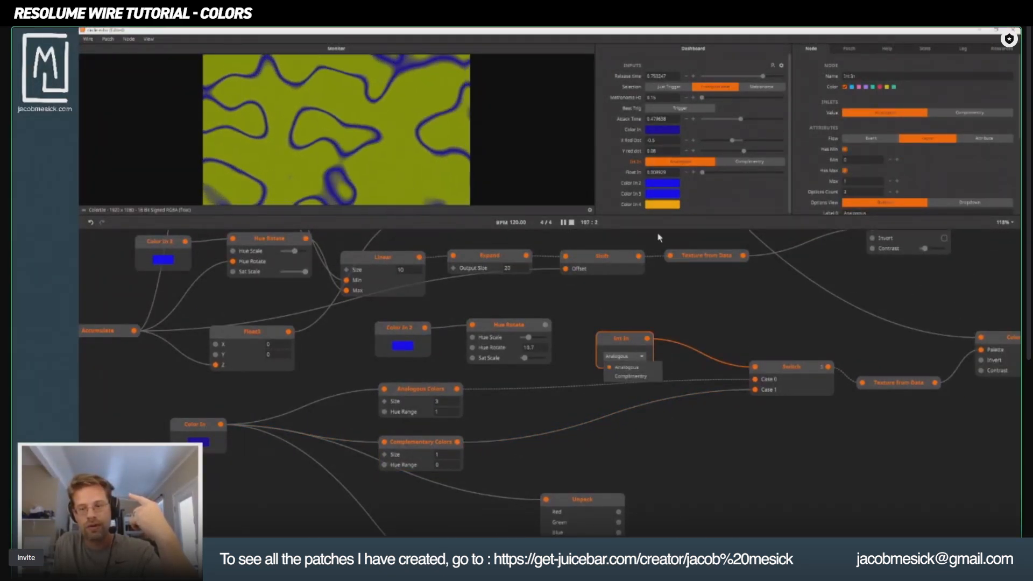
{"action": "left_click", "coordinate": [633, 379]}
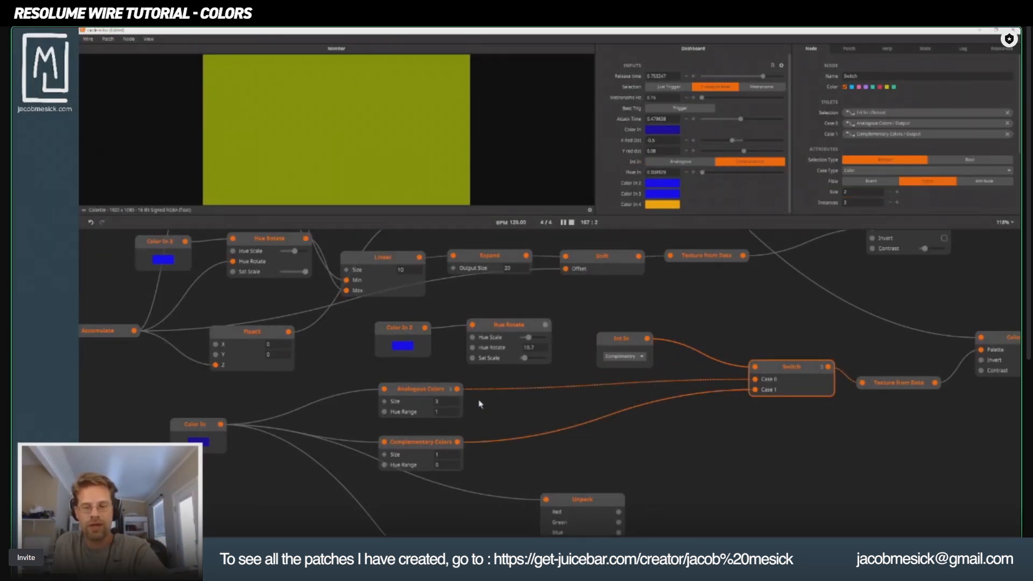
Raise the Color In brightness to full and try out recent colors, ending on the yellow-orange one.
{"action": "left_click", "coordinate": [200, 442]}
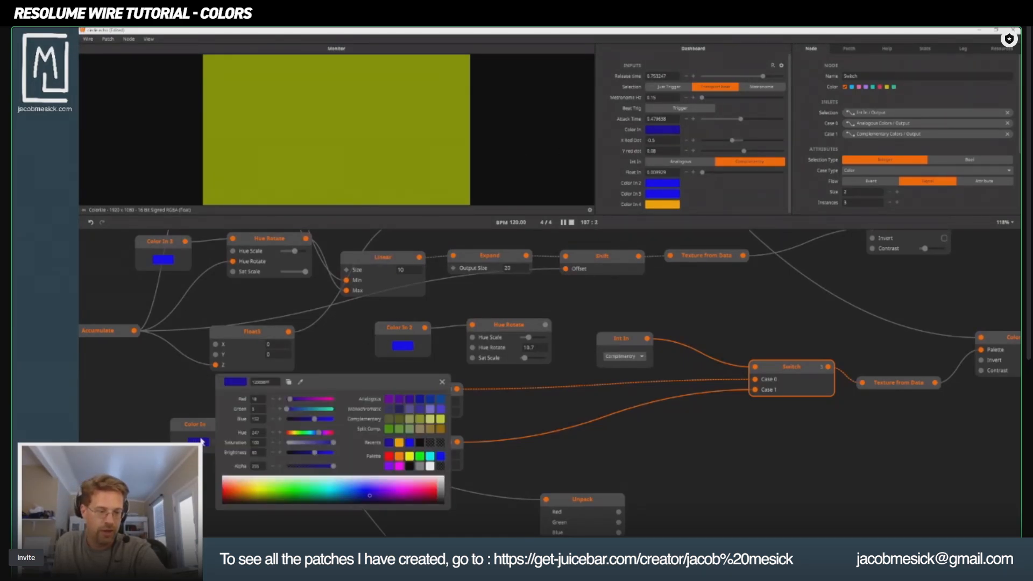
{"action": "left_click_drag", "start_coordinate": [316, 452], "coordinate": [360, 451]}
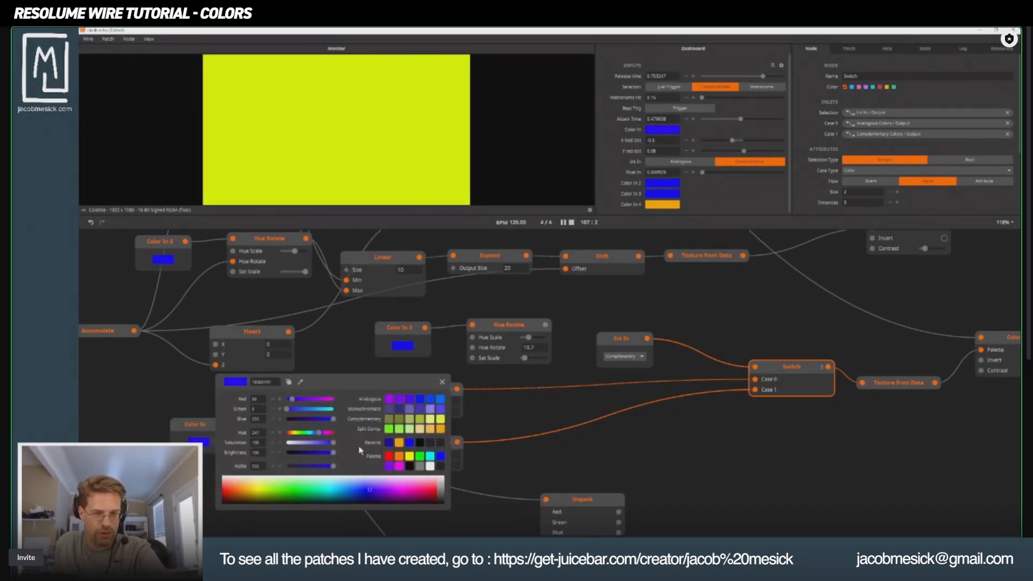
{"action": "left_click", "coordinate": [414, 443]}
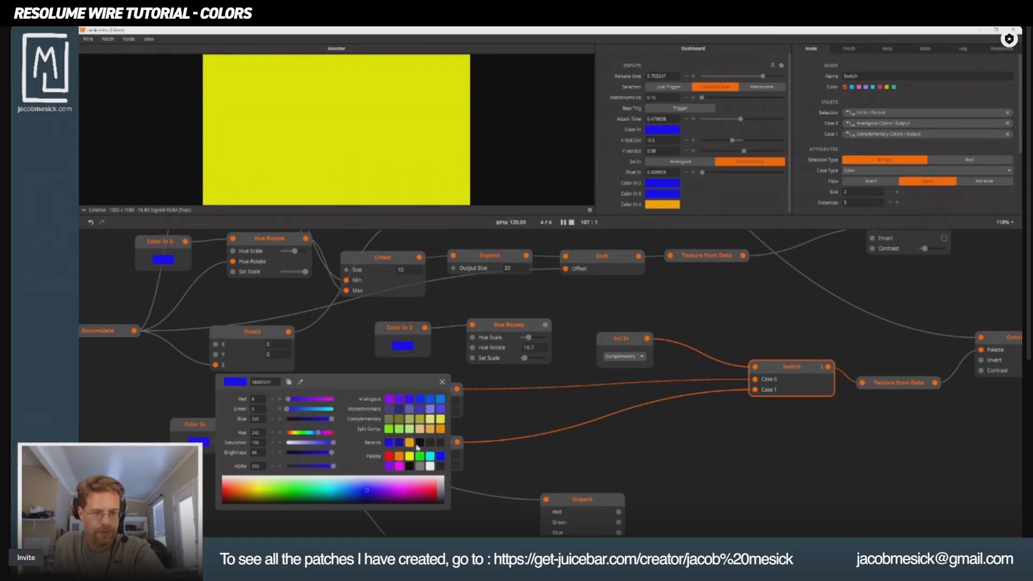
{"action": "left_click", "coordinate": [399, 442]}
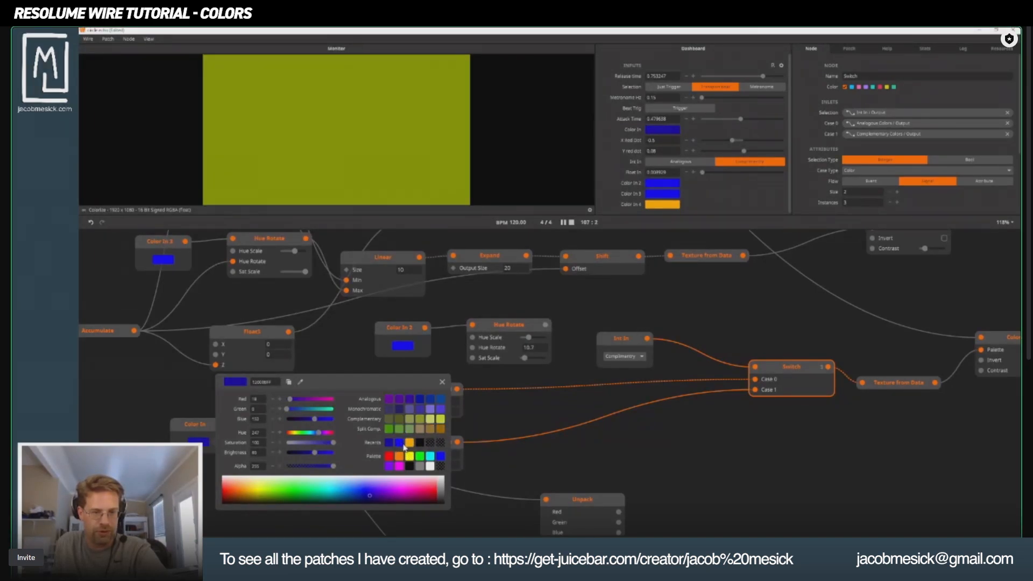
{"action": "left_click", "coordinate": [410, 443]}
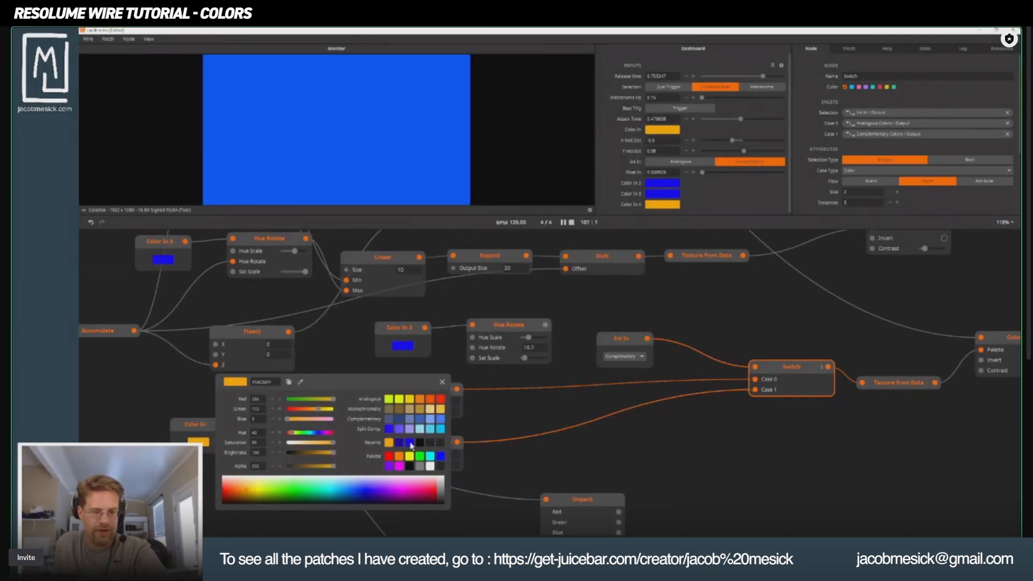
{"action": "left_click", "coordinate": [527, 427]}
Set the Complementary Colors node's Hue Range to 1 and change Color In to the palette's orange.
{"action": "left_click", "coordinate": [436, 465]}
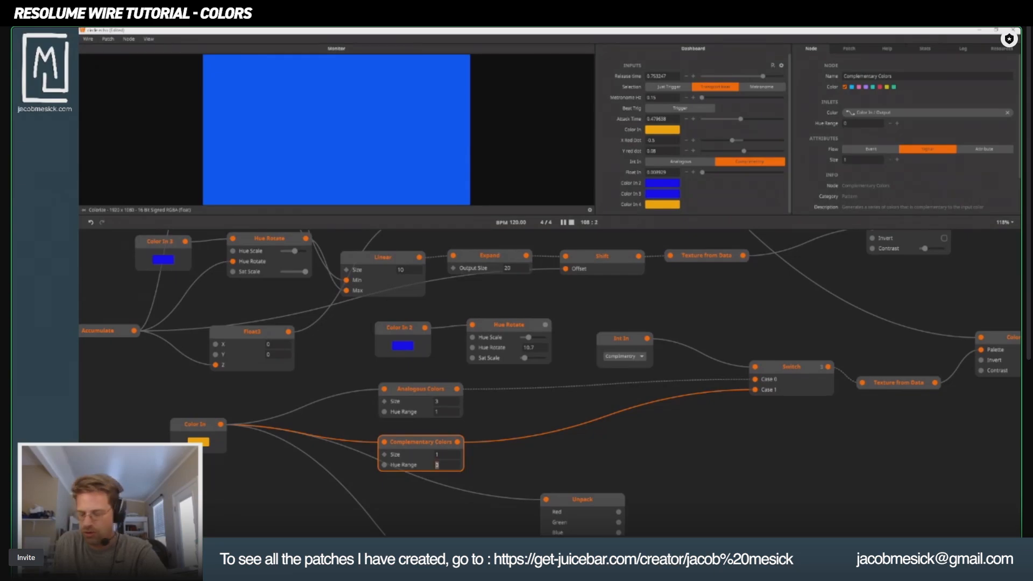
{"action": "type", "text": "1"}
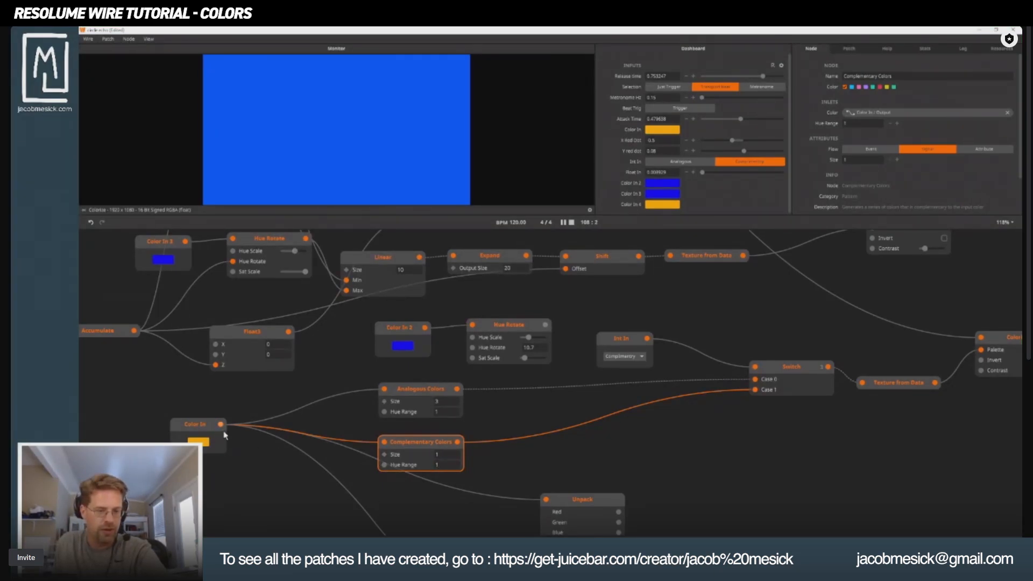
{"action": "left_click", "coordinate": [198, 442]}
{"action": "left_click", "coordinate": [399, 458]}
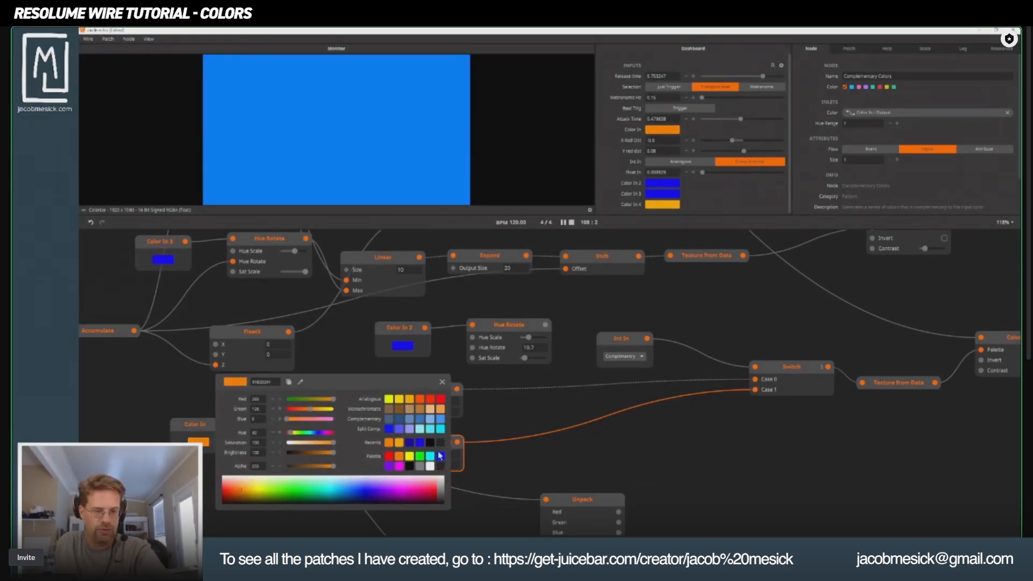
{"action": "left_click", "coordinate": [577, 401]}
Change Color In to the palette's pure blue to test the Complementary Colors output.
{"action": "left_click", "coordinate": [820, 372]}
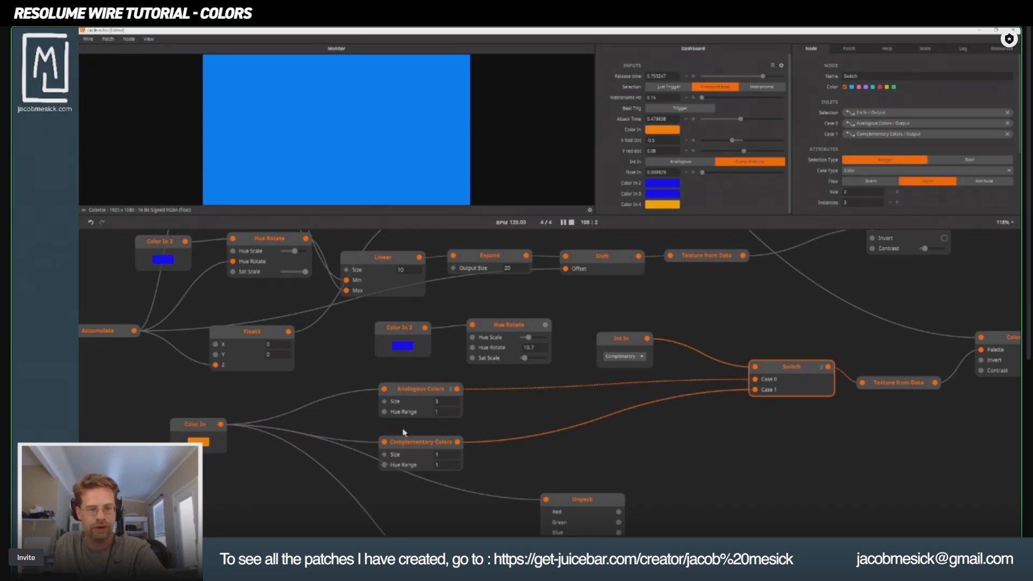
{"action": "left_click", "coordinate": [417, 445]}
{"action": "left_click", "coordinate": [199, 441]}
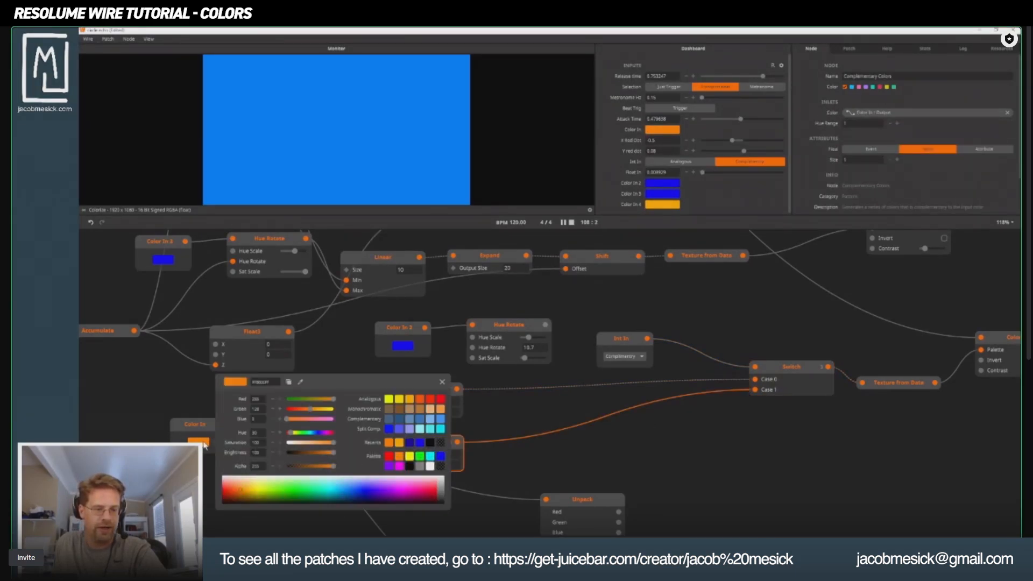
{"action": "left_click", "coordinate": [441, 456]}
{"action": "left_click", "coordinate": [490, 449]}
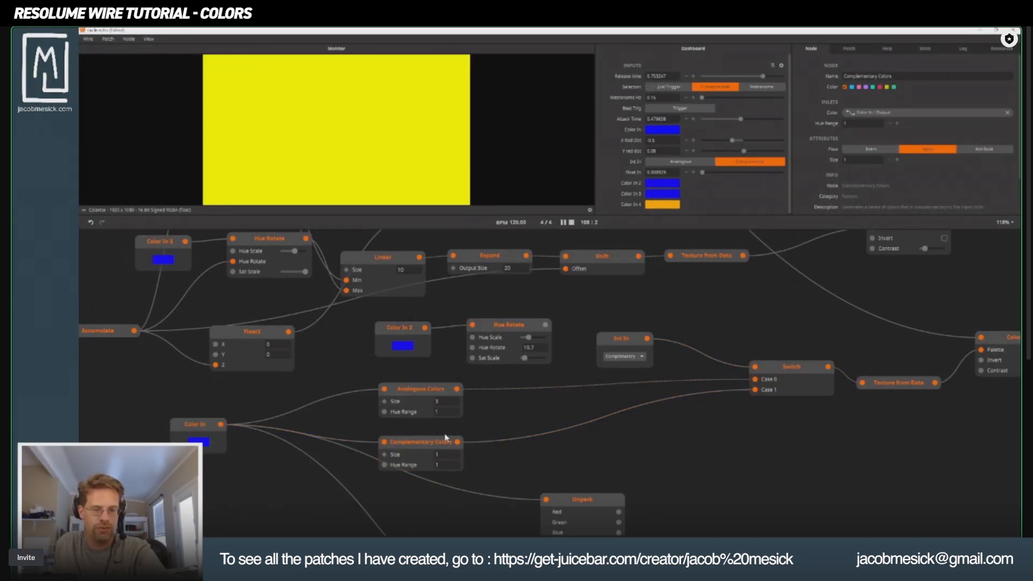
Raise the green channel of Color In to shift it to a lighter azure blue.
{"action": "left_click", "coordinate": [445, 443]}
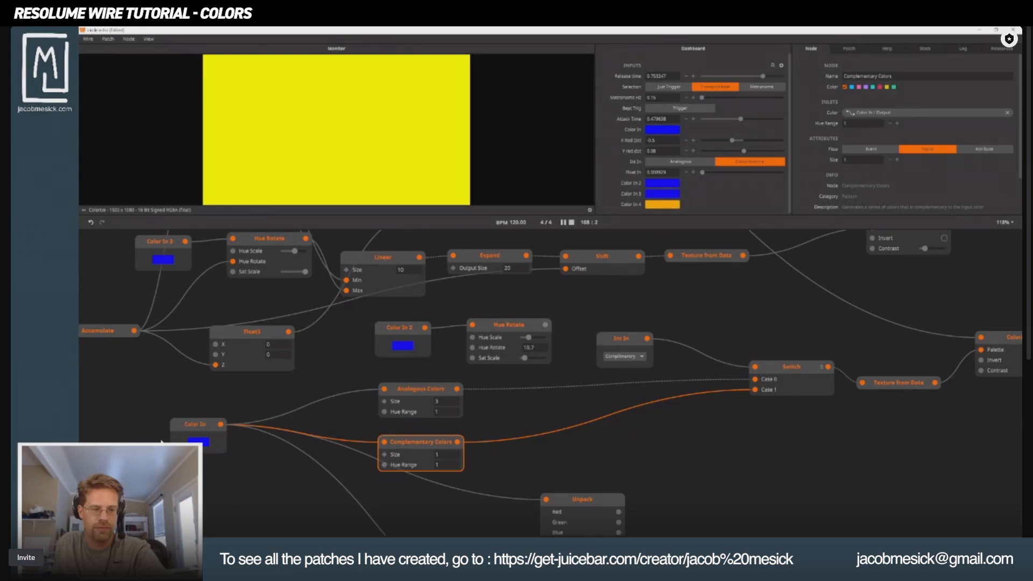
{"action": "left_click", "coordinate": [794, 372]}
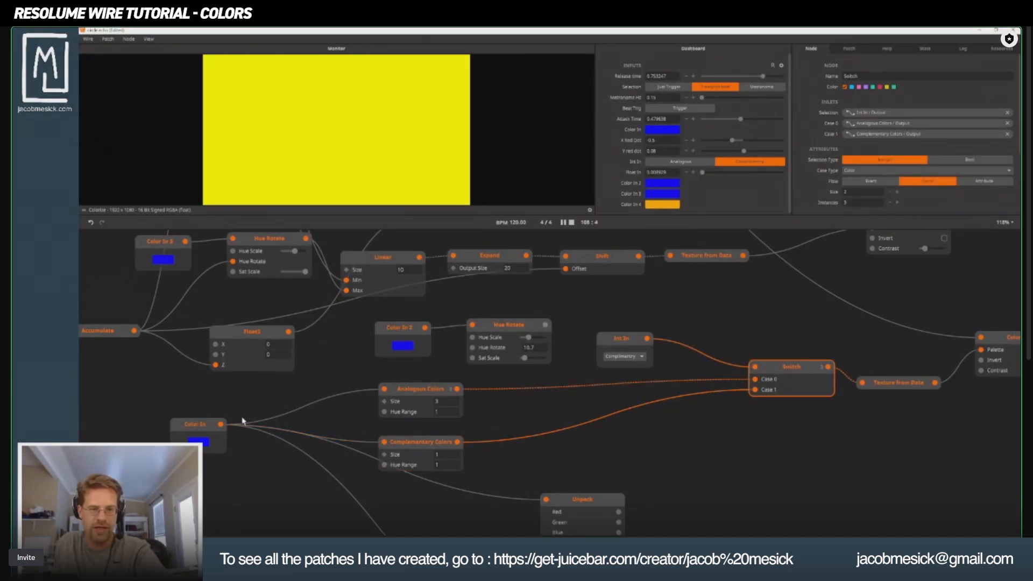
{"action": "left_click", "coordinate": [198, 441]}
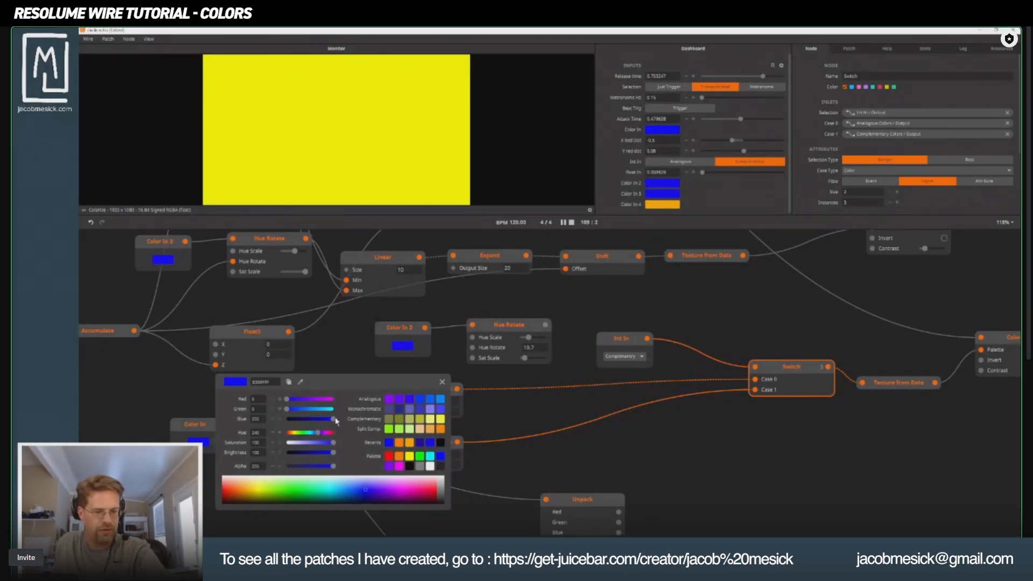
{"action": "left_click_drag", "start_coordinate": [287, 412], "coordinate": [302, 414]}
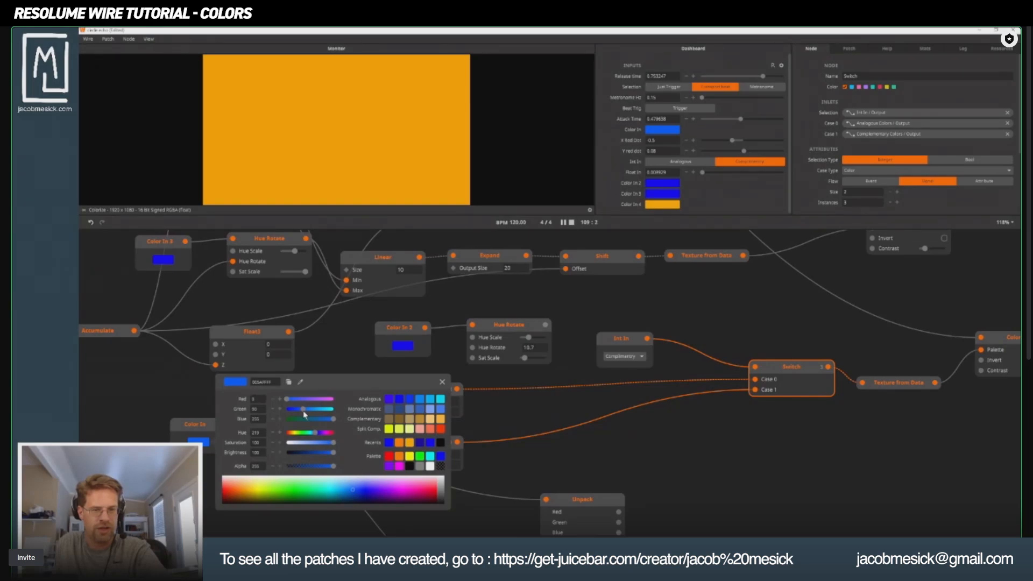
{"action": "left_click", "coordinate": [165, 416]}
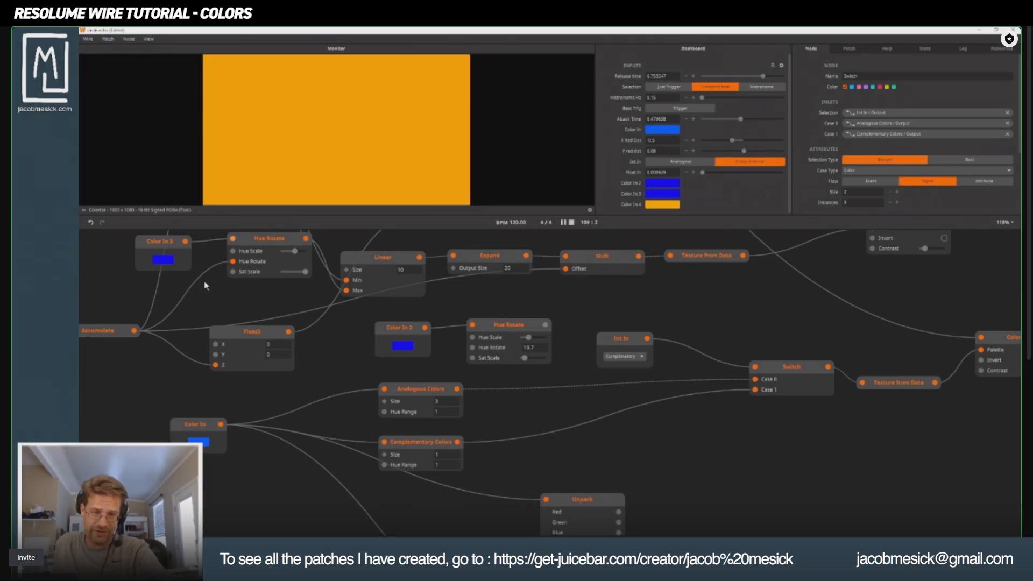
Change Color In to the palette's red and fine-tune its saturation and hue into a strong, vivid red.
{"action": "left_click", "coordinate": [207, 447]}
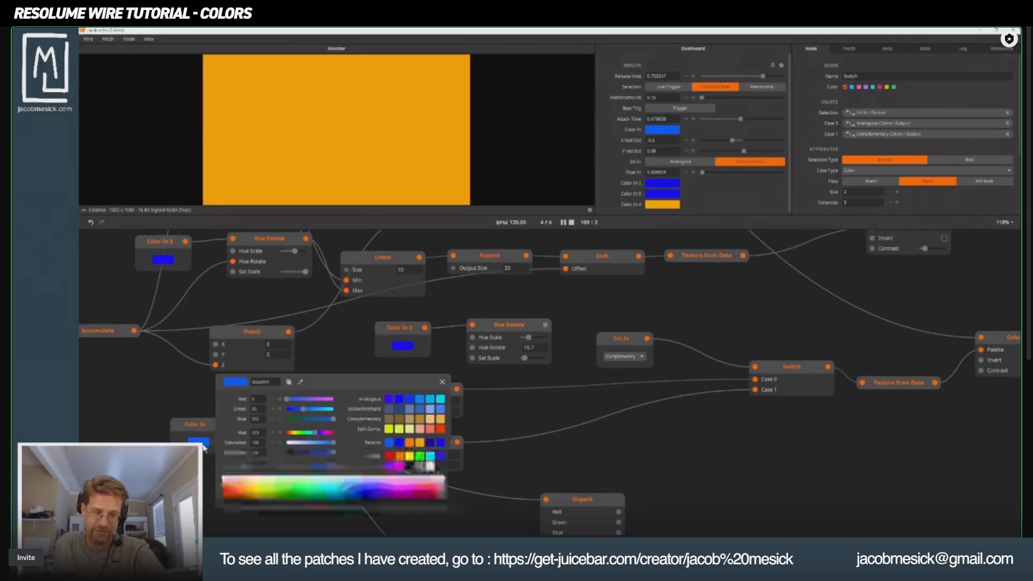
{"action": "left_click", "coordinate": [390, 456]}
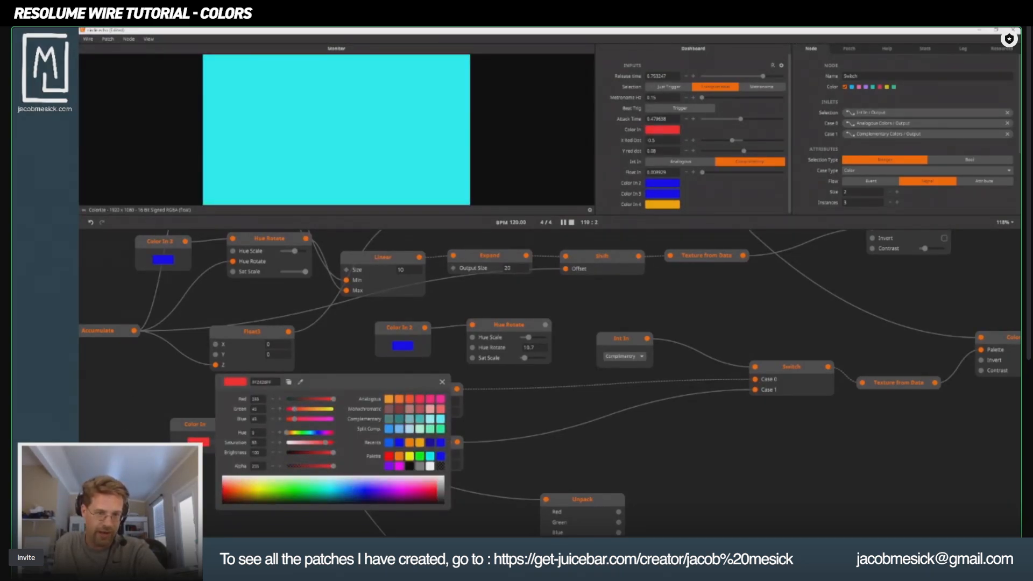
{"action": "left_click_drag", "start_coordinate": [325, 443], "coordinate": [328, 443]}
{"action": "mouse_move", "coordinate": [333, 452]}
{"action": "left_mouse_down"}
{"action": "mouse_move", "coordinate": [301, 453]}
{"action": "mouse_move", "coordinate": [333, 453]}
{"action": "left_mouse_up"}
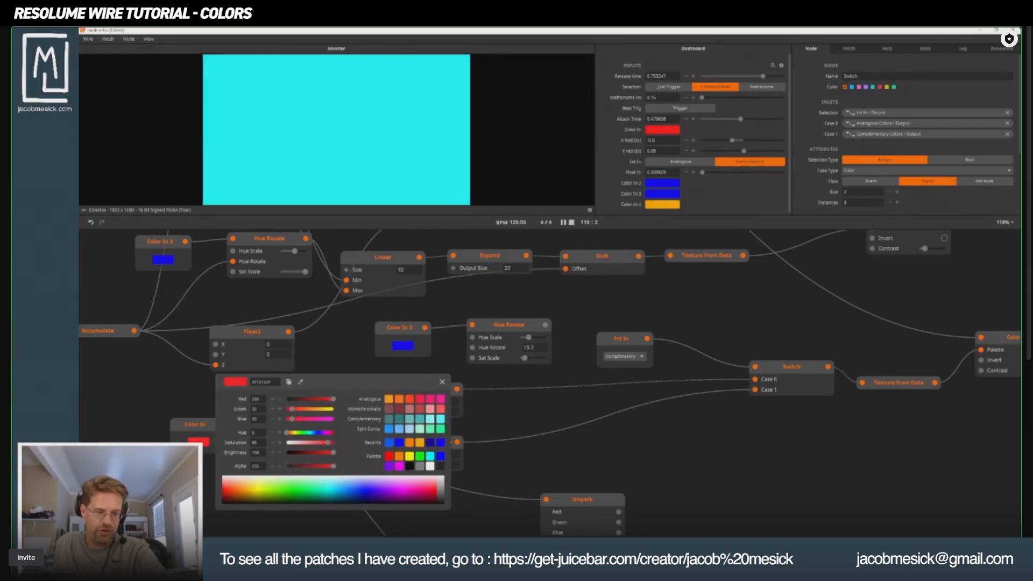
{"action": "mouse_move", "coordinate": [229, 489]}
{"action": "left_mouse_down"}
{"action": "mouse_move", "coordinate": [237, 492]}
{"action": "mouse_move", "coordinate": [225, 490]}
{"action": "left_mouse_up"}
{"action": "left_click", "coordinate": [200, 466]}
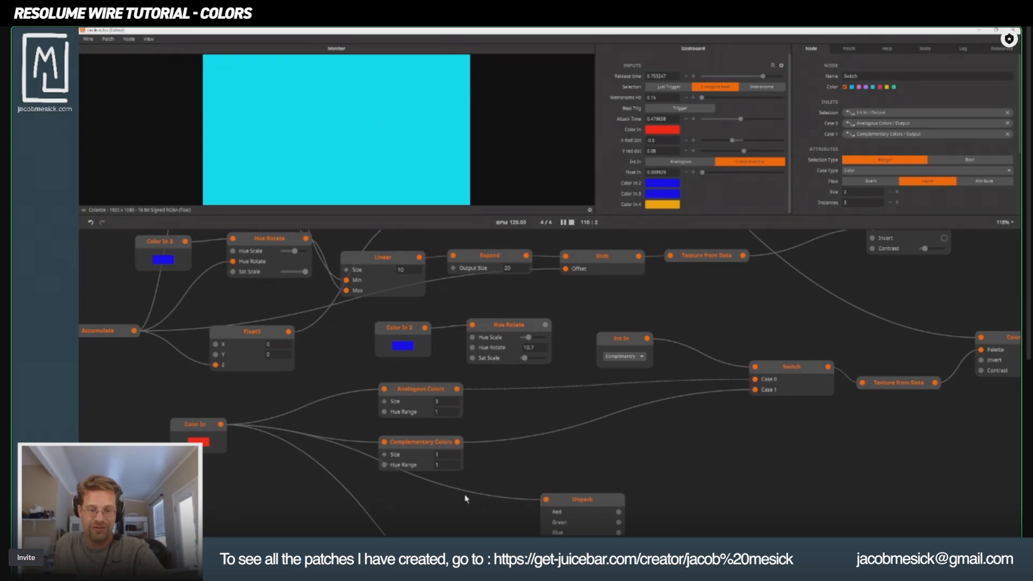
Set the Complementary Colors node's Hue Range to 5 and, after trying a Size of 12, its Size to 3.
{"action": "left_click", "coordinate": [446, 468]}
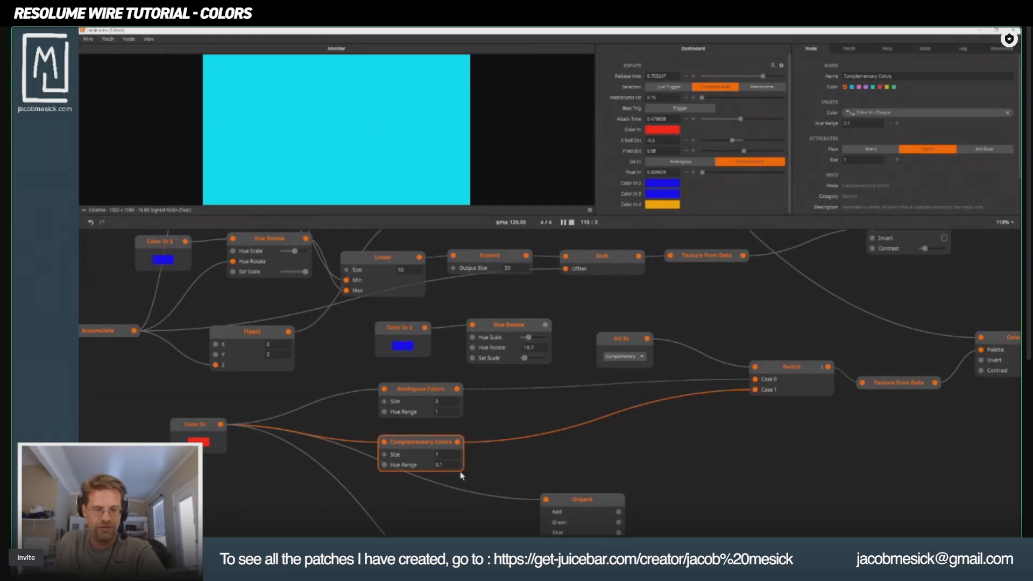
{"action": "double_click", "coordinate": [446, 465]}
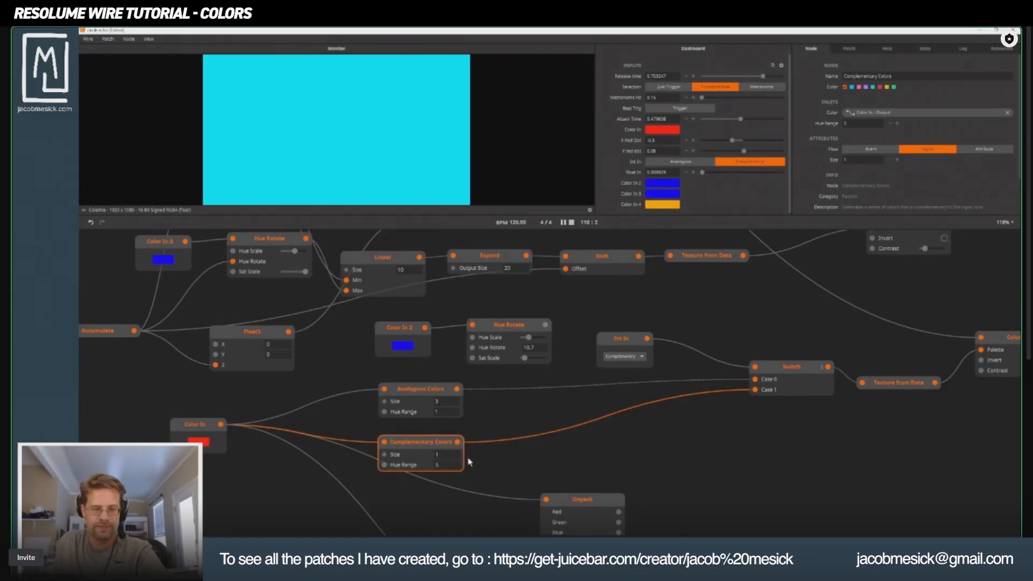
{"action": "left_click_drag", "start_coordinate": [440, 458], "coordinate": [445, 432]}
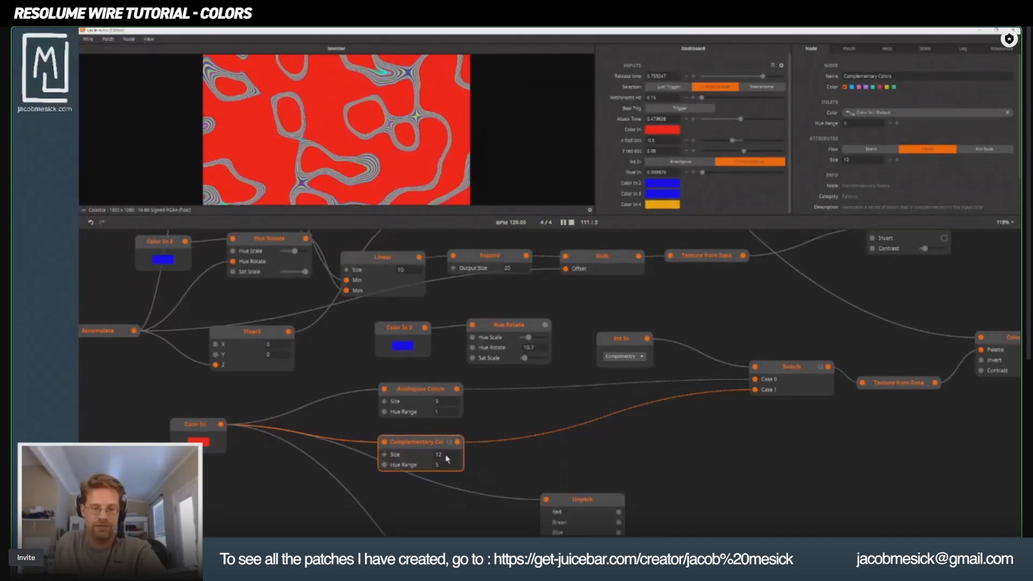
{"action": "double_click", "coordinate": [439, 455]}
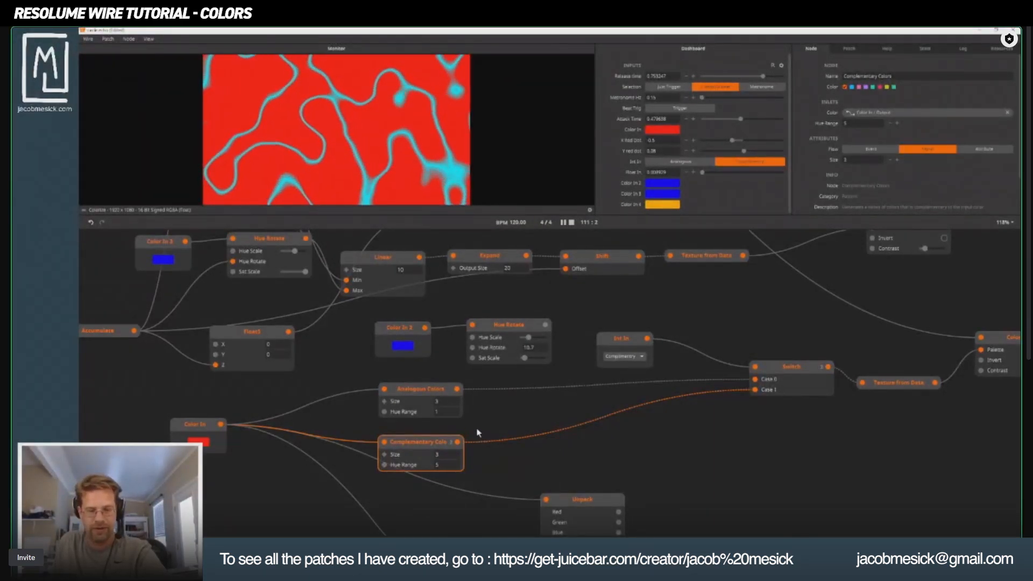
{"action": "mouse_move", "coordinate": [459, 443]}
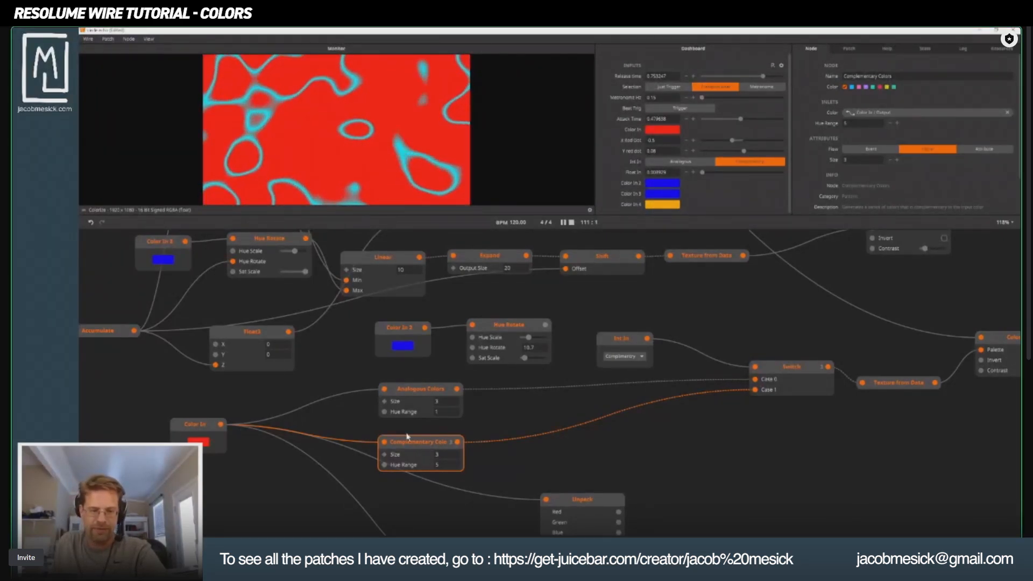
Move the Color In node down below the Complementary Colors node, level with the Unpack node.
{"action": "left_click", "coordinate": [195, 419]}
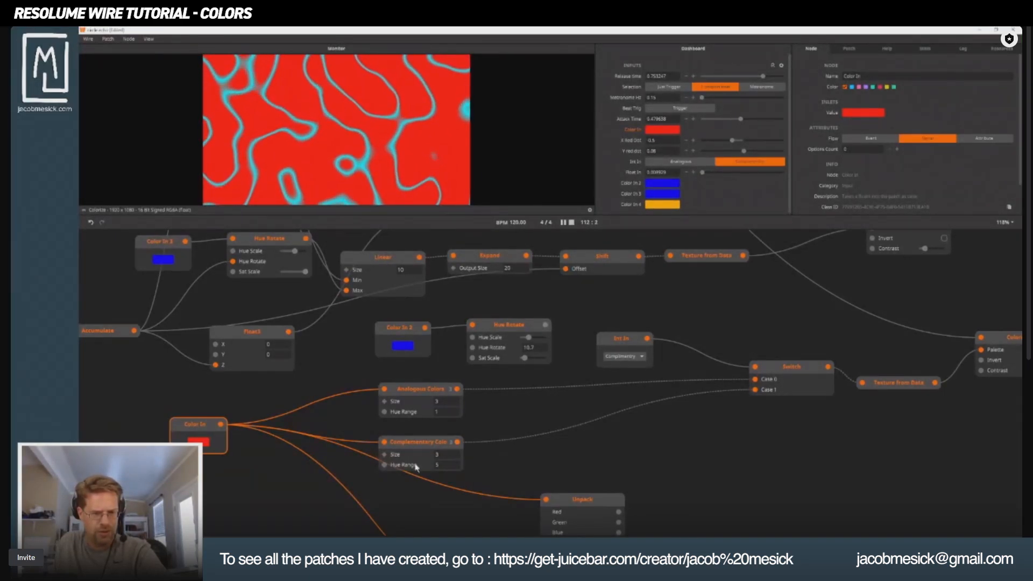
{"action": "scroll", "coordinate": [445, 490], "scroll_direction": "down", "scroll_amount": 1}
{"action": "left_click_drag", "start_coordinate": [445, 491], "coordinate": [412, 394]}
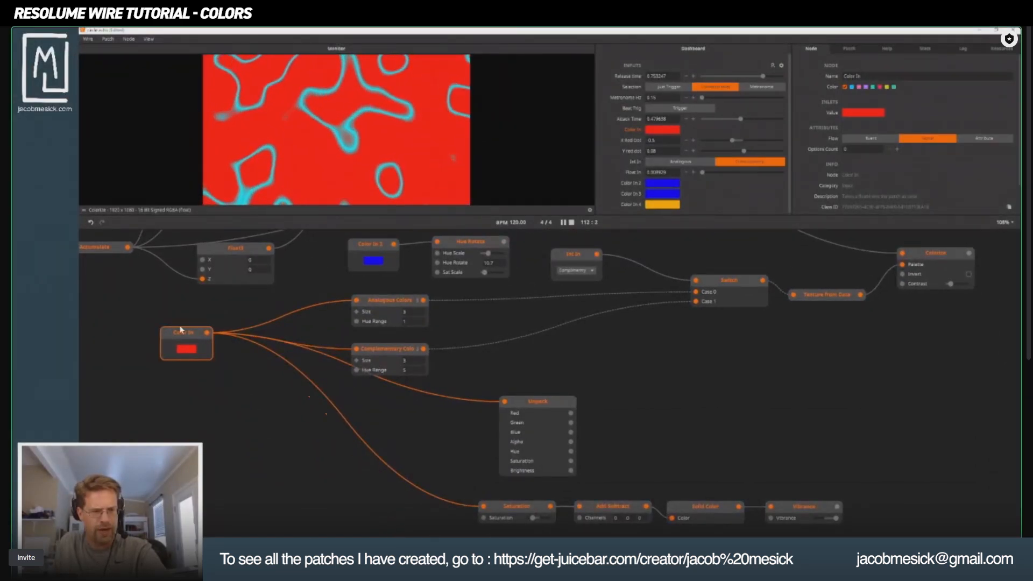
{"action": "left_click_drag", "start_coordinate": [186, 336], "coordinate": [226, 437]}
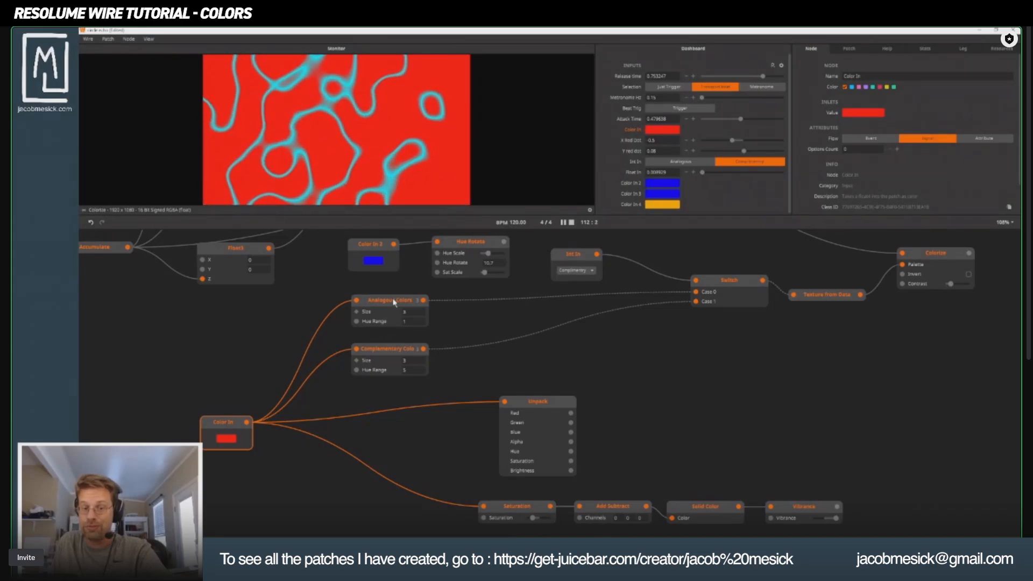
Move the Complementary Colors, Analogous Colors, Unpack and Color In nodes closer together to compact the layout.
{"action": "left_click", "coordinate": [394, 318]}
{"action": "left_click_drag", "start_coordinate": [387, 347], "coordinate": [410, 351]}
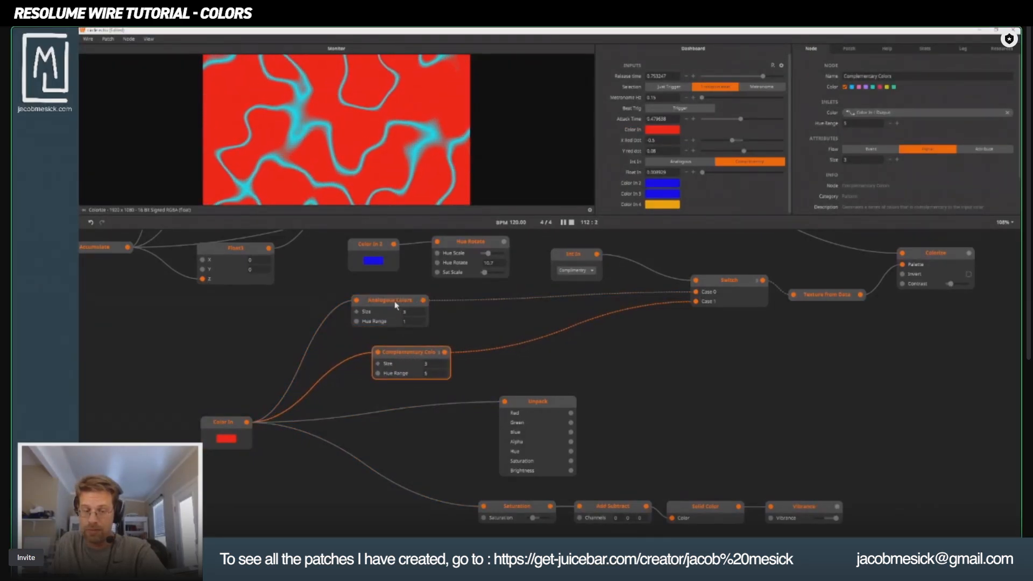
{"action": "left_click_drag", "start_coordinate": [395, 302], "coordinate": [404, 315]}
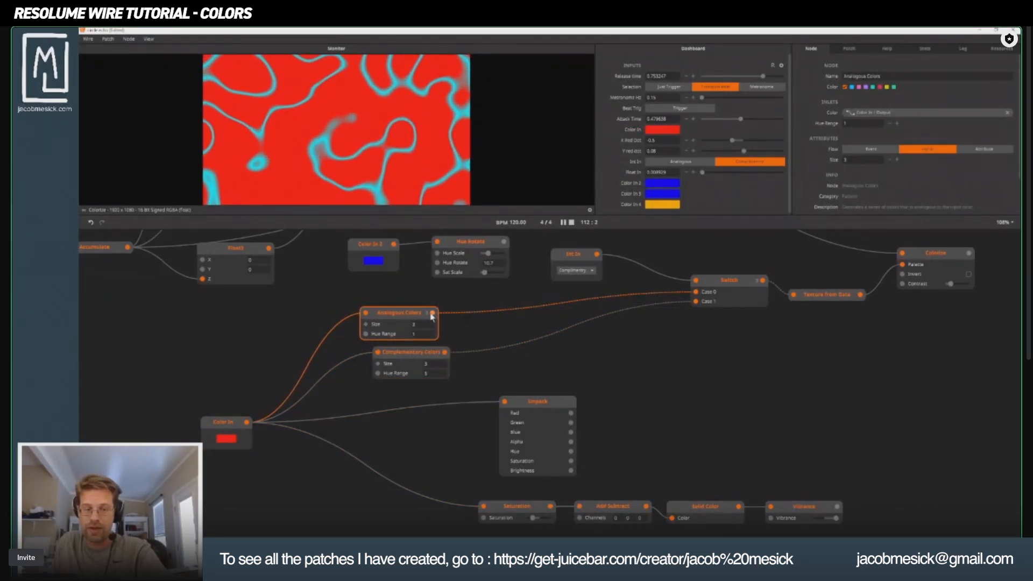
{"action": "mouse_move", "coordinate": [433, 314]}
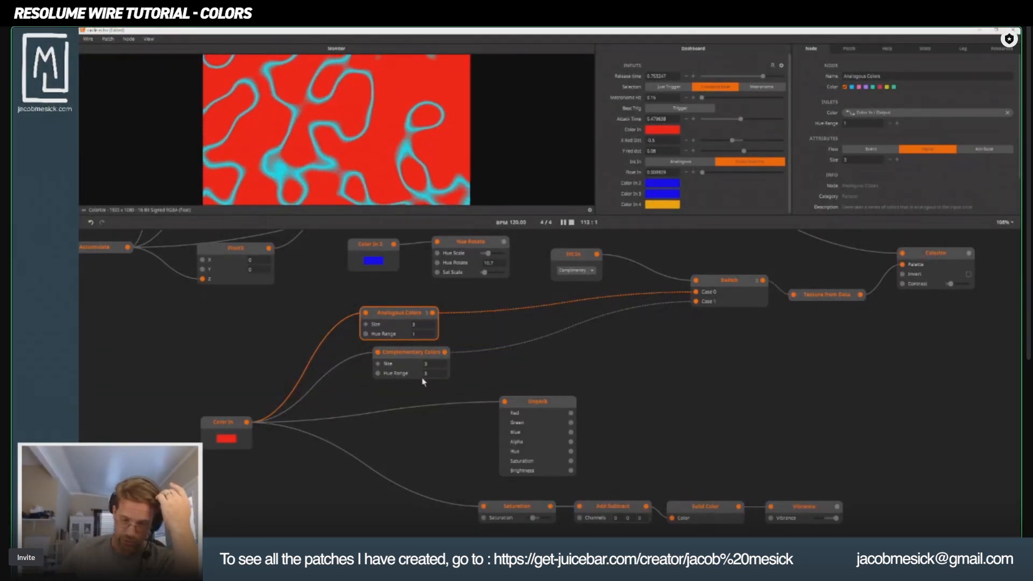
{"action": "left_click_drag", "start_coordinate": [535, 403], "coordinate": [486, 404]}
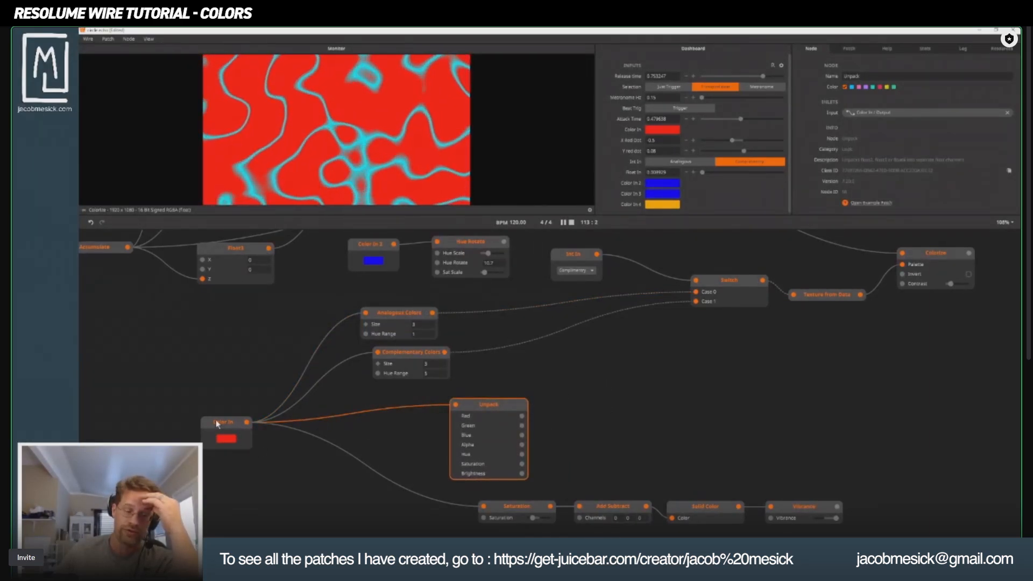
{"action": "left_click_drag", "start_coordinate": [217, 424], "coordinate": [240, 404]}
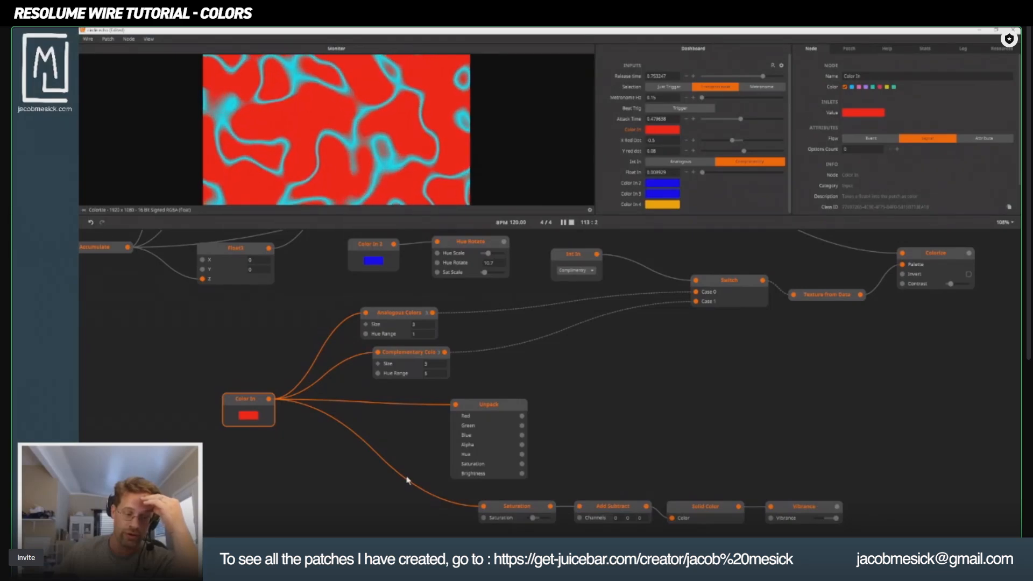
{"action": "mouse_move", "coordinate": [521, 418]}
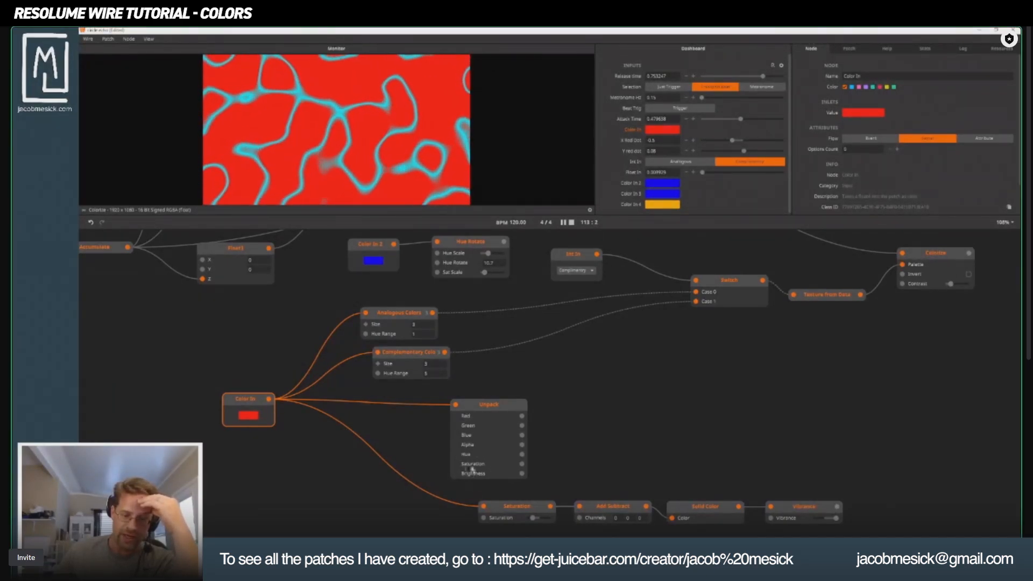
{"action": "left_click_drag", "start_coordinate": [473, 416], "coordinate": [474, 402]}
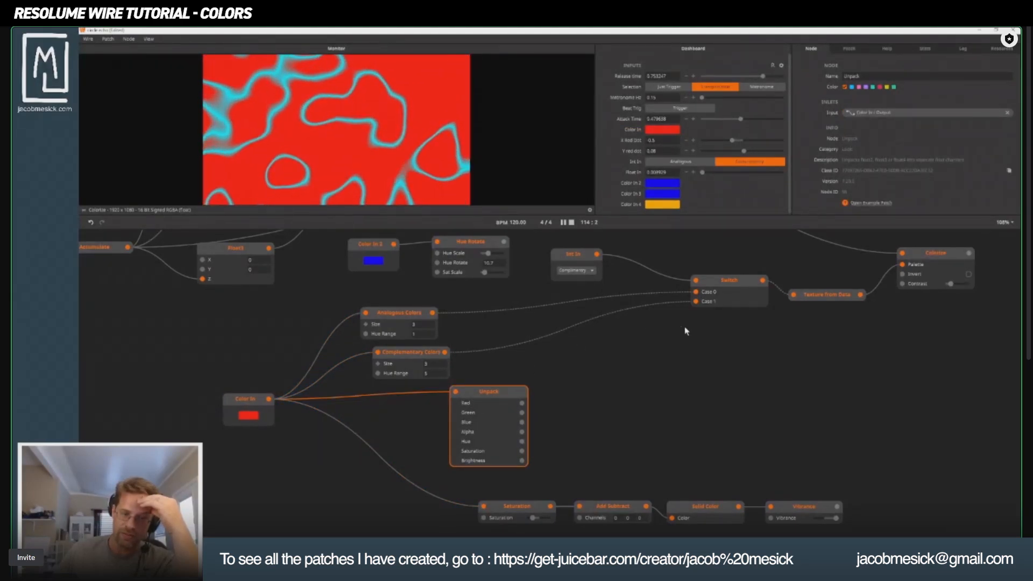
Disconnect Unpack from Color In, feed it from the Fractal Noise output instead, and place it below the Switch node.
{"action": "scroll", "coordinate": [526, 411], "scroll_direction": "down", "scroll_amount": 2}
{"action": "left_click_drag", "start_coordinate": [390, 459], "coordinate": [416, 471]}
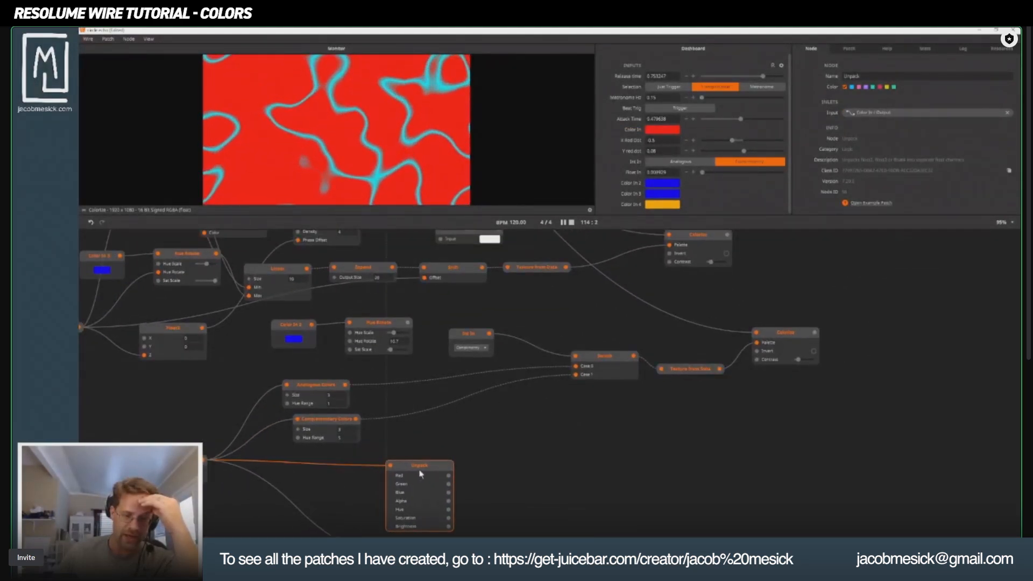
{"action": "mouse_move", "coordinate": [391, 467]}
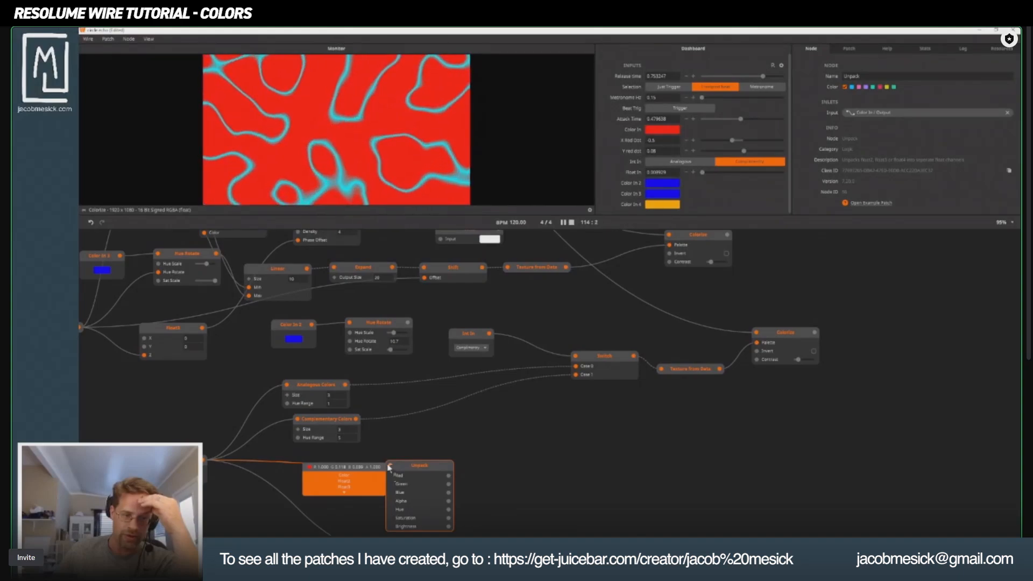
{"action": "scroll", "coordinate": [249, 440], "scroll_direction": "down", "scroll_amount": 2}
{"action": "left_click_drag", "start_coordinate": [274, 437], "coordinate": [396, 391]}
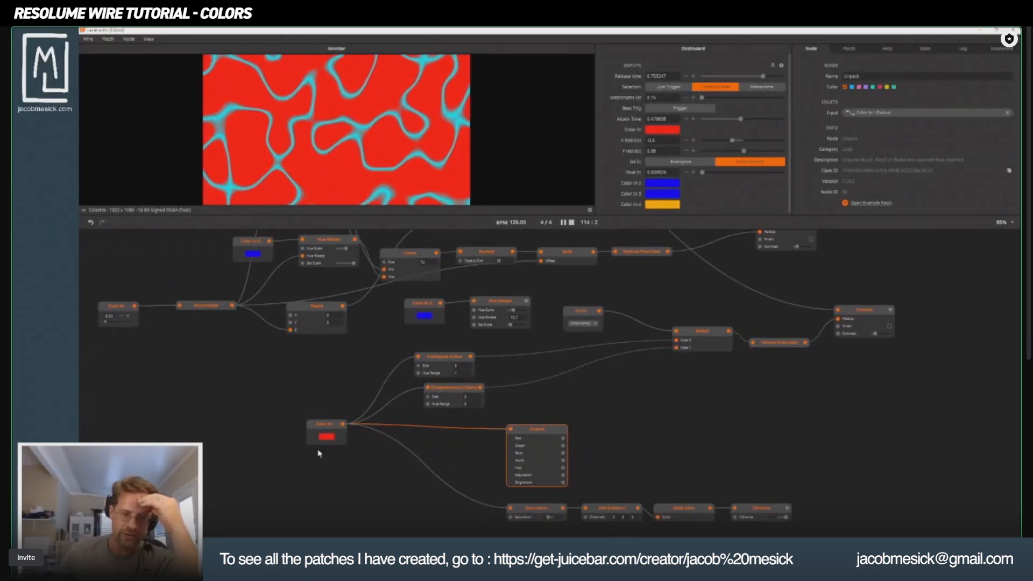
{"action": "left_click_drag", "start_coordinate": [510, 429], "coordinate": [241, 355]}
{"action": "left_click", "coordinate": [206, 354]}
{"action": "left_click_drag", "start_coordinate": [362, 367], "coordinate": [276, 471]}
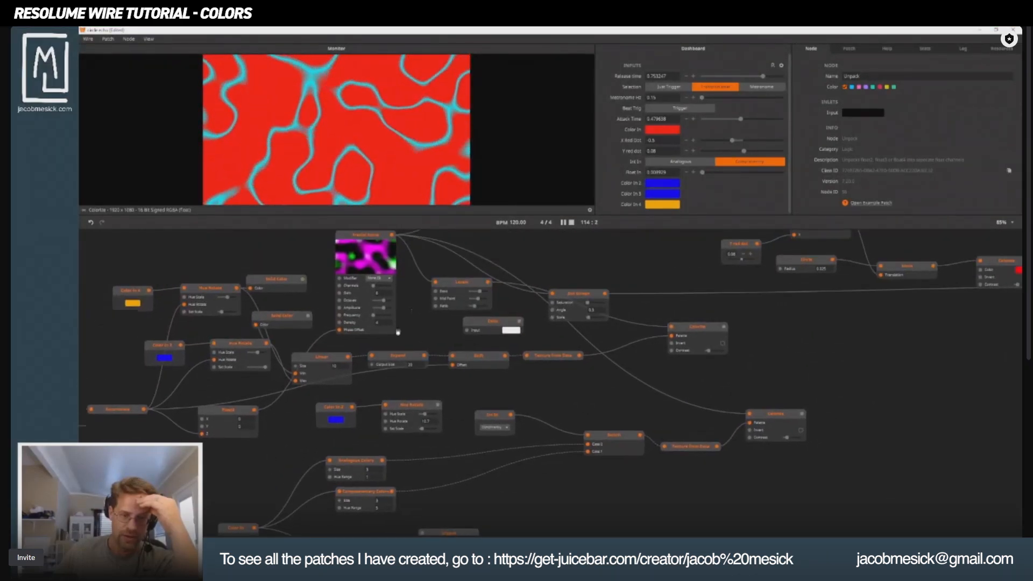
{"action": "scroll", "coordinate": [357, 335], "scroll_direction": "down", "scroll_amount": 2}
{"action": "left_click_drag", "start_coordinate": [397, 332], "coordinate": [339, 299]}
{"action": "left_click_drag", "start_coordinate": [340, 243], "coordinate": [480, 445]}
{"action": "scroll", "coordinate": [495, 453], "scroll_direction": "up", "scroll_amount": 3}
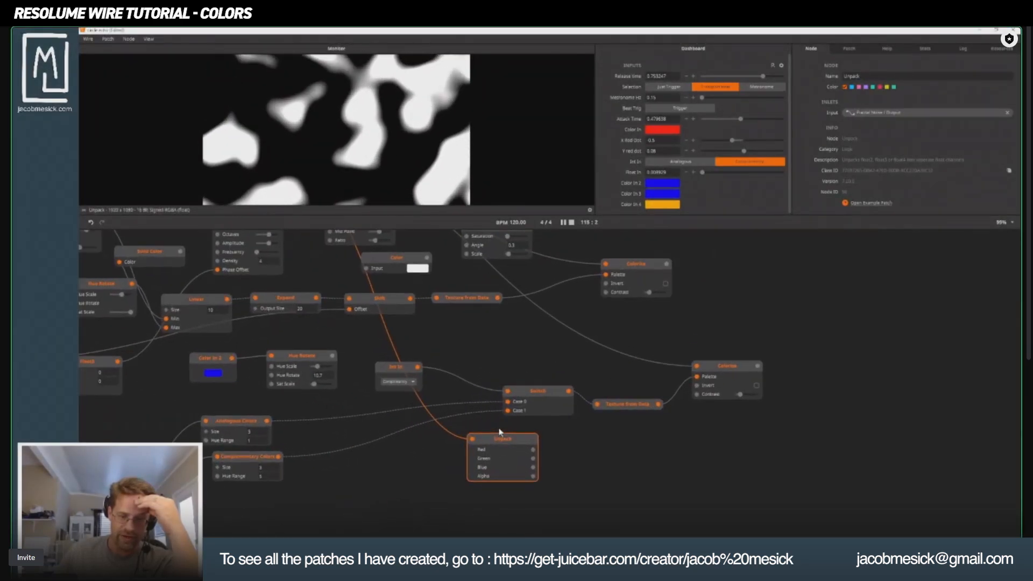
Raise the Fractal Noise node's Channels to the maximum and preview the color noise on the Unpack node.
{"action": "scroll", "coordinate": [503, 444], "scroll_direction": "up", "scroll_amount": 1}
{"action": "left_click_drag", "start_coordinate": [335, 303], "coordinate": [391, 460]}
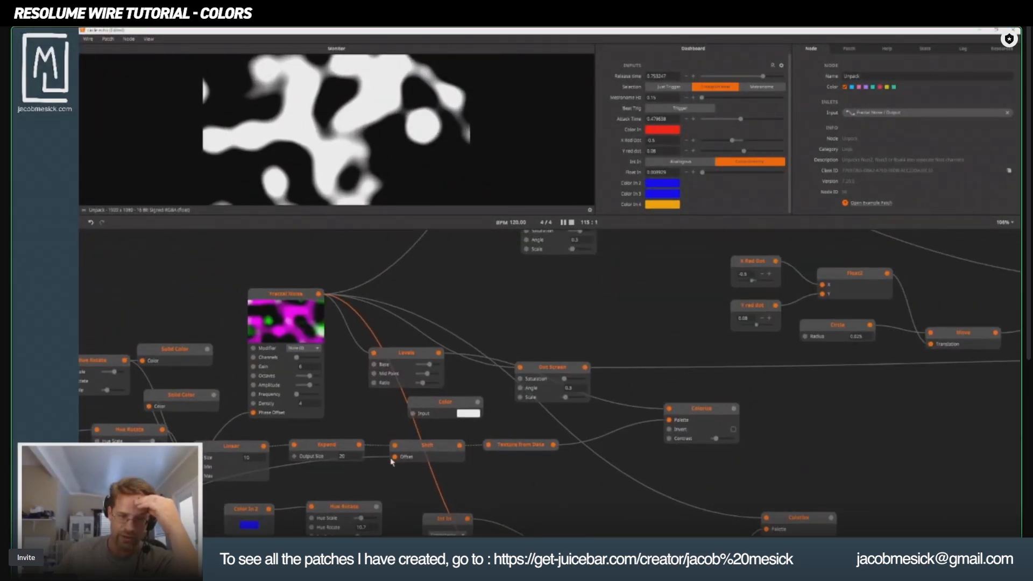
{"action": "left_click", "coordinate": [281, 304]}
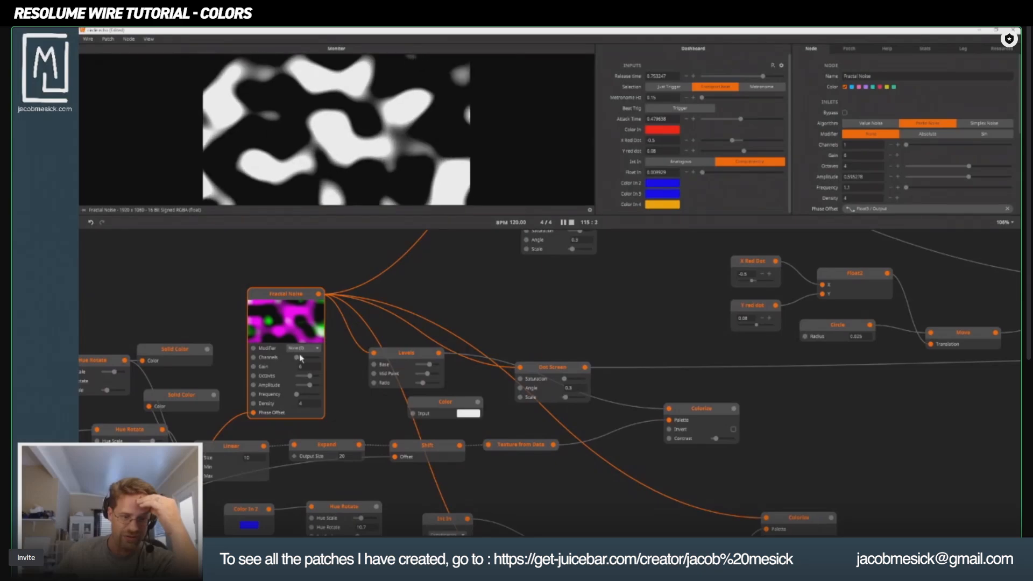
{"action": "left_click_drag", "start_coordinate": [300, 359], "coordinate": [336, 361]}
{"action": "scroll", "coordinate": [347, 331], "scroll_direction": "down", "scroll_amount": 5}
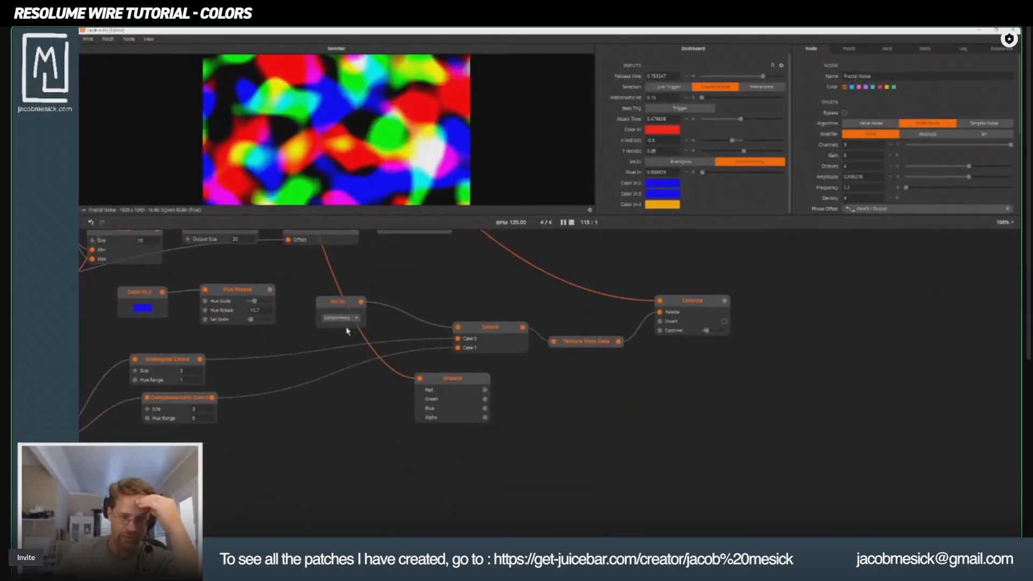
{"action": "left_click", "coordinate": [444, 388]}
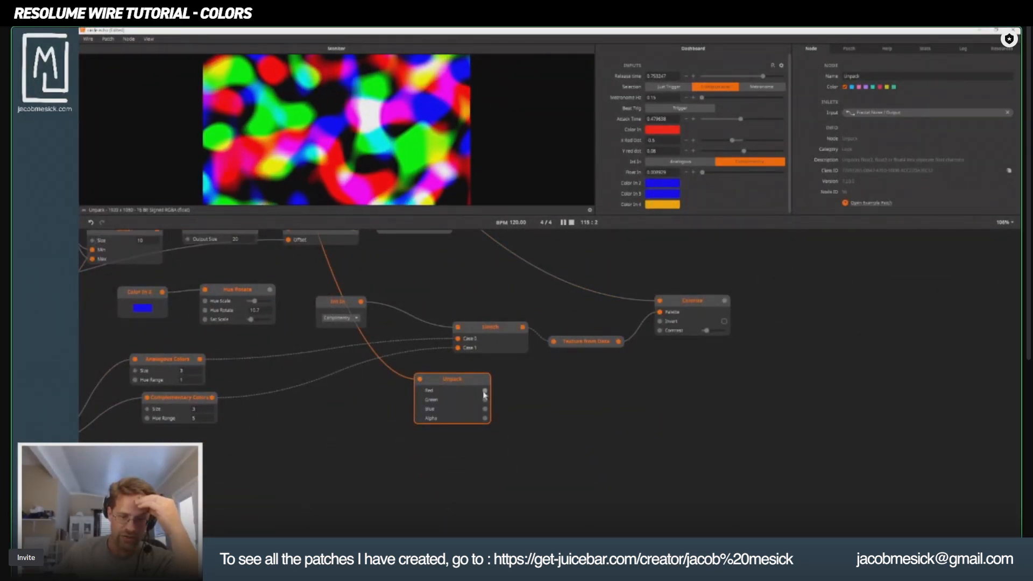
Add a Video Mixer node beside Unpack and connect Unpack's Red to Layer 2 and Green to Layer 1.
{"action": "double_click", "coordinate": [619, 433]}
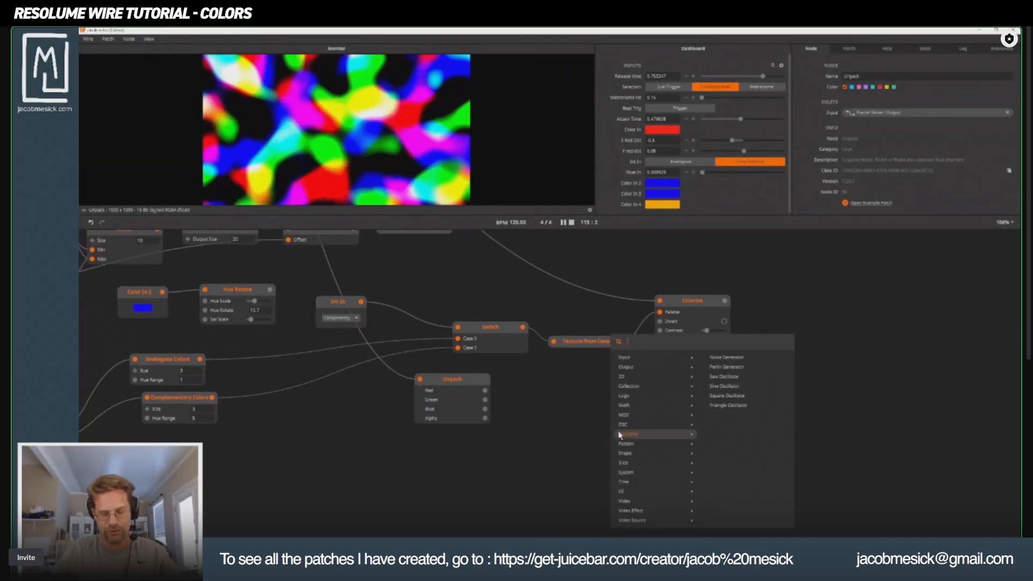
{"action": "type", "text": "video mixe"}
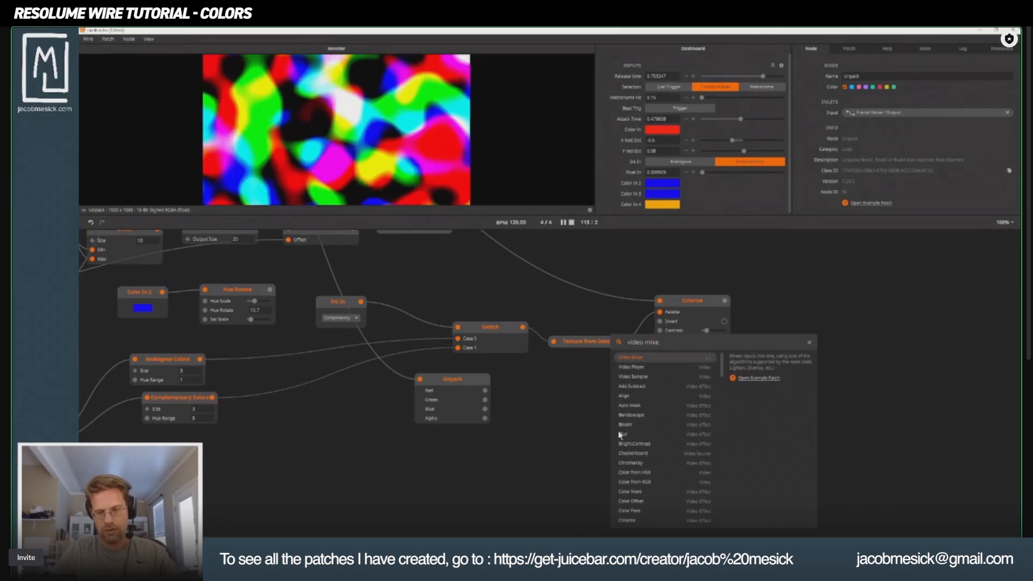
{"action": "key", "text": "Return"}
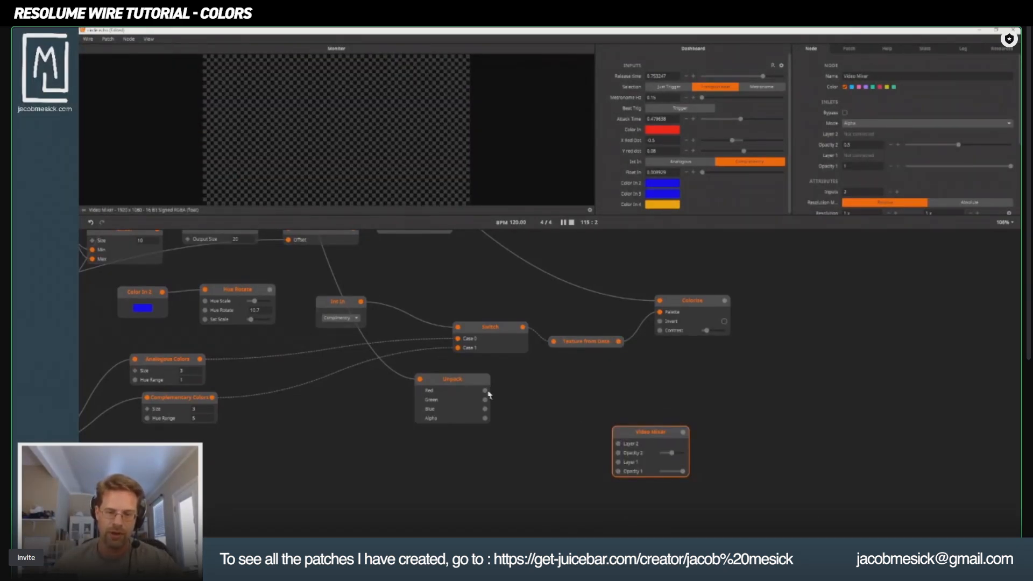
{"action": "left_click_drag", "start_coordinate": [485, 391], "coordinate": [592, 407]}
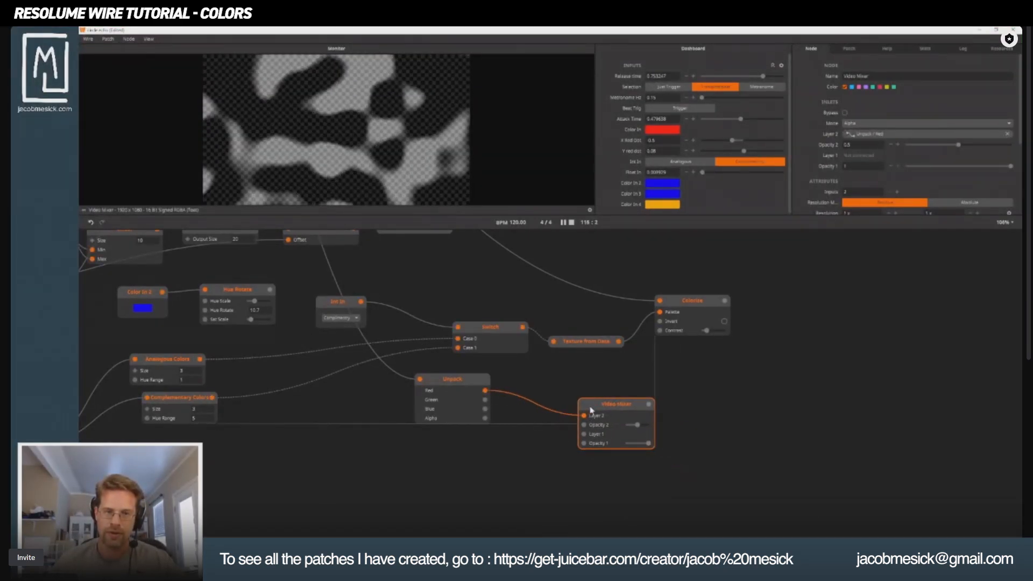
{"action": "left_click_drag", "start_coordinate": [485, 400], "coordinate": [636, 382]}
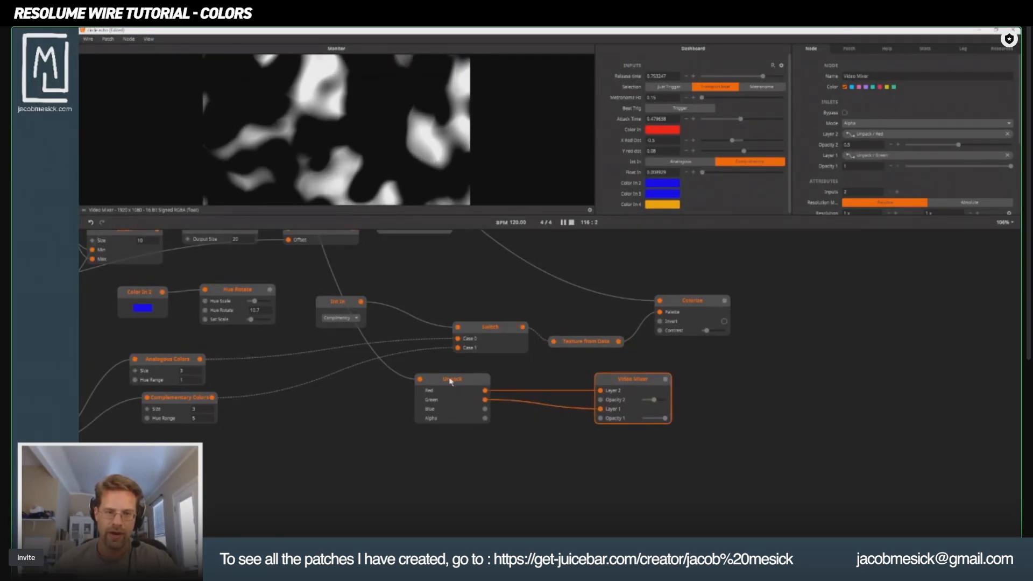
Move Unpack away from the Video Mixer, disconnect Green from Layer 1, and set the mixer's Opacity 2 to 1.
{"action": "left_click_drag", "start_coordinate": [439, 384], "coordinate": [548, 393]}
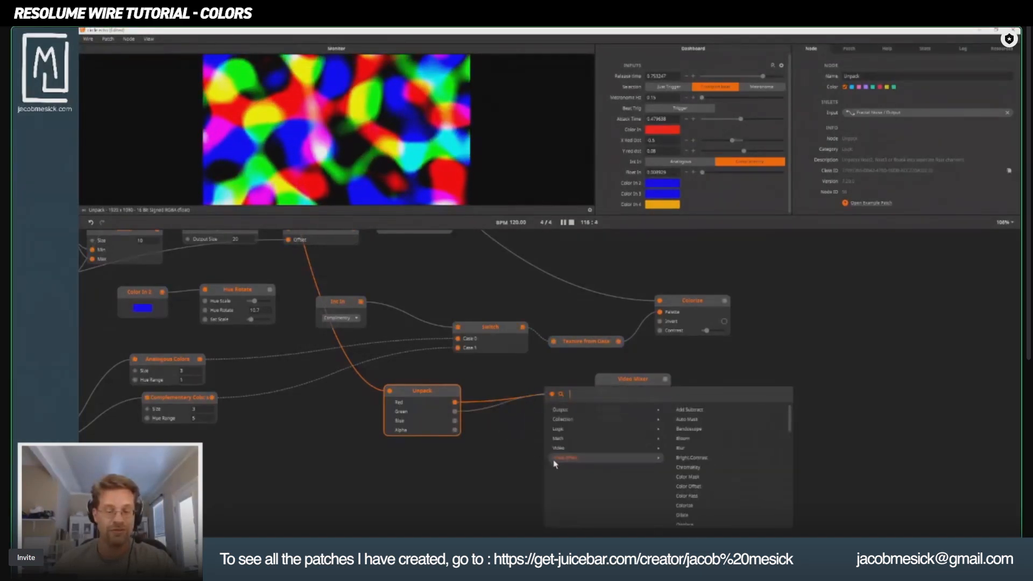
{"action": "left_click", "coordinate": [505, 392]}
{"action": "left_click_drag", "start_coordinate": [654, 399], "coordinate": [731, 399]}
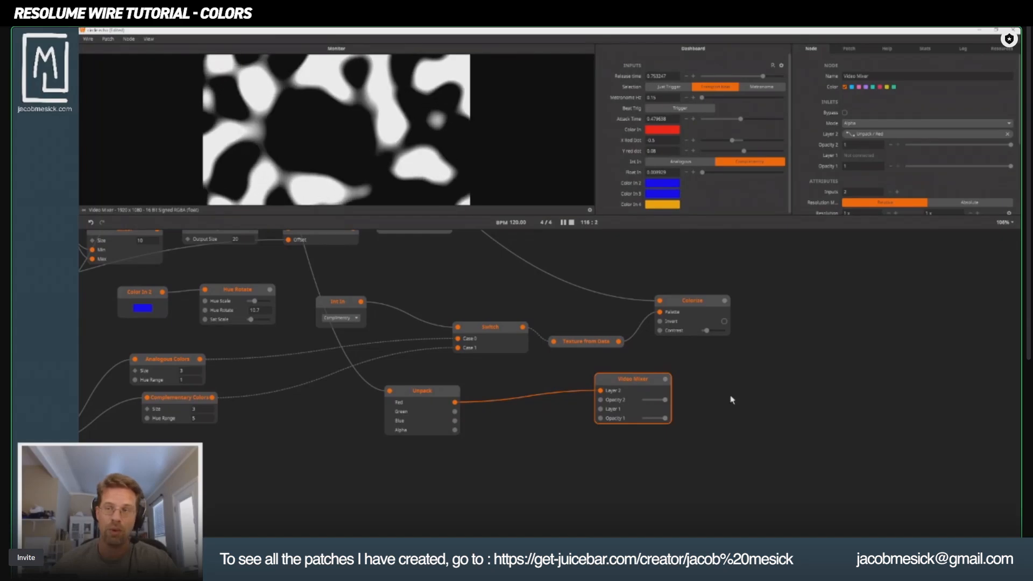
{"action": "scroll", "coordinate": [401, 401], "scroll_direction": "up", "scroll_amount": 8}
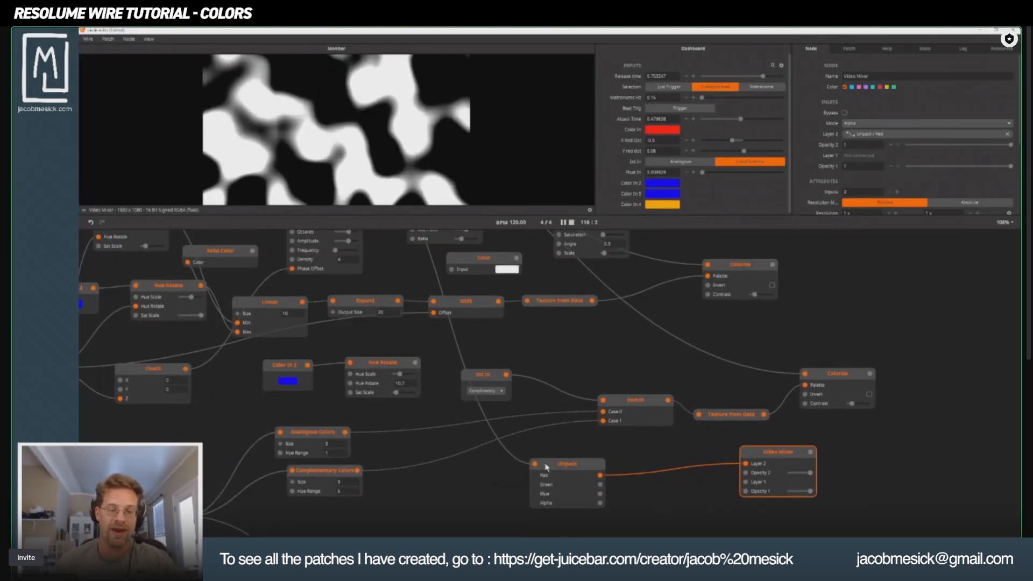
{"action": "left_click", "coordinate": [312, 300]}
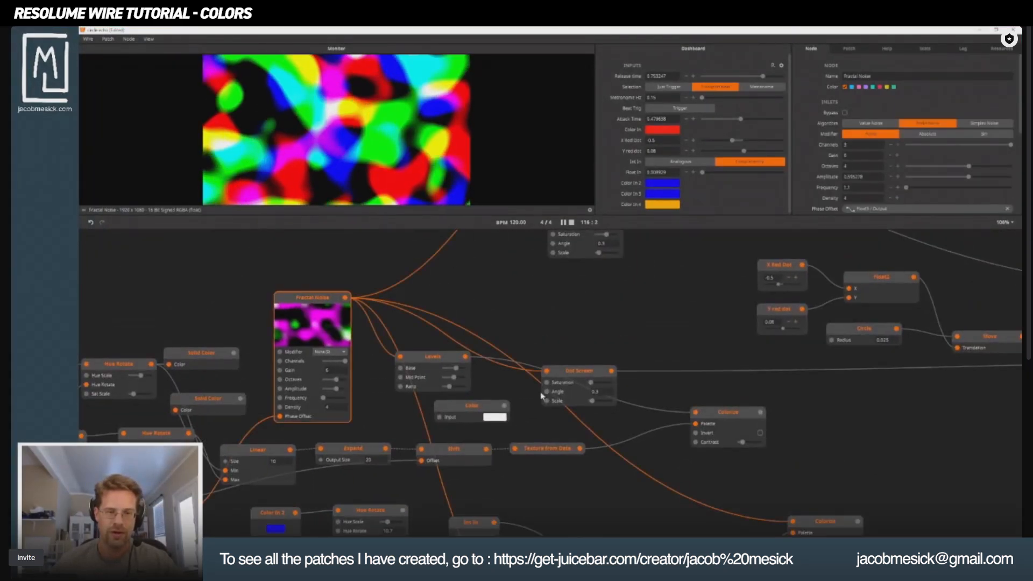
{"action": "scroll", "coordinate": [517, 430], "scroll_direction": "down", "scroll_amount": 7}
{"action": "right_click", "coordinate": [540, 448]}
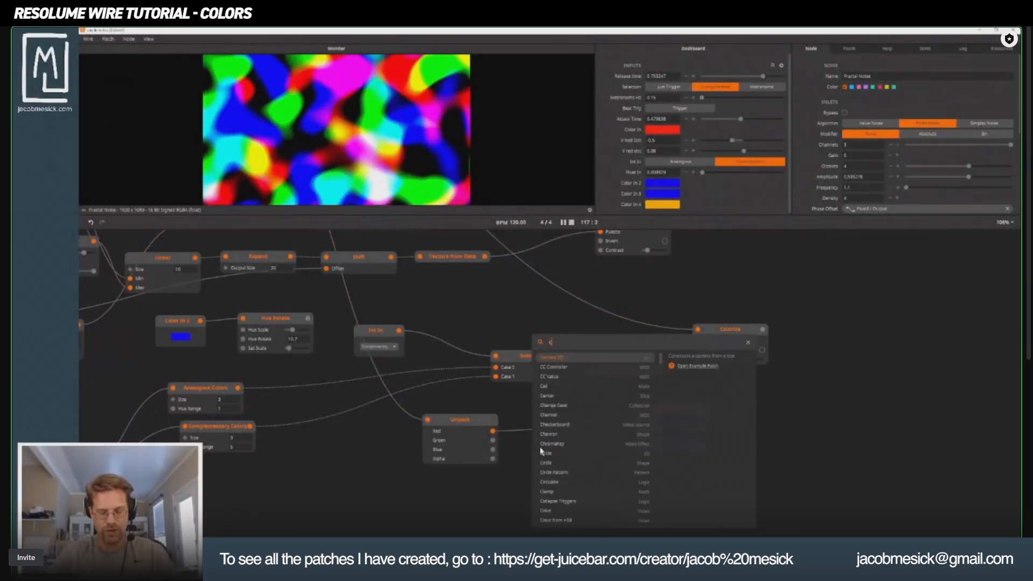
{"action": "type", "text": "co"}
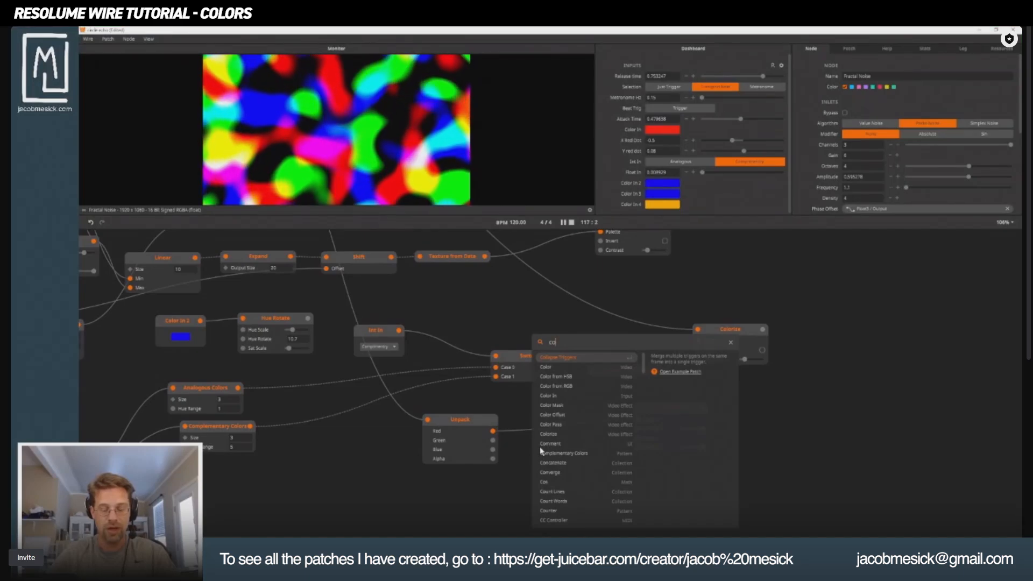
{"action": "left_click", "coordinate": [504, 486]}
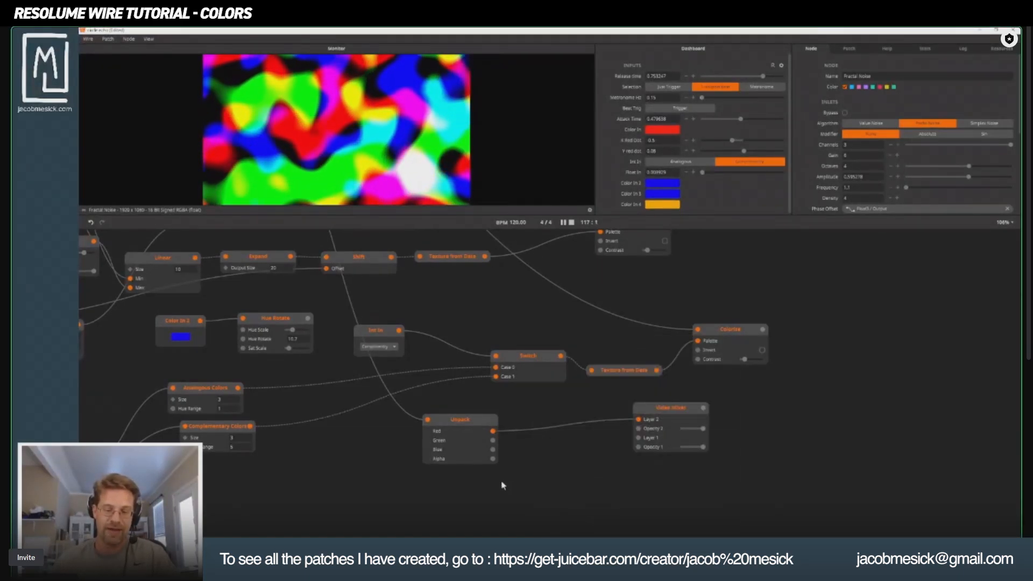
Spread the Unpack and Video Mixer nodes further apart and add a Texture from Channels node below and between them.
{"action": "left_click", "coordinate": [457, 421]}
{"action": "left_click_drag", "start_coordinate": [456, 421], "coordinate": [442, 421]}
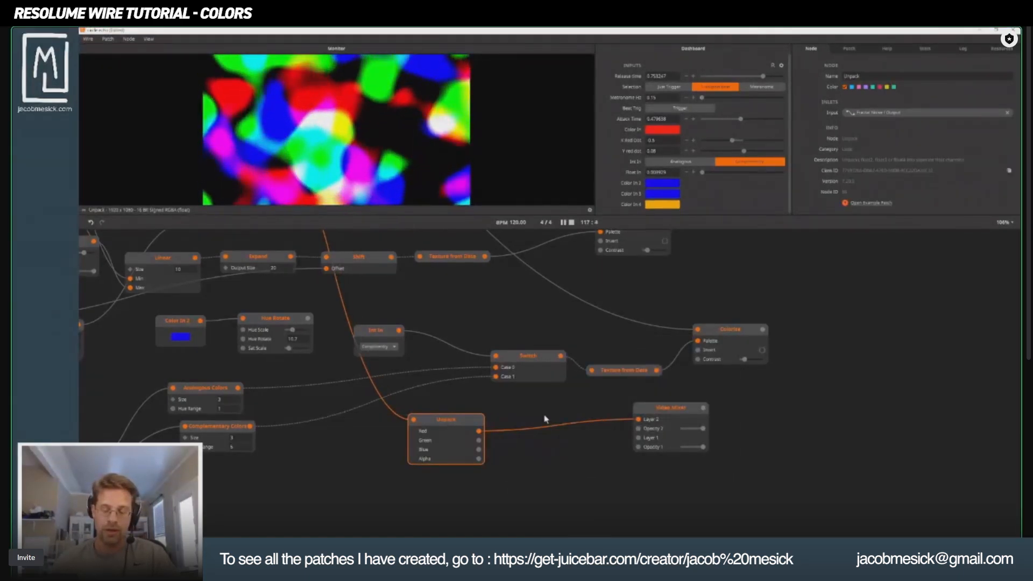
{"action": "left_click", "coordinate": [662, 414]}
{"action": "double_click", "coordinate": [508, 468]}
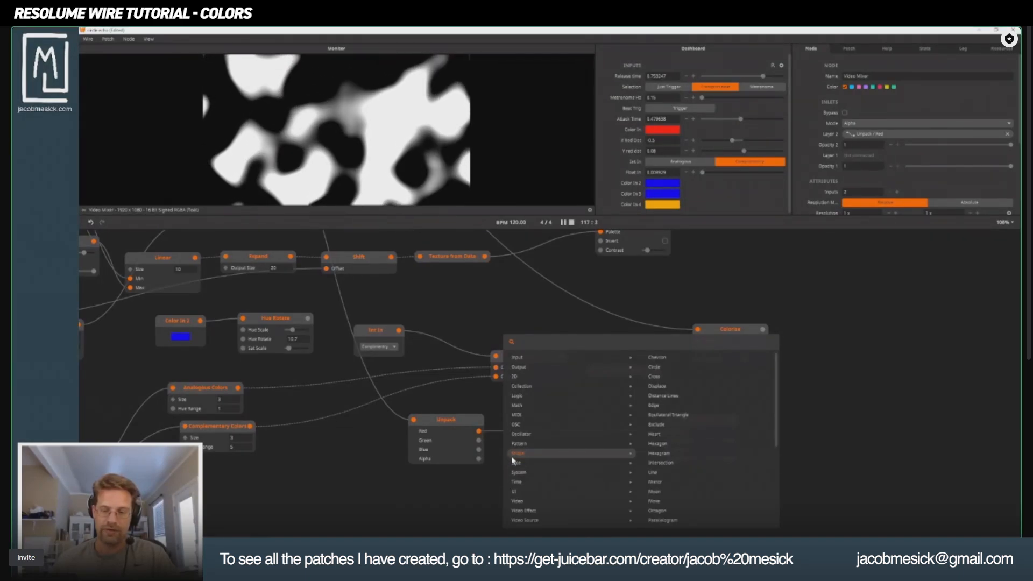
{"action": "mouse_move", "coordinate": [539, 381]}
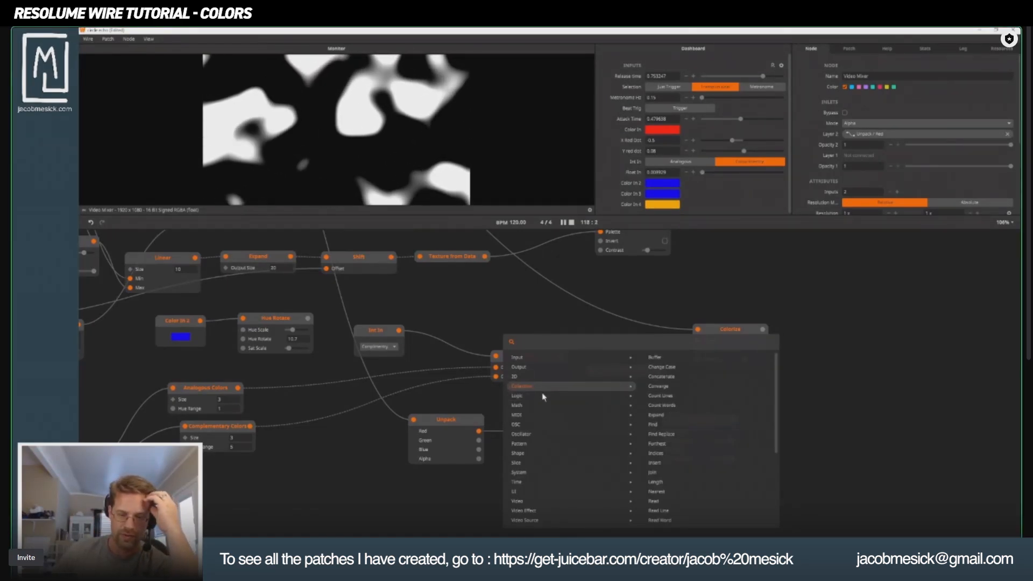
{"action": "mouse_move", "coordinate": [534, 456]}
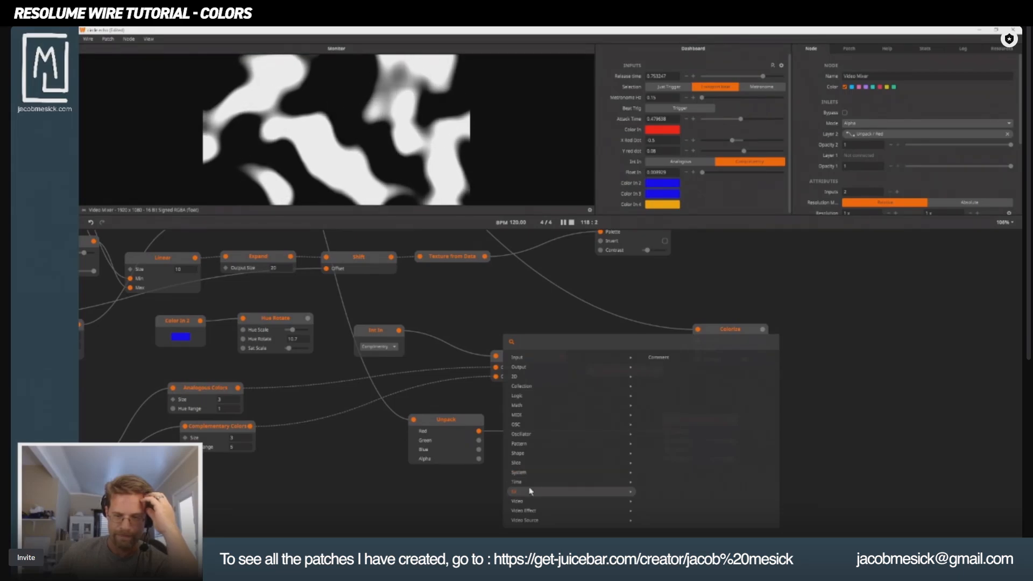
{"action": "mouse_move", "coordinate": [532, 506]}
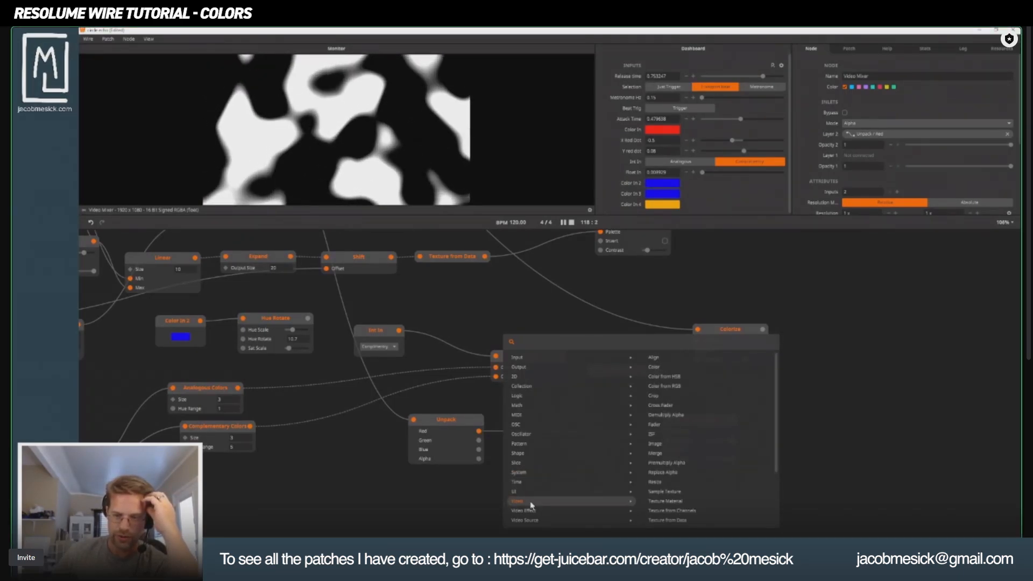
{"action": "mouse_move", "coordinate": [576, 513]}
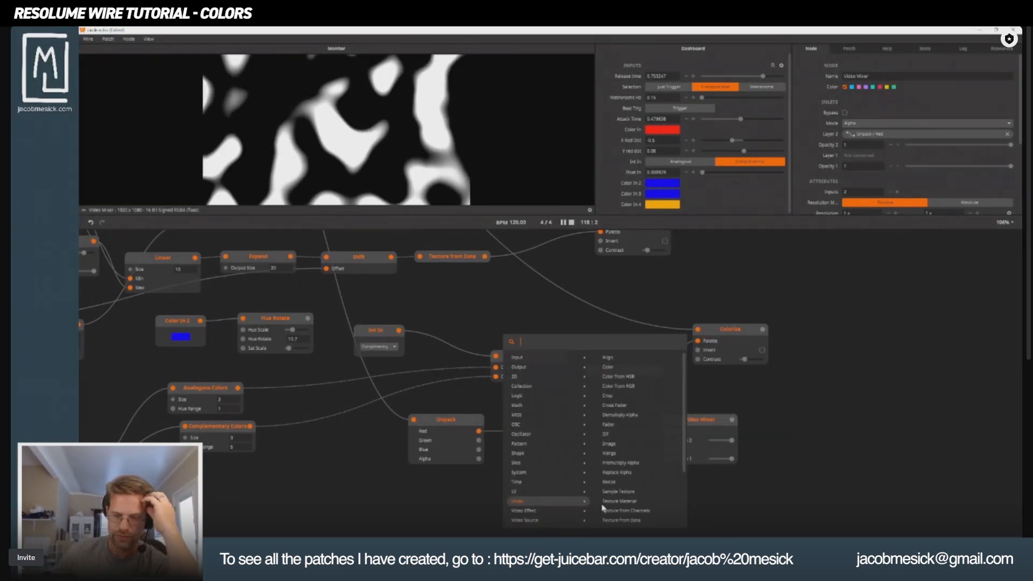
{"action": "left_click", "coordinate": [624, 511]}
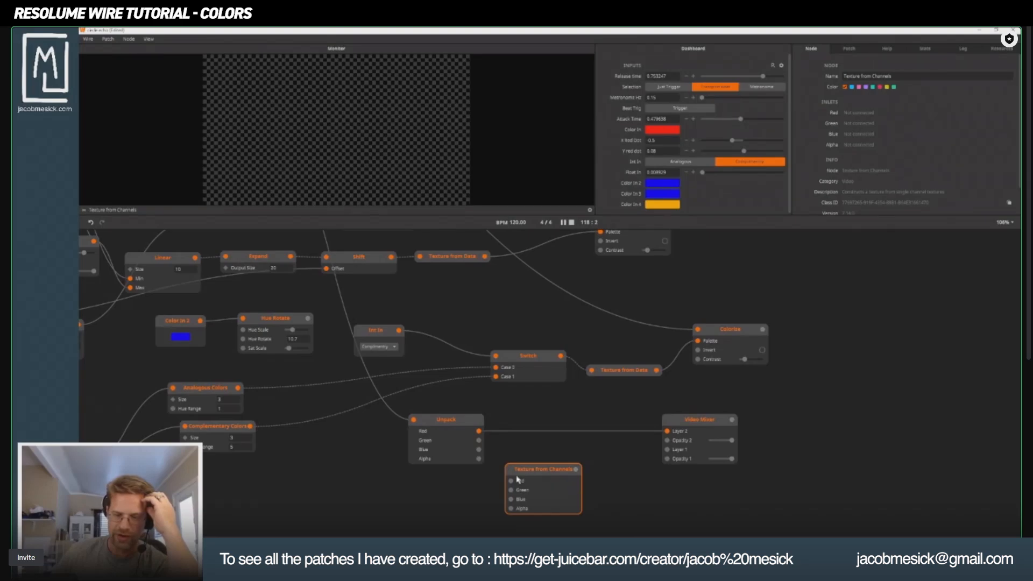
Connect Unpack's Red, Green, Blue and Alpha to the matching inlets of Texture from Channels, placing that node beside Unpack.
{"action": "left_click_drag", "start_coordinate": [542, 472], "coordinate": [568, 461]}
{"action": "mouse_move", "coordinate": [479, 431]}
{"action": "left_mouse_down"}
{"action": "mouse_move", "coordinate": [537, 469]}
{"action": "mouse_move", "coordinate": [609, 436]}
{"action": "mouse_move", "coordinate": [612, 414]}
{"action": "mouse_move", "coordinate": [573, 429]}
{"action": "mouse_move", "coordinate": [572, 441]}
{"action": "left_mouse_up"}
{"action": "left_click_drag", "start_coordinate": [479, 459], "coordinate": [572, 448]}
{"action": "left_click_drag", "start_coordinate": [597, 408], "coordinate": [575, 447]}
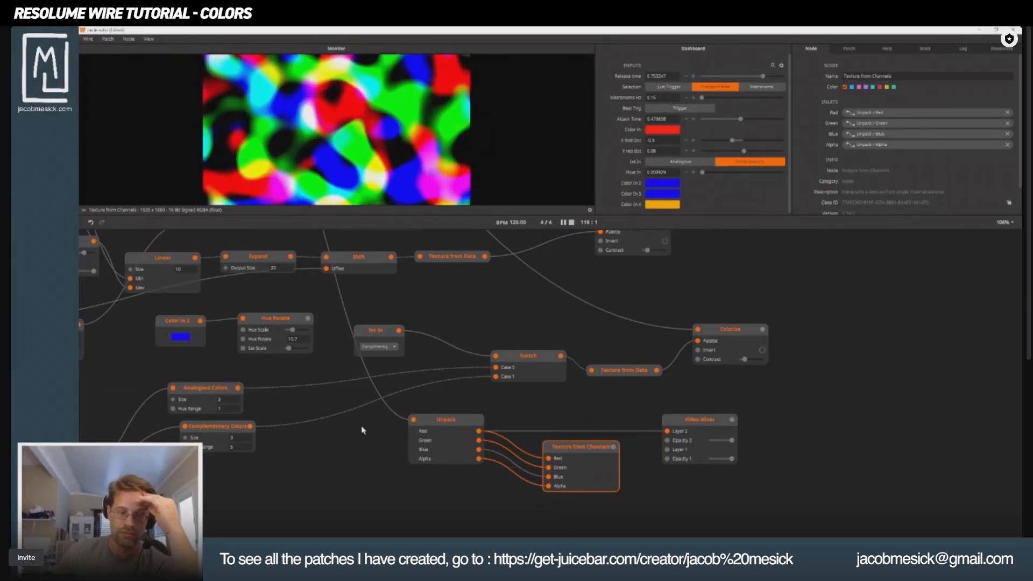
Move Unpack farther from Texture from Channels and delete the Video Mixer node.
{"action": "left_click_drag", "start_coordinate": [444, 420], "coordinate": [373, 455]}
{"action": "left_click_drag", "start_coordinate": [708, 432], "coordinate": [740, 407]}
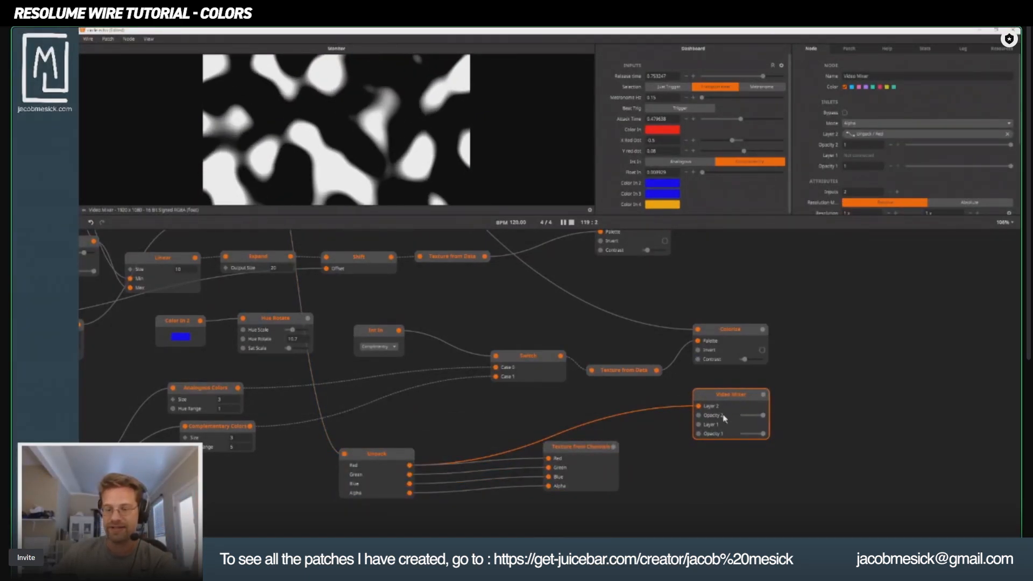
{"action": "left_click_drag", "start_coordinate": [573, 451], "coordinate": [538, 468]}
{"action": "left_click", "coordinate": [726, 395]}
{"action": "key", "text": "Delete"}
Rewire Unpack's Green to the Red inlet and Blue to the Green inlet, and align Texture from Channels with Unpack.
{"action": "left_click_drag", "start_coordinate": [411, 475], "coordinate": [537, 468]}
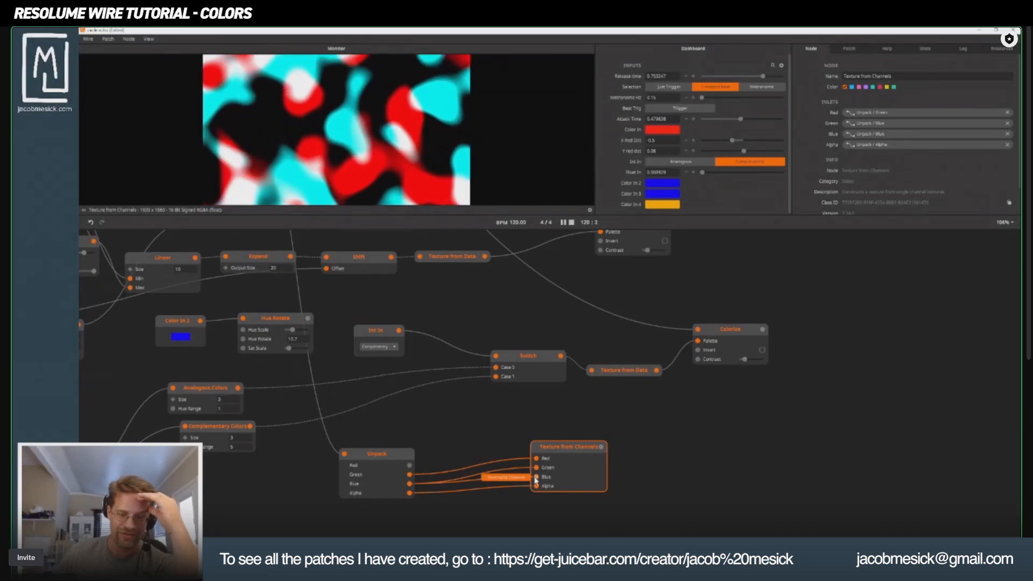
{"action": "double_click", "coordinate": [750, 430]}
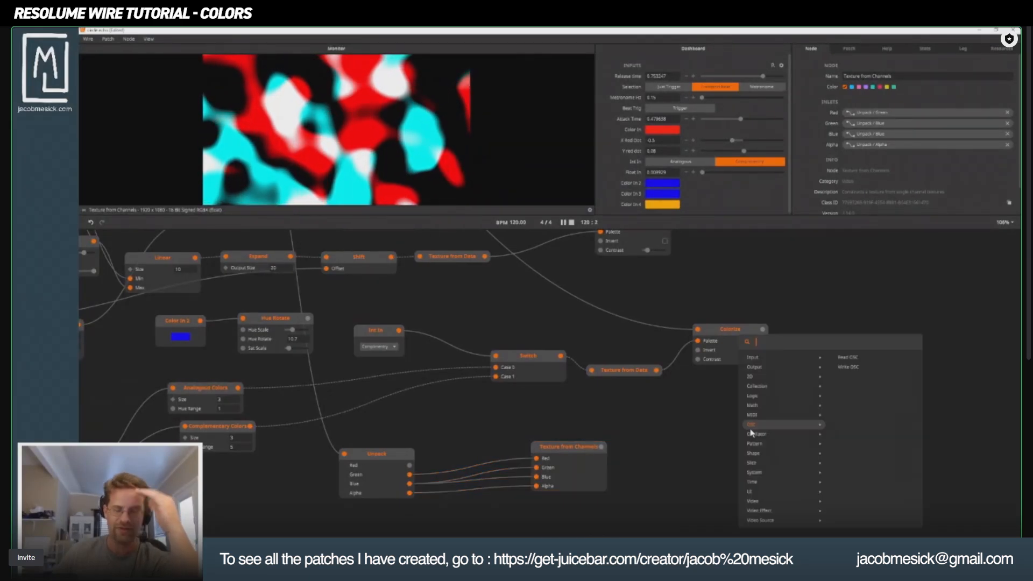
{"action": "left_click_drag", "start_coordinate": [558, 450], "coordinate": [559, 457]}
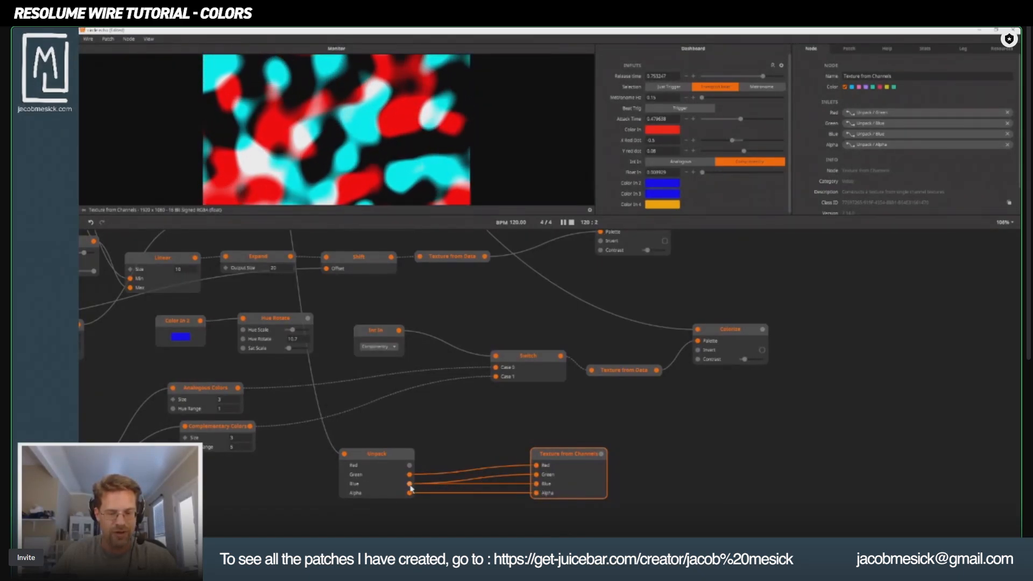
Replace the Blue inlet's connection on Texture from Channels with Unpack's Green and preview the result.
{"action": "left_click", "coordinate": [478, 487]}
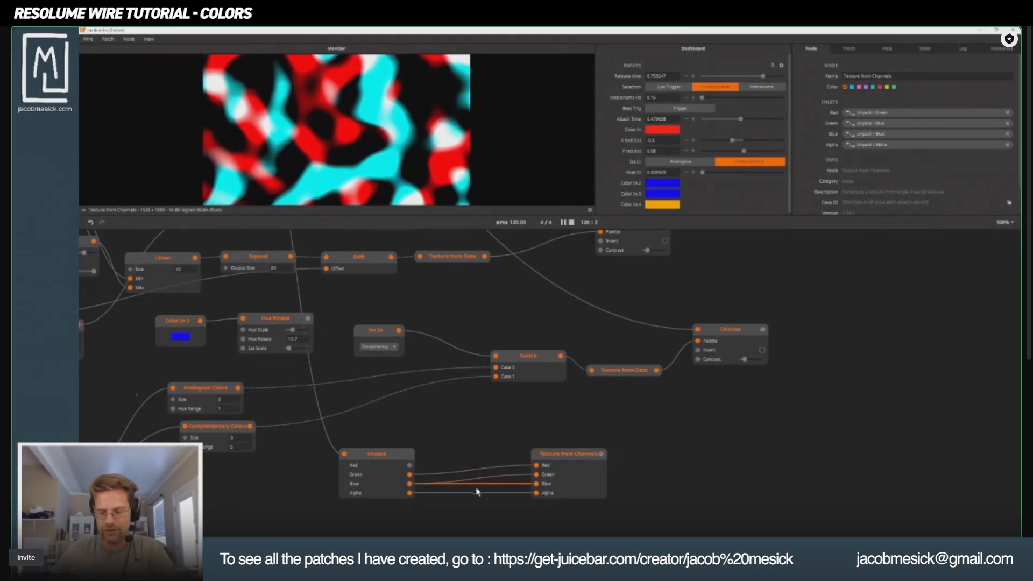
{"action": "key", "text": "Delete"}
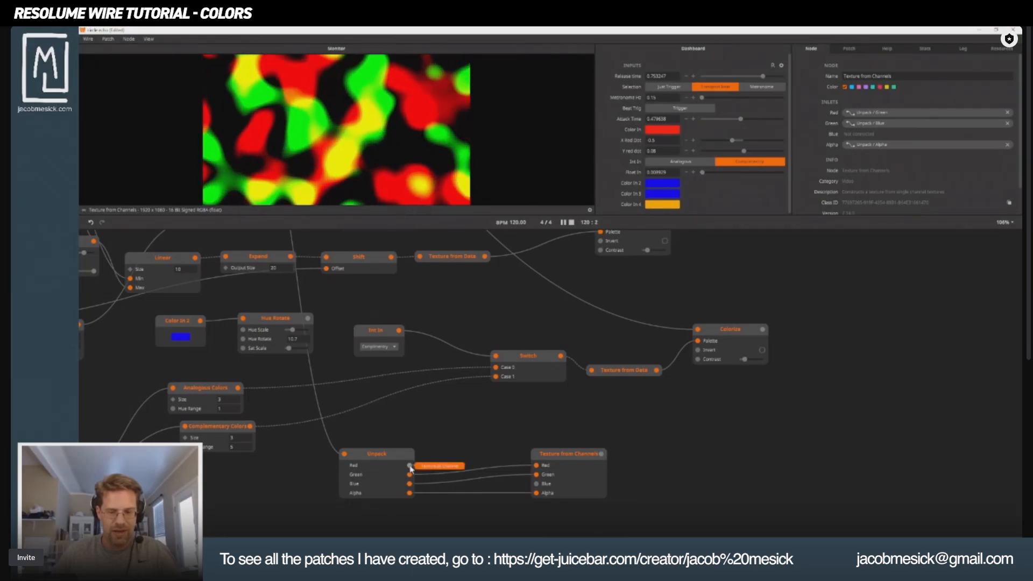
{"action": "left_click_drag", "start_coordinate": [410, 475], "coordinate": [536, 484]}
{"action": "left_click", "coordinate": [565, 462]}
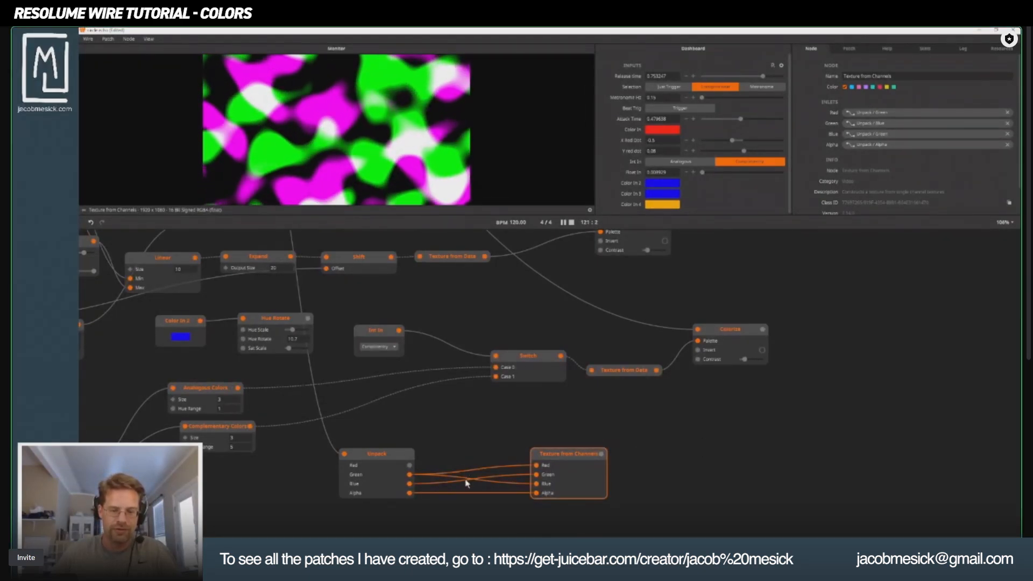
Disconnect the source of Texture from Channels' Blue inlet and connect Unpack's Red to it instead.
{"action": "left_click", "coordinate": [502, 488]}
{"action": "key", "text": "Delete"}
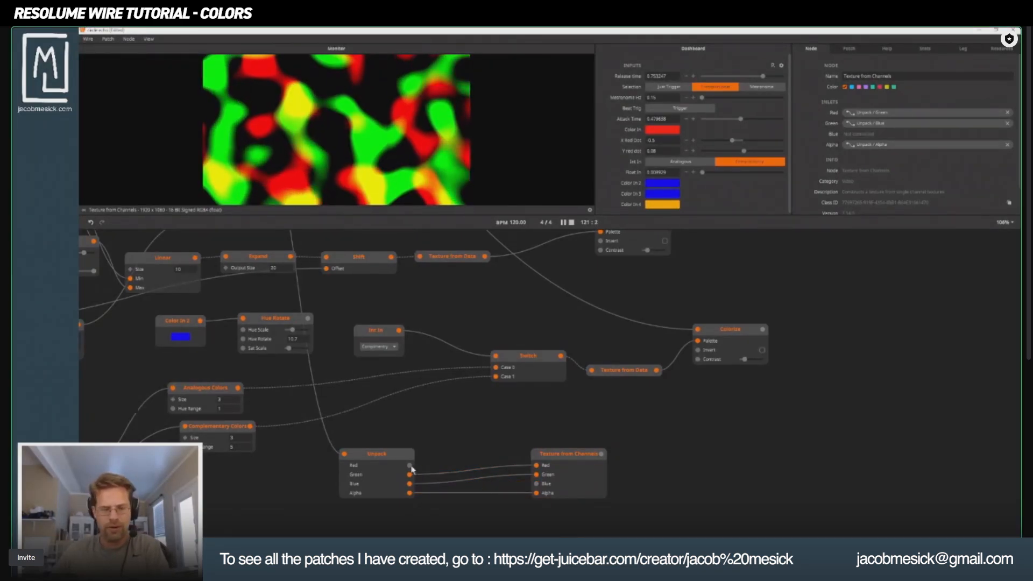
{"action": "left_click_drag", "start_coordinate": [410, 466], "coordinate": [537, 484]}
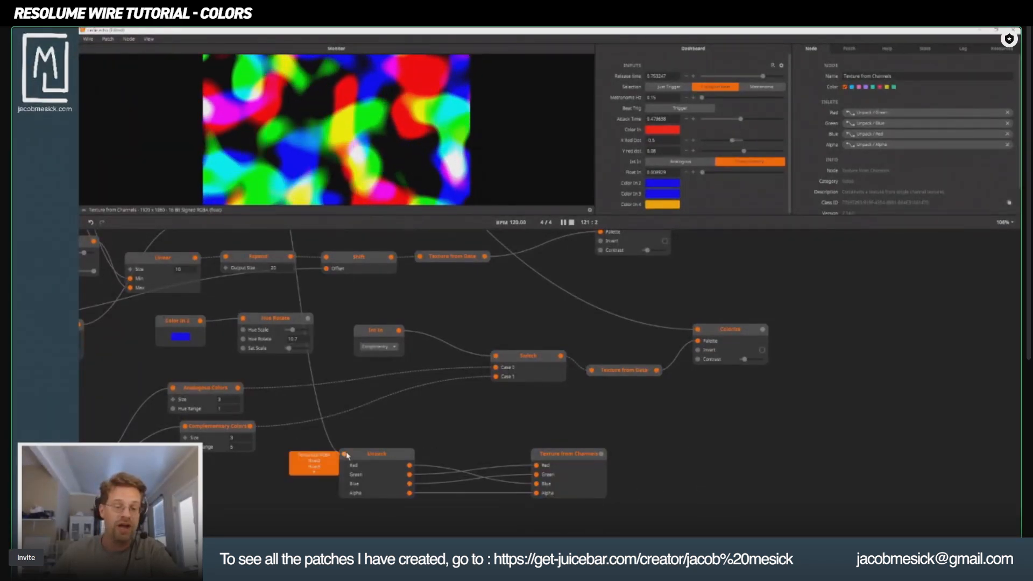
Disconnect the noise from Unpack's input and add a Texture In node next to Unpack.
{"action": "left_click_drag", "start_coordinate": [344, 454], "coordinate": [280, 484]}
{"action": "left_click", "coordinate": [279, 485]}
{"action": "double_click", "coordinate": [280, 488]}
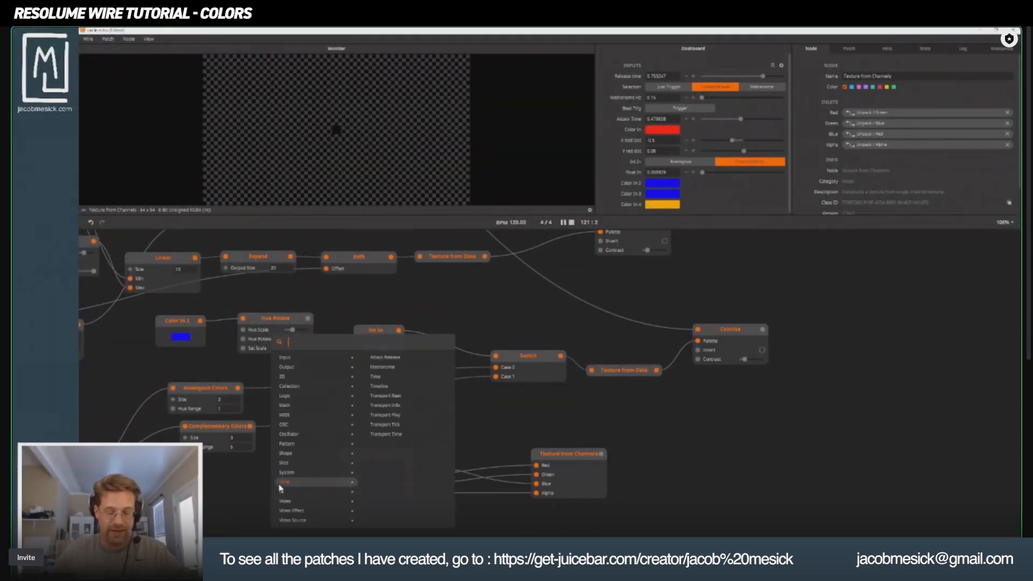
{"action": "type", "text": "vi"}
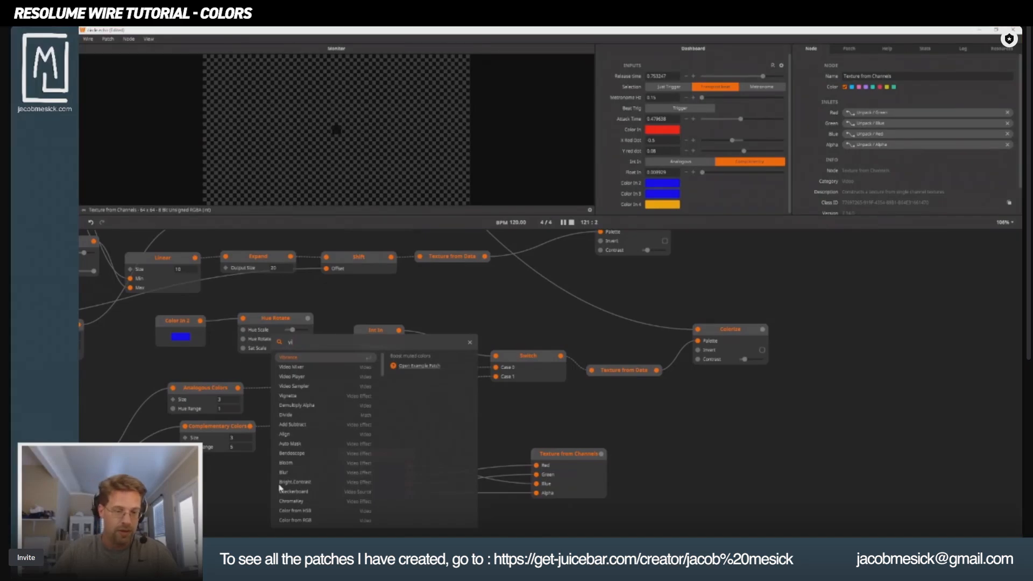
{"action": "type", "text": "deo"}
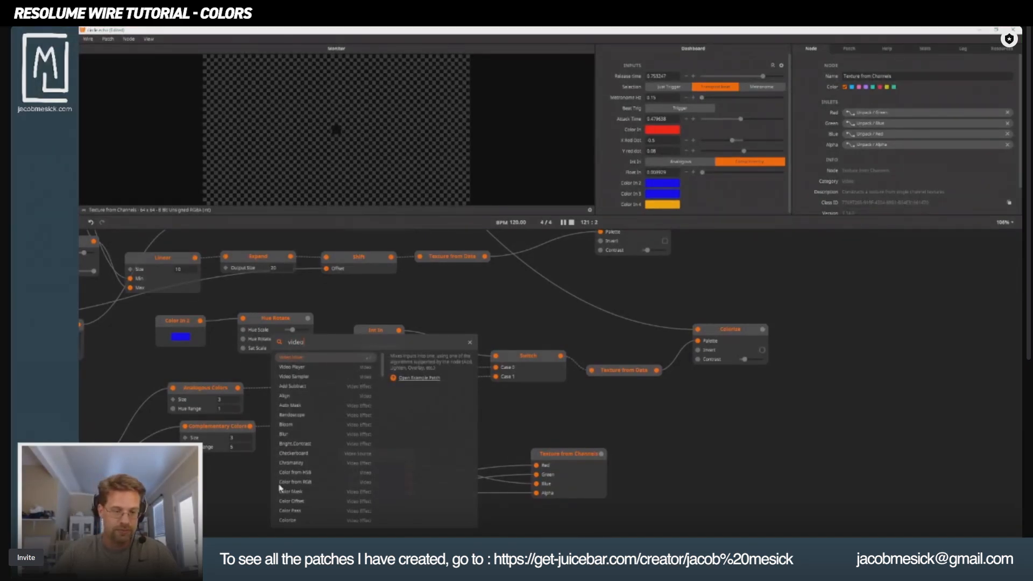
{"action": "type", "text": " in"}
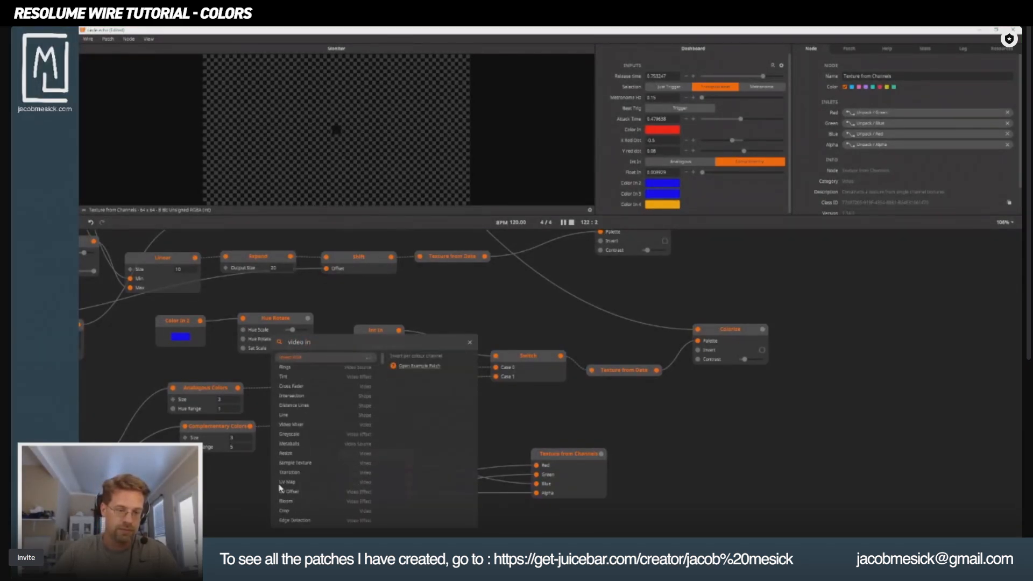
{"action": "key", "text": "BackSpace"}
{"action": "key", "text": "BackSpace"}
{"action": "key", "text": "BackSpace"}
{"action": "key", "text": "BackSpace"}
{"action": "key", "text": "BackSpace"}
{"action": "key", "text": "BackSpace"}
{"action": "key", "text": "BackSpace"}
{"action": "key", "text": "BackSpace"}
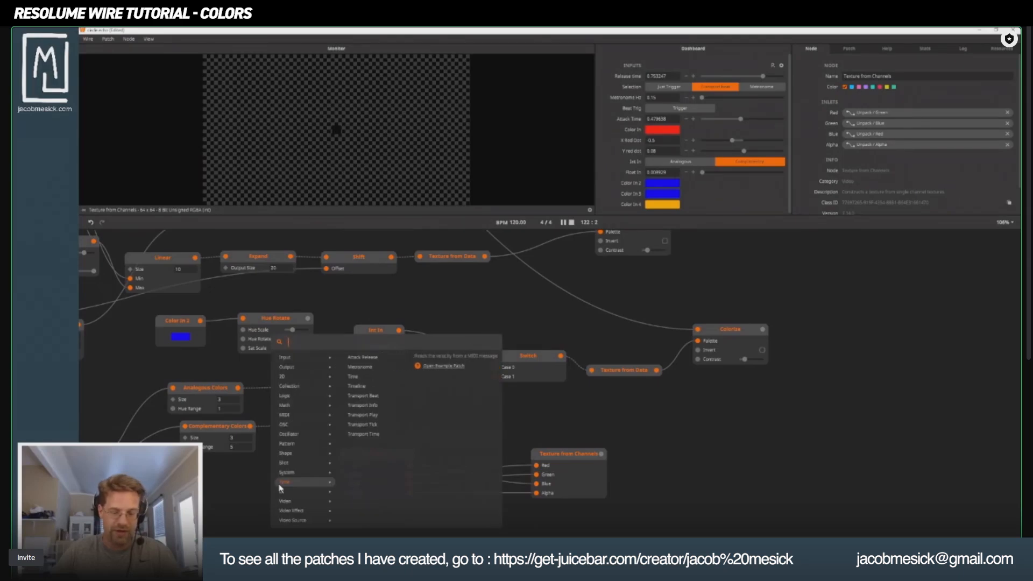
{"action": "type", "text": "text"}
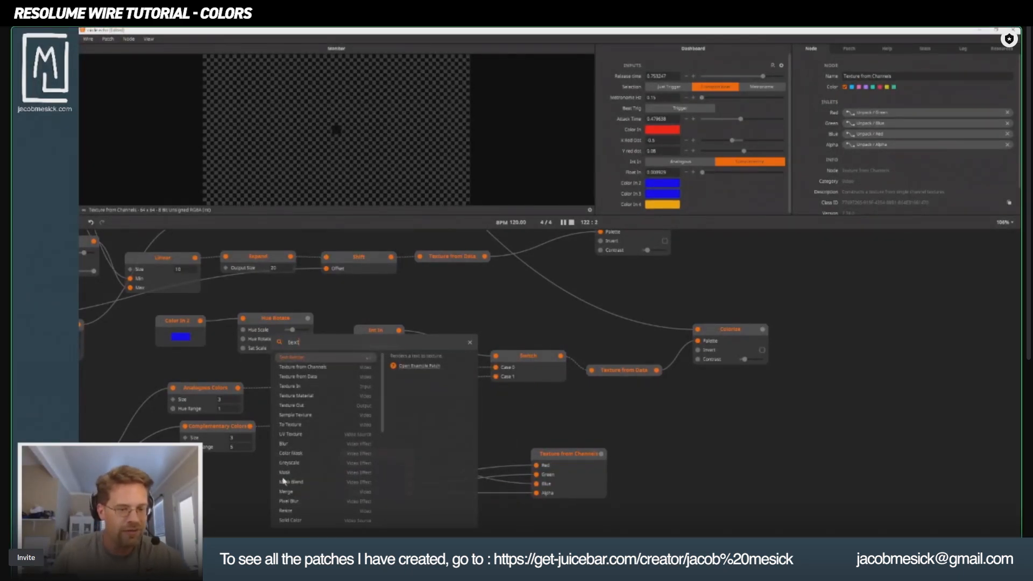
{"action": "left_click", "coordinate": [310, 387]}
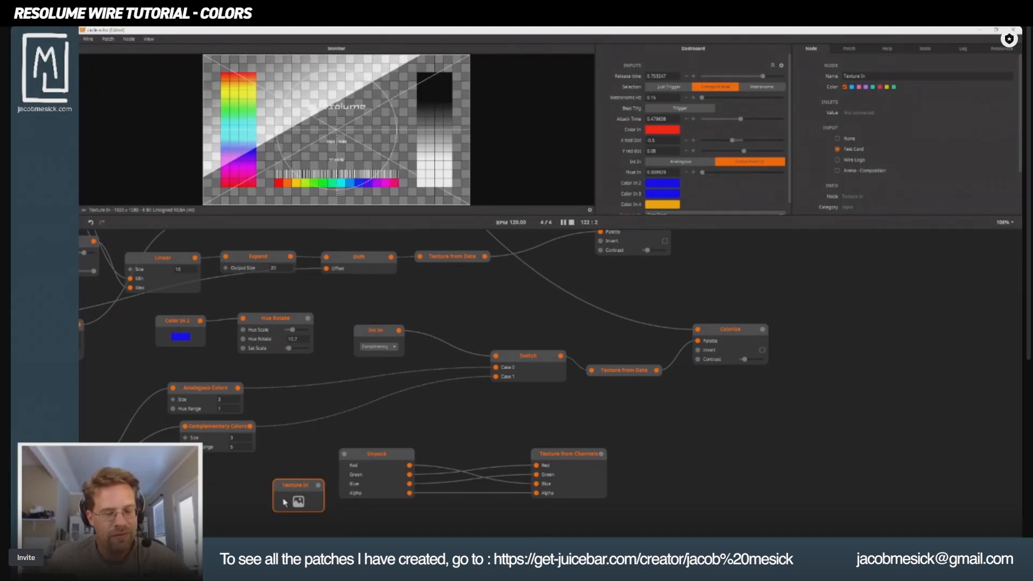
Connect Texture In to Unpack, align the two nodes, and compare the previews of Unpack and Texture from Channels.
{"action": "left_click_drag", "start_coordinate": [318, 485], "coordinate": [344, 455]}
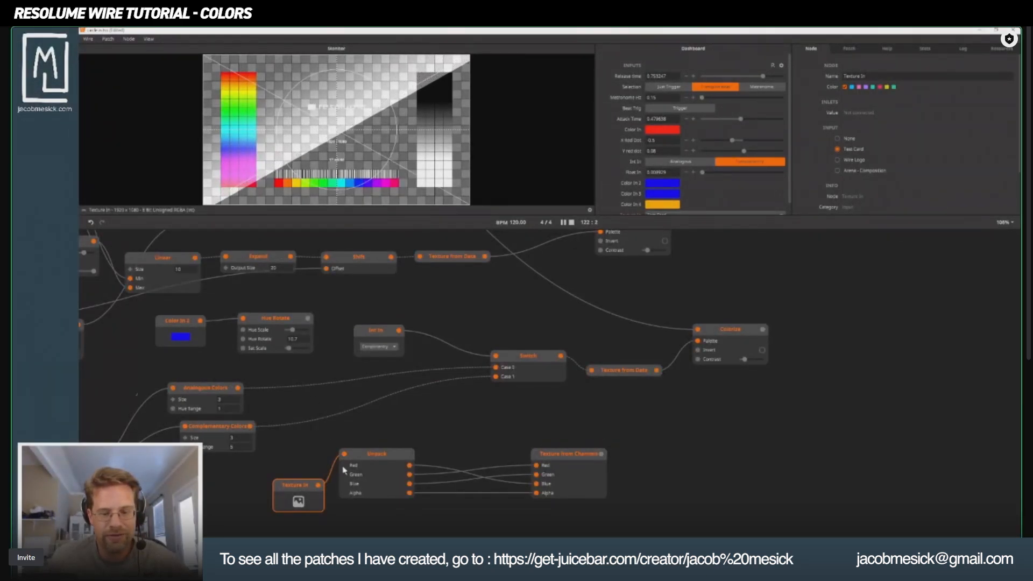
{"action": "left_click", "coordinate": [580, 462]}
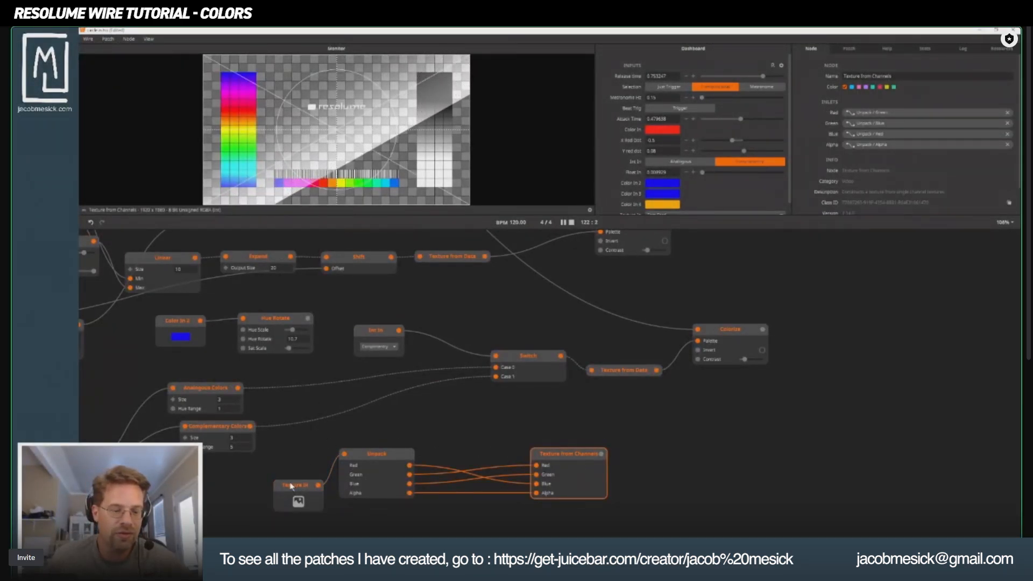
{"action": "left_click_drag", "start_coordinate": [290, 486], "coordinate": [279, 464]}
{"action": "left_click", "coordinate": [377, 455]}
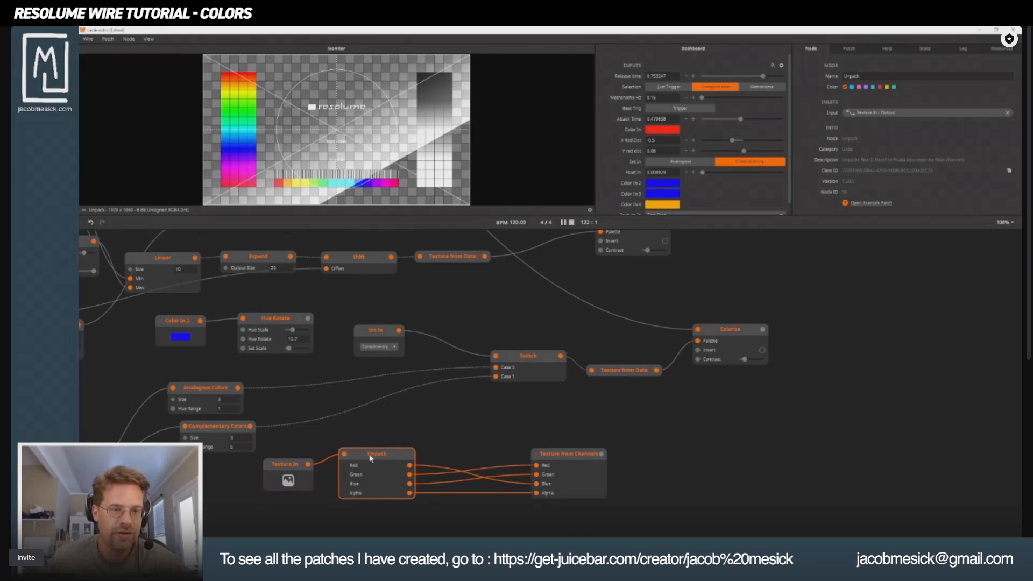
{"action": "left_click", "coordinate": [594, 471]}
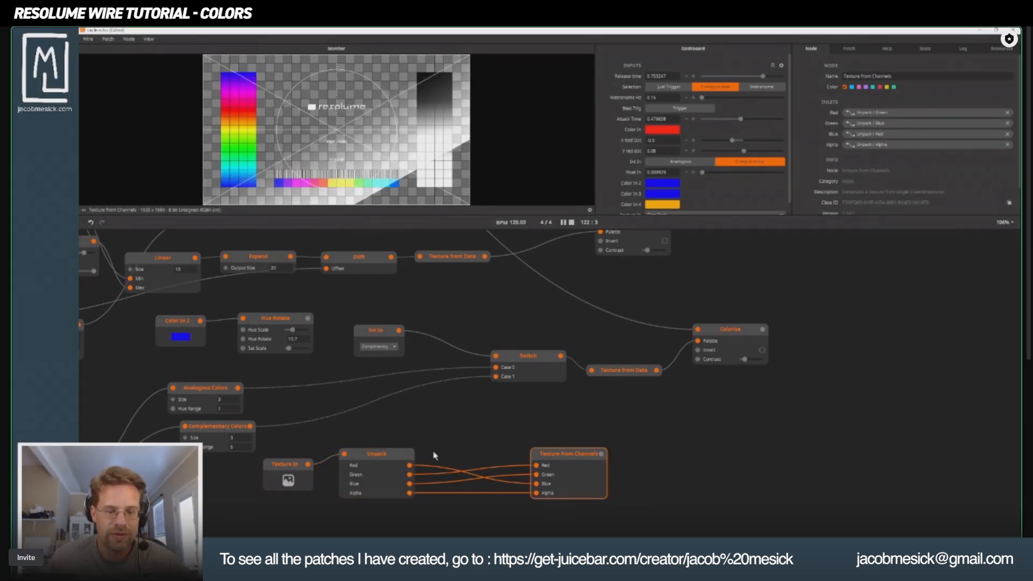
Feed Unpack's Blue into the Red inlet, leave the Green inlet disconnected, and move Texture from Channels farther from Unpack.
{"action": "left_click_drag", "start_coordinate": [536, 466], "coordinate": [522, 469]}
{"action": "left_click_drag", "start_coordinate": [536, 475], "coordinate": [628, 459]}
{"action": "left_click", "coordinate": [557, 458]}
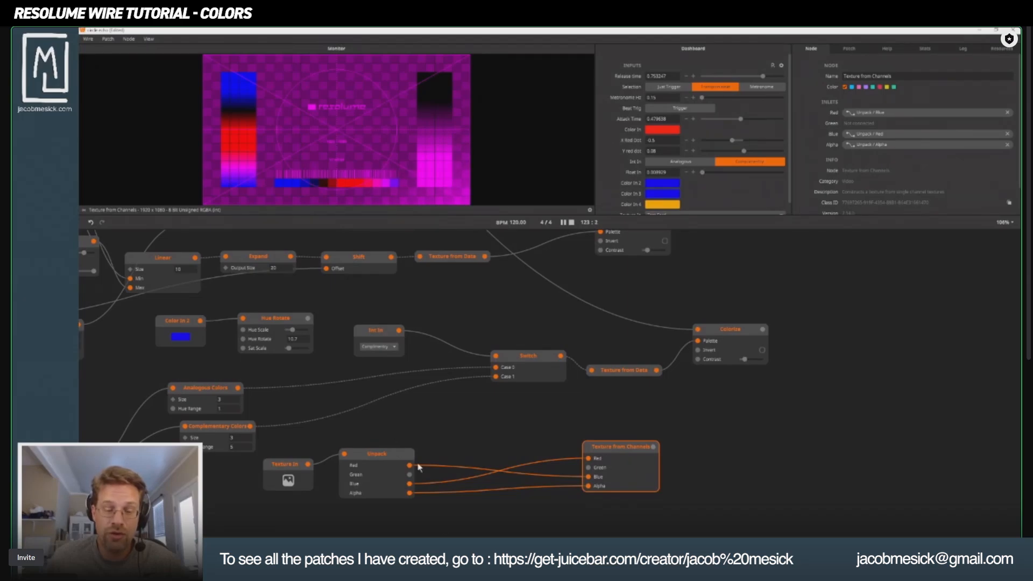
Place a copy of the Hue Rotate node between Unpack and Texture from Channels and feed it Unpack's Green.
{"action": "left_click_drag", "start_coordinate": [417, 404], "coordinate": [580, 380]}
{"action": "scroll", "coordinate": [481, 414], "scroll_direction": "down", "scroll_amount": 2}
{"action": "left_click_drag", "start_coordinate": [491, 419], "coordinate": [615, 422]}
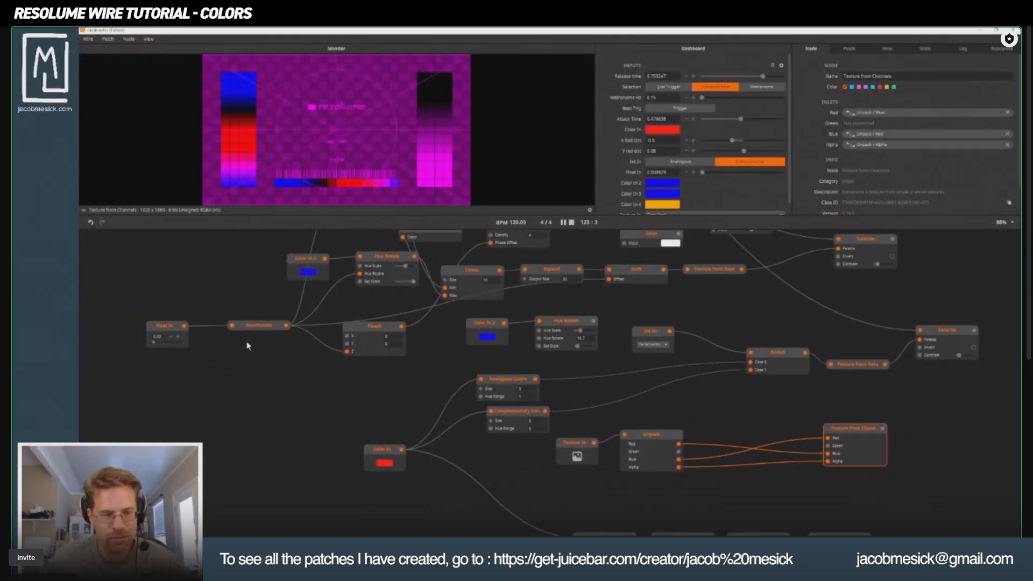
{"action": "left_click_drag", "start_coordinate": [427, 363], "coordinate": [335, 392]}
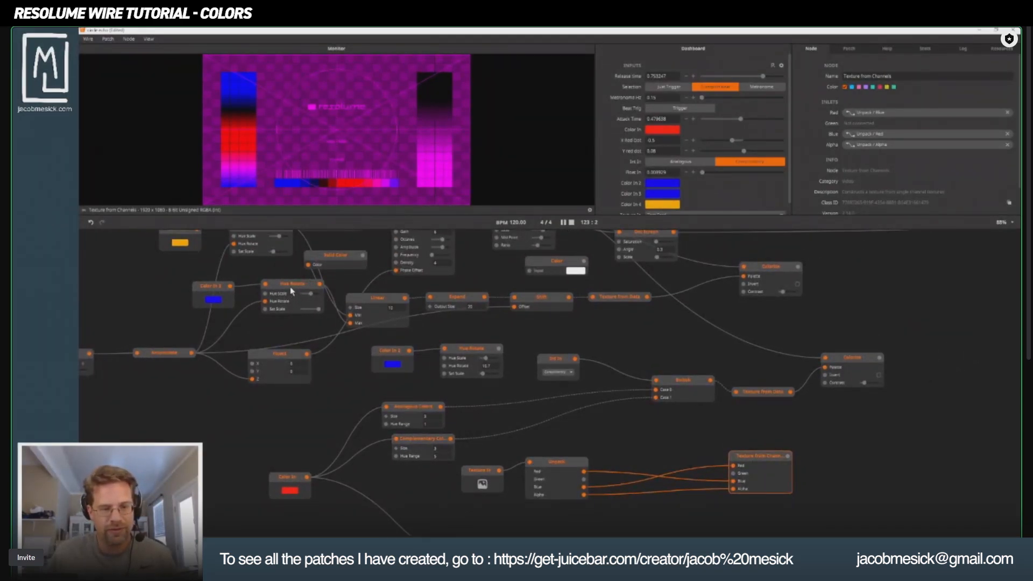
{"action": "left_click_drag", "start_coordinate": [290, 290], "coordinate": [650, 417]}
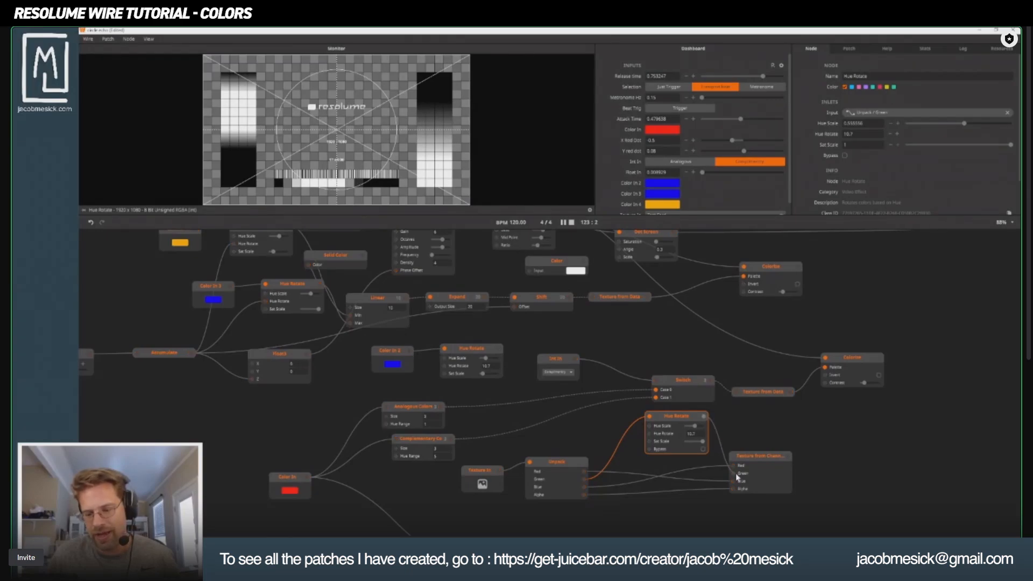
Try to connect the copied Hue Rotate node's output to the Green inlet of Texture from Channels.
{"action": "left_click_drag", "start_coordinate": [727, 465], "coordinate": [727, 465]}
{"action": "left_click_drag", "start_coordinate": [657, 417], "coordinate": [733, 394]}
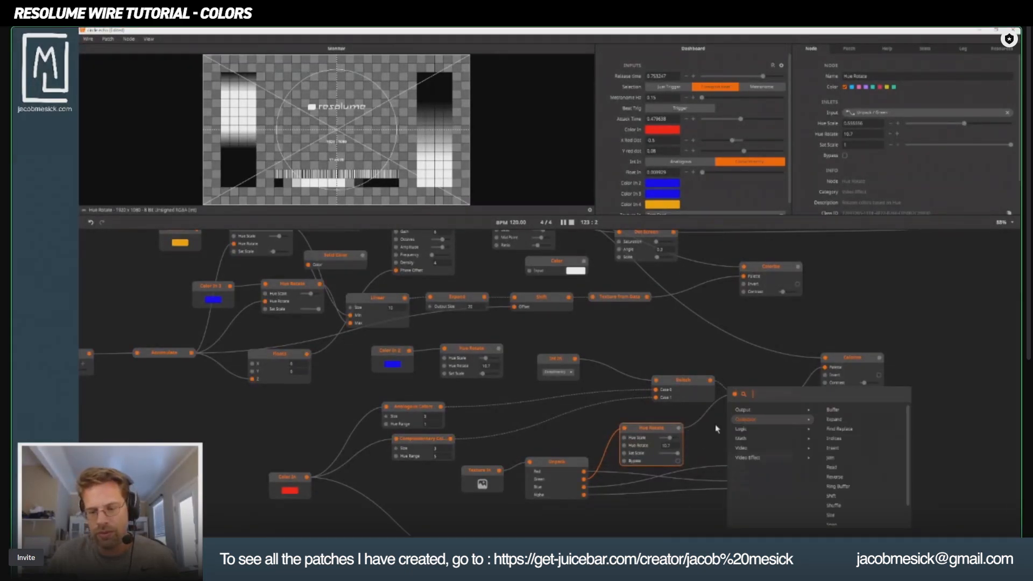
{"action": "left_click", "coordinate": [651, 433]}
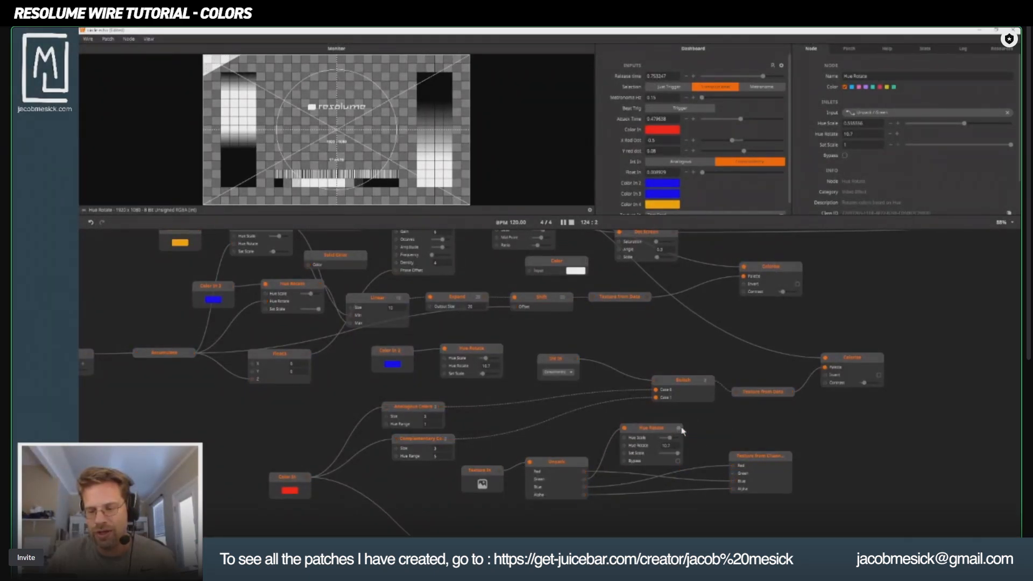
{"action": "left_click_drag", "start_coordinate": [681, 428], "coordinate": [709, 428]}
{"action": "left_click", "coordinate": [619, 414]}
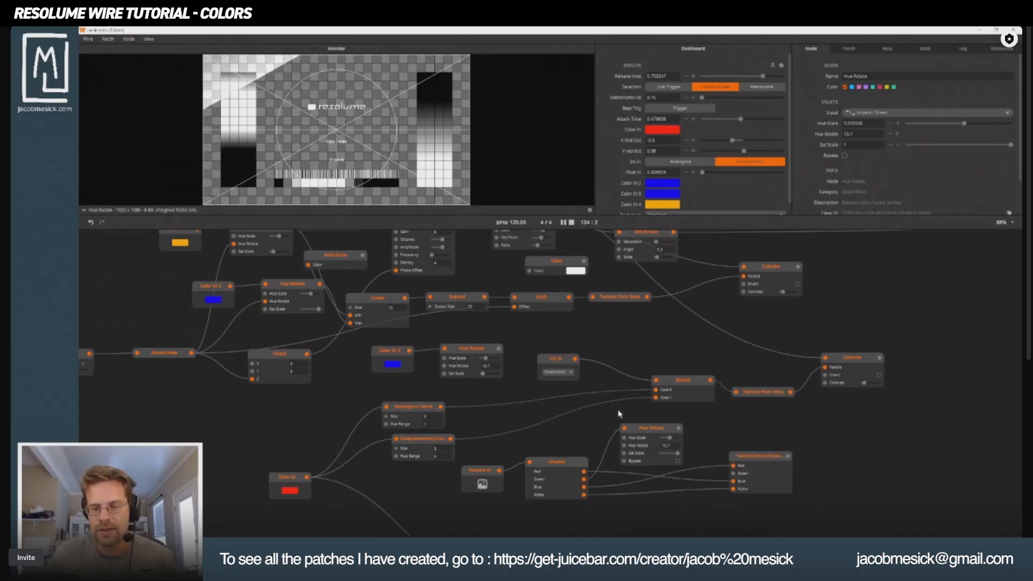
Move Texture from Channels farther away and delete the copied Hue Rotate node.
{"action": "left_click_drag", "start_coordinate": [755, 460], "coordinate": [790, 453]}
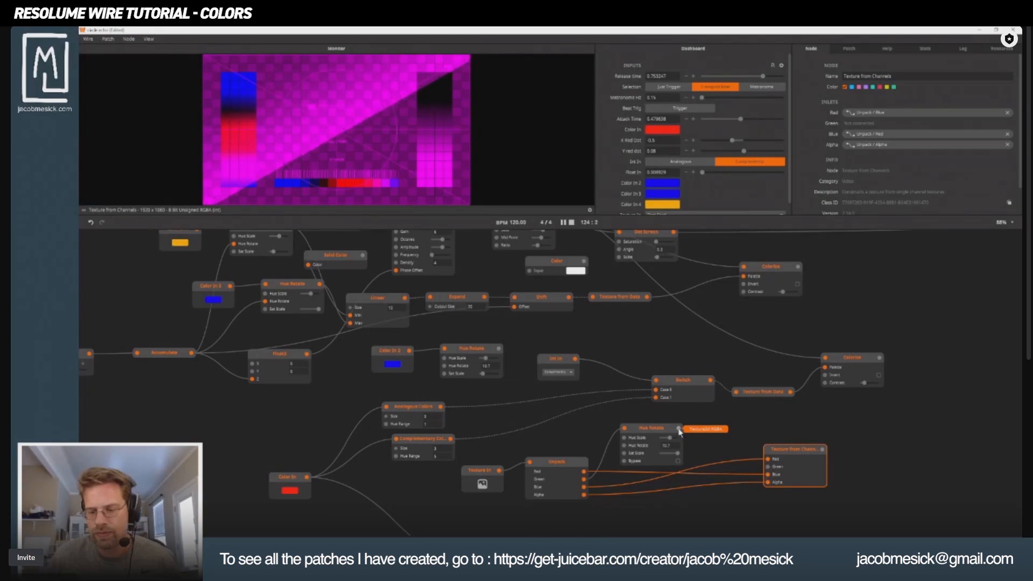
{"action": "left_click", "coordinate": [659, 429]}
{"action": "key", "text": "Delete"}
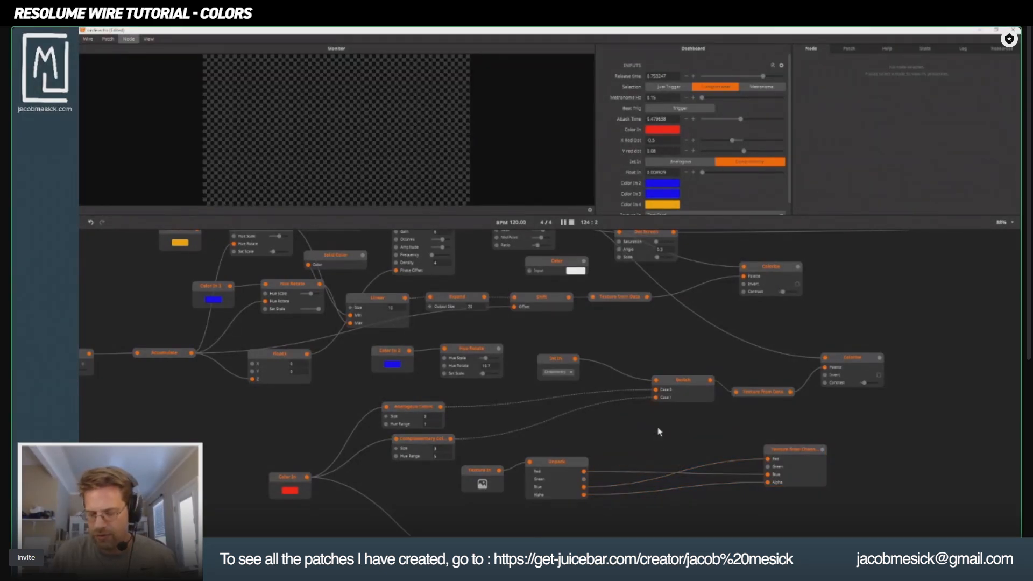
Route Unpack's Green through a new Add node into Texture from Channels' Green inlet, connect the Accumulator to Add's Right inlet, and preview.
{"action": "double_click", "coordinate": [646, 451]}
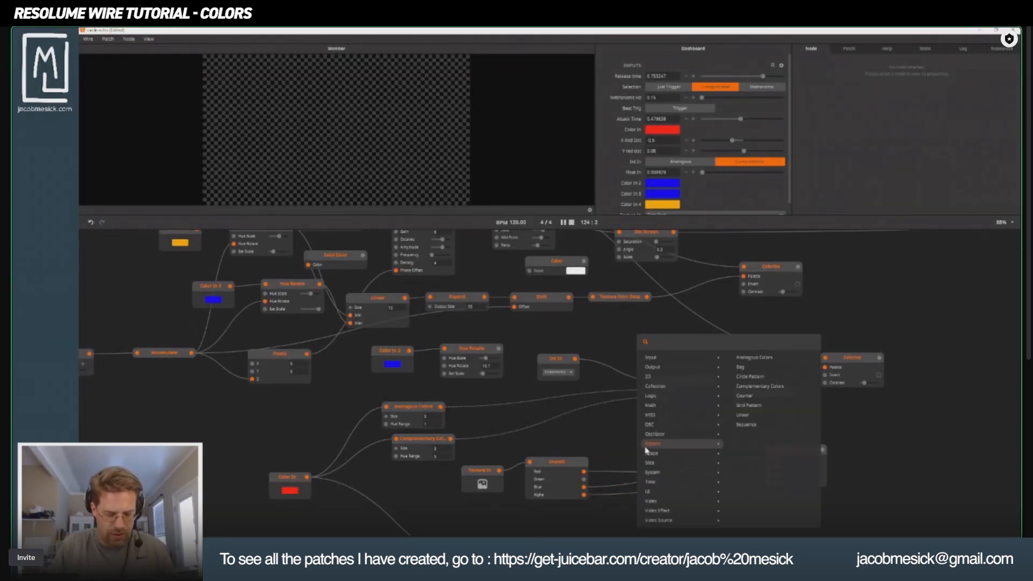
{"action": "type", "text": "add"}
{"action": "key", "text": "Return"}
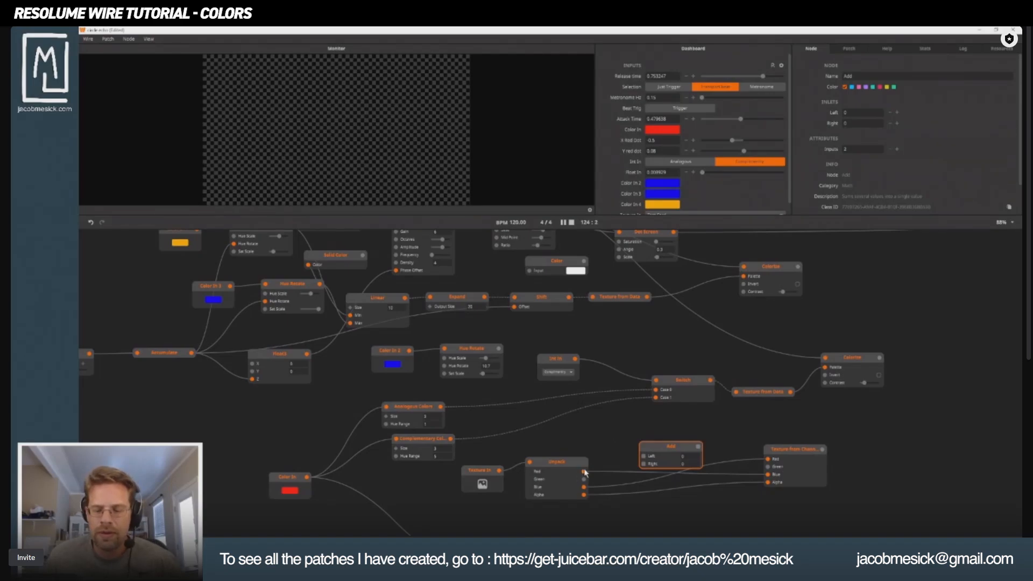
{"action": "left_click_drag", "start_coordinate": [584, 472], "coordinate": [768, 459]}
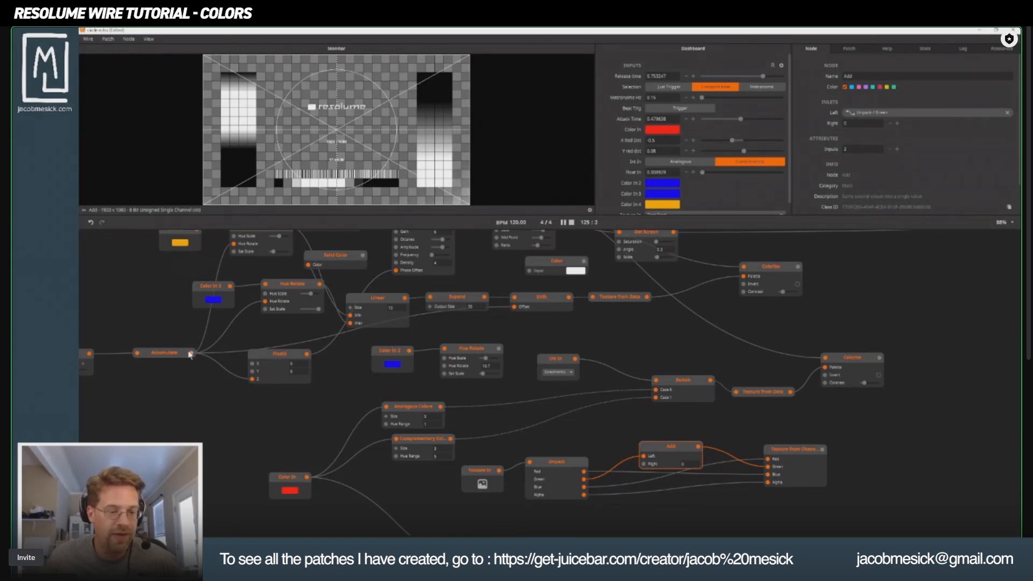
{"action": "left_click_drag", "start_coordinate": [190, 355], "coordinate": [644, 464]}
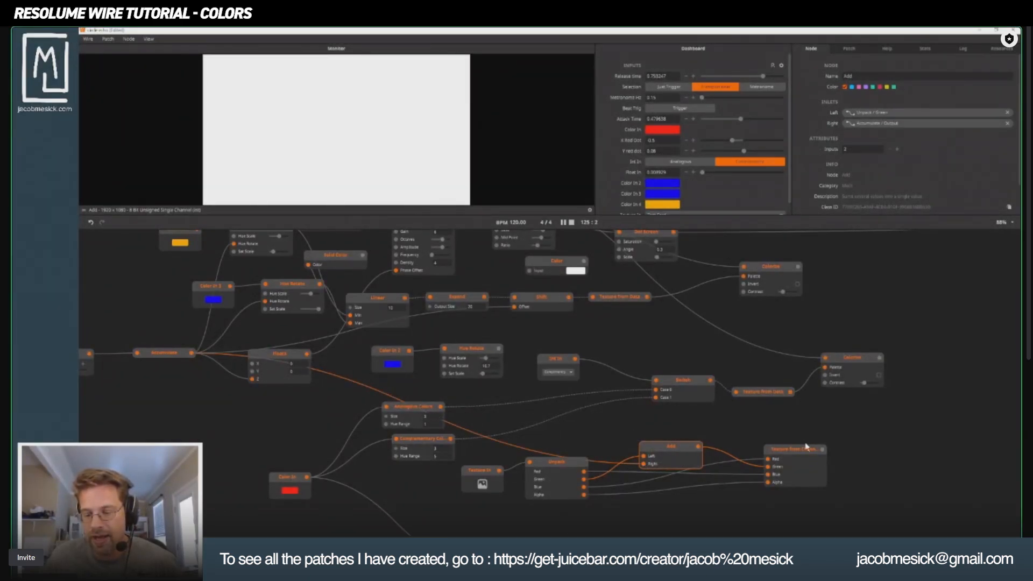
{"action": "left_click", "coordinate": [806, 448]}
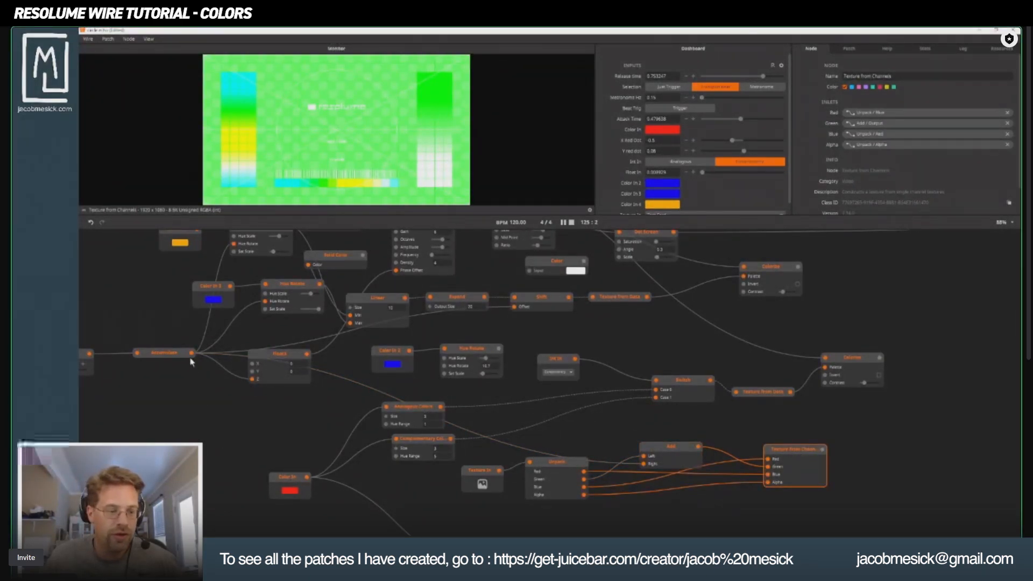
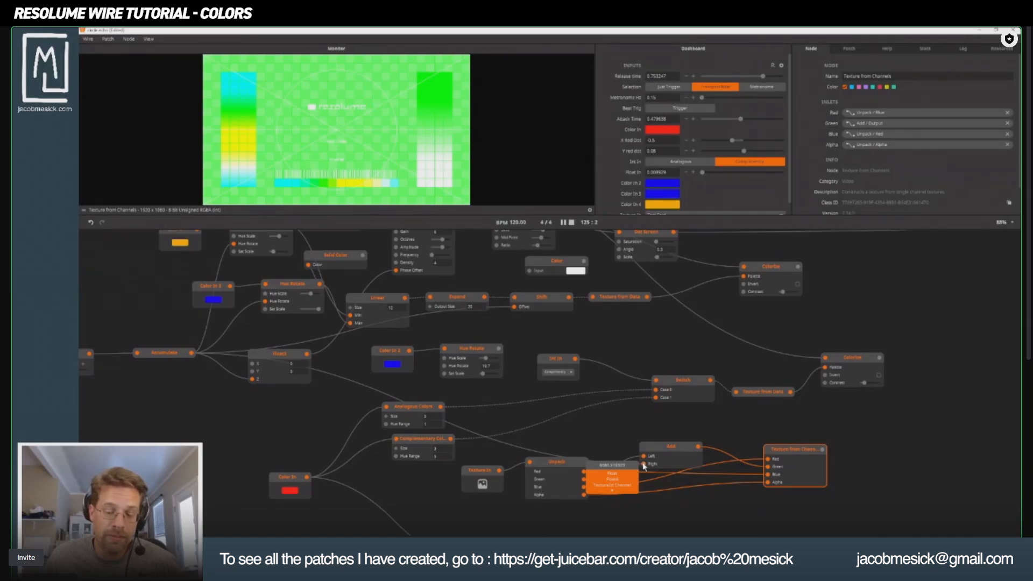
Disconnect the Accumulator from Add's Right inlet and delete the Add node between Unpack and Texture from Channels.
{"action": "left_click_drag", "start_coordinate": [645, 466], "coordinate": [545, 425]}
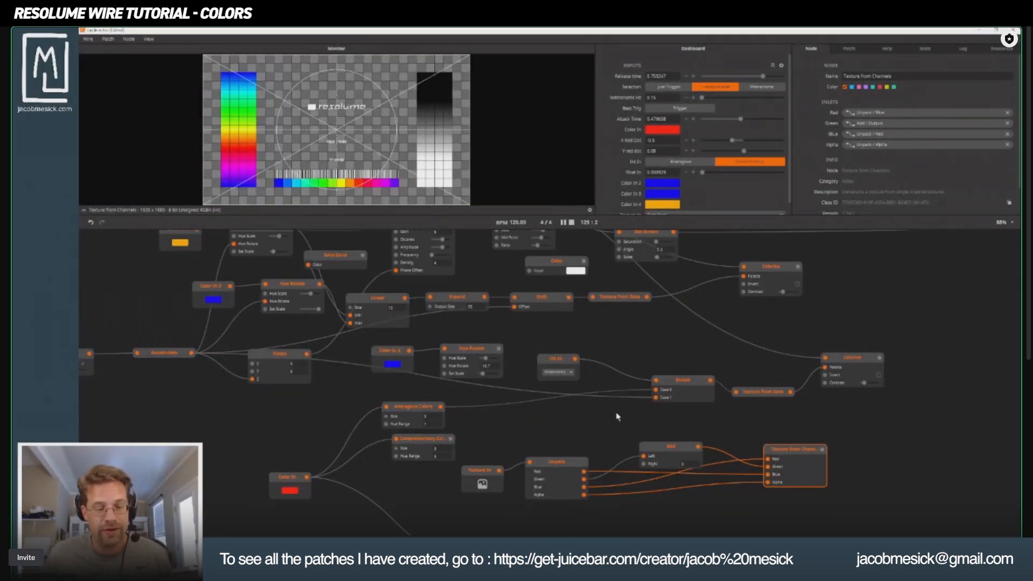
{"action": "key", "text": "ctrl+z"}
{"action": "left_click", "coordinate": [673, 449]}
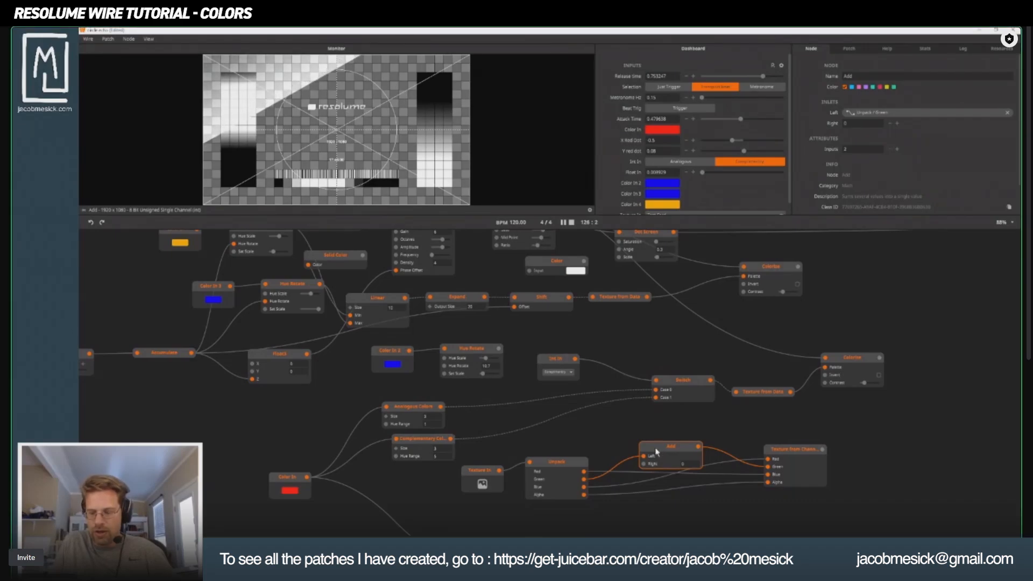
{"action": "key", "text": "Delete"}
Preview the Unpack node and move Texture from Channels closer to it.
{"action": "left_click", "coordinate": [558, 475]}
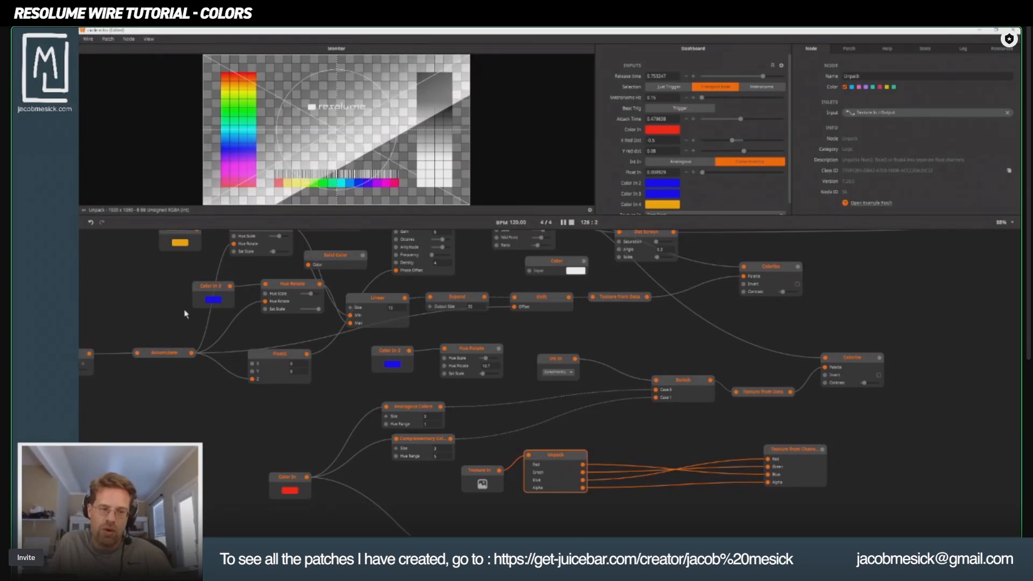
{"action": "scroll", "coordinate": [197, 339], "scroll_direction": "up", "scroll_amount": 3}
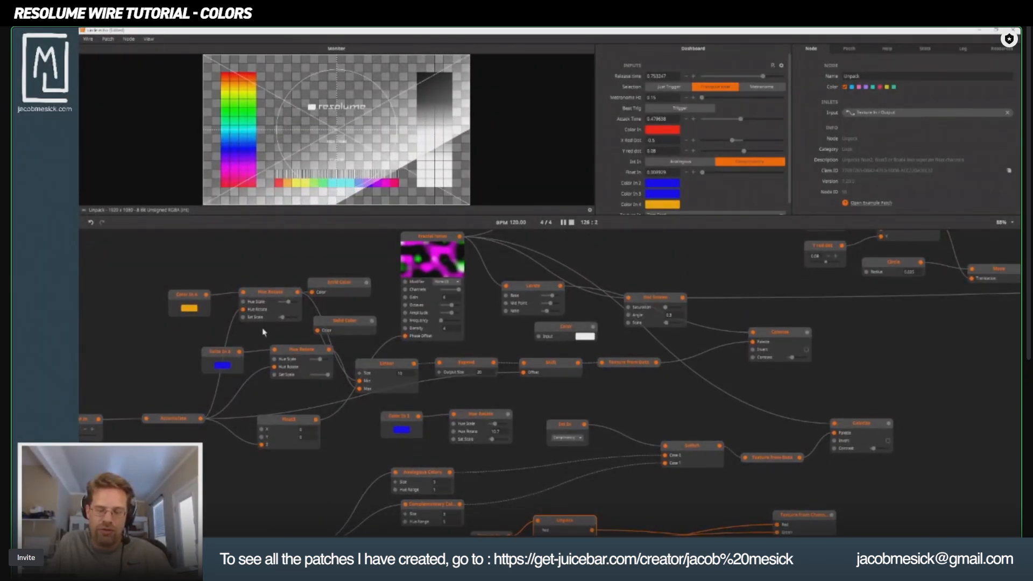
{"action": "left_click_drag", "start_coordinate": [784, 454], "coordinate": [459, 366]}
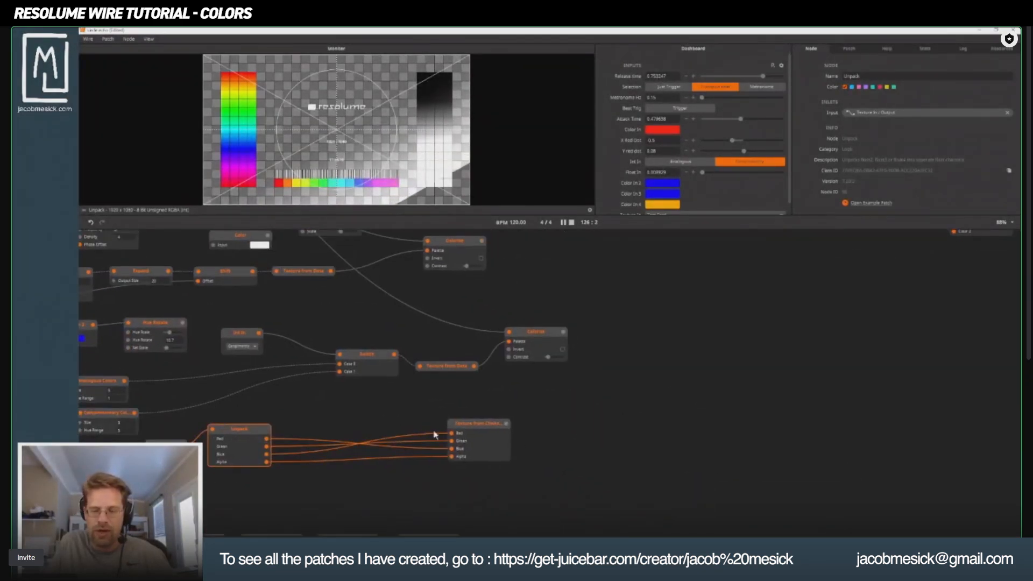
{"action": "left_click_drag", "start_coordinate": [269, 404], "coordinate": [402, 406]}
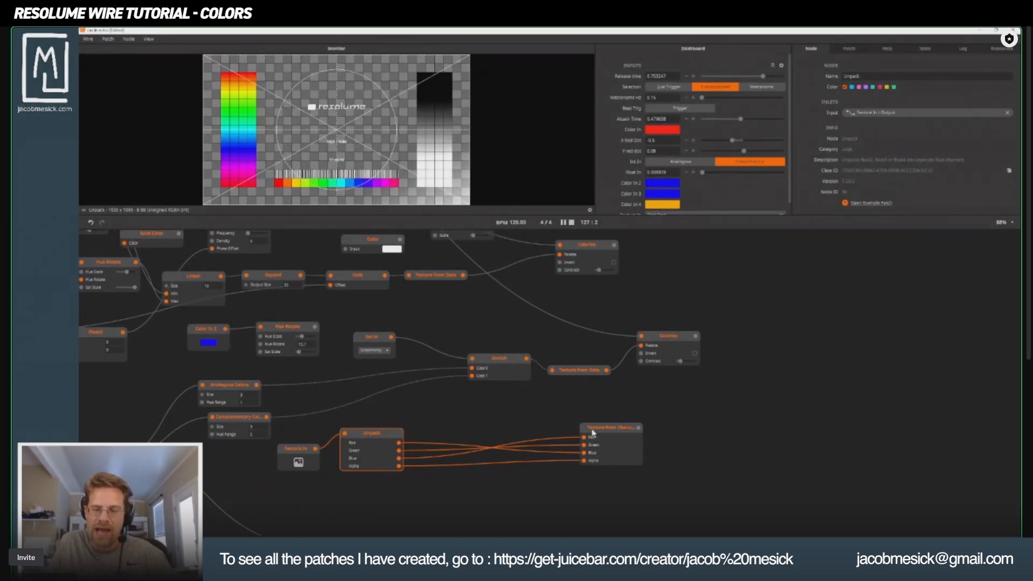
{"action": "left_click_drag", "start_coordinate": [593, 432], "coordinate": [495, 434]}
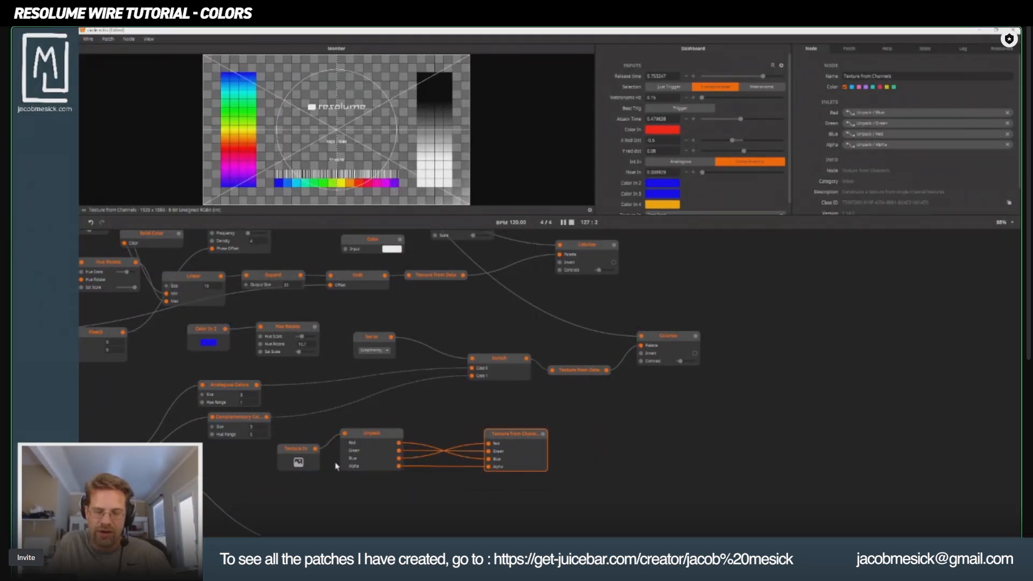
Add a Threshold node near Unpack and connect Unpack's Red output to its input.
{"action": "left_click_drag", "start_coordinate": [336, 466], "coordinate": [501, 399]}
{"action": "left_click_drag", "start_coordinate": [546, 434], "coordinate": [549, 499]}
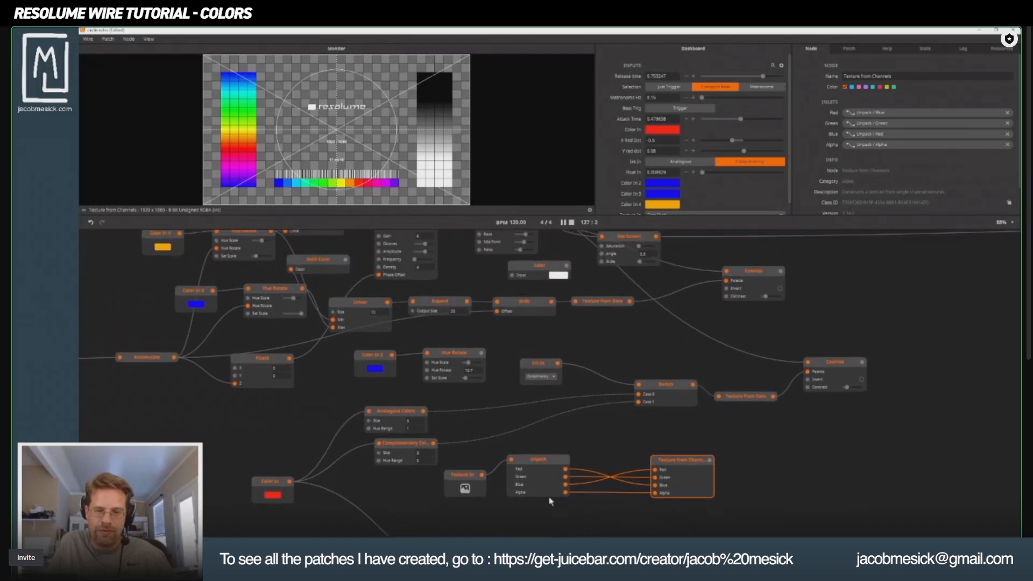
{"action": "left_click_drag", "start_coordinate": [624, 286], "coordinate": [555, 356]}
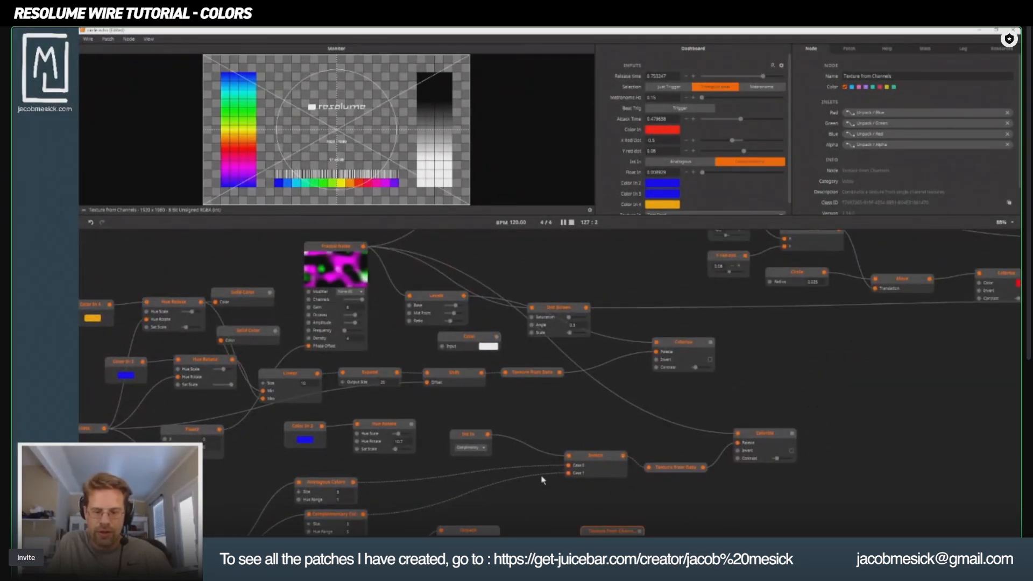
{"action": "double_click", "coordinate": [544, 491]}
{"action": "type", "text": "trh"}
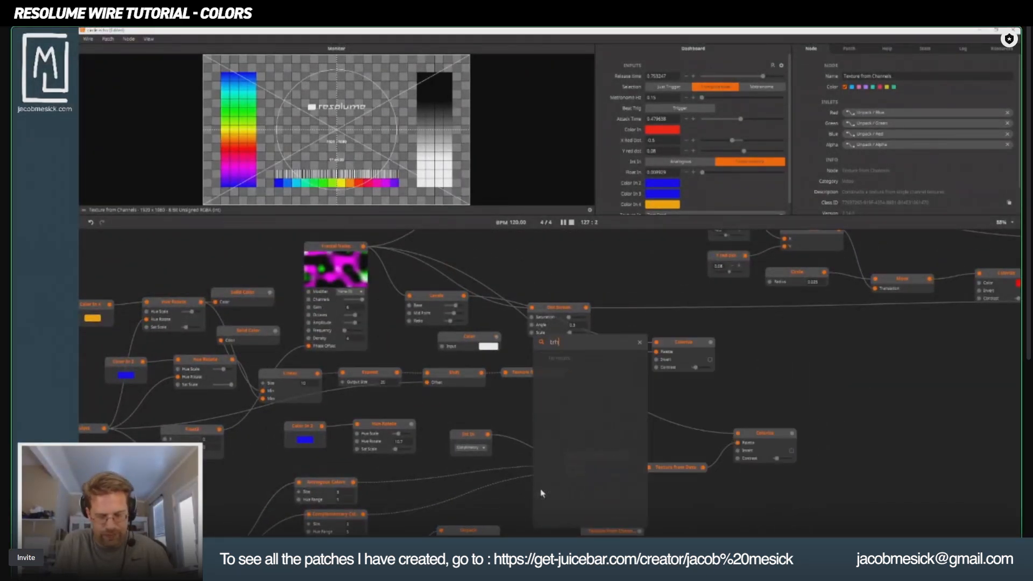
{"action": "key", "text": "BackSpace"}
{"action": "key", "text": "BackSpace"}
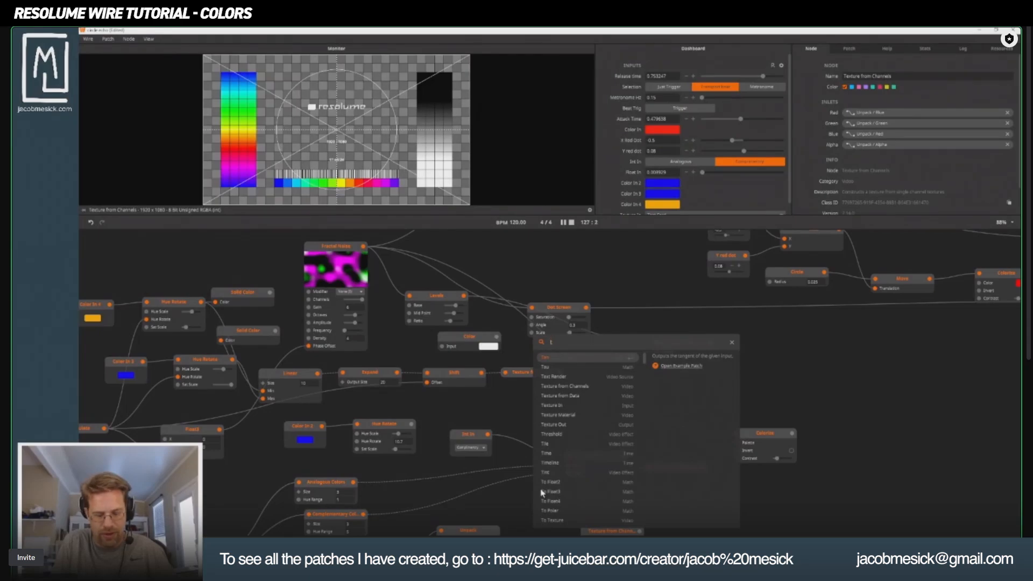
{"action": "type", "text": "hre"}
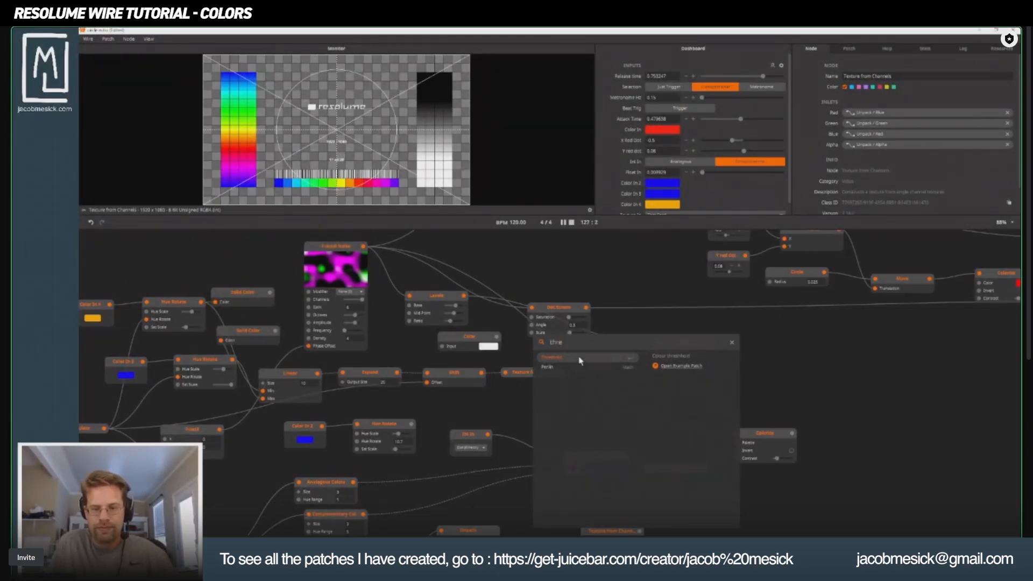
{"action": "key", "text": "Return"}
{"action": "scroll", "coordinate": [467, 421], "scroll_direction": "down", "scroll_amount": 3}
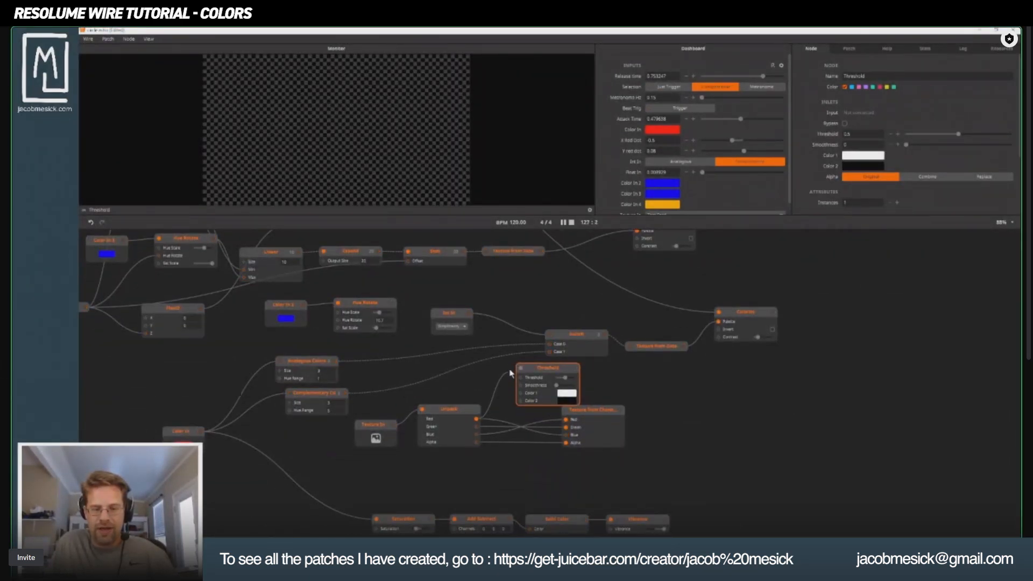
{"action": "left_click_drag", "start_coordinate": [511, 373], "coordinate": [520, 377]}
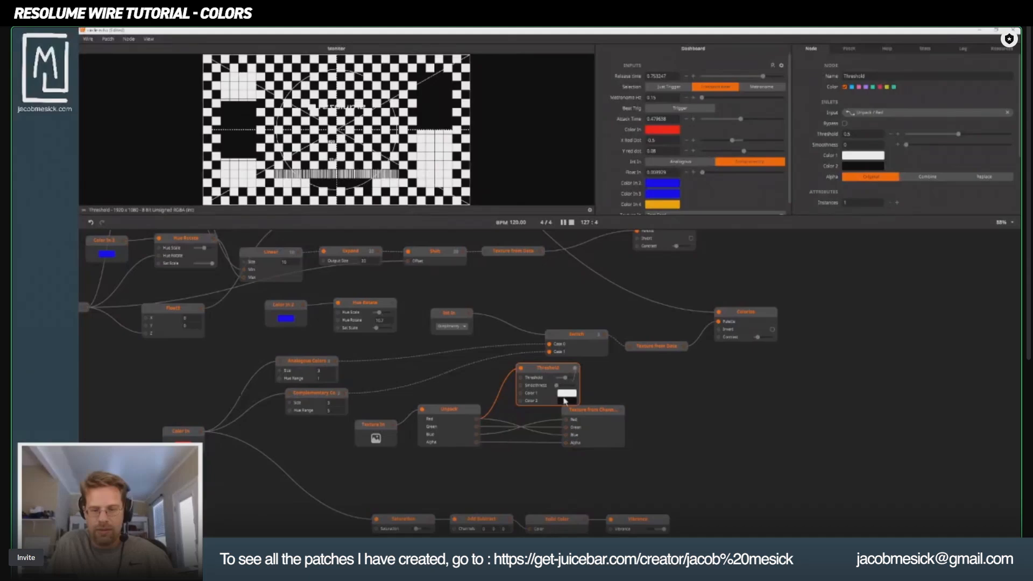
Move Texture from Channels farther from Unpack and delete the Threshold node.
{"action": "left_click_drag", "start_coordinate": [603, 416], "coordinate": [692, 410]}
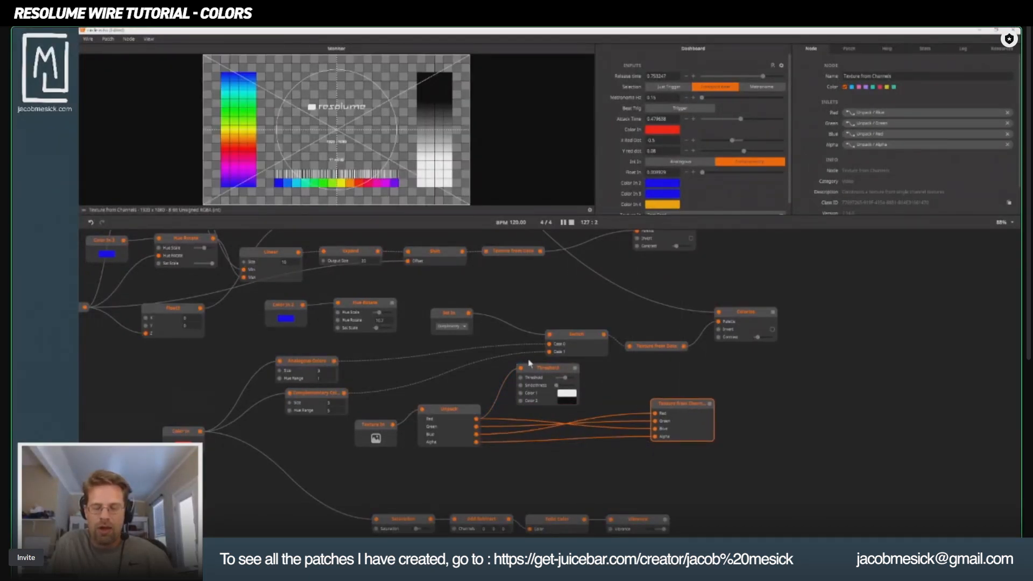
{"action": "left_click_drag", "start_coordinate": [549, 371], "coordinate": [574, 462]}
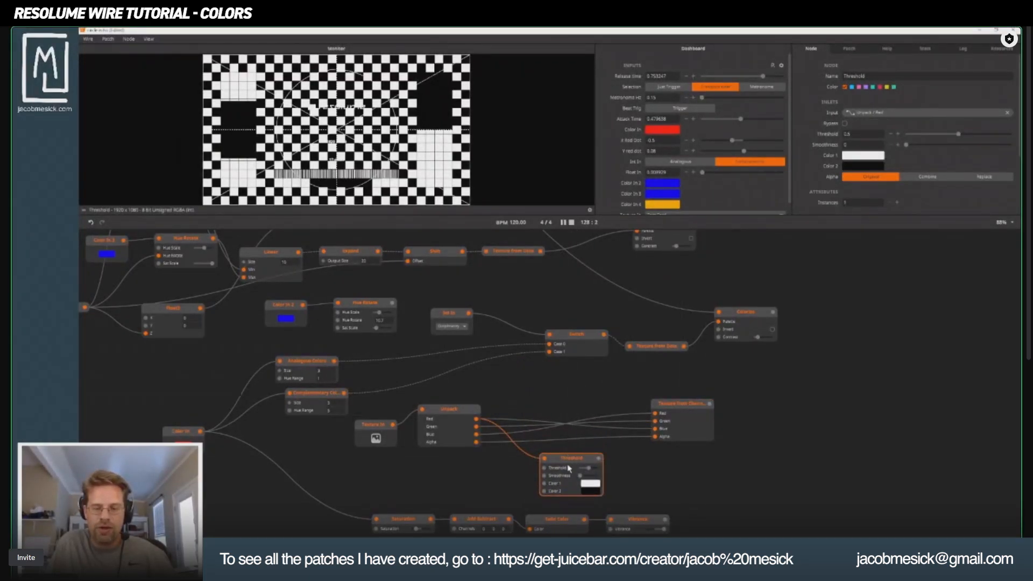
{"action": "key", "text": "Delete"}
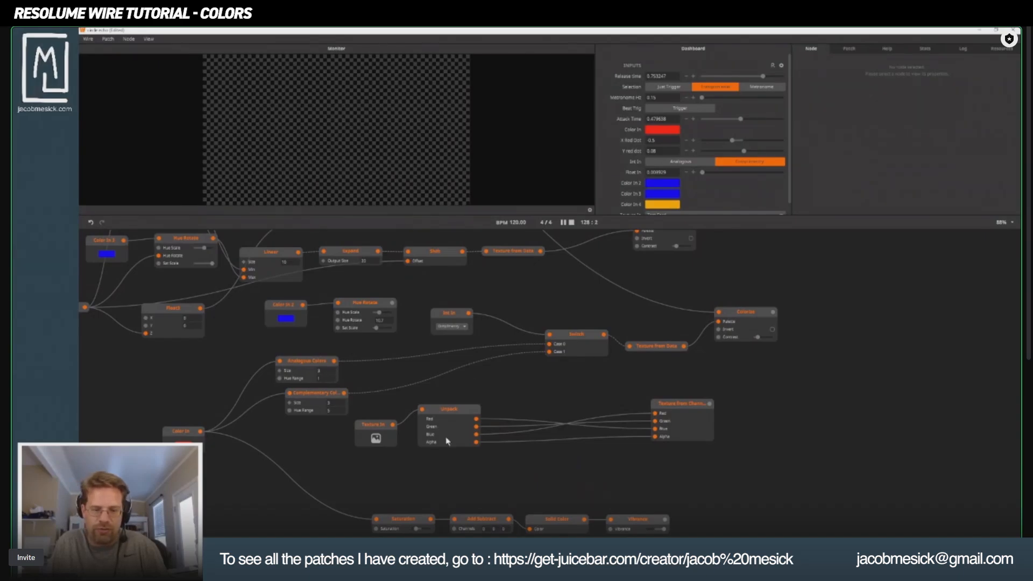
Move Texture from Channels lower to clear space and add a Video Mixer node above it.
{"action": "left_click_drag", "start_coordinate": [698, 407], "coordinate": [698, 453]}
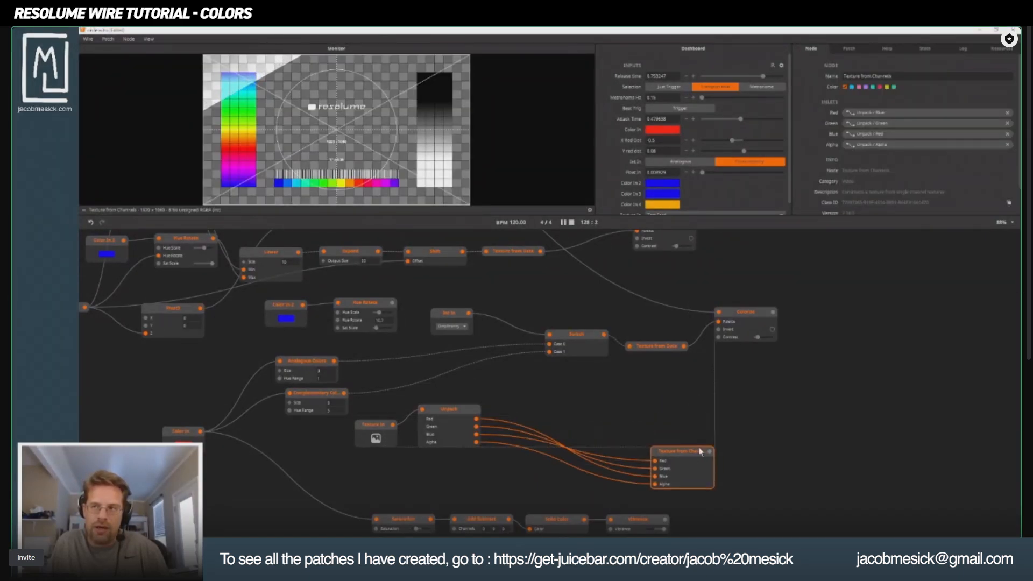
{"action": "right_click", "coordinate": [643, 343]}
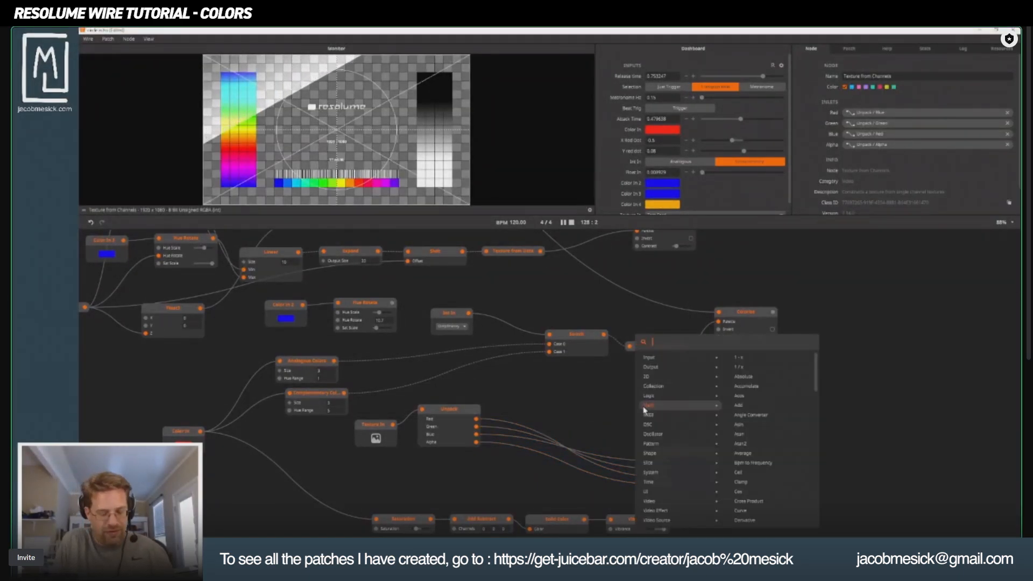
{"action": "type", "text": "video"}
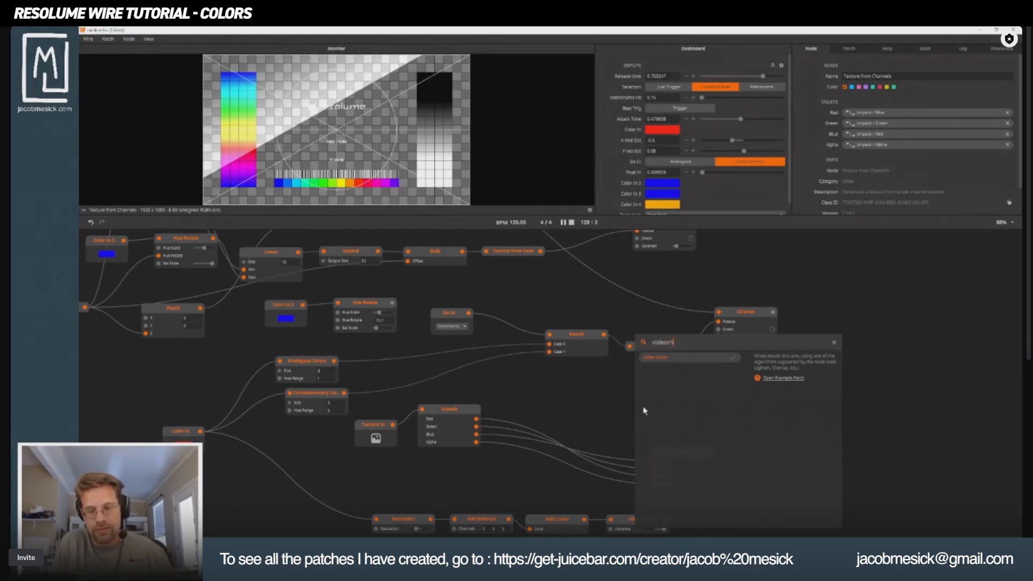
{"action": "type", "text": "m"}
{"action": "left_click", "coordinate": [676, 361]}
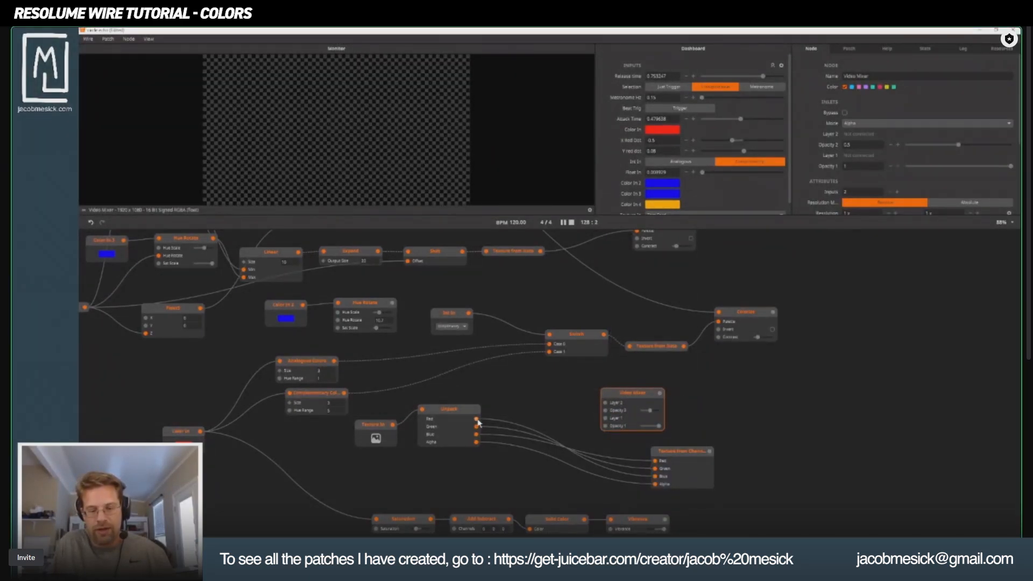
Set the Video Mixer's mode to RGB, with Unpack's Red feeding Layer 2 and Green feeding Layer 1.
{"action": "left_click_drag", "start_coordinate": [608, 407], "coordinate": [632, 378]}
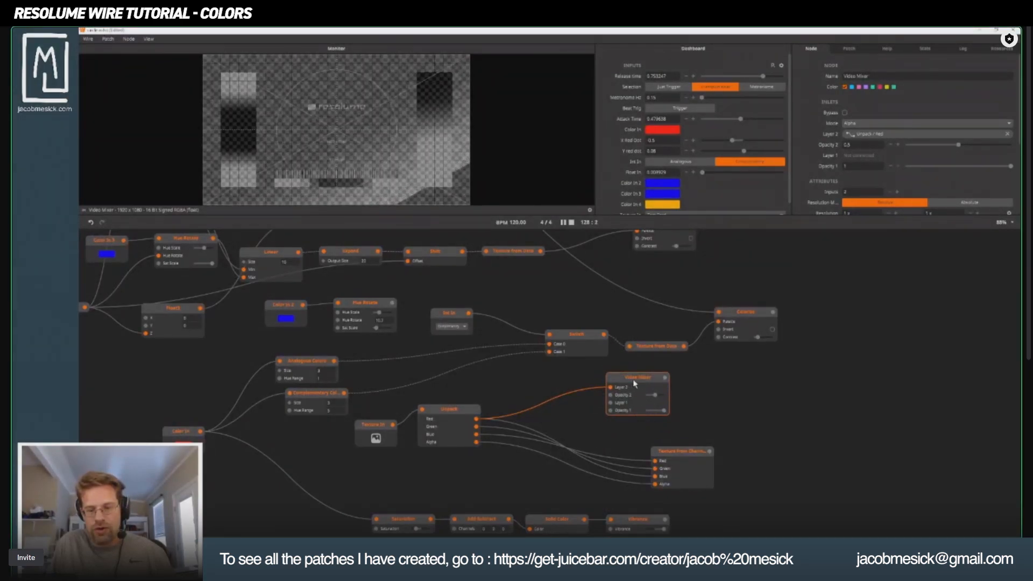
{"action": "left_click", "coordinate": [899, 123]}
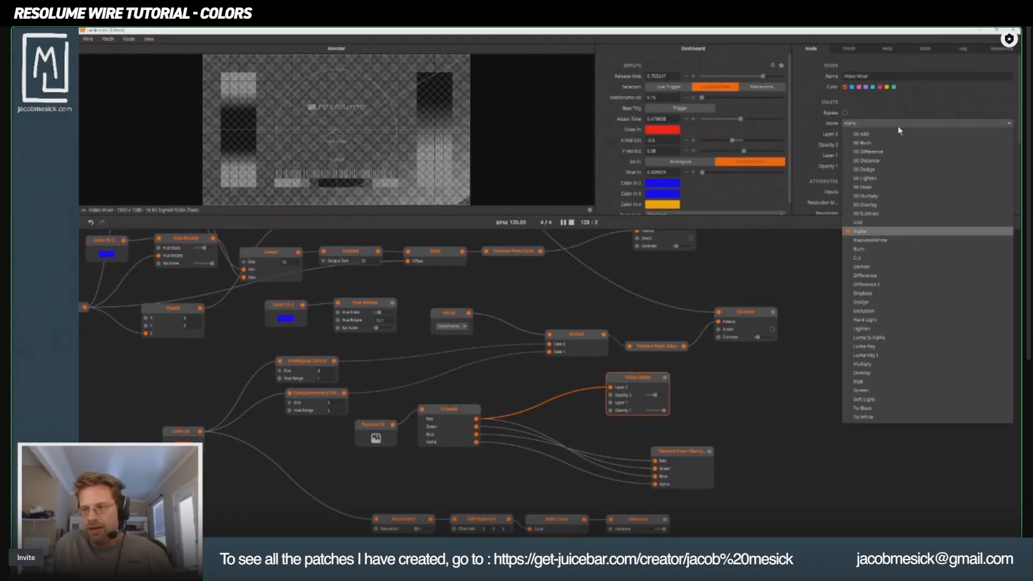
{"action": "left_click", "coordinate": [877, 381]}
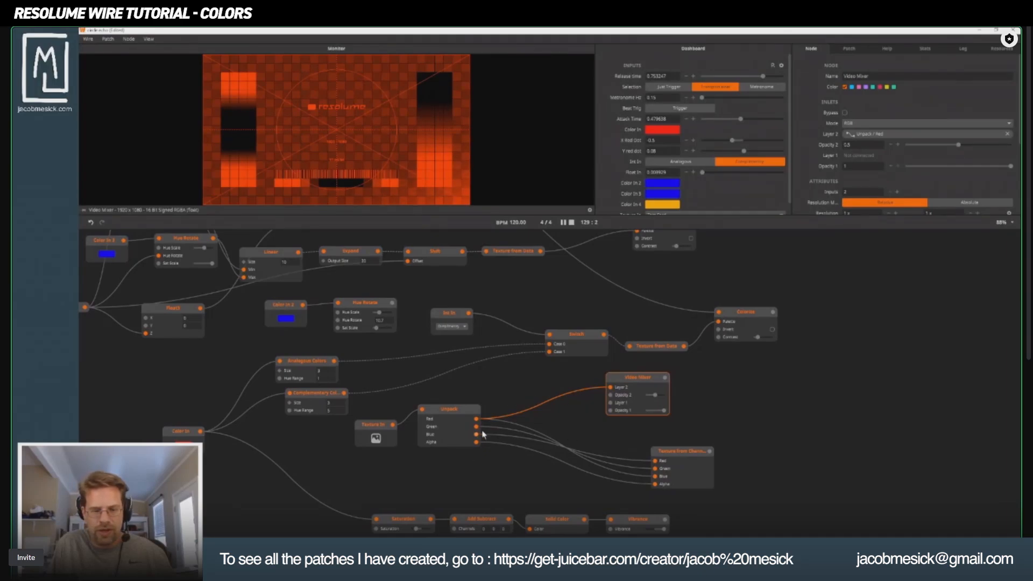
{"action": "left_click_drag", "start_coordinate": [478, 429], "coordinate": [611, 403]}
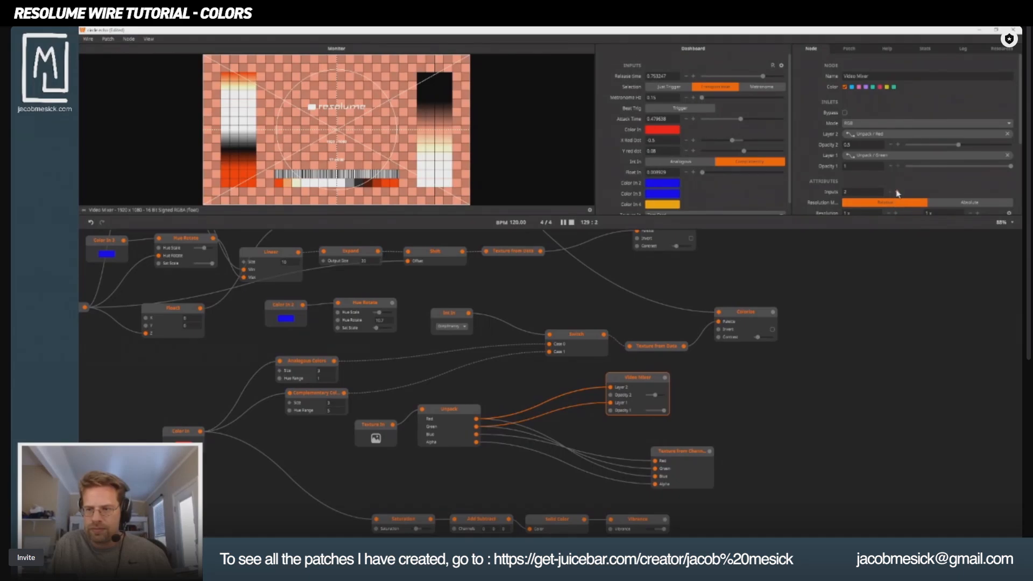
Raise the Video Mixer to five inputs and move the Red connection to Layer 5 and Green to Layer 4.
{"action": "triple_click", "coordinate": [897, 192]}
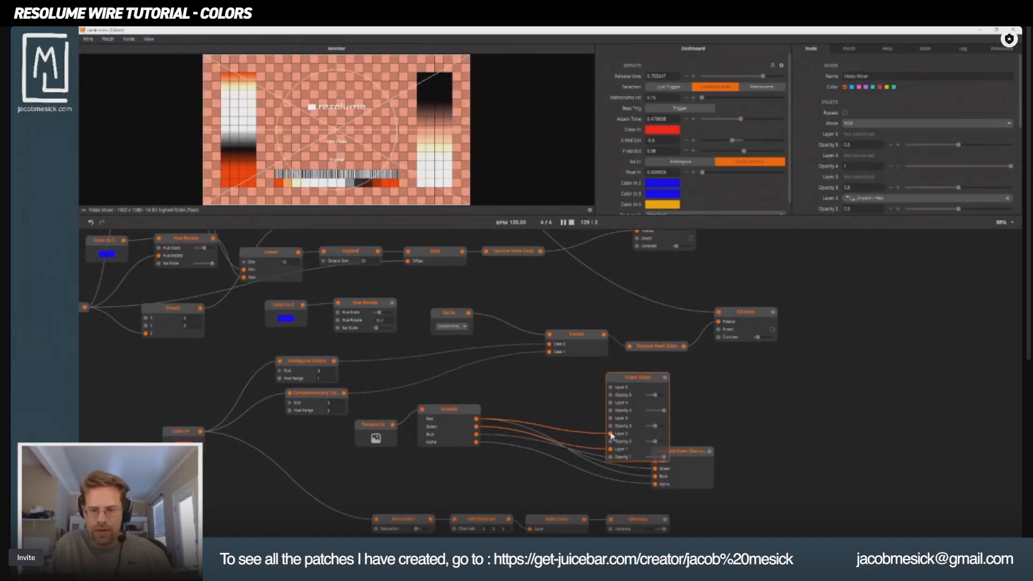
{"action": "left_click_drag", "start_coordinate": [612, 434], "coordinate": [610, 387]}
{"action": "left_click_drag", "start_coordinate": [611, 454], "coordinate": [610, 403]}
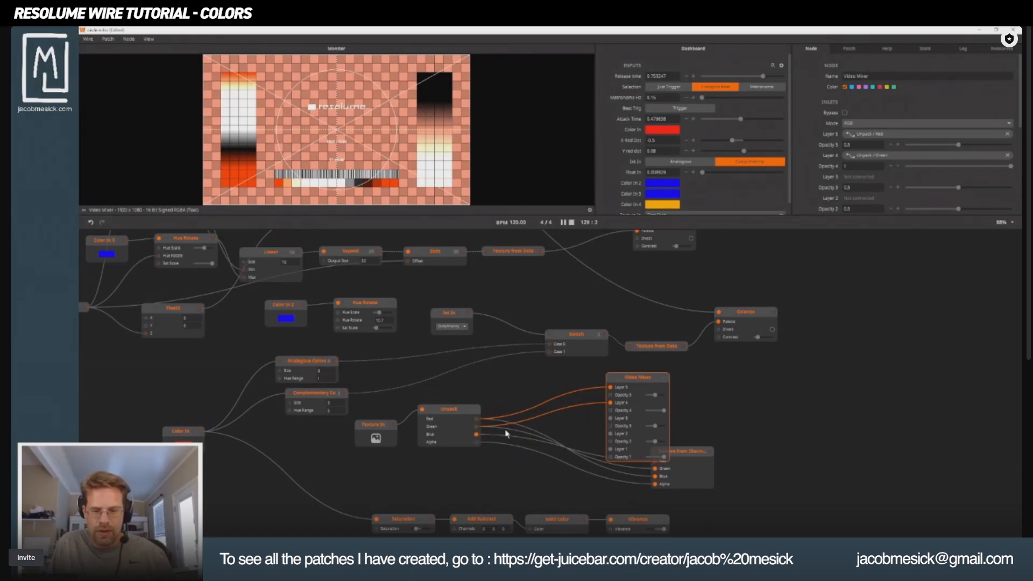
Connect Unpack's Blue to the Video Mixer's Layer 3 and lower Opacity 4 to about 0.498.
{"action": "left_click_drag", "start_coordinate": [506, 434], "coordinate": [606, 421]}
{"action": "left_click", "coordinate": [558, 369]}
{"action": "left_click_drag", "start_coordinate": [610, 402], "coordinate": [640, 417]}
Delete Texture from Channels, then disconnect the Video Mixer from Unpack and place it farther away.
{"action": "left_click", "coordinate": [678, 457]}
{"action": "key", "text": "Delete"}
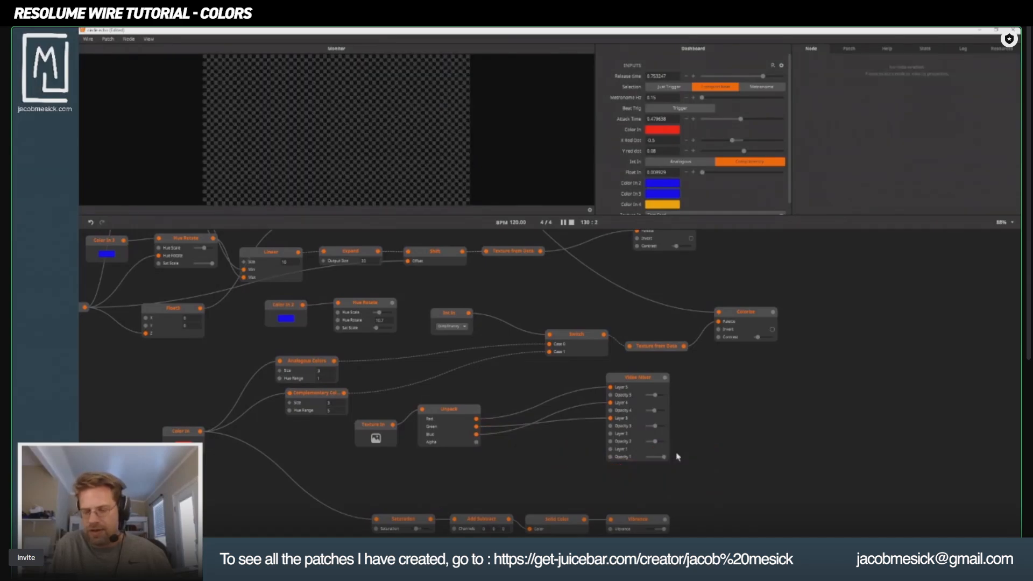
{"action": "left_click_drag", "start_coordinate": [629, 380], "coordinate": [595, 442]}
{"action": "left_click", "coordinate": [570, 438]}
{"action": "left_click", "coordinate": [560, 411]}
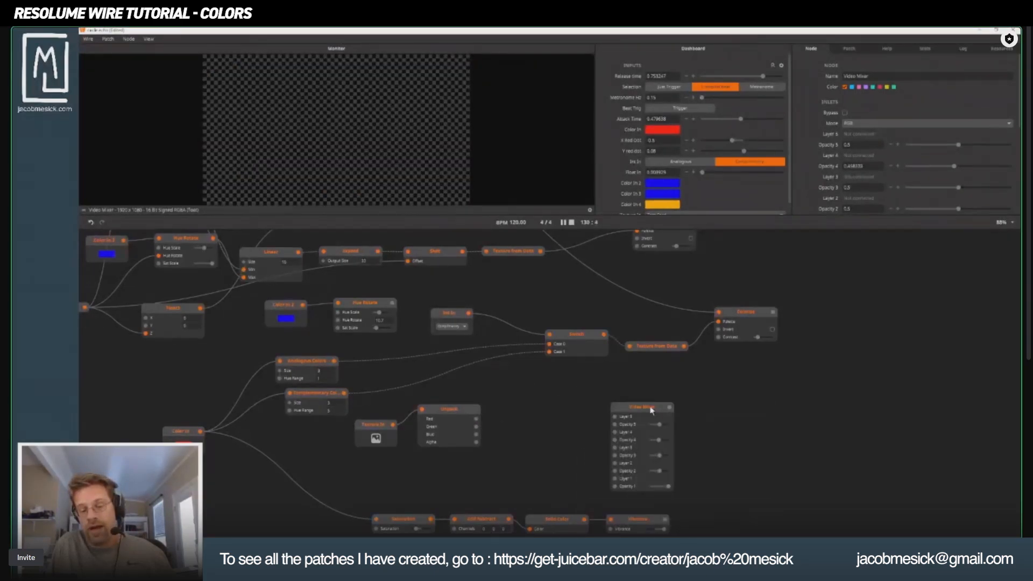
Add a Colorize node and place it between Unpack and the Video Mixer.
{"action": "right_click", "coordinate": [535, 433]}
{"action": "type", "text": "co"}
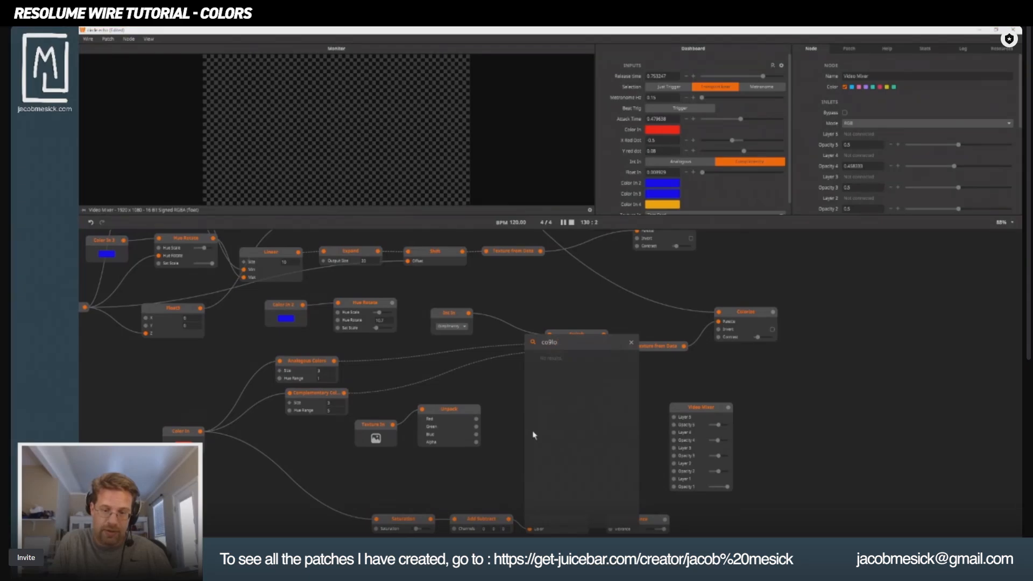
{"action": "type", "text": "lor"}
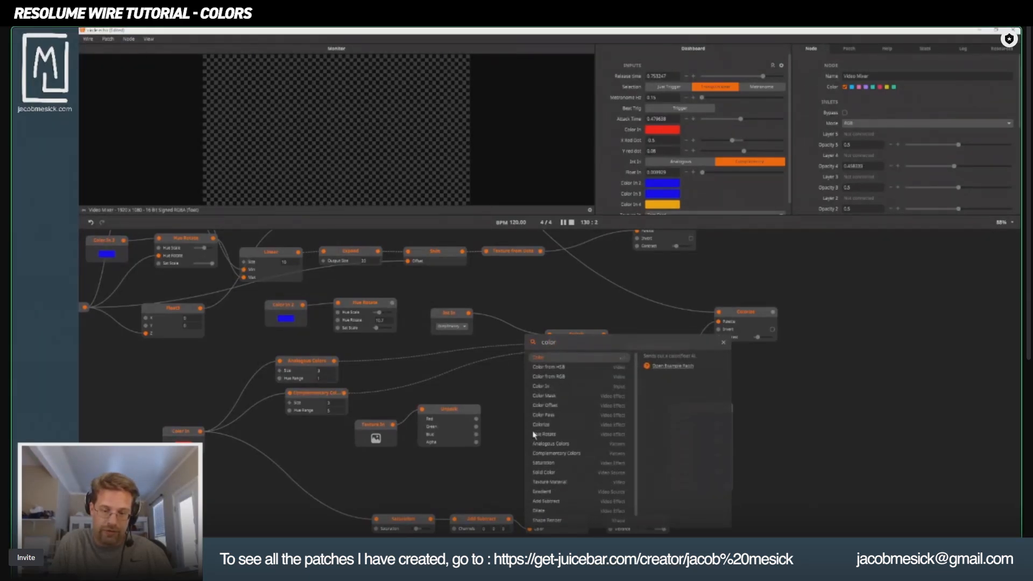
{"action": "type", "text": "iz"}
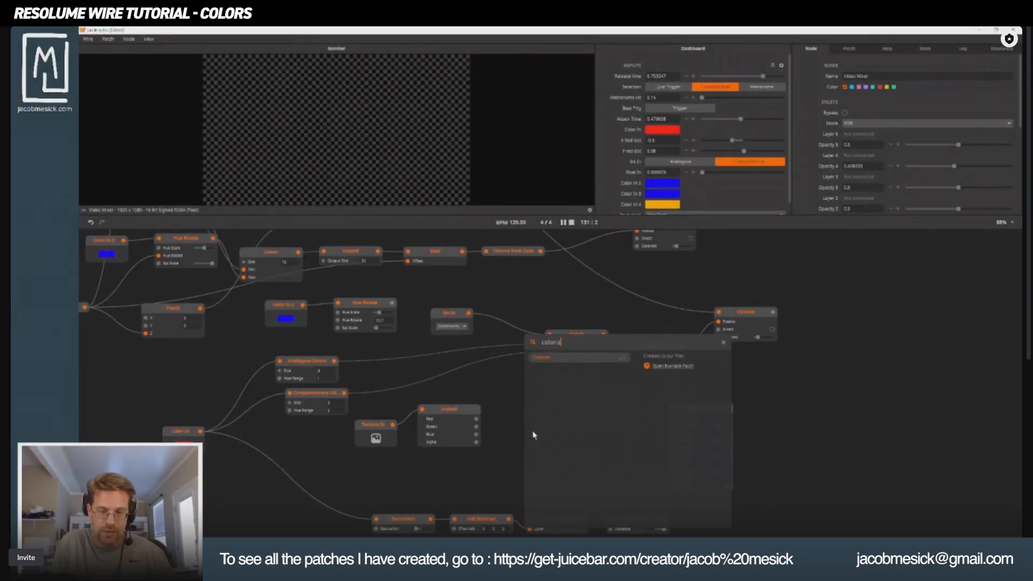
{"action": "key", "text": "Return"}
{"action": "left_click_drag", "start_coordinate": [552, 433], "coordinate": [561, 404]}
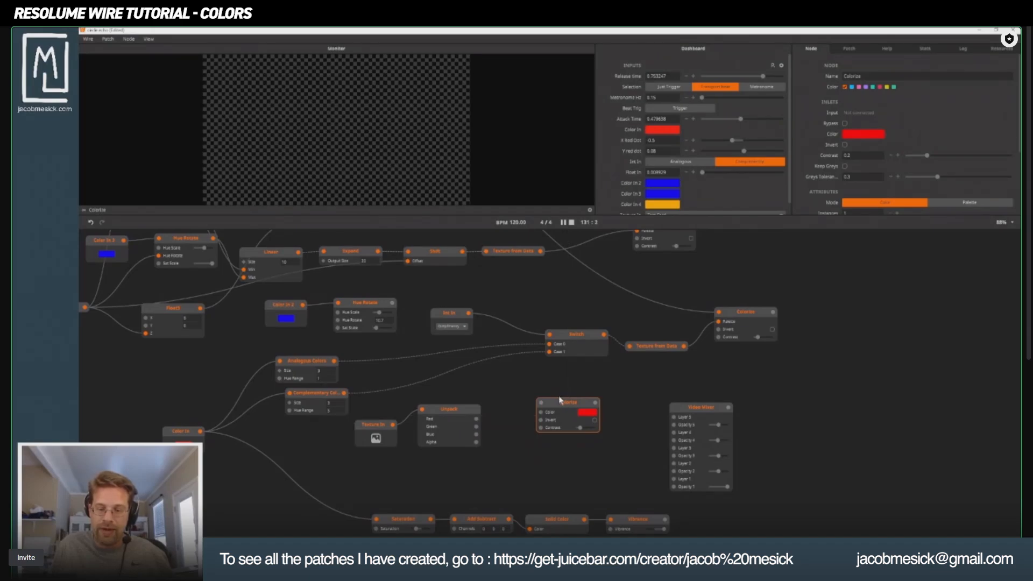
Duplicate the Colorize node twice, setting the middle node's color to green and the lower node's to blue.
{"action": "key", "text": "ctrl+v"}
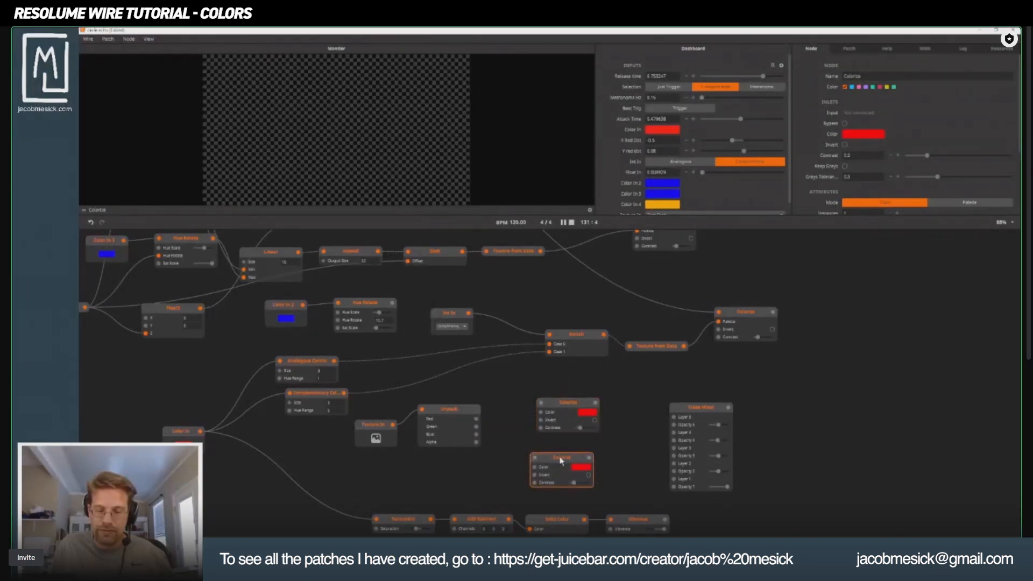
{"action": "key", "text": "ctrl+v"}
{"action": "left_click", "coordinate": [585, 413]}
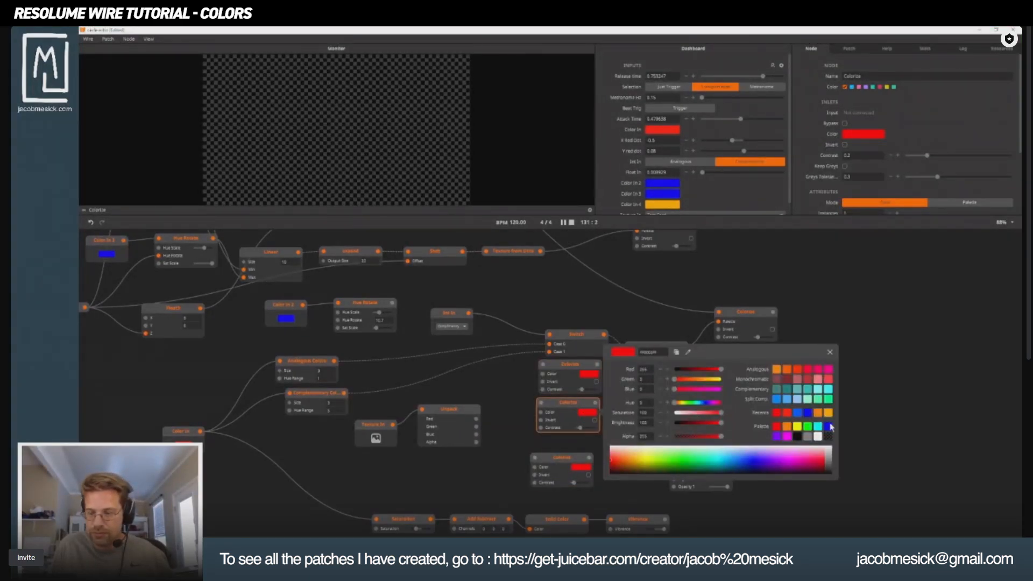
{"action": "left_click", "coordinate": [811, 427]}
{"action": "left_click", "coordinate": [581, 467]}
{"action": "left_click", "coordinate": [581, 467]}
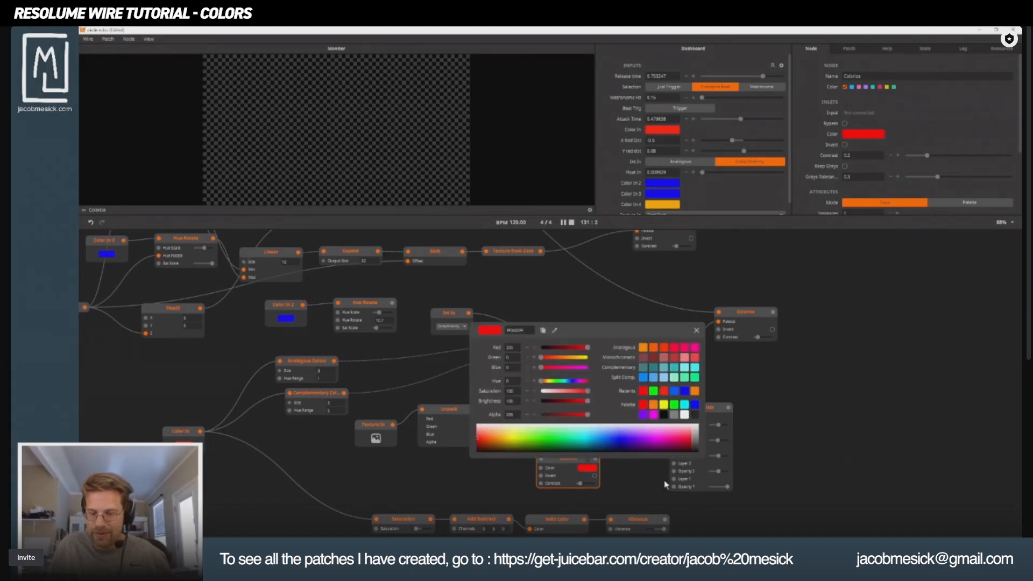
{"action": "left_click", "coordinate": [620, 441]}
{"action": "left_click", "coordinate": [654, 489]}
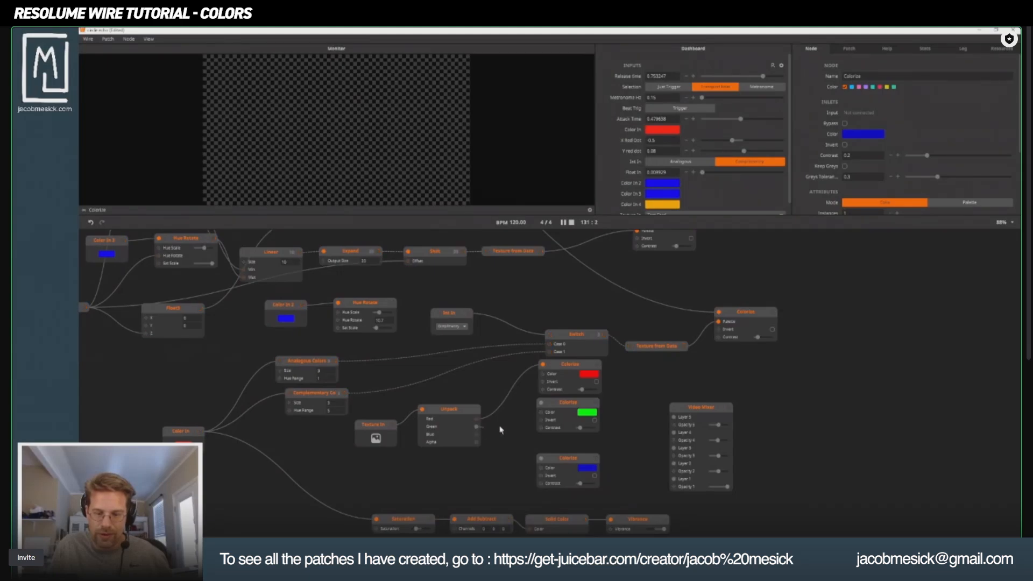
Connect Unpack's Red, Green and Blue to the matching Colorize nodes and route them into Video Mixer Layers 5, 4 and 3.
{"action": "left_click_drag", "start_coordinate": [477, 435], "coordinate": [541, 467]}
{"action": "left_click_drag", "start_coordinate": [601, 369], "coordinate": [676, 433]}
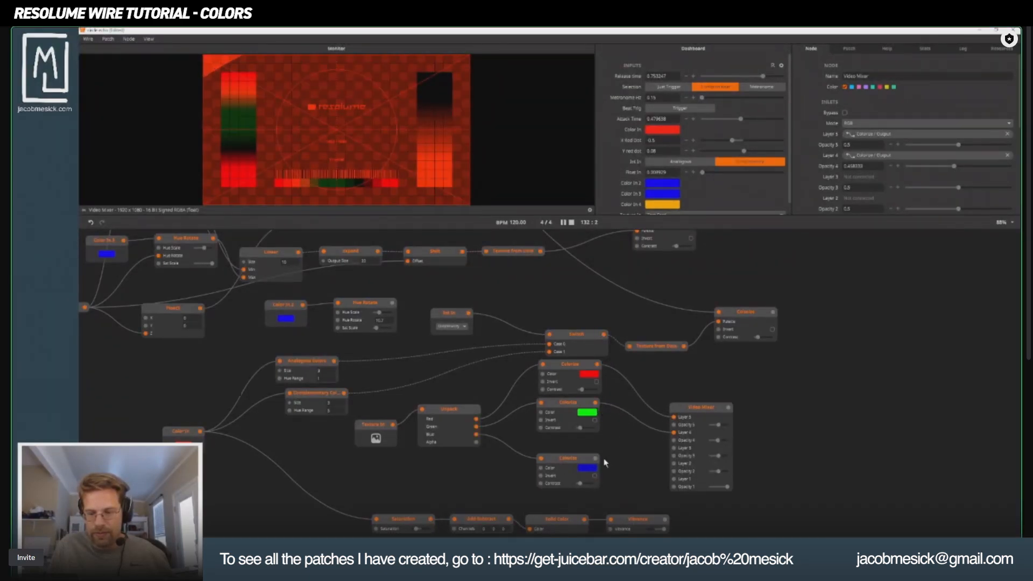
{"action": "left_click_drag", "start_coordinate": [595, 458], "coordinate": [668, 408]}
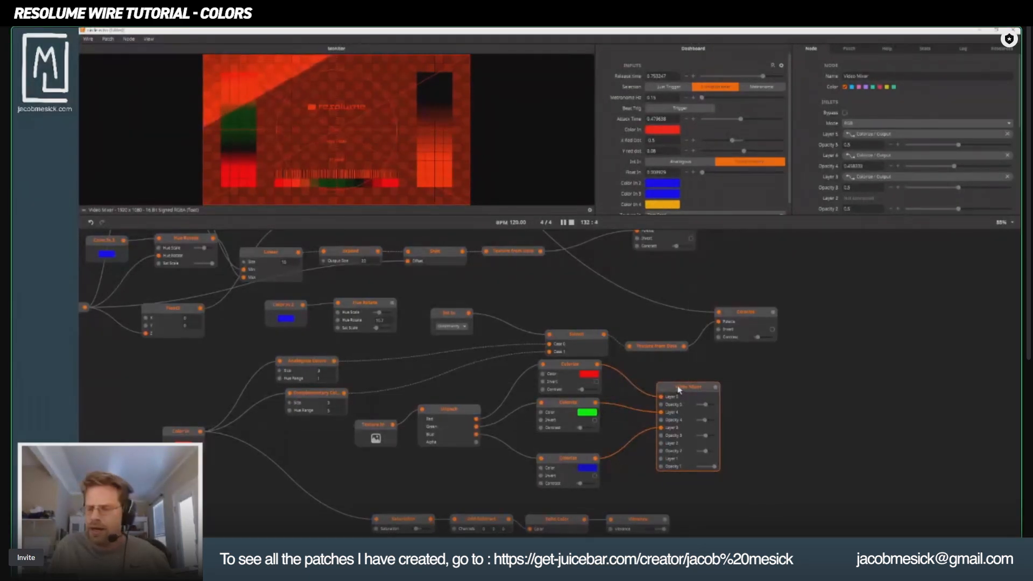
Set the Video Mixer's mode to Alpha and connect Unpack's Alpha to Layer 2, undoing the last Opacity 3 change.
{"action": "left_click", "coordinate": [864, 123]}
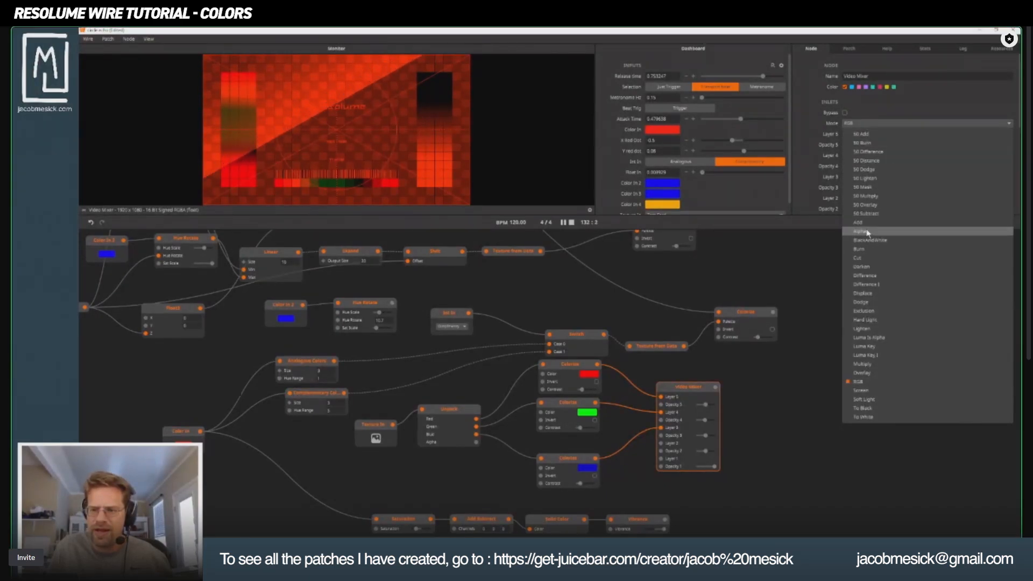
{"action": "left_click", "coordinate": [867, 231]}
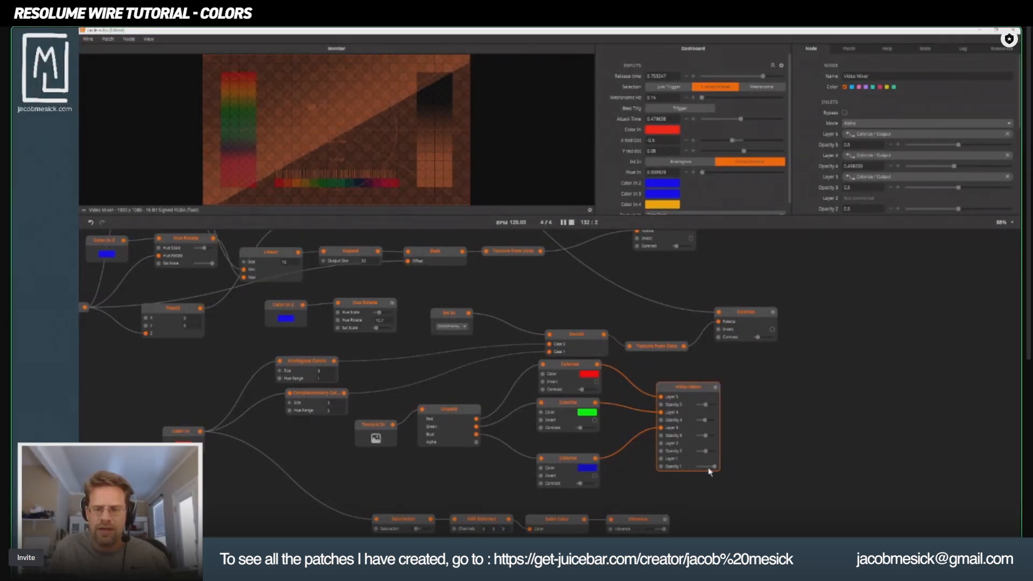
{"action": "left_click_drag", "start_coordinate": [475, 443], "coordinate": [705, 438]}
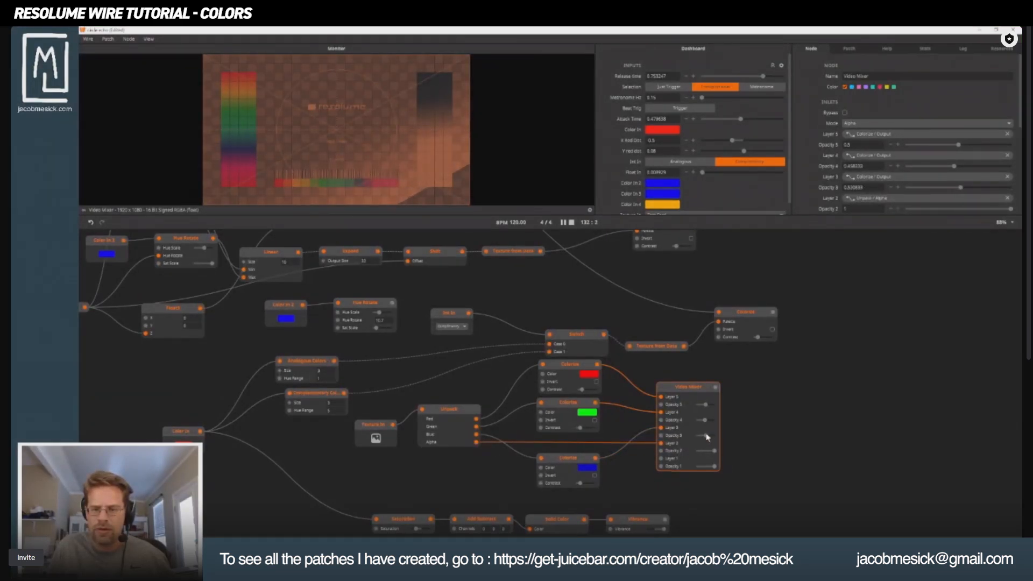
{"action": "key", "text": "ctrl+z"}
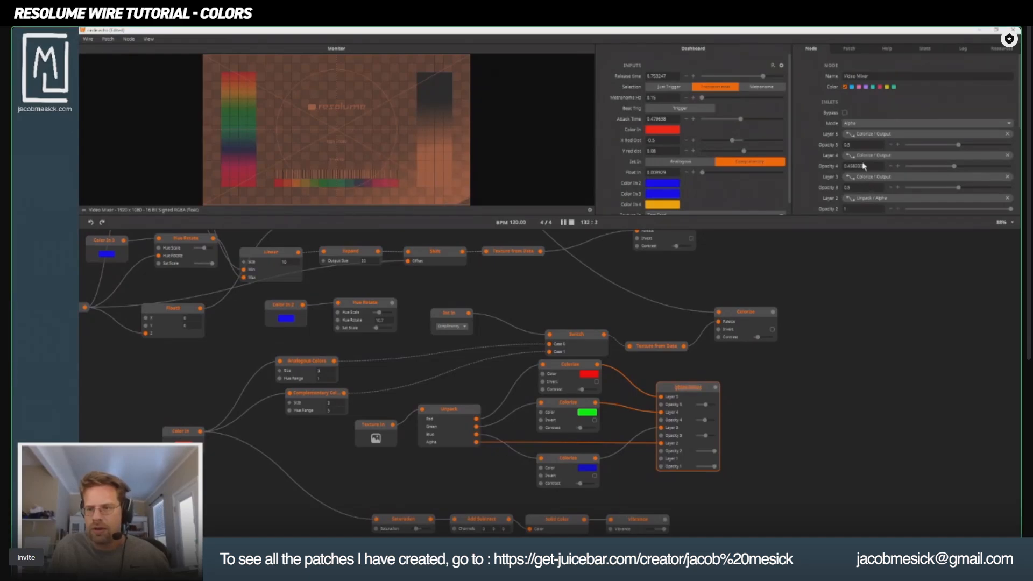
Try the BlackAndWhite blend mode on the Video Mixer.
{"action": "left_click", "coordinate": [863, 123]}
{"action": "key", "text": "Down"}
{"action": "key", "text": "Down"}
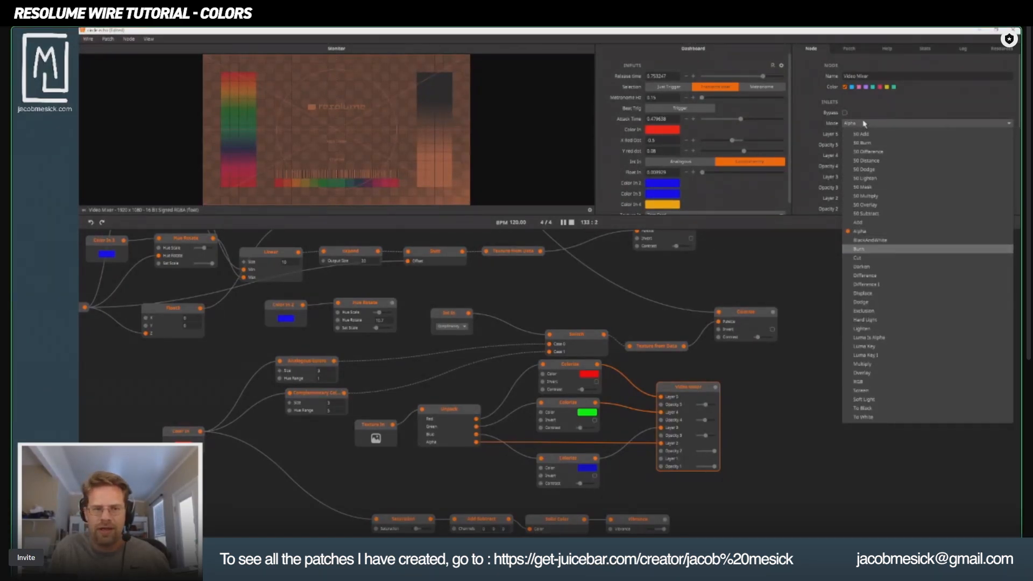
{"action": "key", "text": "Up"}
{"action": "key", "text": "Return"}
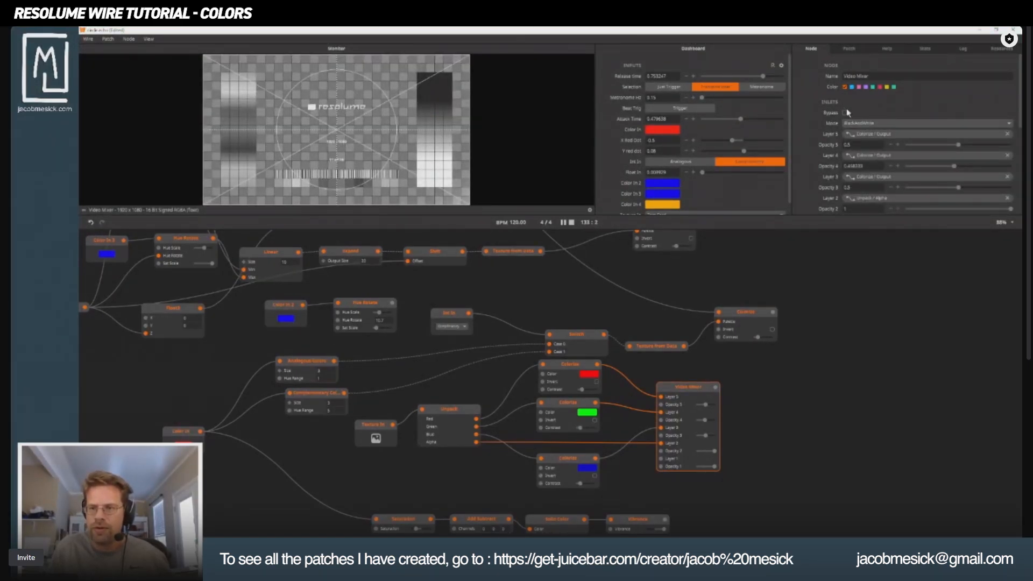
Step through the Video Mixer's remaining blend modes, comparing their output, and settle on Exclusion.
{"action": "scroll", "coordinate": [882, 124], "scroll_direction": "down", "scroll_amount": 3}
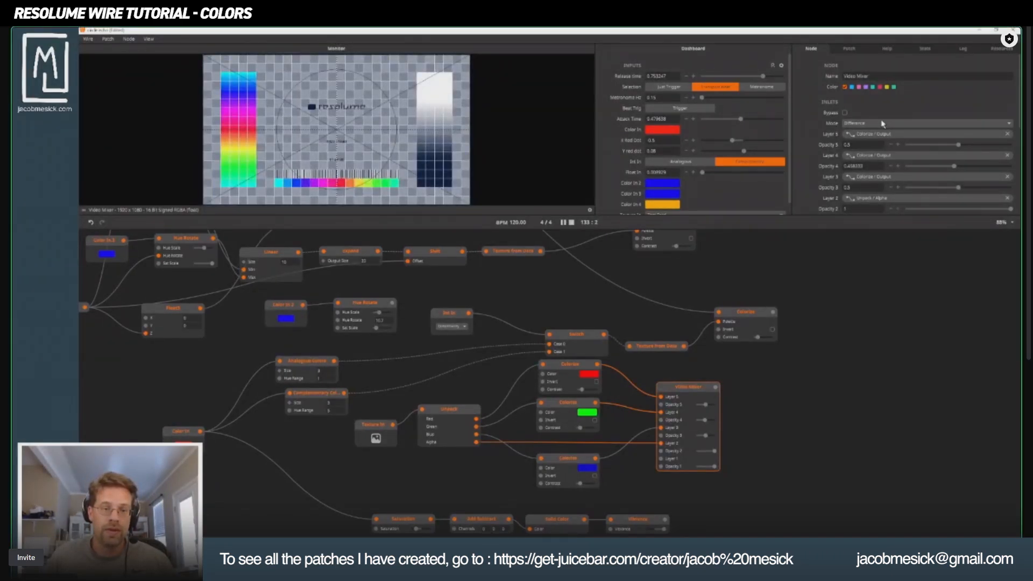
{"action": "scroll", "coordinate": [882, 124], "scroll_direction": "down", "scroll_amount": 1}
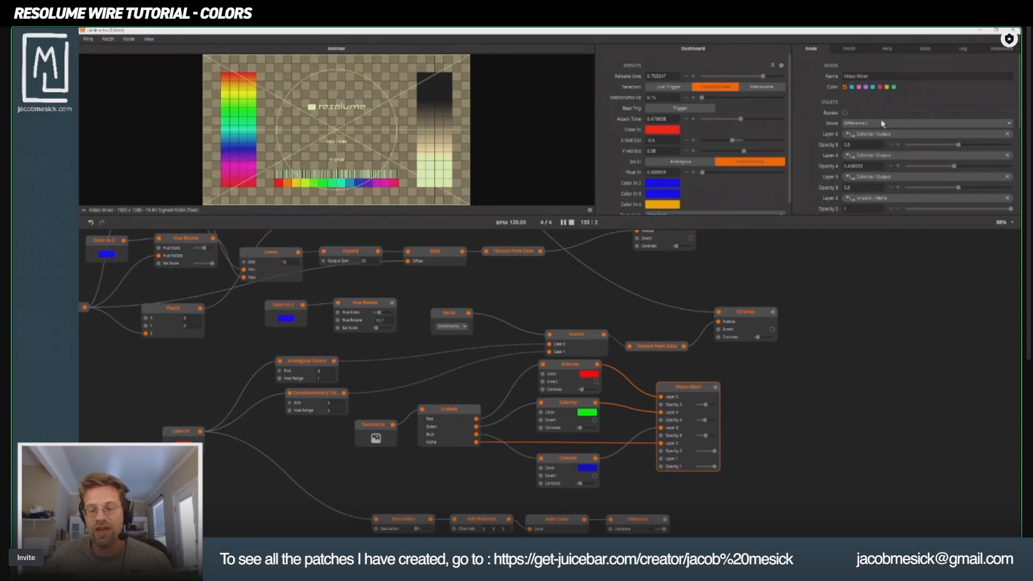
{"action": "scroll", "coordinate": [882, 123], "scroll_direction": "down", "scroll_amount": 1}
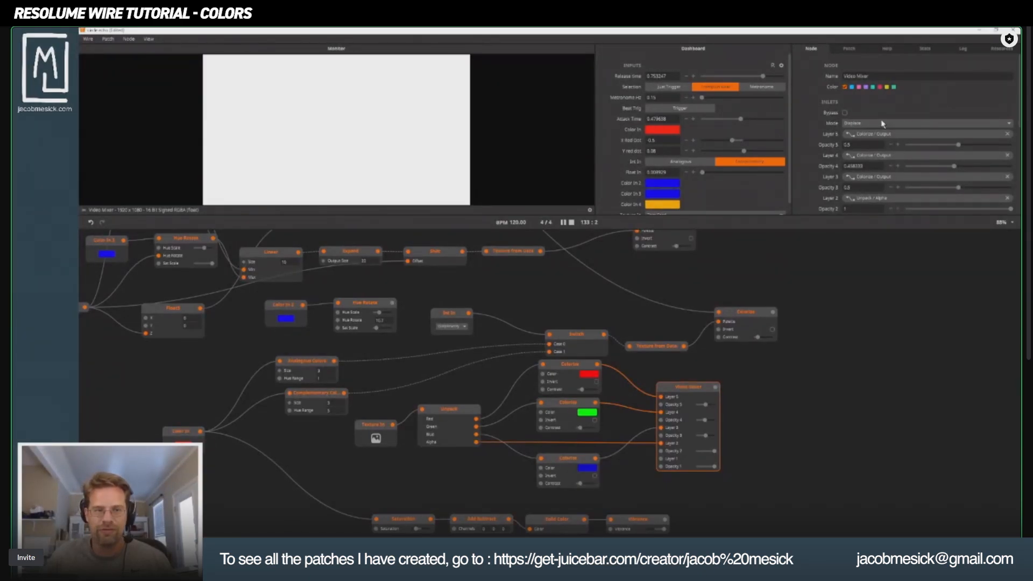
{"action": "scroll", "coordinate": [883, 124], "scroll_direction": "down", "scroll_amount": 2}
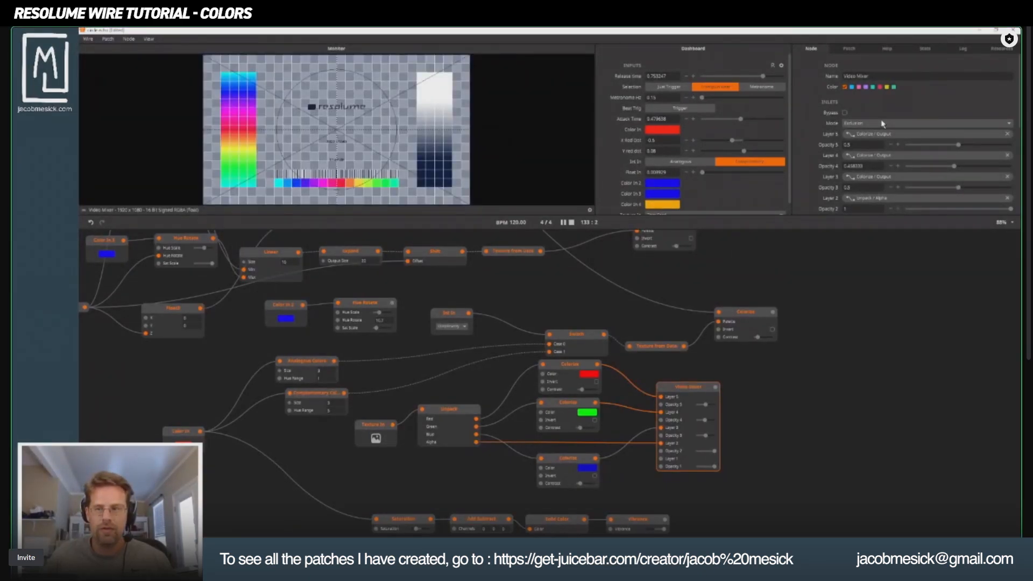
{"action": "scroll", "coordinate": [882, 123], "scroll_direction": "down", "scroll_amount": 2}
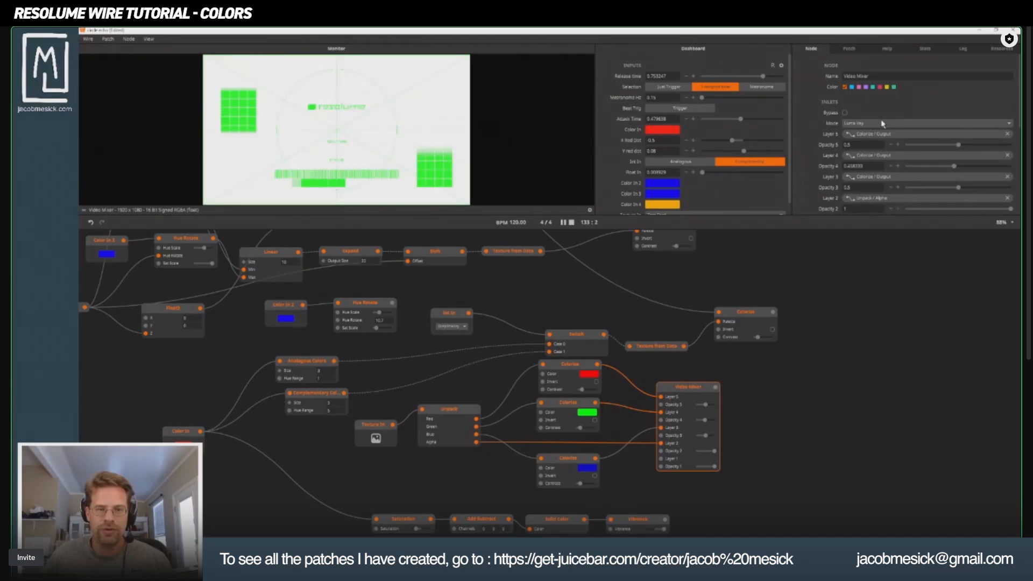
{"action": "scroll", "coordinate": [883, 124], "scroll_direction": "down", "scroll_amount": 3}
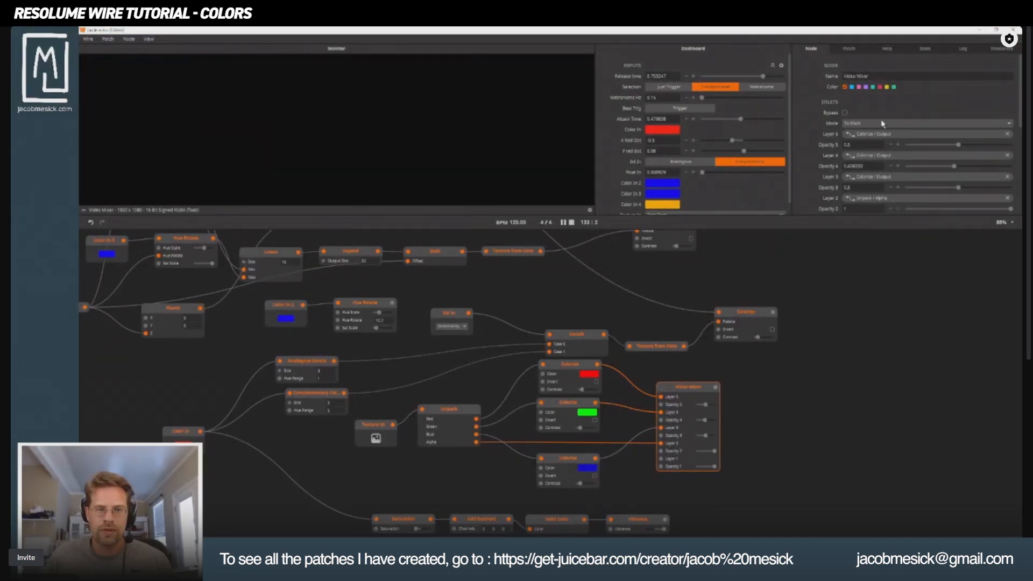
{"action": "scroll", "coordinate": [883, 123], "scroll_direction": "down", "scroll_amount": 2}
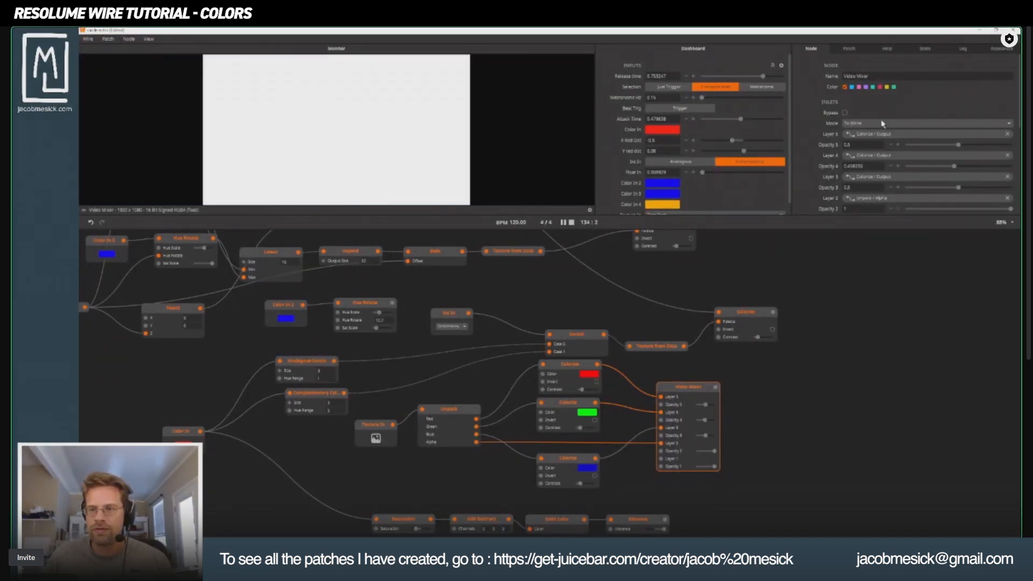
{"action": "scroll", "coordinate": [883, 123], "scroll_direction": "down", "scroll_amount": 2}
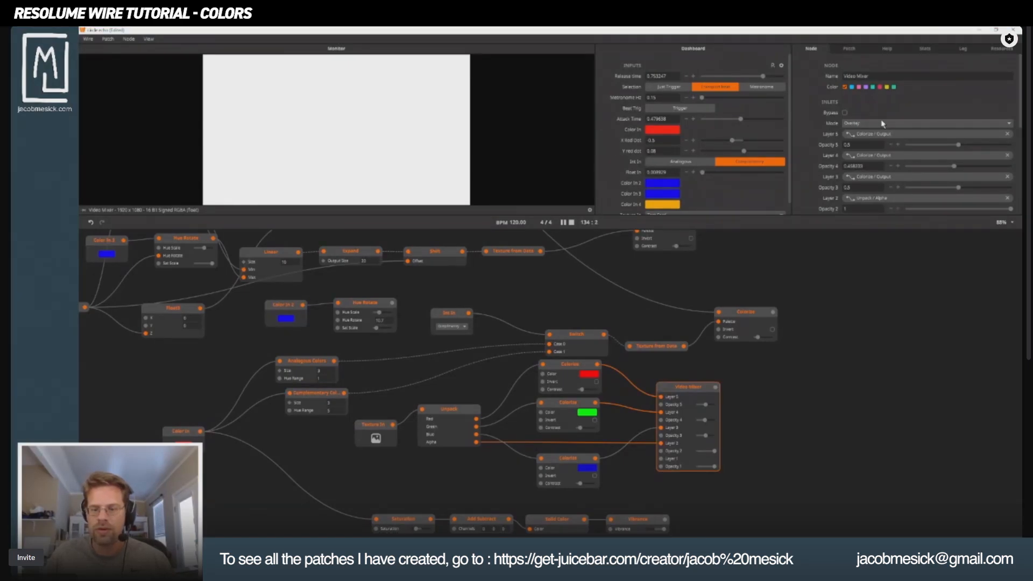
{"action": "scroll", "coordinate": [883, 124], "scroll_direction": "down", "scroll_amount": 4}
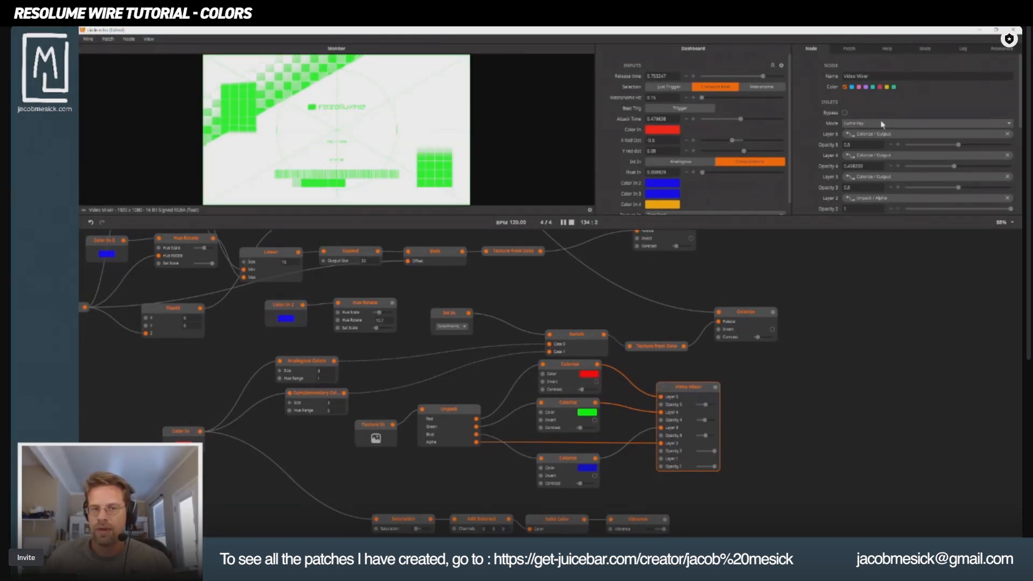
{"action": "scroll", "coordinate": [883, 124], "scroll_direction": "down", "scroll_amount": 3}
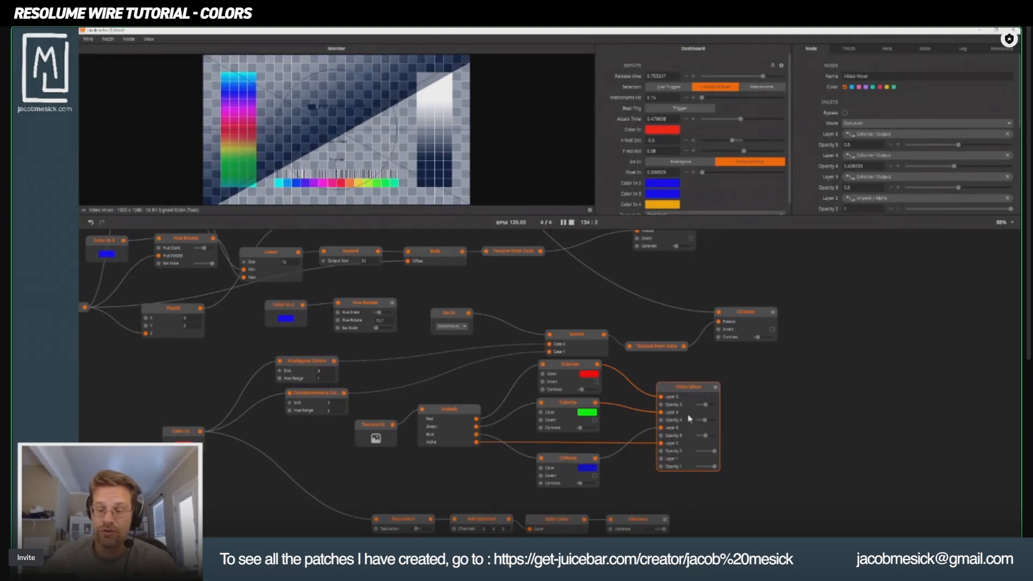
Lower the Video Mixer's Opacity 5 to about 0.4 and move the node farther from the Colorize nodes.
{"action": "left_click_drag", "start_coordinate": [706, 406], "coordinate": [773, 389]}
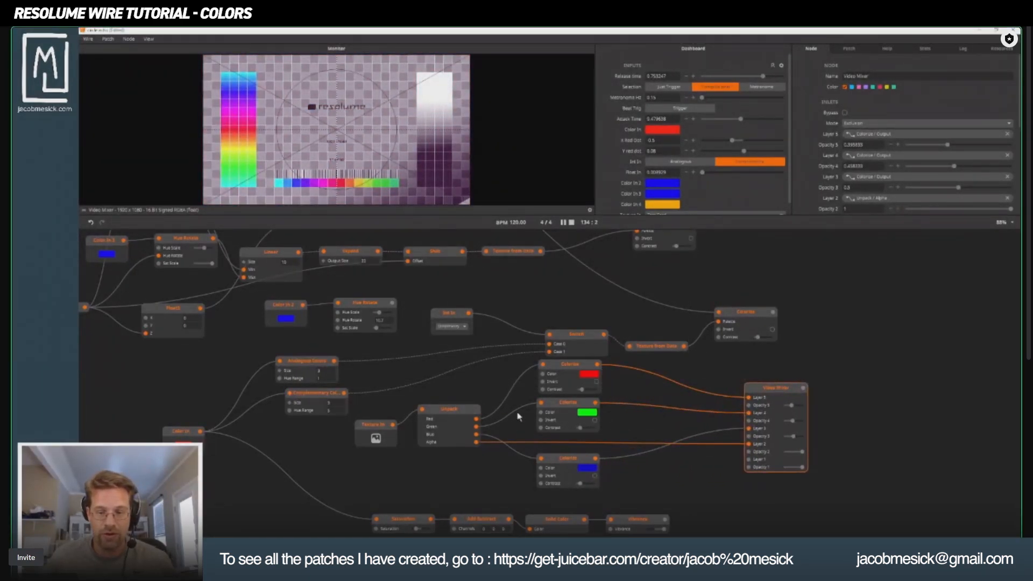
{"action": "left_click_drag", "start_coordinate": [445, 482], "coordinate": [415, 472]}
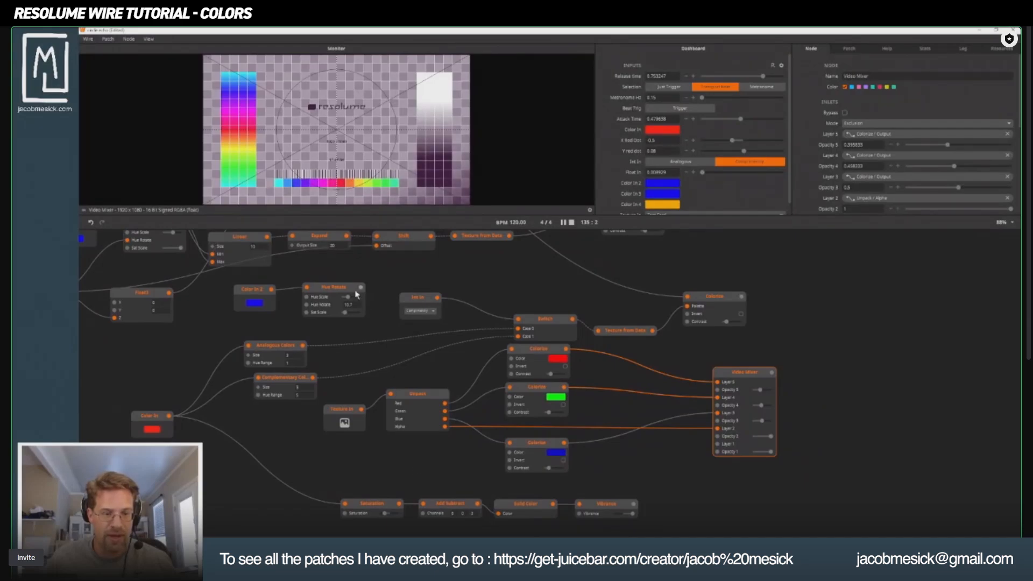
Place a copy of the Hue Rotate node after the red Colorize and connect the Colorize output to its input.
{"action": "mouse_move", "coordinate": [338, 285]}
{"action": "left_mouse_down"}
{"action": "mouse_move", "coordinate": [422, 310]}
{"action": "mouse_move", "coordinate": [640, 338]}
{"action": "mouse_move", "coordinate": [342, 252]}
{"action": "mouse_move", "coordinate": [342, 278]}
{"action": "left_mouse_up"}
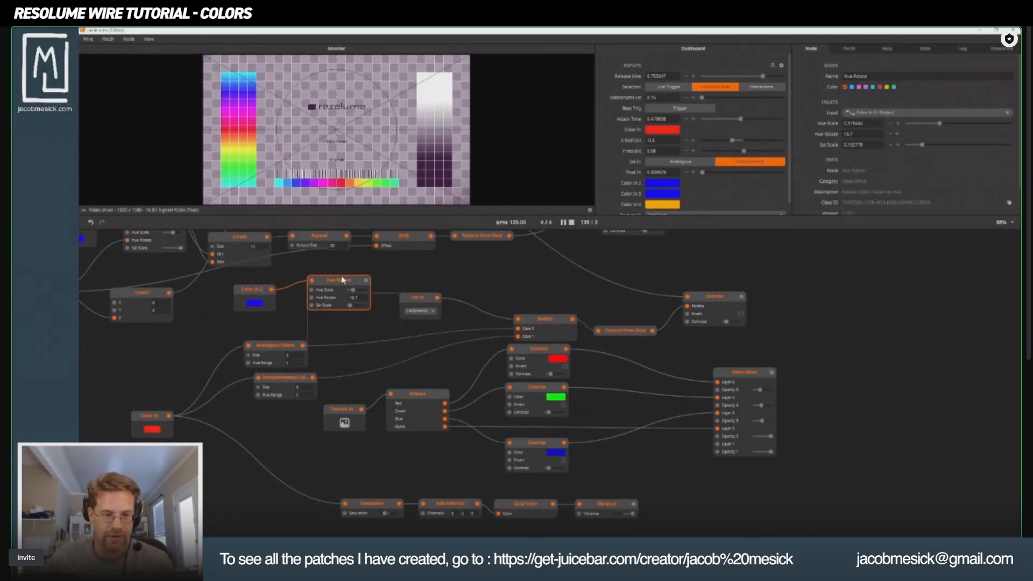
{"action": "key", "text": "ctrl+v"}
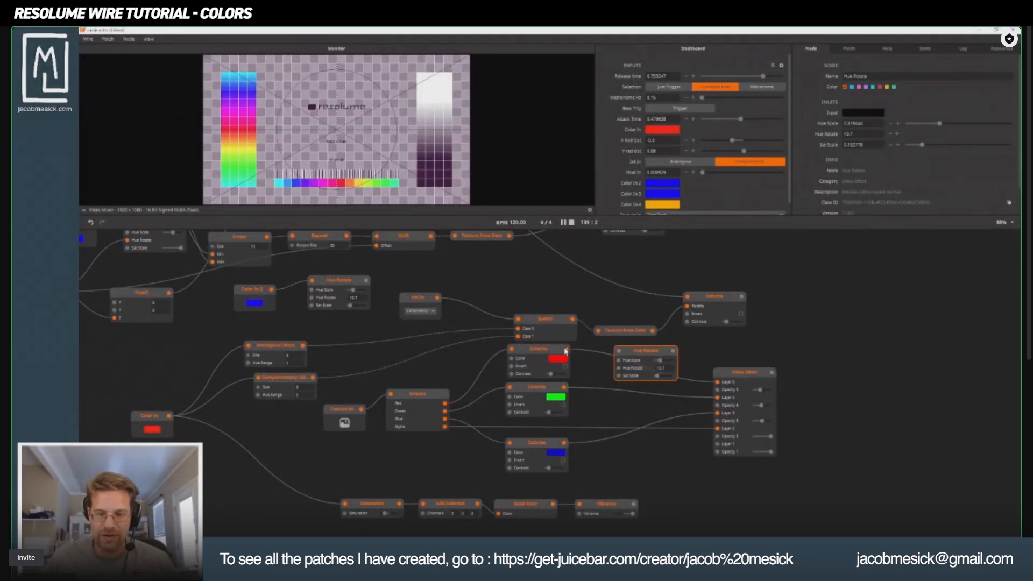
{"action": "left_click_drag", "start_coordinate": [618, 354], "coordinate": [619, 352]}
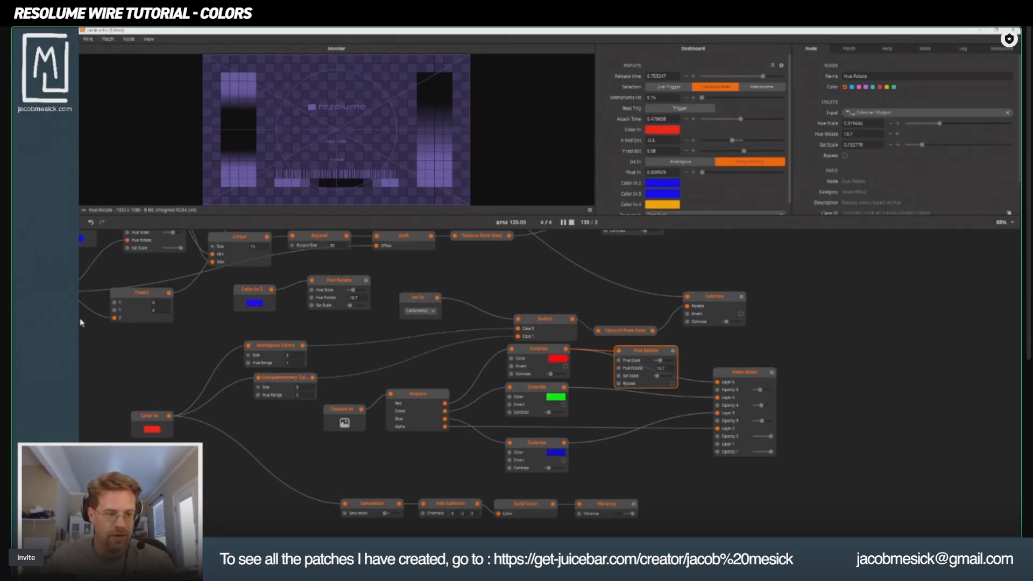
Connect the Attack Release output to the Hue Rotate inlet of the new Hue Rotate node.
{"action": "left_click_drag", "start_coordinate": [148, 343], "coordinate": [314, 386]}
{"action": "scroll", "coordinate": [314, 386], "scroll_direction": "down", "scroll_amount": 1}
{"action": "left_click_drag", "start_coordinate": [230, 349], "coordinate": [526, 400]}
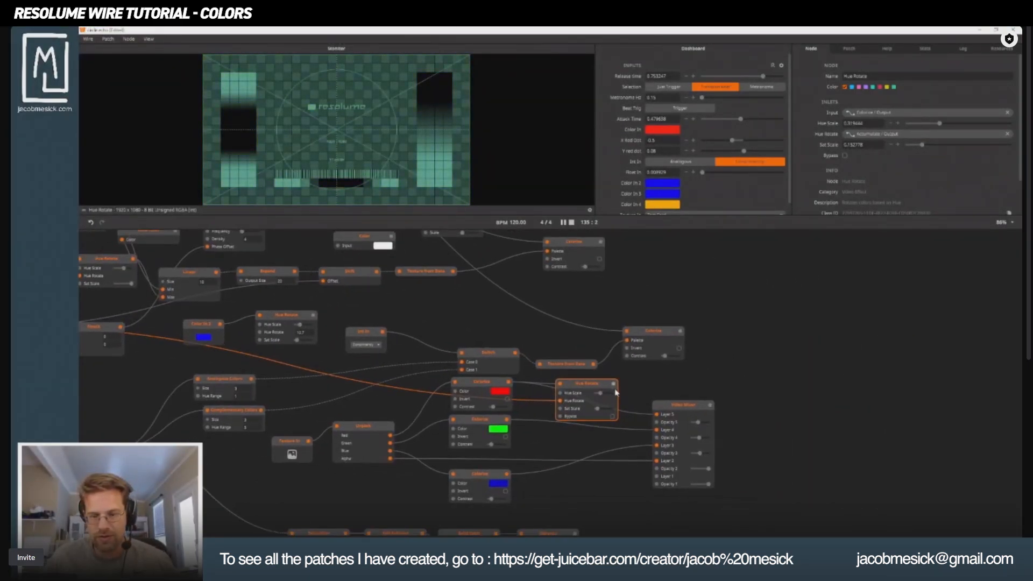
Route the new Hue Rotate output into Video Mixer Layer 5 and raise Opacity 4 to about 0.62.
{"action": "left_click", "coordinate": [663, 424]}
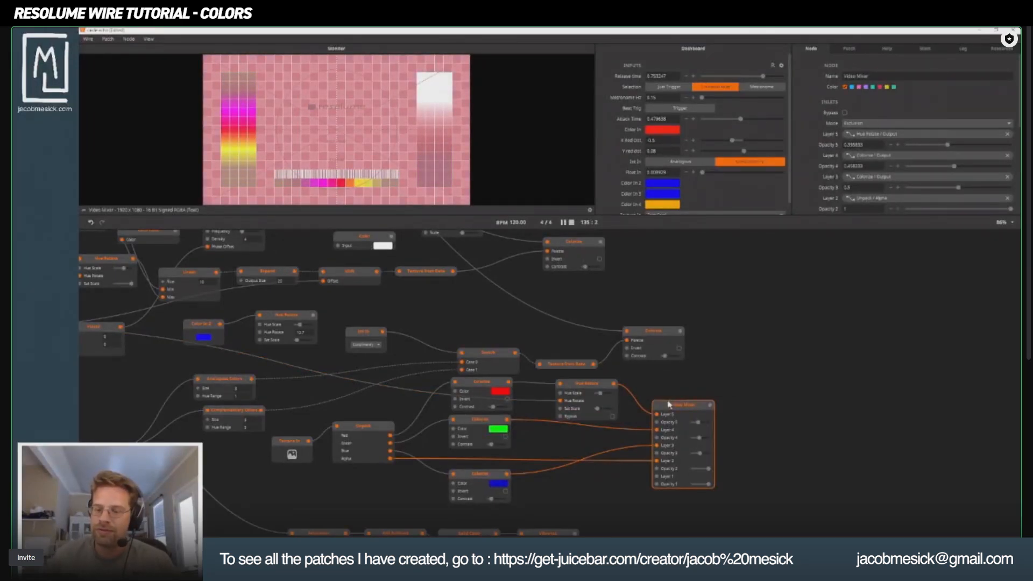
{"action": "left_click_drag", "start_coordinate": [699, 437], "coordinate": [703, 440]}
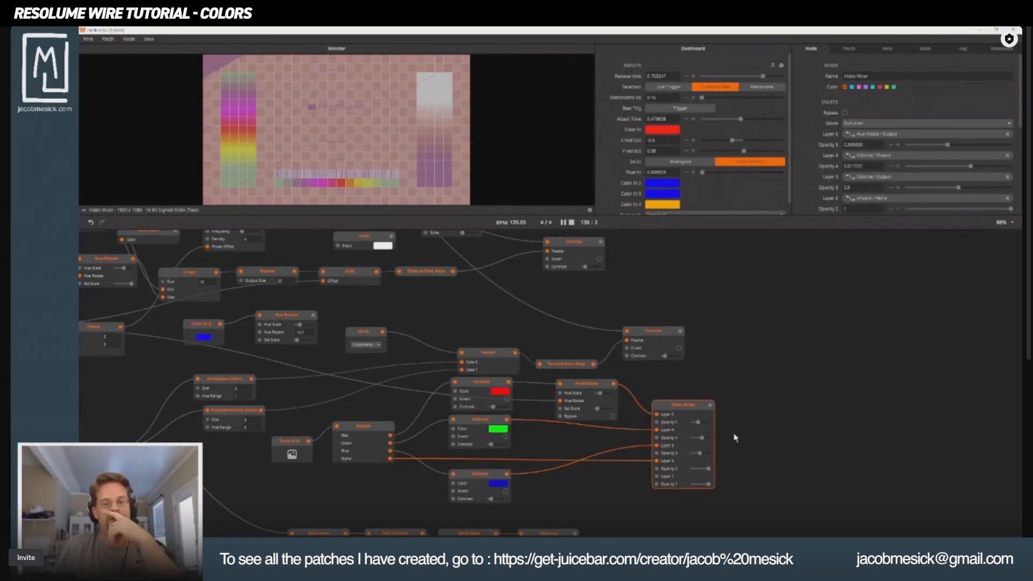
Show the Vibrance node's output in the monitor and raise the Saturation node's value to its maximum.
{"action": "left_click_drag", "start_coordinate": [810, 383], "coordinate": [909, 254]}
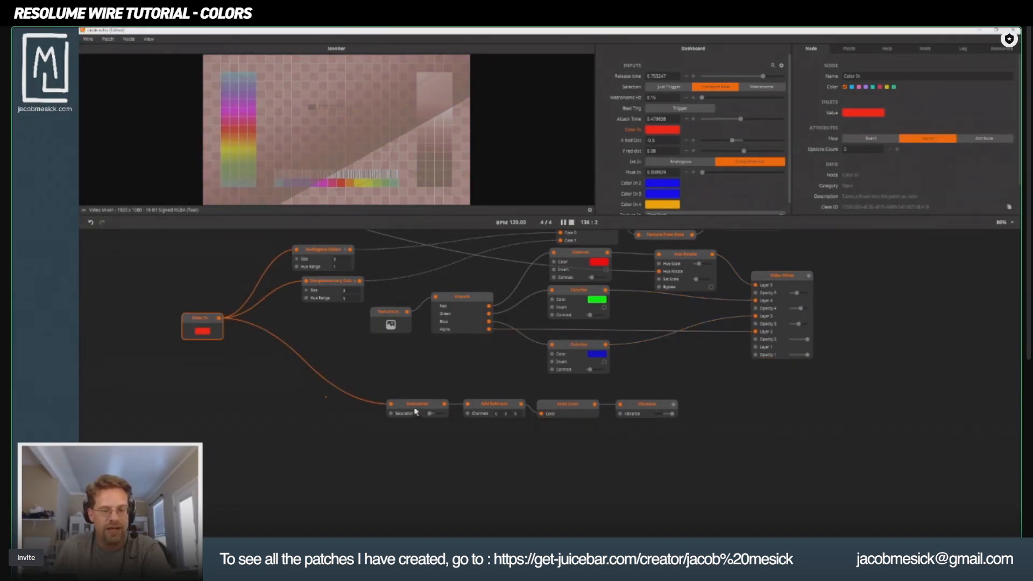
{"action": "left_click", "coordinate": [407, 404]}
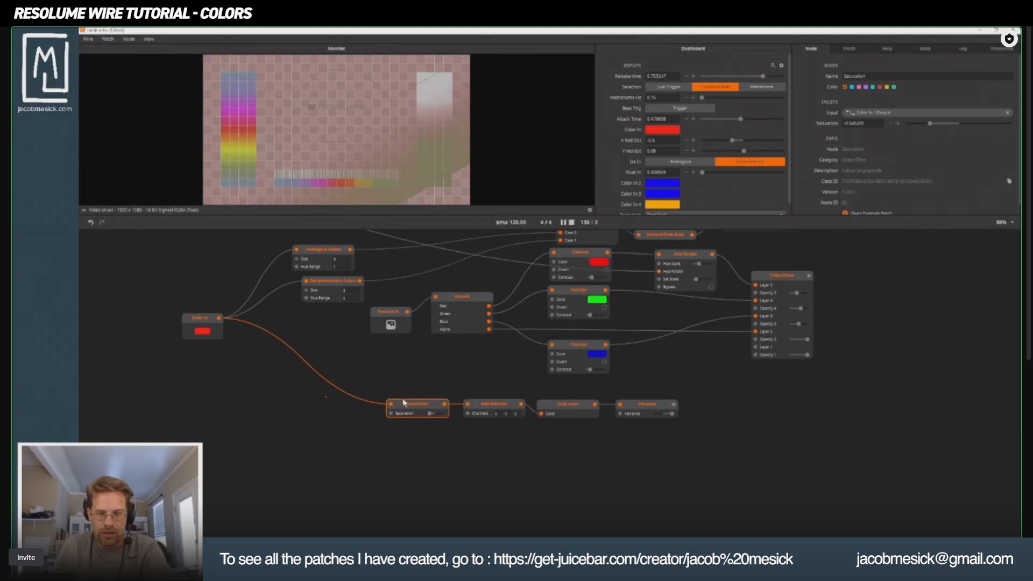
{"action": "left_click", "coordinate": [648, 408]}
{"action": "left_click_drag", "start_coordinate": [648, 408], "coordinate": [653, 405]}
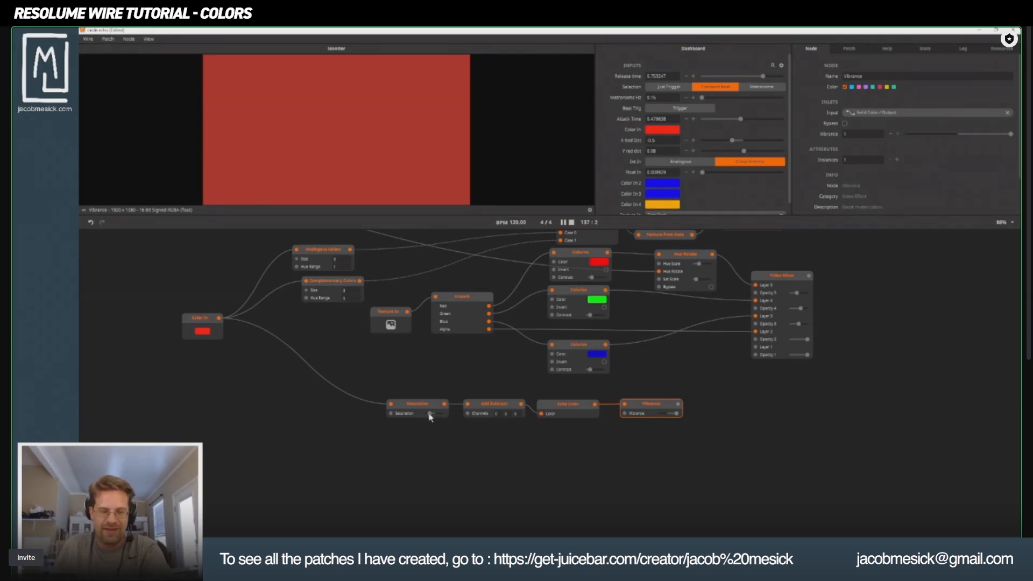
{"action": "mouse_move", "coordinate": [435, 415]}
{"action": "left_mouse_down"}
{"action": "mouse_move", "coordinate": [426, 415]}
{"action": "mouse_move", "coordinate": [436, 416]}
{"action": "left_mouse_up"}
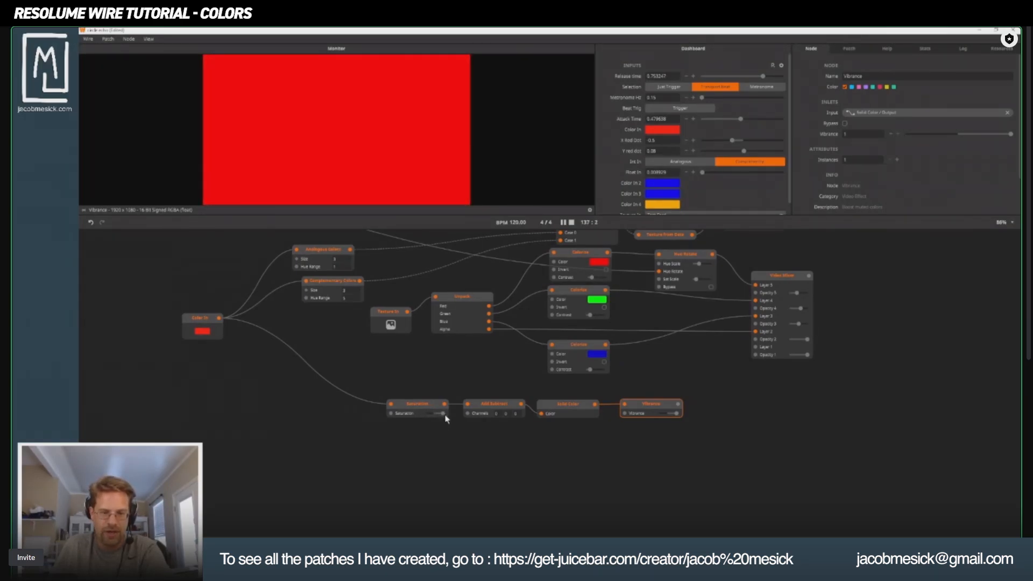
{"action": "double_click", "coordinate": [445, 415]}
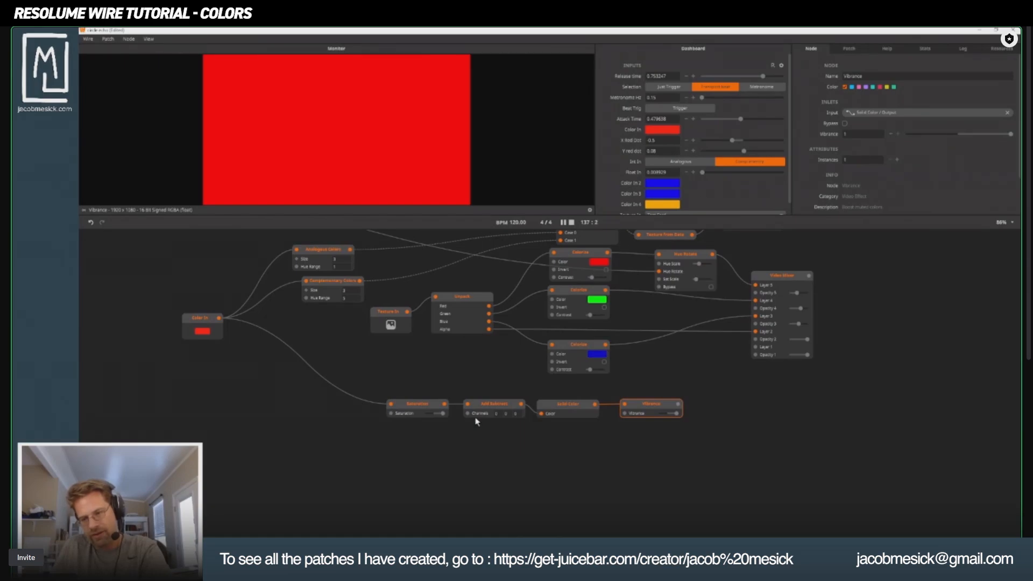
Sweep the Saturation node's value down and back toward the upper range, and delete the node from the color chain.
{"action": "left_click_drag", "start_coordinate": [442, 413], "coordinate": [316, 417]}
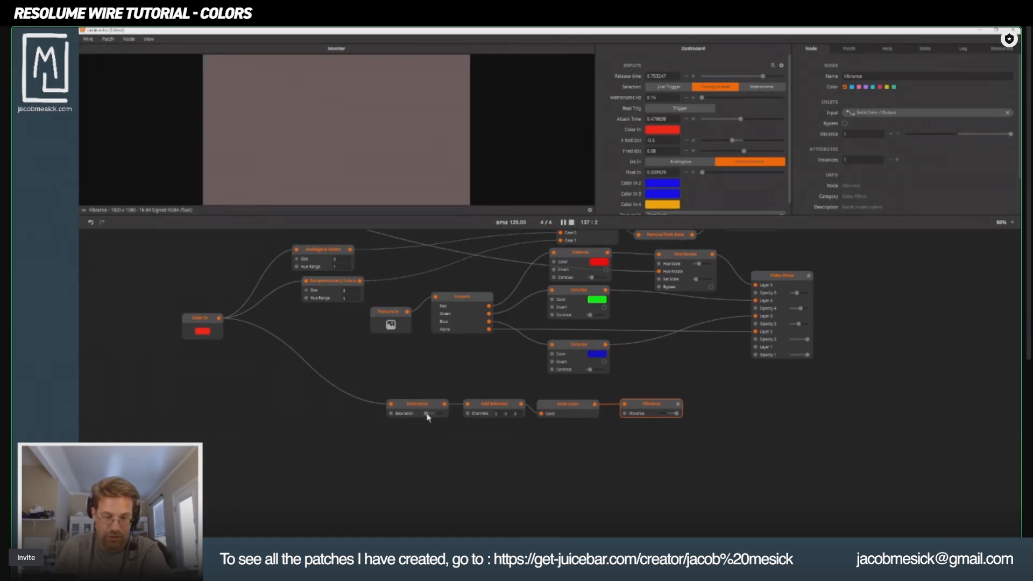
{"action": "left_click_drag", "start_coordinate": [427, 415], "coordinate": [436, 417]}
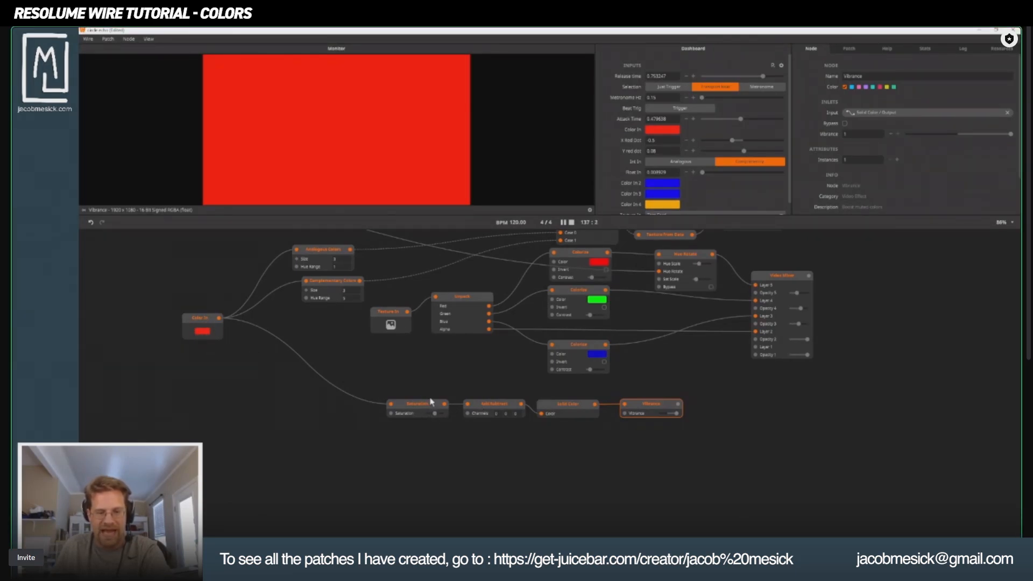
{"action": "left_click_drag", "start_coordinate": [424, 407], "coordinate": [423, 433]}
{"action": "key", "text": "Delete"}
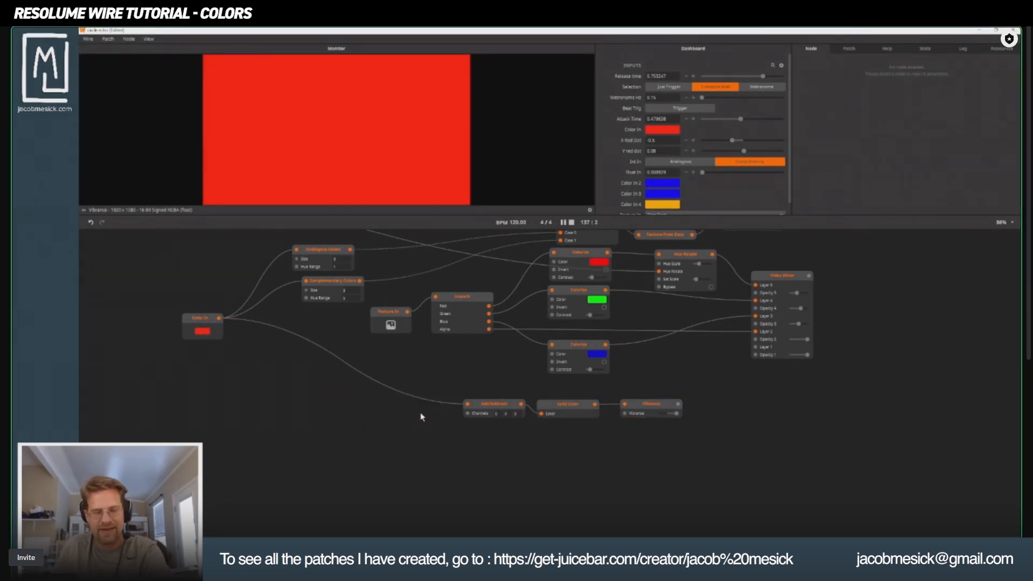
Move the Add Subtract node closer to Color In and set its channels to 10, -30 and 100.
{"action": "left_click_drag", "start_coordinate": [477, 405], "coordinate": [369, 405]}
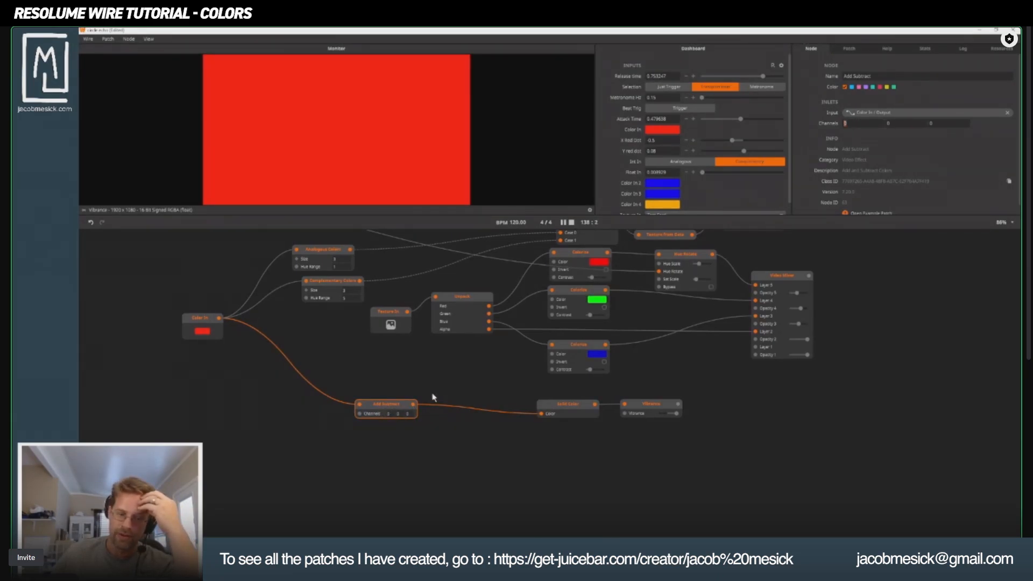
{"action": "scroll", "coordinate": [407, 470], "scroll_direction": "up", "scroll_amount": 5}
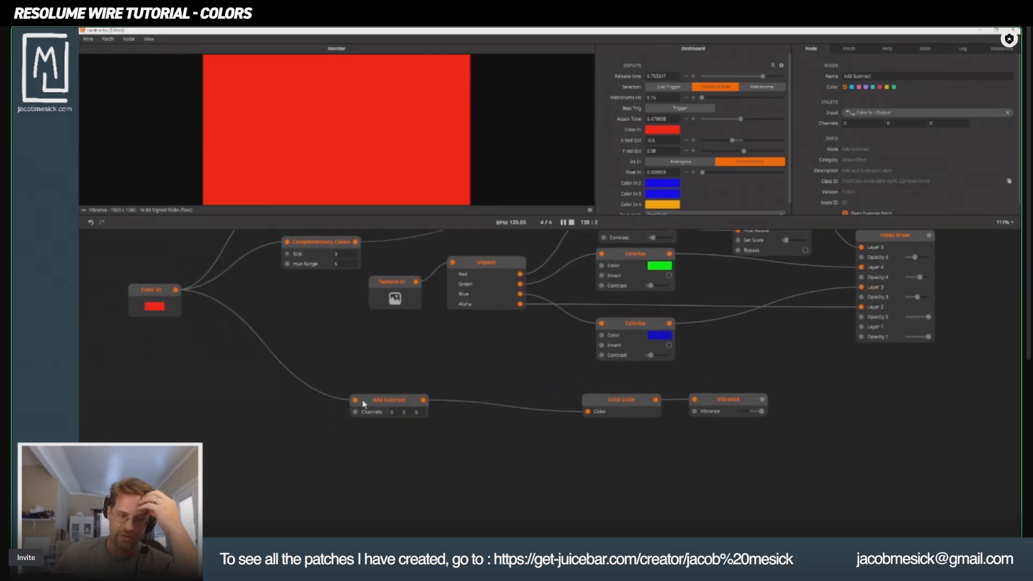
{"action": "scroll", "coordinate": [403, 450], "scroll_direction": "up", "scroll_amount": 2}
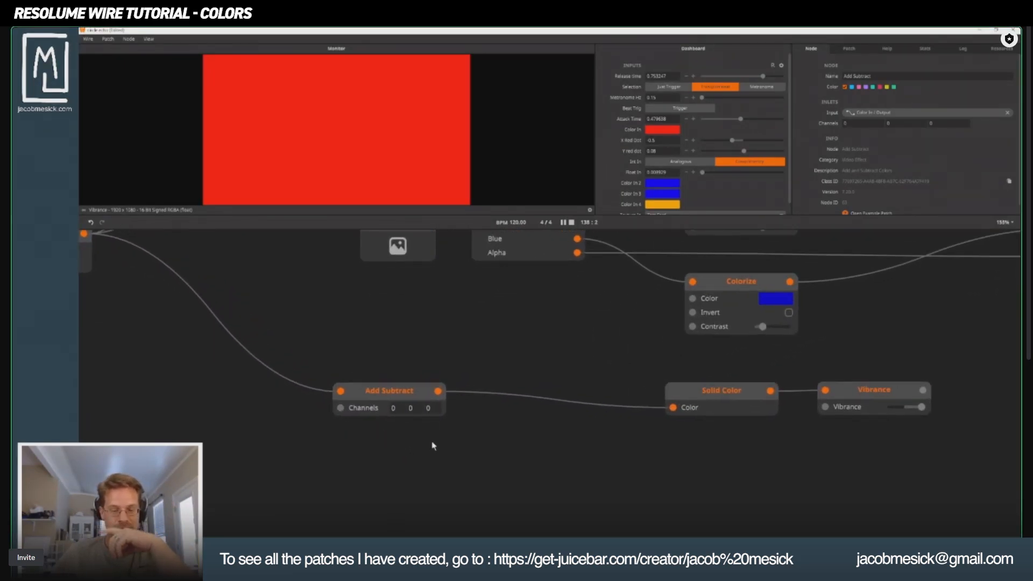
{"action": "left_click", "coordinate": [394, 409]}
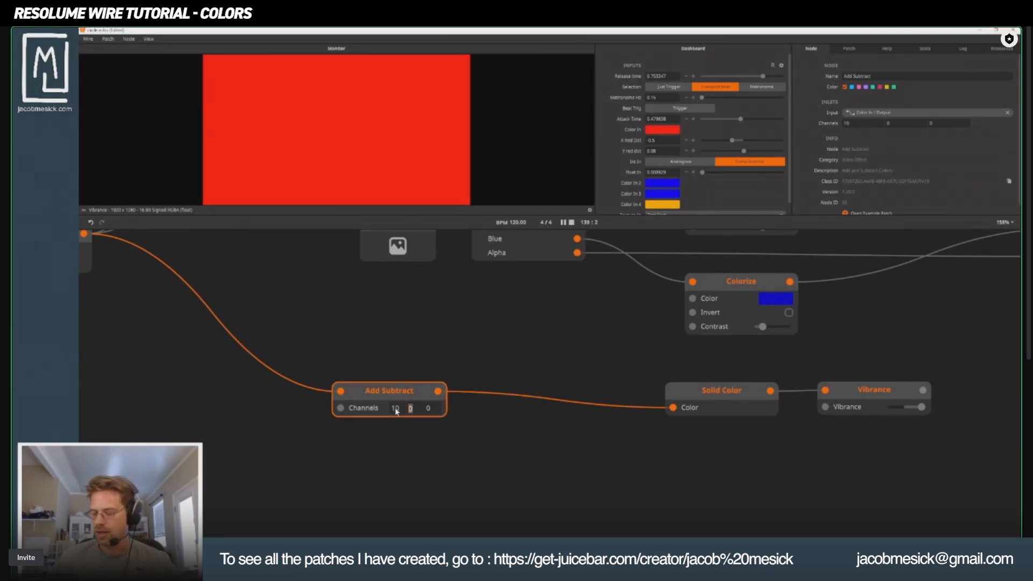
{"action": "type", "text": "-30"}
{"action": "key", "text": "Tab"}
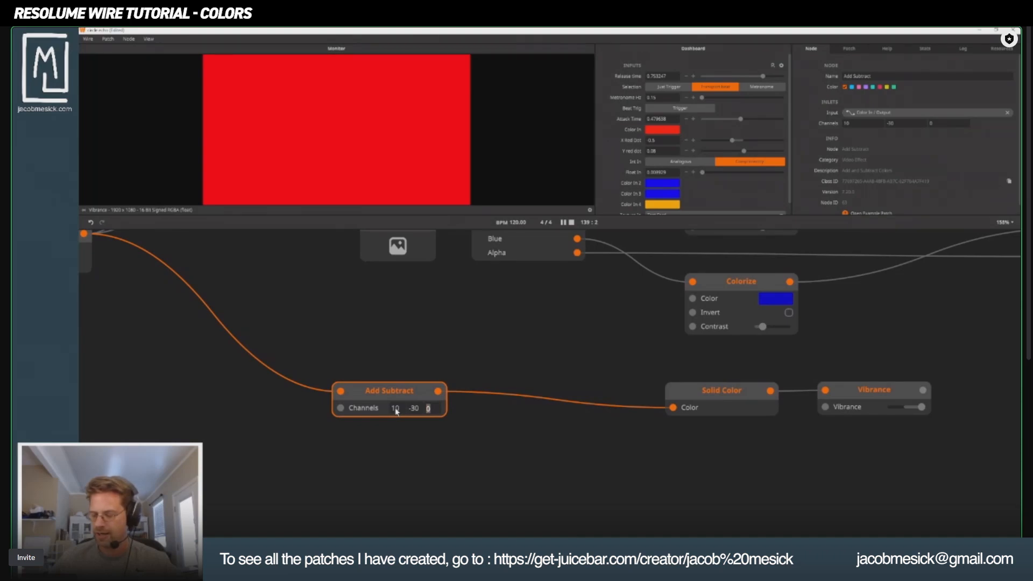
{"action": "type", "text": "100"}
{"action": "key", "text": "Return"}
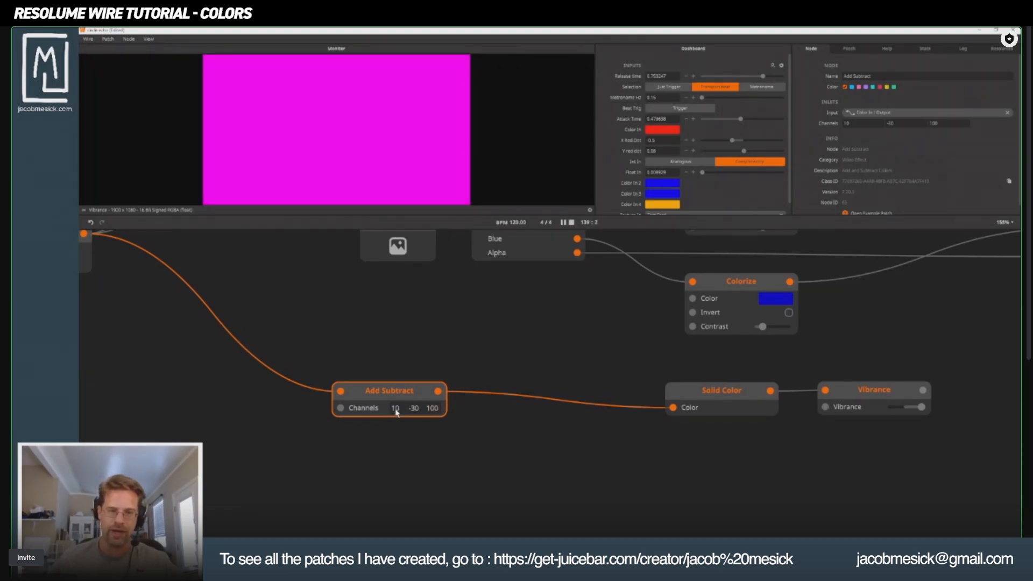
{"action": "left_click", "coordinate": [564, 453]}
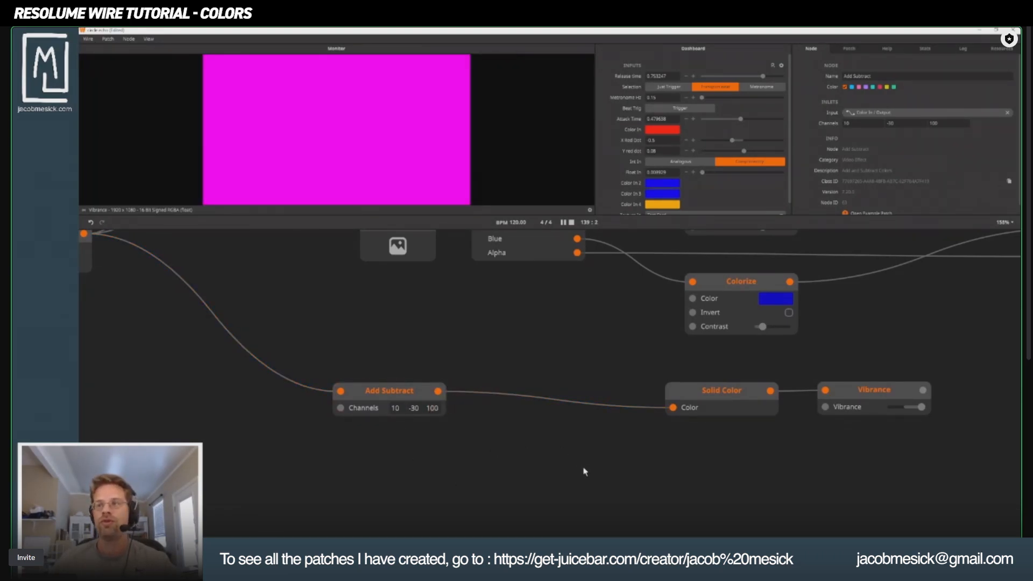
Reposition the Add Subtract node below the Complementary Colors node, between Color In and Solid Color.
{"action": "left_click_drag", "start_coordinate": [302, 429], "coordinate": [507, 494]}
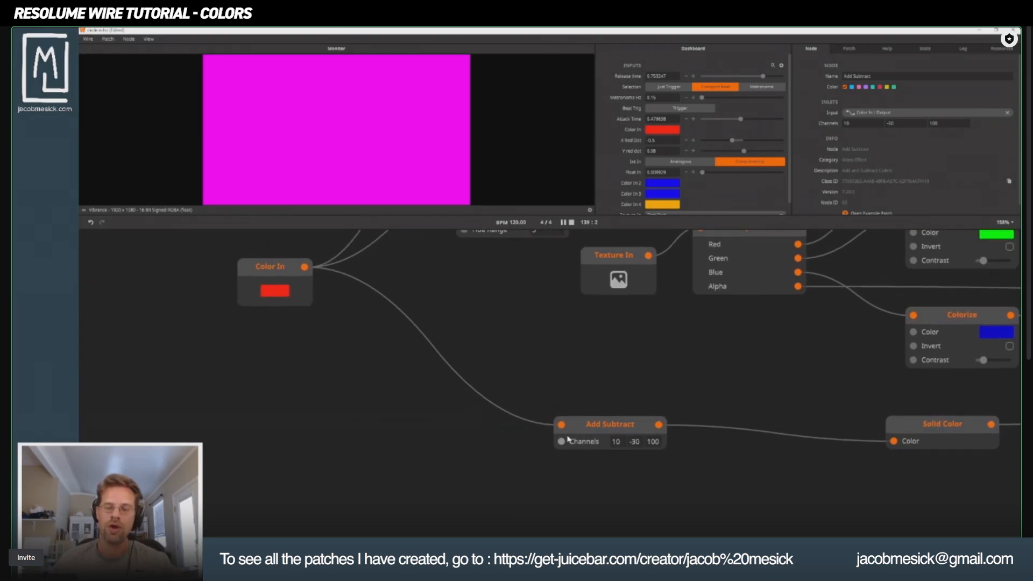
{"action": "left_click_drag", "start_coordinate": [603, 423], "coordinate": [710, 429]}
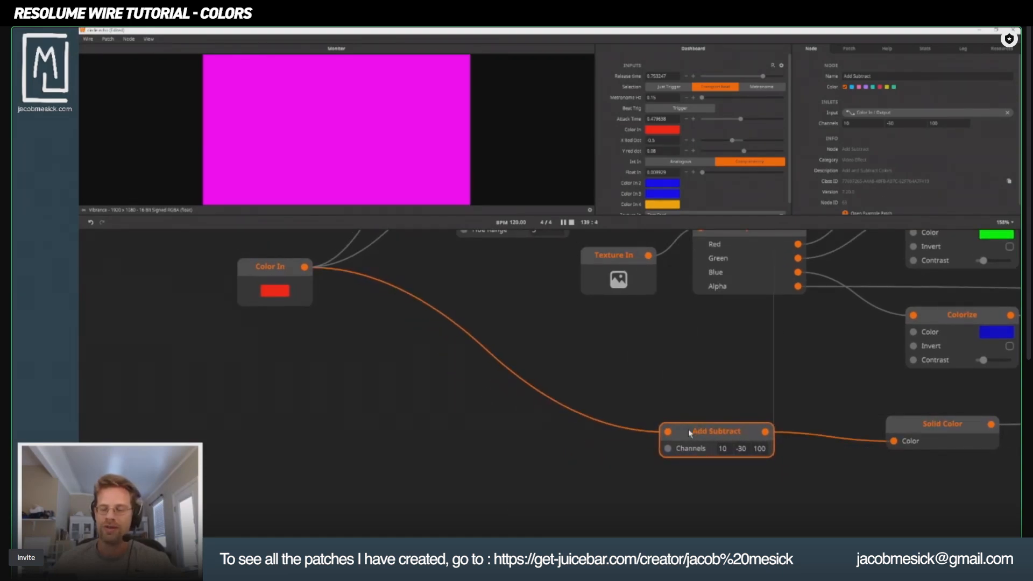
{"action": "left_click", "coordinate": [259, 264]}
{"action": "left_click_drag", "start_coordinate": [586, 348], "coordinate": [166, 334]}
{"action": "left_click_drag", "start_coordinate": [284, 362], "coordinate": [560, 429]}
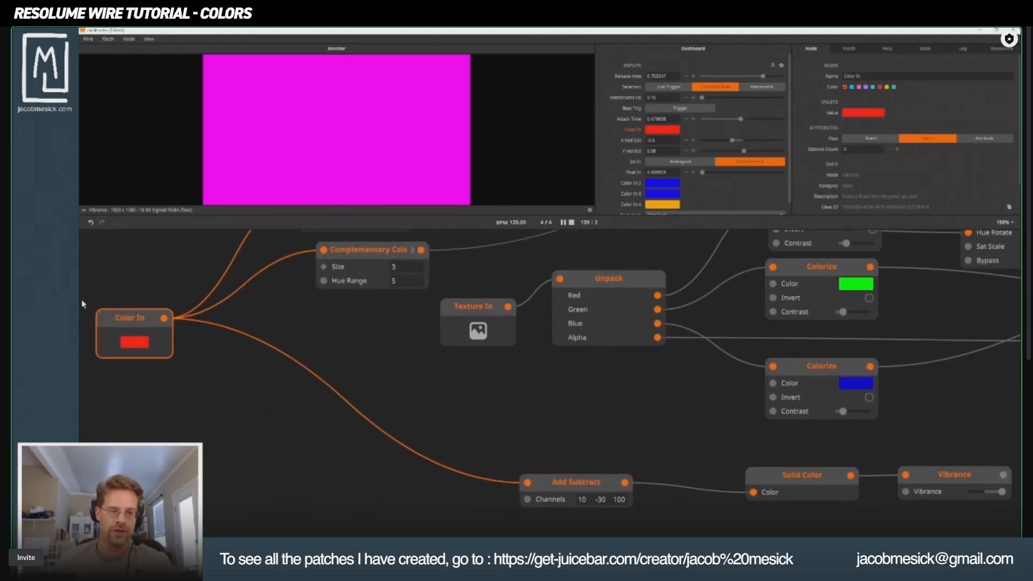
{"action": "left_click_drag", "start_coordinate": [557, 484], "coordinate": [429, 441]}
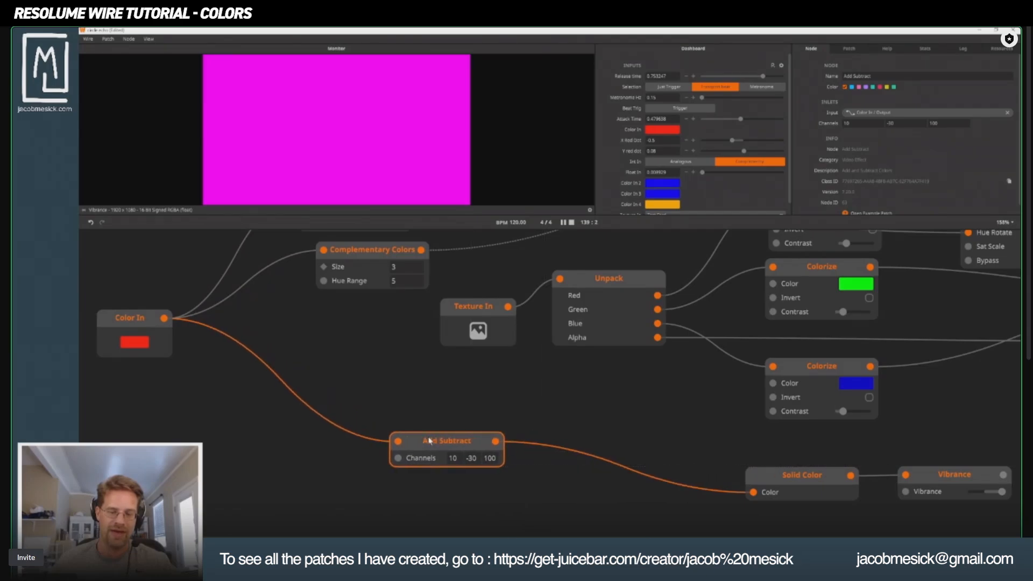
Try to remove the Solid Color node and bring the Vibrance node next to Add Subtract.
{"action": "scroll", "coordinate": [512, 481], "scroll_direction": "right", "scroll_amount": 6}
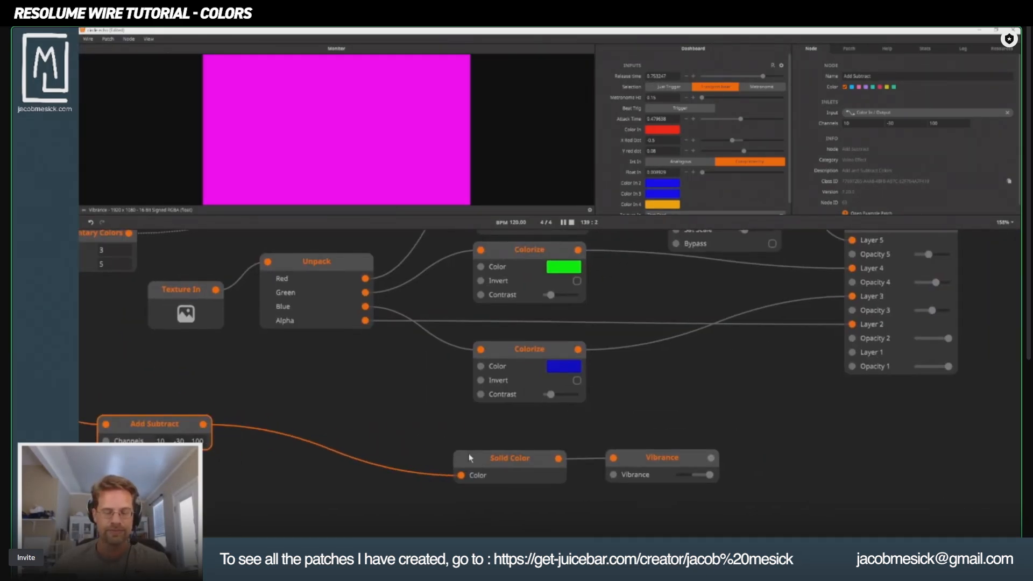
{"action": "left_click", "coordinate": [467, 458]}
{"action": "left_click_drag", "start_coordinate": [467, 459], "coordinate": [257, 434]}
{"action": "left_click", "coordinate": [226, 360]}
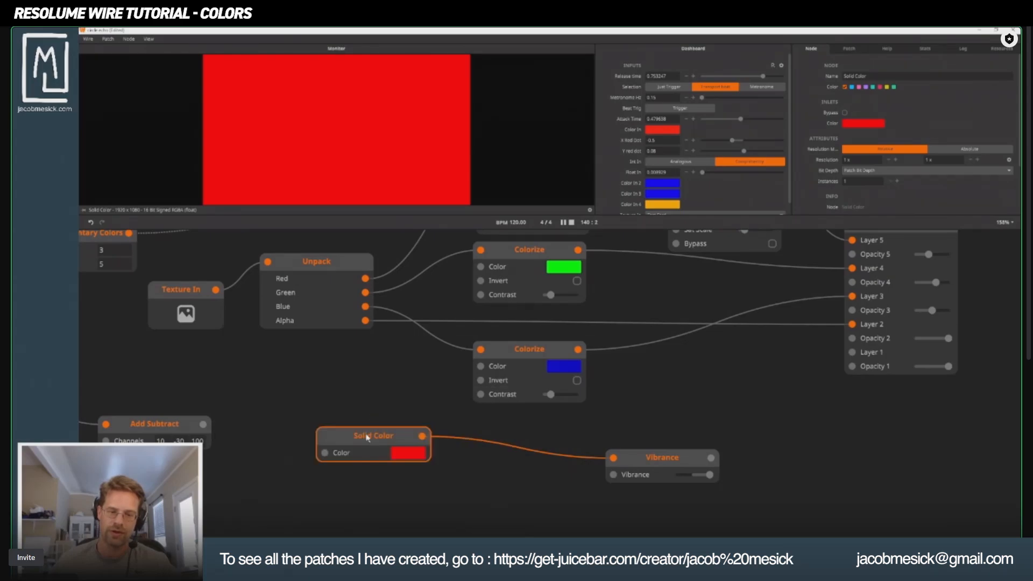
{"action": "left_click_drag", "start_coordinate": [369, 437], "coordinate": [335, 450]}
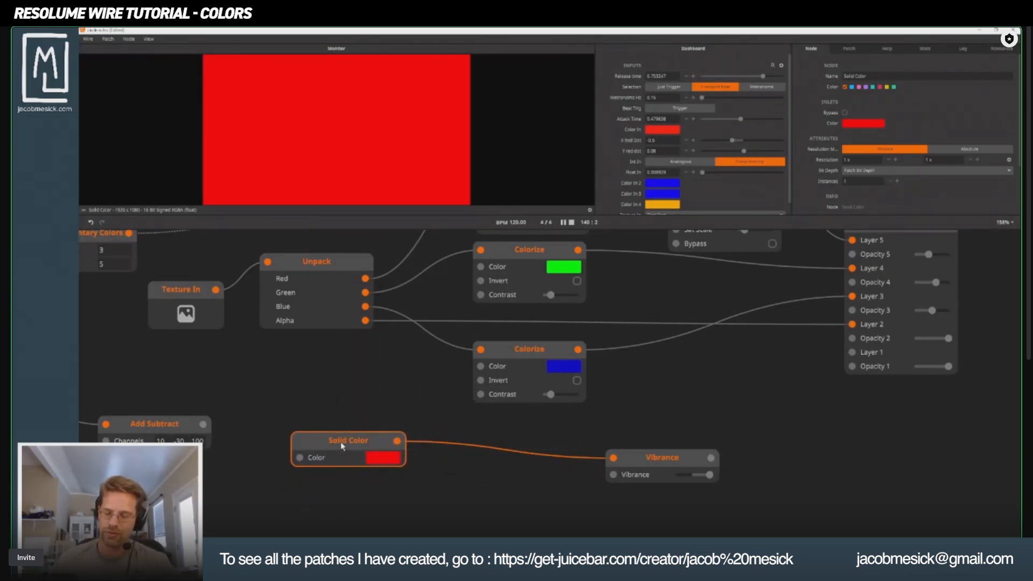
{"action": "key", "text": "Delete"}
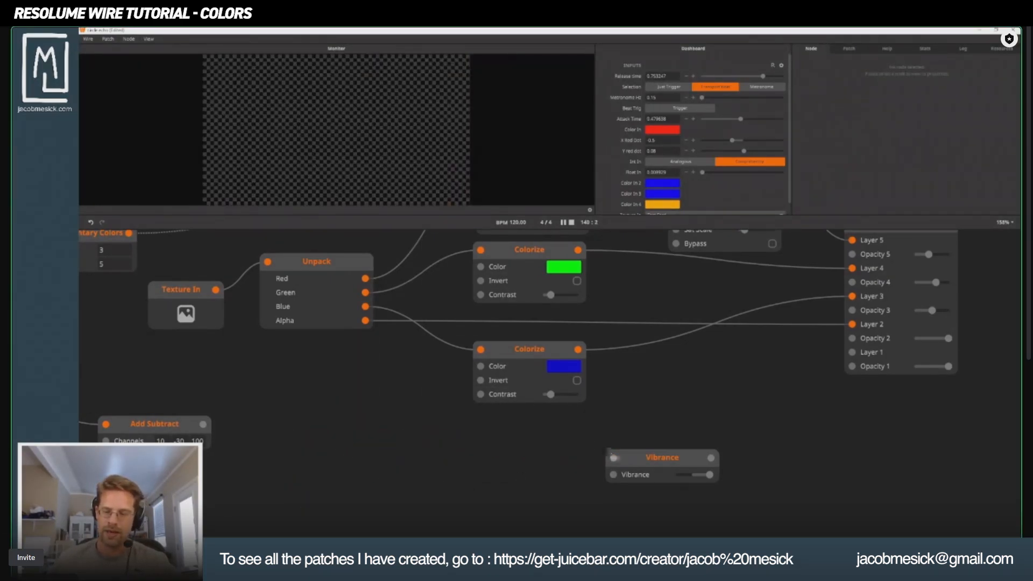
{"action": "left_click_drag", "start_coordinate": [645, 462], "coordinate": [267, 440]}
{"action": "left_click_drag", "start_coordinate": [222, 389], "coordinate": [460, 478]}
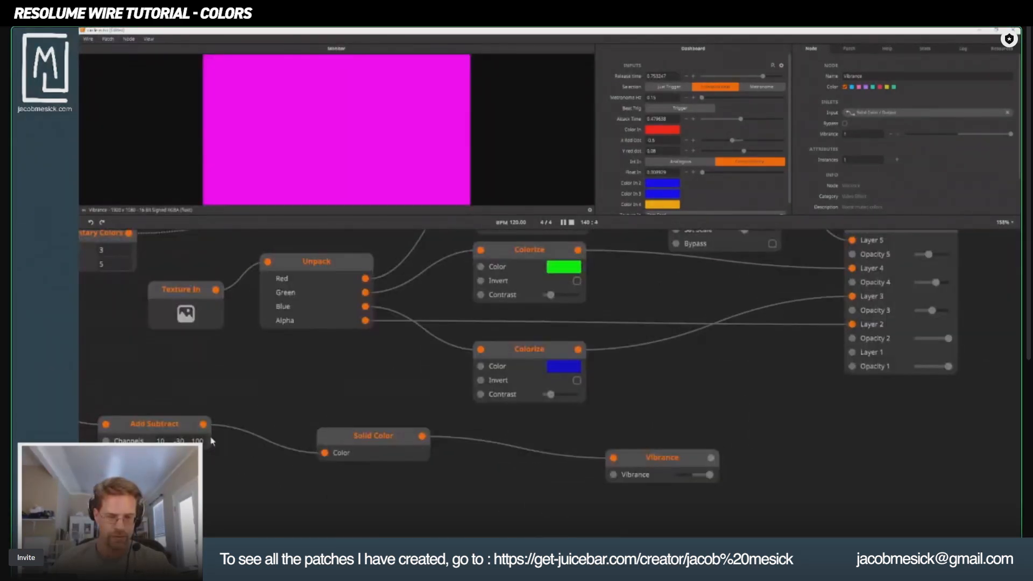
{"action": "left_click_drag", "start_coordinate": [144, 422], "coordinate": [336, 446]}
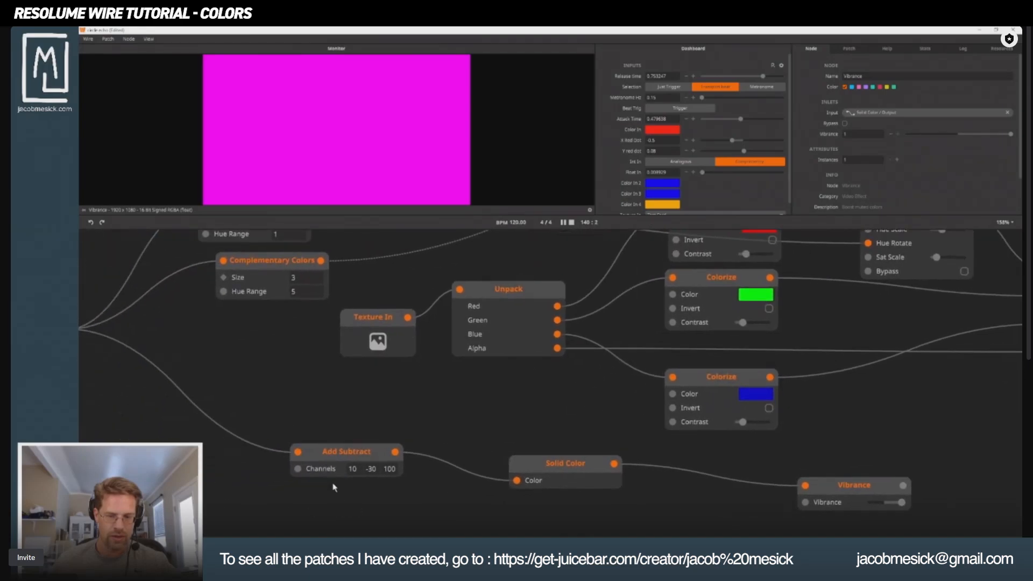
Disconnect the Vibrance node from Solid Color and move it away from the color chain.
{"action": "left_click", "coordinate": [822, 495]}
{"action": "left_click_drag", "start_coordinate": [829, 500], "coordinate": [627, 451]}
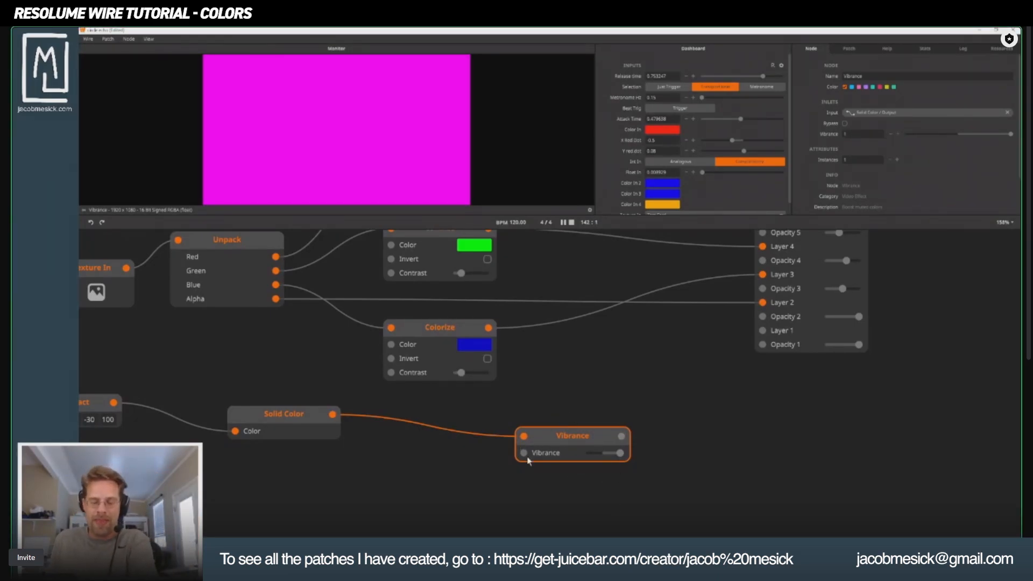
{"action": "left_click_drag", "start_coordinate": [525, 437], "coordinate": [431, 395]}
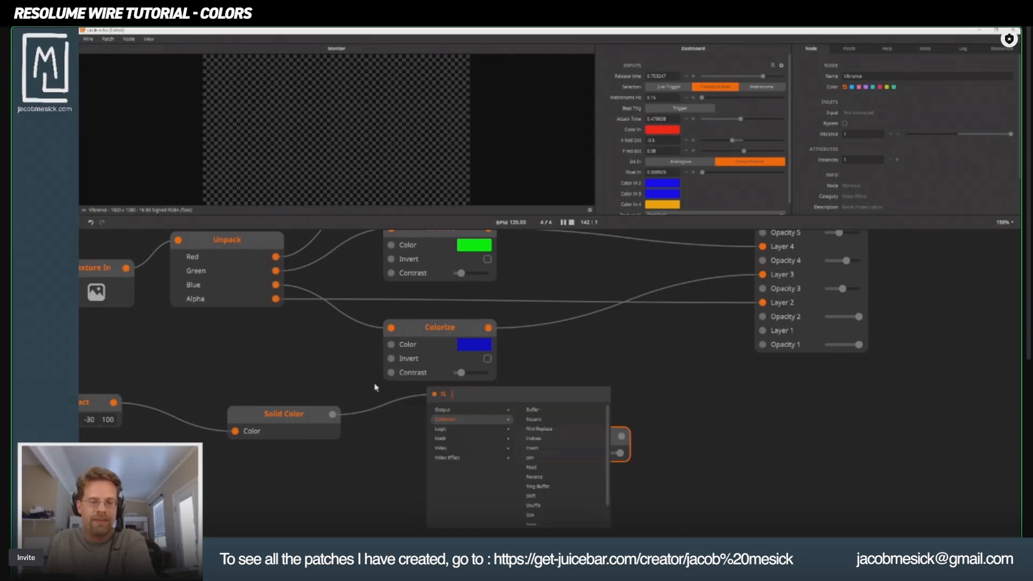
{"action": "left_click_drag", "start_coordinate": [570, 489], "coordinate": [725, 437]}
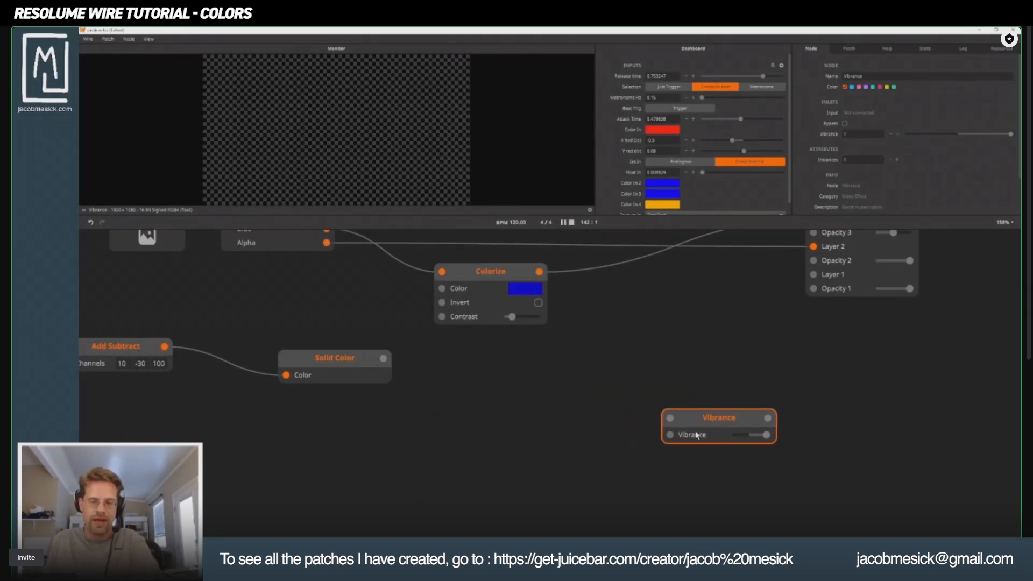
{"action": "right_click", "coordinate": [483, 508]}
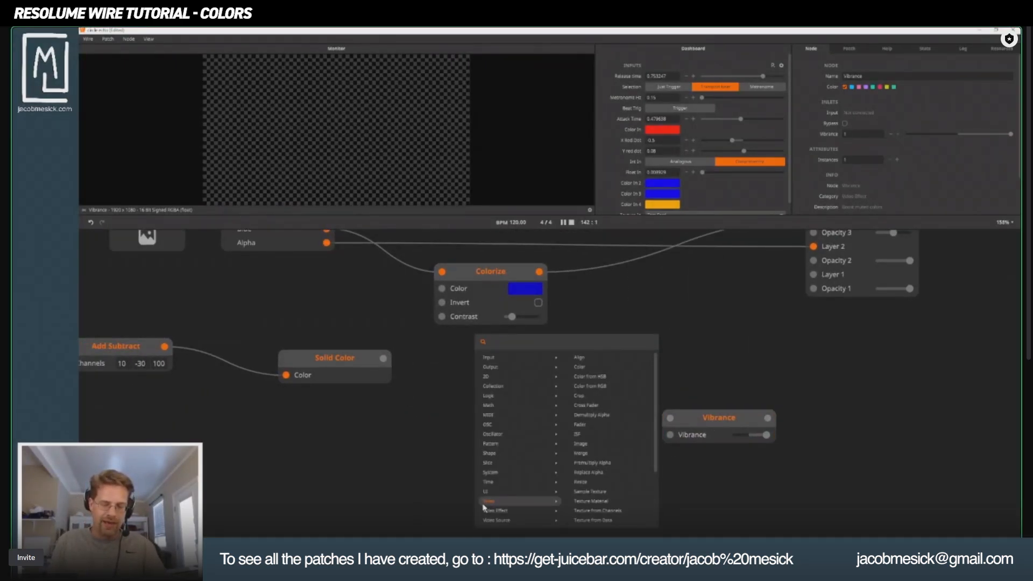
{"action": "left_click", "coordinate": [301, 455]}
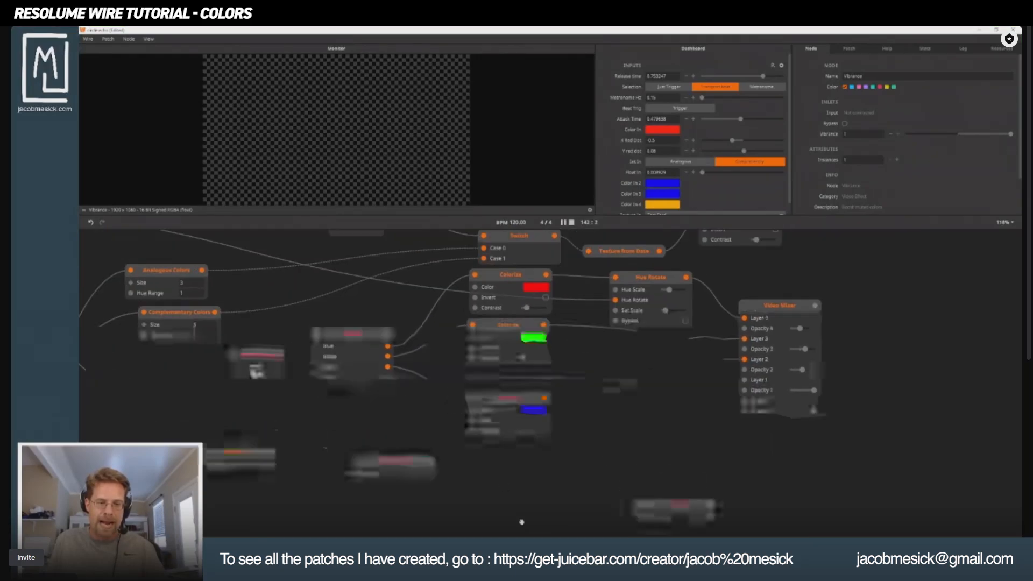
Show the Fractal Noise node's output in the monitor.
{"action": "scroll", "coordinate": [506, 457], "scroll_direction": "down", "scroll_amount": 5}
{"action": "left_click_drag", "start_coordinate": [604, 464], "coordinate": [595, 381]}
{"action": "scroll", "coordinate": [606, 471], "scroll_direction": "down", "scroll_amount": 1}
{"action": "left_click_drag", "start_coordinate": [522, 406], "coordinate": [552, 507]}
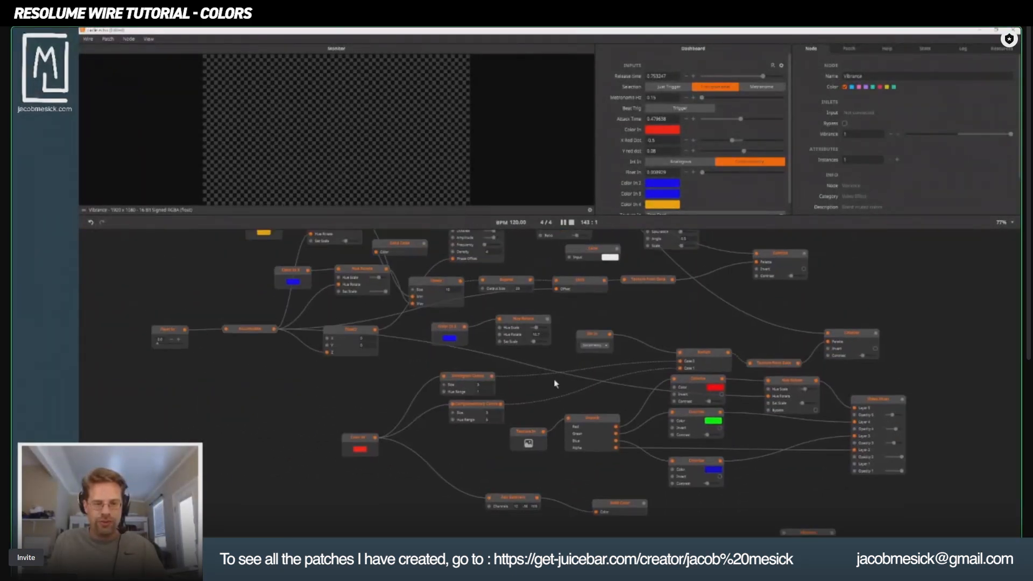
{"action": "left_click_drag", "start_coordinate": [537, 321], "coordinate": [514, 414]}
{"action": "left_click", "coordinate": [464, 281]}
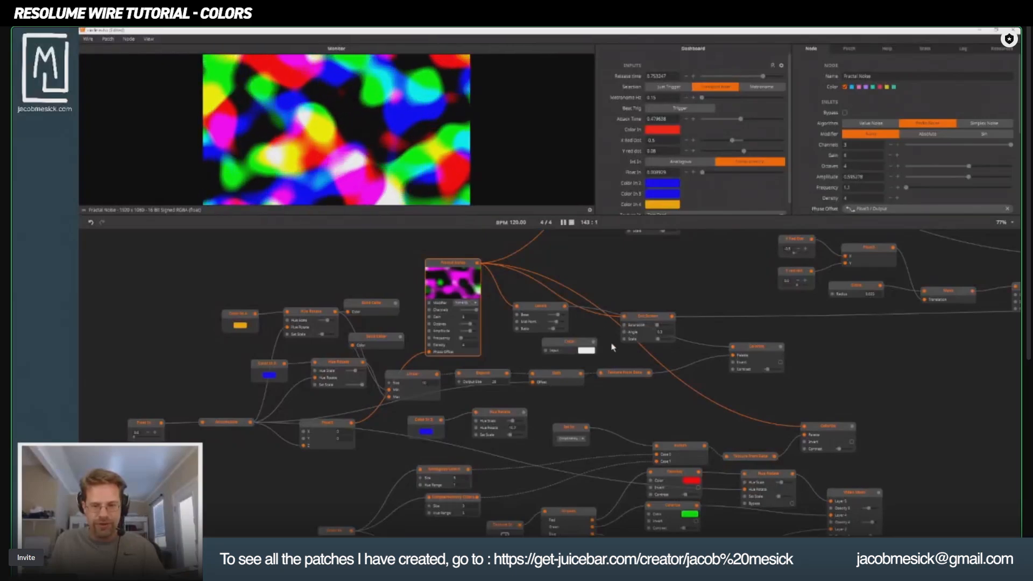
Move the unconnected Vibrance node up into the empty area beside the Colorize node of the Fractal Noise section.
{"action": "left_click_drag", "start_coordinate": [584, 384], "coordinate": [535, 333]}
{"action": "scroll", "coordinate": [535, 332], "scroll_direction": "down", "scroll_amount": 1}
{"action": "left_click_drag", "start_coordinate": [565, 502], "coordinate": [540, 417]}
{"action": "scroll", "coordinate": [542, 416], "scroll_direction": "down", "scroll_amount": 1}
{"action": "left_click_drag", "start_coordinate": [709, 482], "coordinate": [716, 263]}
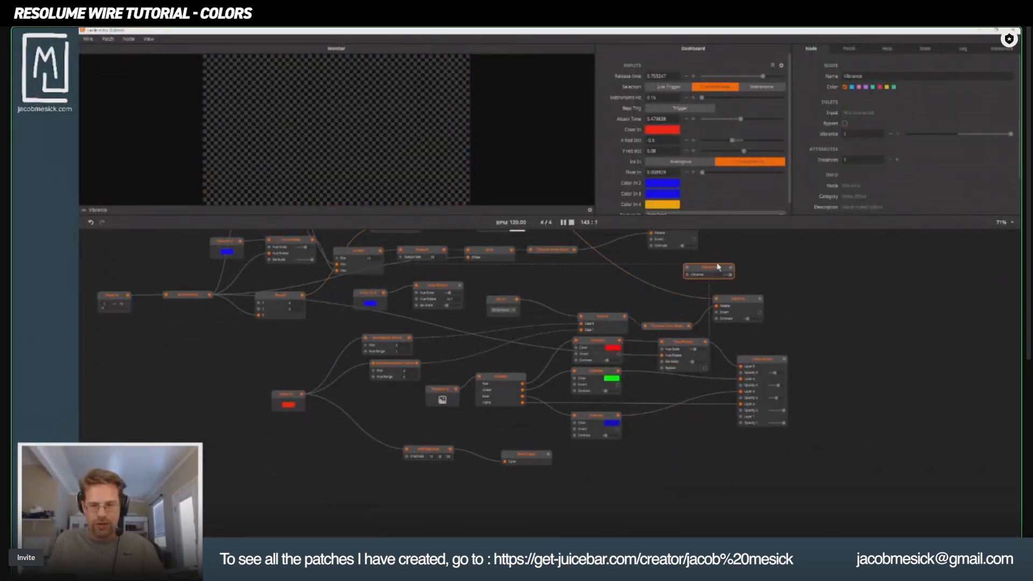
{"action": "left_click_drag", "start_coordinate": [712, 302], "coordinate": [765, 427]}
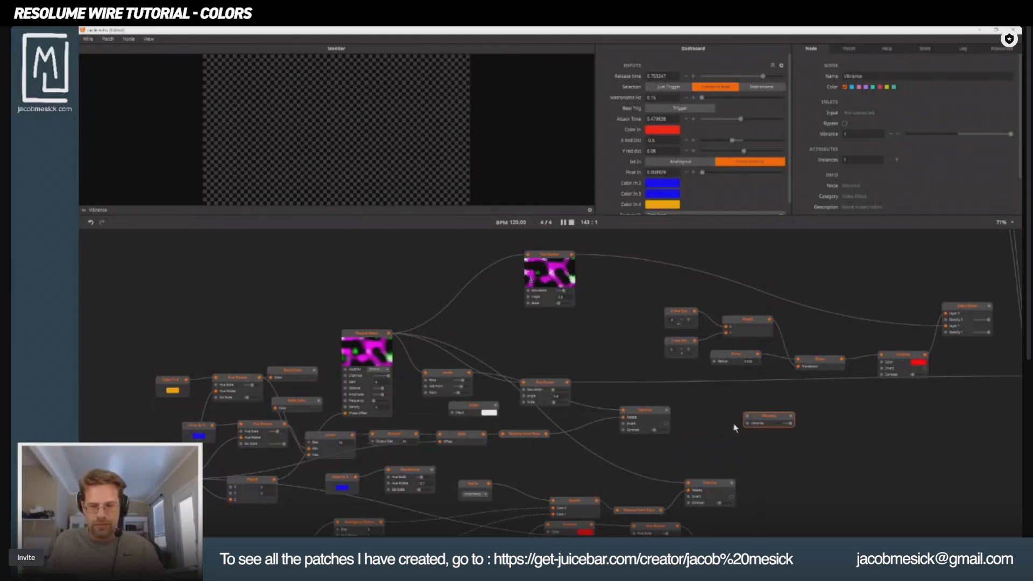
Add a Video Mixer node beside Vibrance and show the Fractal Noise output in the monitor.
{"action": "double_click", "coordinate": [877, 463]}
{"action": "type", "text": "video"}
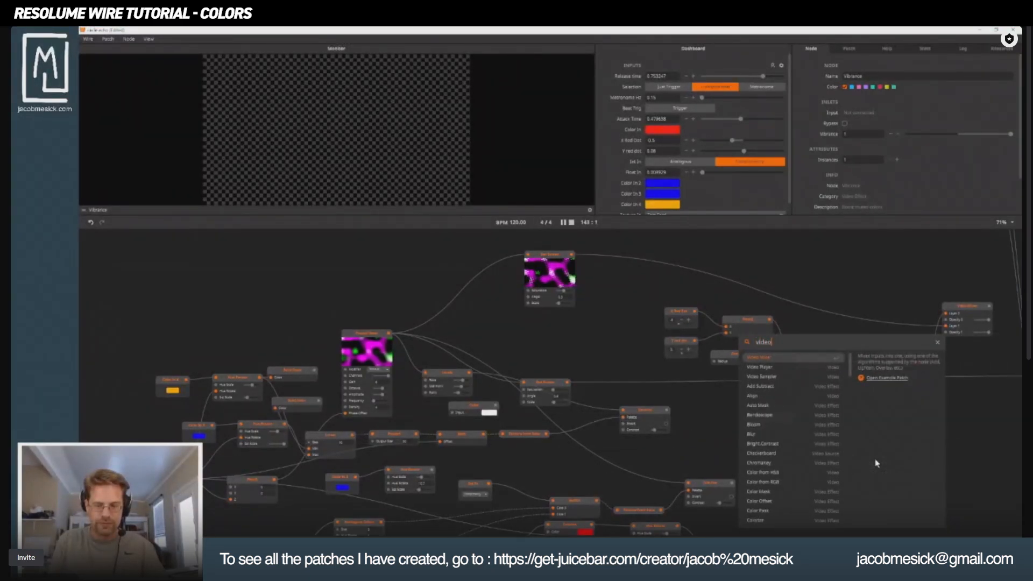
{"action": "type", "text": " m"}
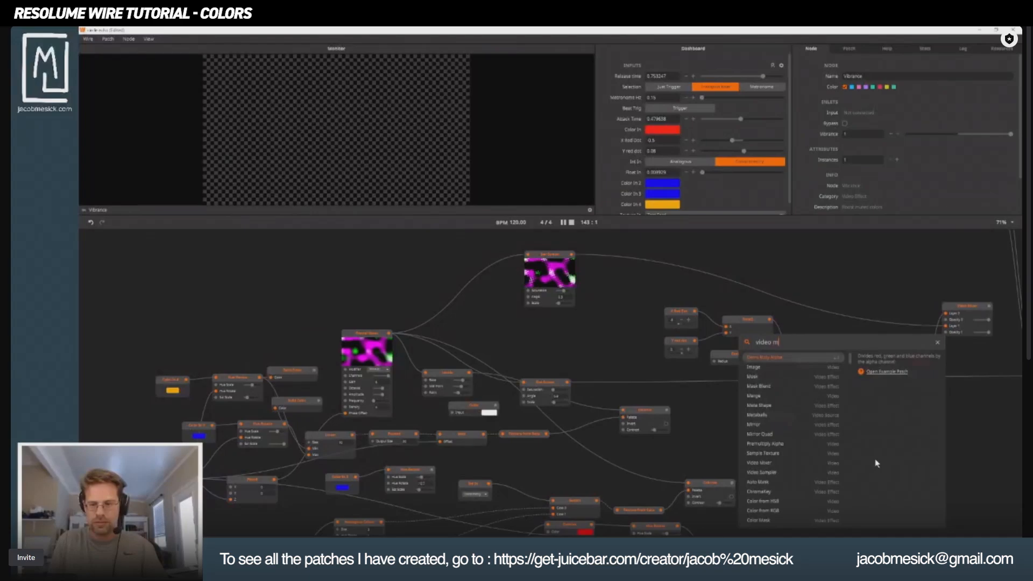
{"action": "type", "text": "ixer"}
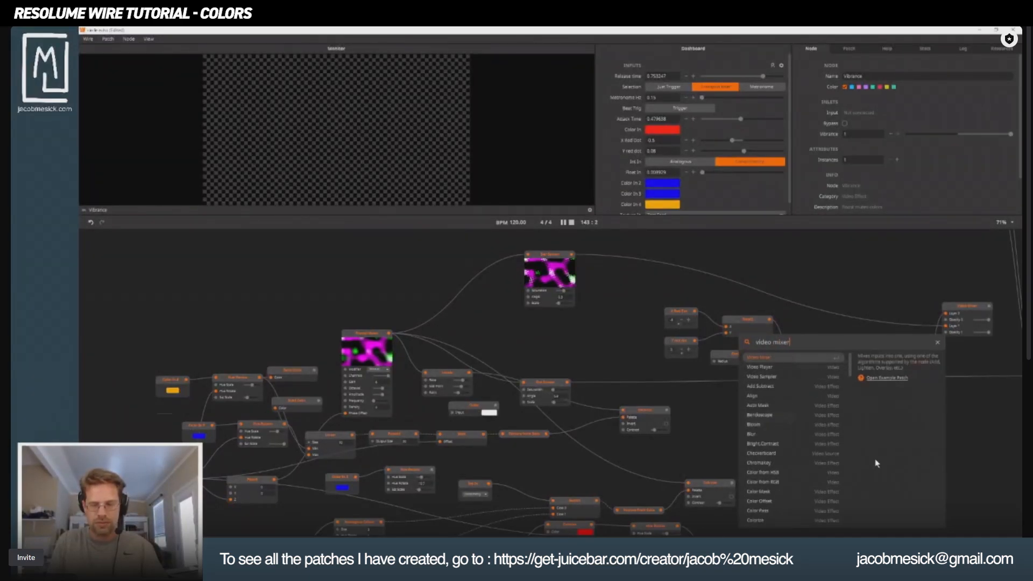
{"action": "key", "text": "Return"}
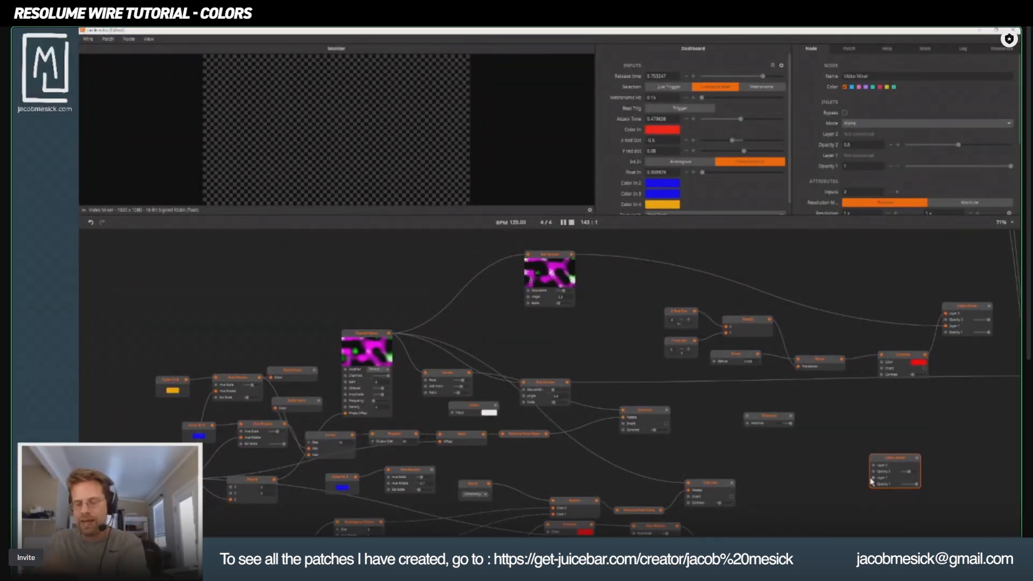
{"action": "left_click_drag", "start_coordinate": [895, 458], "coordinate": [845, 425]}
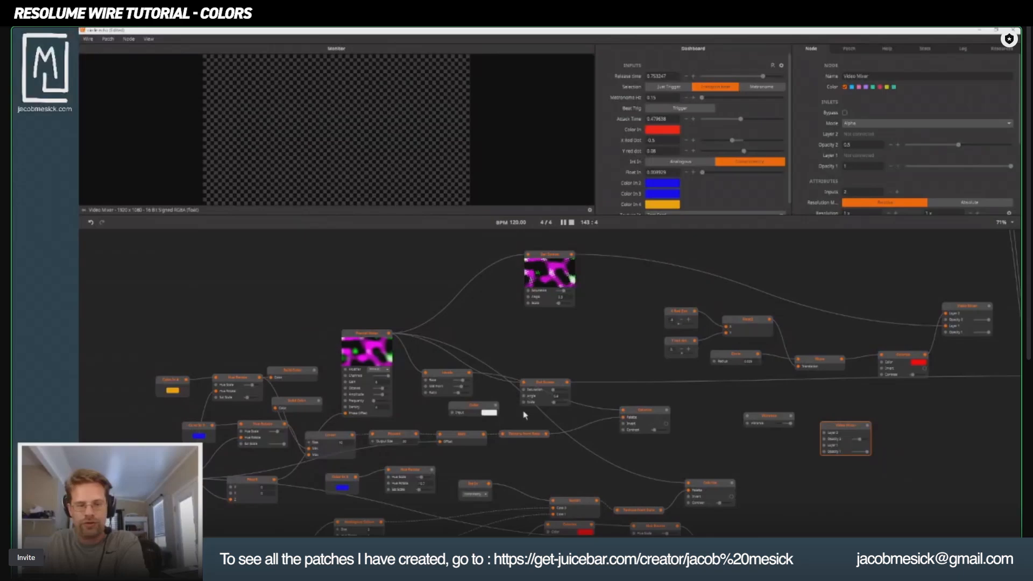
{"action": "left_click", "coordinate": [373, 337]}
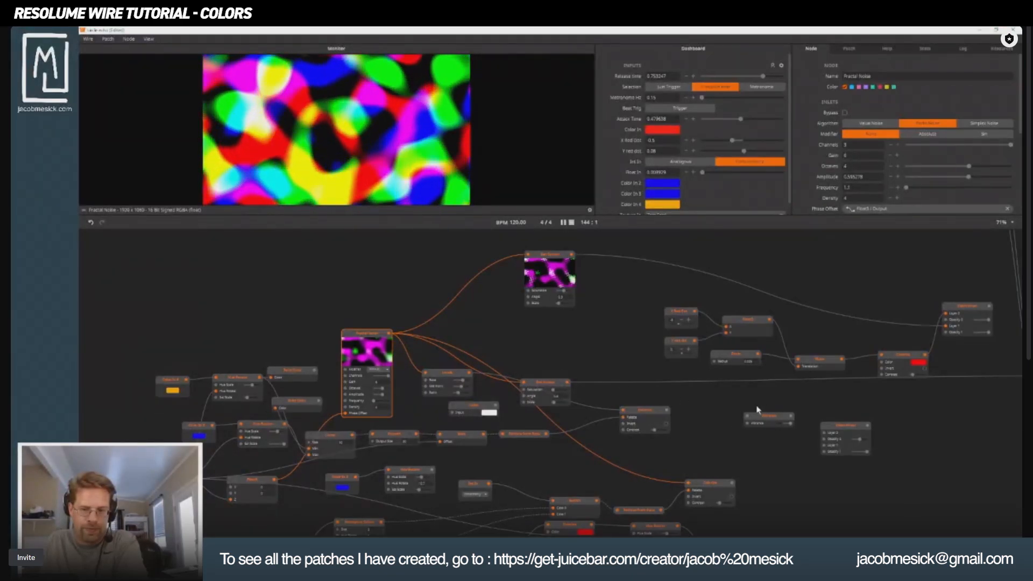
Spread the unconnected Vibrance and Video Mixer nodes apart and show the Fractal Noise output in the monitor.
{"action": "left_click_drag", "start_coordinate": [767, 415], "coordinate": [746, 419]}
{"action": "left_click_drag", "start_coordinate": [844, 426], "coordinate": [875, 425]}
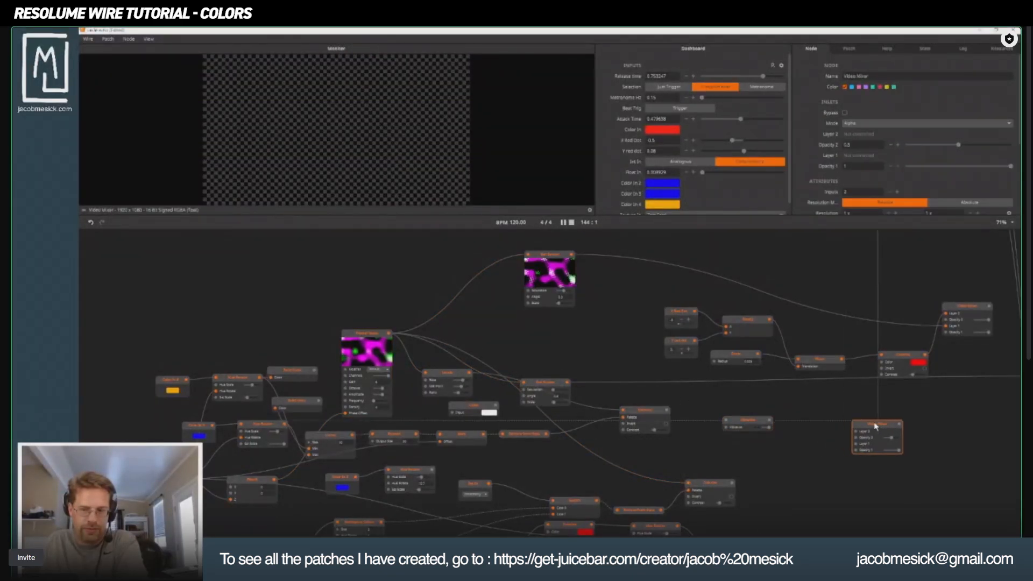
{"action": "left_click", "coordinate": [350, 342]}
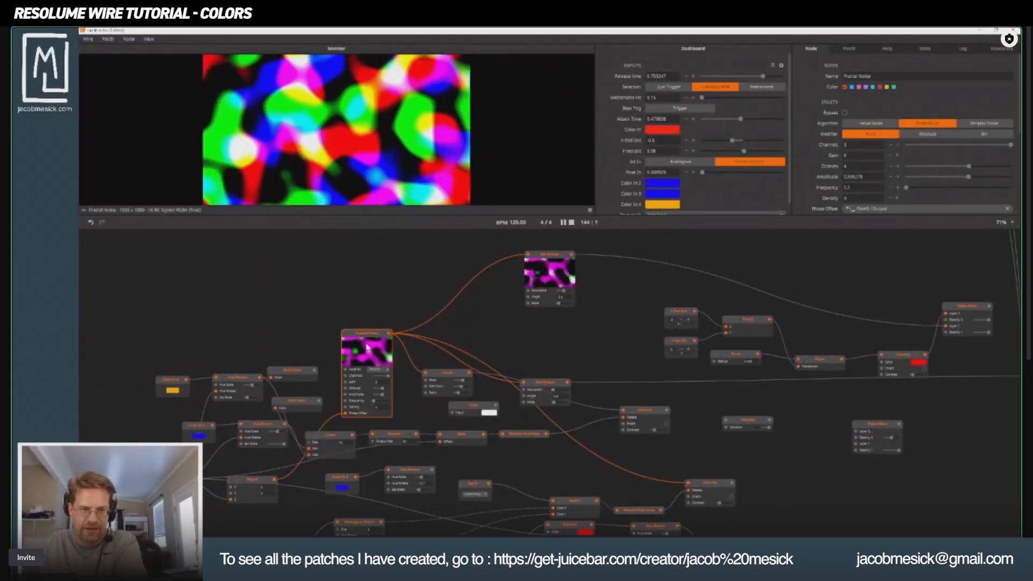
Add a Mask node that takes Colorize as its input and Fractal Noise as its mask.
{"action": "double_click", "coordinate": [808, 475]}
{"action": "type", "text": "mask"}
{"action": "key", "text": "Return"}
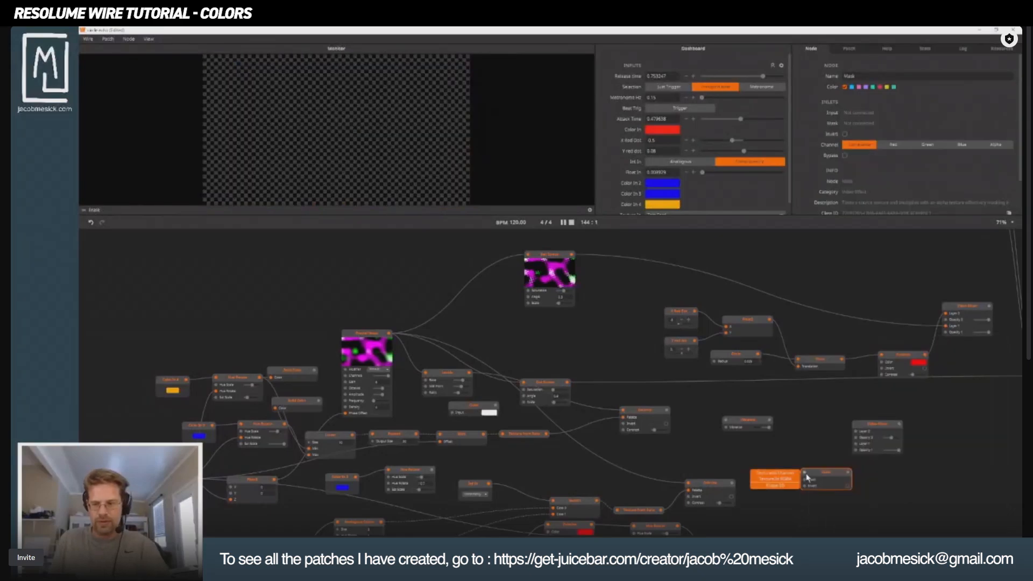
{"action": "left_click_drag", "start_coordinate": [390, 333], "coordinate": [804, 439]}
{"action": "left_click", "coordinate": [668, 414]}
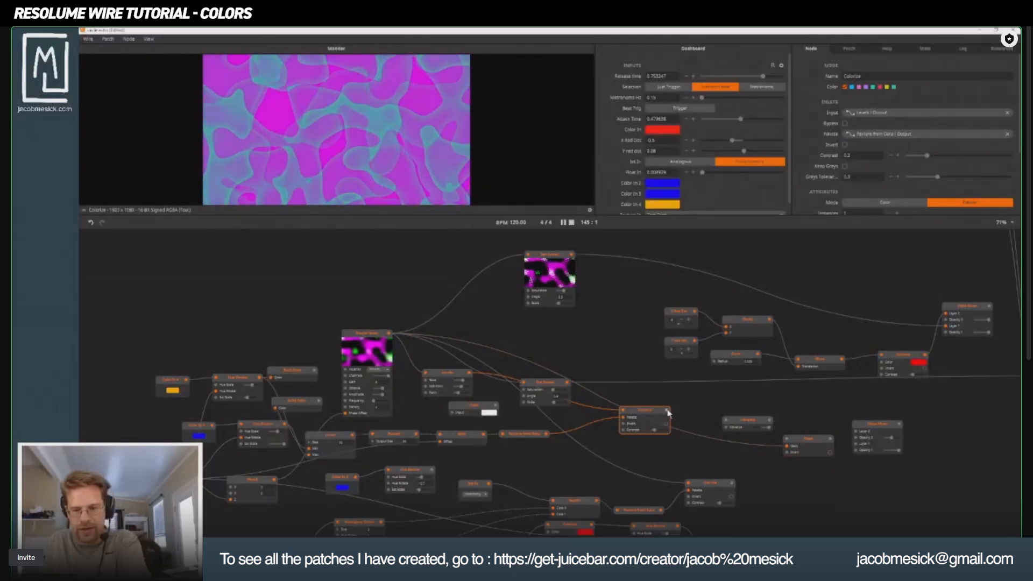
{"action": "left_click_drag", "start_coordinate": [787, 441], "coordinate": [741, 385]}
Rearrange the Vibrance, Mask, Colorize and Fractal Noise nodes to clear space around the masking chain.
{"action": "left_click", "coordinate": [764, 439]}
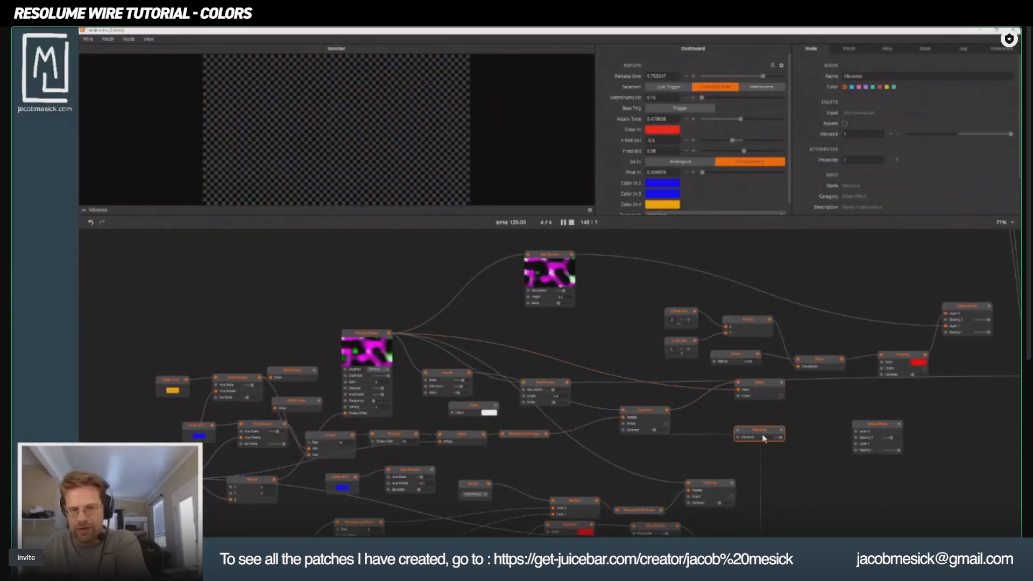
{"action": "left_click_drag", "start_coordinate": [764, 438], "coordinate": [825, 463]}
{"action": "left_click", "coordinate": [764, 384]}
{"action": "left_click_drag", "start_coordinate": [764, 385], "coordinate": [778, 428]}
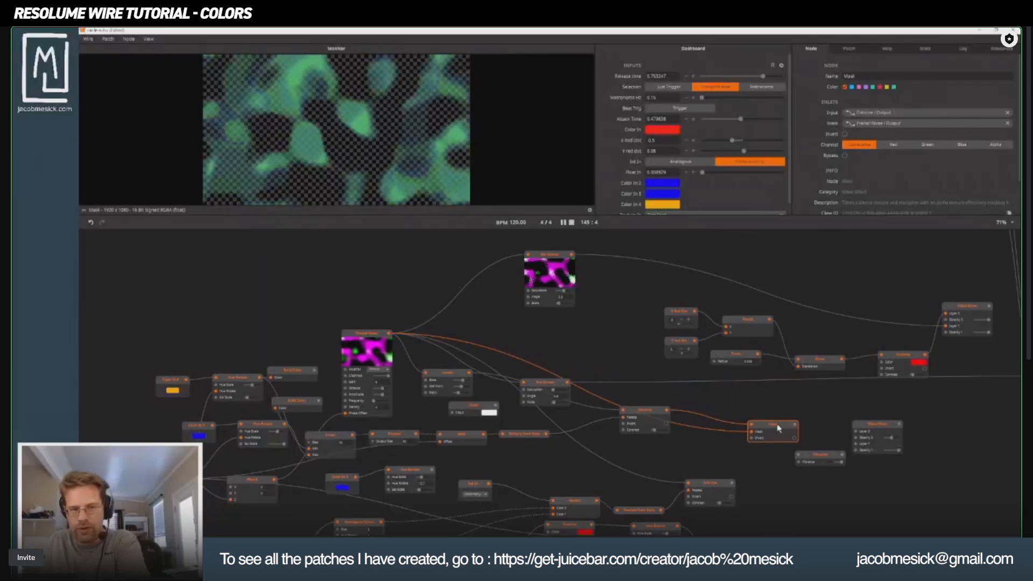
{"action": "left_click", "coordinate": [655, 412]}
{"action": "left_click_drag", "start_coordinate": [656, 415], "coordinate": [651, 441]}
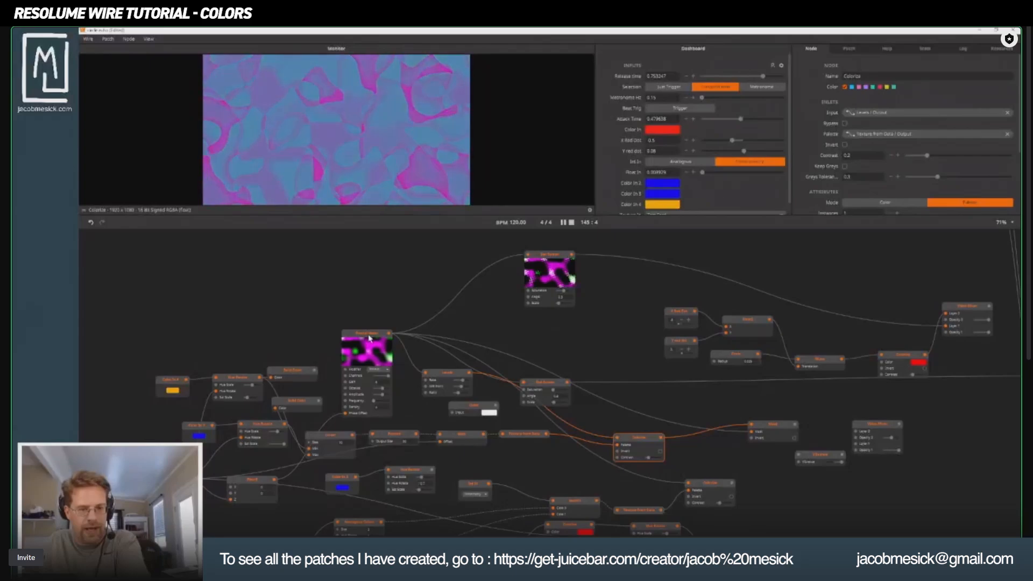
{"action": "left_click_drag", "start_coordinate": [369, 338], "coordinate": [387, 276]}
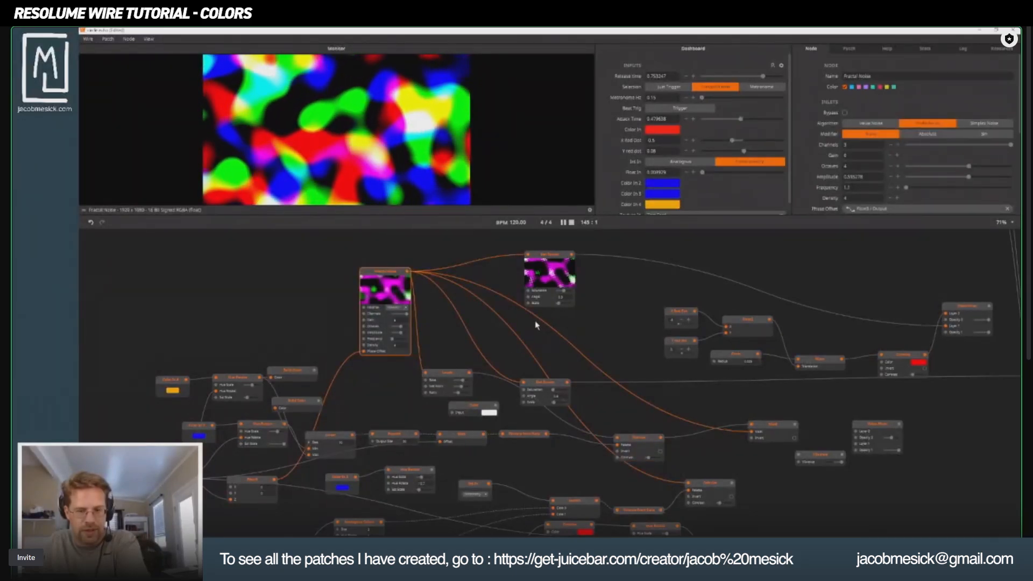
Feed the Mask output into Layer 1 of the new Video Mixer and the mixer's output into Vibrance.
{"action": "left_click", "coordinate": [775, 425]}
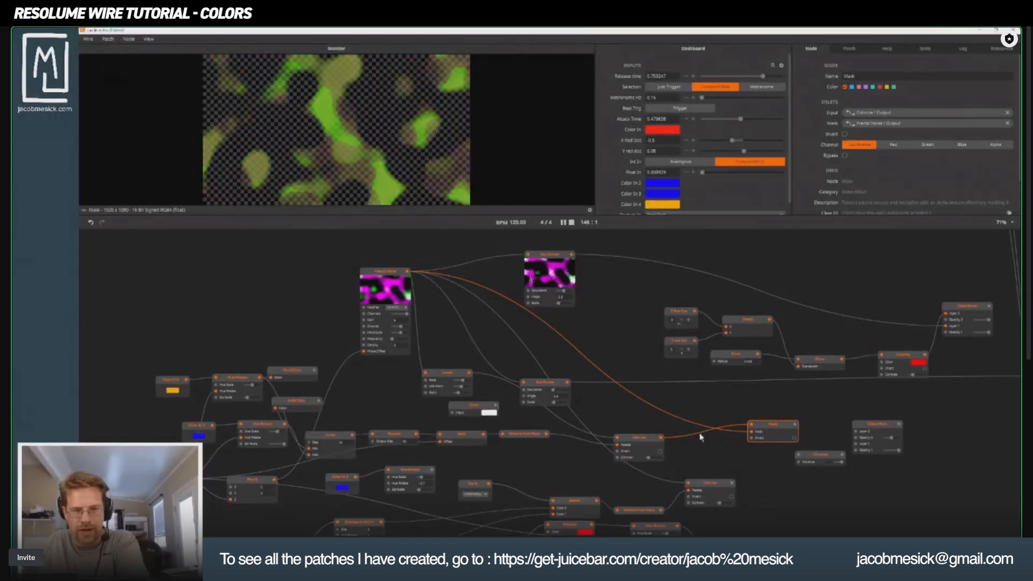
{"action": "left_click_drag", "start_coordinate": [815, 434], "coordinate": [595, 386]}
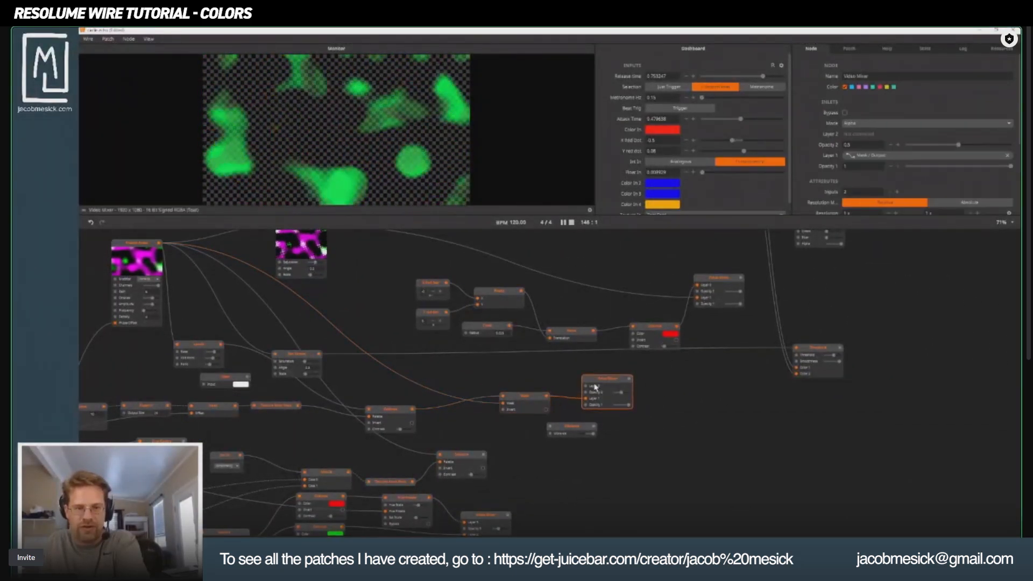
{"action": "left_click_drag", "start_coordinate": [562, 432], "coordinate": [664, 430]}
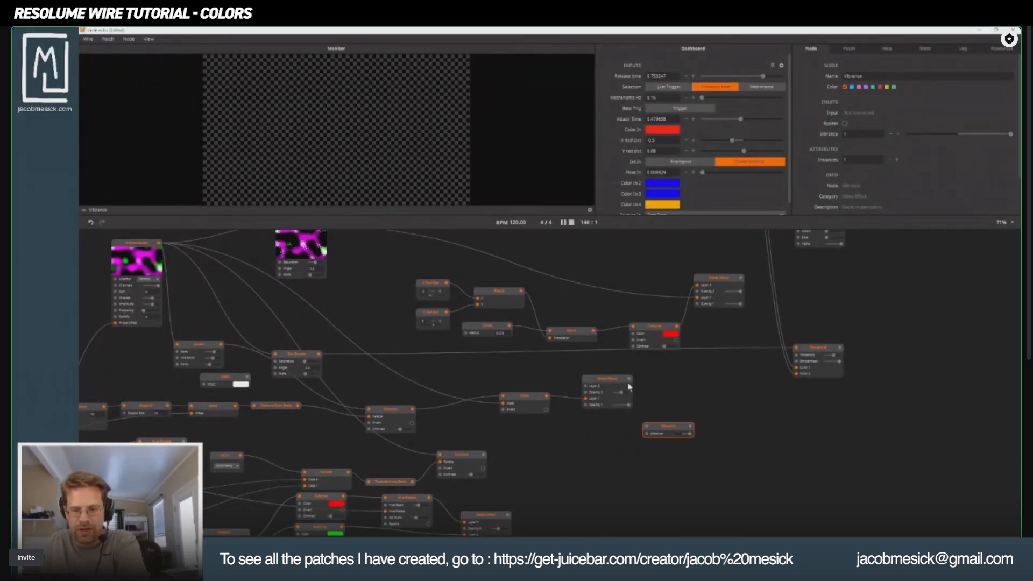
{"action": "left_click_drag", "start_coordinate": [629, 379], "coordinate": [607, 411]}
{"action": "left_click", "coordinate": [692, 399]}
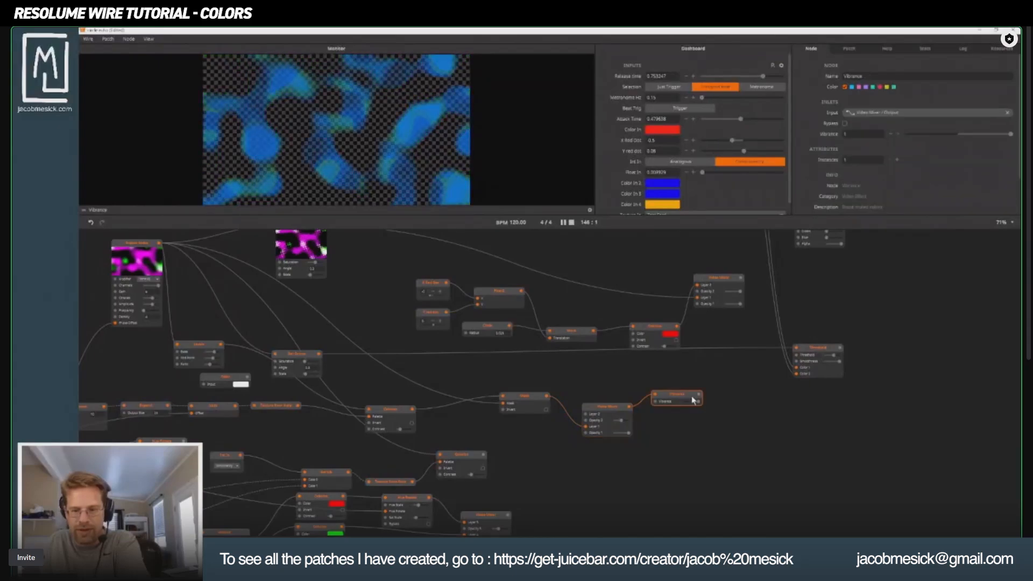
{"action": "left_click_drag", "start_coordinate": [694, 399], "coordinate": [701, 398]}
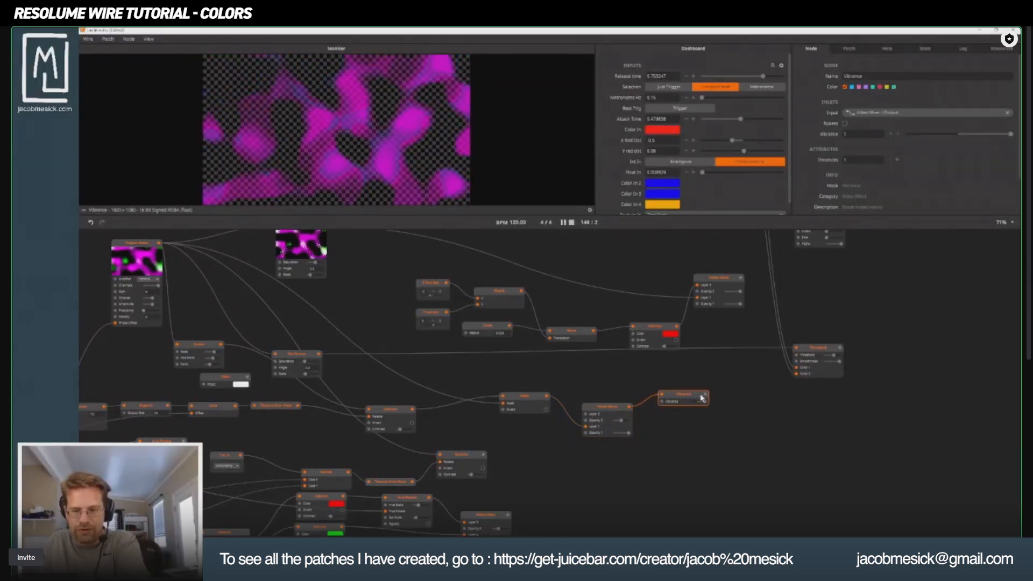
Create a feedback loop from Vibrance through a Delay node into the Video Mixer's Layer 2, spacing the nodes apart.
{"action": "double_click", "coordinate": [587, 415]}
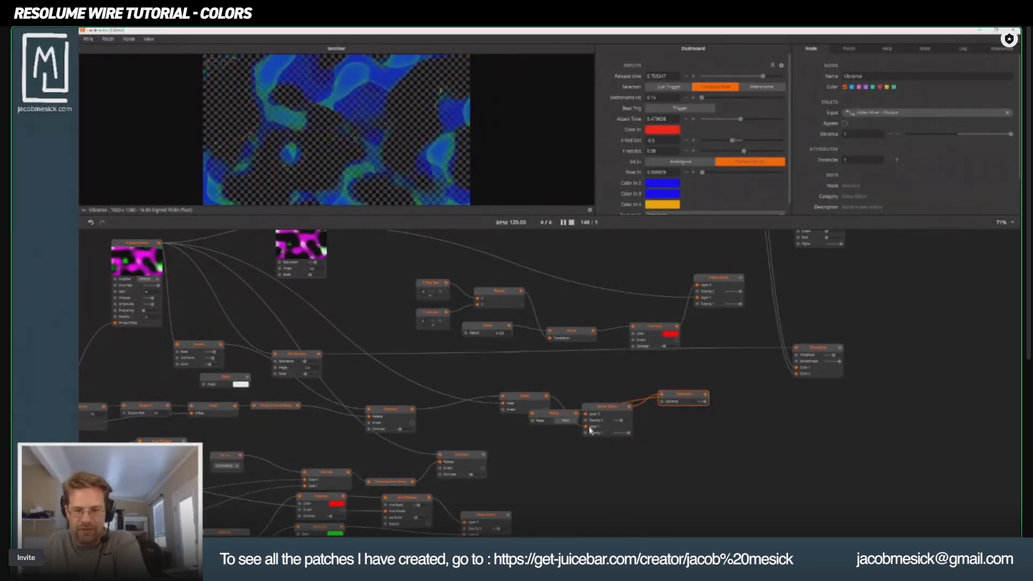
{"action": "left_click", "coordinate": [550, 418]}
{"action": "left_click_drag", "start_coordinate": [550, 418], "coordinate": [573, 369]}
{"action": "left_click", "coordinate": [606, 412]}
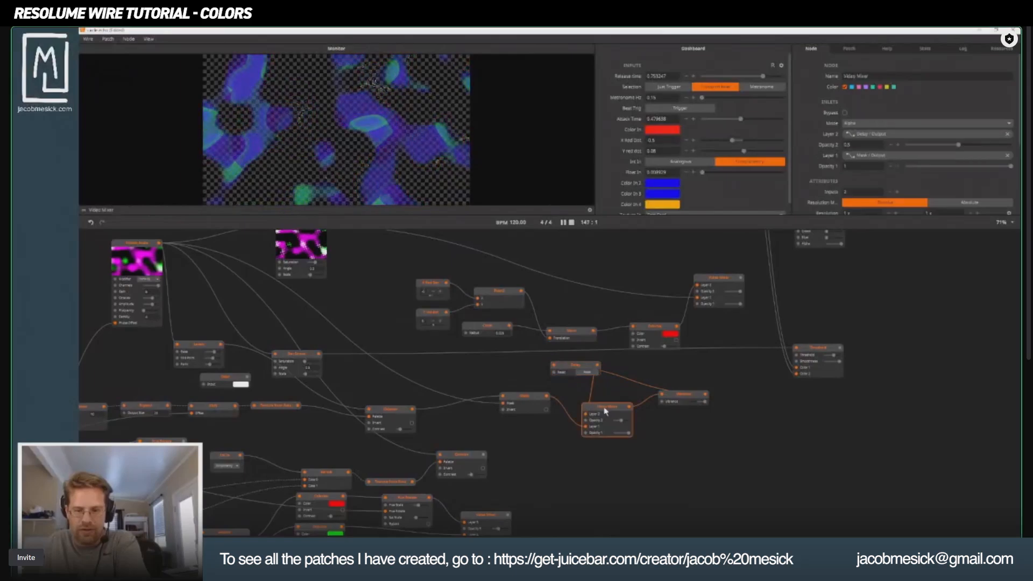
{"action": "left_click_drag", "start_coordinate": [606, 411], "coordinate": [632, 442]}
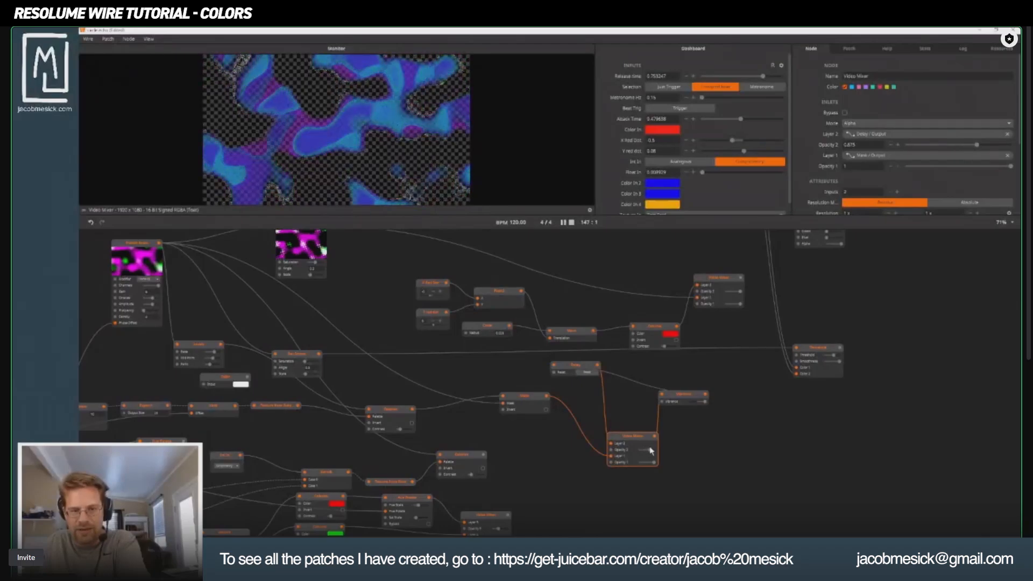
Set the Video Mixer's Opacity 2 to 0.875 and its blend mode to Dodge.
{"action": "left_click_drag", "start_coordinate": [652, 451], "coordinate": [655, 451]}
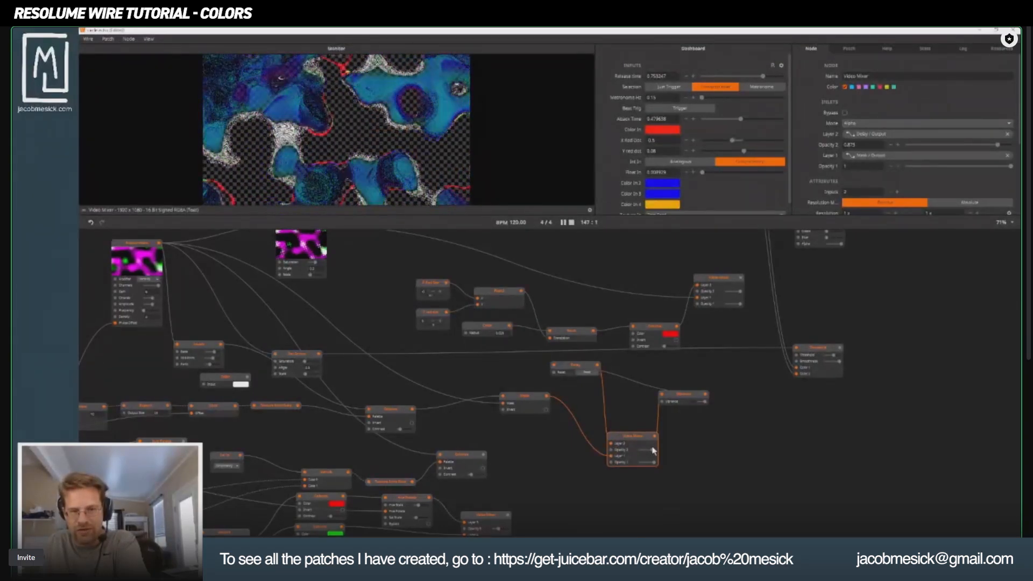
{"action": "left_click", "coordinate": [882, 124]}
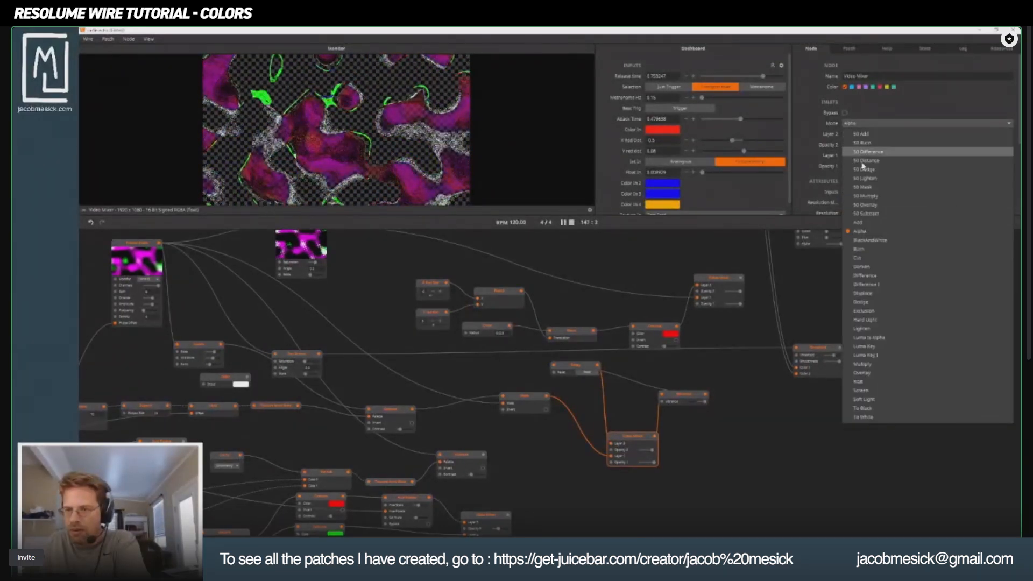
{"action": "left_click", "coordinate": [862, 276]}
{"action": "left_click", "coordinate": [853, 125]}
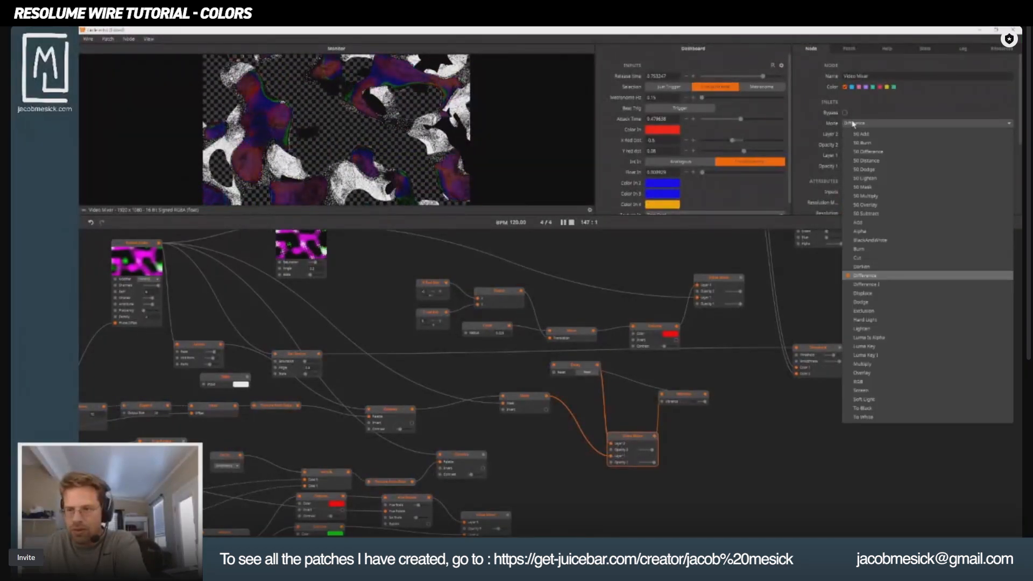
{"action": "left_click", "coordinate": [854, 126]}
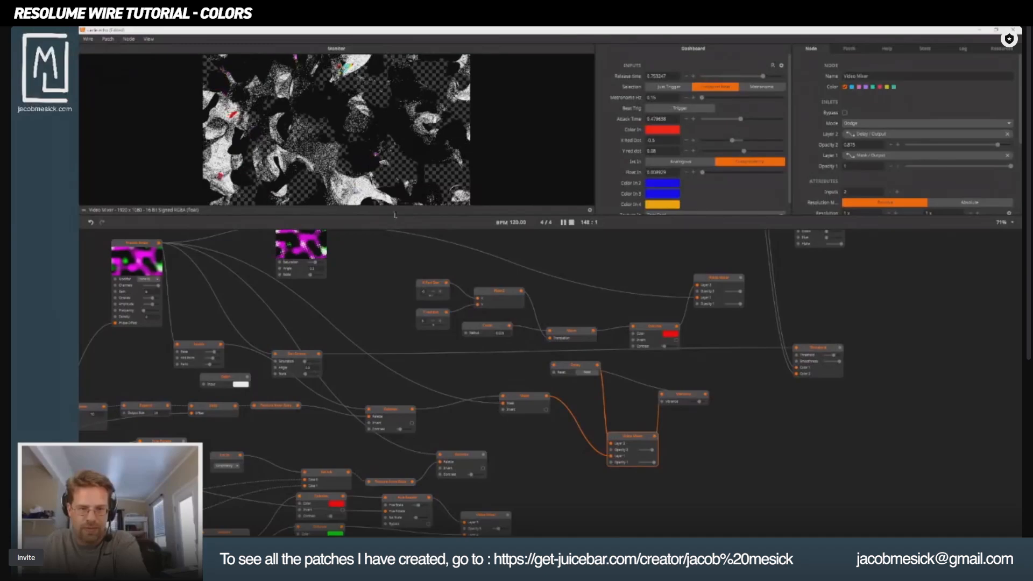
Enlarge the monitor area and show the Vibrance node's output in it.
{"action": "left_click_drag", "start_coordinate": [394, 214], "coordinate": [394, 326]}
{"action": "mouse_move", "coordinate": [683, 532]}
{"action": "left_mouse_down"}
{"action": "mouse_move", "coordinate": [653, 410]}
{"action": "mouse_move", "coordinate": [671, 531]}
{"action": "left_mouse_up"}
{"action": "left_click", "coordinate": [672, 501]}
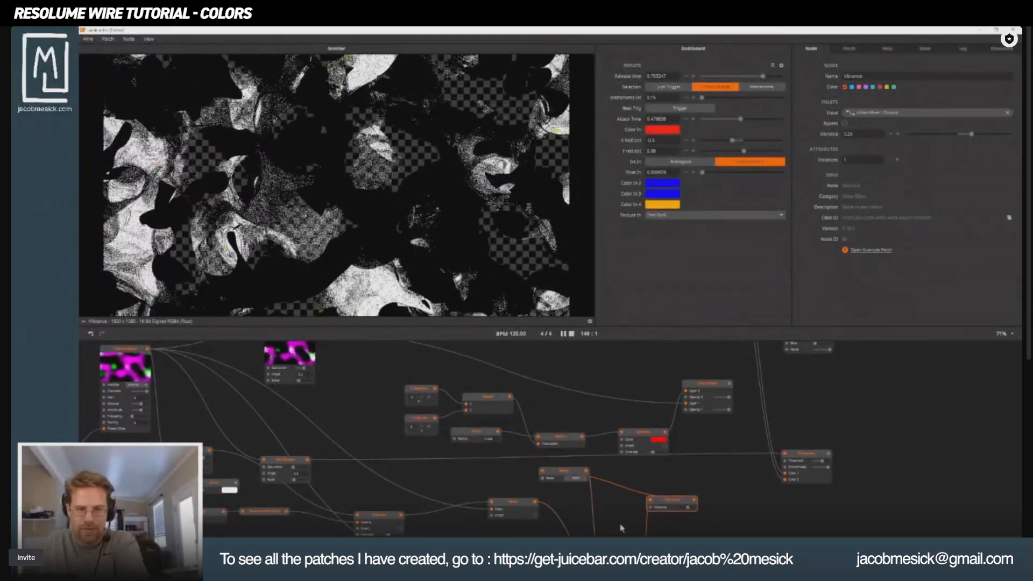
Lower the Video Mixer's Opacity 2 and set the Vibrance amount to 0.46.
{"action": "scroll", "coordinate": [622, 528], "scroll_direction": "down", "scroll_amount": 3}
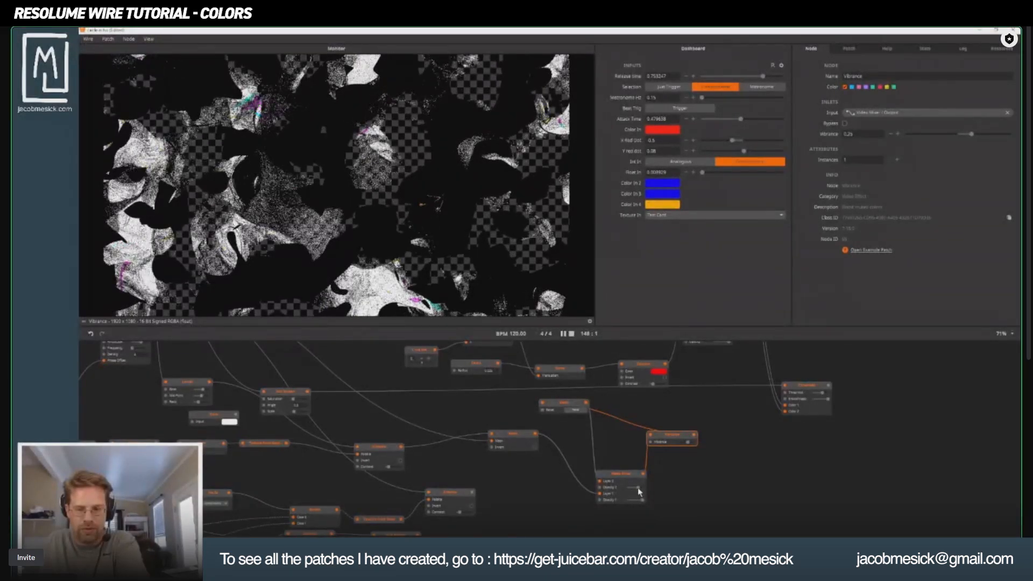
{"action": "mouse_move", "coordinate": [636, 487]}
{"action": "left_mouse_down"}
{"action": "mouse_move", "coordinate": [614, 486]}
{"action": "mouse_move", "coordinate": [630, 486]}
{"action": "left_mouse_up"}
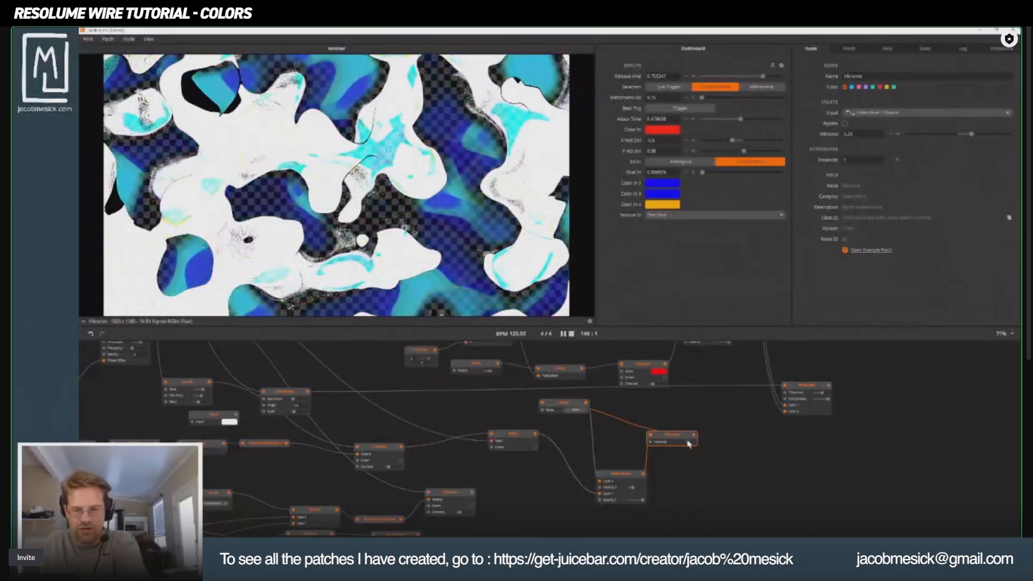
{"action": "left_click_drag", "start_coordinate": [689, 444], "coordinate": [683, 443]}
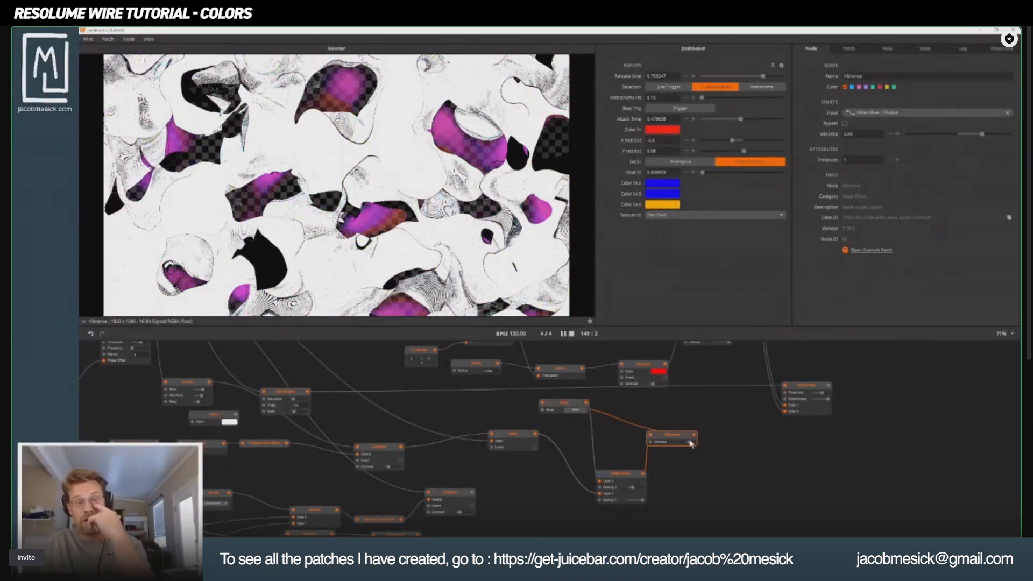
{"action": "left_click", "coordinate": [725, 437]}
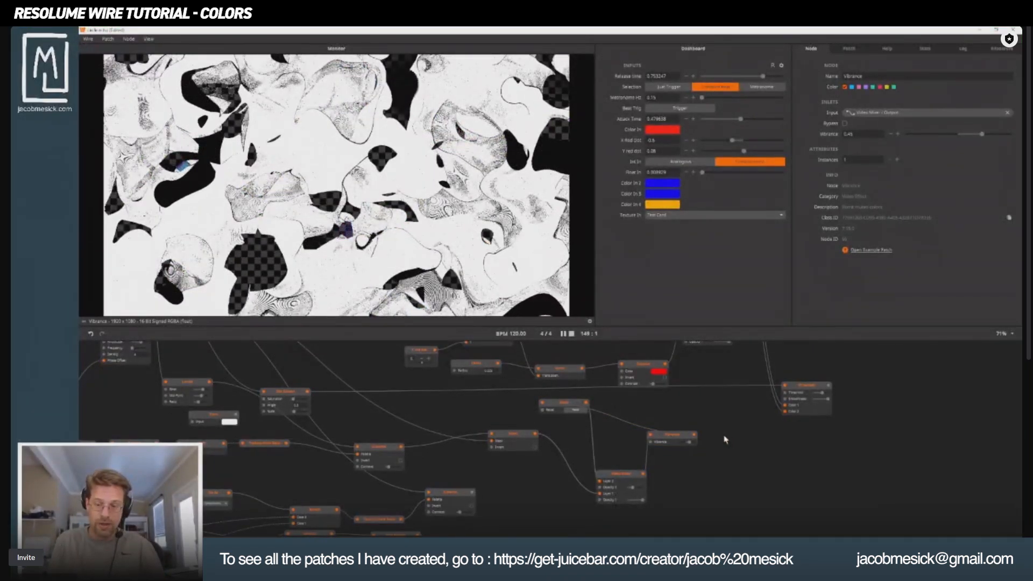
Add a Bloom node after Vibrance, route its output back into the Delay node, and place it beside Vibrance.
{"action": "double_click", "coordinate": [740, 455]}
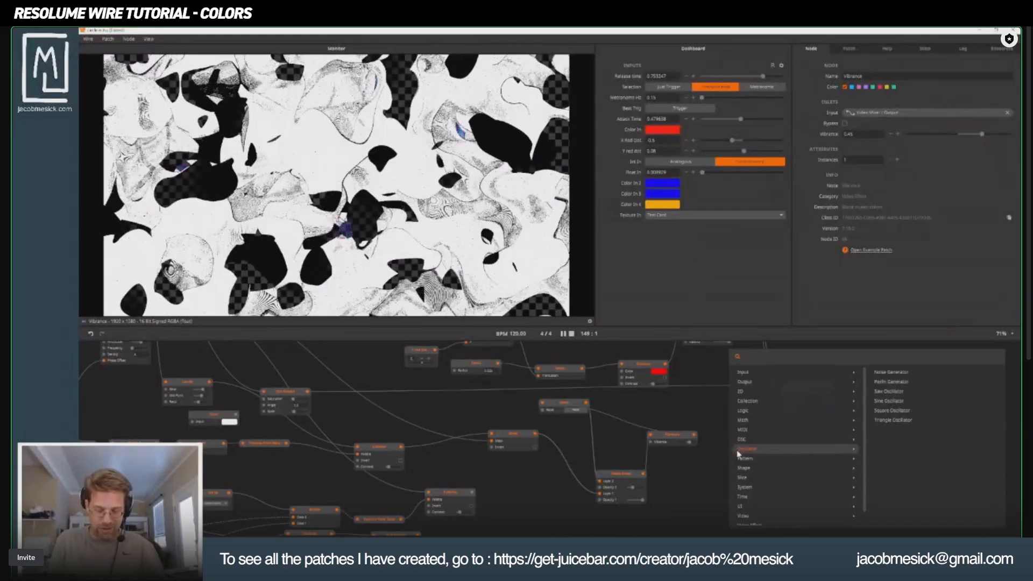
{"action": "type", "text": "bloom"}
{"action": "key", "text": "Return"}
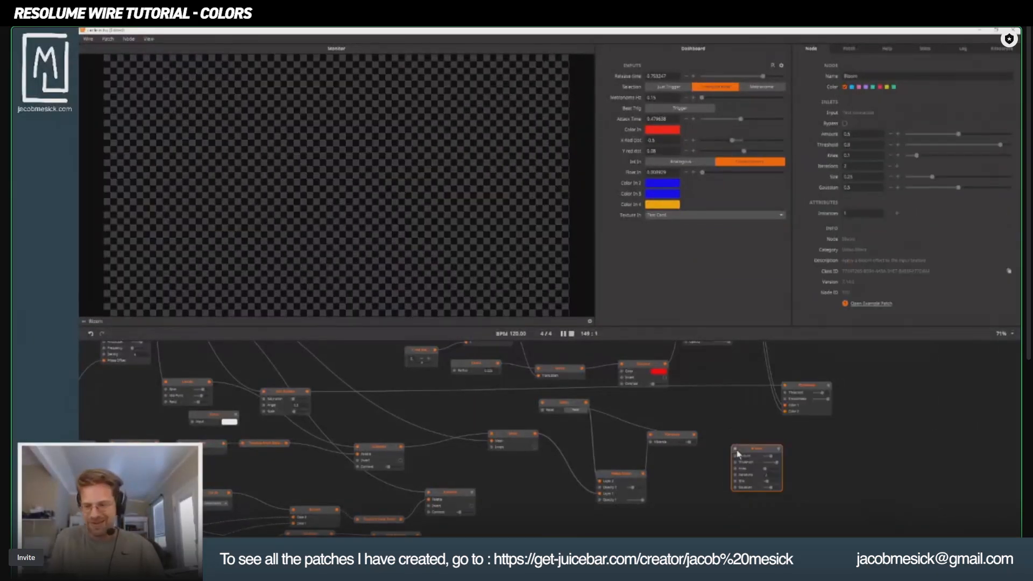
{"action": "left_click_drag", "start_coordinate": [693, 439], "coordinate": [735, 456]}
{"action": "left_click_drag", "start_coordinate": [621, 395], "coordinate": [542, 403]}
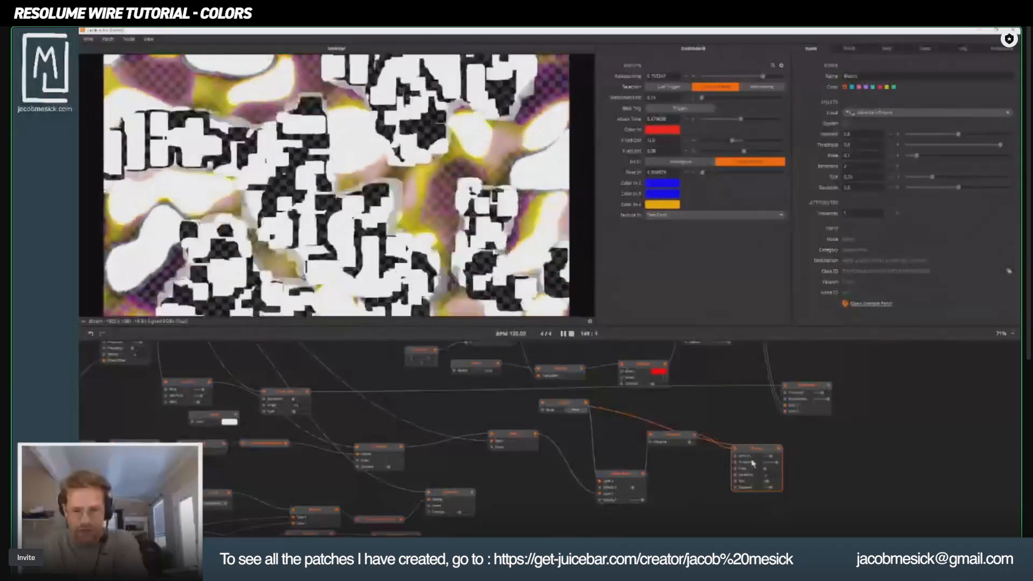
{"action": "left_click_drag", "start_coordinate": [753, 464], "coordinate": [753, 422]}
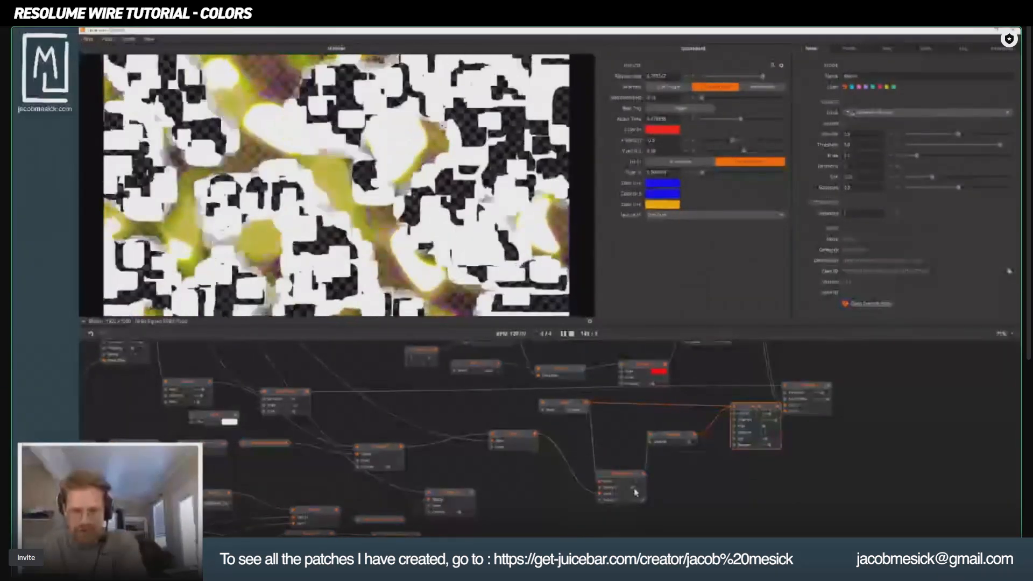
Lower the Video Mixer's Opacity 2, the Bloom threshold and the Vibrance amount to tame the feedback.
{"action": "mouse_move", "coordinate": [631, 488]}
{"action": "left_mouse_down"}
{"action": "mouse_move", "coordinate": [619, 486]}
{"action": "mouse_move", "coordinate": [632, 488]}
{"action": "left_mouse_up"}
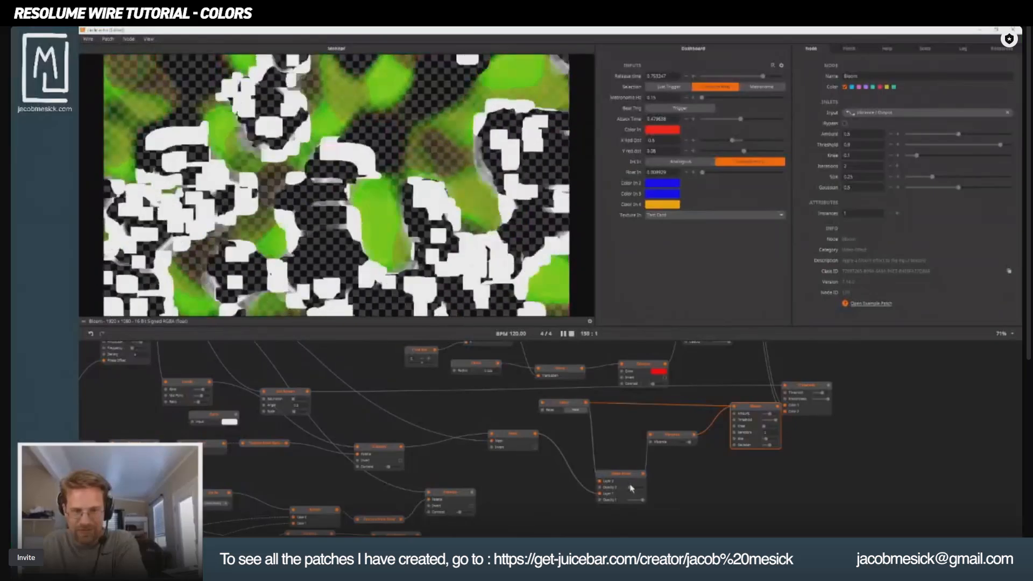
{"action": "left_click_drag", "start_coordinate": [775, 420], "coordinate": [773, 424]}
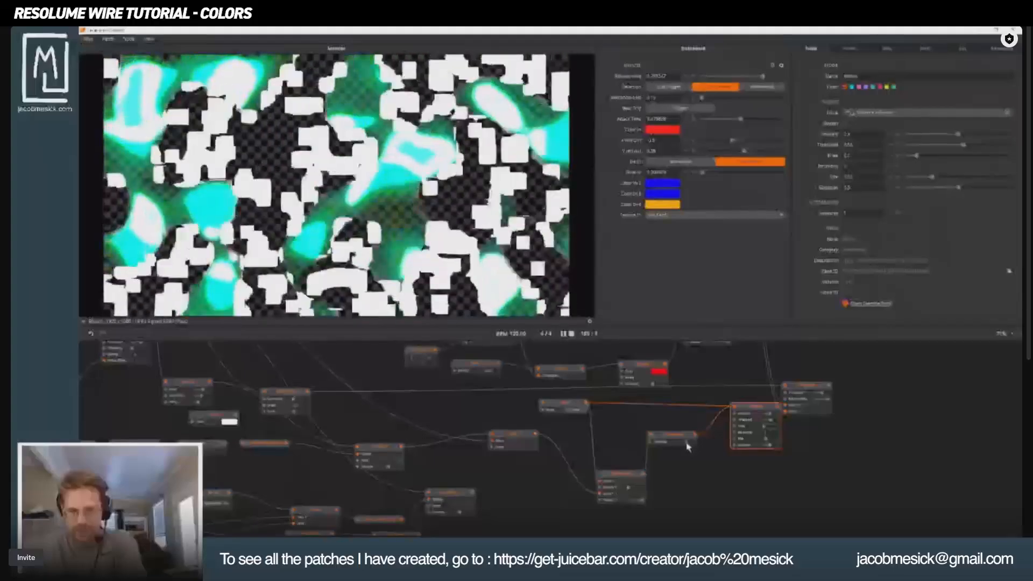
{"action": "left_click", "coordinate": [675, 449]}
Line up the Vibrance, Bloom and Video Mixer nodes below the Delay node.
{"action": "left_click_drag", "start_coordinate": [674, 440], "coordinate": [685, 468]}
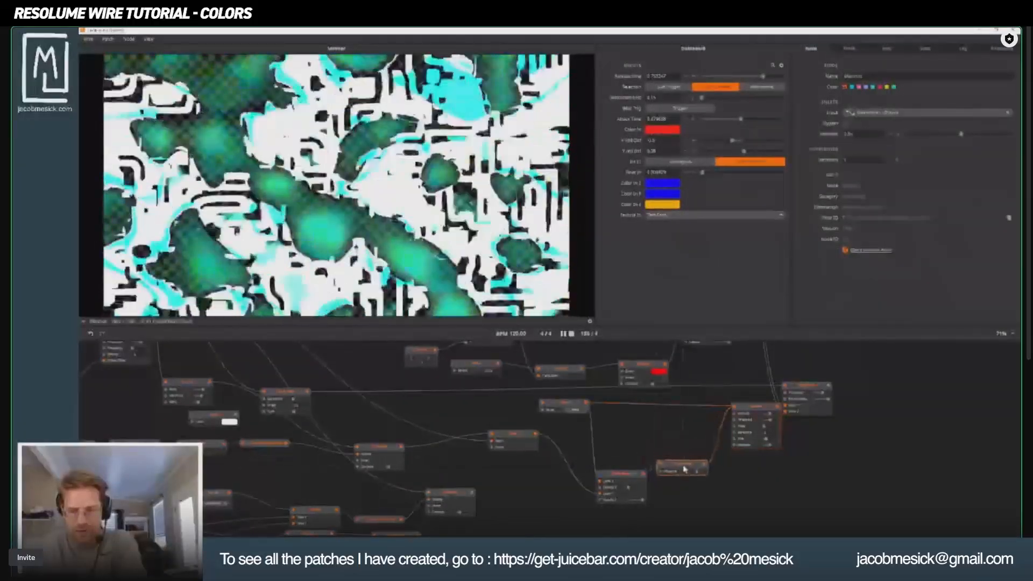
{"action": "left_click_drag", "start_coordinate": [752, 415], "coordinate": [744, 445]}
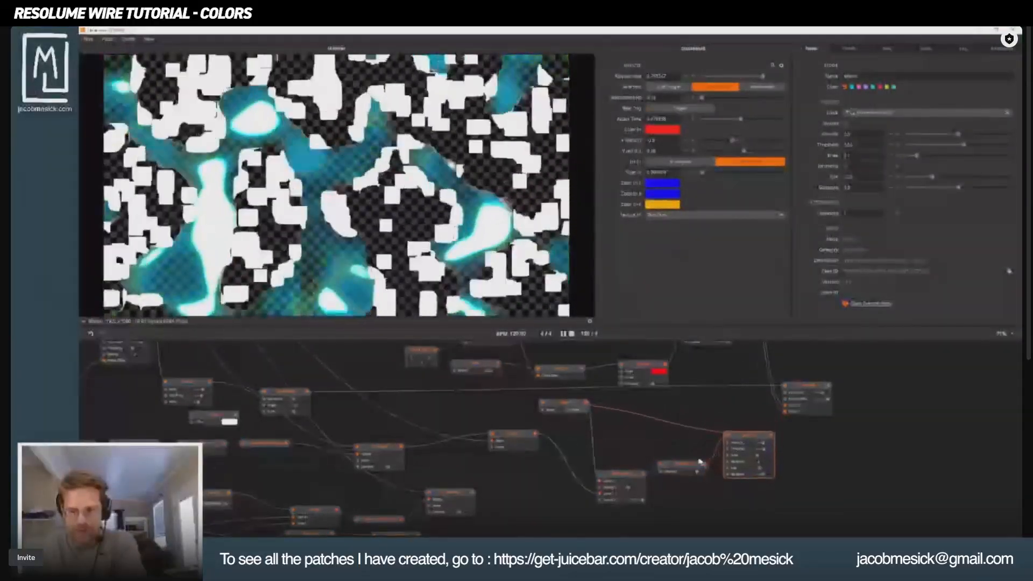
{"action": "left_click_drag", "start_coordinate": [673, 472], "coordinate": [617, 480]}
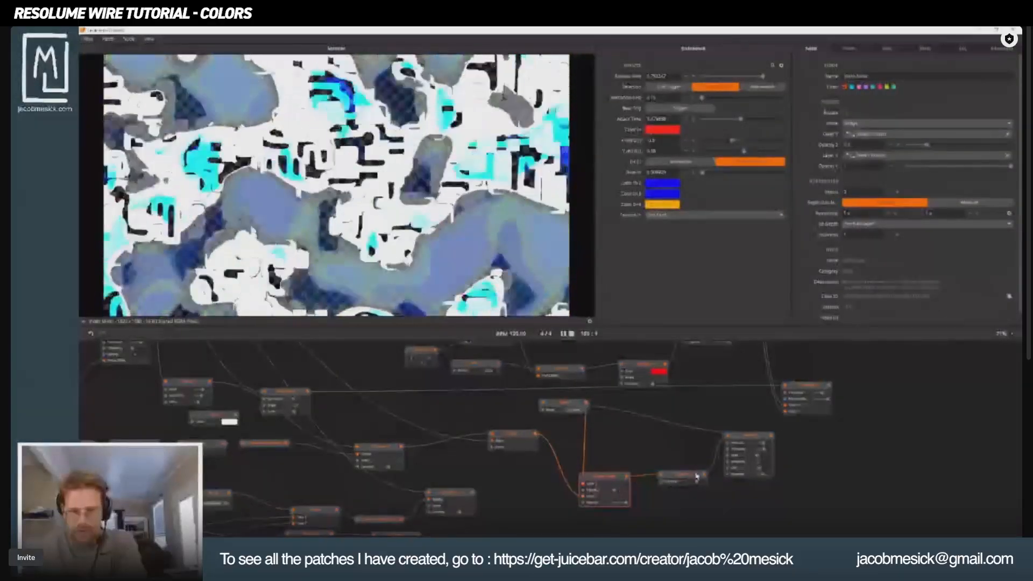
{"action": "scroll", "coordinate": [759, 464], "scroll_direction": "up", "scroll_amount": 3}
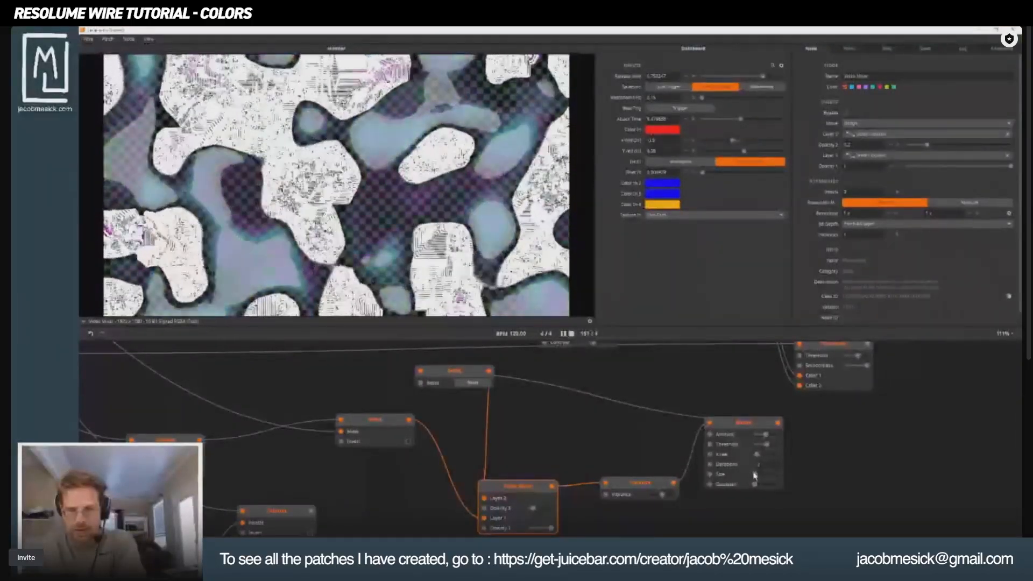
Raise the Bloom size and reorder the feedback loop so the Video Mixer feeds Bloom, Bloom feeds Vibrance, and Vibrance feeds Delay.
{"action": "left_click_drag", "start_coordinate": [754, 473], "coordinate": [772, 474]}
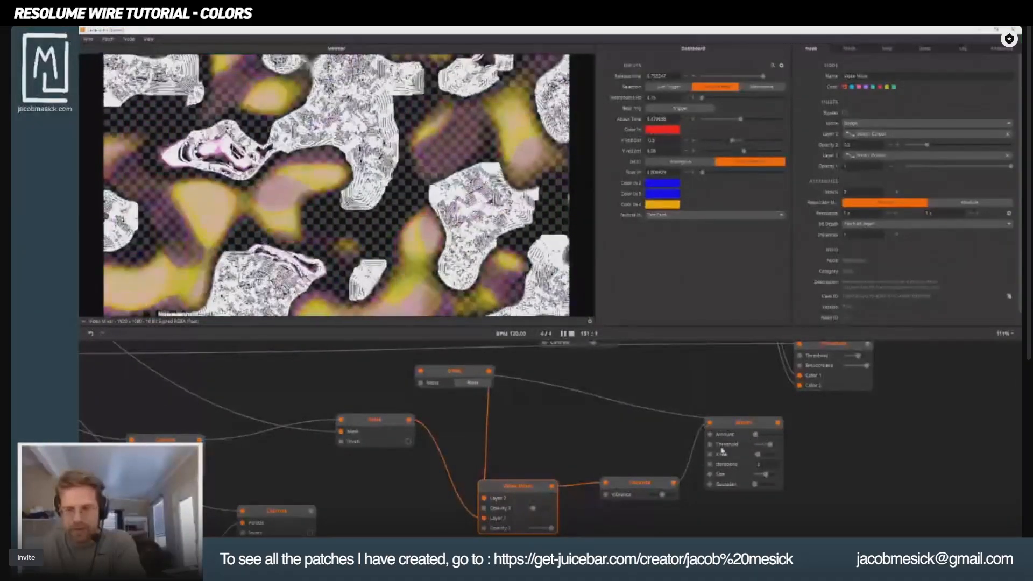
{"action": "left_click", "coordinate": [640, 484]}
{"action": "left_click_drag", "start_coordinate": [605, 484], "coordinate": [701, 431]}
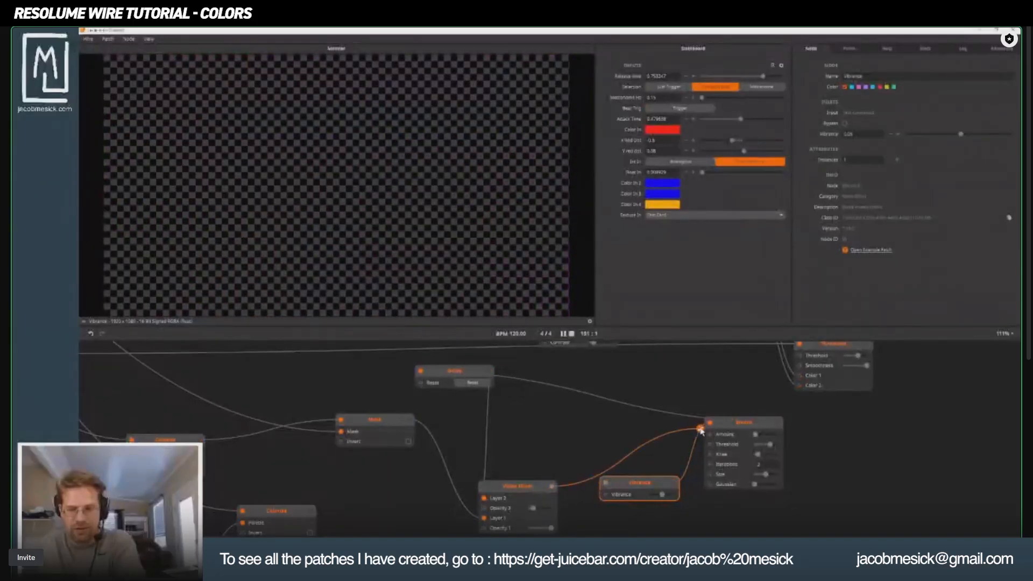
{"action": "left_click_drag", "start_coordinate": [641, 483], "coordinate": [732, 389]}
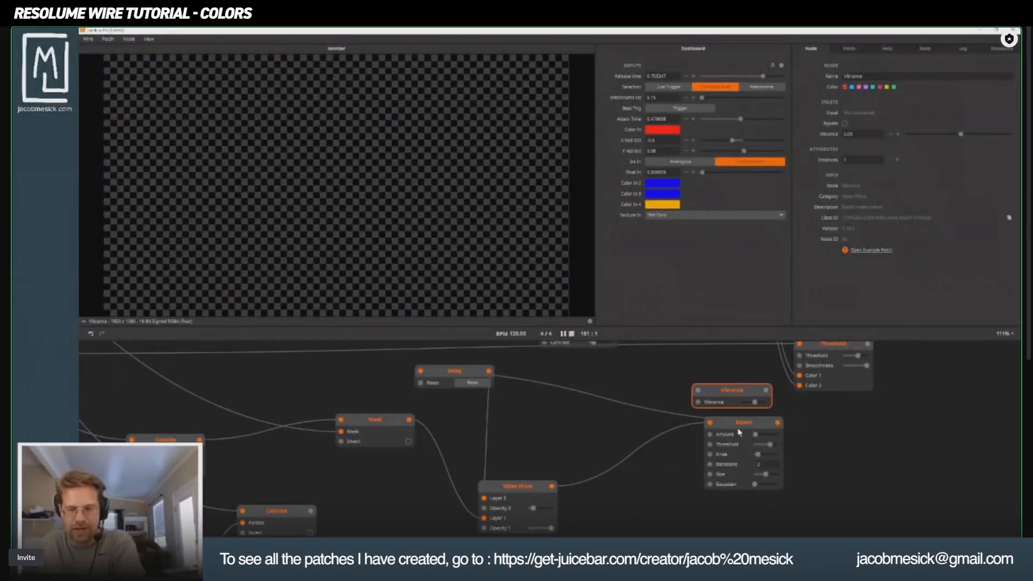
{"action": "left_click_drag", "start_coordinate": [740, 432], "coordinate": [619, 437]}
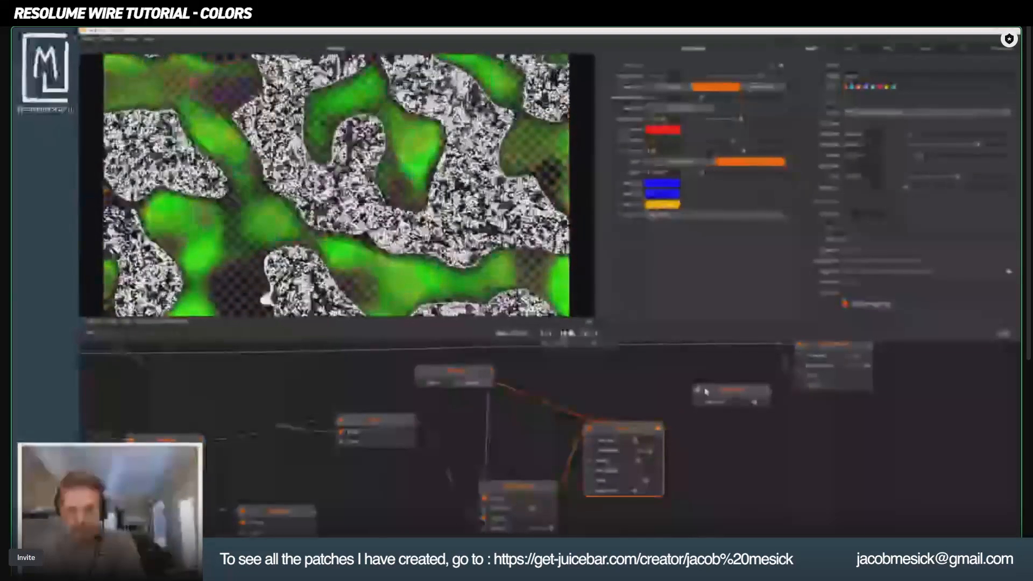
{"action": "left_click_drag", "start_coordinate": [706, 392], "coordinate": [699, 391]}
{"action": "left_click_drag", "start_coordinate": [767, 391], "coordinate": [420, 371]}
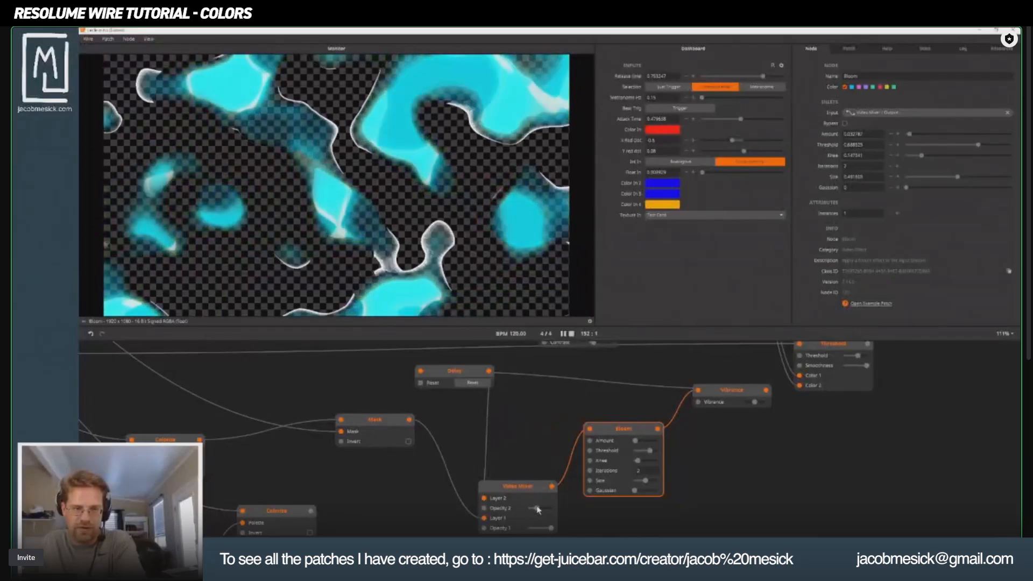
Place Bloom beside the Video Mixer with Vibrance after it, and raise the Vibrance amount to about 0.64.
{"action": "left_click_drag", "start_coordinate": [622, 429], "coordinate": [621, 464]}
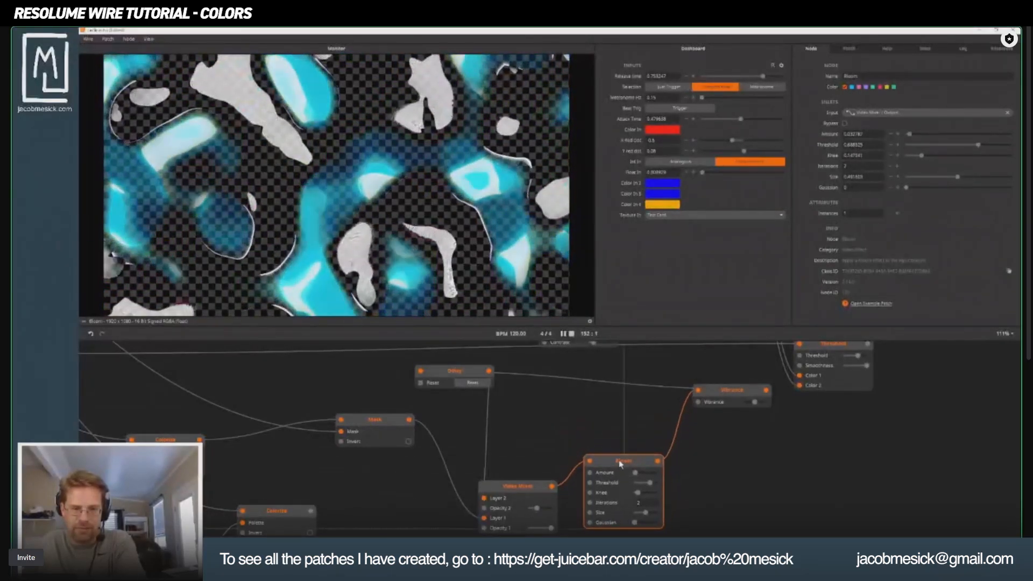
{"action": "left_click_drag", "start_coordinate": [721, 391], "coordinate": [751, 434]}
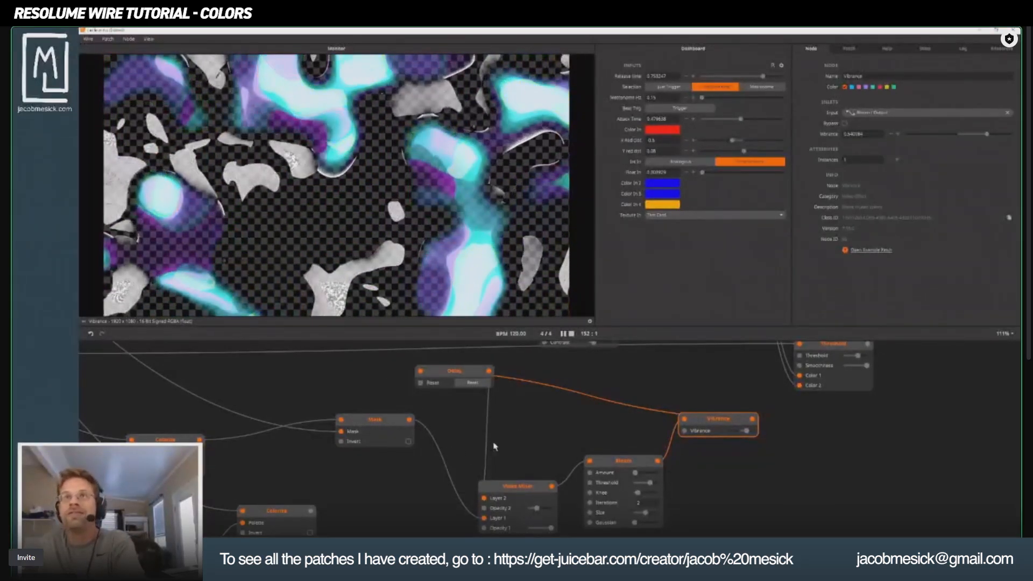
{"action": "left_click_drag", "start_coordinate": [492, 422], "coordinate": [646, 409]}
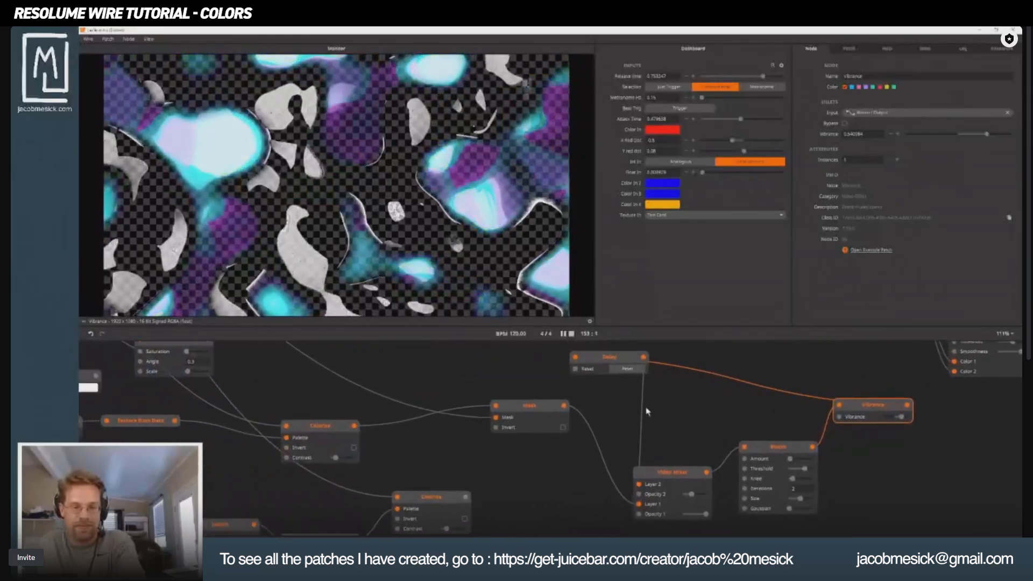
Compare the Mask preview with the Vibrance preview, then fine-tune the Bloom amount and lower the Vibrance amount to about 0.38.
{"action": "left_click", "coordinate": [541, 408]}
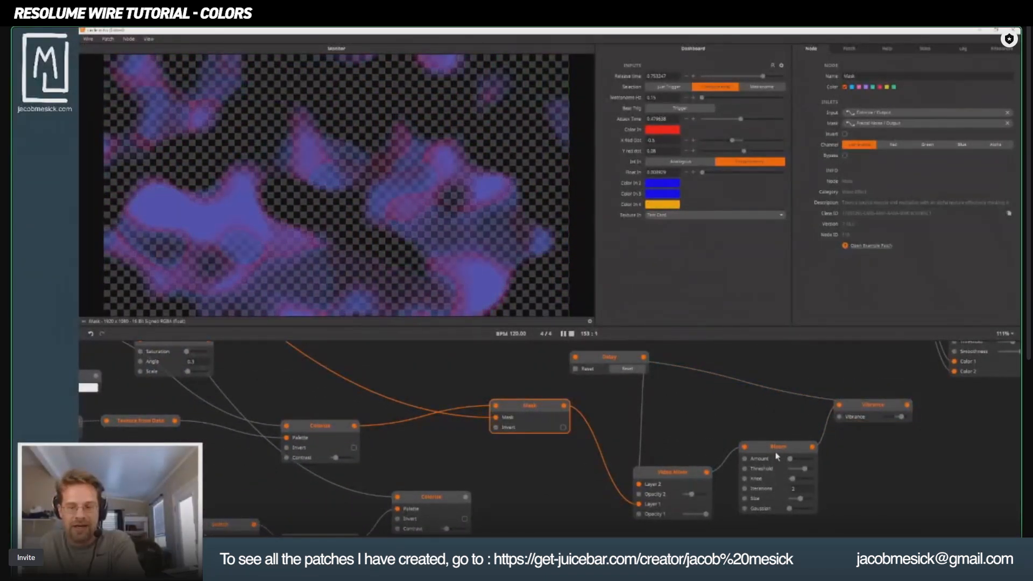
{"action": "left_click", "coordinate": [870, 407]}
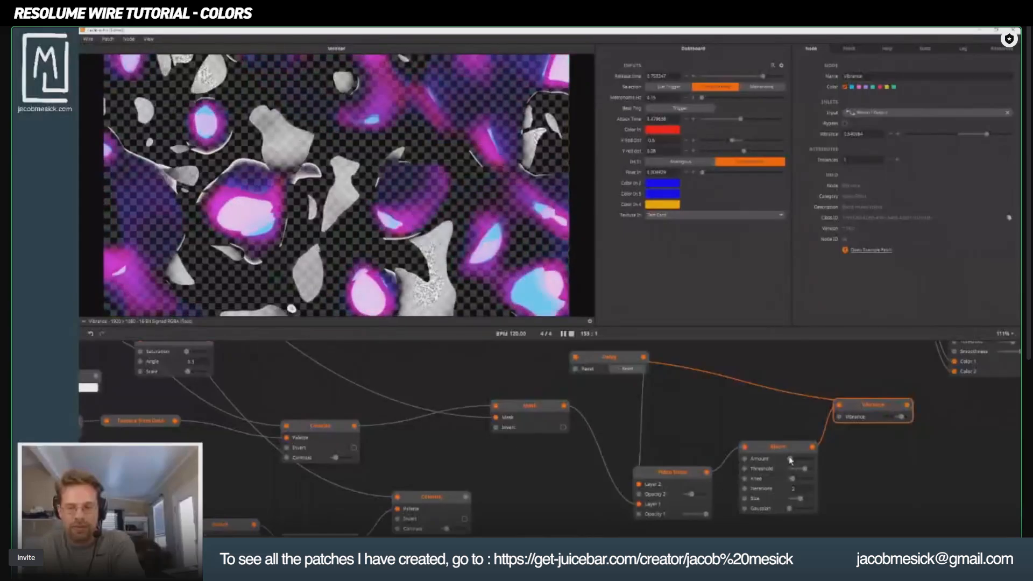
{"action": "left_click_drag", "start_coordinate": [793, 458], "coordinate": [789, 459]}
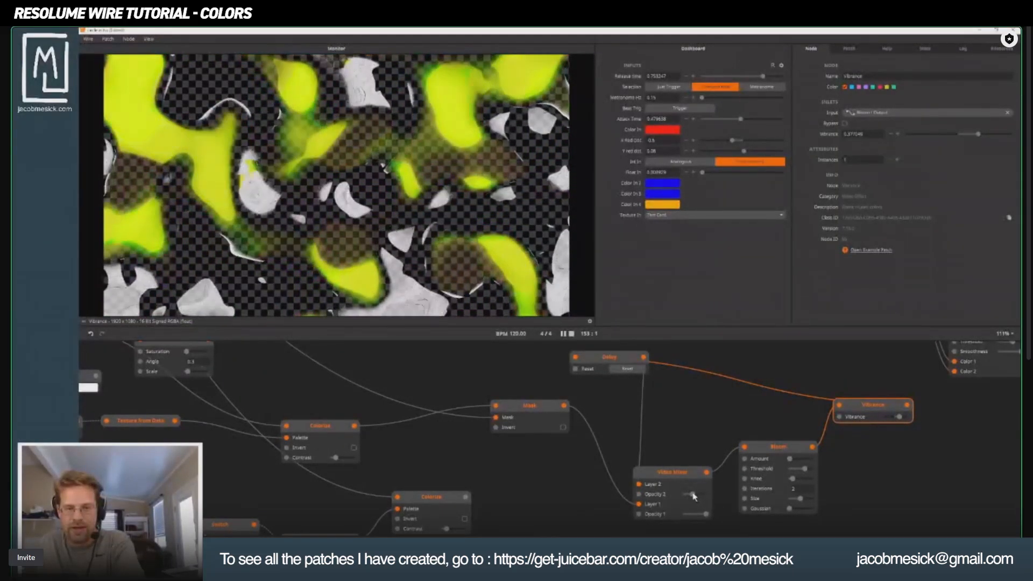
Try the Exclusion and Hard Light blend modes on the Video Mixer.
{"action": "left_click", "coordinate": [670, 477]}
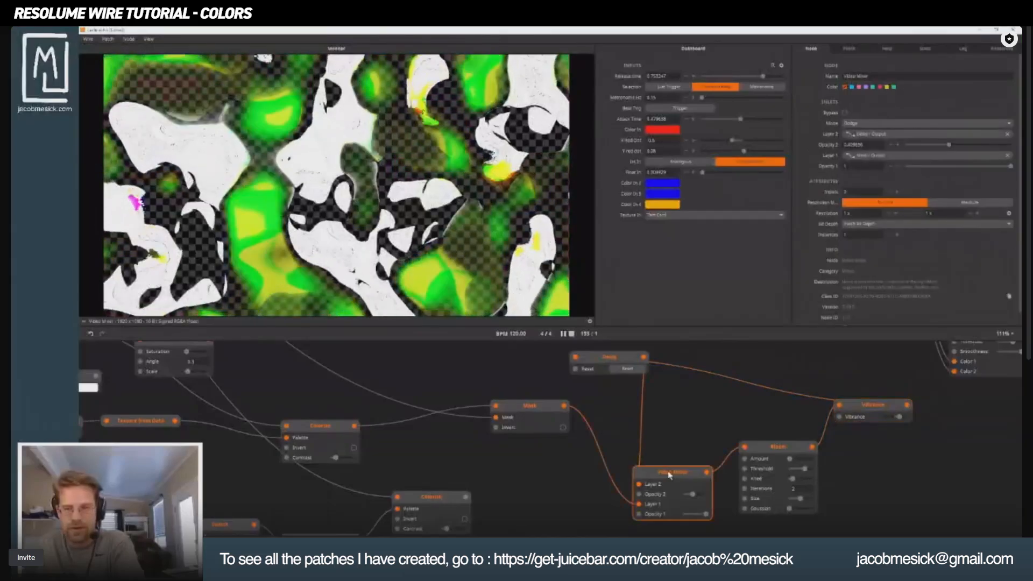
{"action": "left_click", "coordinate": [887, 125]}
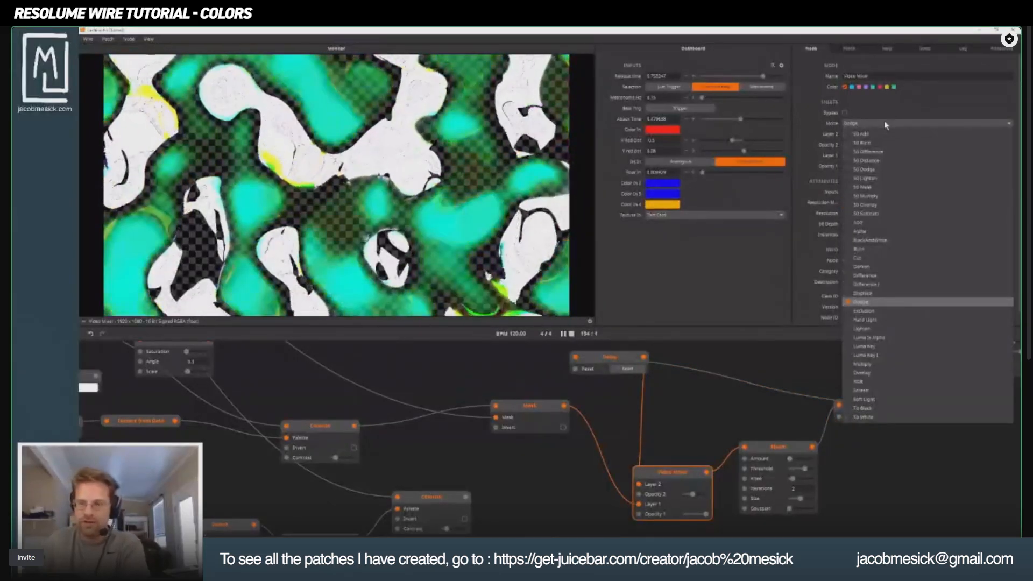
{"action": "key", "text": "Down"}
{"action": "key", "text": "Return"}
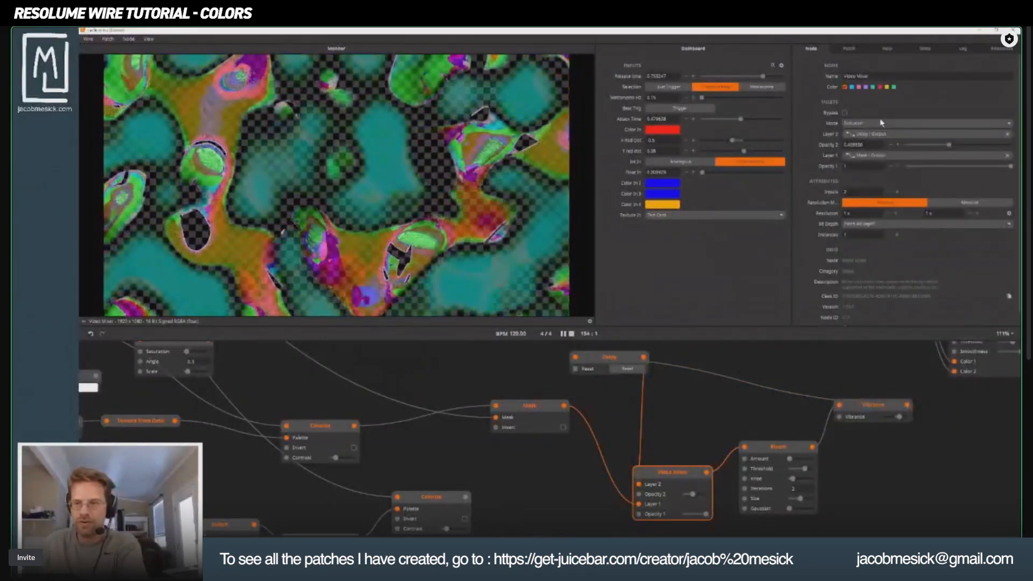
{"action": "key", "text": "Down"}
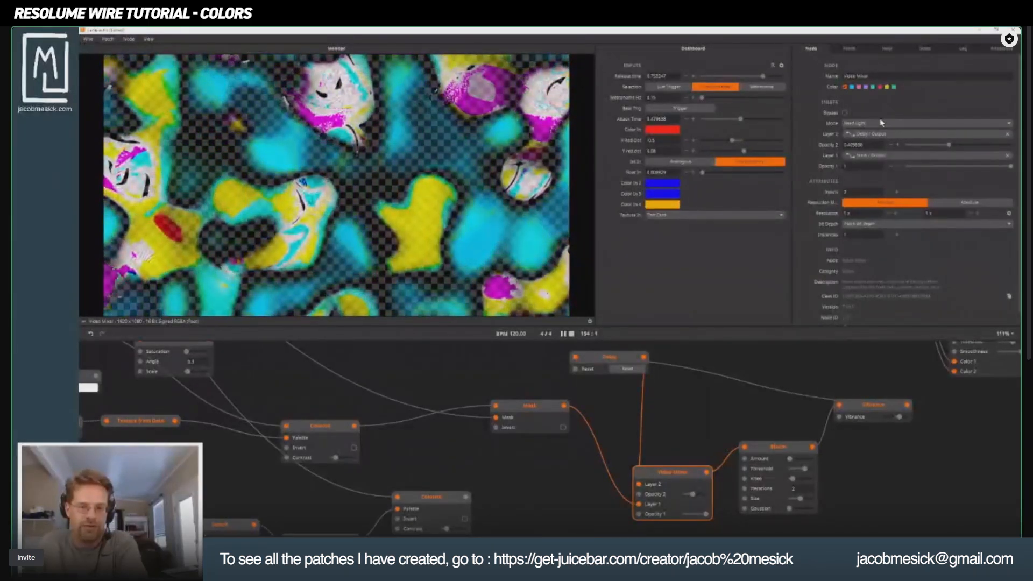
{"action": "mouse_move", "coordinate": [692, 494]}
{"action": "left_mouse_down"}
{"action": "mouse_move", "coordinate": [640, 501]}
{"action": "mouse_move", "coordinate": [693, 498]}
{"action": "left_mouse_up"}
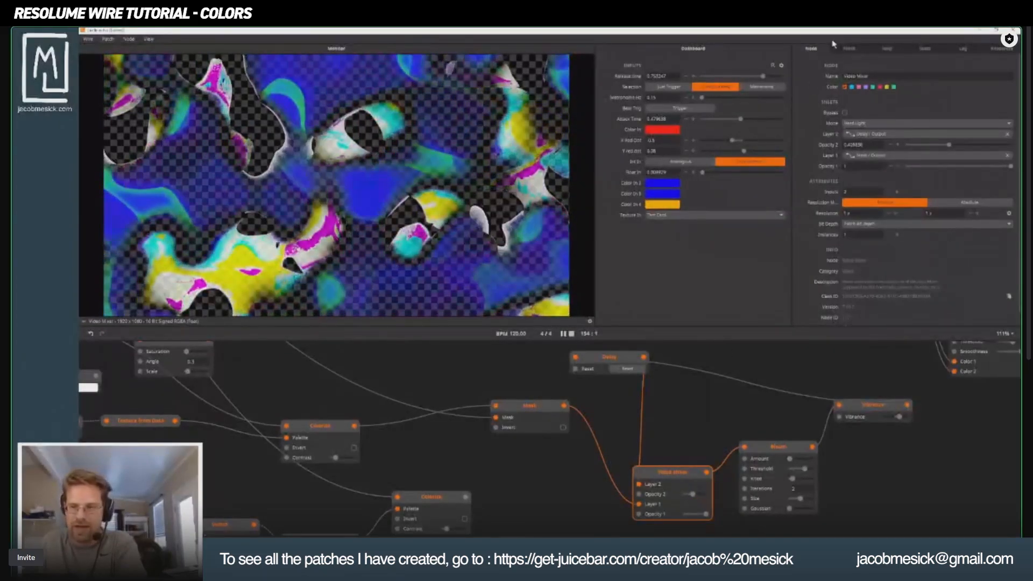
Try the Lighten and Luma Is Alpha modes on the Video Mixer, settle on Displace, and slightly raise Opacity 2.
{"action": "left_click", "coordinate": [872, 128]}
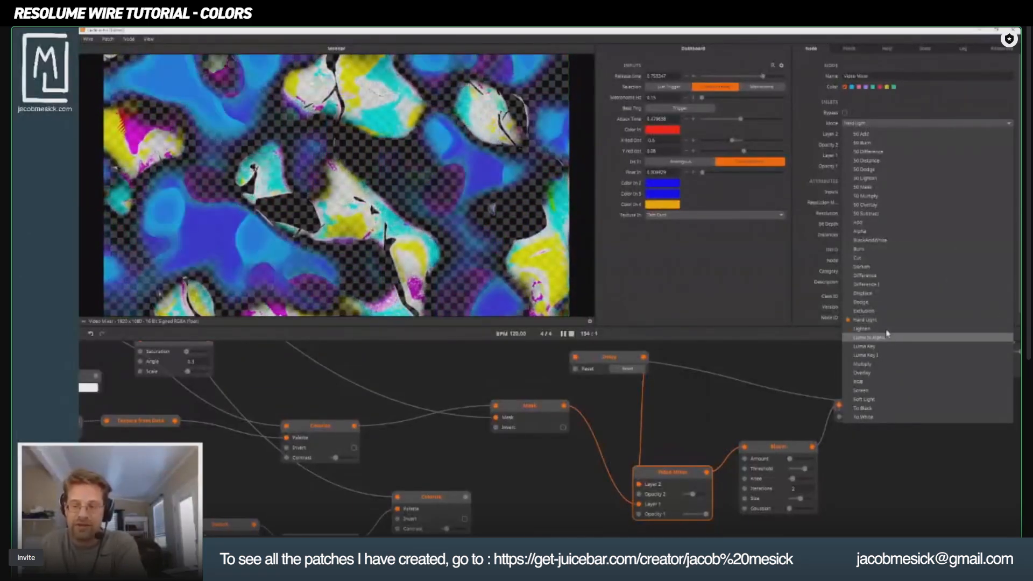
{"action": "left_click", "coordinate": [878, 327]}
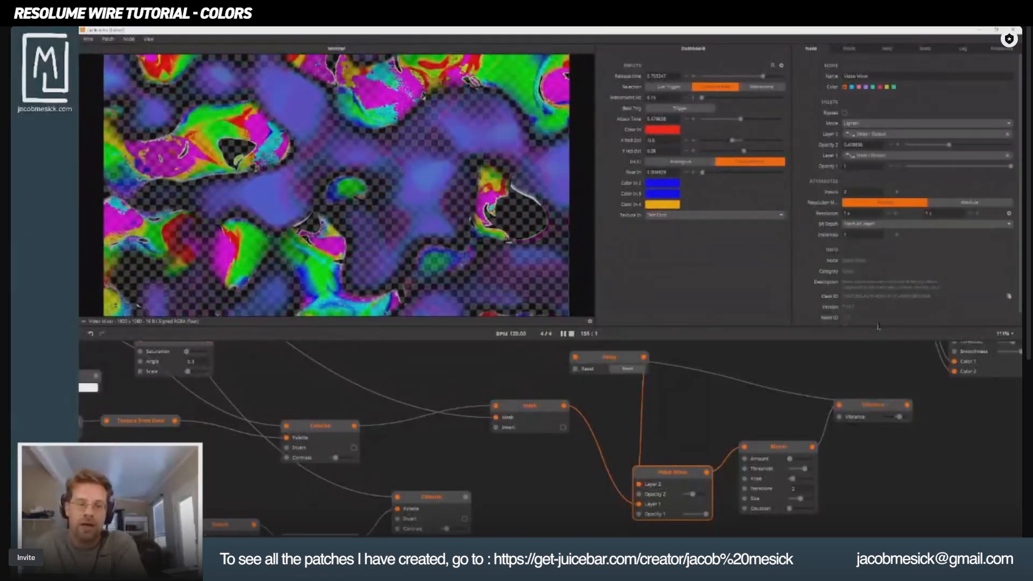
{"action": "key", "text": "Down"}
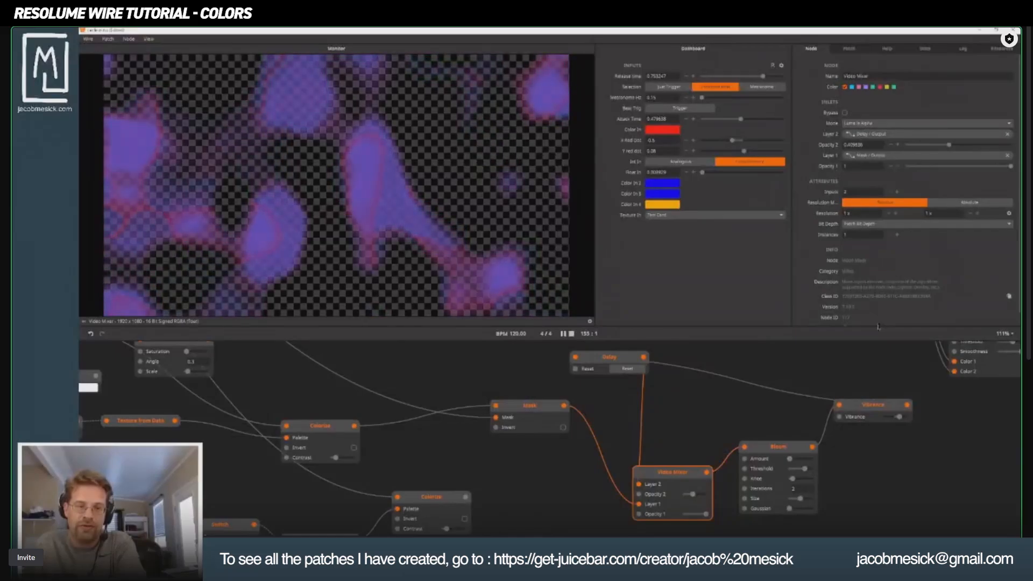
{"action": "key", "text": "Down"}
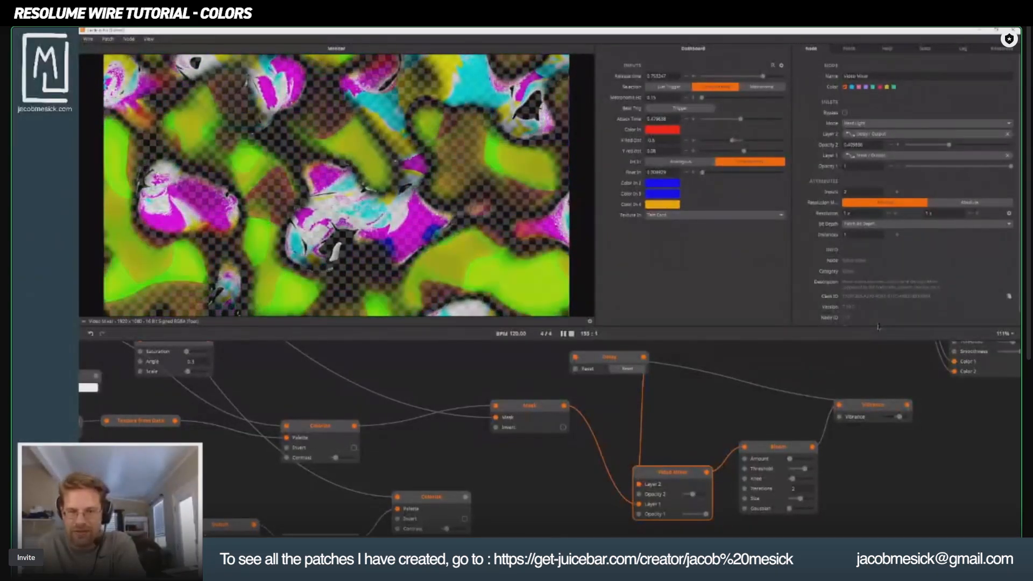
{"action": "key", "text": "Up"}
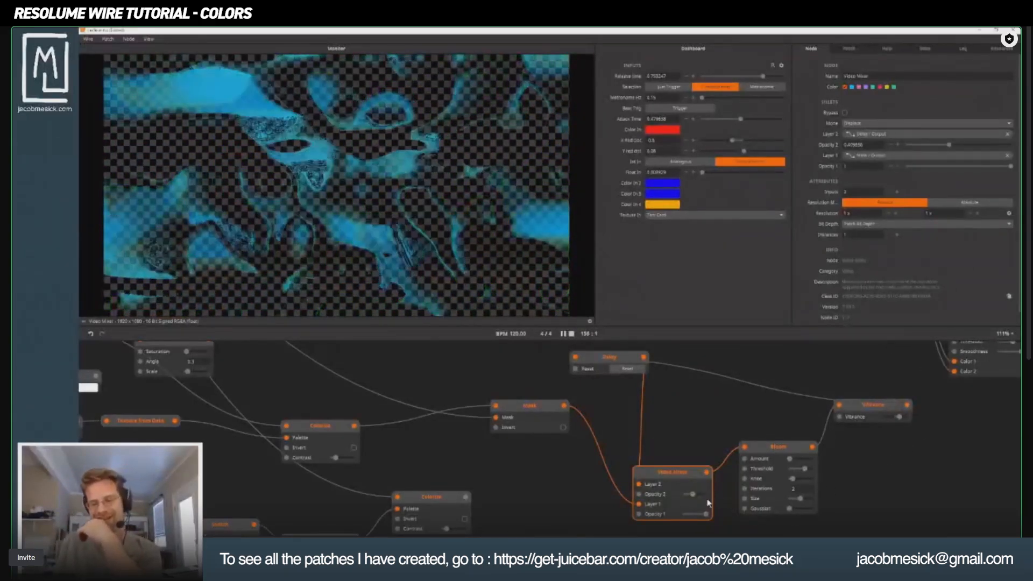
{"action": "left_click_drag", "start_coordinate": [692, 495], "coordinate": [677, 486]}
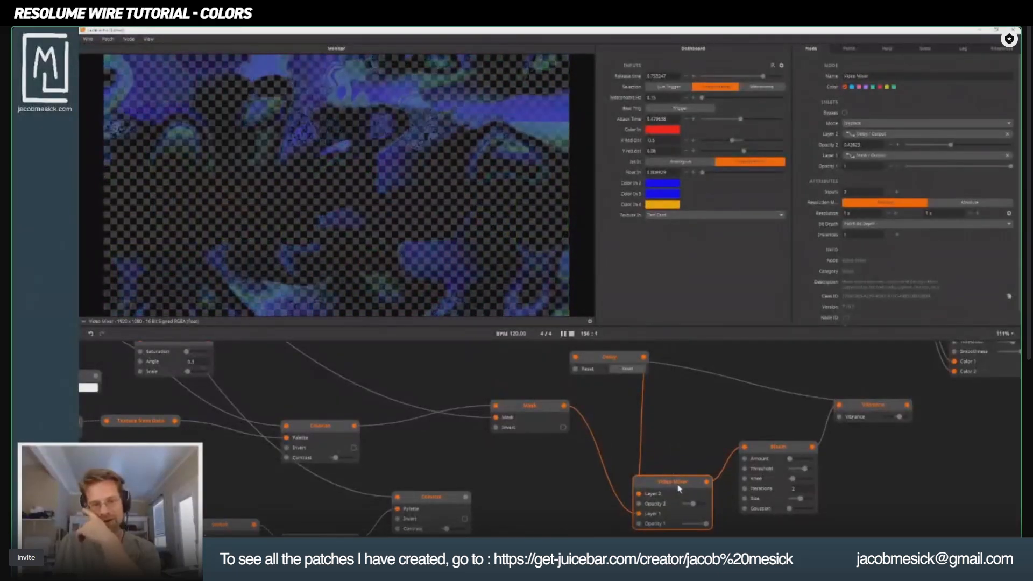
Go back to the main section of the patch and preview the texture output at the end of the chain.
{"action": "scroll", "coordinate": [681, 490], "scroll_direction": "down", "scroll_amount": 6}
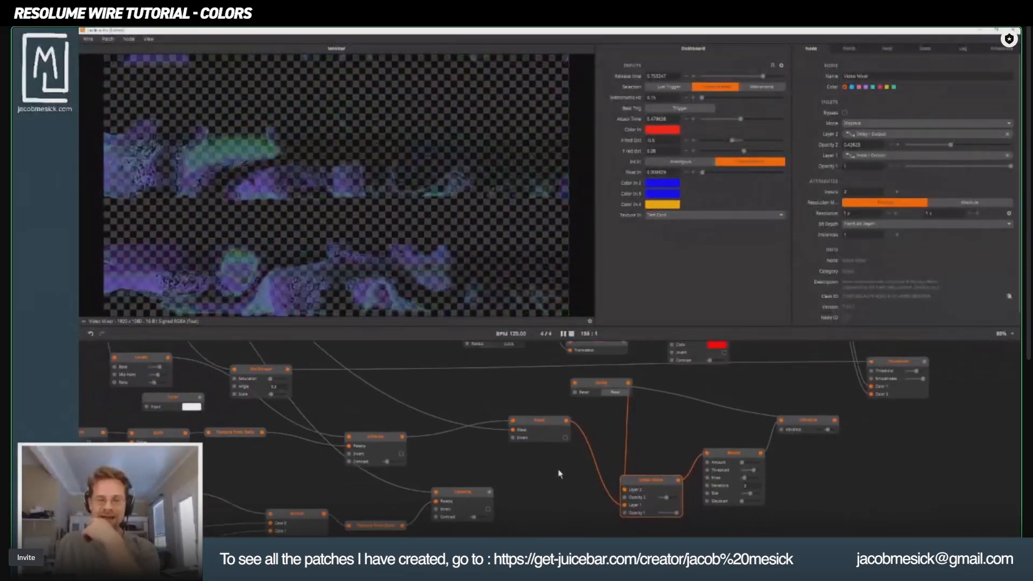
{"action": "left_click_drag", "start_coordinate": [559, 479], "coordinate": [805, 372]}
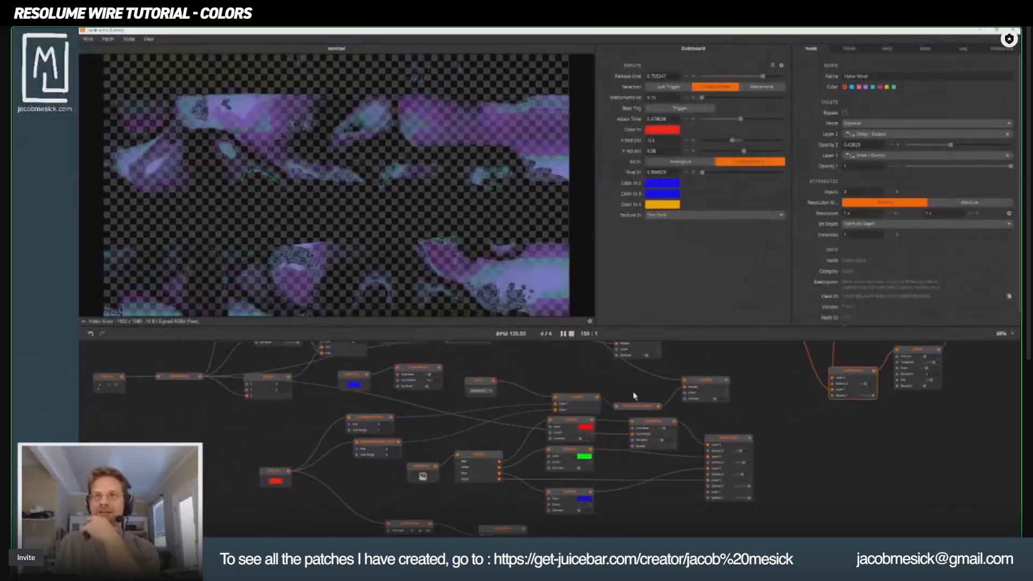
{"action": "left_click_drag", "start_coordinate": [634, 396], "coordinate": [798, 373]}
{"action": "scroll", "coordinate": [832, 405], "scroll_direction": "down", "scroll_amount": 2}
{"action": "left_click_drag", "start_coordinate": [840, 403], "coordinate": [877, 390]}
{"action": "scroll", "coordinate": [675, 466], "scroll_direction": "down", "scroll_amount": 1}
{"action": "left_click_drag", "start_coordinate": [740, 439], "coordinate": [705, 501]}
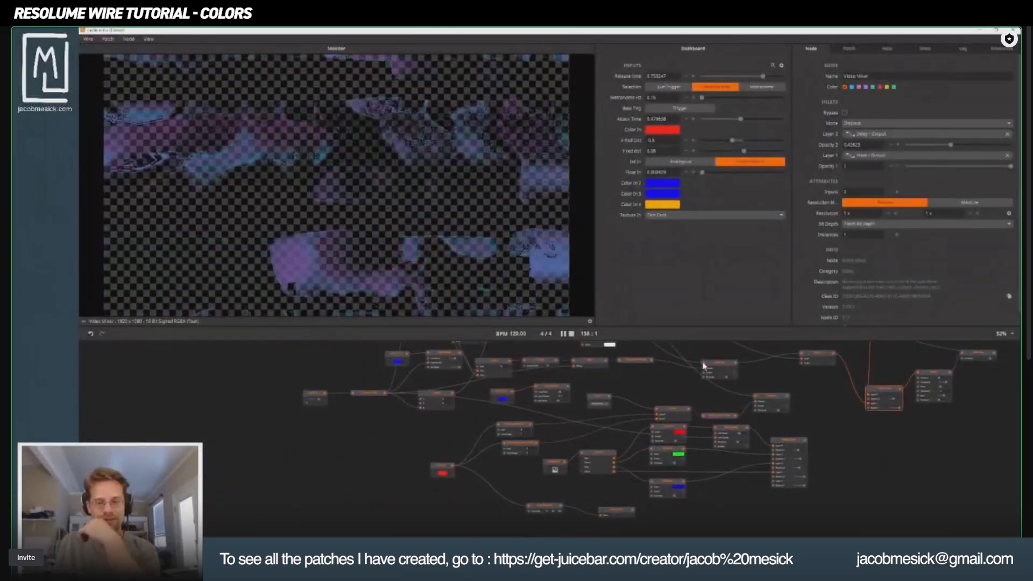
{"action": "left_click_drag", "start_coordinate": [690, 370], "coordinate": [633, 484]}
{"action": "left_click_drag", "start_coordinate": [677, 389], "coordinate": [593, 540]}
{"action": "left_click_drag", "start_coordinate": [740, 422], "coordinate": [519, 456]}
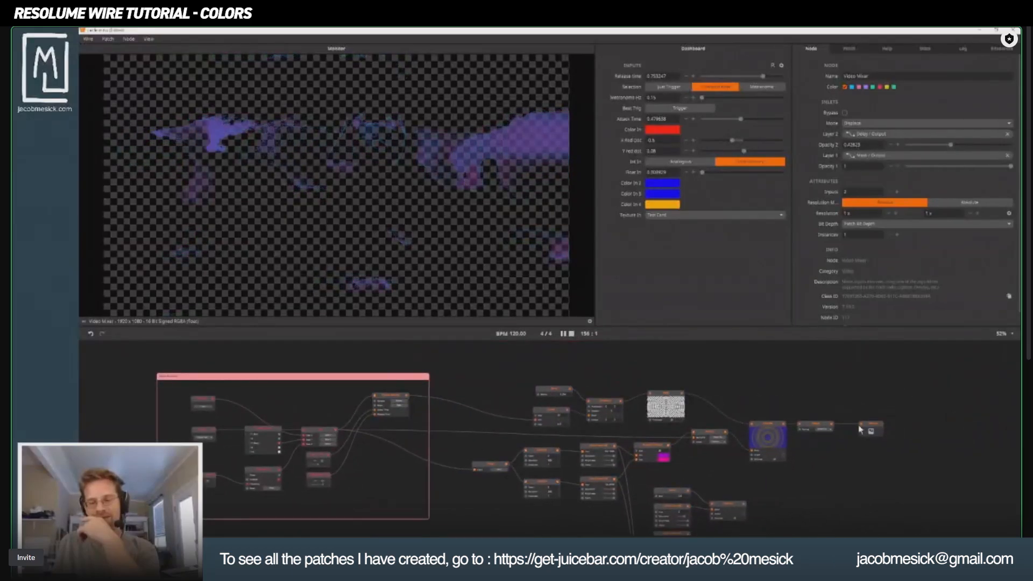
{"action": "left_click", "coordinate": [865, 430]}
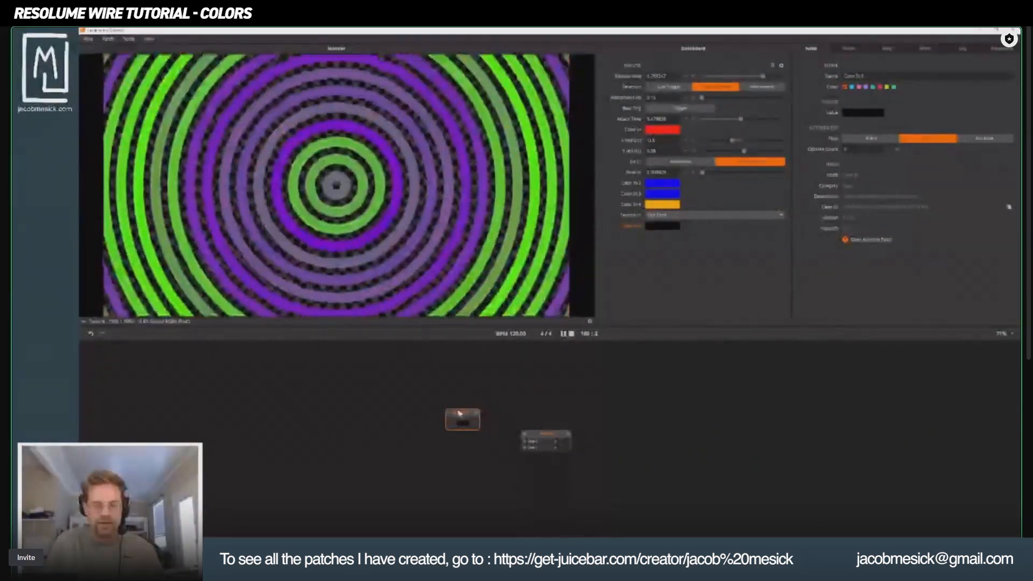
Add a second Color In node and wire both Color In nodes into the Switch node's two case inputs.
{"action": "left_click_drag", "start_coordinate": [459, 413], "coordinate": [519, 448]}
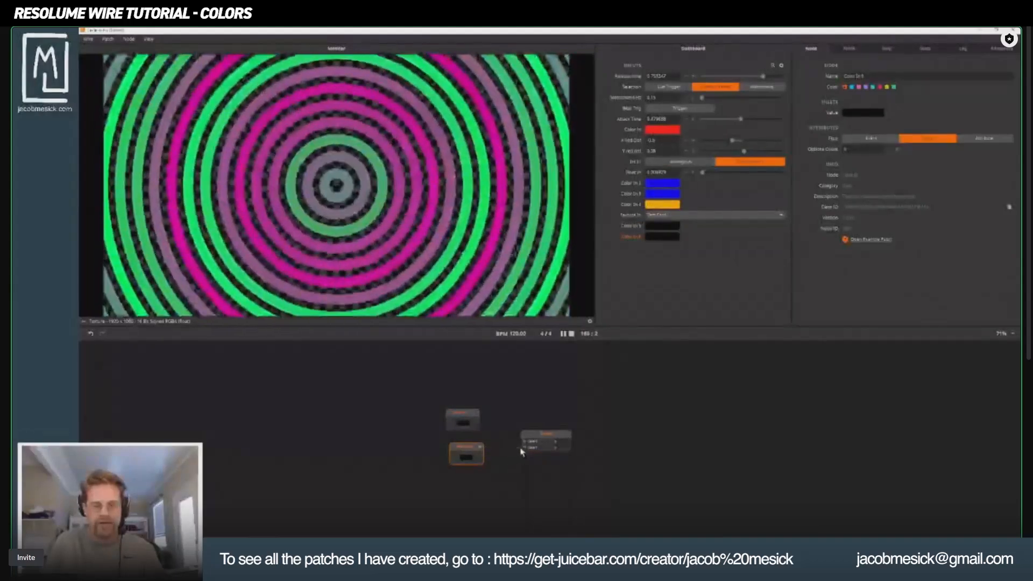
{"action": "left_click", "coordinate": [478, 444]}
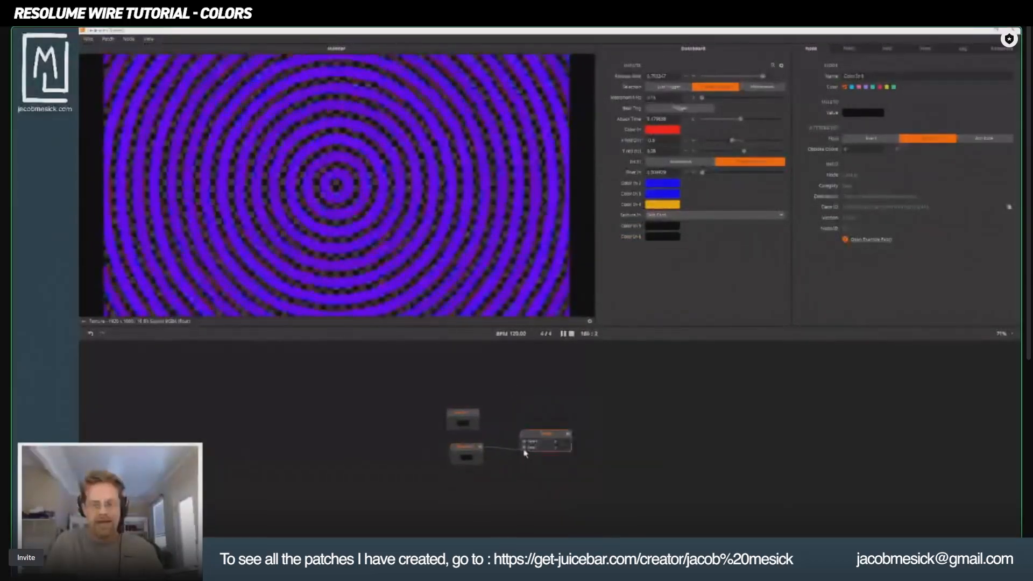
{"action": "left_click_drag", "start_coordinate": [477, 415], "coordinate": [572, 414]}
Add an Int In node, connect it to the Switch's selection input, and set its options count to 2.
{"action": "double_click", "coordinate": [494, 386]}
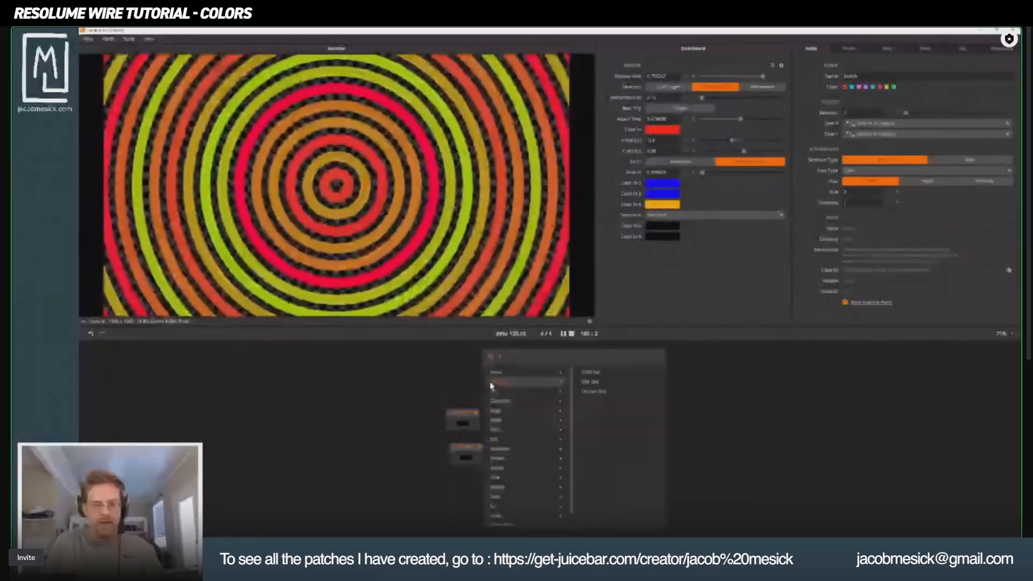
{"action": "type", "text": "flo"}
{"action": "key", "text": "BackSpace"}
{"action": "key", "text": "BackSpace"}
{"action": "key", "text": "BackSpace"}
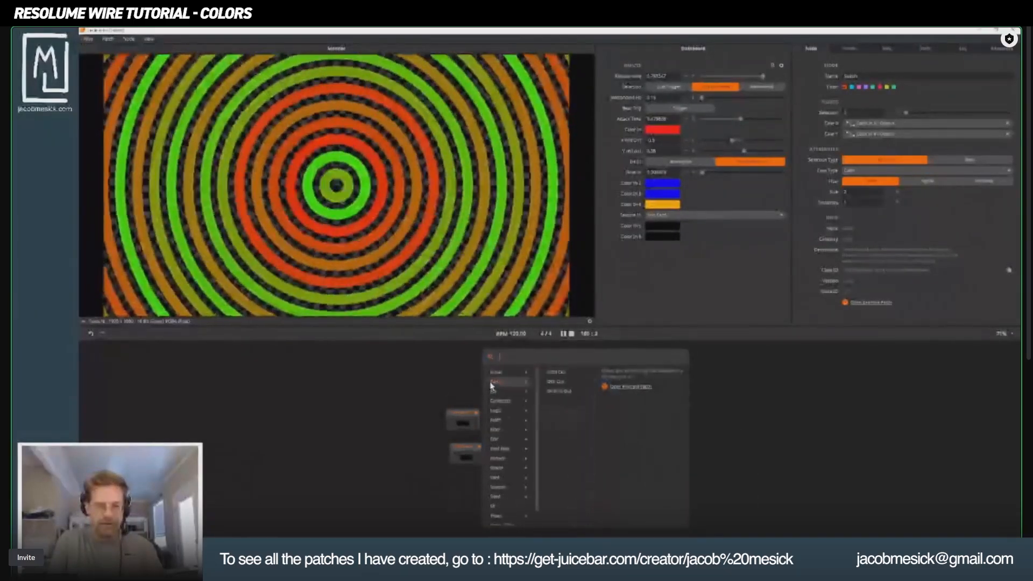
{"action": "left_click", "coordinate": [491, 385]}
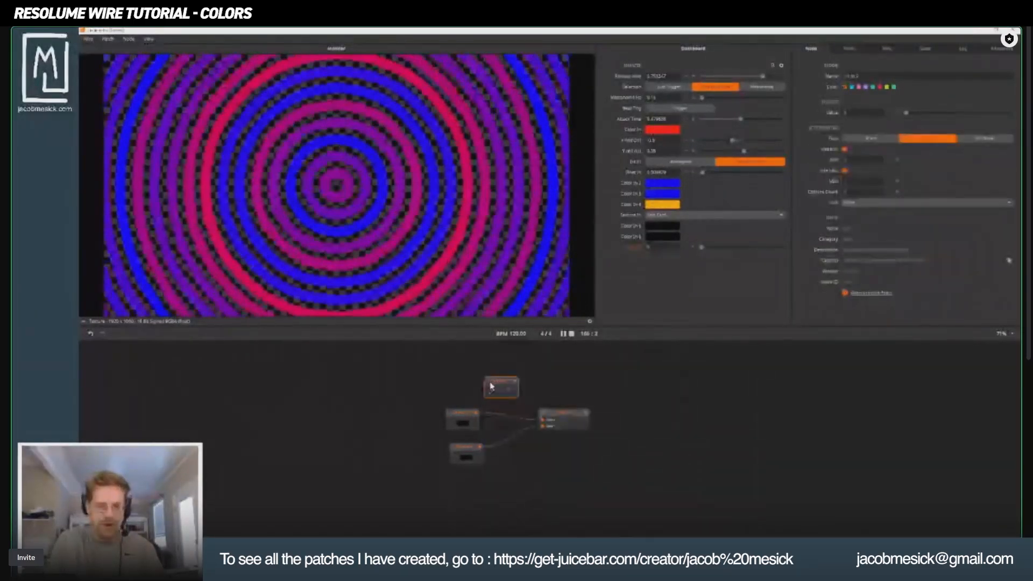
{"action": "left_click_drag", "start_coordinate": [494, 381], "coordinate": [543, 419]}
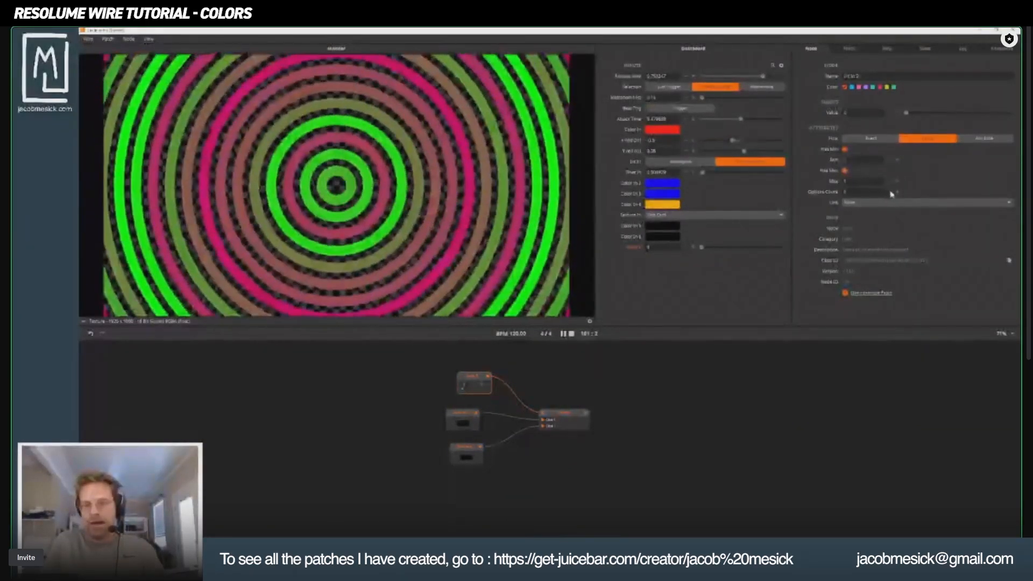
{"action": "left_click", "coordinate": [898, 194]}
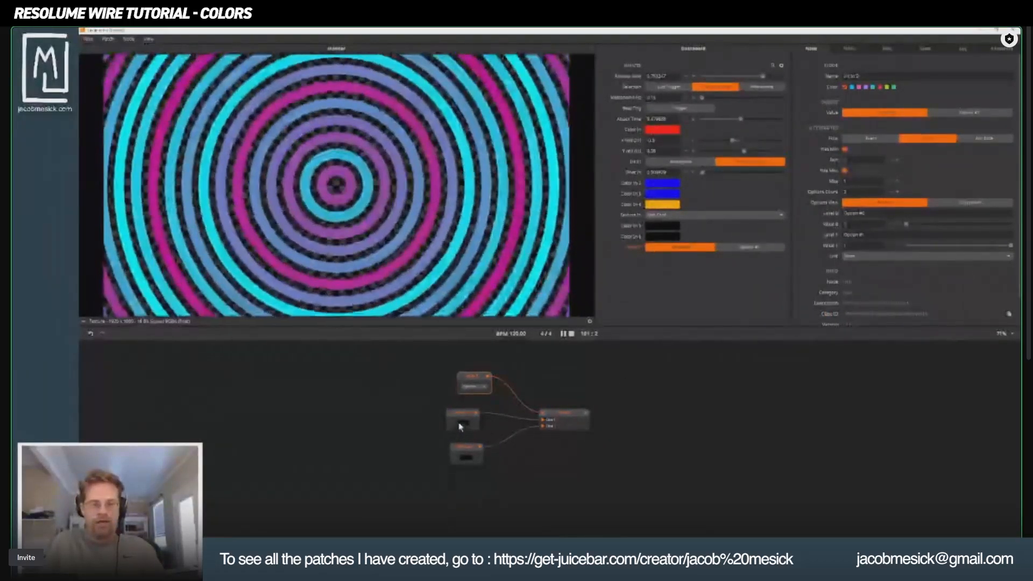
Set the first Color In node wired to the Switch to red and the second one to cyan.
{"action": "left_click", "coordinate": [461, 425]}
{"action": "left_click", "coordinate": [648, 437]}
{"action": "left_click", "coordinate": [460, 457]}
{"action": "left_click", "coordinate": [464, 457]}
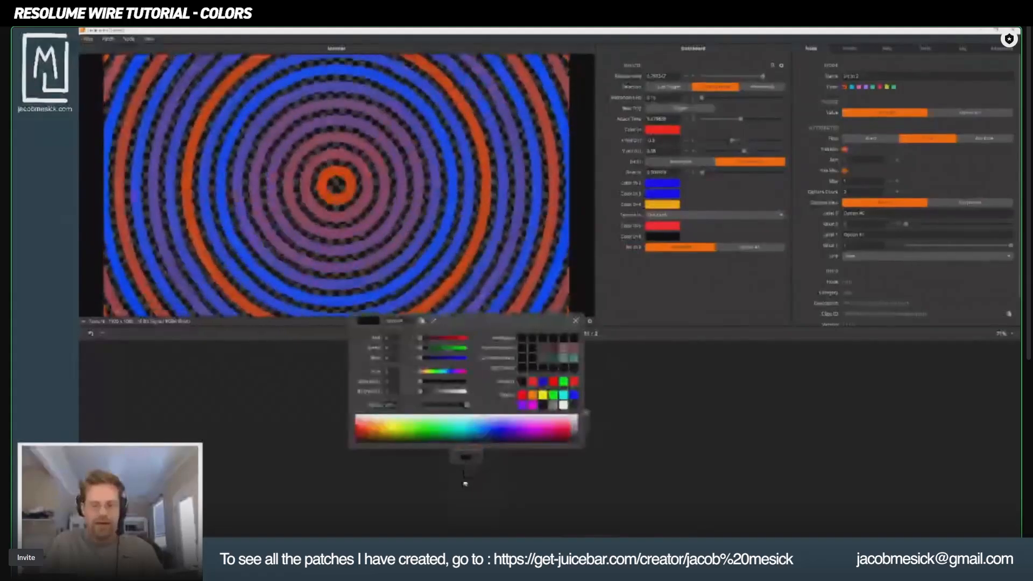
{"action": "left_click", "coordinate": [563, 394]}
{"action": "left_click", "coordinate": [604, 425]}
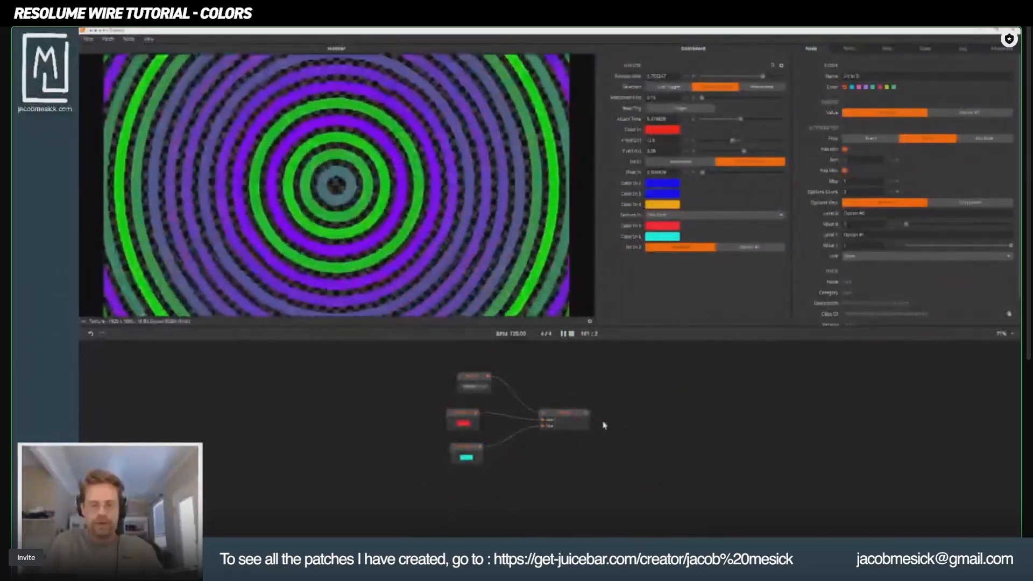
Add a Colorize node beyond the Switch and connect the Switch output to its Color input.
{"action": "double_click", "coordinate": [644, 470]}
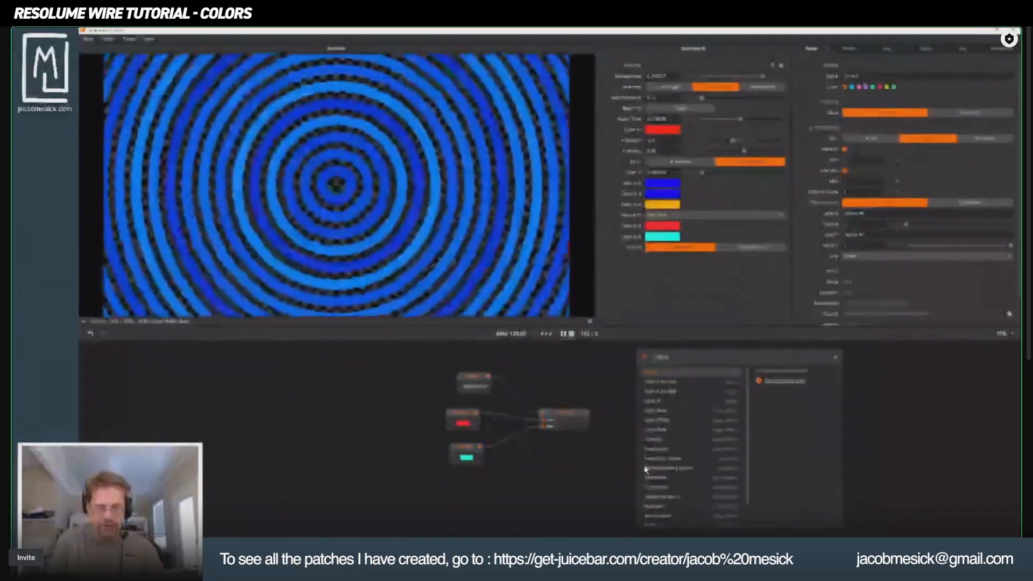
{"action": "double_click", "coordinate": [646, 469]}
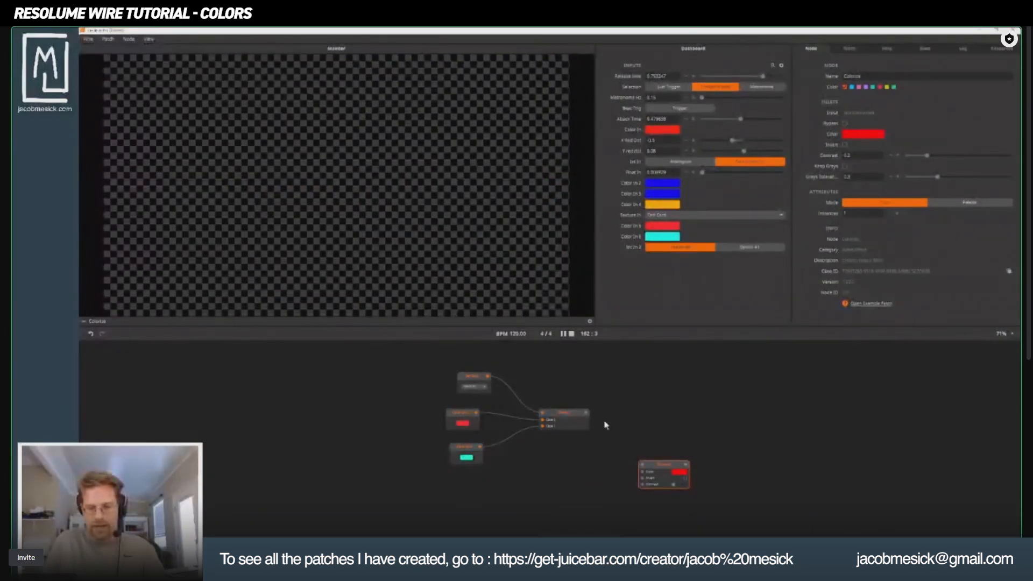
{"action": "left_click_drag", "start_coordinate": [643, 473], "coordinate": [658, 394]}
Add a Texture In node above the Switch and connect it to the Colorize node's texture input.
{"action": "double_click", "coordinate": [612, 481]}
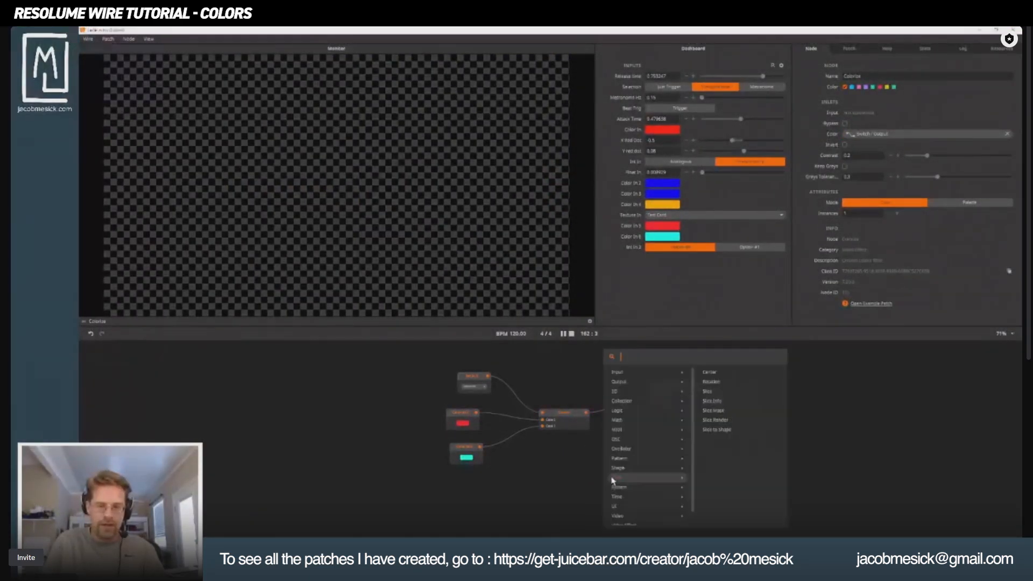
{"action": "type", "text": "te"}
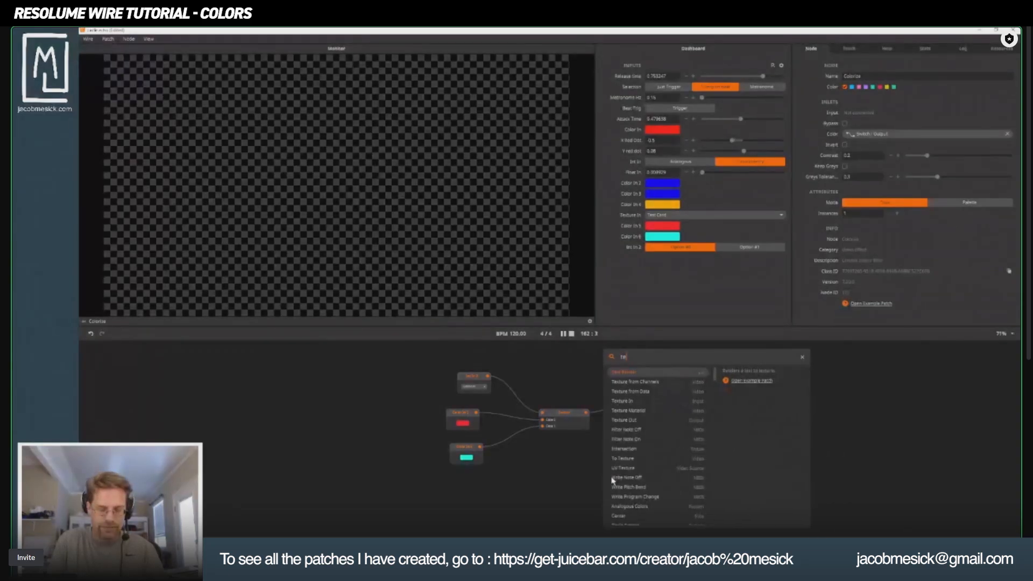
{"action": "type", "text": "xturei"}
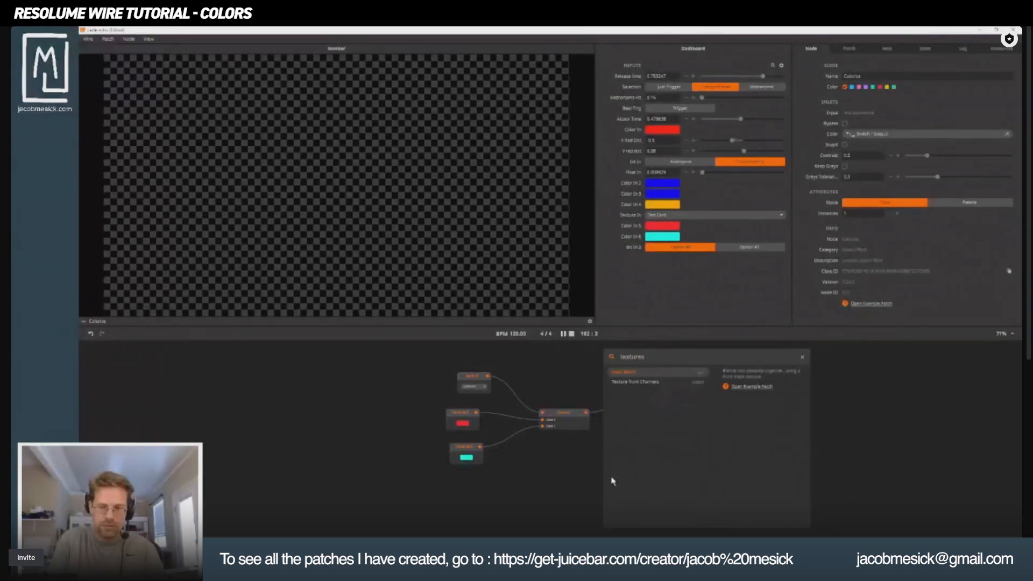
{"action": "key", "text": "BackSpace"}
{"action": "type", "text": "in"}
{"action": "key", "text": "Return"}
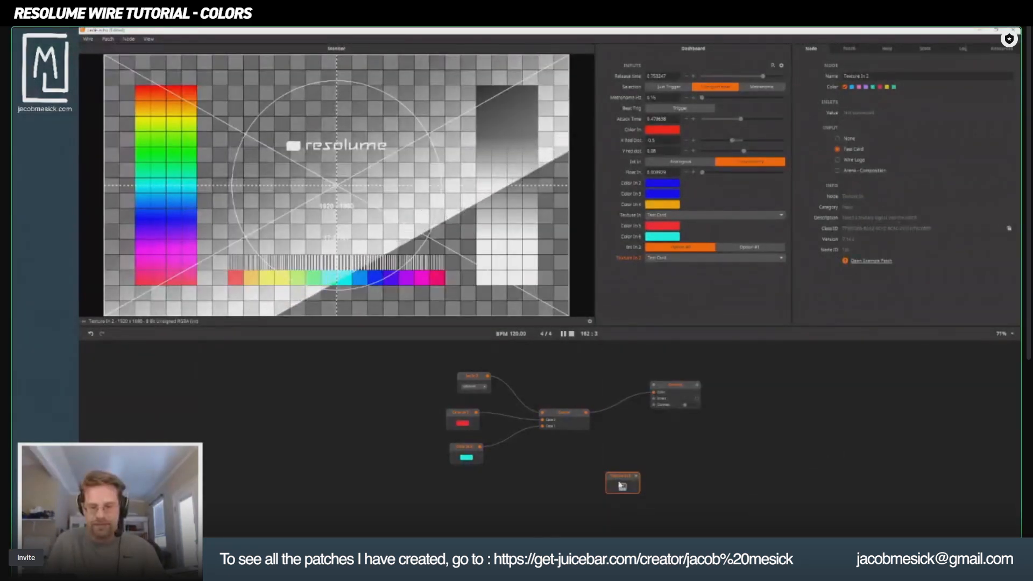
{"action": "left_click_drag", "start_coordinate": [613, 481], "coordinate": [565, 375]}
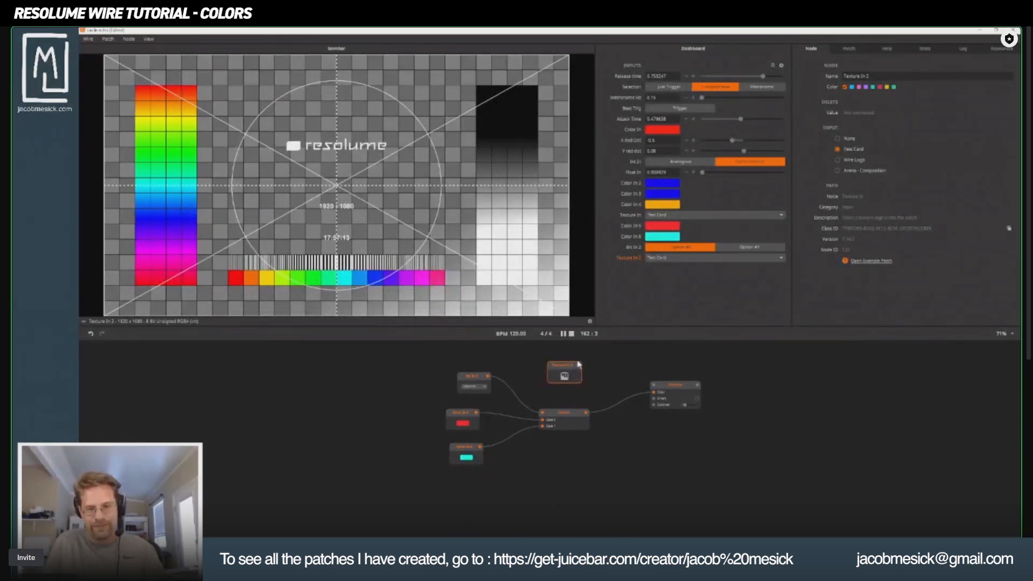
{"action": "left_click_drag", "start_coordinate": [570, 369], "coordinate": [643, 386]}
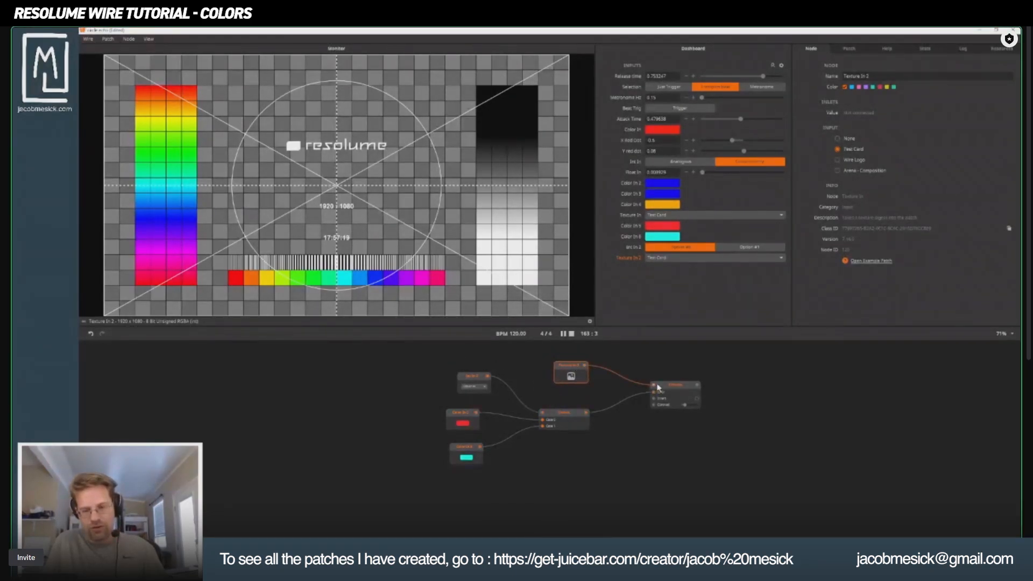
Add a Texture Out node after Colorize and connect the Colorize output to it.
{"action": "double_click", "coordinate": [778, 387]}
{"action": "type", "text": "te"}
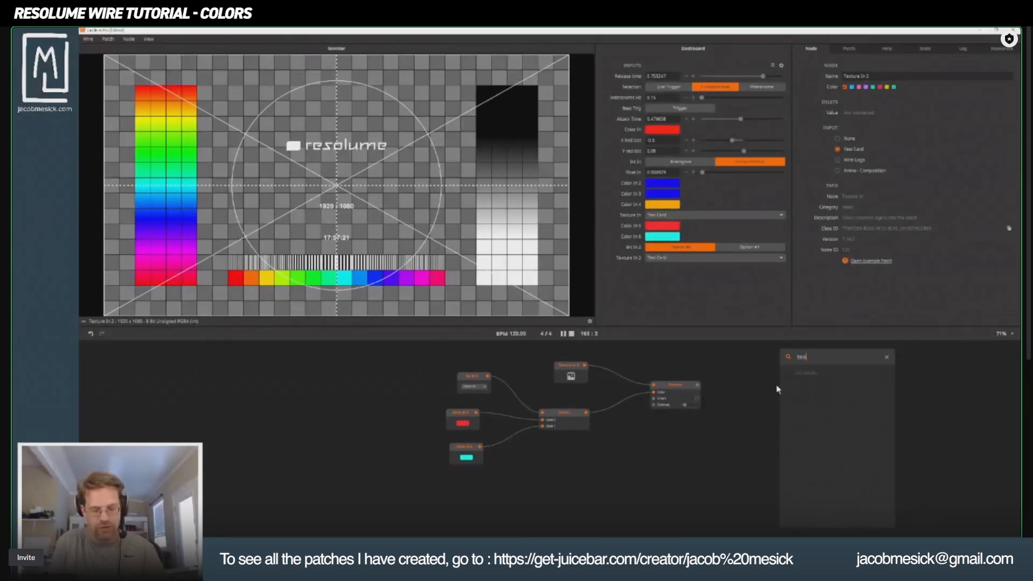
{"action": "type", "text": "xture ou"}
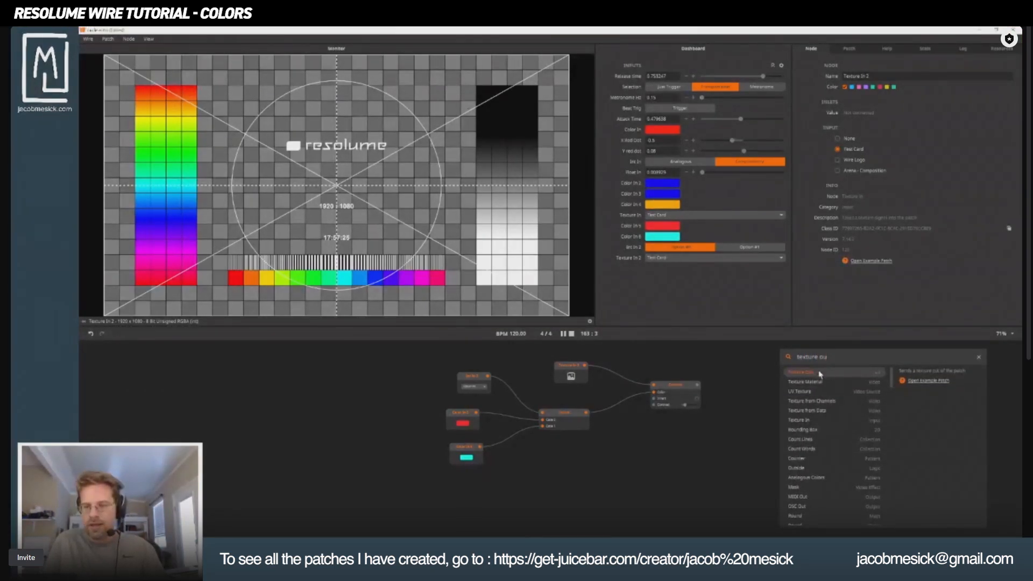
{"action": "key", "text": "Return"}
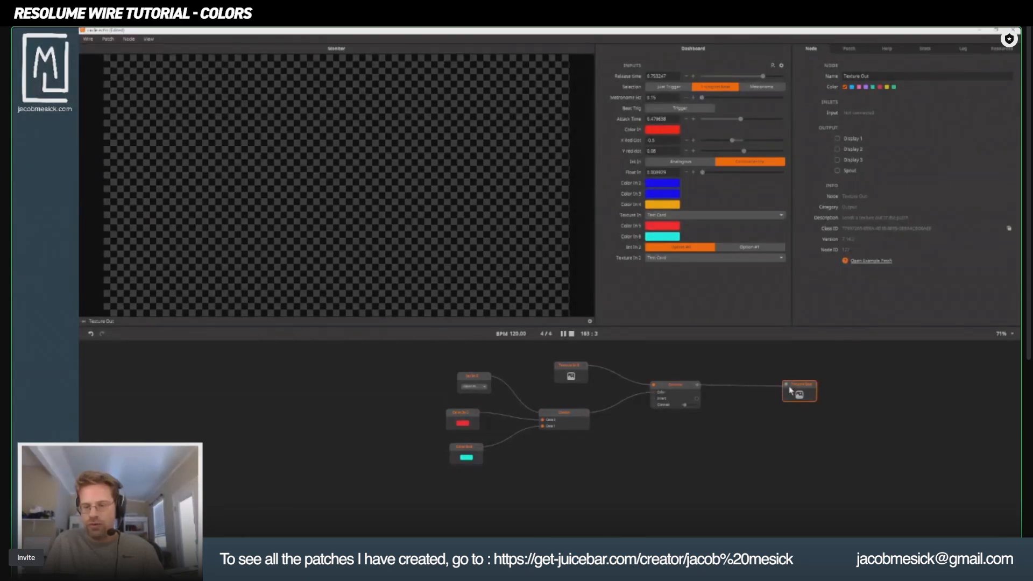
{"action": "left_click_drag", "start_coordinate": [790, 387], "coordinate": [788, 386]}
{"action": "left_click_drag", "start_coordinate": [798, 385], "coordinate": [764, 385]}
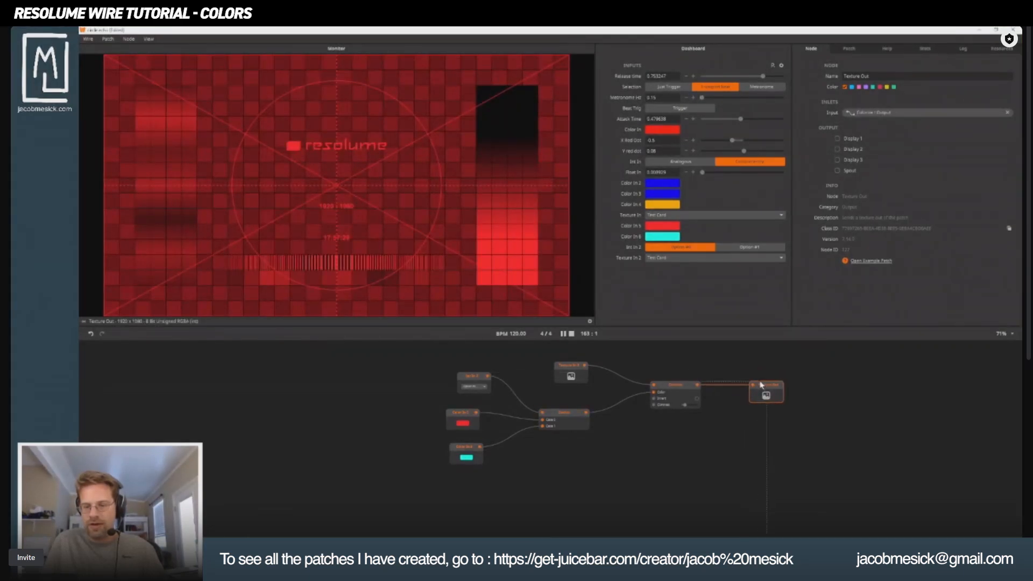
Choose the second option on the Int In node and spread out the input nodes and the Switch.
{"action": "left_click", "coordinate": [475, 388]}
{"action": "left_click", "coordinate": [487, 405]}
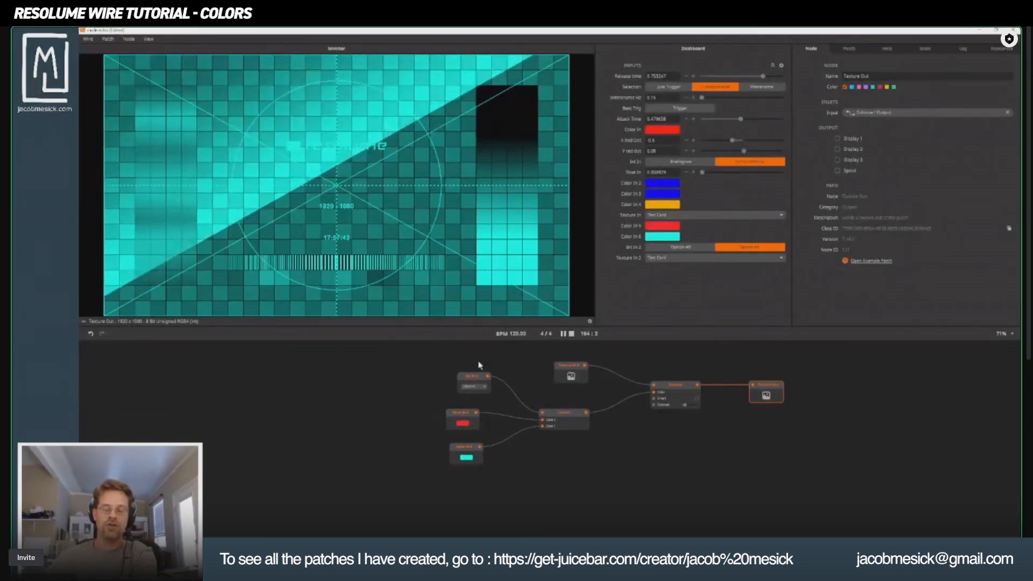
{"action": "left_click_drag", "start_coordinate": [466, 378], "coordinate": [453, 449]}
{"action": "left_click", "coordinate": [421, 443]}
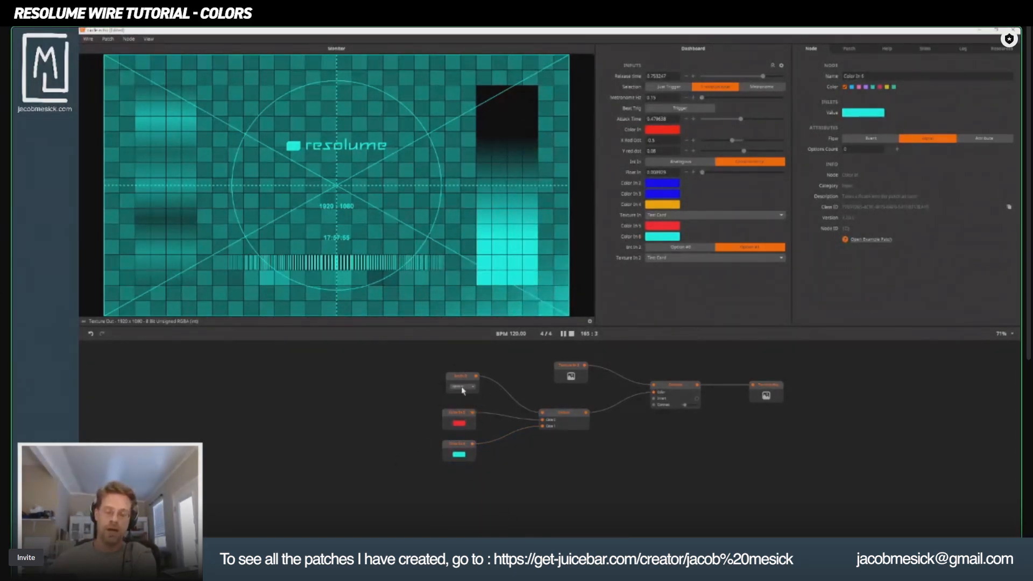
{"action": "left_click", "coordinate": [451, 428]}
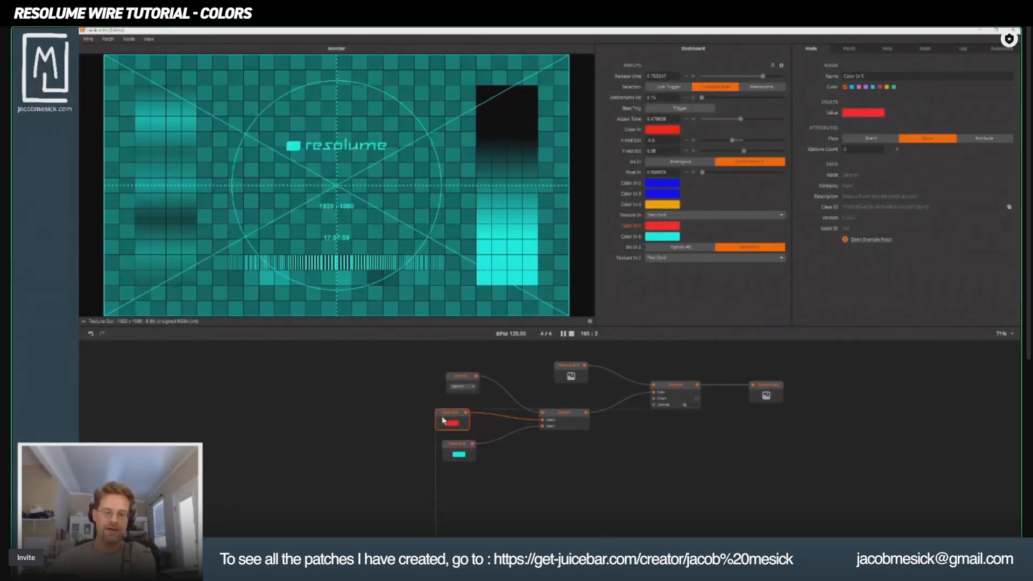
{"action": "left_click_drag", "start_coordinate": [442, 420], "coordinate": [419, 420]}
{"action": "left_click_drag", "start_coordinate": [564, 416], "coordinate": [578, 409]}
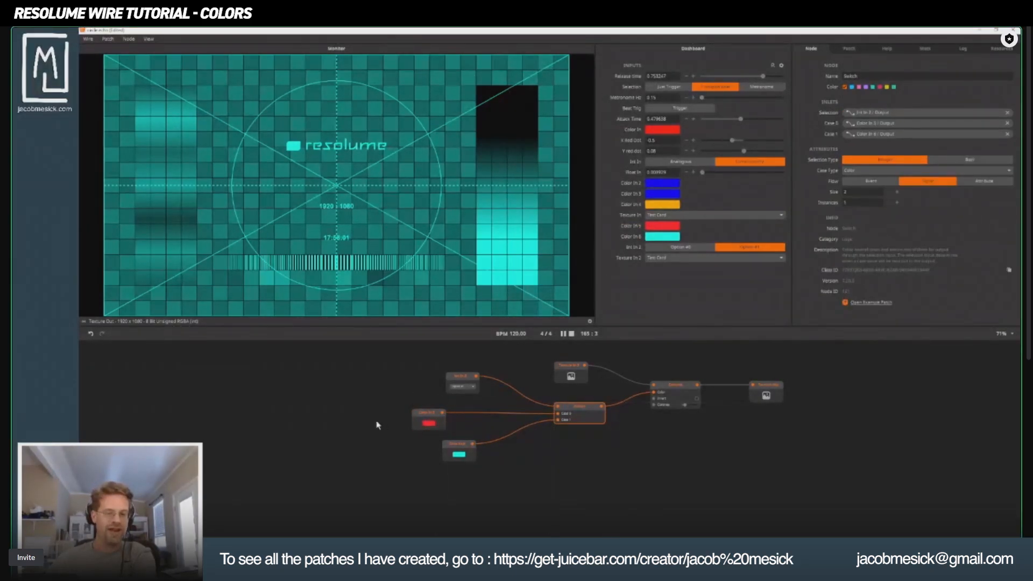
Add a Linear node and place it near the two Color In nodes.
{"action": "double_click", "coordinate": [336, 493]}
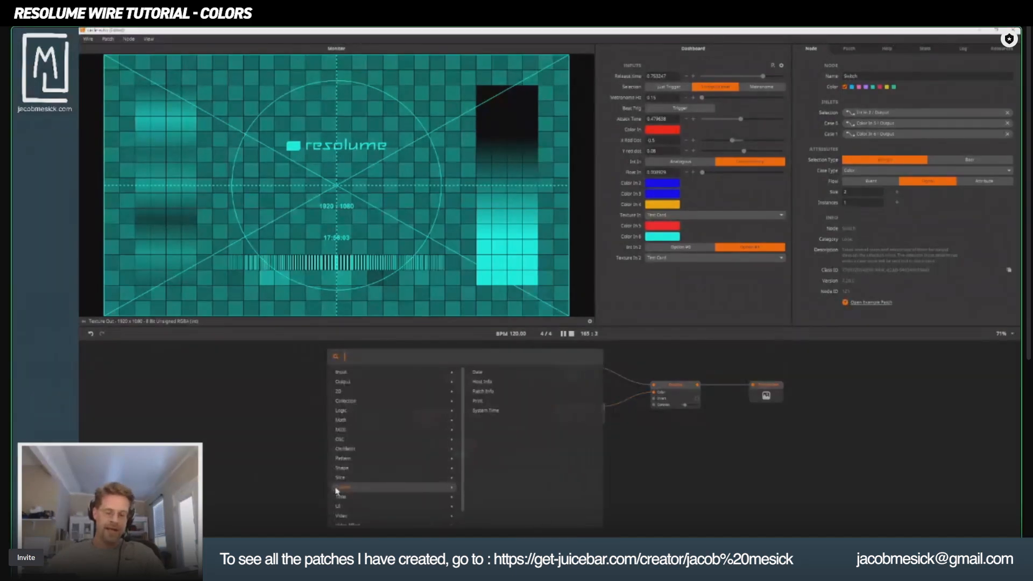
{"action": "type", "text": "colr"}
{"action": "key", "text": "BackSpace"}
{"action": "key", "text": "BackSpace"}
{"action": "key", "text": "BackSpace"}
{"action": "key", "text": "BackSpace"}
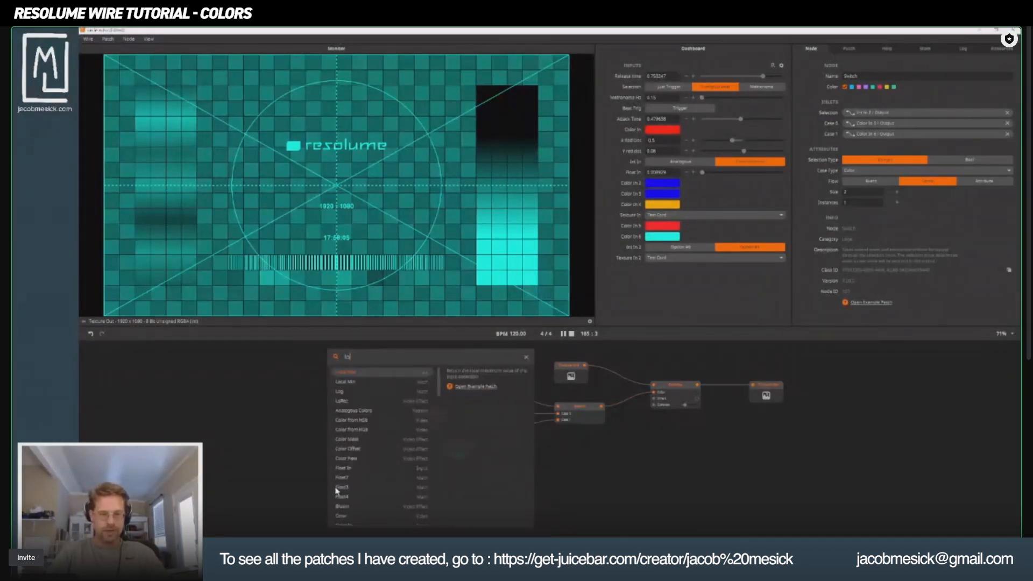
{"action": "type", "text": "lin"}
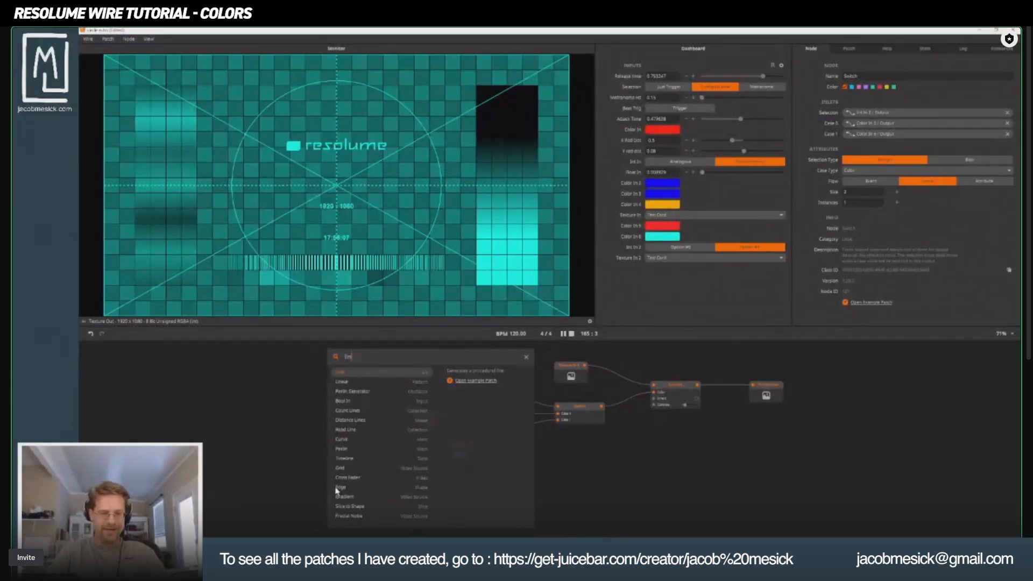
{"action": "left_click", "coordinate": [350, 382]}
{"action": "left_click_drag", "start_coordinate": [361, 468], "coordinate": [370, 395]}
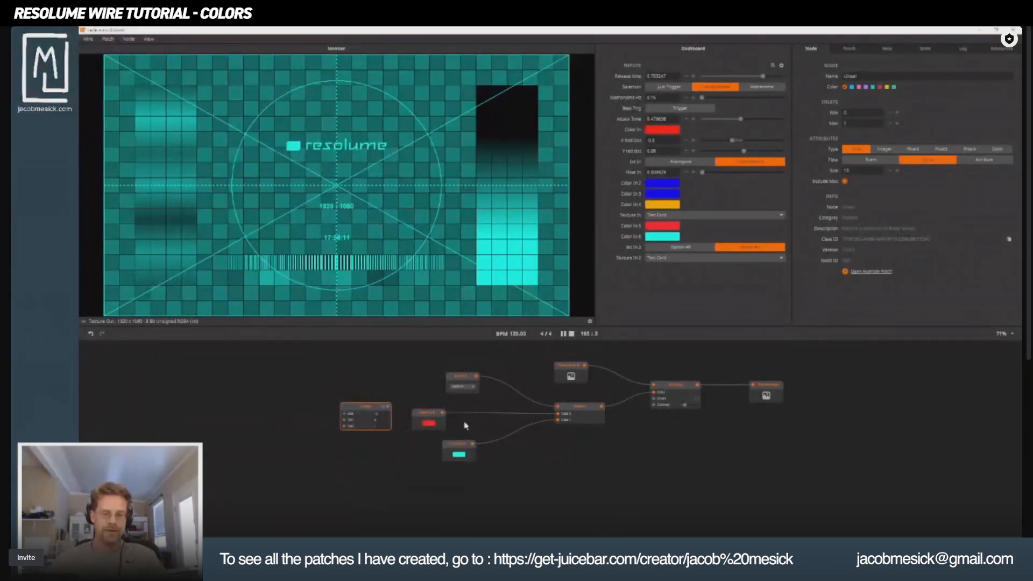
Move the red and cyan Color In nodes before the Linear node and wire them into its Min and Max inputs.
{"action": "left_click_drag", "start_coordinate": [434, 416], "coordinate": [315, 383]}
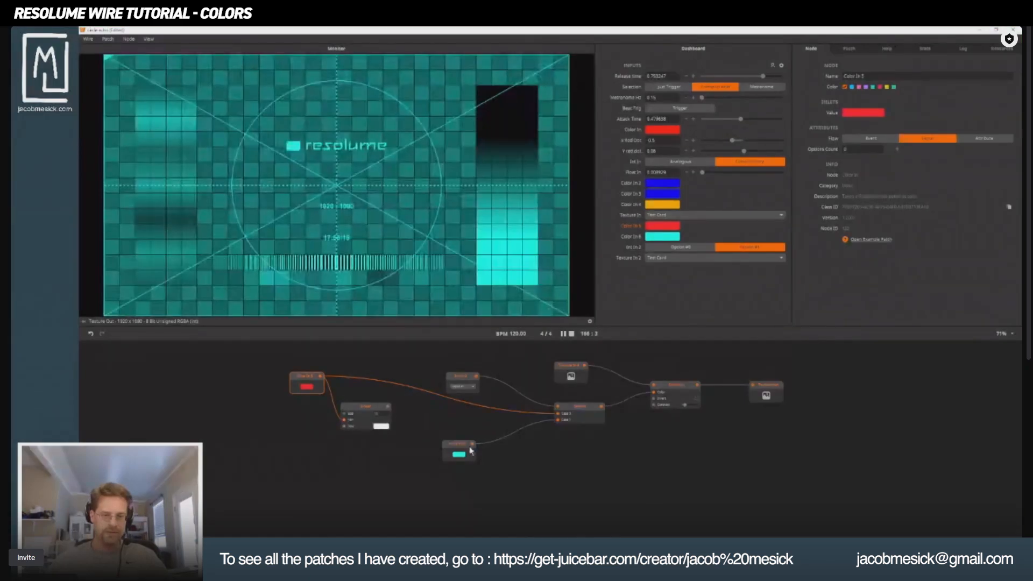
{"action": "left_click_drag", "start_coordinate": [446, 446], "coordinate": [259, 425]}
{"action": "left_click_drag", "start_coordinate": [286, 424], "coordinate": [499, 422]}
{"action": "double_click", "coordinate": [430, 459]}
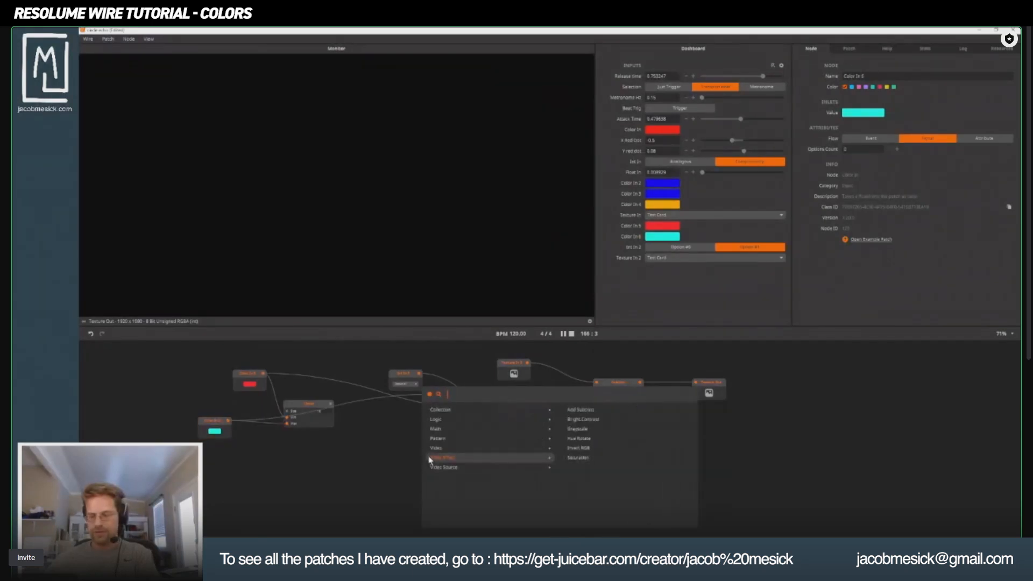
{"action": "left_click", "coordinate": [388, 428]}
{"action": "left_click_drag", "start_coordinate": [374, 430], "coordinate": [544, 418]}
Copy the orange and blue Color In, Hue Rotate and Linear chain from the main patch and paste it below the new Linear node.
{"action": "scroll", "coordinate": [419, 451], "scroll_direction": "down", "scroll_amount": 4}
{"action": "left_click_drag", "start_coordinate": [328, 486], "coordinate": [742, 175]}
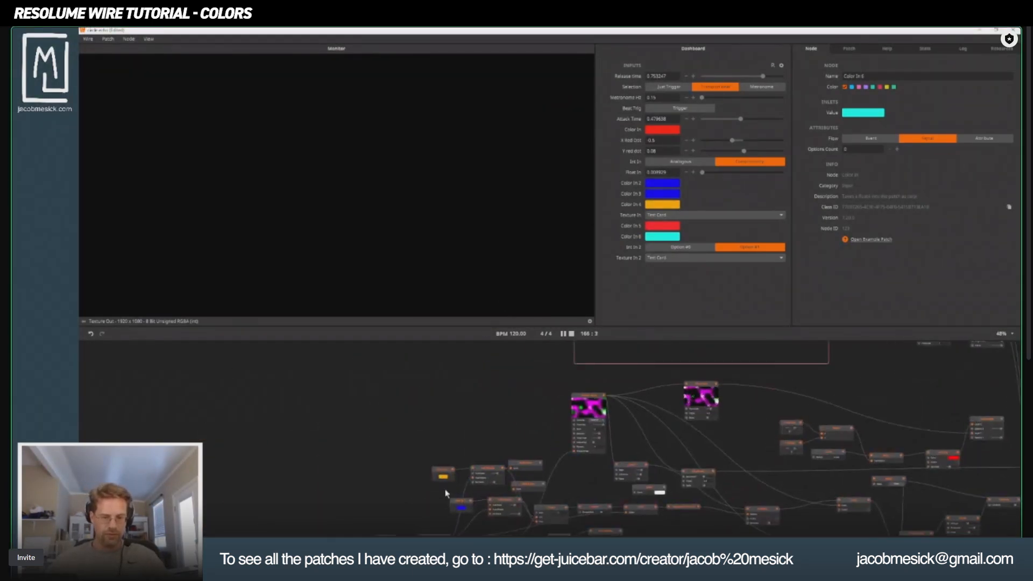
{"action": "left_click_drag", "start_coordinate": [445, 492], "coordinate": [479, 400]}
{"action": "scroll", "coordinate": [511, 462], "scroll_direction": "up", "scroll_amount": 3}
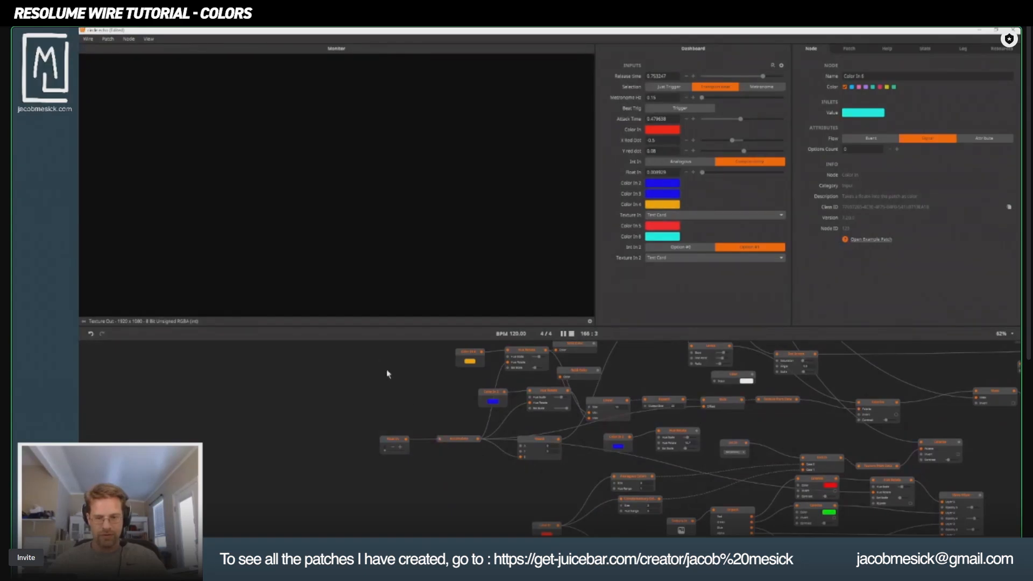
{"action": "left_click_drag", "start_coordinate": [377, 380], "coordinate": [491, 474]}
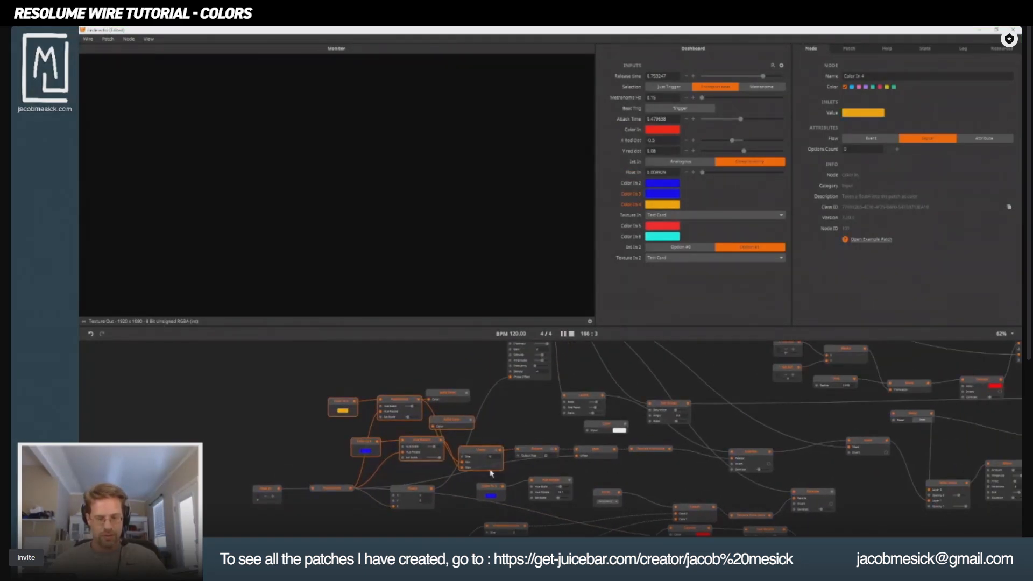
{"action": "left_click_drag", "start_coordinate": [665, 368], "coordinate": [600, 498]}
{"action": "left_click_drag", "start_coordinate": [570, 384], "coordinate": [509, 514]}
{"action": "left_click_drag", "start_coordinate": [541, 390], "coordinate": [500, 511]}
{"action": "left_click_drag", "start_coordinate": [519, 415], "coordinate": [483, 489]}
{"action": "key", "text": "ctrl+v"}
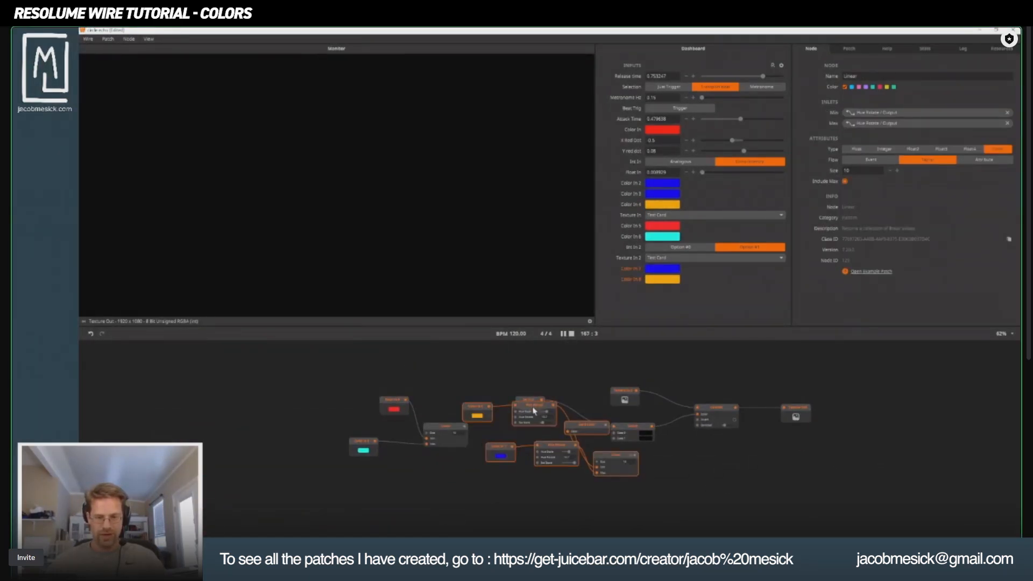
{"action": "left_click_drag", "start_coordinate": [533, 403], "coordinate": [397, 476]}
{"action": "left_click", "coordinate": [522, 461]}
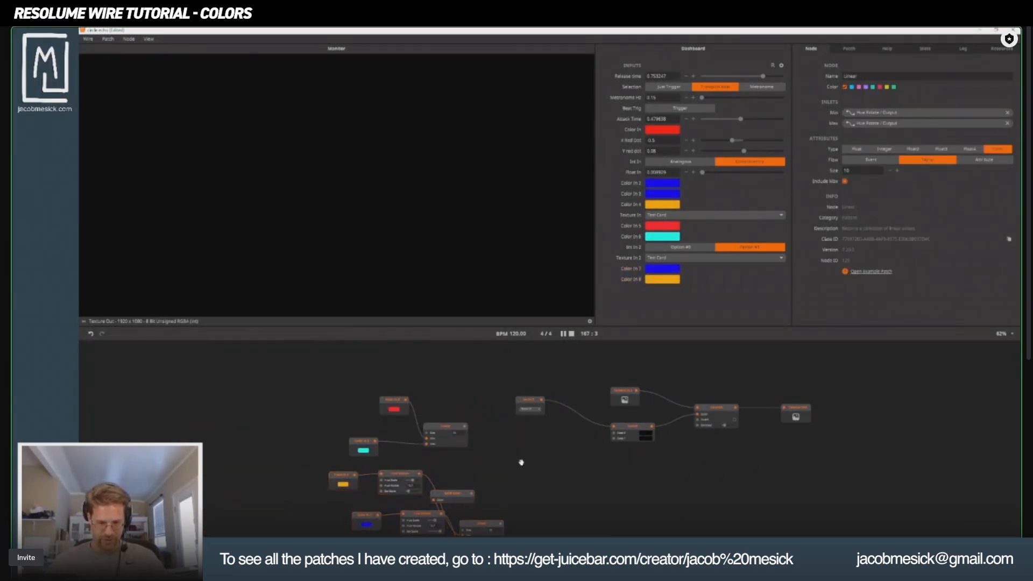
Delete the pasted Solid Color node and move the pasted Linear node up into its place.
{"action": "left_click_drag", "start_coordinate": [505, 518], "coordinate": [381, 501]}
{"action": "left_click", "coordinate": [372, 458]}
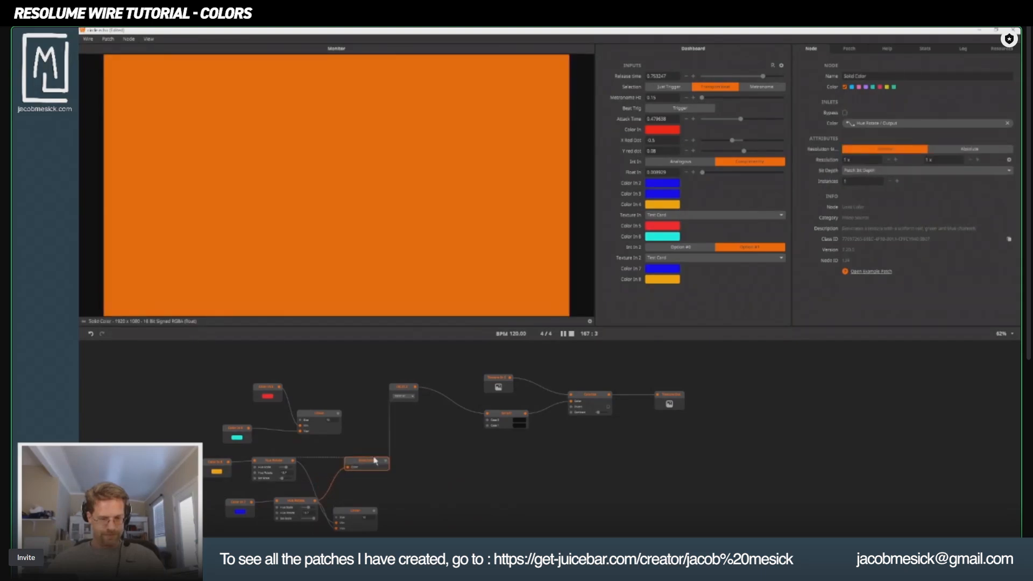
{"action": "key", "text": "Delete"}
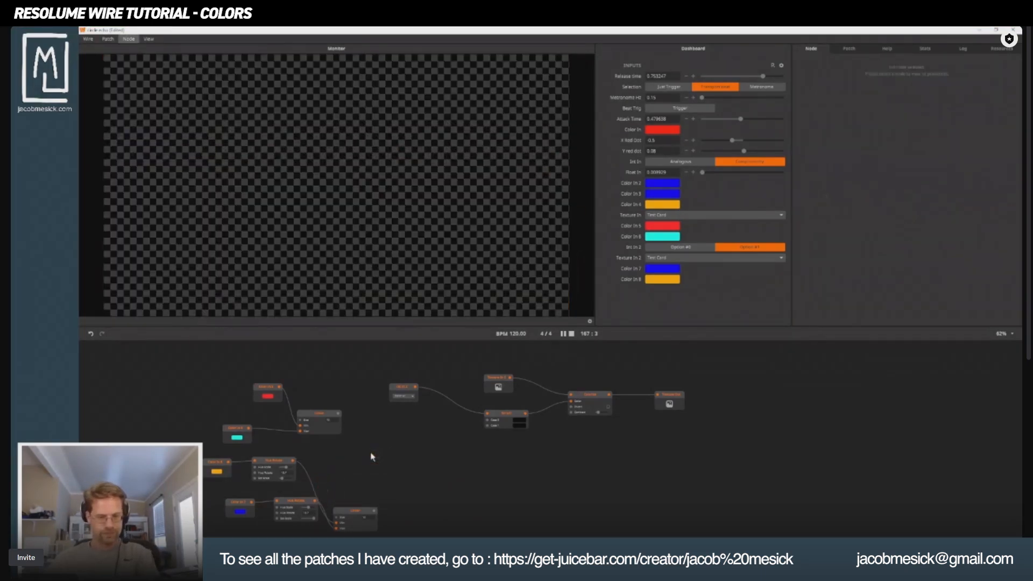
{"action": "left_click_drag", "start_coordinate": [356, 516], "coordinate": [368, 462]}
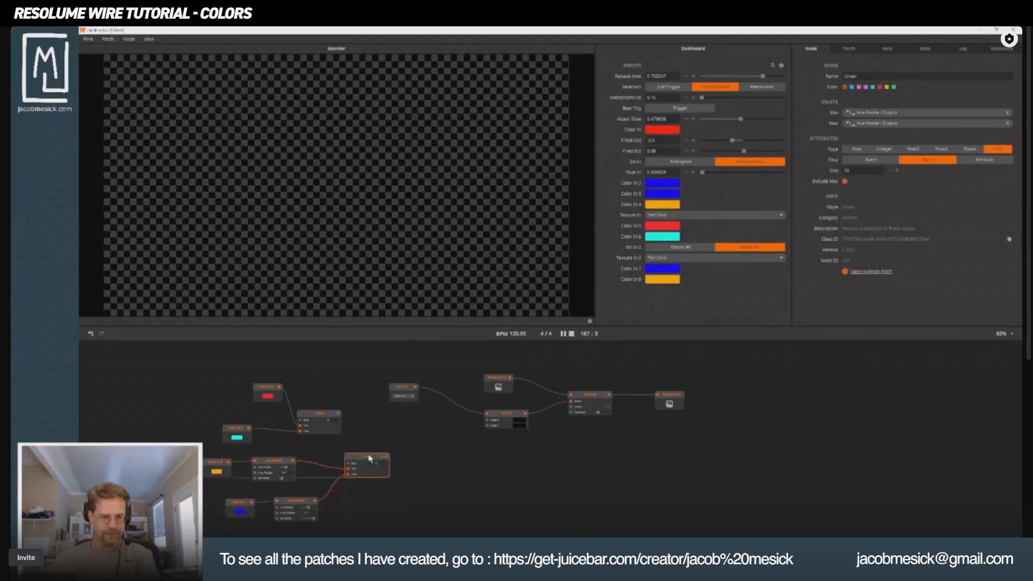
Align the red-cyan Linear node above the pasted one and connect both Linear outputs to the Switch's case inputs.
{"action": "left_click", "coordinate": [325, 419]}
{"action": "left_click_drag", "start_coordinate": [324, 419], "coordinate": [370, 422]}
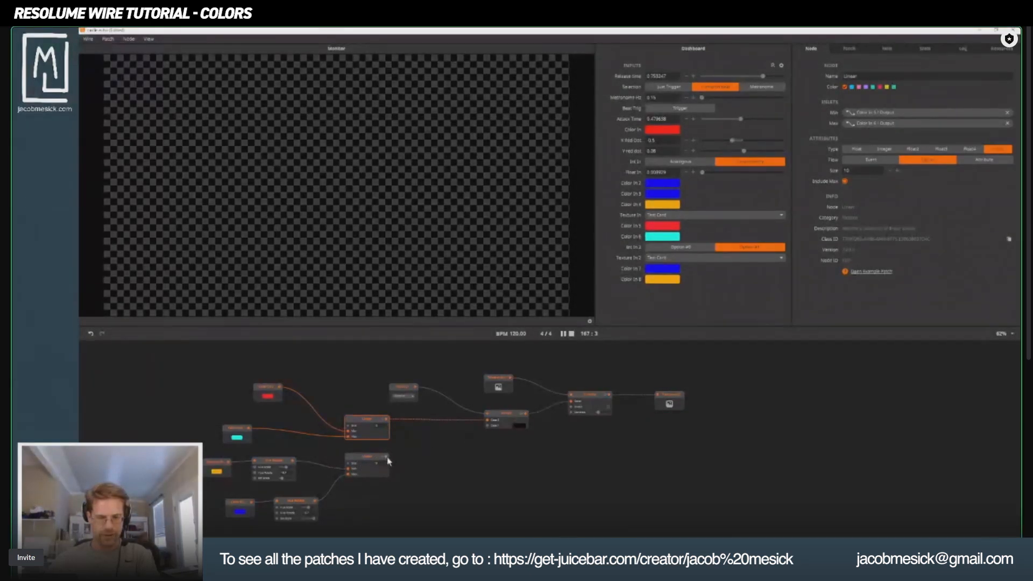
Set the Colorize node's Mode attribute to Palette.
{"action": "left_click", "coordinate": [590, 403]}
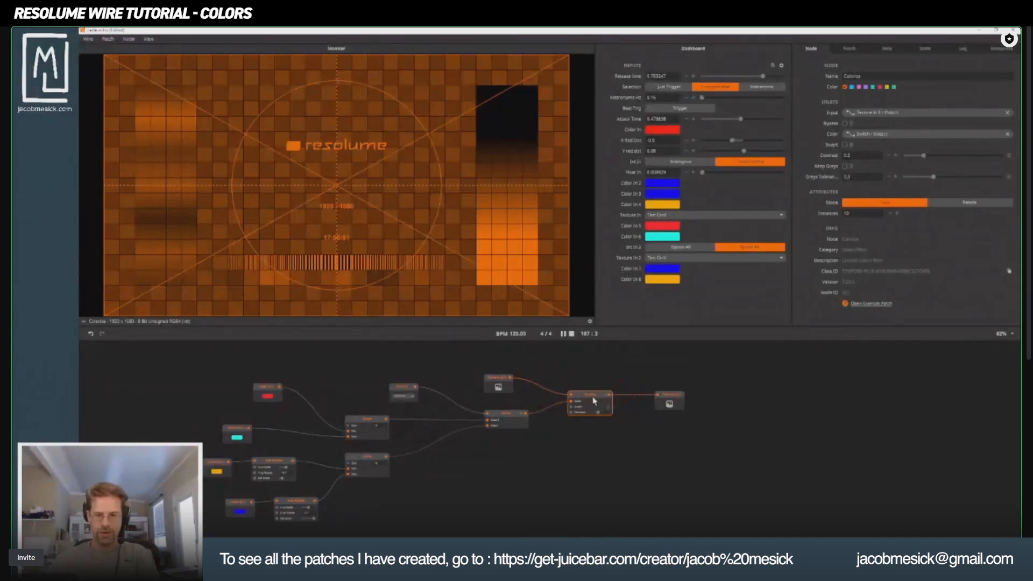
{"action": "left_click", "coordinate": [969, 202]}
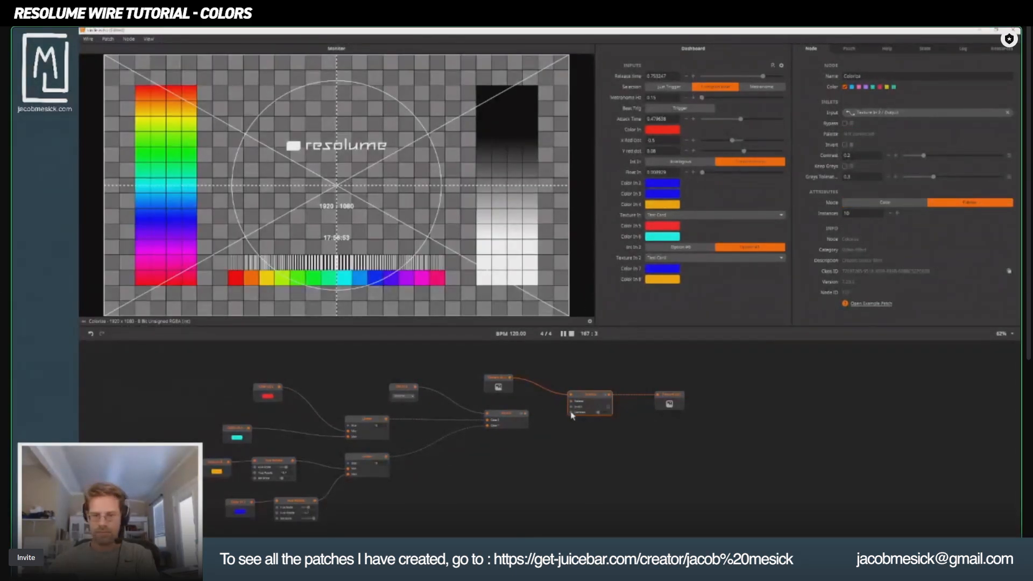
Try to connect the Switch output directly to the Colorize node's Palette input.
{"action": "left_click_drag", "start_coordinate": [526, 414], "coordinate": [569, 402]}
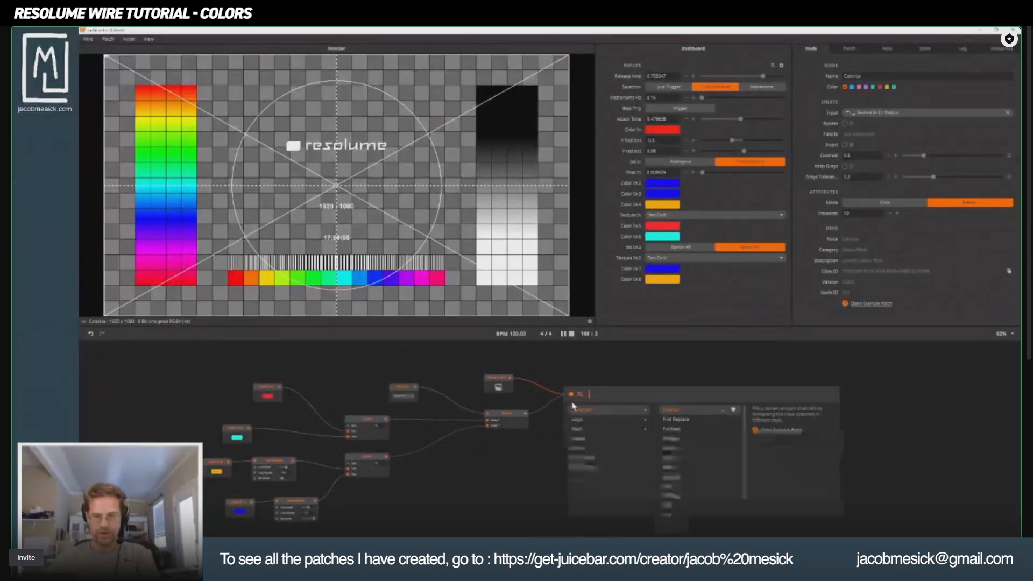
{"action": "left_click", "coordinate": [542, 439]}
{"action": "scroll", "coordinate": [541, 439], "scroll_direction": "up", "scroll_amount": 3}
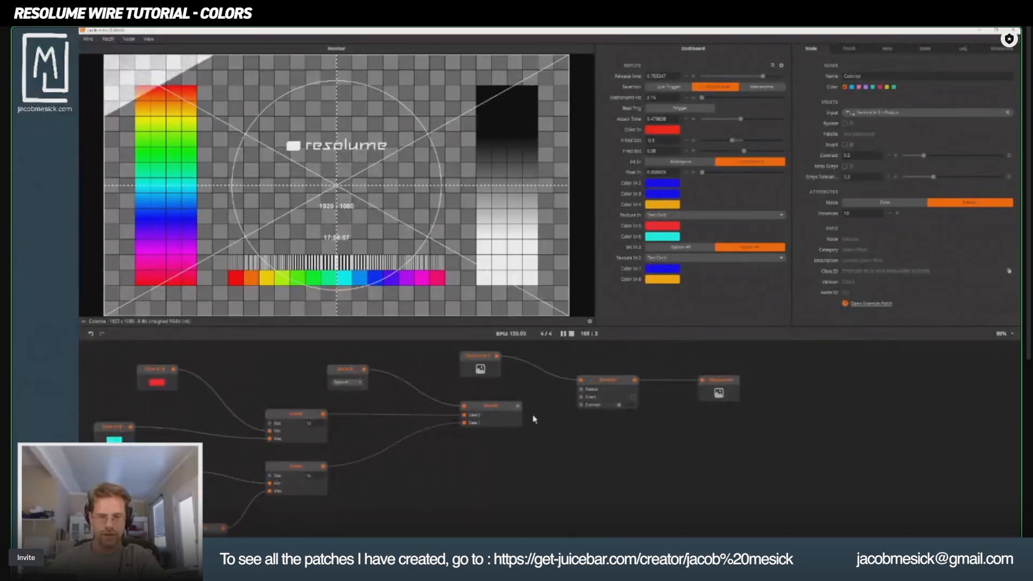
{"action": "mouse_move", "coordinate": [519, 407]}
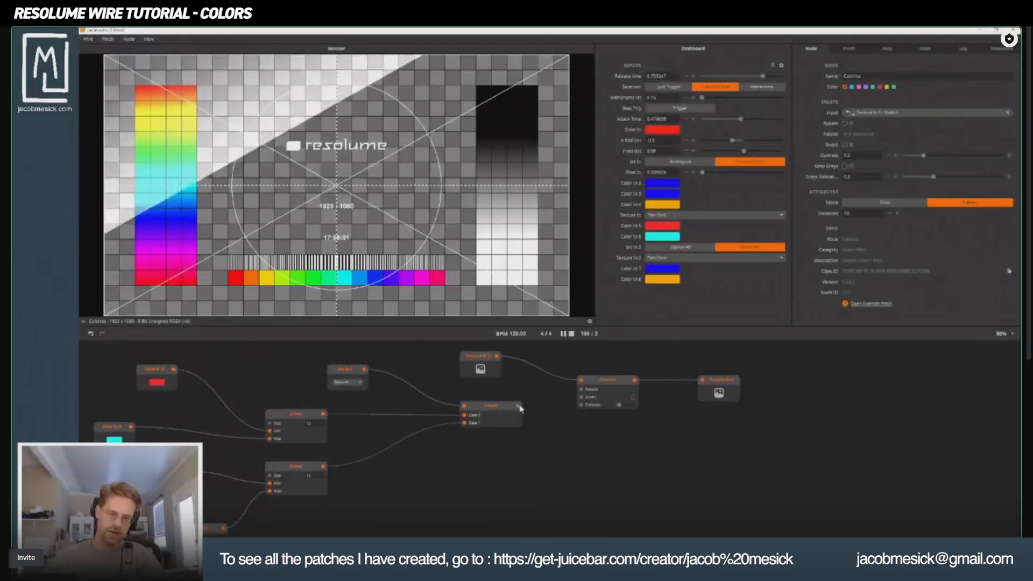
Add a Texture from Data node between the Switch and Colorize nodes and wire the Switch output through it into Colorize's Palette input.
{"action": "left_click_drag", "start_coordinate": [505, 405], "coordinate": [439, 407]}
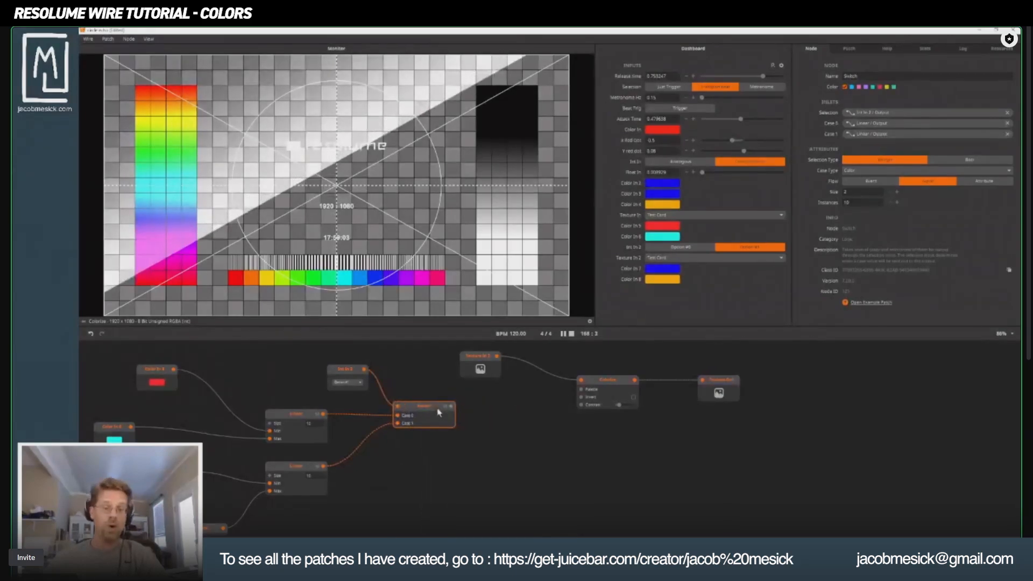
{"action": "double_click", "coordinate": [488, 414]}
{"action": "type", "text": "to"}
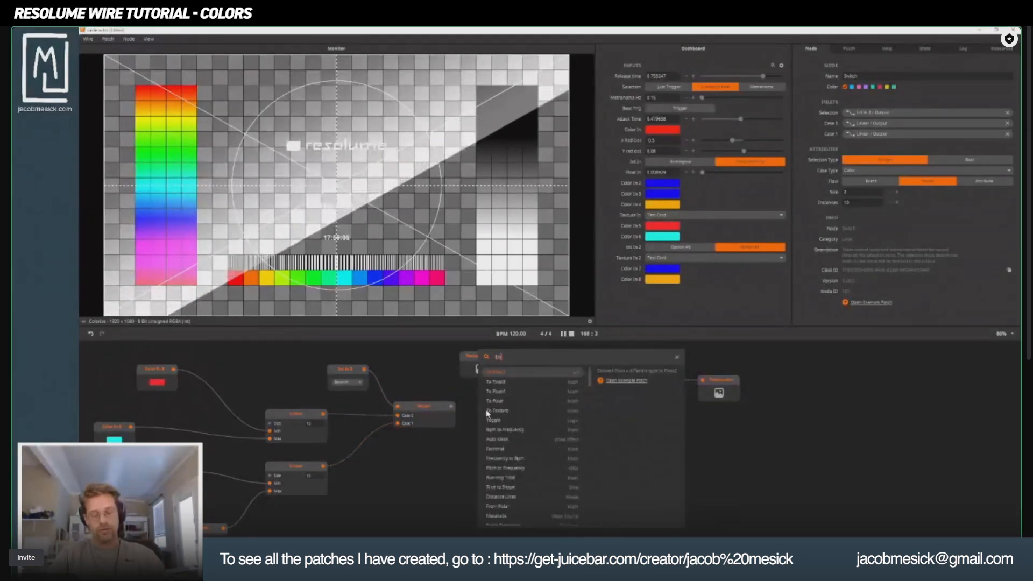
{"action": "key", "text": "BackSpace"}
{"action": "key", "text": "BackSpace"}
{"action": "type", "text": "data"}
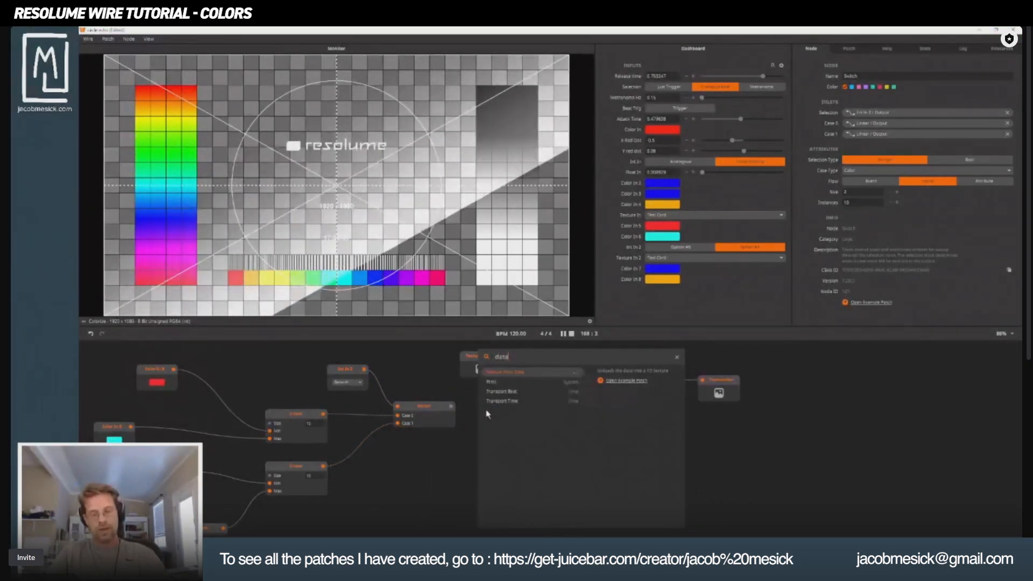
{"action": "key", "text": "Return"}
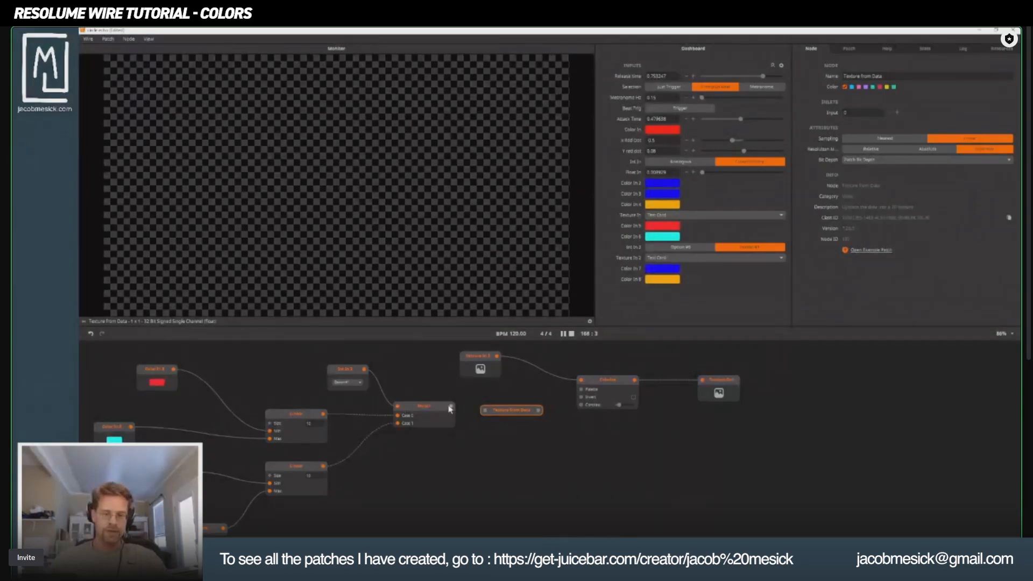
{"action": "left_click_drag", "start_coordinate": [488, 413], "coordinate": [487, 410]}
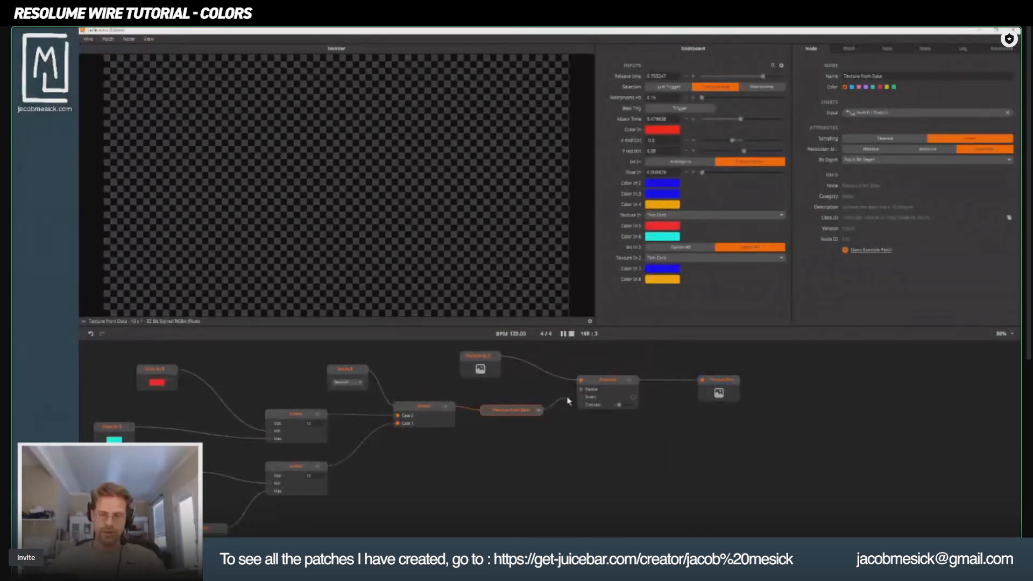
{"action": "left_click", "coordinate": [592, 385]}
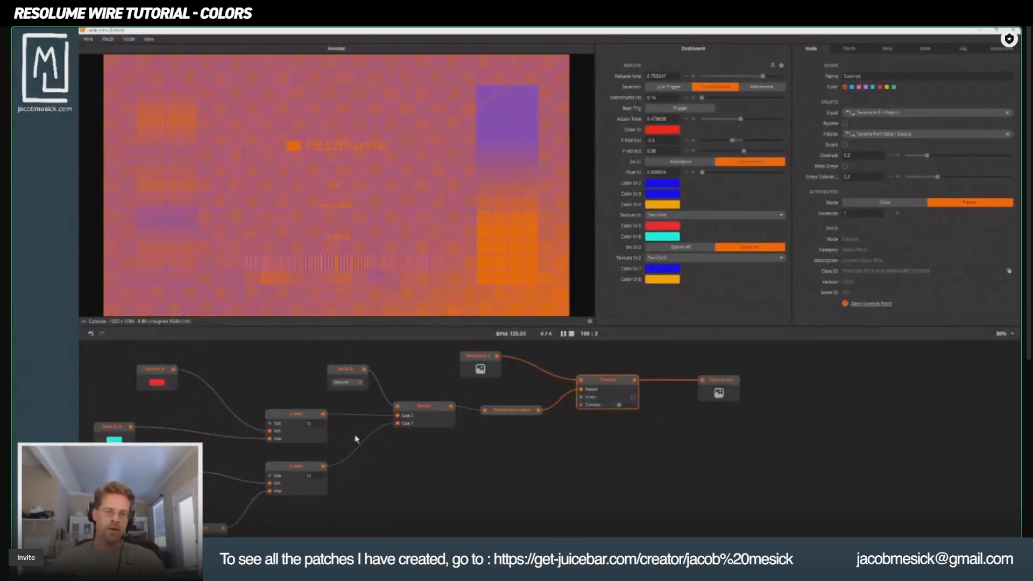
Delete both Hue Rotate nodes so the orange and blue Color In nodes feed the lower Linear node directly.
{"action": "left_click_drag", "start_coordinate": [379, 408], "coordinate": [666, 308]}
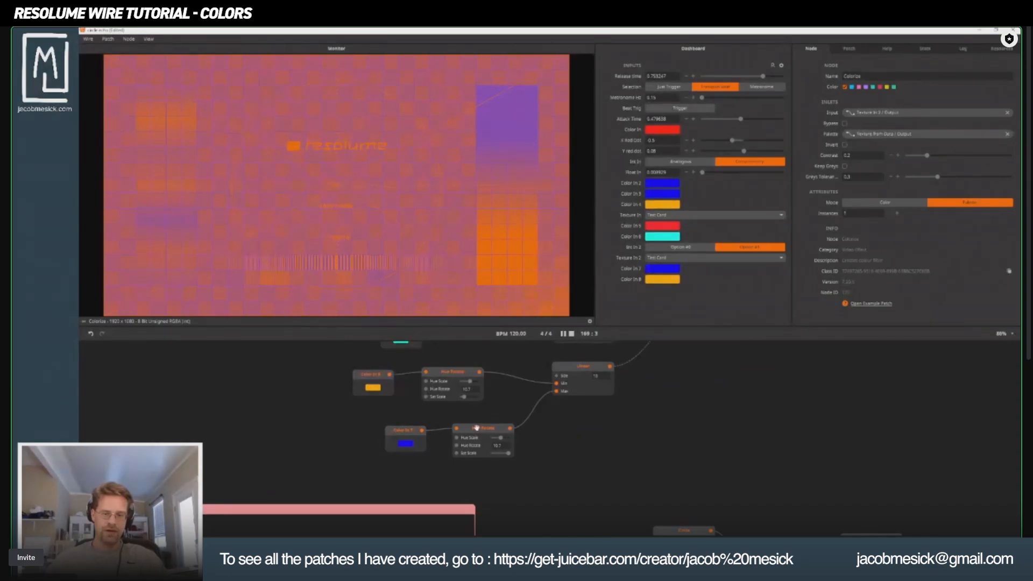
{"action": "left_click_drag", "start_coordinate": [477, 429], "coordinate": [407, 507]}
{"action": "left_click", "coordinate": [509, 463]}
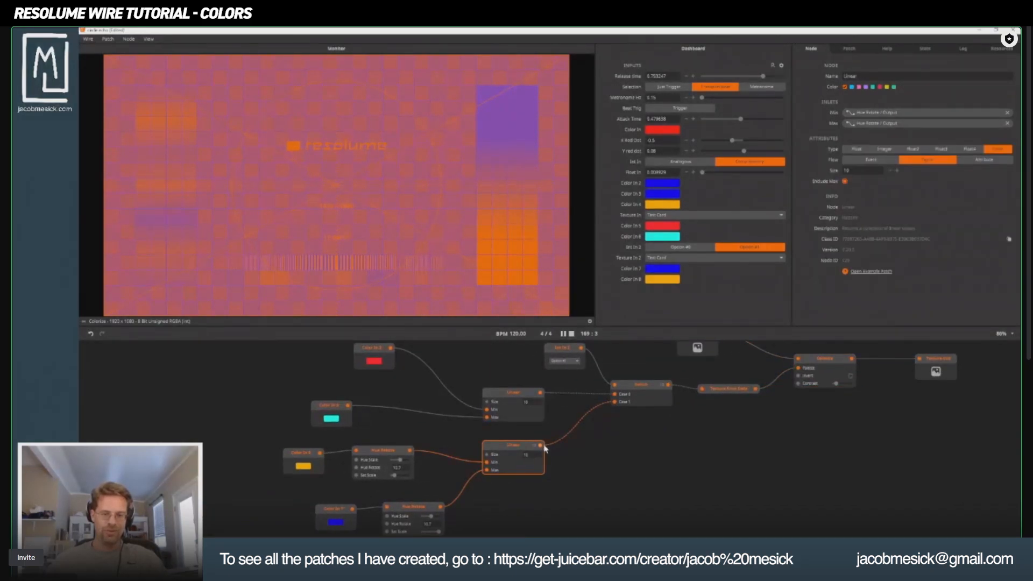
{"action": "mouse_move", "coordinate": [541, 446]}
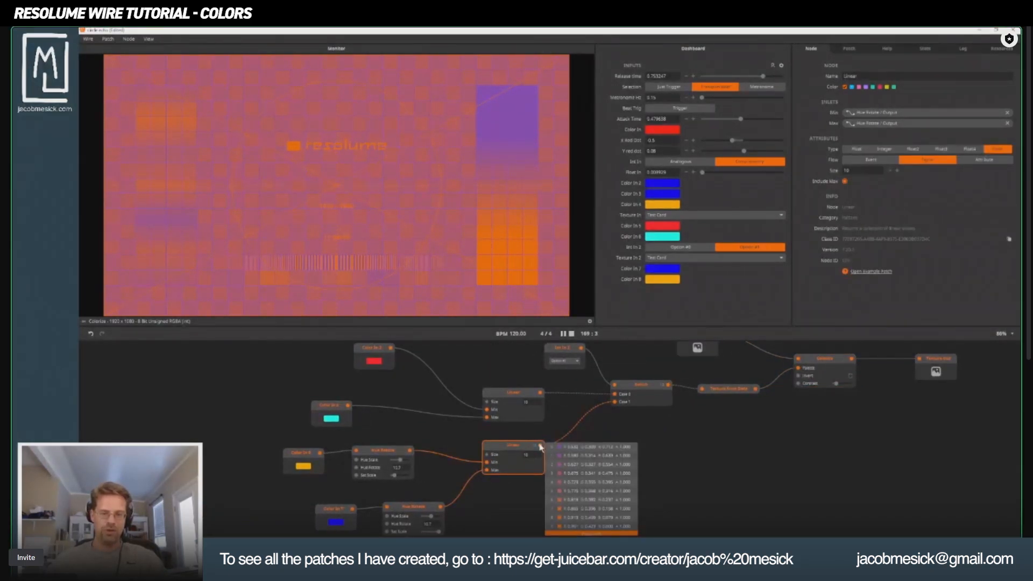
{"action": "left_click", "coordinate": [371, 451]}
{"action": "key", "text": "Delete"}
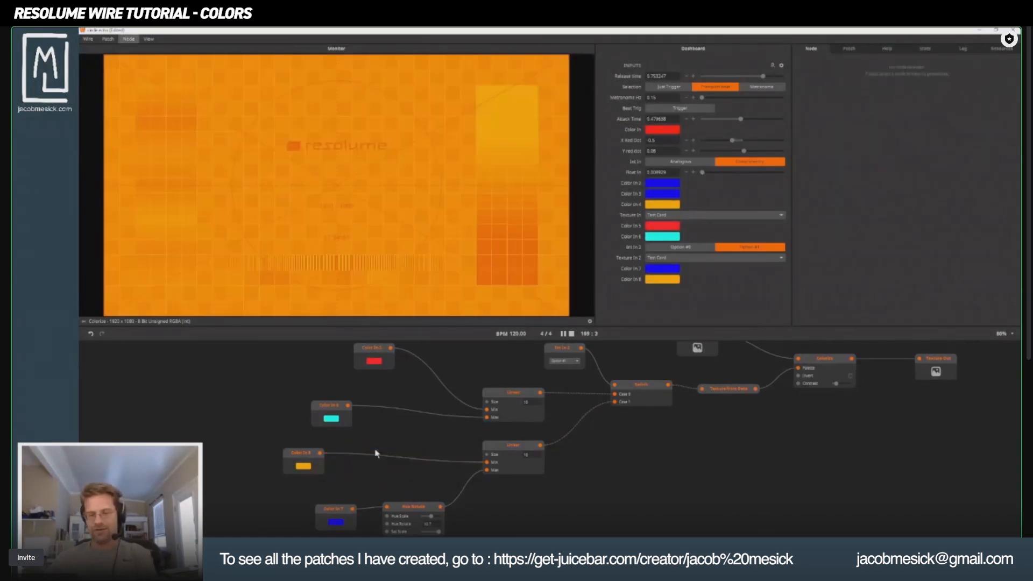
{"action": "left_click", "coordinate": [405, 510]}
{"action": "key", "text": "Delete"}
Stack the blue Color In under the orange one and the cyan under the red one, close to their Linear nodes.
{"action": "left_click_drag", "start_coordinate": [324, 508], "coordinate": [297, 489]}
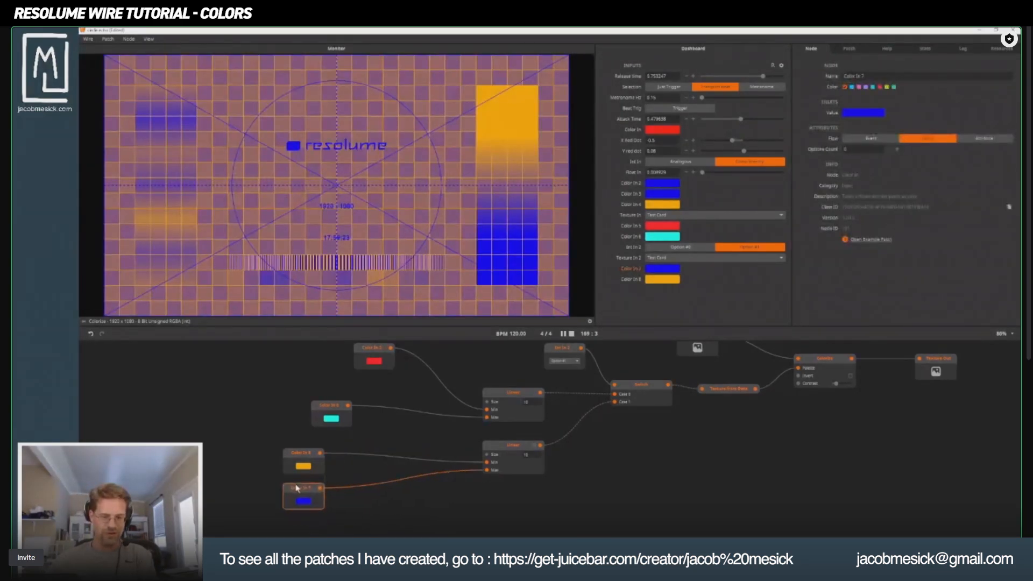
{"action": "left_click_drag", "start_coordinate": [273, 452], "coordinate": [413, 480]}
{"action": "left_click_drag", "start_coordinate": [378, 412], "coordinate": [369, 446]}
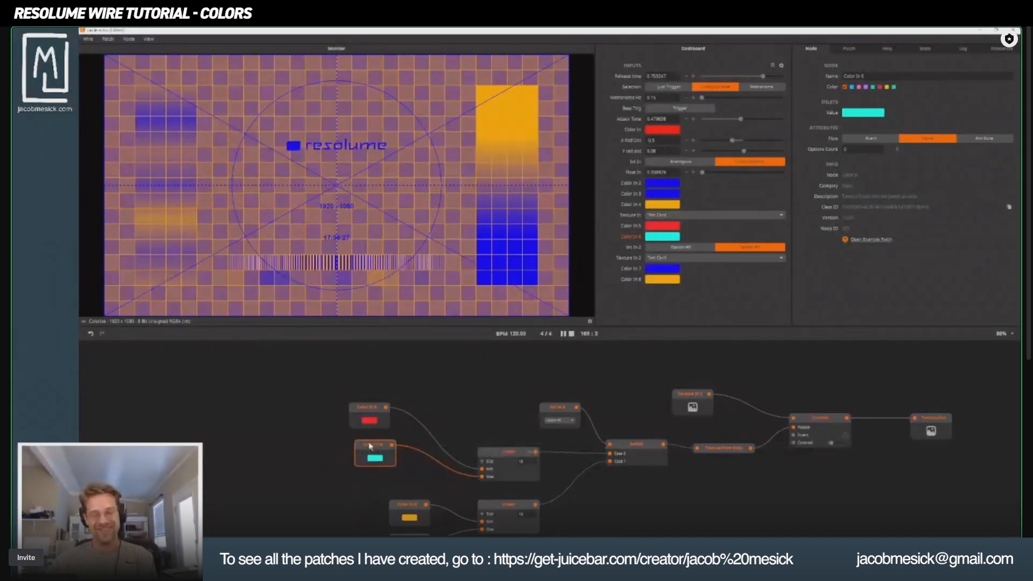
{"action": "left_click_drag", "start_coordinate": [323, 401], "coordinate": [419, 449]}
{"action": "left_click", "coordinate": [375, 437]}
{"action": "left_click_drag", "start_coordinate": [507, 498], "coordinate": [391, 403]}
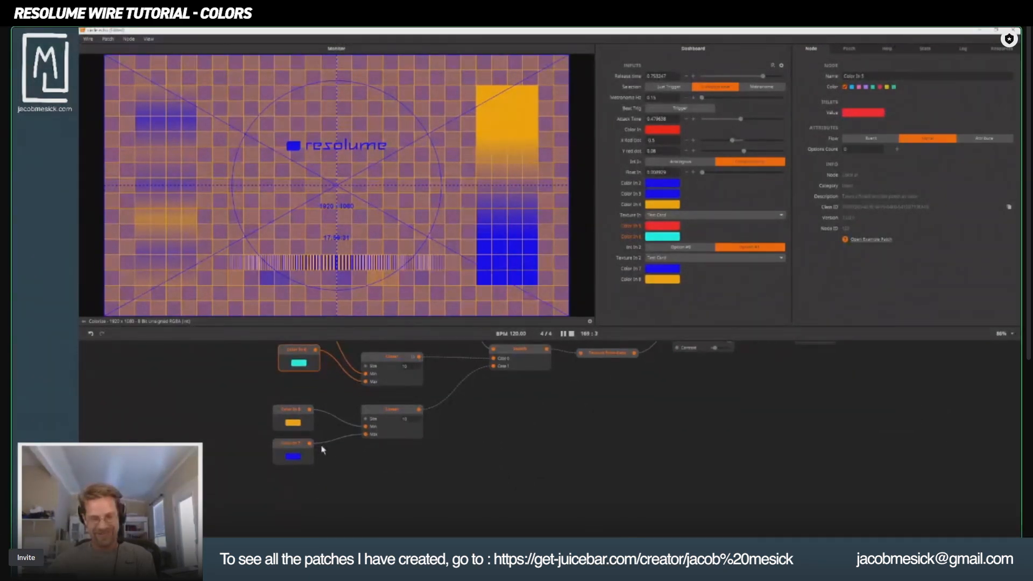
Switch the Int In node to Option #0 and back to Option #1 to compare the two palettes.
{"action": "left_click_drag", "start_coordinate": [567, 364], "coordinate": [345, 457]}
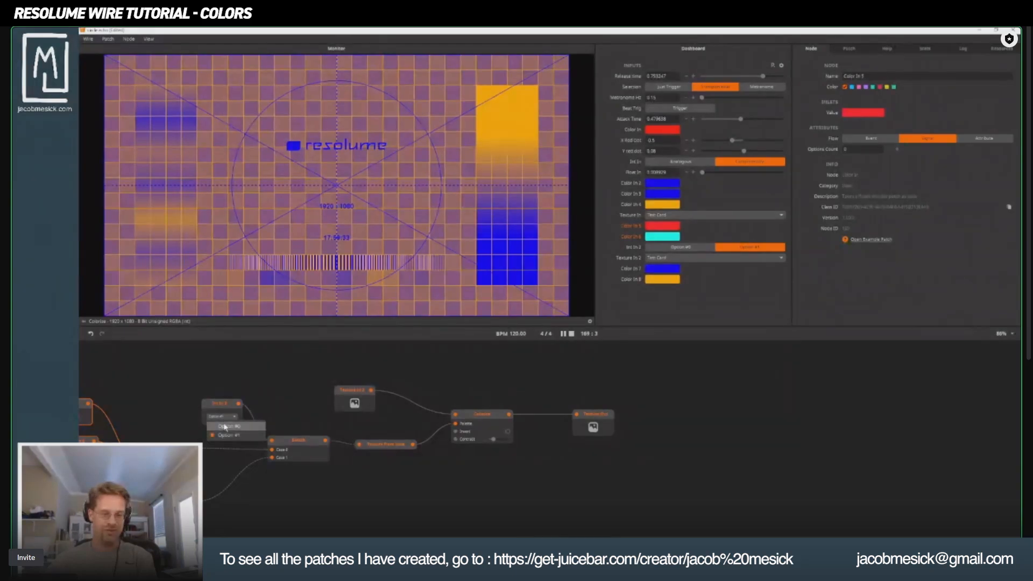
{"action": "left_click", "coordinate": [225, 427]}
{"action": "left_click", "coordinate": [228, 417]}
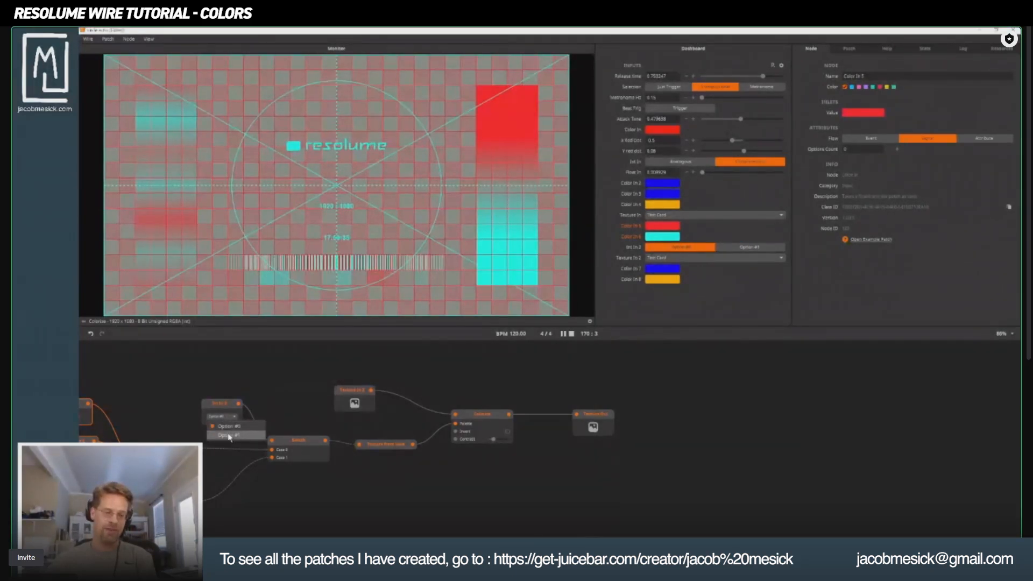
{"action": "left_click", "coordinate": [228, 436]}
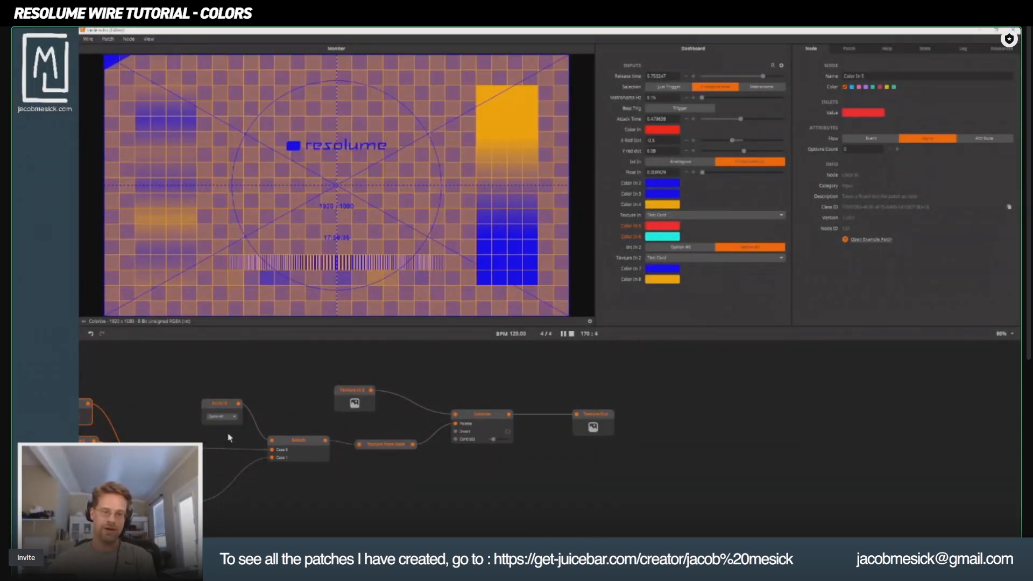
Move the Int In 2 node up, away from the Switch node it controls.
{"action": "left_click", "coordinate": [221, 405]}
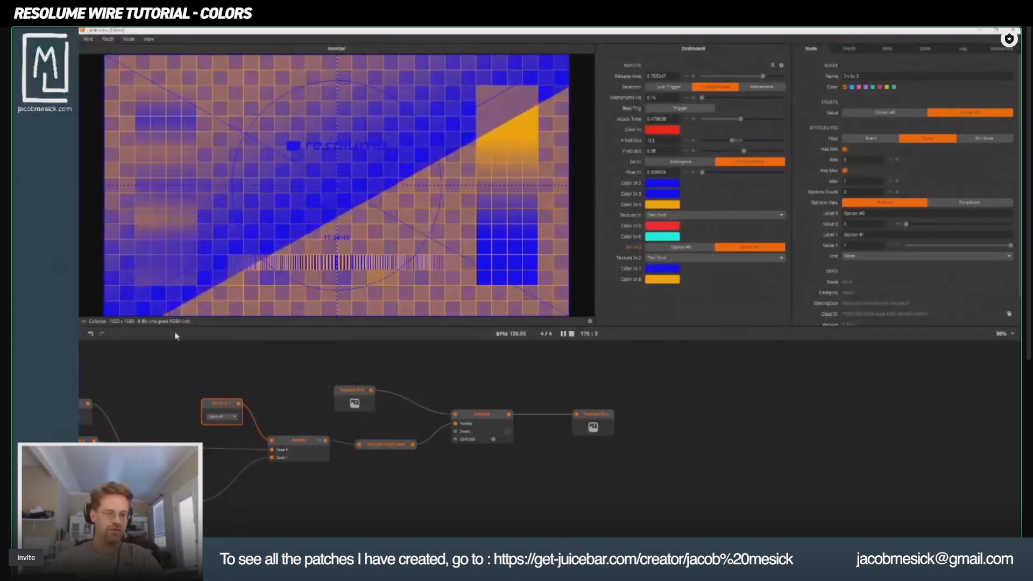
{"action": "scroll", "coordinate": [388, 446], "scroll_direction": "left", "scroll_amount": 5}
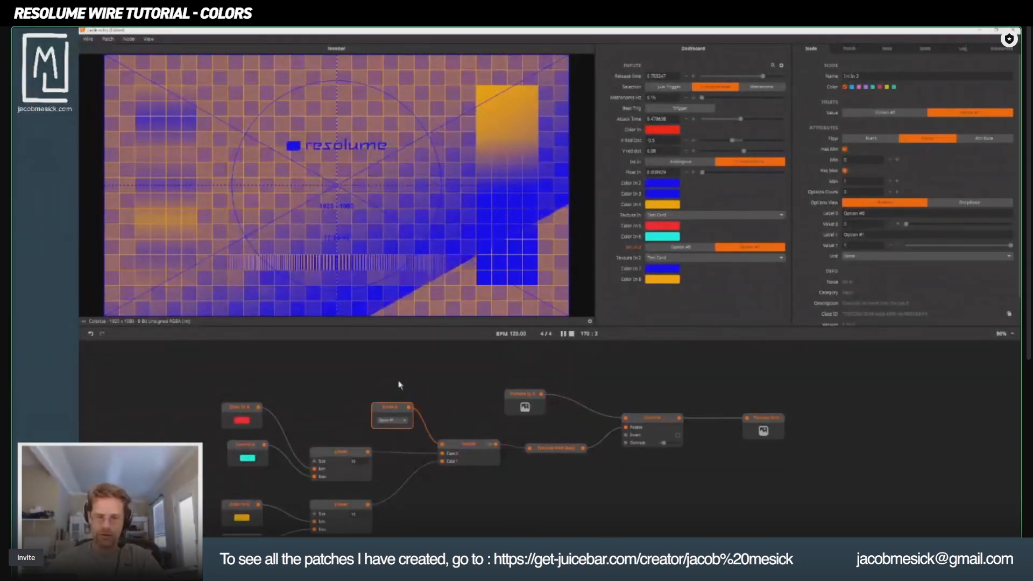
{"action": "left_click_drag", "start_coordinate": [384, 388], "coordinate": [384, 384]}
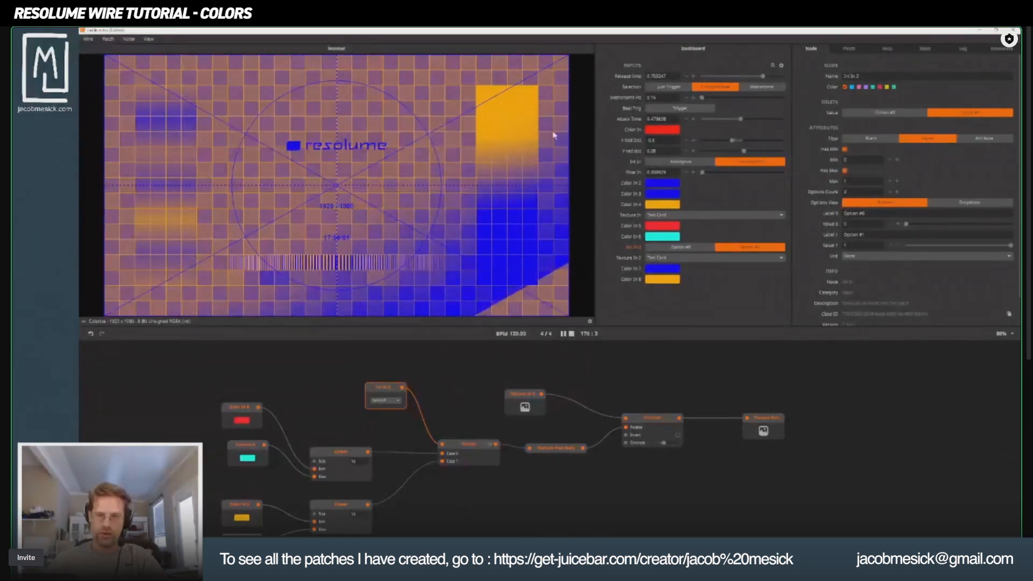
Toggle the dashboard's Int In 2 input repeatedly between Option #0 and Option #1, ending on Option #1.
{"action": "left_click", "coordinate": [701, 248]}
{"action": "left_click", "coordinate": [728, 251]}
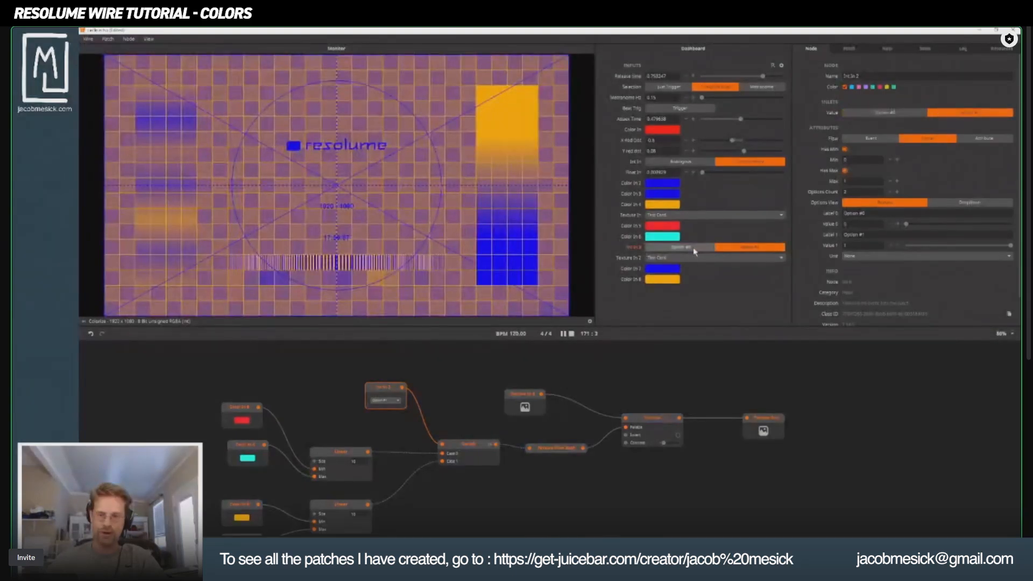
{"action": "left_click", "coordinate": [709, 248]}
{"action": "left_click", "coordinate": [724, 249]}
{"action": "left_click", "coordinate": [709, 247]}
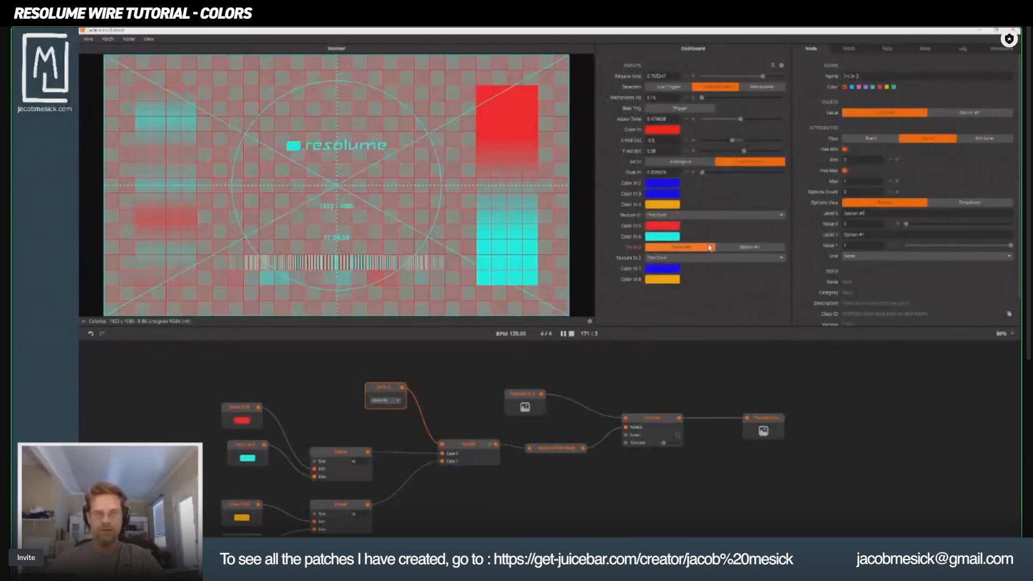
{"action": "left_click", "coordinate": [723, 248]}
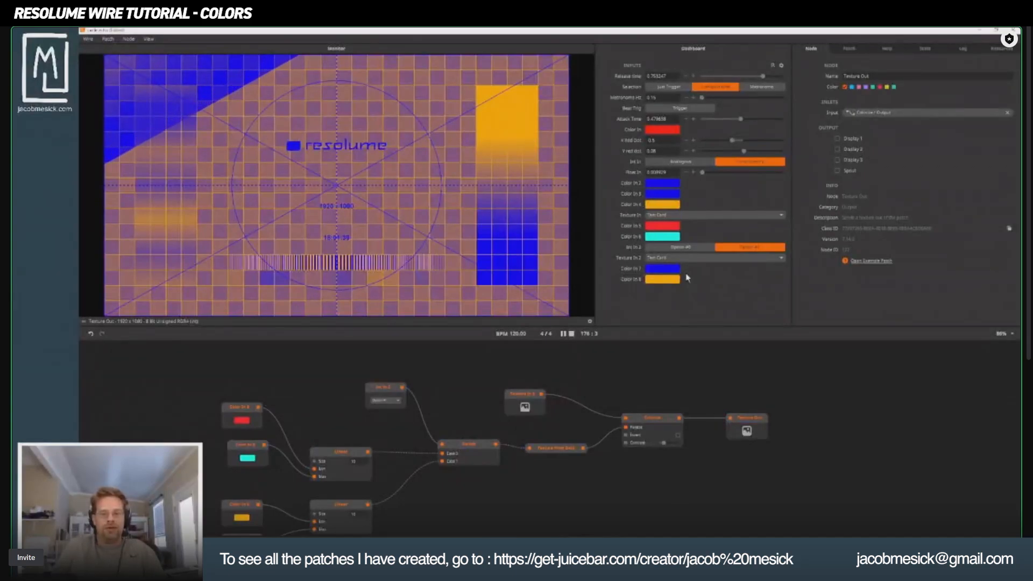
Add a Threshold node above Colorize and connect the Texture In output to its input.
{"action": "double_click", "coordinate": [643, 369]}
{"action": "type", "text": "thr"}
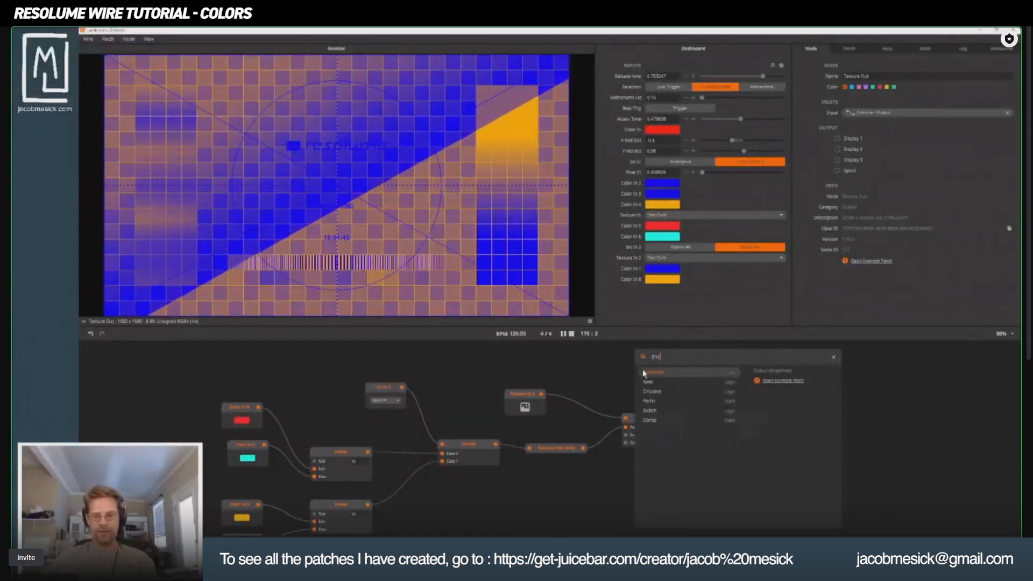
{"action": "left_click", "coordinate": [644, 371]}
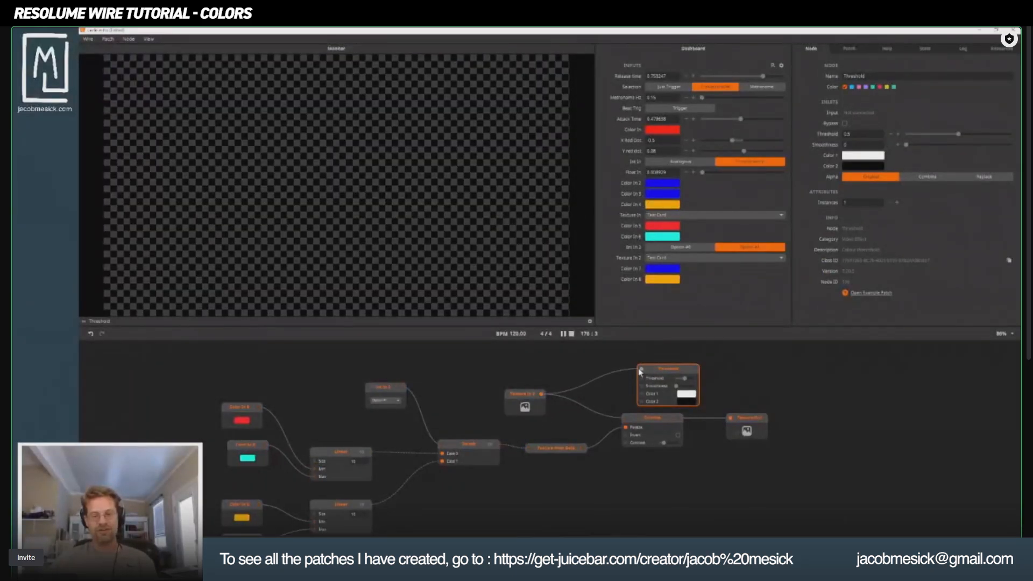
{"action": "left_click", "coordinate": [640, 372]}
Place the Threshold node directly above Colorize and shift the Texture In node up and to the left.
{"action": "left_click_drag", "start_coordinate": [670, 372], "coordinate": [649, 355]}
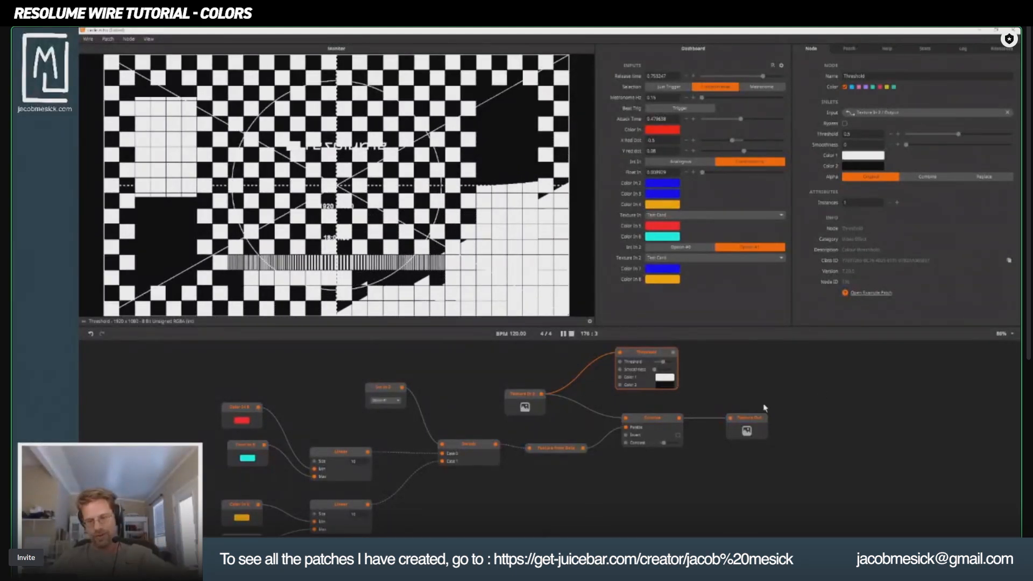
{"action": "left_click_drag", "start_coordinate": [523, 404], "coordinate": [485, 390]}
{"action": "left_click_drag", "start_coordinate": [656, 353], "coordinate": [641, 366]}
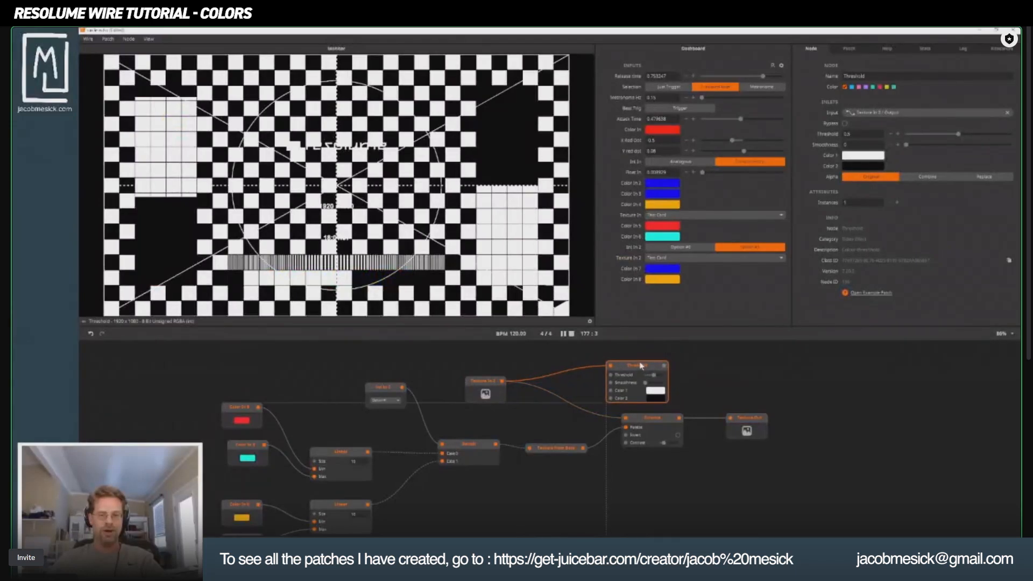
Add a Mask node with Threshold as its Input and Colorize as its Mask, and move Texture Out further right.
{"action": "double_click", "coordinate": [753, 373]}
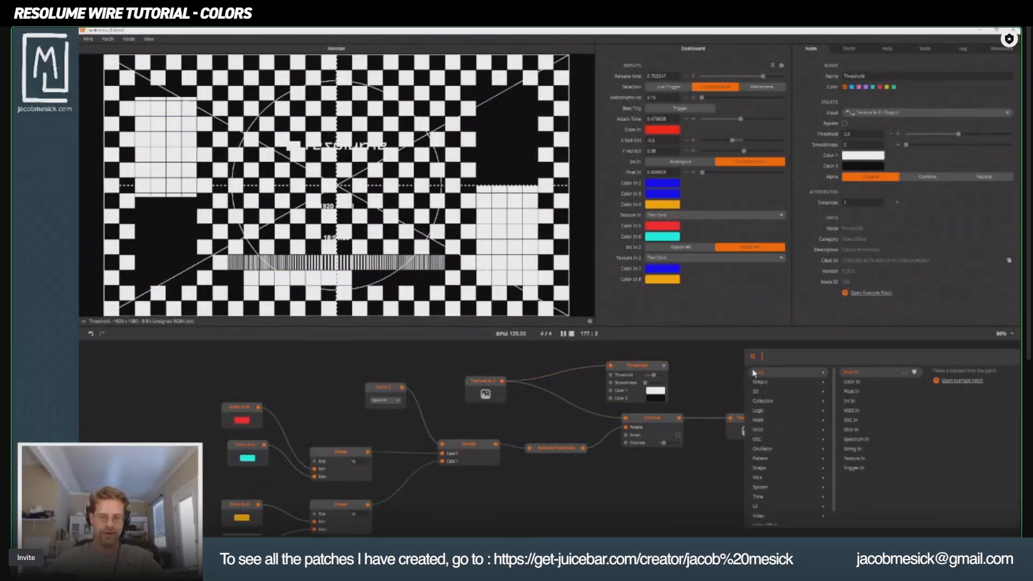
{"action": "type", "text": "maske"}
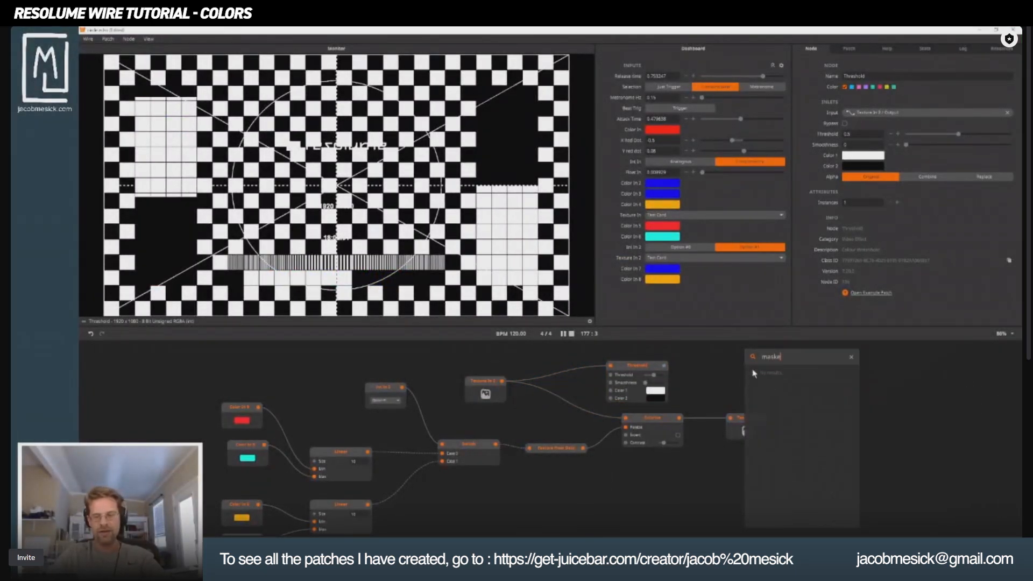
{"action": "key", "text": "BackSpace"}
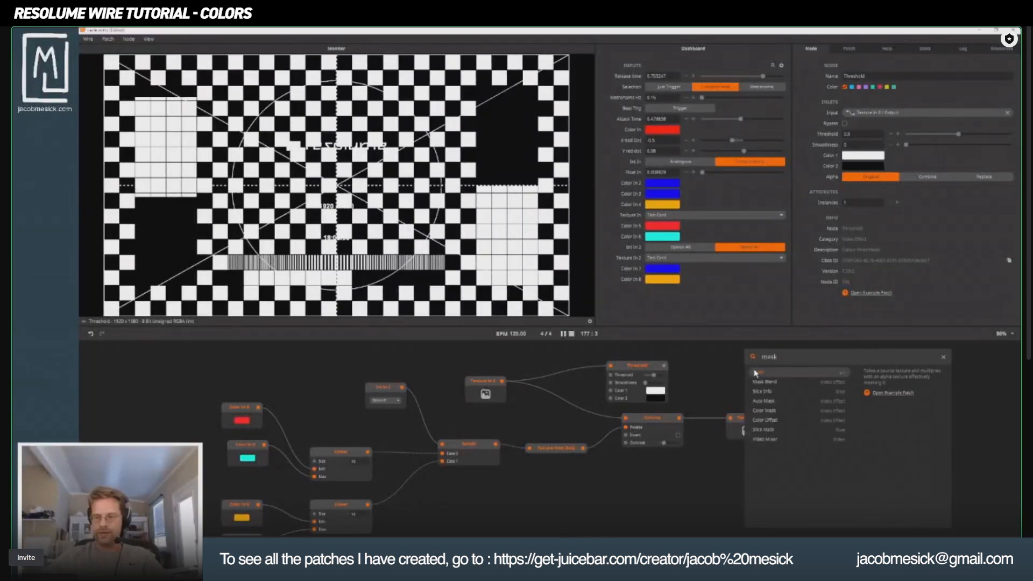
{"action": "left_click", "coordinate": [760, 374]}
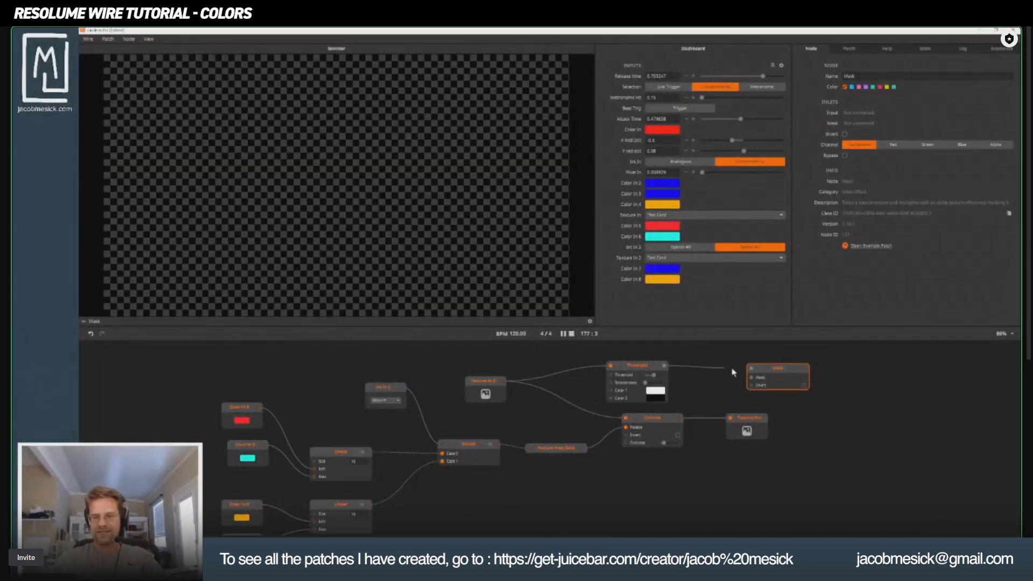
{"action": "left_click_drag", "start_coordinate": [732, 370], "coordinate": [707, 369]}
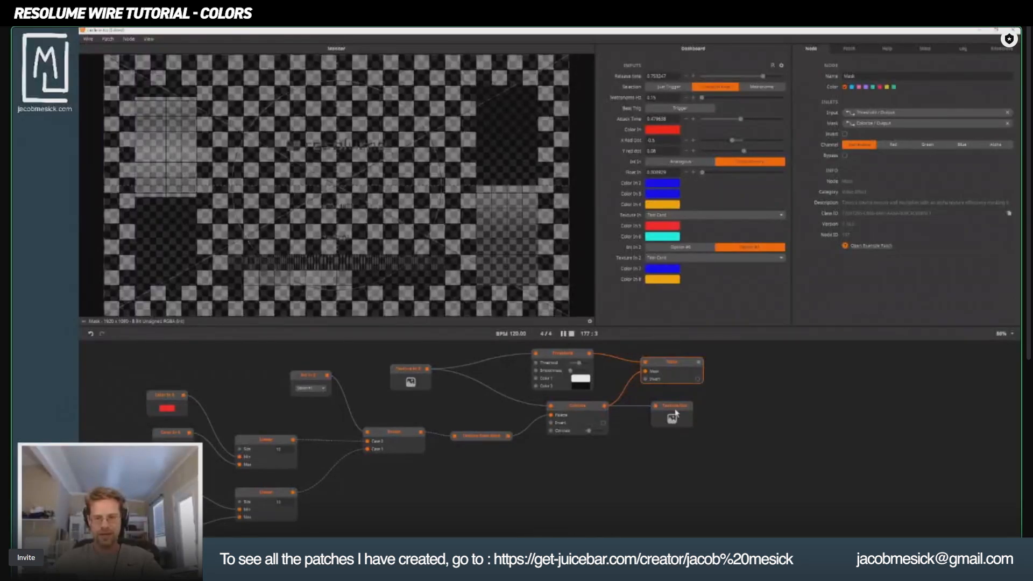
{"action": "left_click_drag", "start_coordinate": [676, 413], "coordinate": [777, 412]}
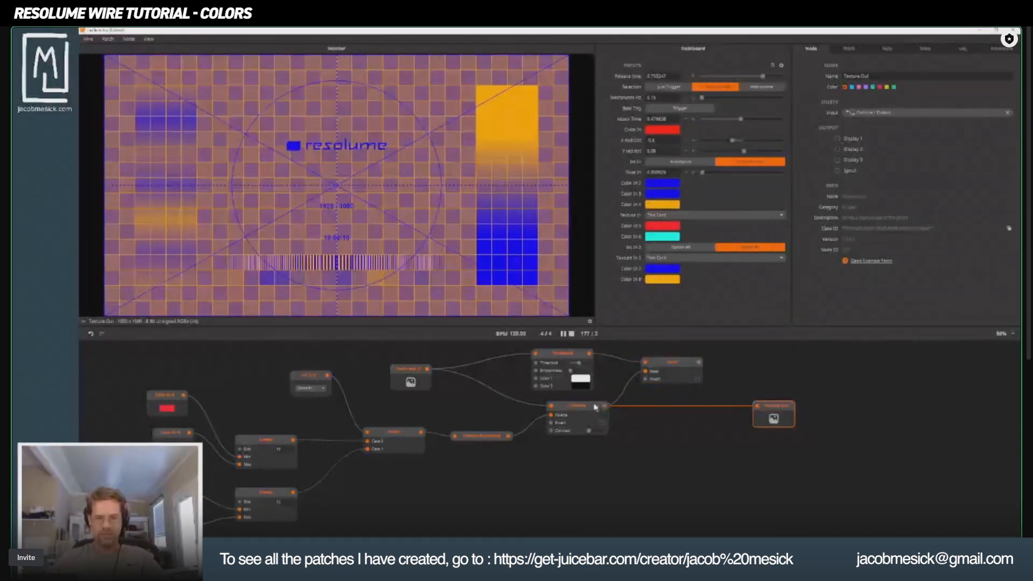
Rewire Mask with Colorize as its Input and Threshold as its Mask, place it beside Colorize, and add a Video Mixer node below.
{"action": "left_click_drag", "start_coordinate": [645, 371], "coordinate": [677, 416]}
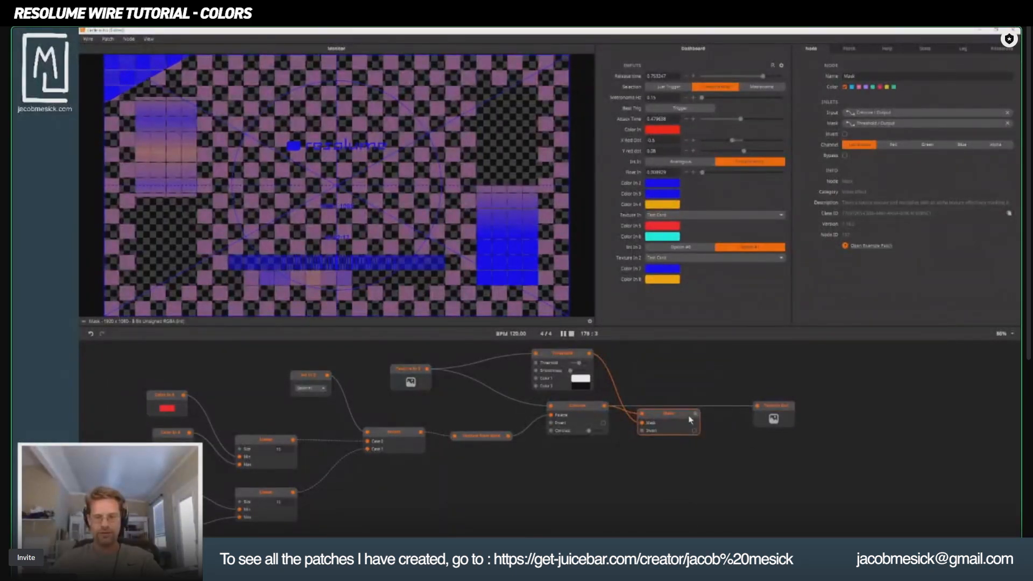
{"action": "double_click", "coordinate": [686, 445]}
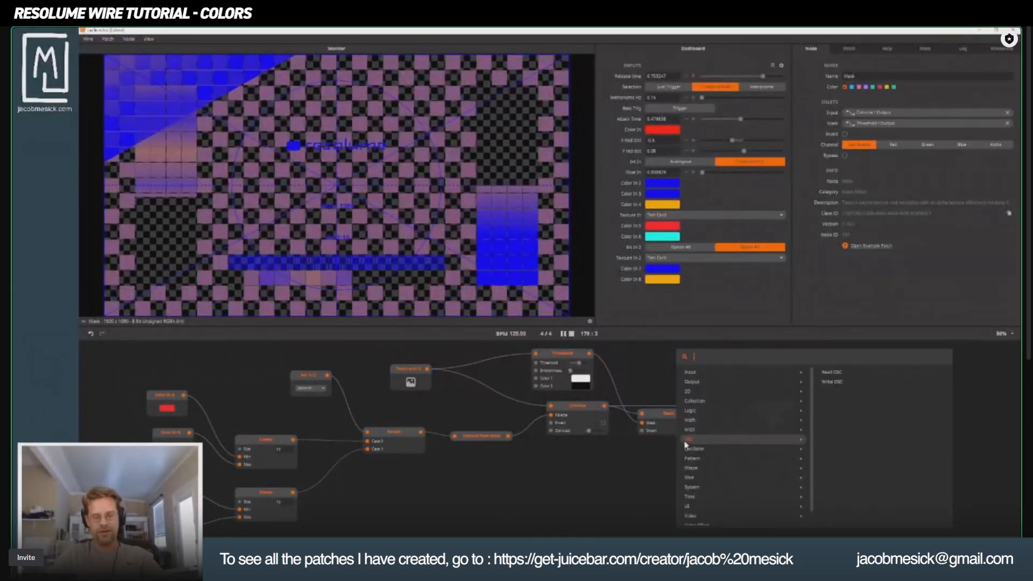
{"action": "type", "text": "m"}
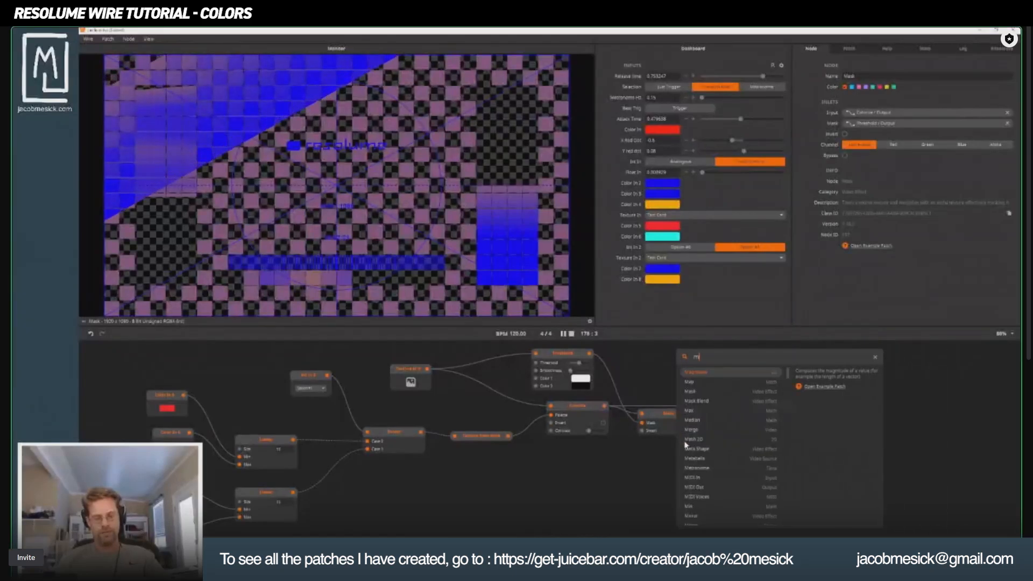
{"action": "key", "text": "BackSpace"}
{"action": "type", "text": "video"}
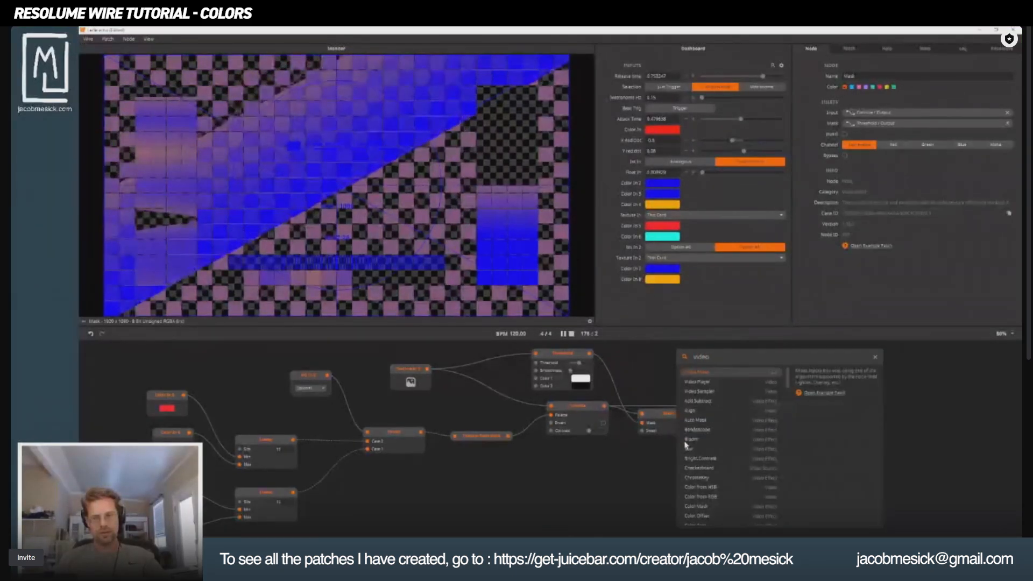
{"action": "key", "text": "Return"}
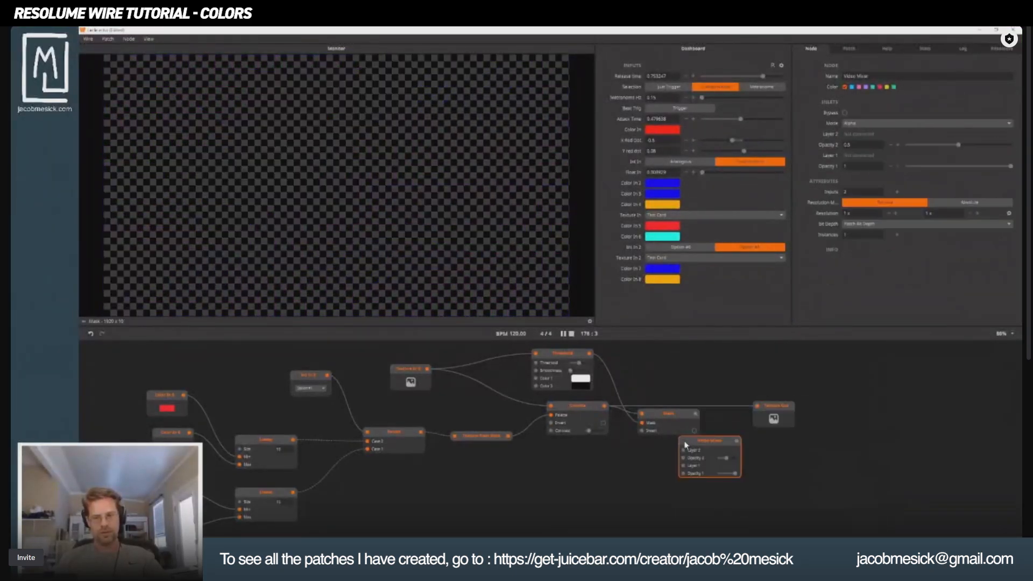
Place Video Mixer between Mask and Texture Out, feeding Mask into Layer 2 at opacity 1 and Texture In 2 into Layer 1.
{"action": "left_click_drag", "start_coordinate": [774, 406], "coordinate": [848, 419]}
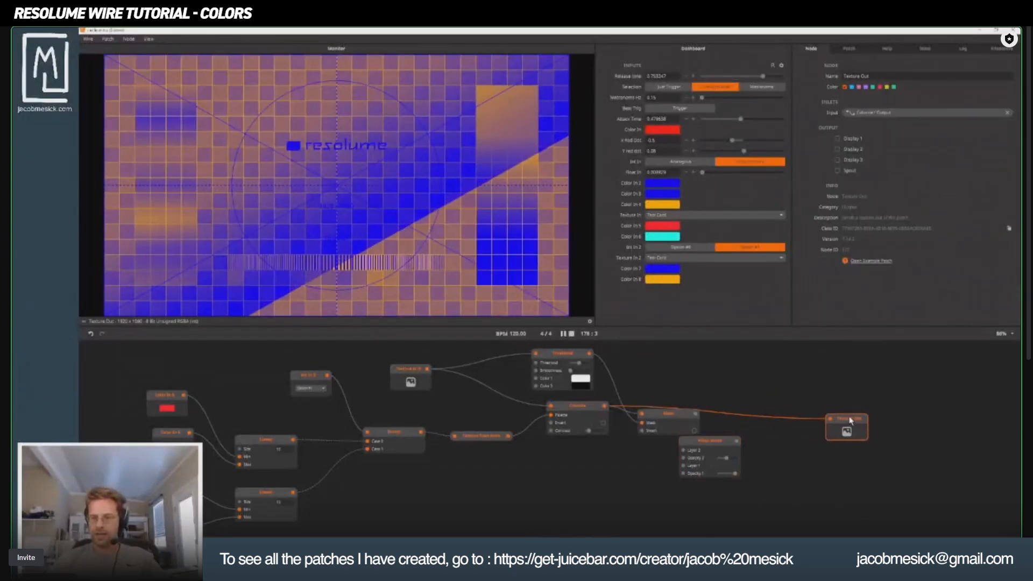
{"action": "left_click_drag", "start_coordinate": [714, 442], "coordinate": [759, 402]}
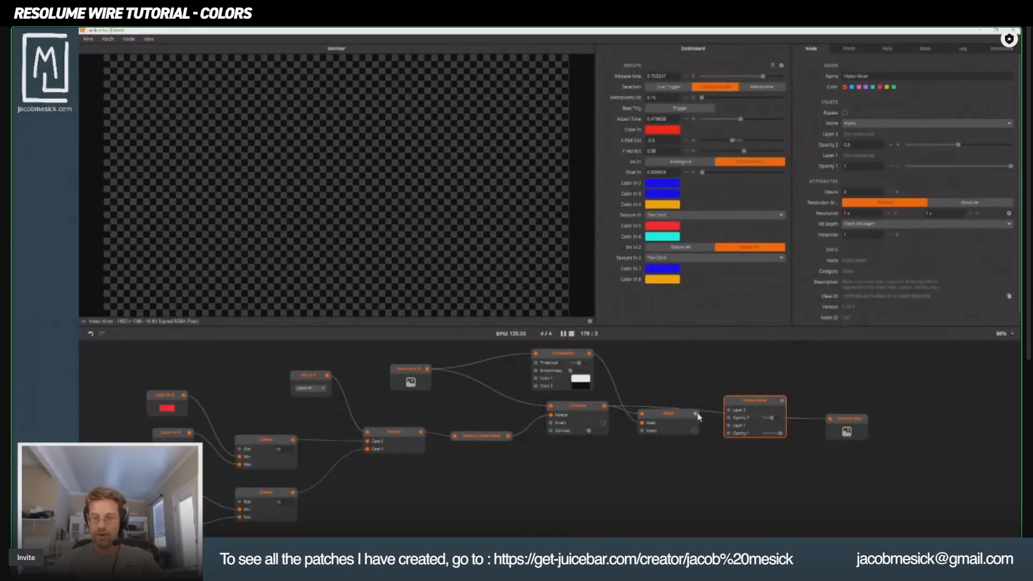
{"action": "left_click_drag", "start_coordinate": [732, 413], "coordinate": [730, 411]}
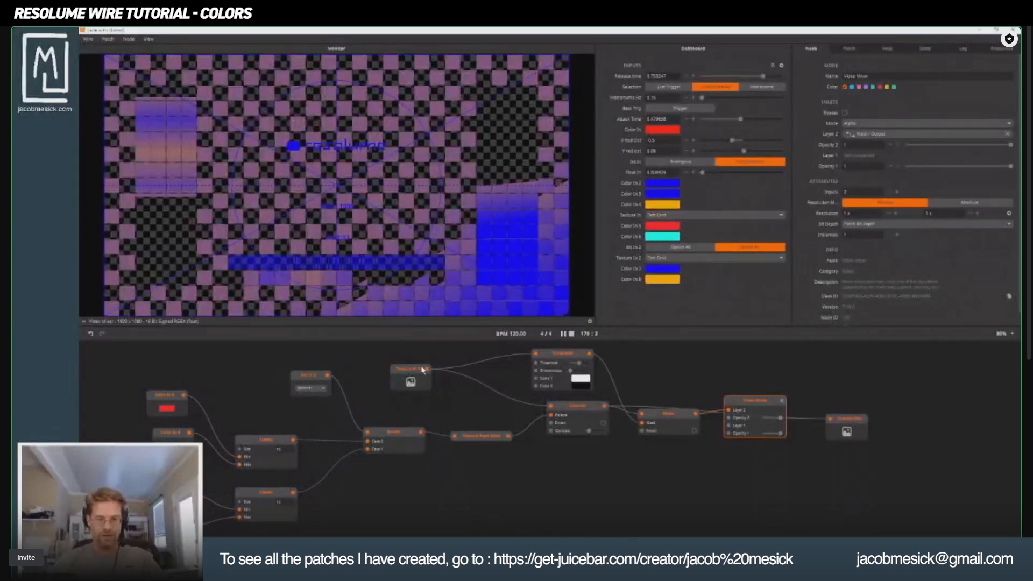
{"action": "left_click_drag", "start_coordinate": [423, 371], "coordinate": [416, 382]}
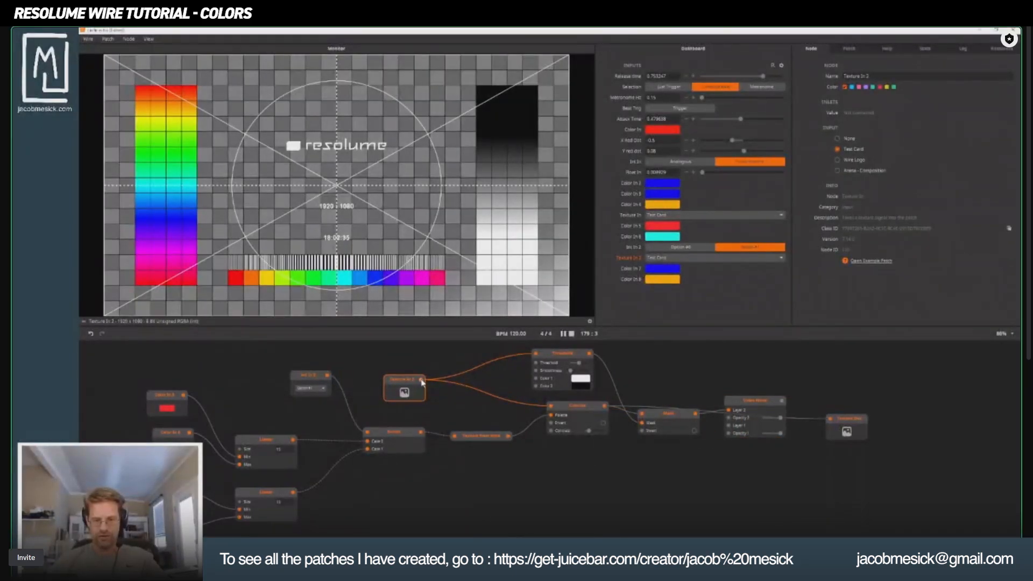
{"action": "left_click", "coordinate": [750, 407]}
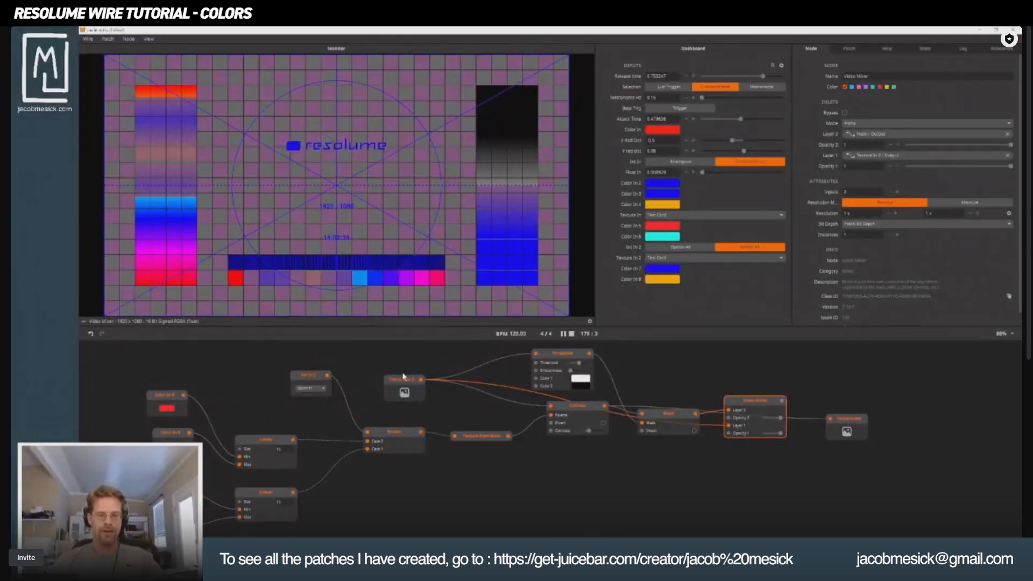
Preview the Threshold, Mask and Video Mixer outputs in turn to compare each stage of the masking.
{"action": "left_click", "coordinate": [566, 354]}
{"action": "left_click", "coordinate": [687, 418]}
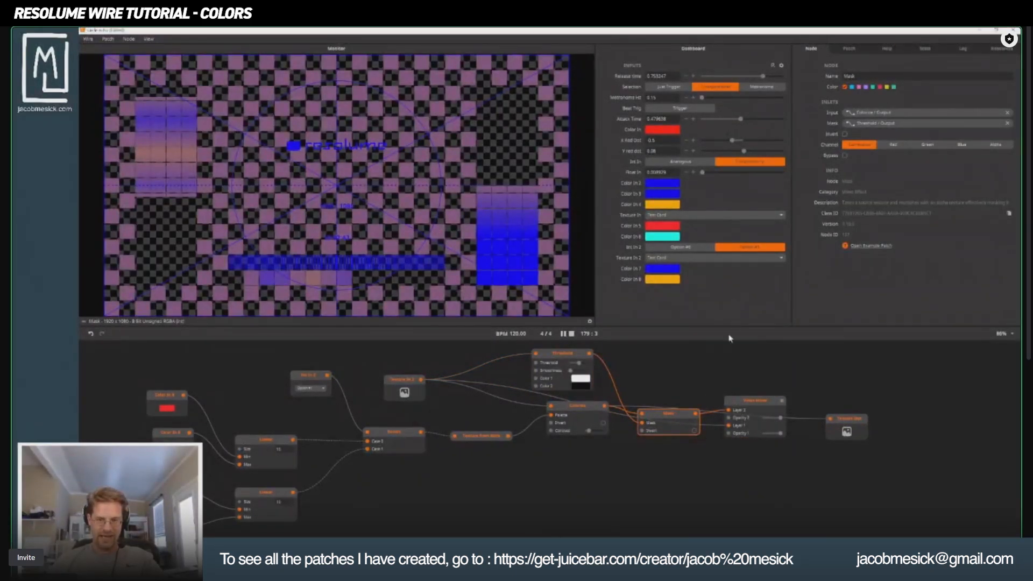
{"action": "left_click", "coordinate": [758, 399]}
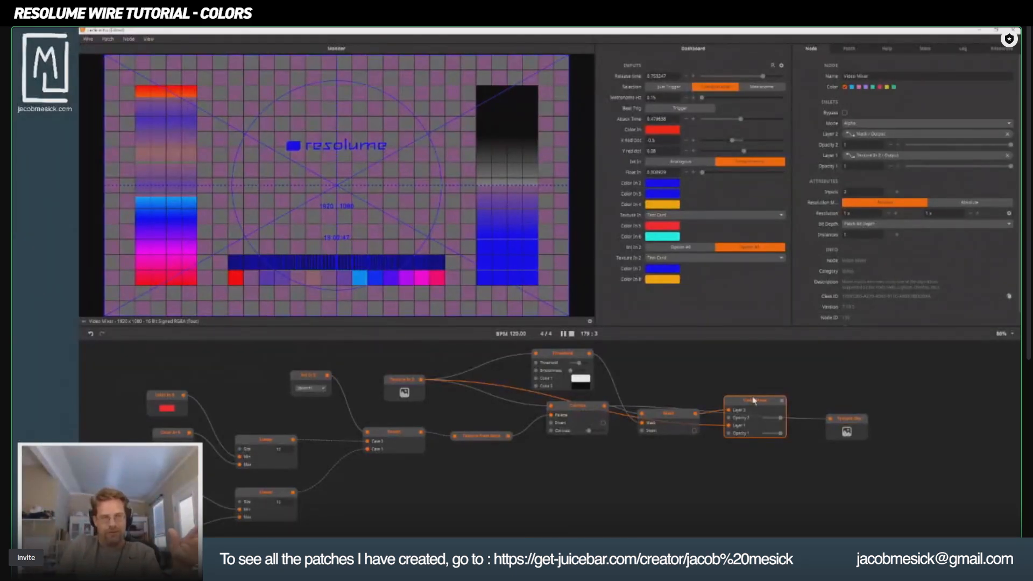
Switch the Int In 2 node between Option #0 and Option #1 while previewing Video Mixer, ending on Option #0.
{"action": "left_click", "coordinate": [308, 388]}
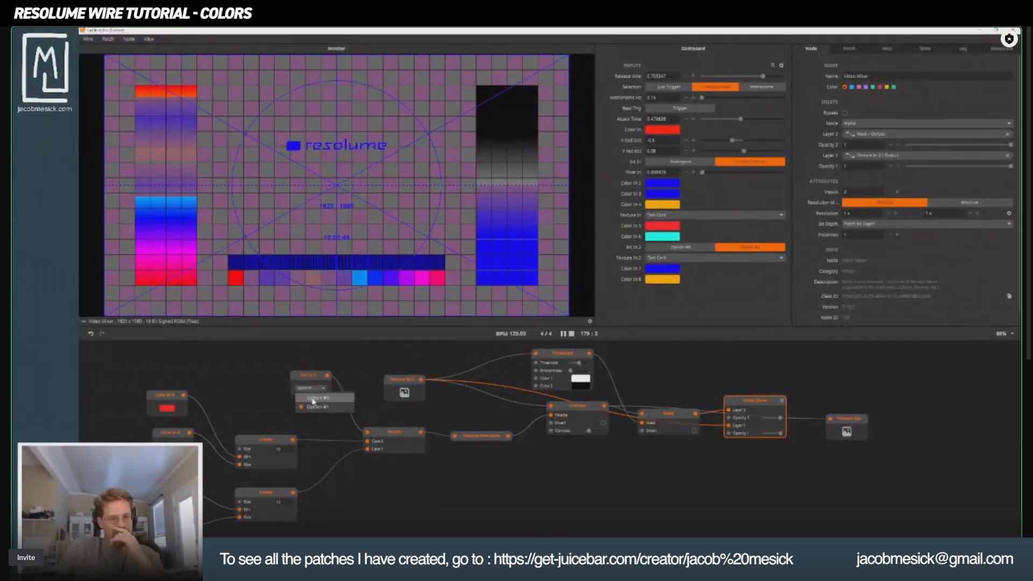
{"action": "left_click", "coordinate": [312, 397]}
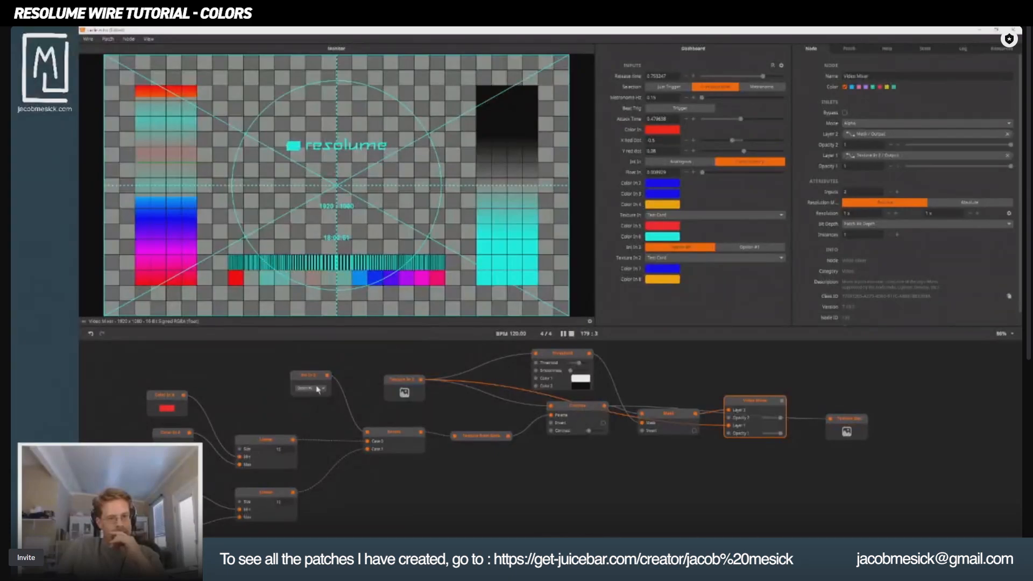
{"action": "left_click", "coordinate": [318, 389]}
{"action": "left_click", "coordinate": [319, 405]}
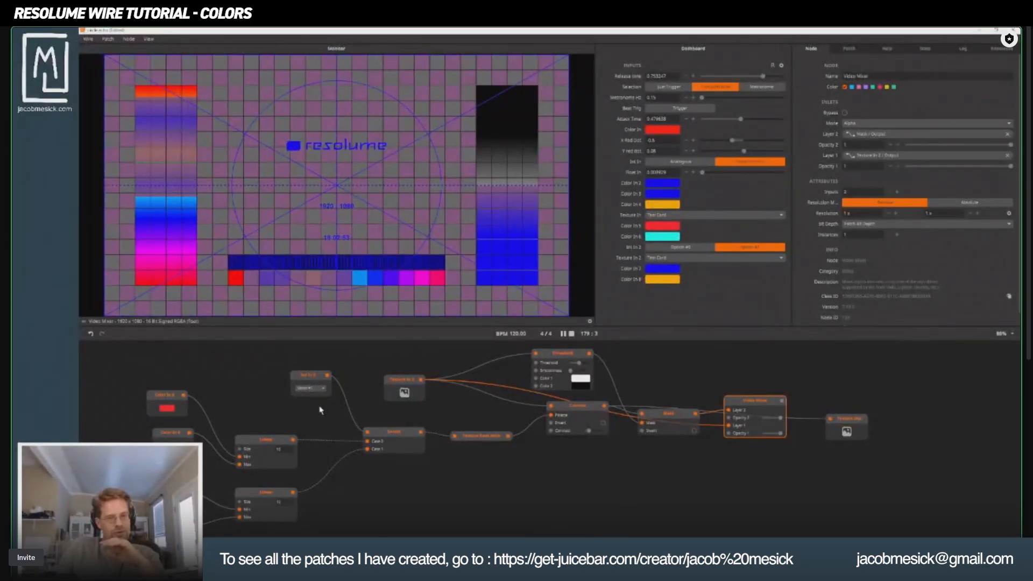
{"action": "left_click", "coordinate": [316, 390]}
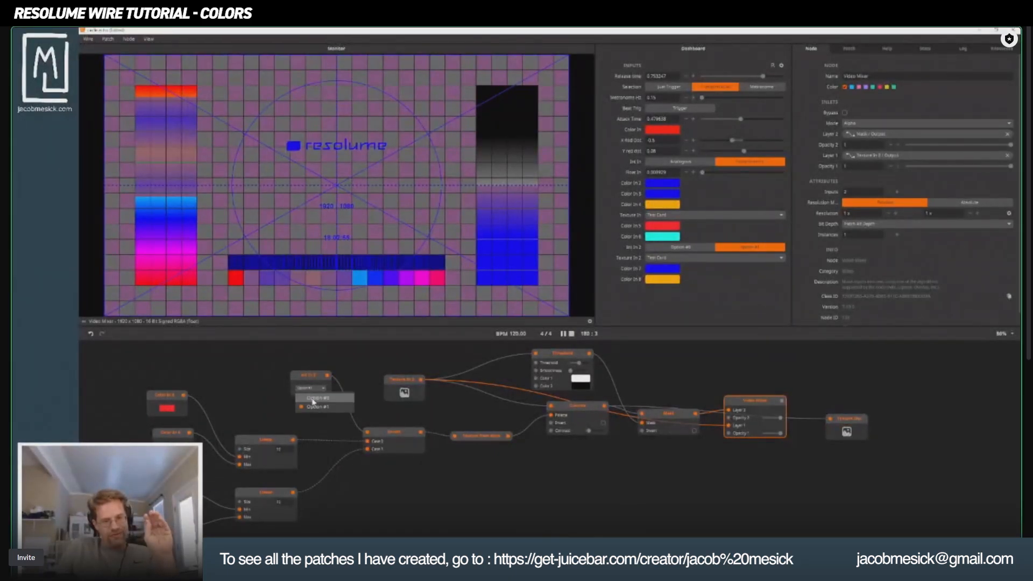
{"action": "left_click", "coordinate": [315, 402]}
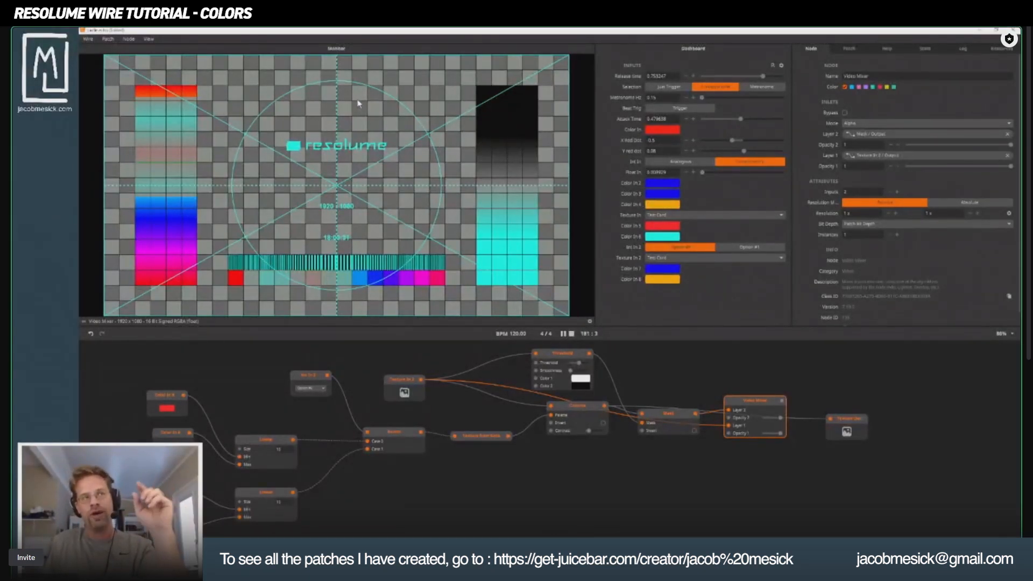
{"action": "left_click_drag", "start_coordinate": [269, 440], "coordinate": [312, 405]}
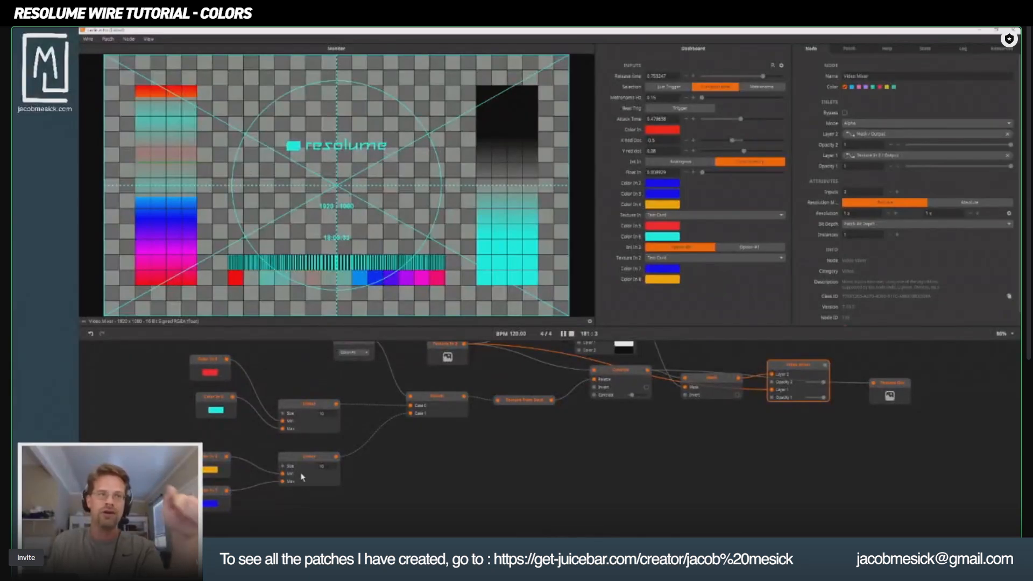
{"action": "left_click_drag", "start_coordinate": [457, 480], "coordinate": [455, 565]}
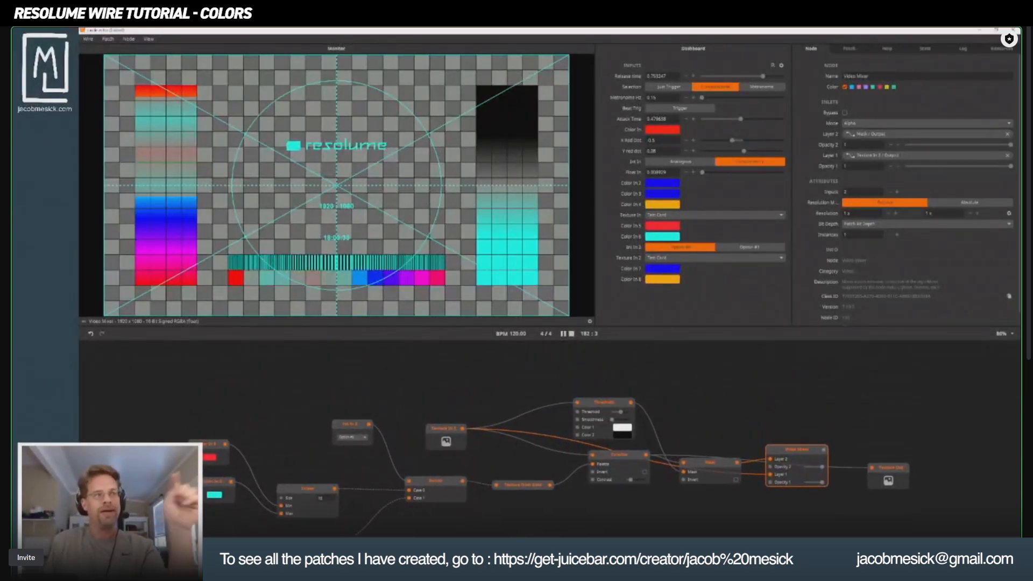
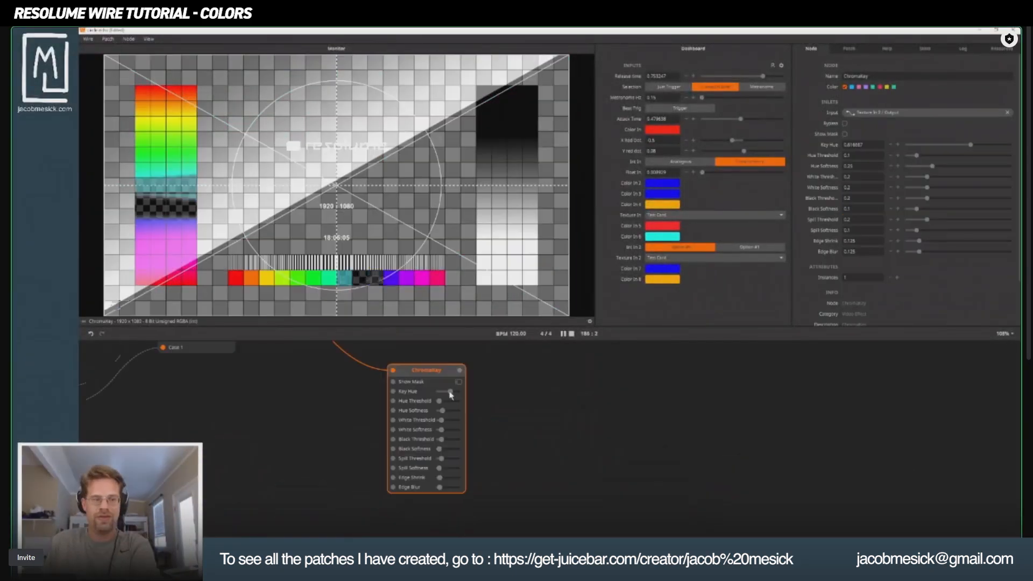
Sweep the ChromaKey node's Key Hue until the green range of the test card is keyed out.
{"action": "mouse_move", "coordinate": [451, 394]}
{"action": "left_mouse_down"}
{"action": "mouse_move", "coordinate": [439, 396]}
{"action": "mouse_move", "coordinate": [452, 400]}
{"action": "left_mouse_up"}
{"action": "mouse_move", "coordinate": [442, 399]}
{"action": "left_mouse_down"}
{"action": "mouse_move", "coordinate": [458, 403]}
{"action": "mouse_move", "coordinate": [440, 404]}
{"action": "mouse_move", "coordinate": [447, 397]}
{"action": "left_mouse_up"}
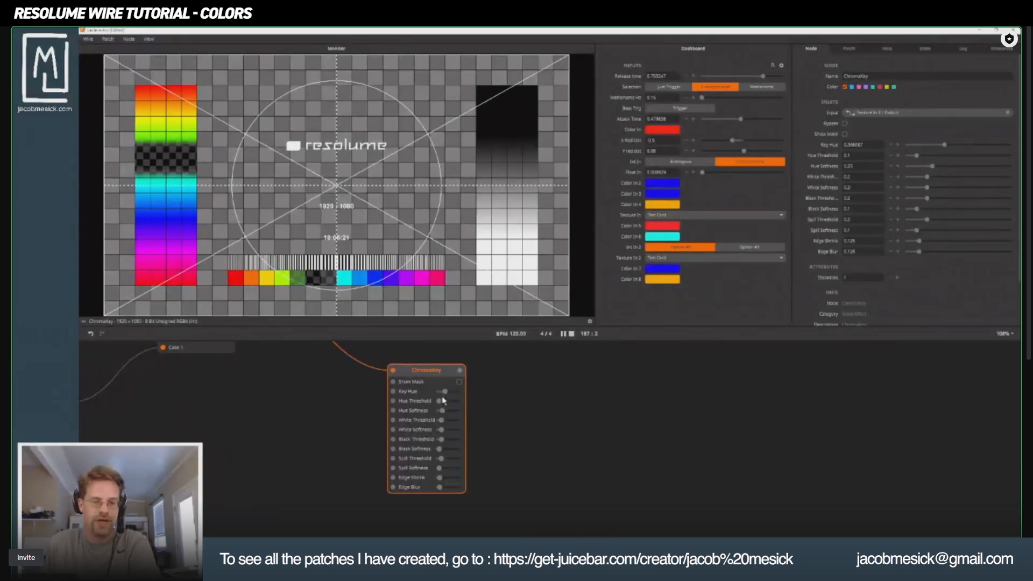
{"action": "left_click_drag", "start_coordinate": [401, 370], "coordinate": [456, 408]}
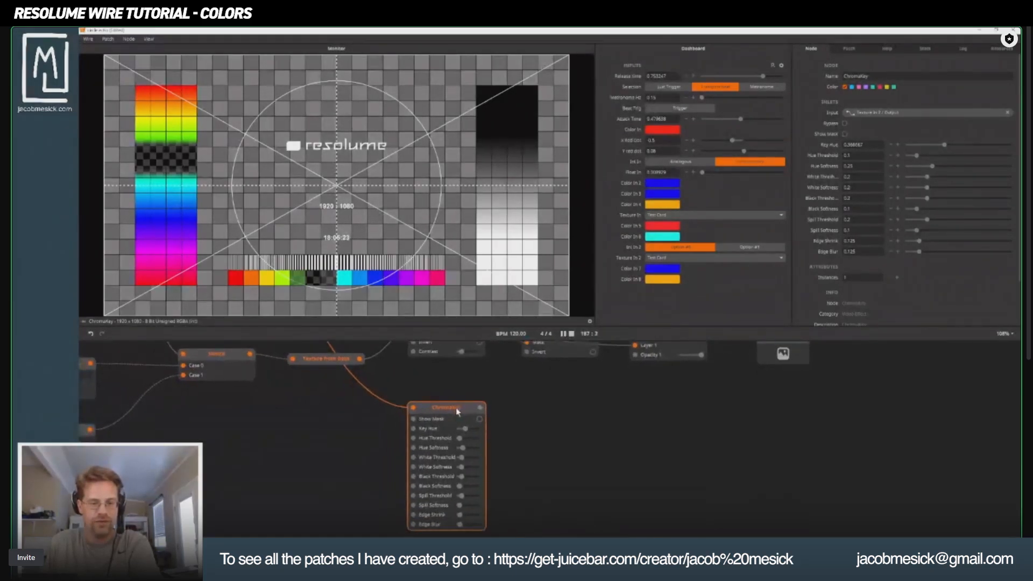
Increase Video Mixer to 3 inputs and connect the ChromaKey output to its Layer 3.
{"action": "left_click_drag", "start_coordinate": [595, 491], "coordinate": [388, 519]}
{"action": "left_click_drag", "start_coordinate": [477, 389], "coordinate": [485, 442]}
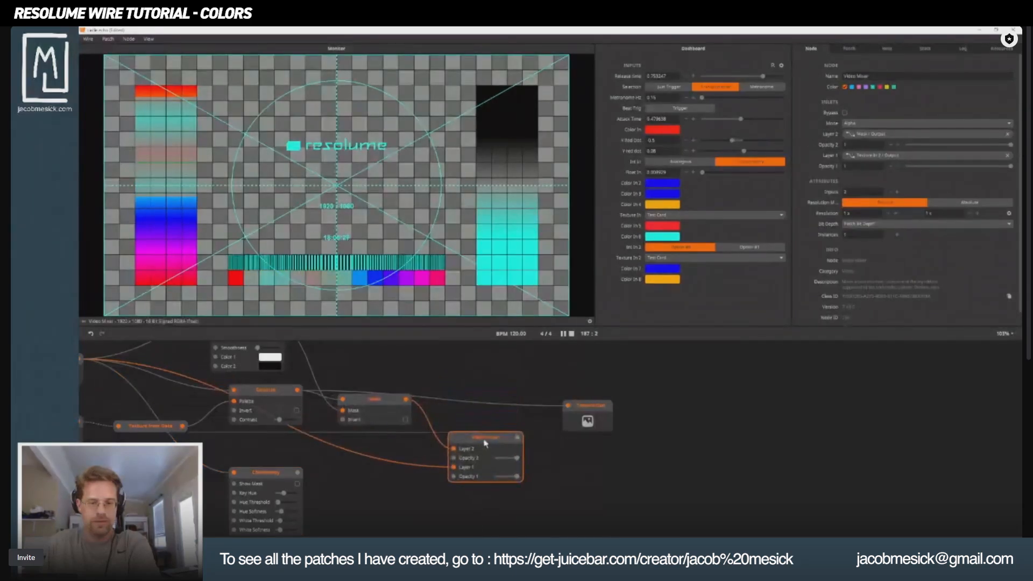
{"action": "left_click", "coordinate": [898, 192]}
{"action": "scroll", "coordinate": [592, 495], "scroll_direction": "down", "scroll_amount": 3}
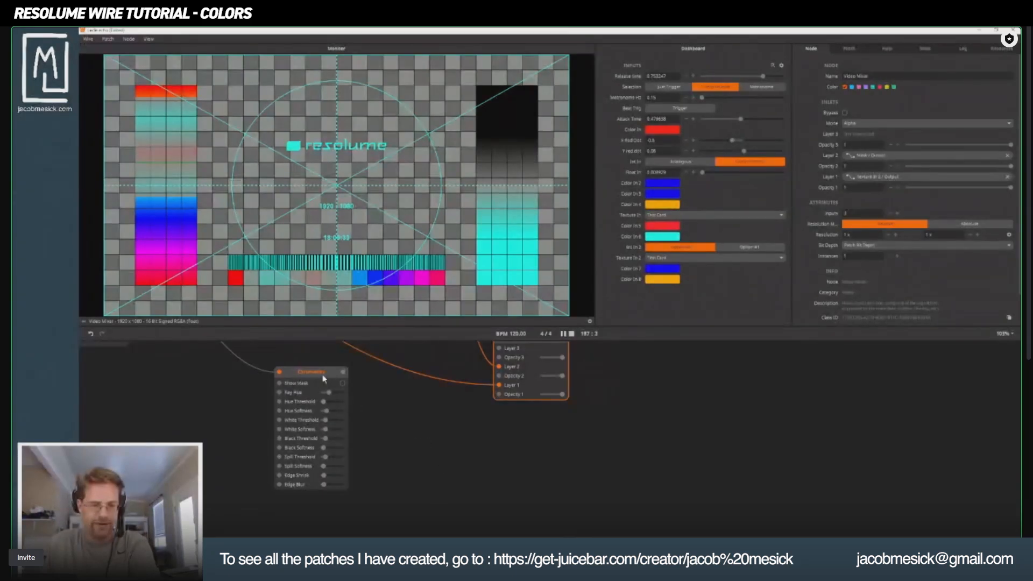
{"action": "scroll", "coordinate": [366, 450], "scroll_direction": "up", "scroll_amount": 3}
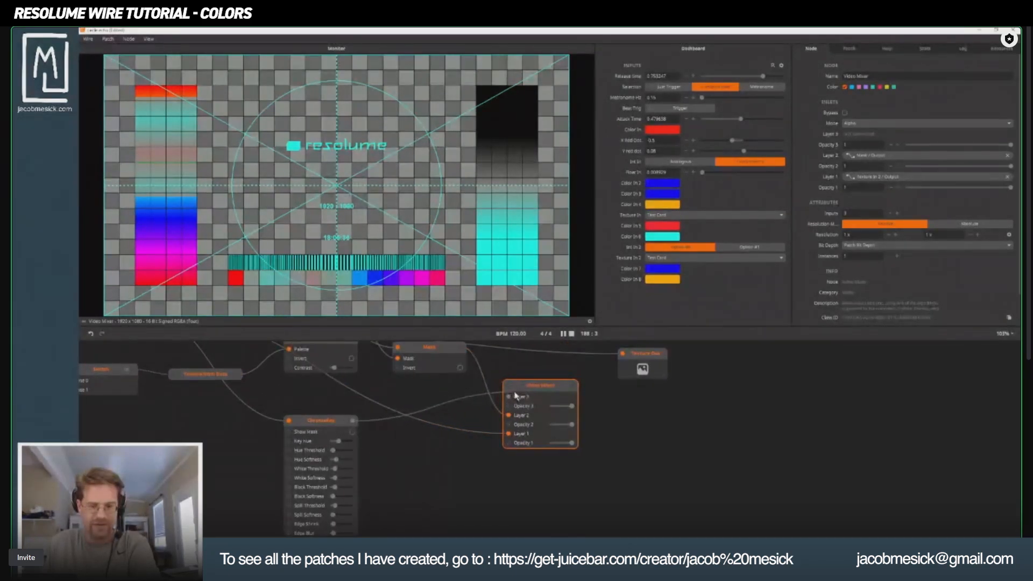
{"action": "left_click_drag", "start_coordinate": [515, 396], "coordinate": [517, 396]}
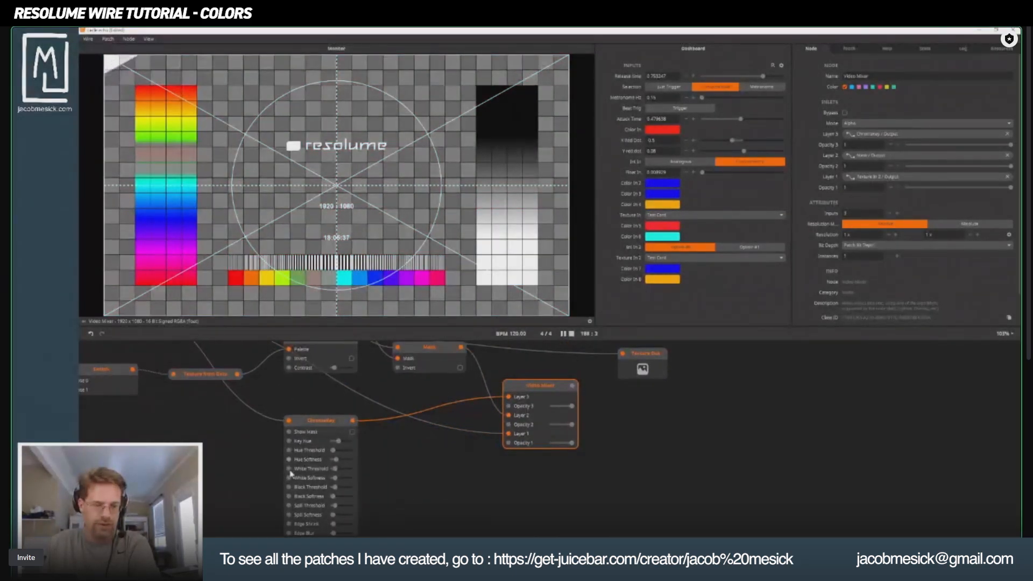
Raise ChromaKey's Hue Threshold to about 0.21 and set its Key Hue to about 0.55, keying out cyan to blue.
{"action": "scroll", "coordinate": [291, 473], "scroll_direction": "down", "scroll_amount": 3}
{"action": "left_click", "coordinate": [337, 380]}
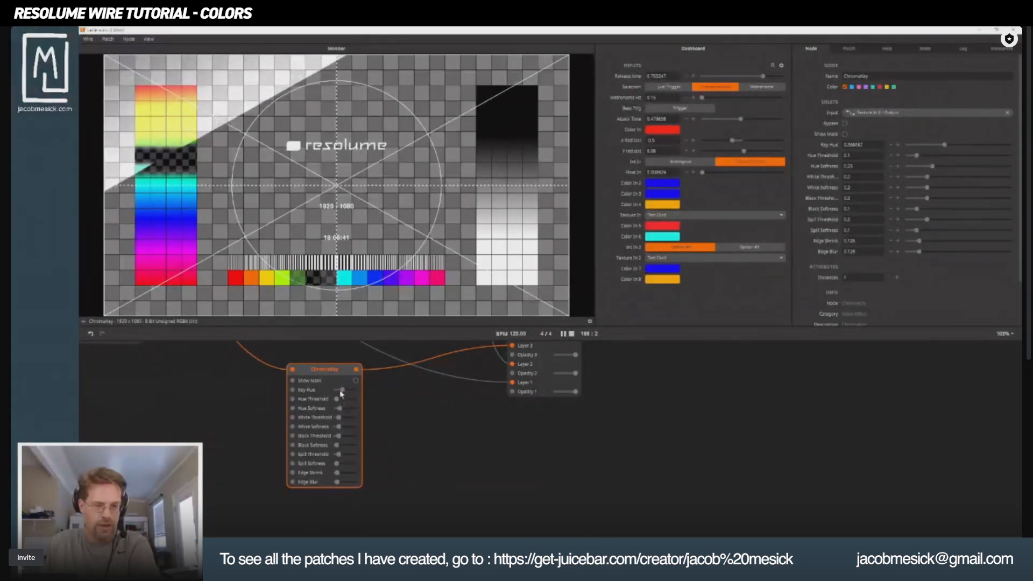
{"action": "left_click_drag", "start_coordinate": [341, 395], "coordinate": [340, 401]}
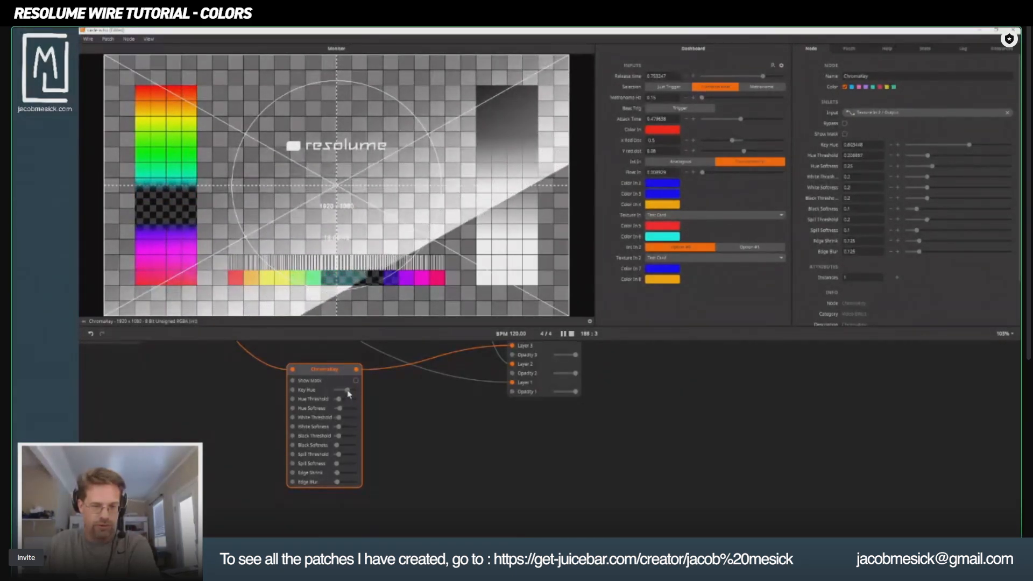
{"action": "left_click_drag", "start_coordinate": [348, 392], "coordinate": [346, 392]}
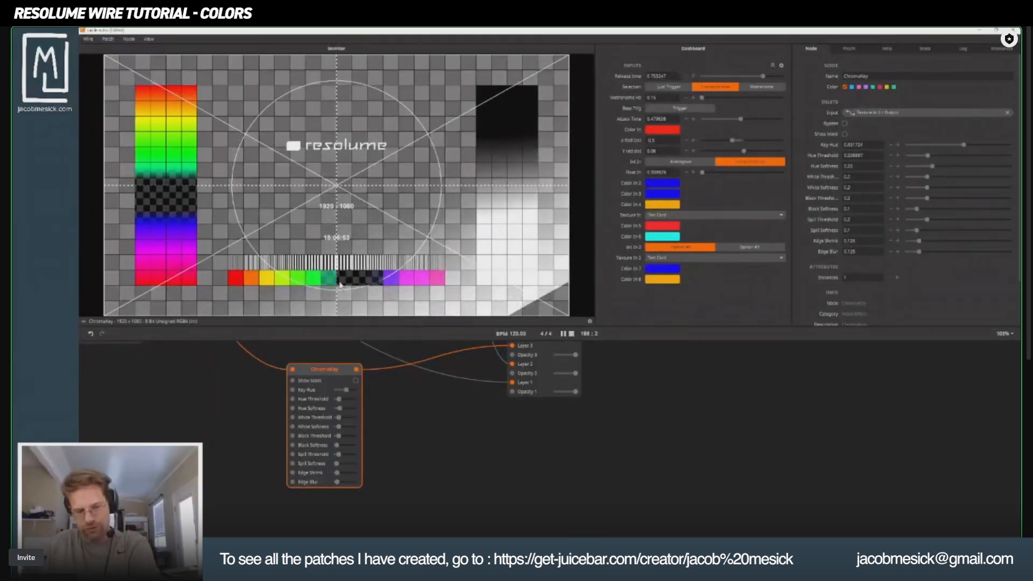
Preview the Video Mixer output and the Mask output to compare them.
{"action": "left_click_drag", "start_coordinate": [533, 441], "coordinate": [498, 533]}
{"action": "left_click", "coordinate": [505, 431]}
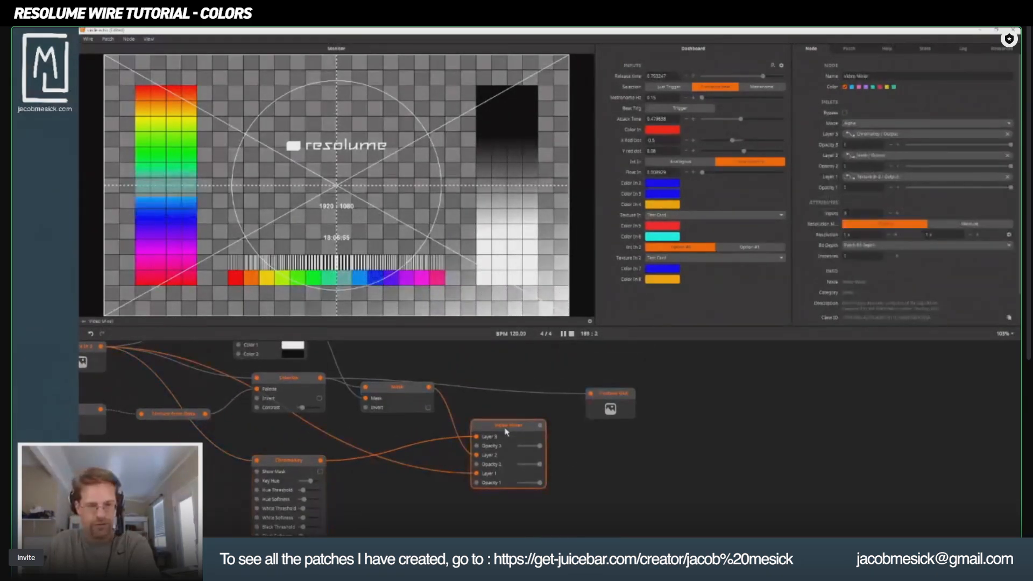
{"action": "left_click", "coordinate": [398, 391]}
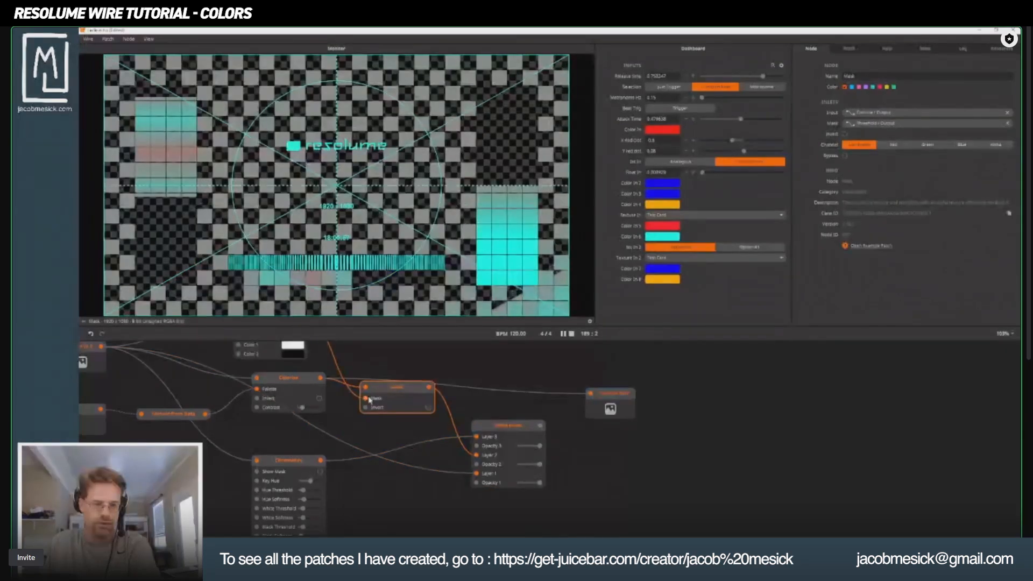
Switch the Int In 2 node to Option #1 and preview the Video Mixer output.
{"action": "left_click_drag", "start_coordinate": [378, 446], "coordinate": [597, 422]}
{"action": "left_click_drag", "start_coordinate": [418, 399], "coordinate": [463, 459]}
{"action": "left_click_drag", "start_coordinate": [324, 479], "coordinate": [447, 437]}
{"action": "left_click", "coordinate": [341, 353]}
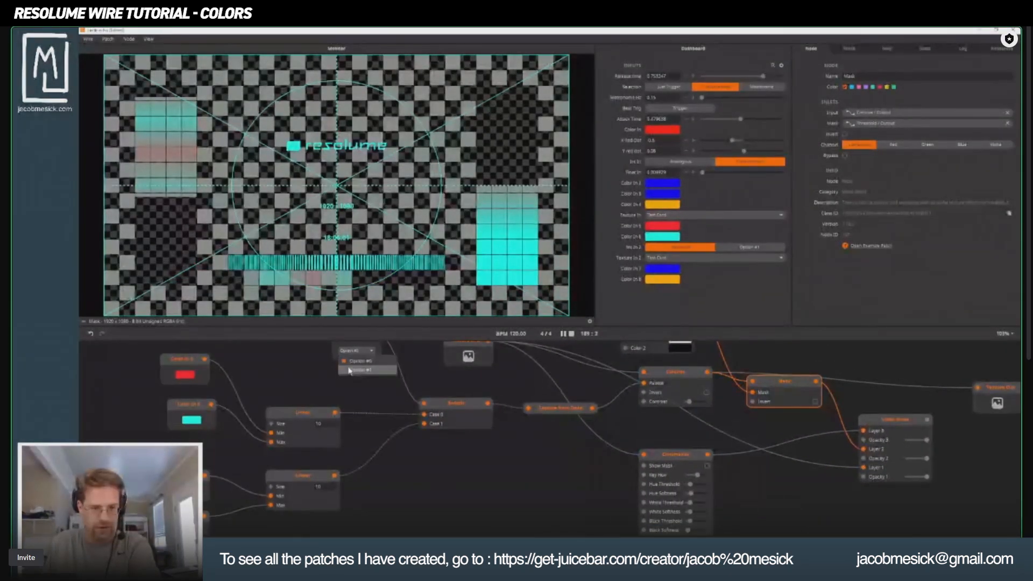
{"action": "left_click", "coordinate": [350, 370]}
{"action": "left_click_drag", "start_coordinate": [636, 422], "coordinate": [337, 417]}
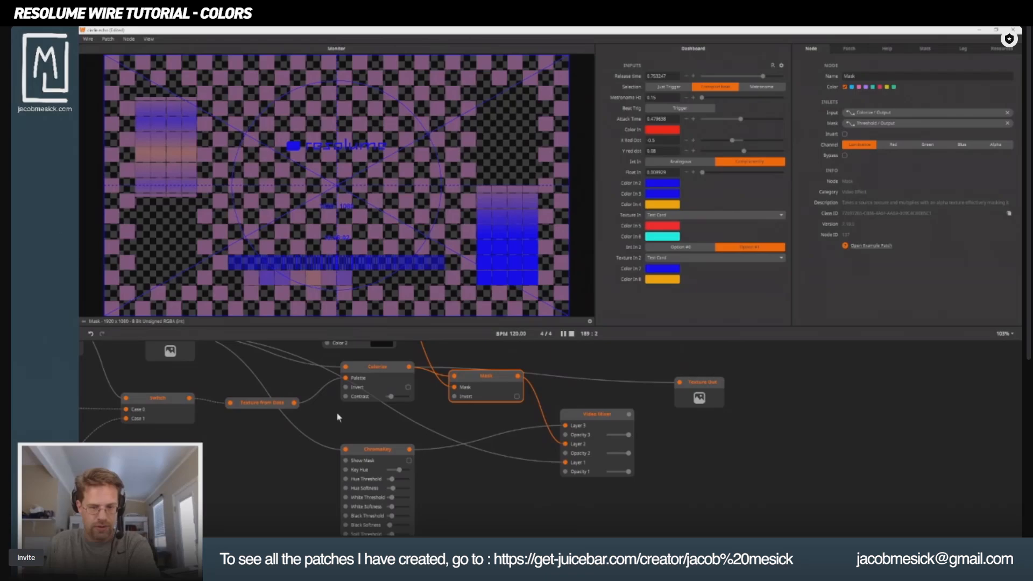
{"action": "left_click", "coordinate": [584, 417]}
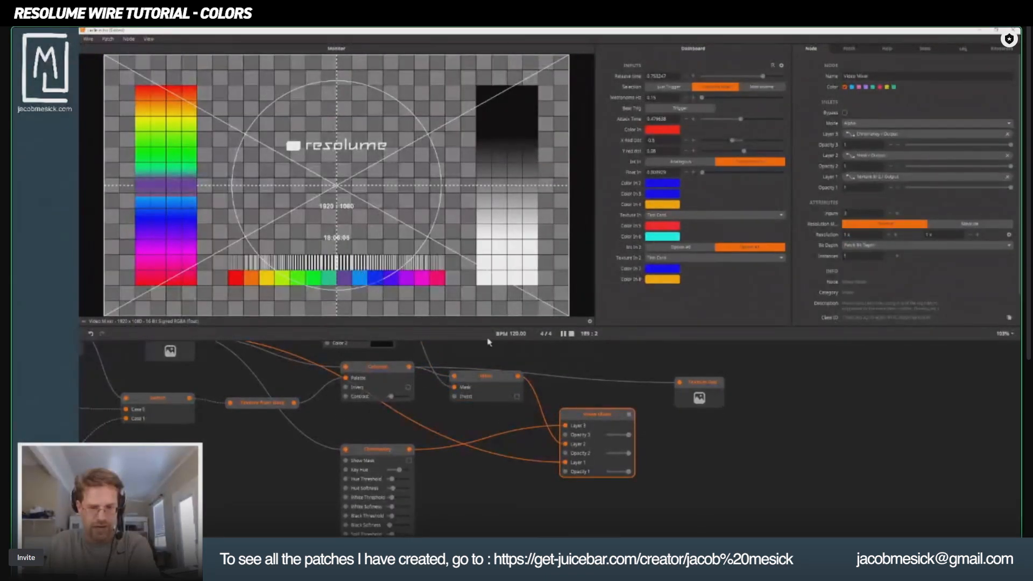
Change Color In 6 to red and preview the Colorize and Mask outputs.
{"action": "left_click_drag", "start_coordinate": [160, 415], "coordinate": [495, 411]}
{"action": "left_click", "coordinate": [230, 413]}
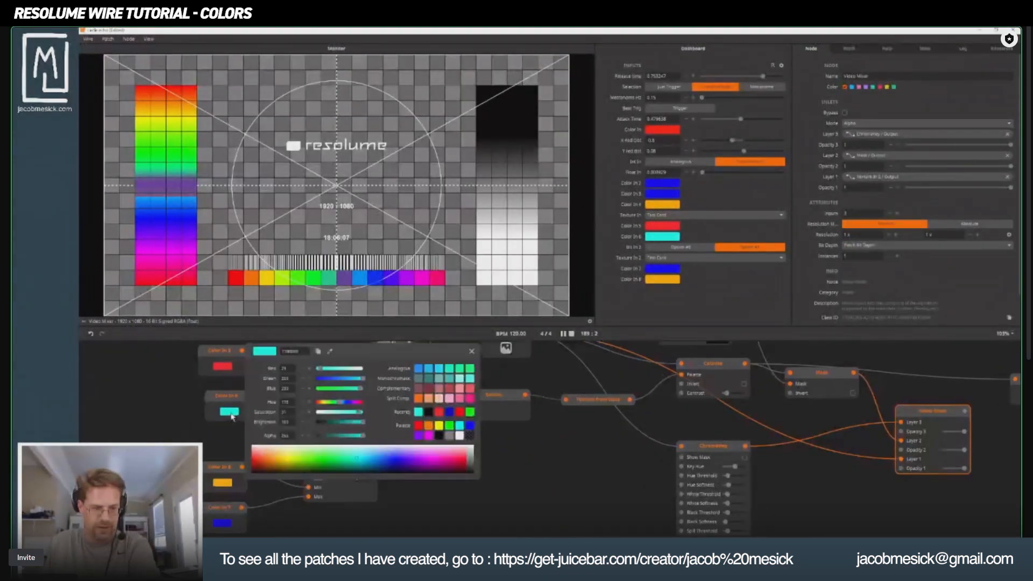
{"action": "left_click_drag", "start_coordinate": [290, 456], "coordinate": [253, 462]}
{"action": "left_click", "coordinate": [511, 492]}
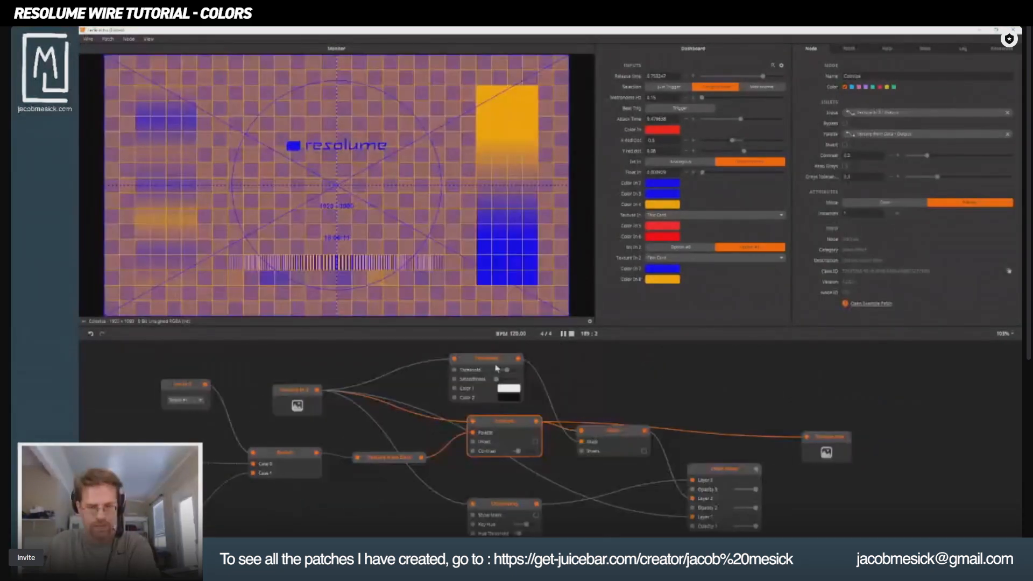
{"action": "left_click", "coordinate": [594, 437]}
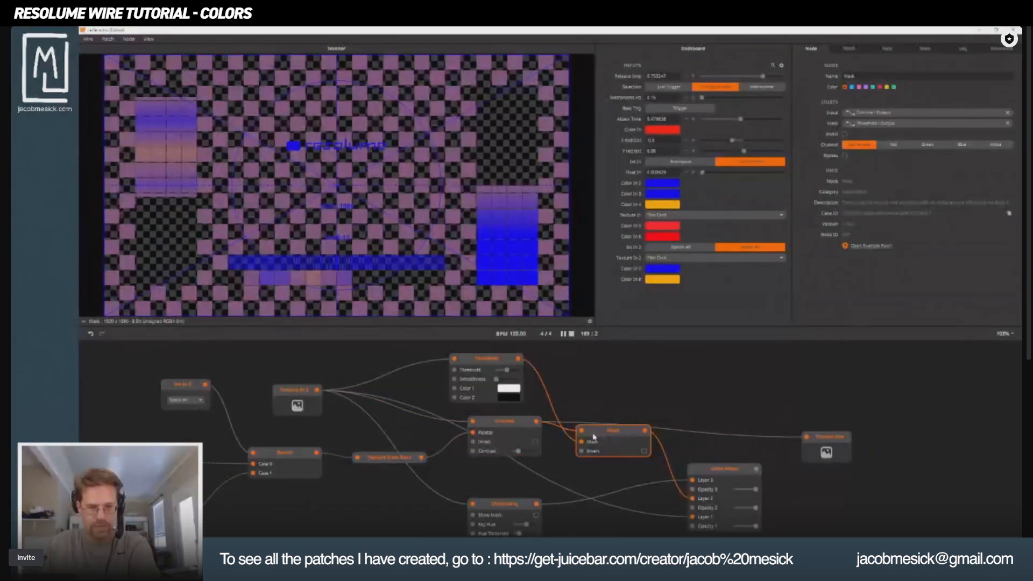
Set Color 1 of the Threshold node to black and close the color picker.
{"action": "left_click", "coordinate": [509, 388]}
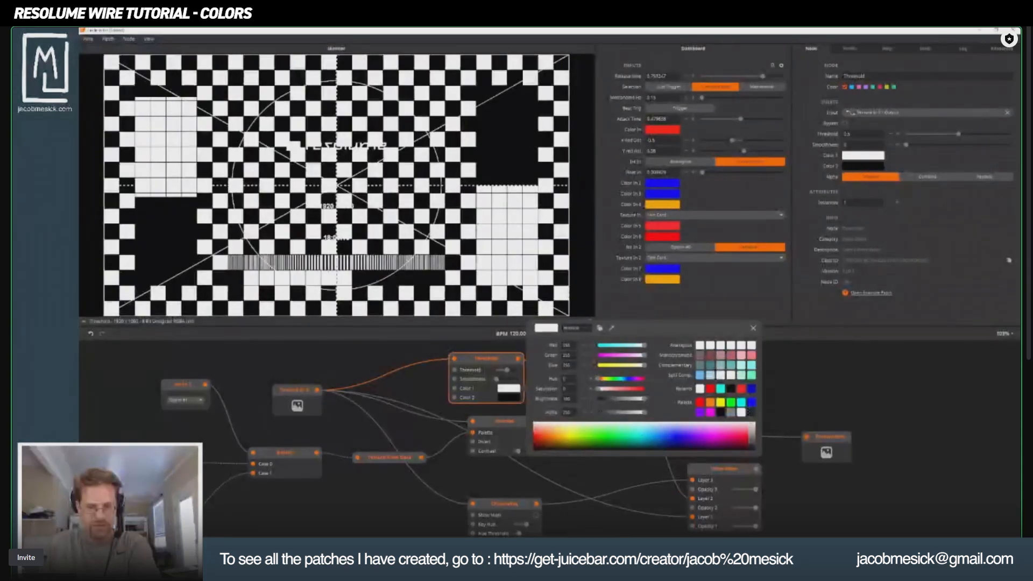
{"action": "left_click_drag", "start_coordinate": [753, 428], "coordinate": [746, 450]}
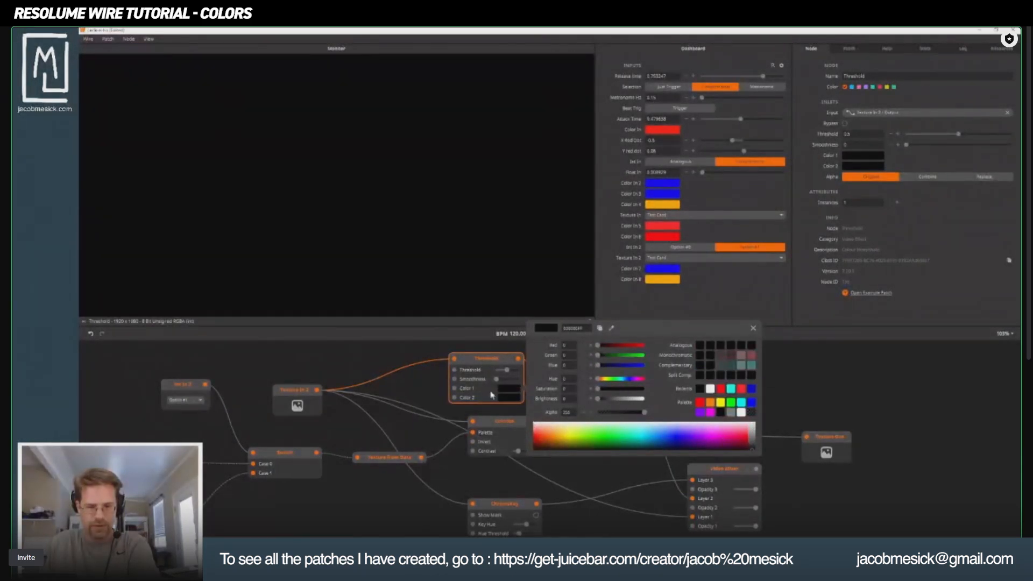
{"action": "left_click", "coordinate": [510, 400]}
{"action": "left_click", "coordinate": [510, 401]}
{"action": "left_click", "coordinate": [620, 481]}
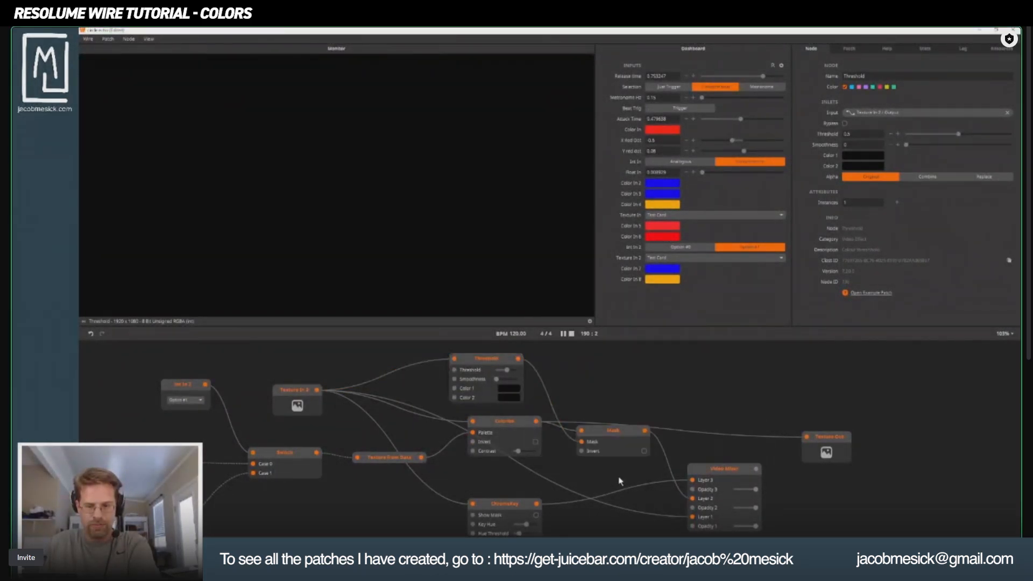
Preview the ChromaKey and Video Mixer outputs in turn to check the keyed area.
{"action": "scroll", "coordinate": [560, 457], "scroll_direction": "down", "scroll_amount": 3}
{"action": "left_click", "coordinate": [504, 460]}
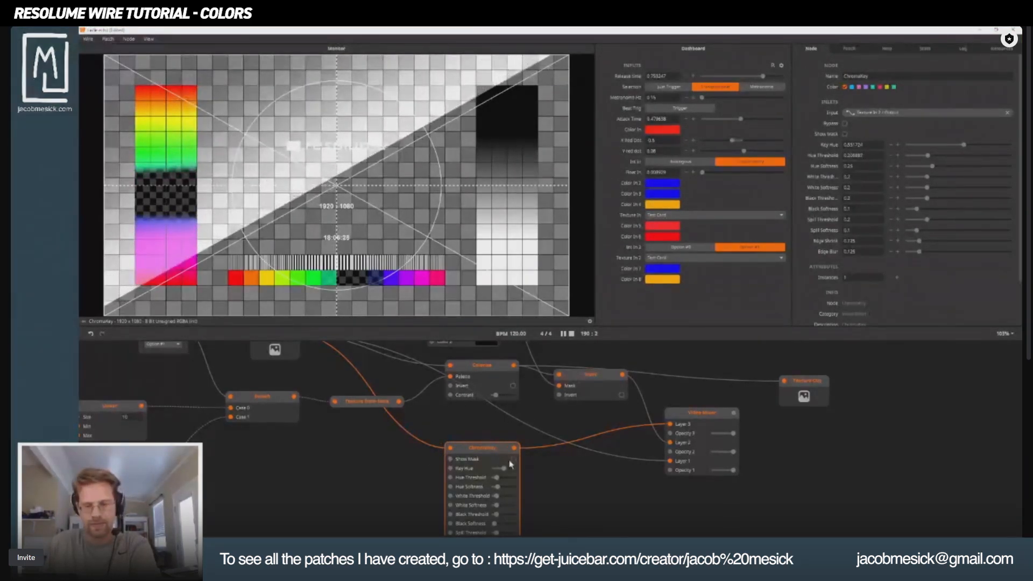
{"action": "scroll", "coordinate": [510, 464], "scroll_direction": "right", "scroll_amount": 5}
{"action": "scroll", "coordinate": [511, 464], "scroll_direction": "down", "scroll_amount": 1}
{"action": "left_click", "coordinate": [581, 383]}
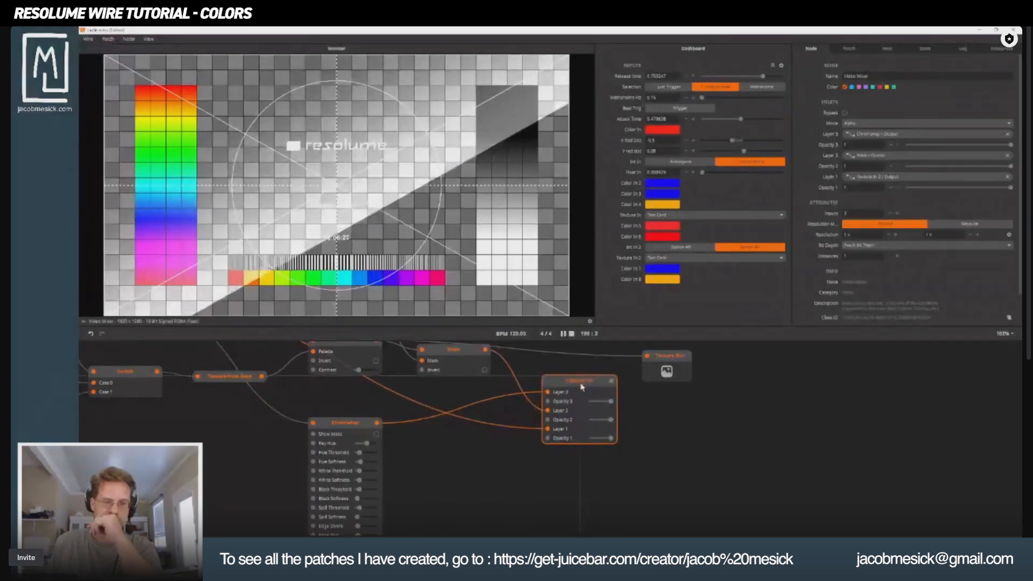
{"action": "left_click_drag", "start_coordinate": [581, 386], "coordinate": [596, 386]}
Enable Show Mask on ChromaKey and reroute its output from Video Mixer's Layer 3 to the Mask node's Mask inlet.
{"action": "left_click", "coordinate": [357, 428]}
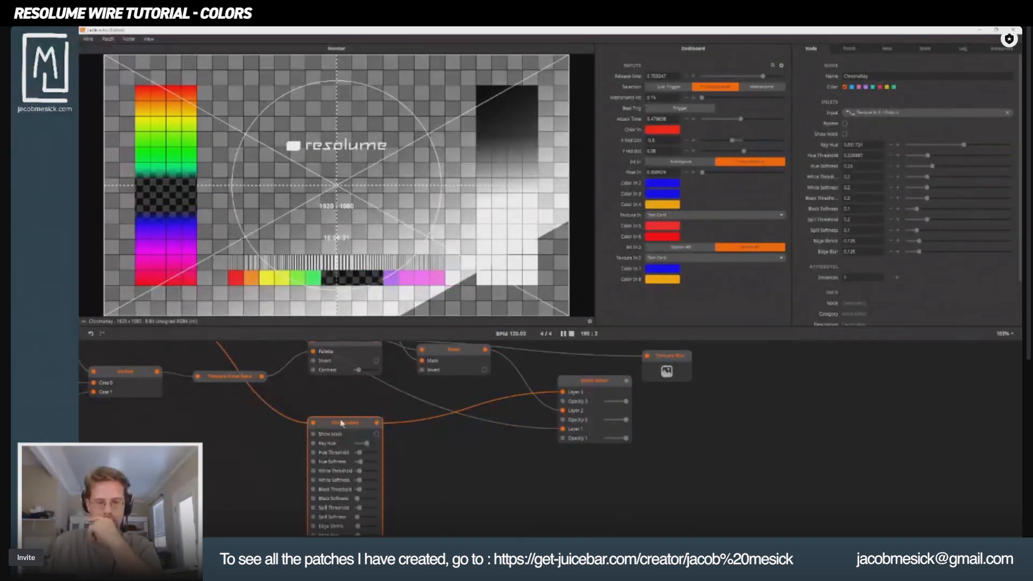
{"action": "left_click", "coordinate": [377, 435]}
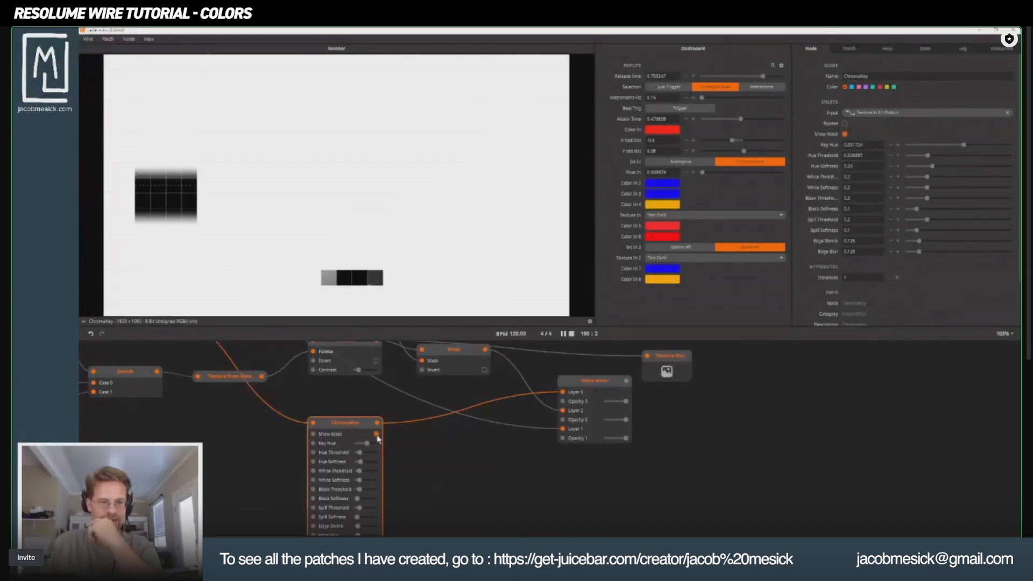
{"action": "left_click_drag", "start_coordinate": [453, 446], "coordinate": [472, 477]}
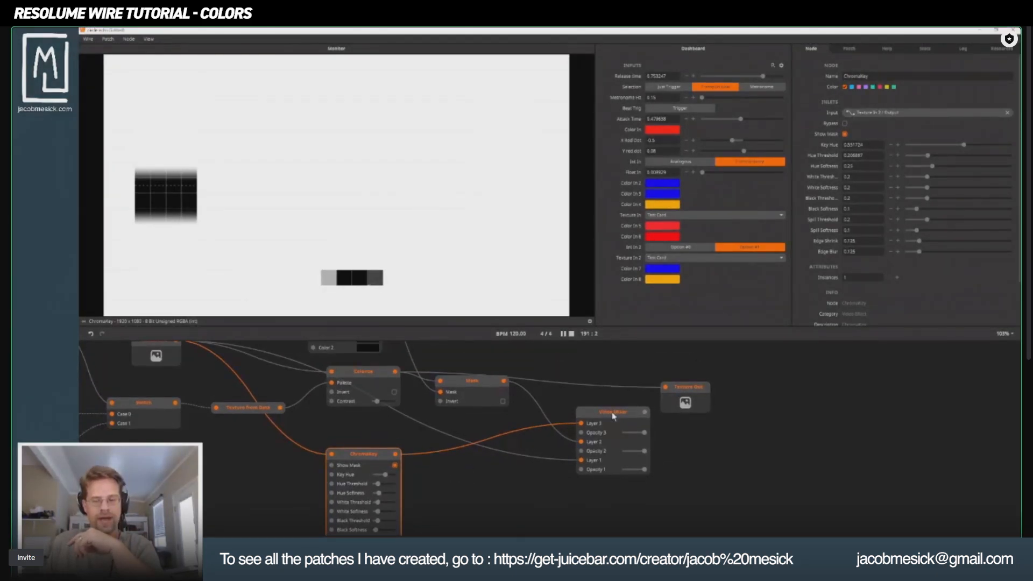
{"action": "left_click_drag", "start_coordinate": [614, 416], "coordinate": [442, 394]}
Preview the Mask, ChromaKey and Video Mixer outputs in turn with ChromaKey driving the mask.
{"action": "left_click", "coordinate": [466, 386]}
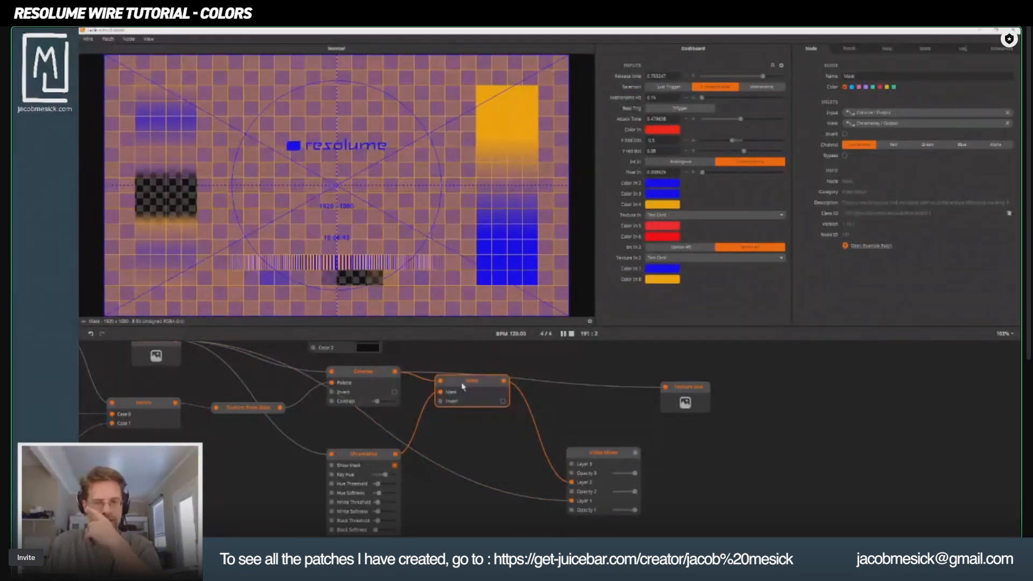
{"action": "left_click", "coordinate": [376, 462]}
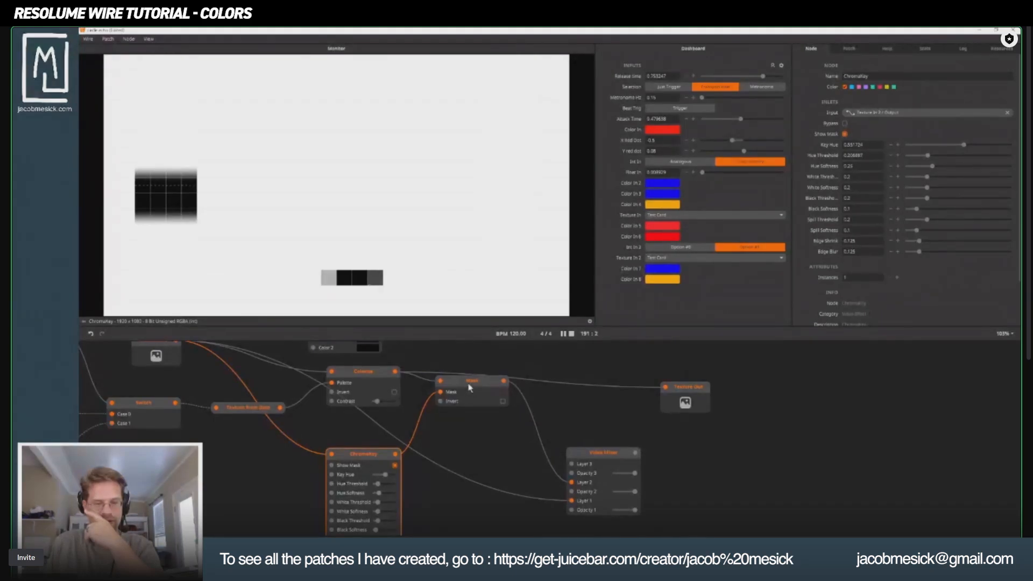
{"action": "left_click", "coordinate": [620, 455]}
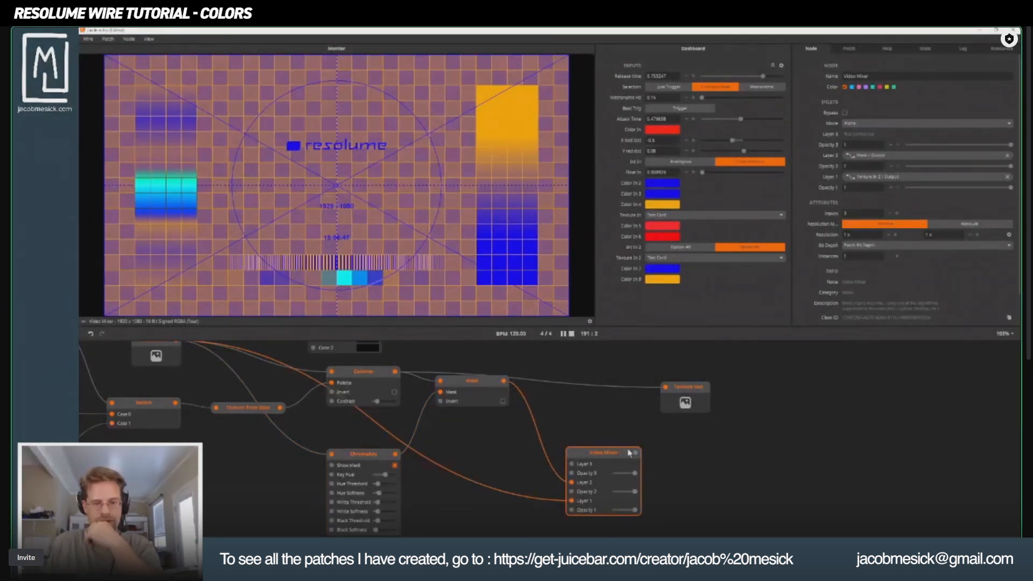
Enable Invert on the Mask node, then move Video Mixer up and connect its output to Texture Out.
{"action": "left_click", "coordinate": [503, 402]}
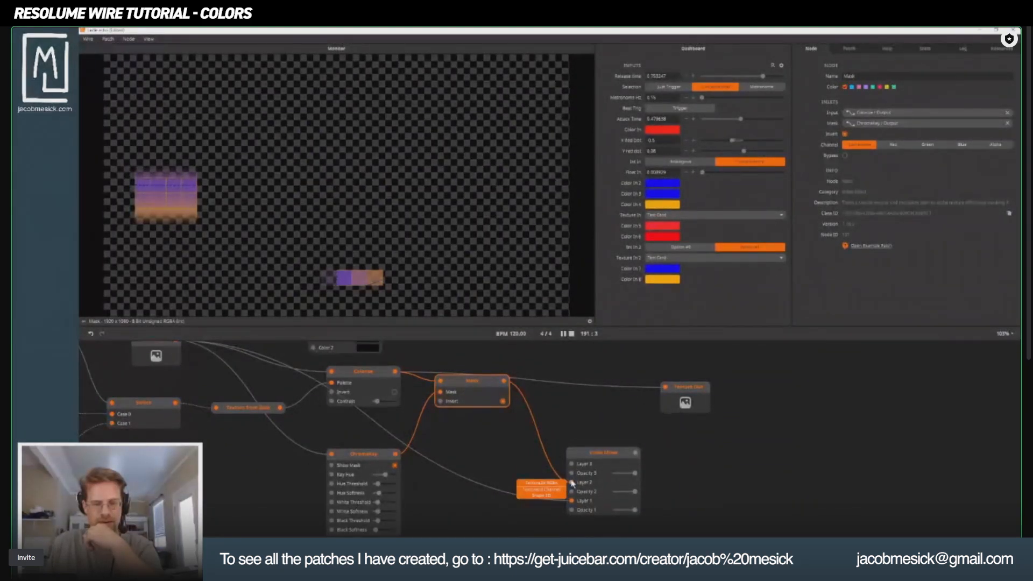
{"action": "left_click", "coordinate": [589, 459]}
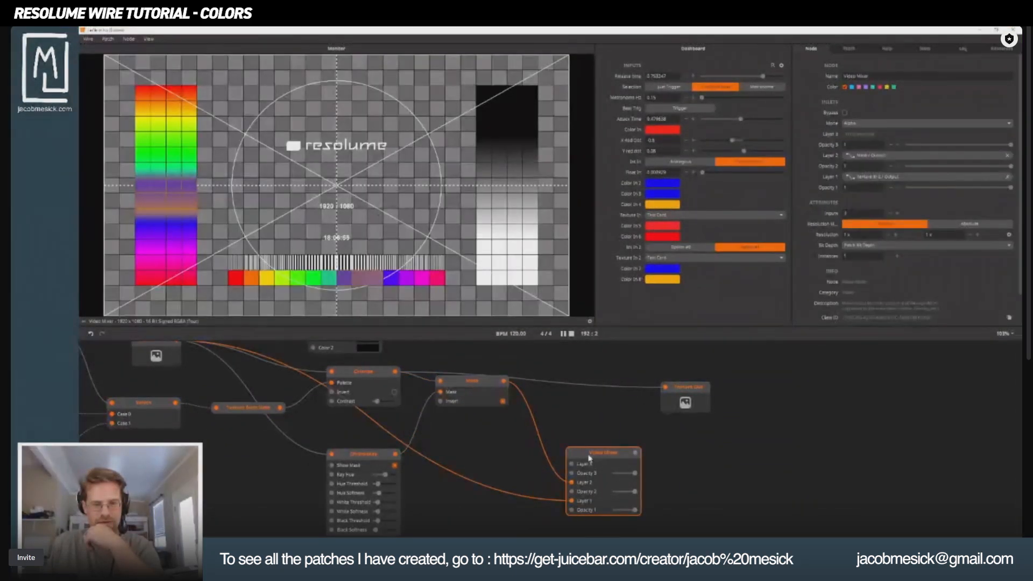
{"action": "left_click_drag", "start_coordinate": [589, 458], "coordinate": [666, 387]}
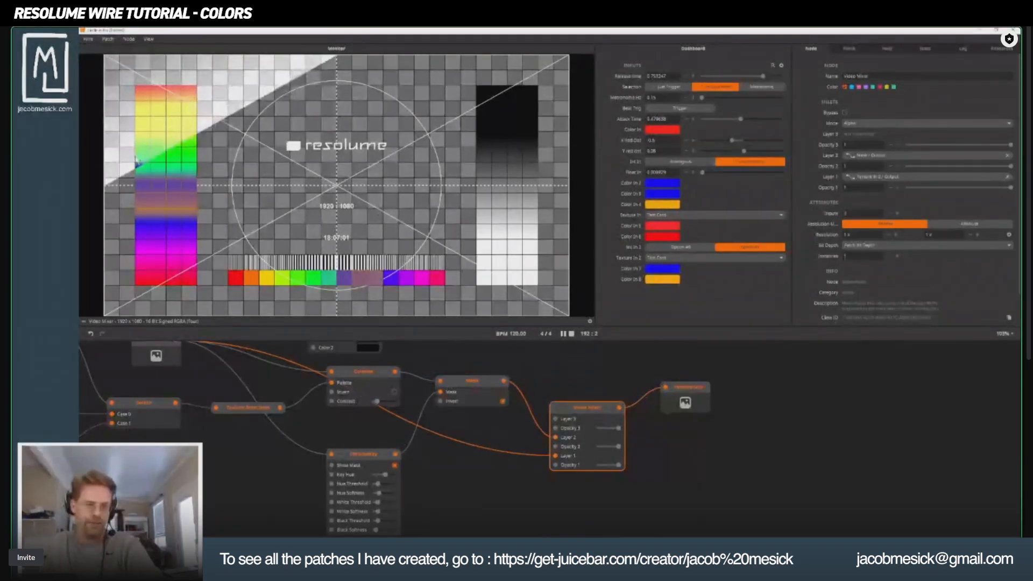
Switch Int In 2 to Option #0 and raise ChromaKey's Key Hue to about 0.93 to target the red range.
{"action": "left_click_drag", "start_coordinate": [247, 436], "coordinate": [453, 451]}
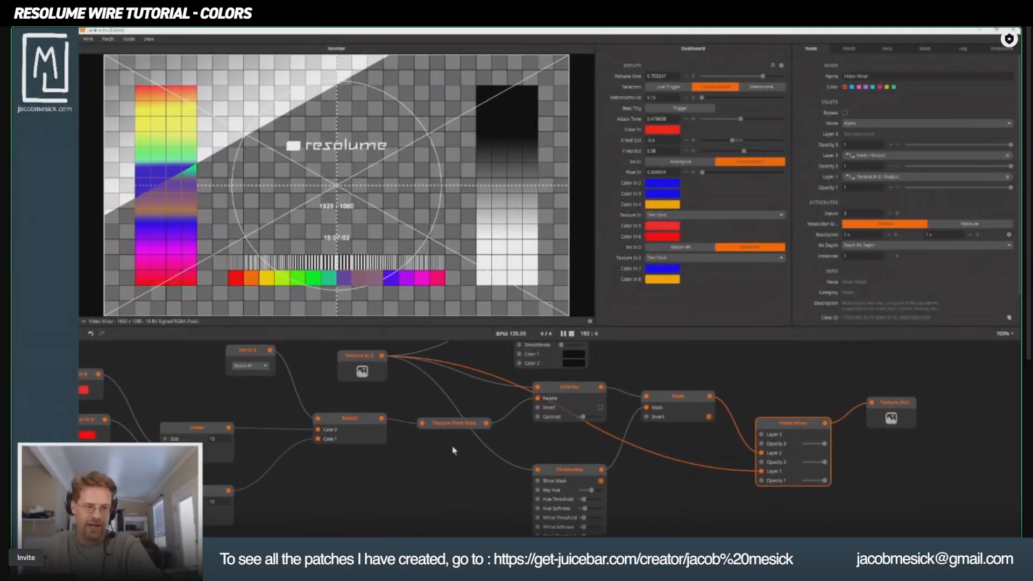
{"action": "left_click", "coordinate": [250, 366]}
{"action": "left_click", "coordinate": [259, 377]}
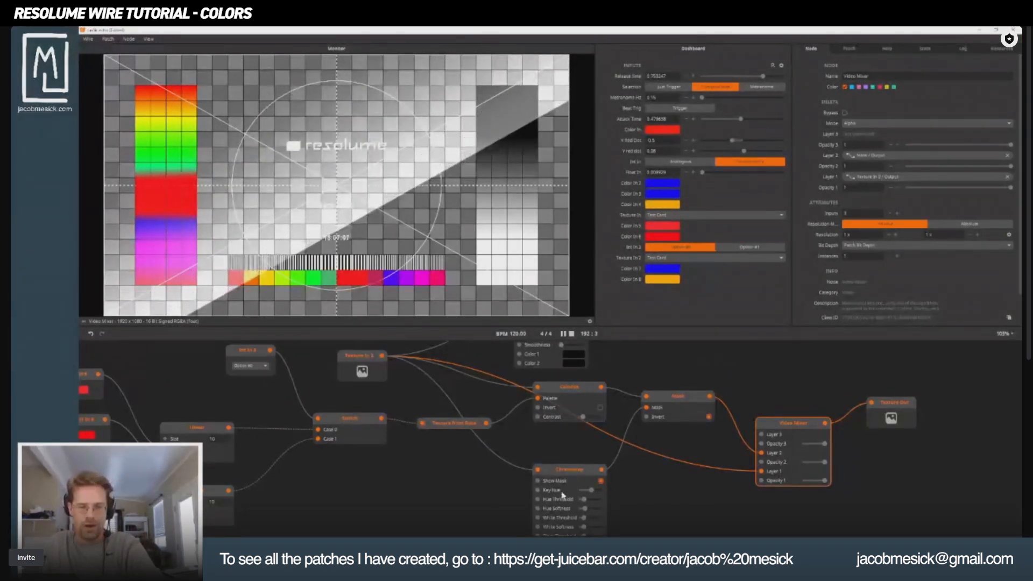
{"action": "left_click_drag", "start_coordinate": [588, 490], "coordinate": [599, 490]}
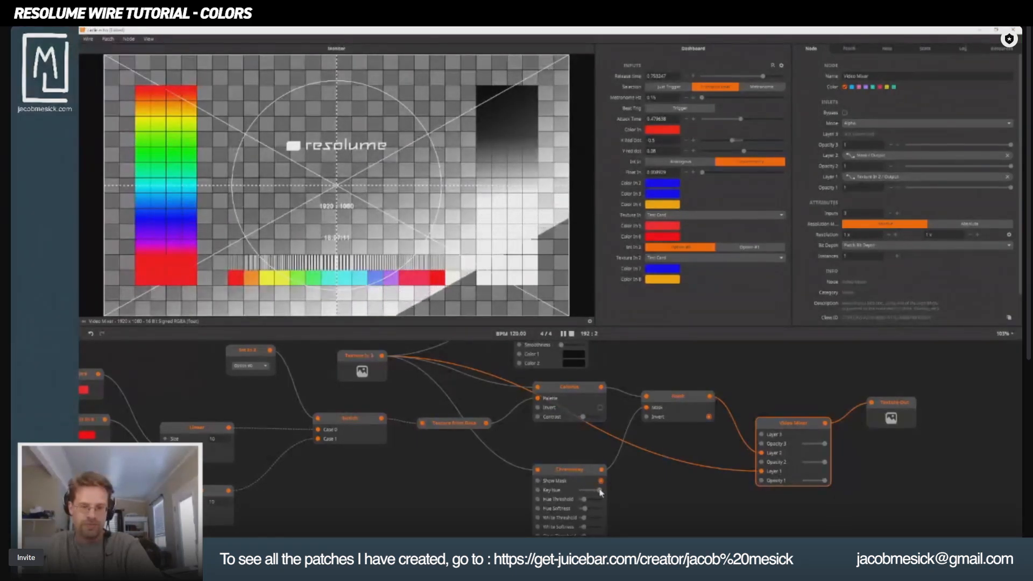
Tidy the patch by moving ChromaKey up closer to Colorize and shifting the Threshold node right.
{"action": "scroll", "coordinate": [576, 468], "scroll_direction": "down", "scroll_amount": 2}
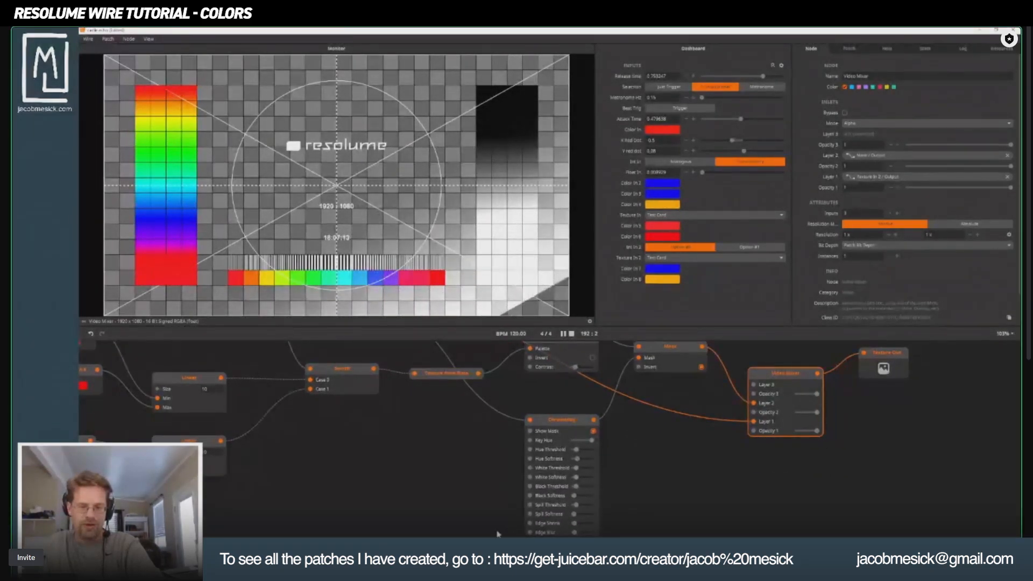
{"action": "scroll", "coordinate": [429, 474], "scroll_direction": "down", "scroll_amount": 3}
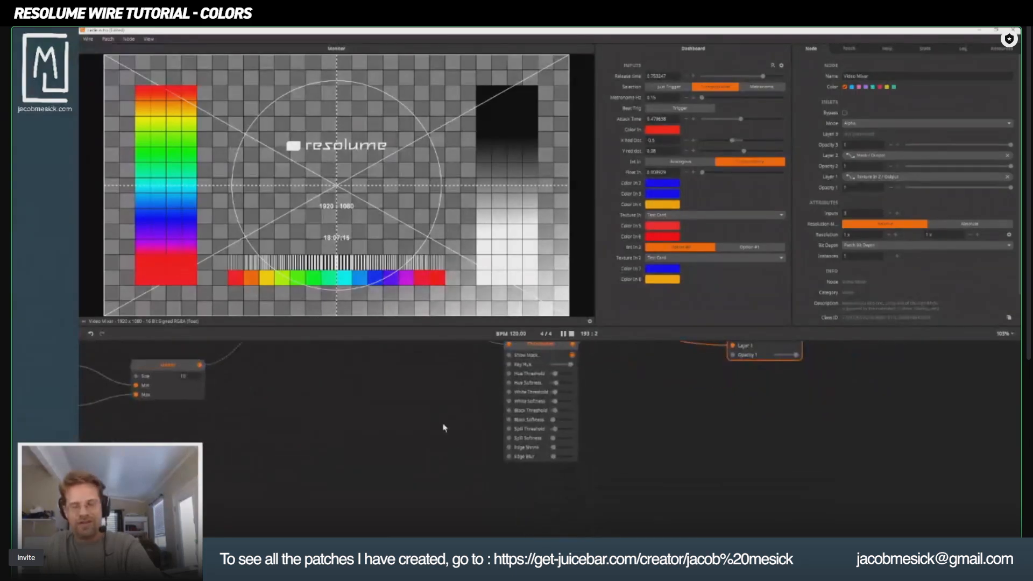
{"action": "left_click_drag", "start_coordinate": [486, 381], "coordinate": [501, 372]}
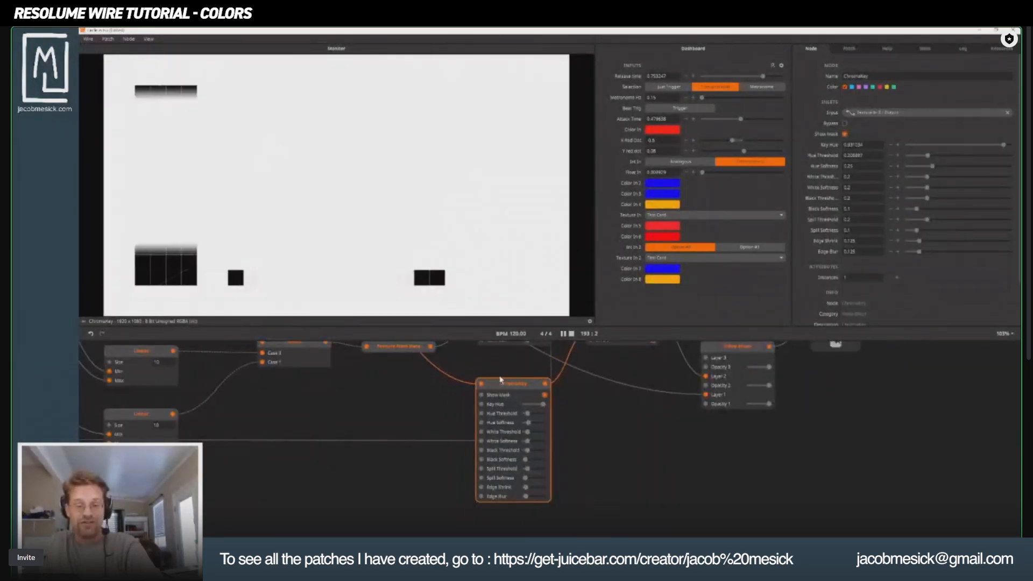
{"action": "scroll", "coordinate": [517, 447], "scroll_direction": "up", "scroll_amount": 2}
{"action": "scroll", "coordinate": [498, 434], "scroll_direction": "up", "scroll_amount": 2}
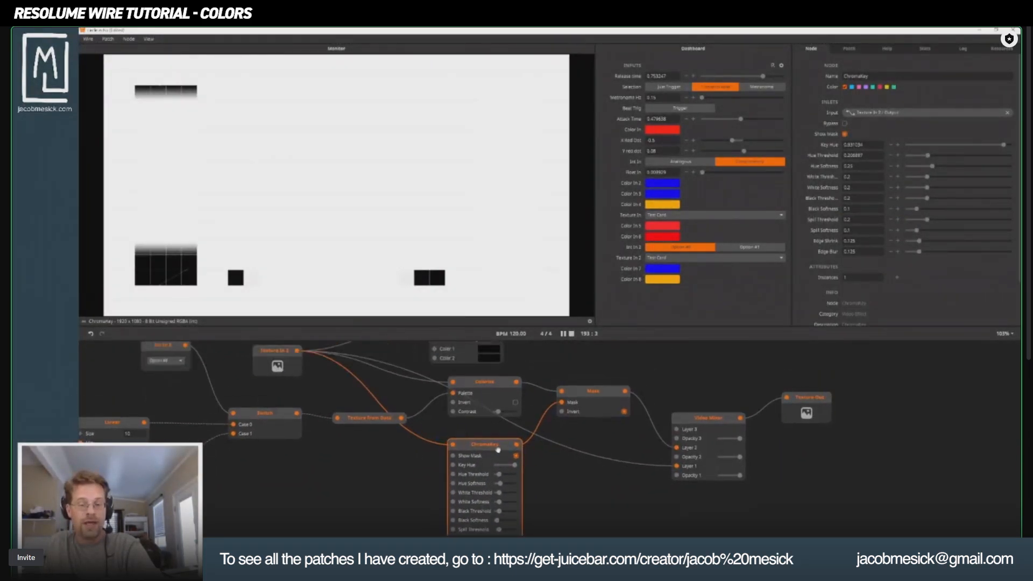
{"action": "left_click_drag", "start_coordinate": [474, 355], "coordinate": [510, 356]}
Preview the Mask, Video Mixer and Texture Out nodes in turn to check the final composite.
{"action": "left_click", "coordinate": [607, 434]}
{"action": "left_click", "coordinate": [710, 457]}
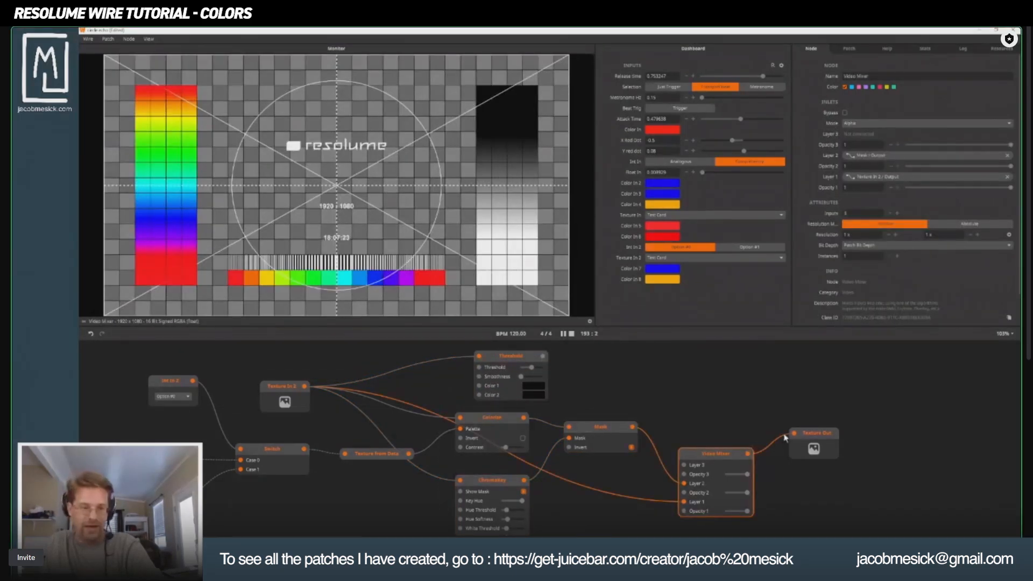
{"action": "left_click", "coordinate": [811, 435]}
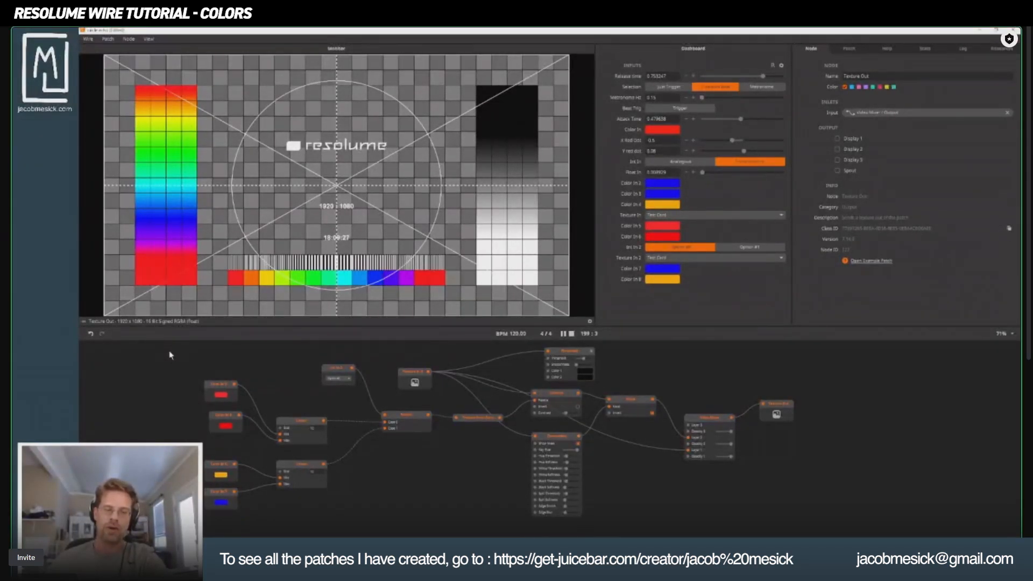
Select all the nodes of the color-keying patch, from the Color In nodes through Texture Out.
{"action": "left_click_drag", "start_coordinate": [171, 355], "coordinate": [815, 520]}
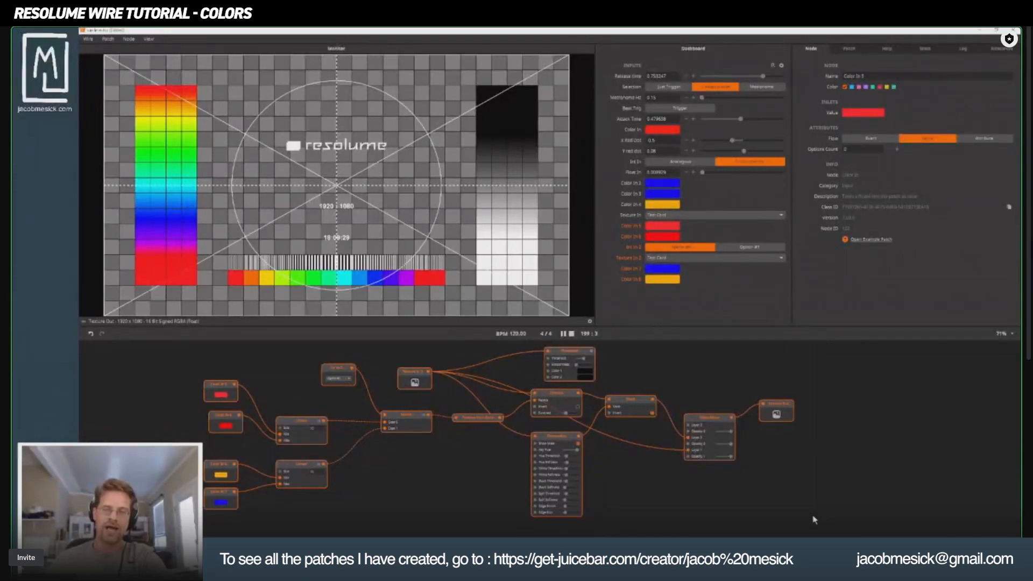